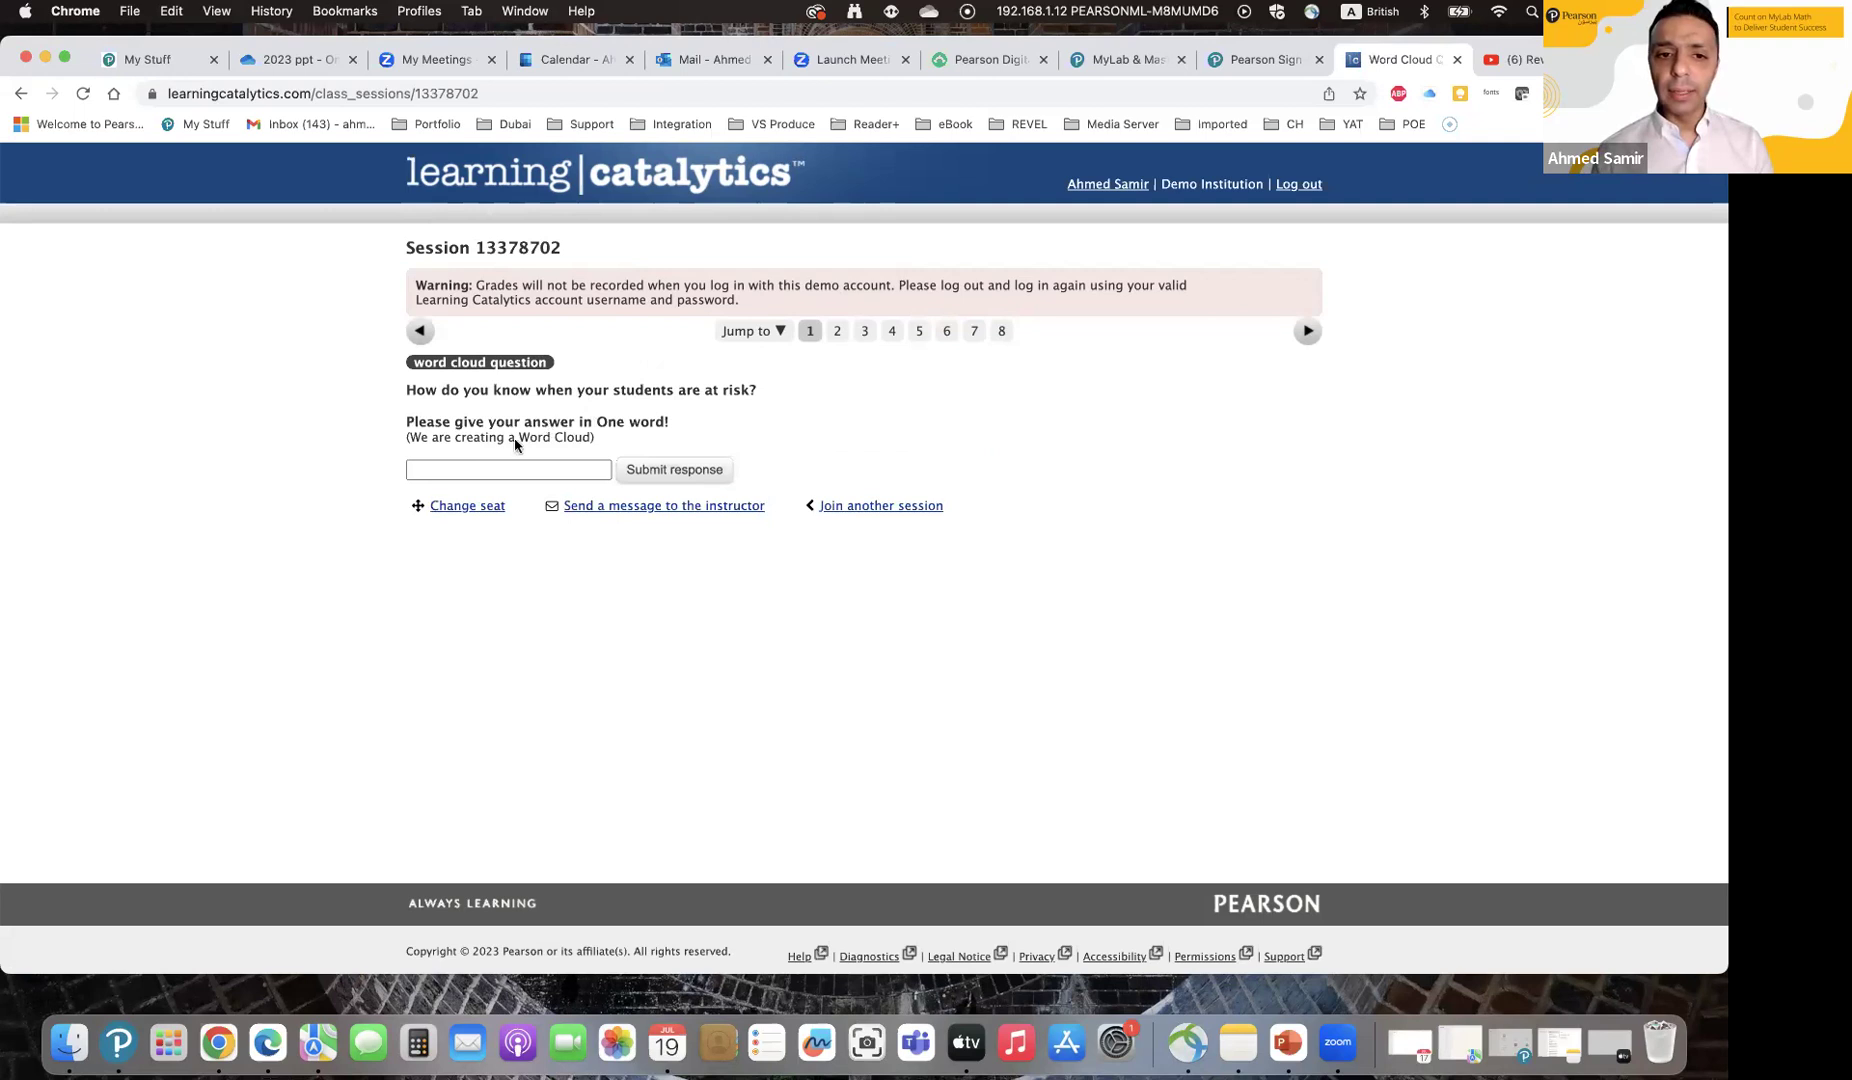
Step: Submit 1 as the one-word answer to the word cloud question about at-risk students
click(438, 470)
click(492, 507)
click(636, 476)
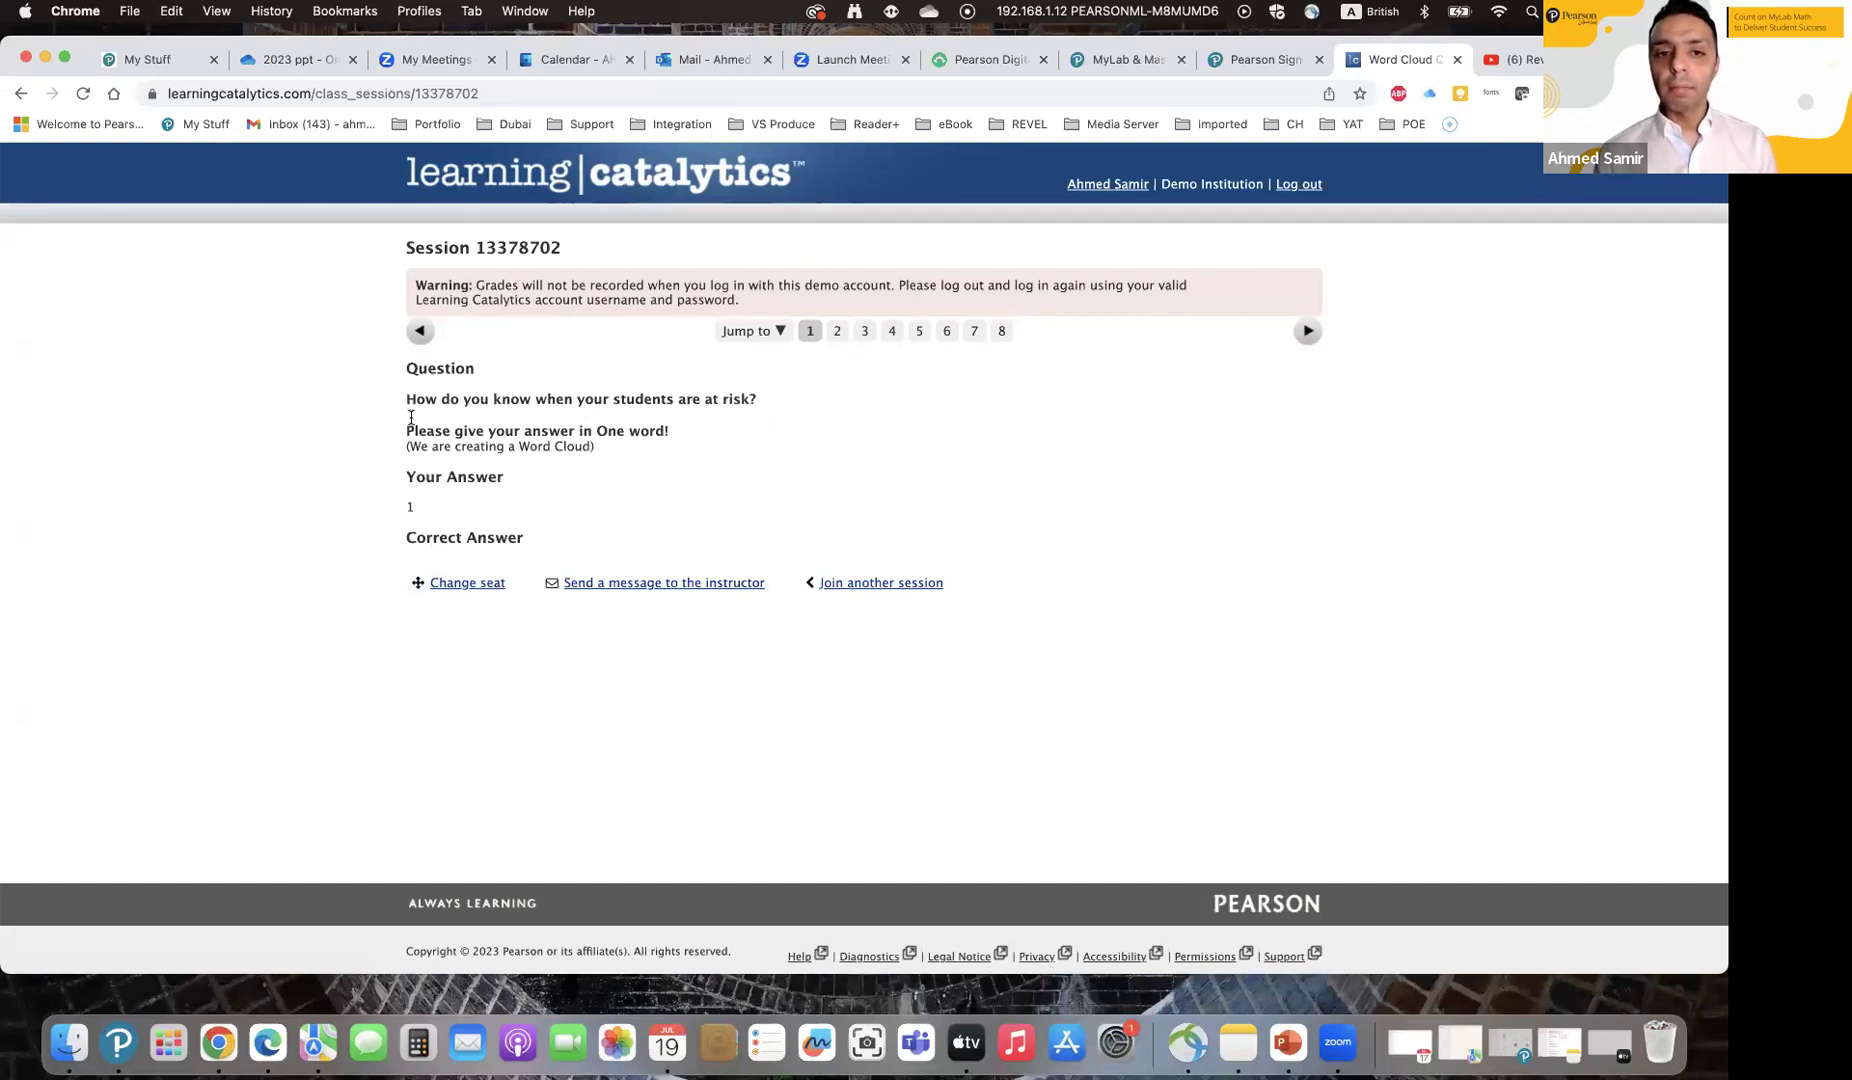
Step: Go to question 2, sketch a freehand U-shaped curve above the x-axis of the graph, submit it and review the correct answer
click(834, 332)
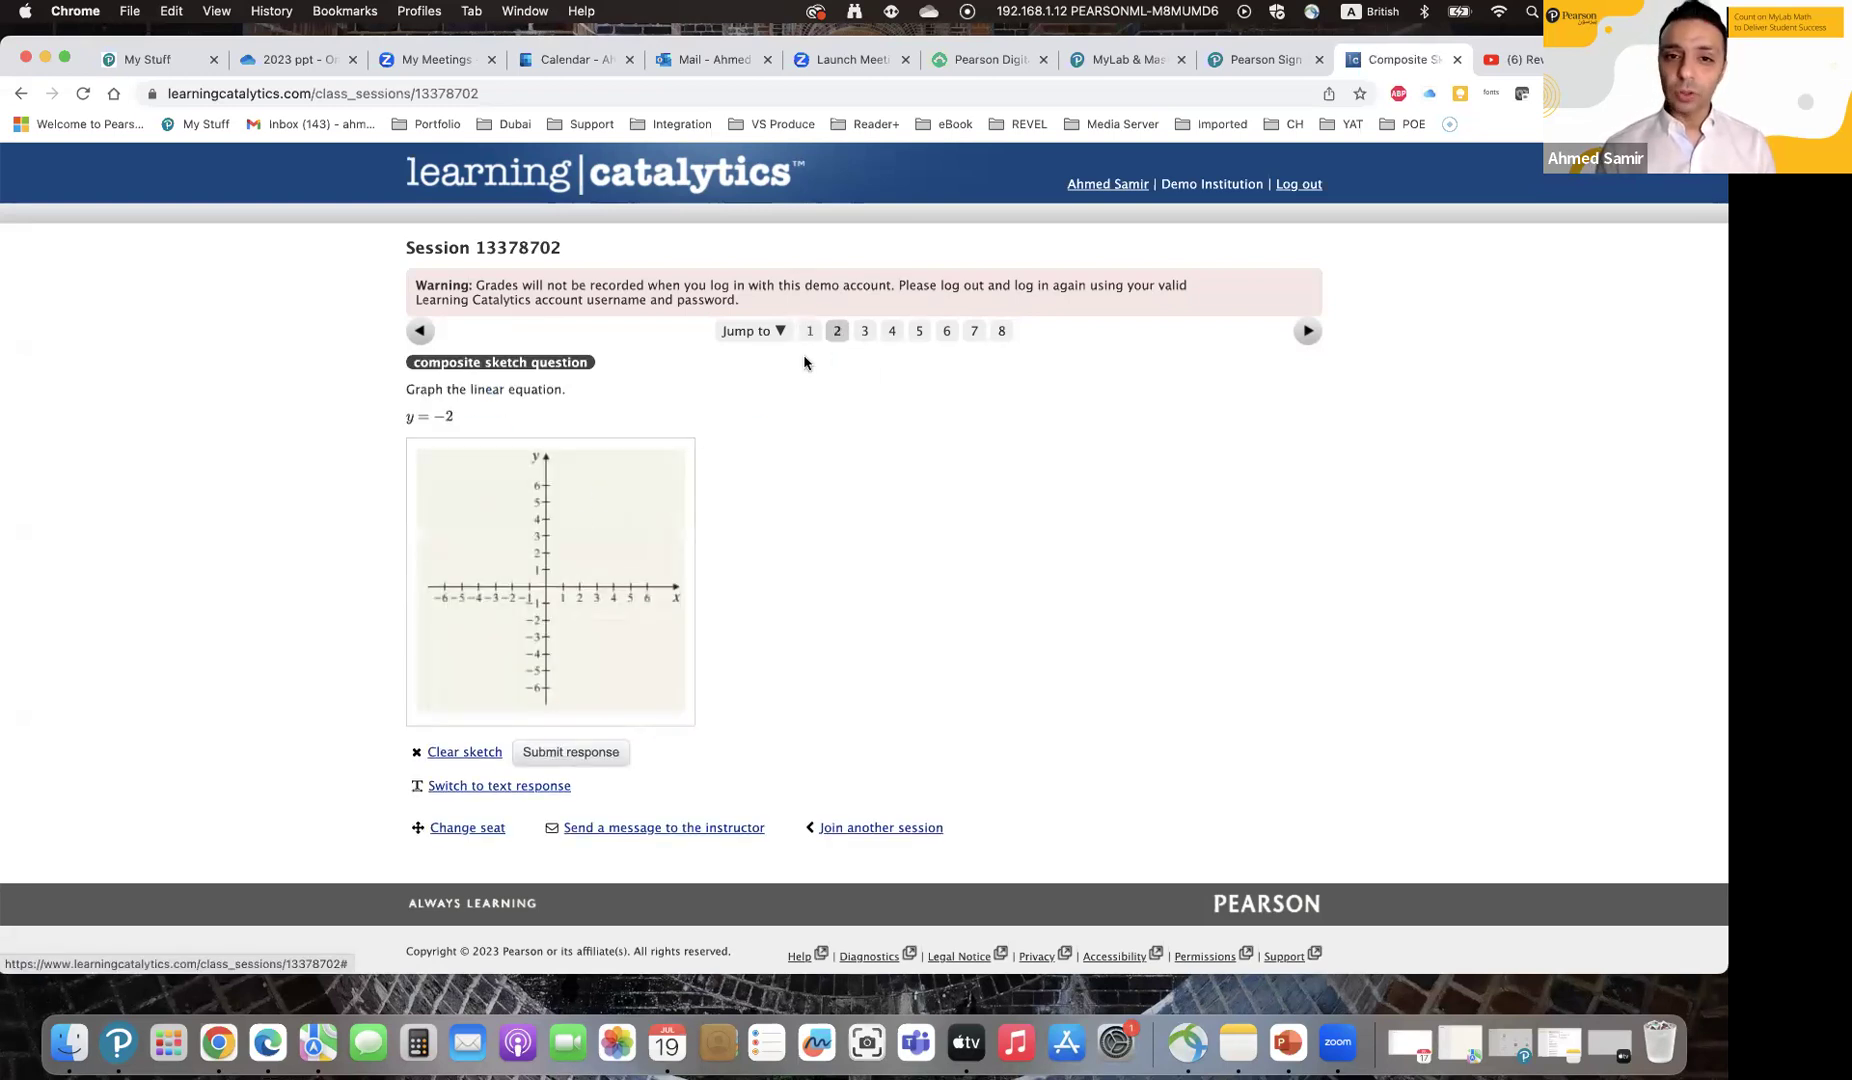
mouse_move(620, 499)
mouse_down()
mouse_move(528, 556)
mouse_move(500, 553)
mouse_move(492, 490)
mouse_up()
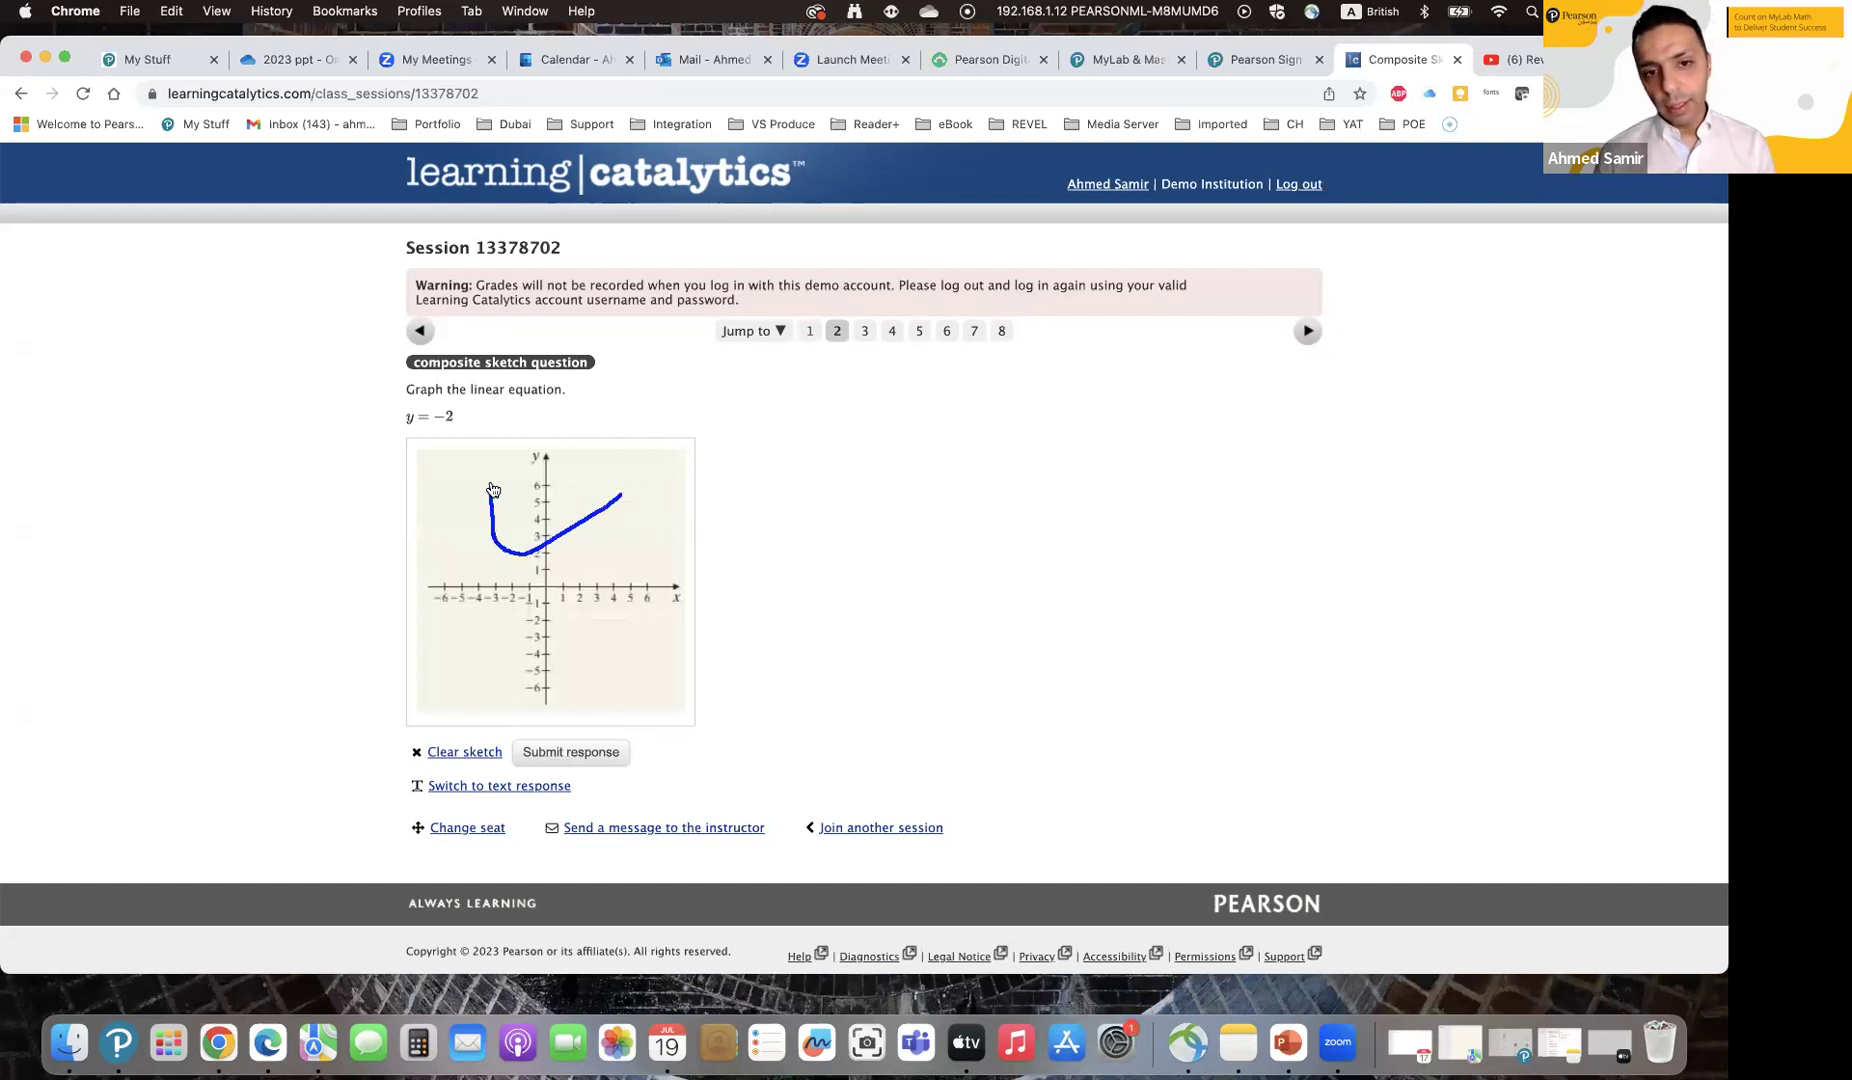
click(566, 759)
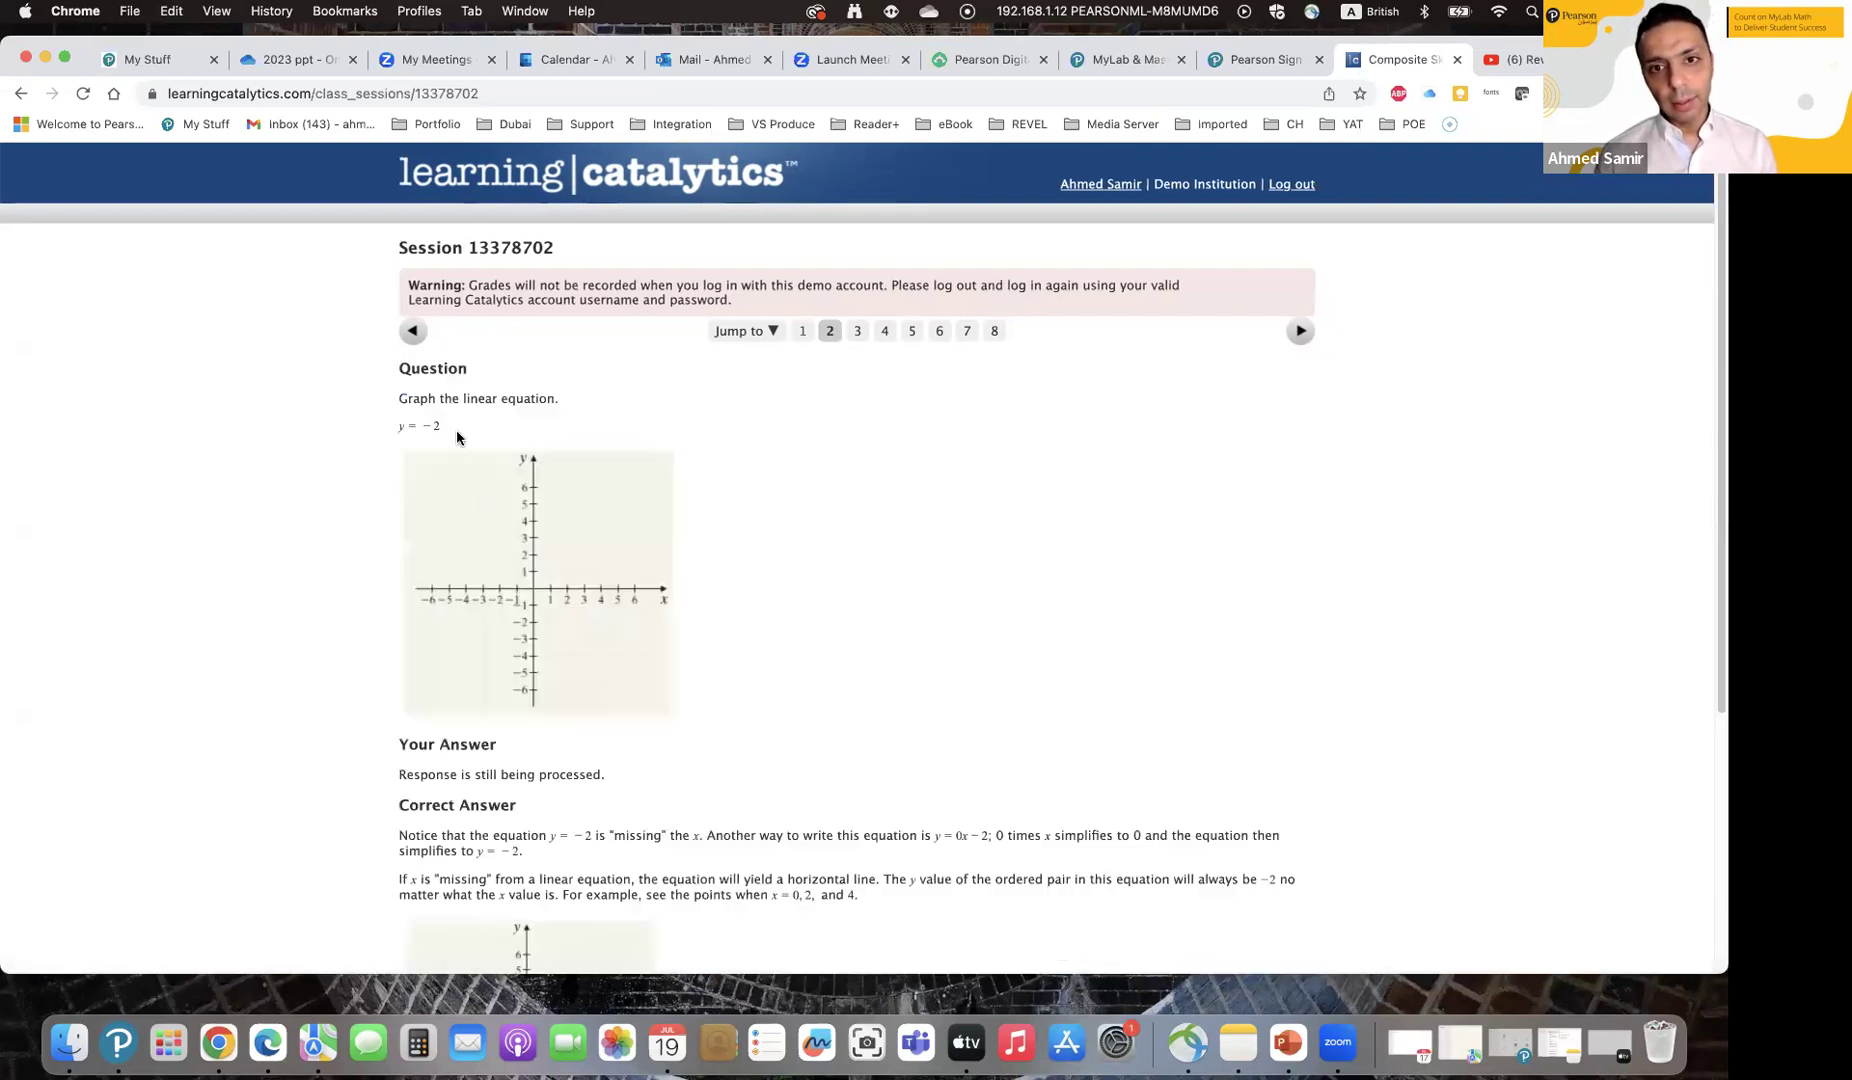
scroll(565, 677, down, 5)
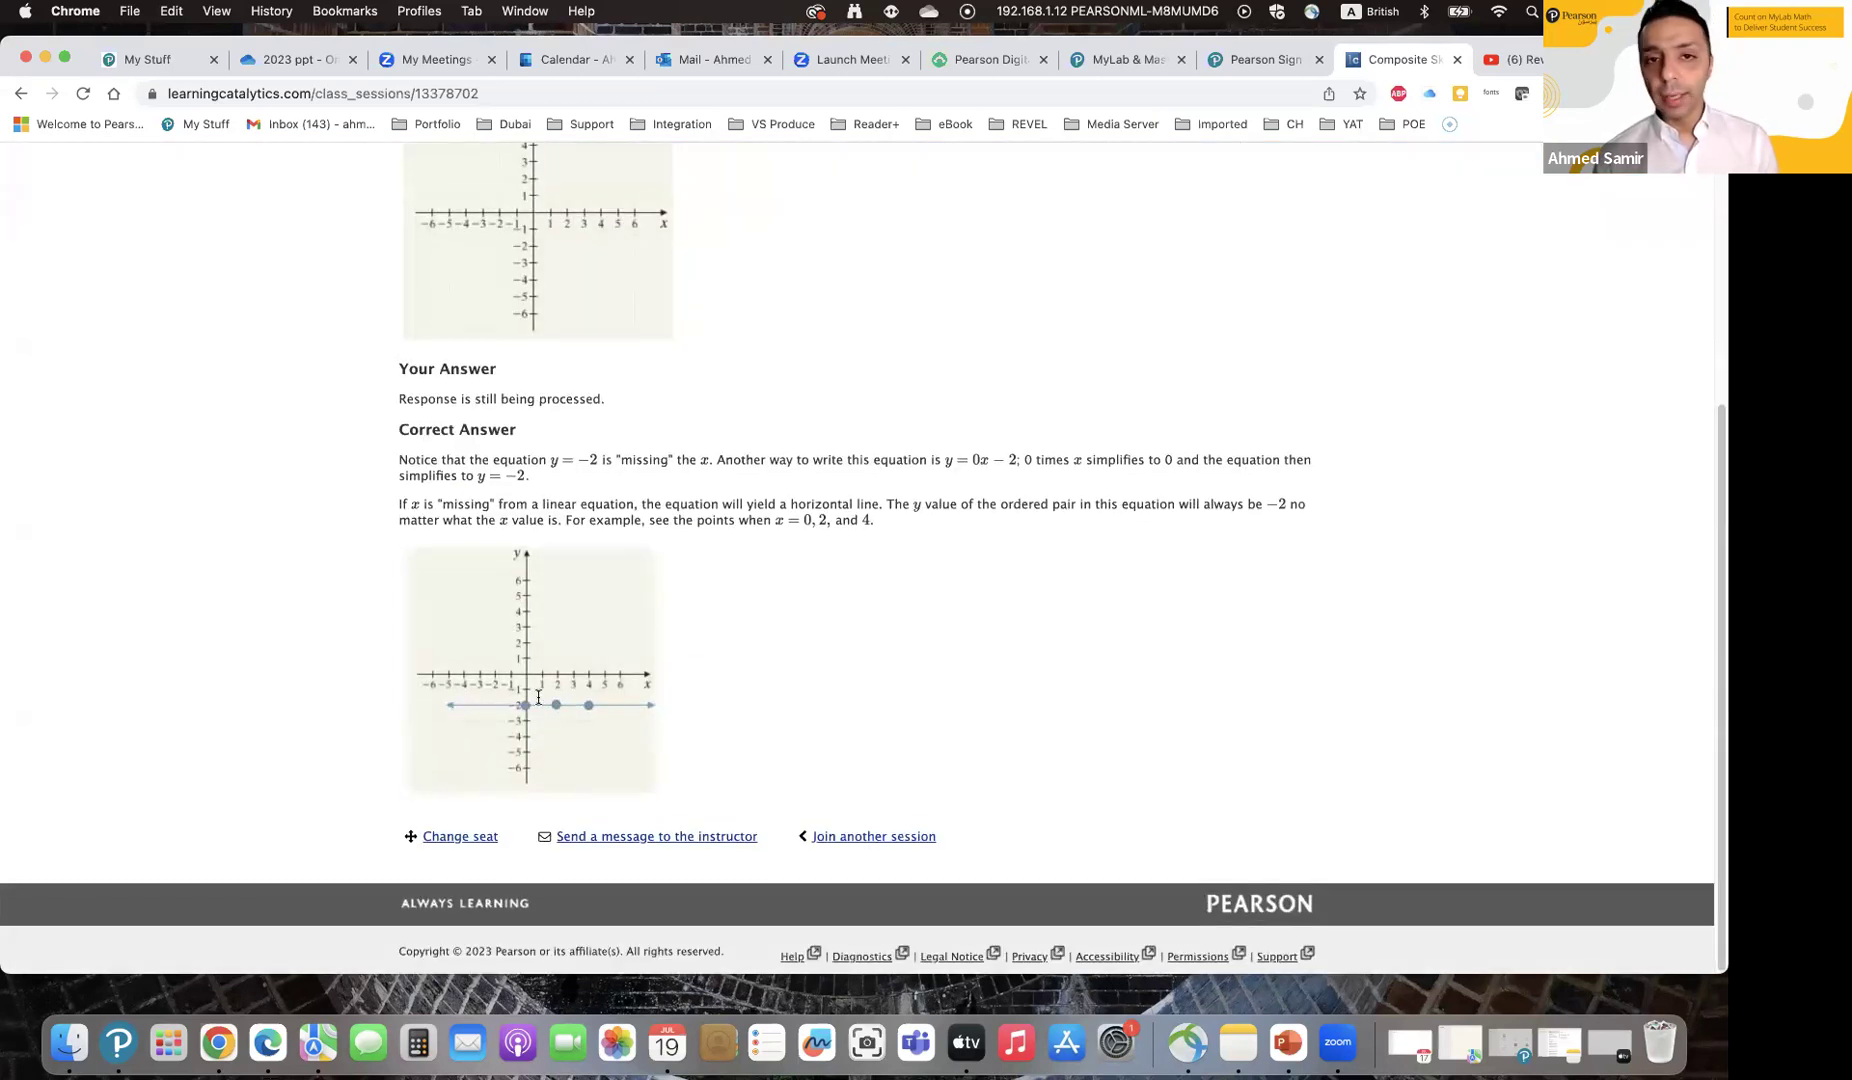
scroll(530, 705, up, 5)
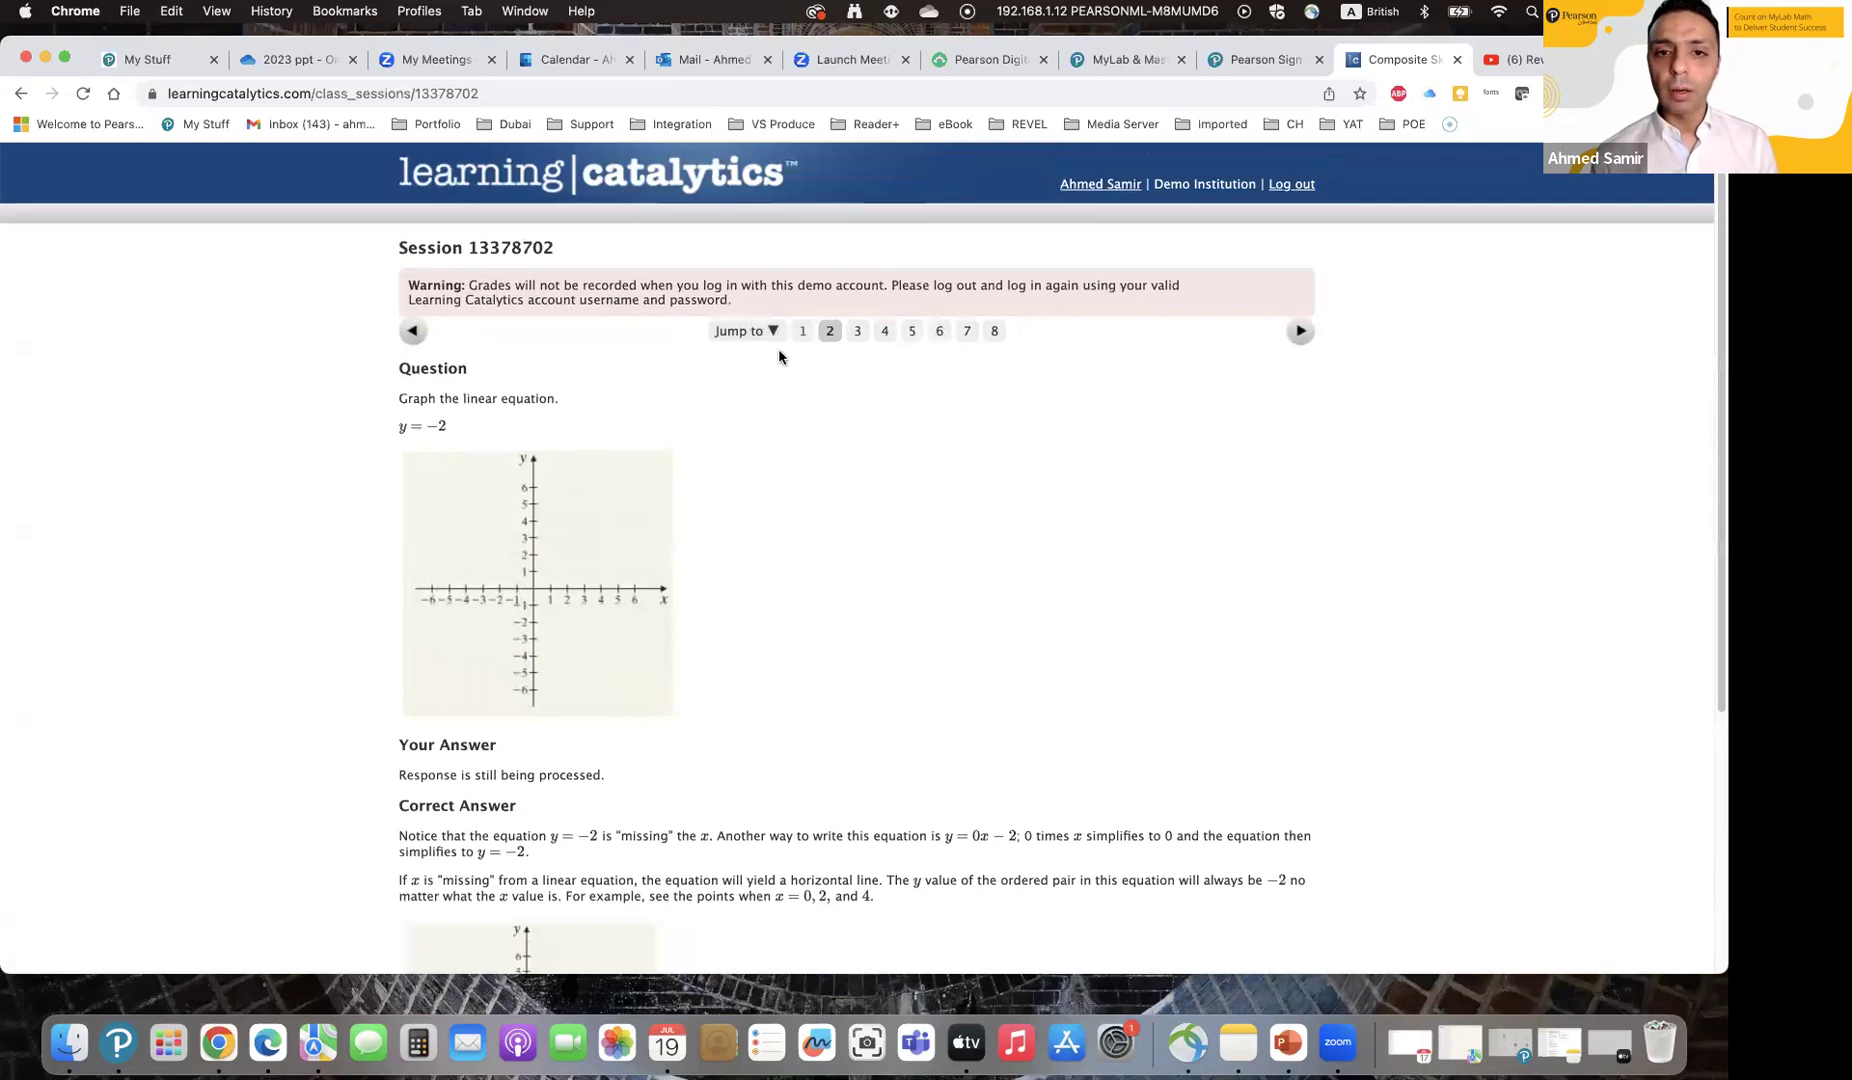
Step: Send the instructor the message "hi" from question 2
scroll(723, 554, down, 5)
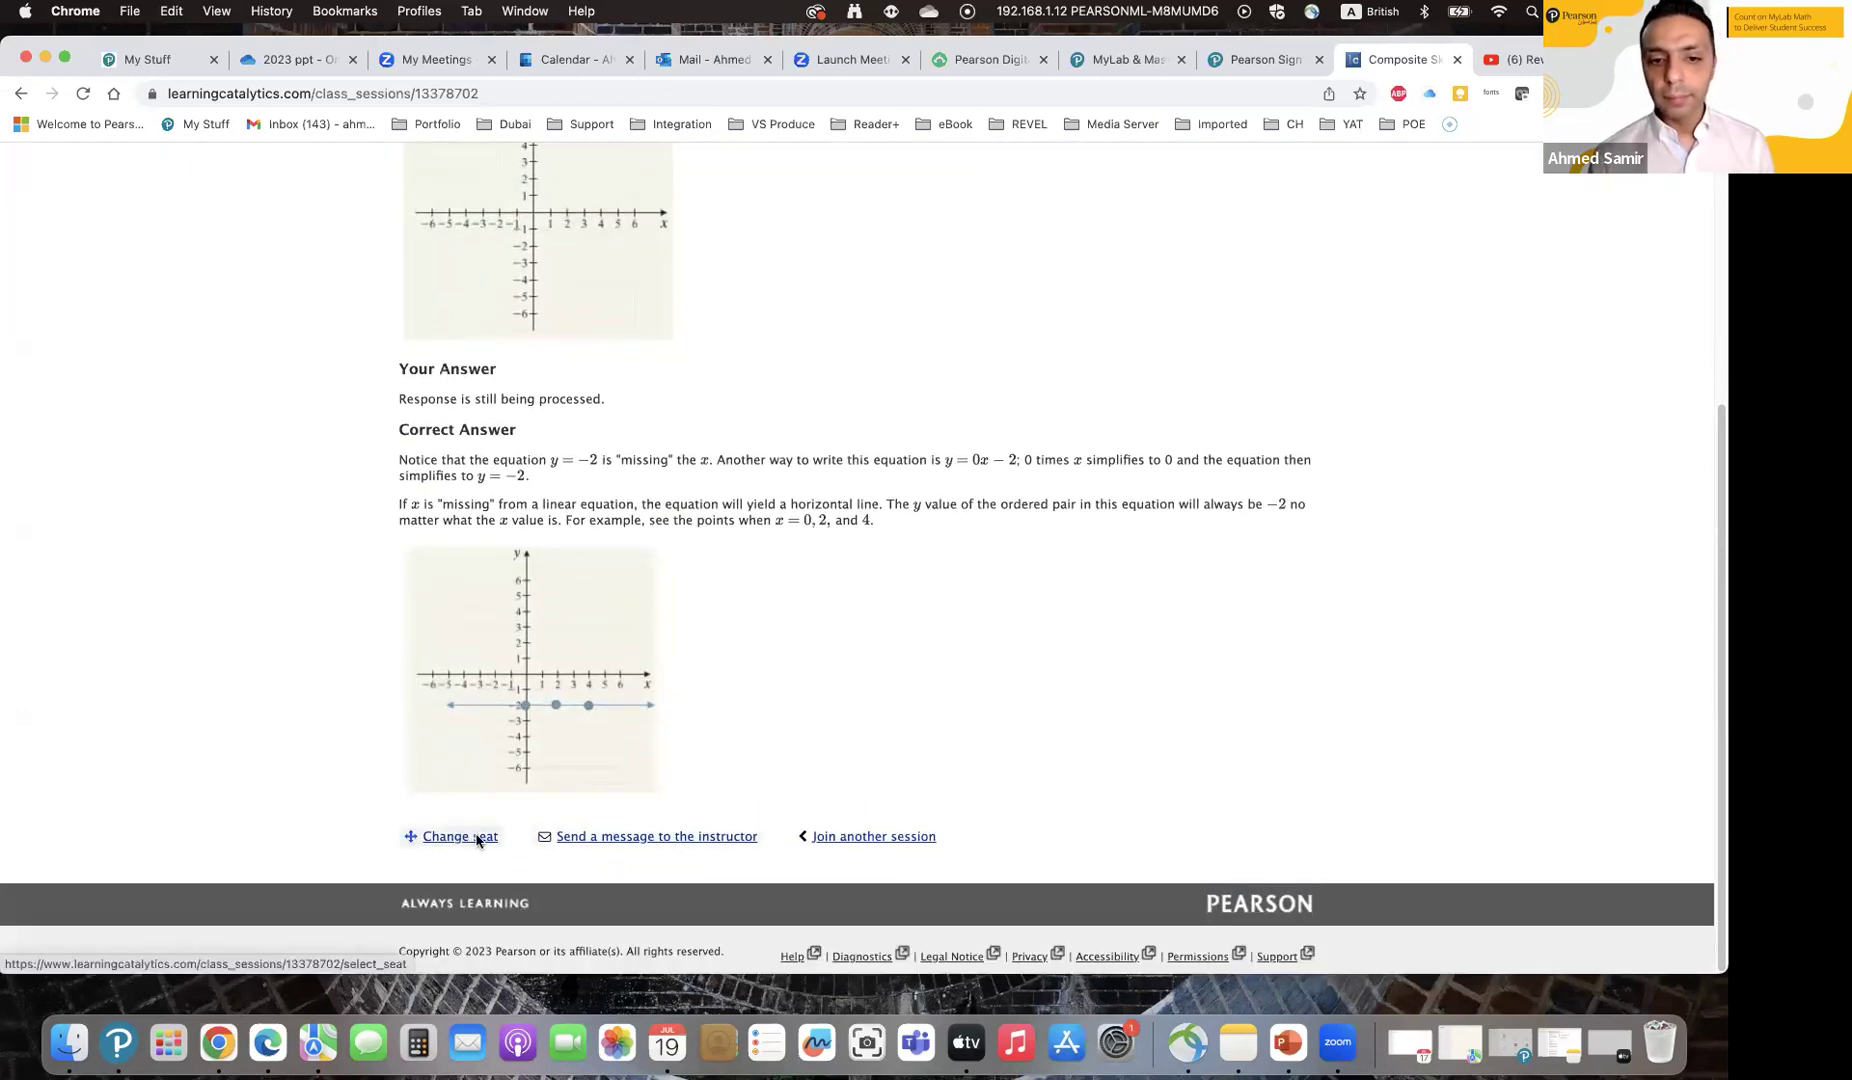
click(607, 837)
text(hi)
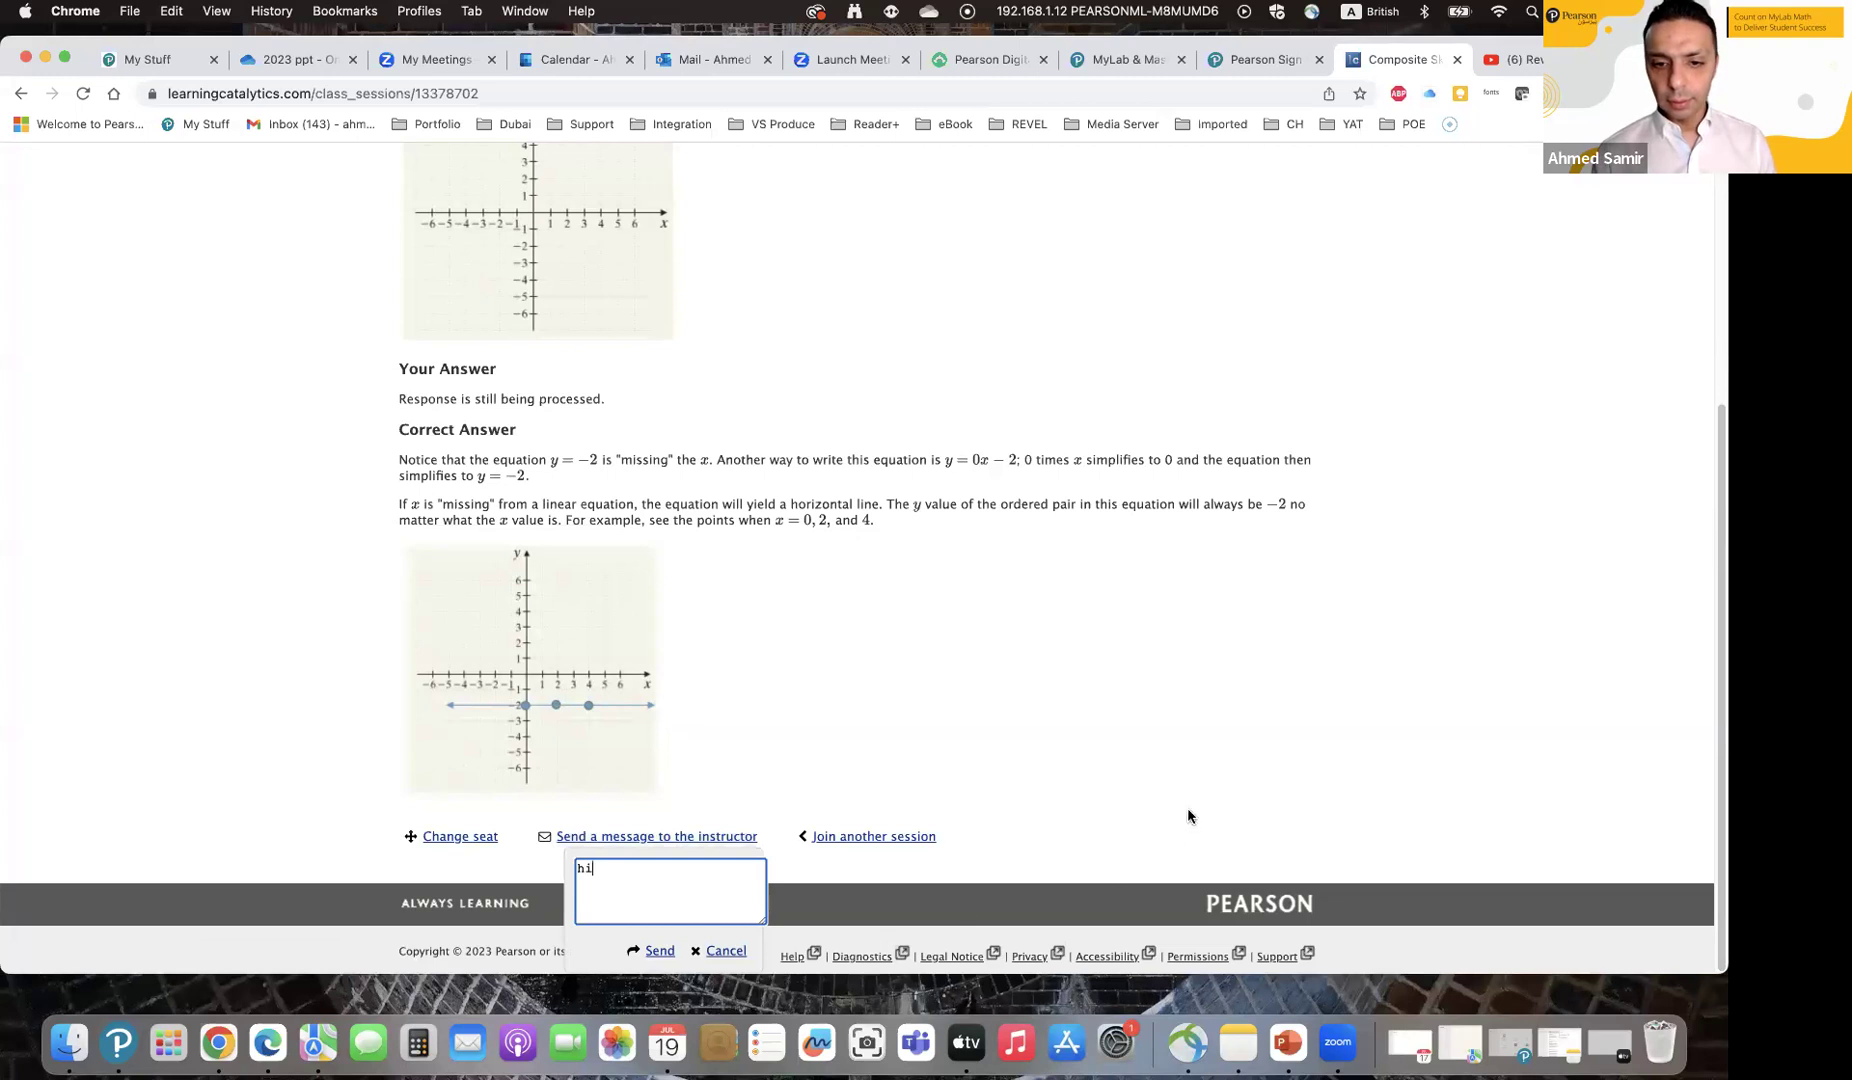
click(659, 950)
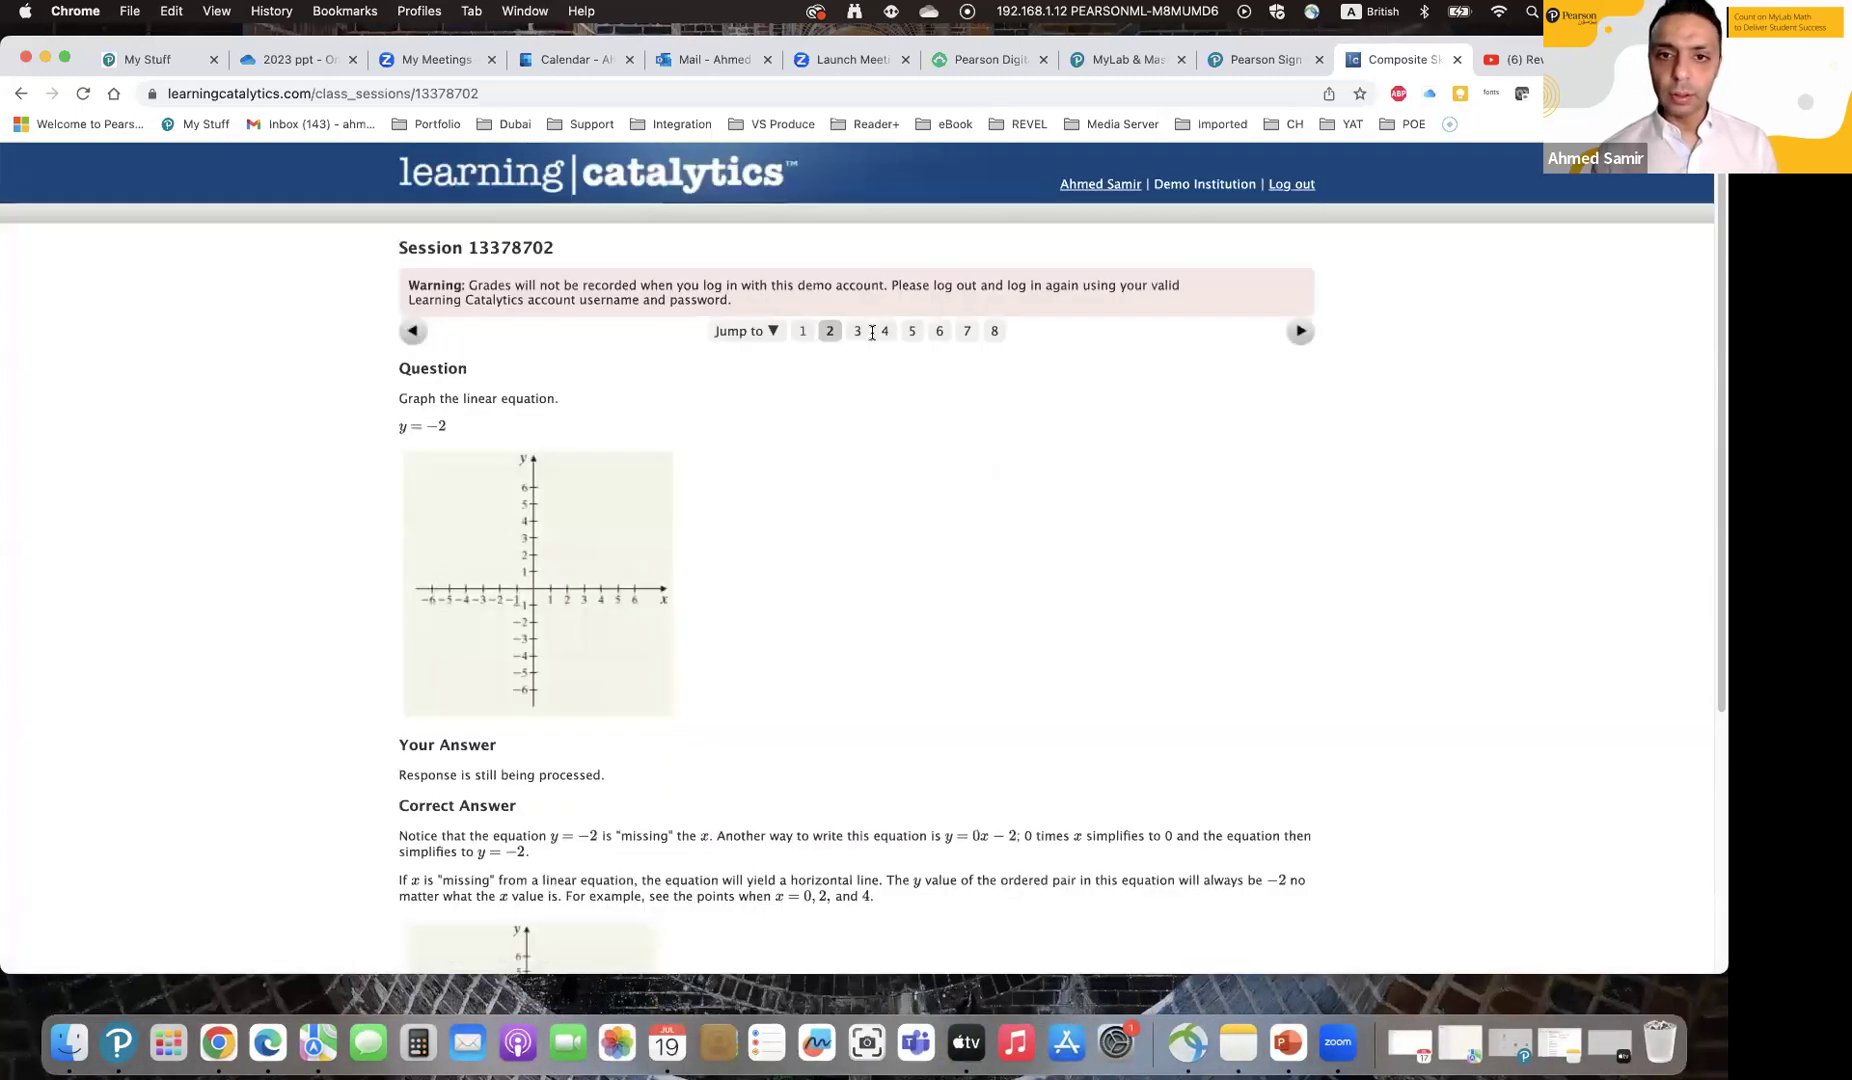
Step: In question 3, mark a point under the curve between 60 and 80, submit it and review the correct region
click(857, 331)
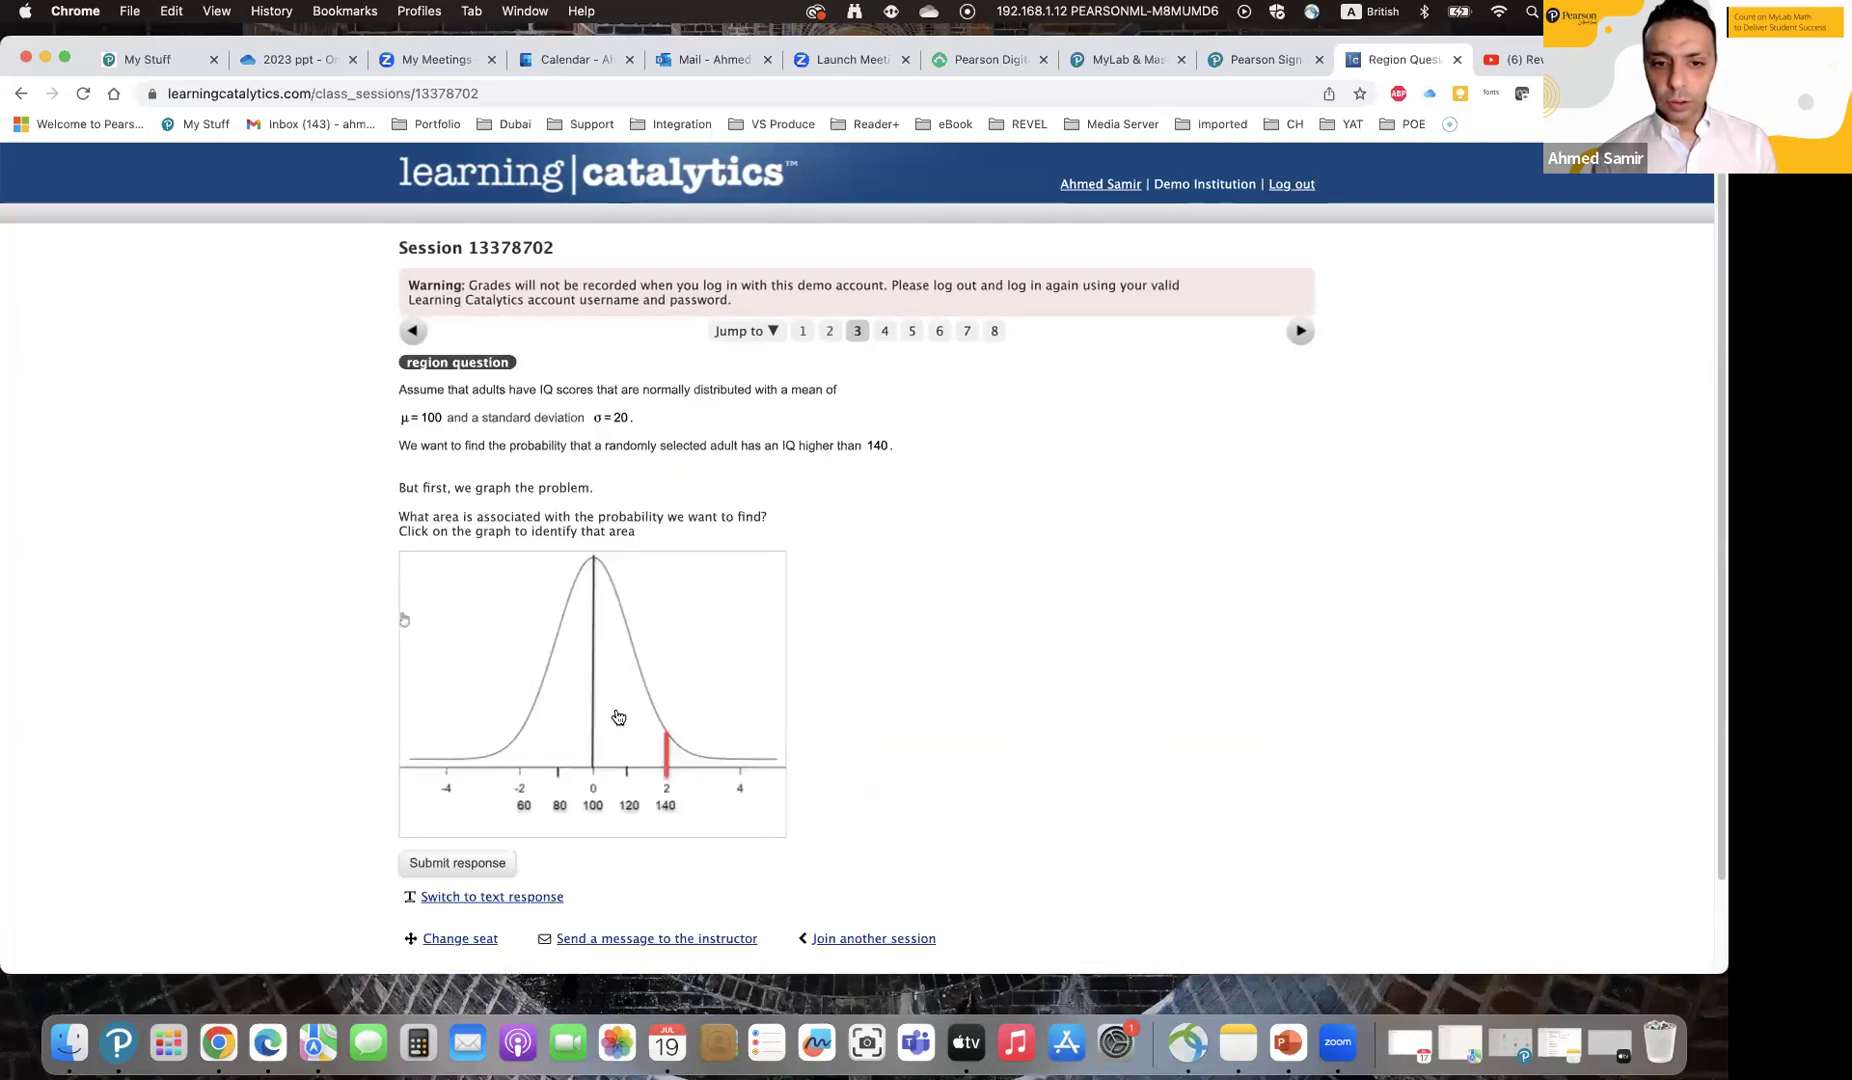
scroll(672, 650, down, 3)
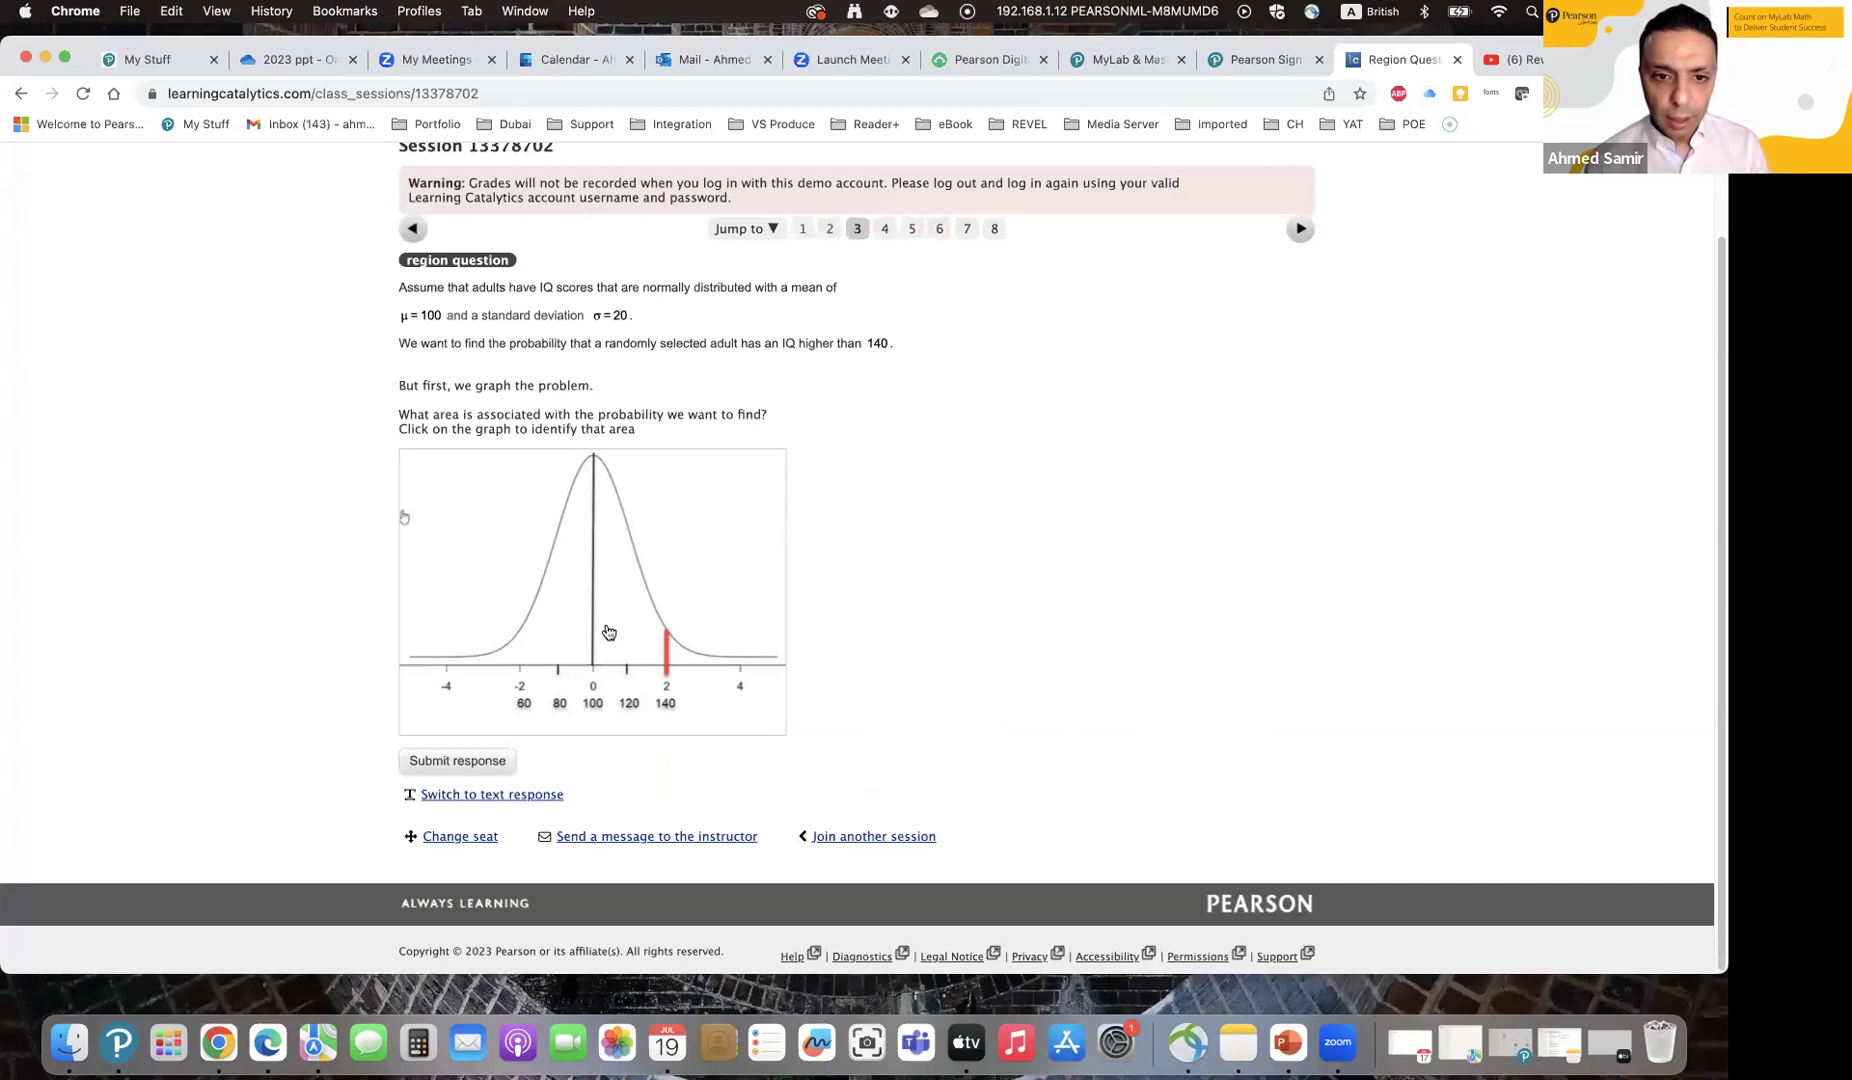
click(547, 621)
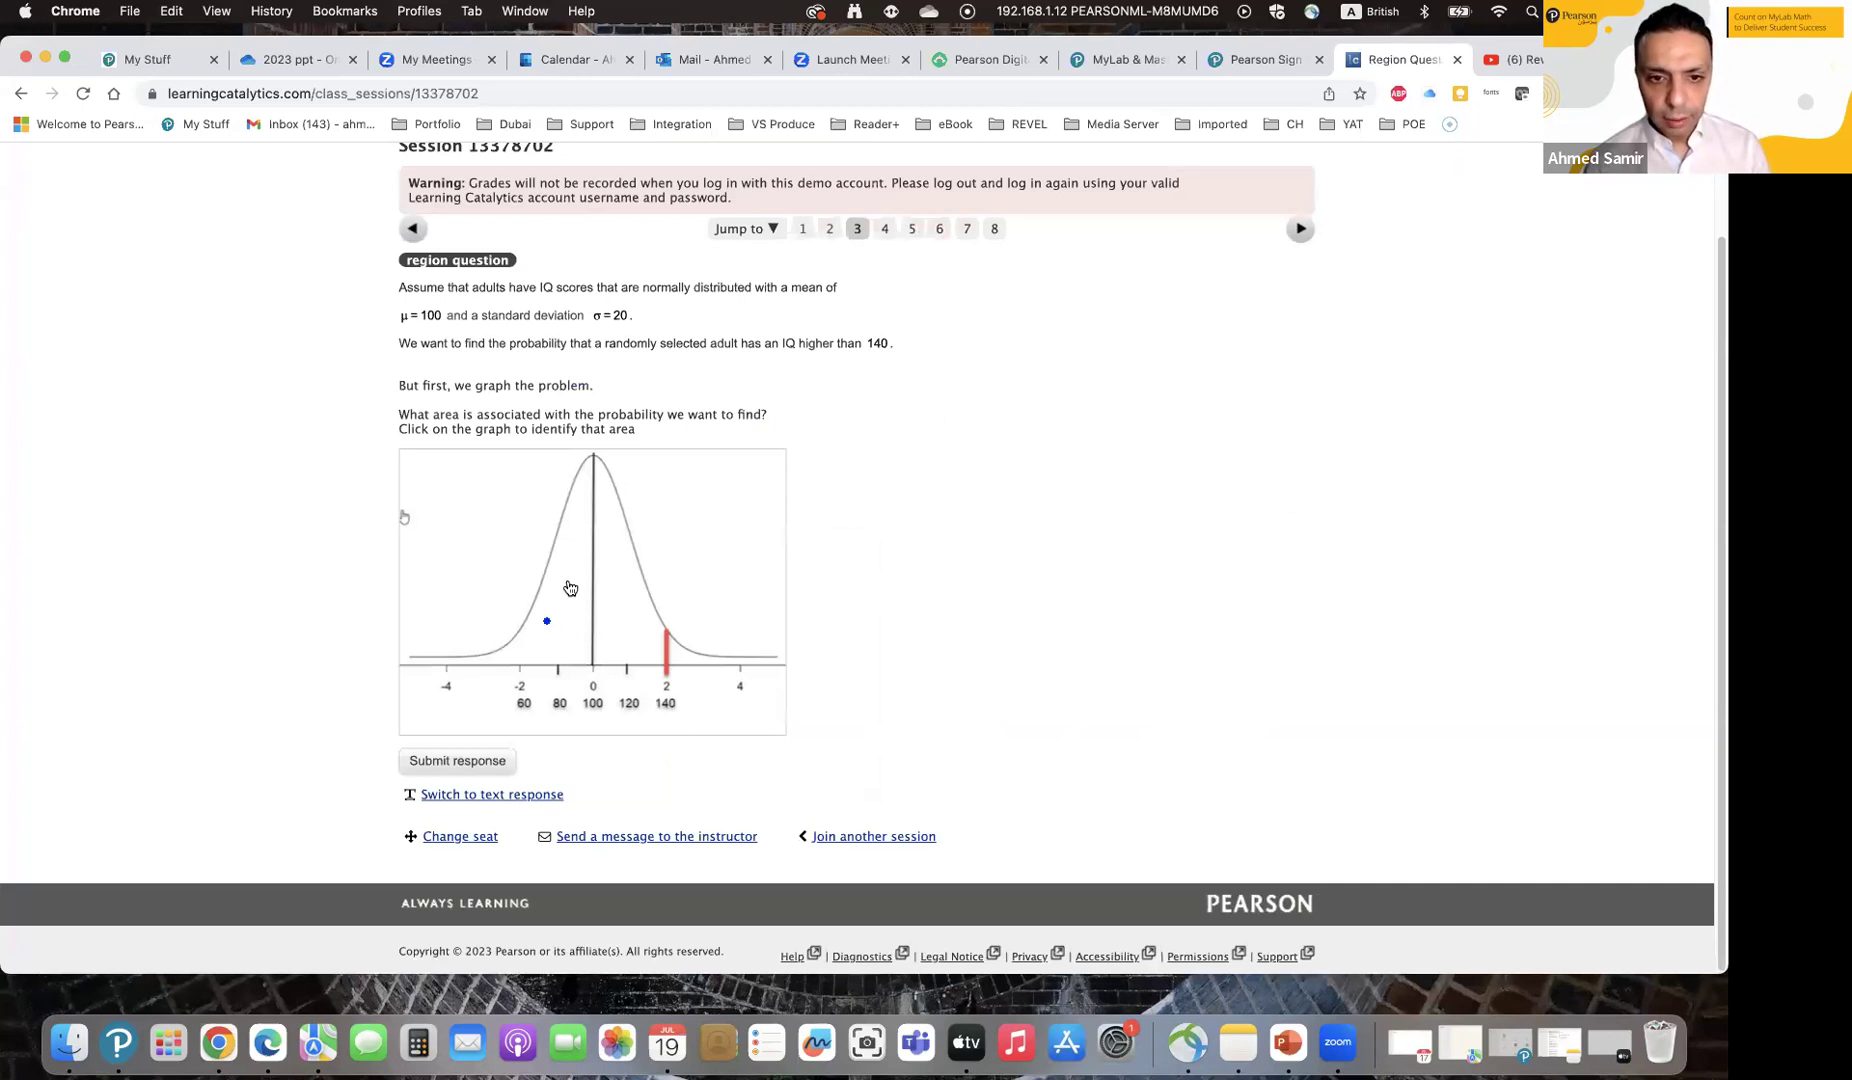
click(457, 767)
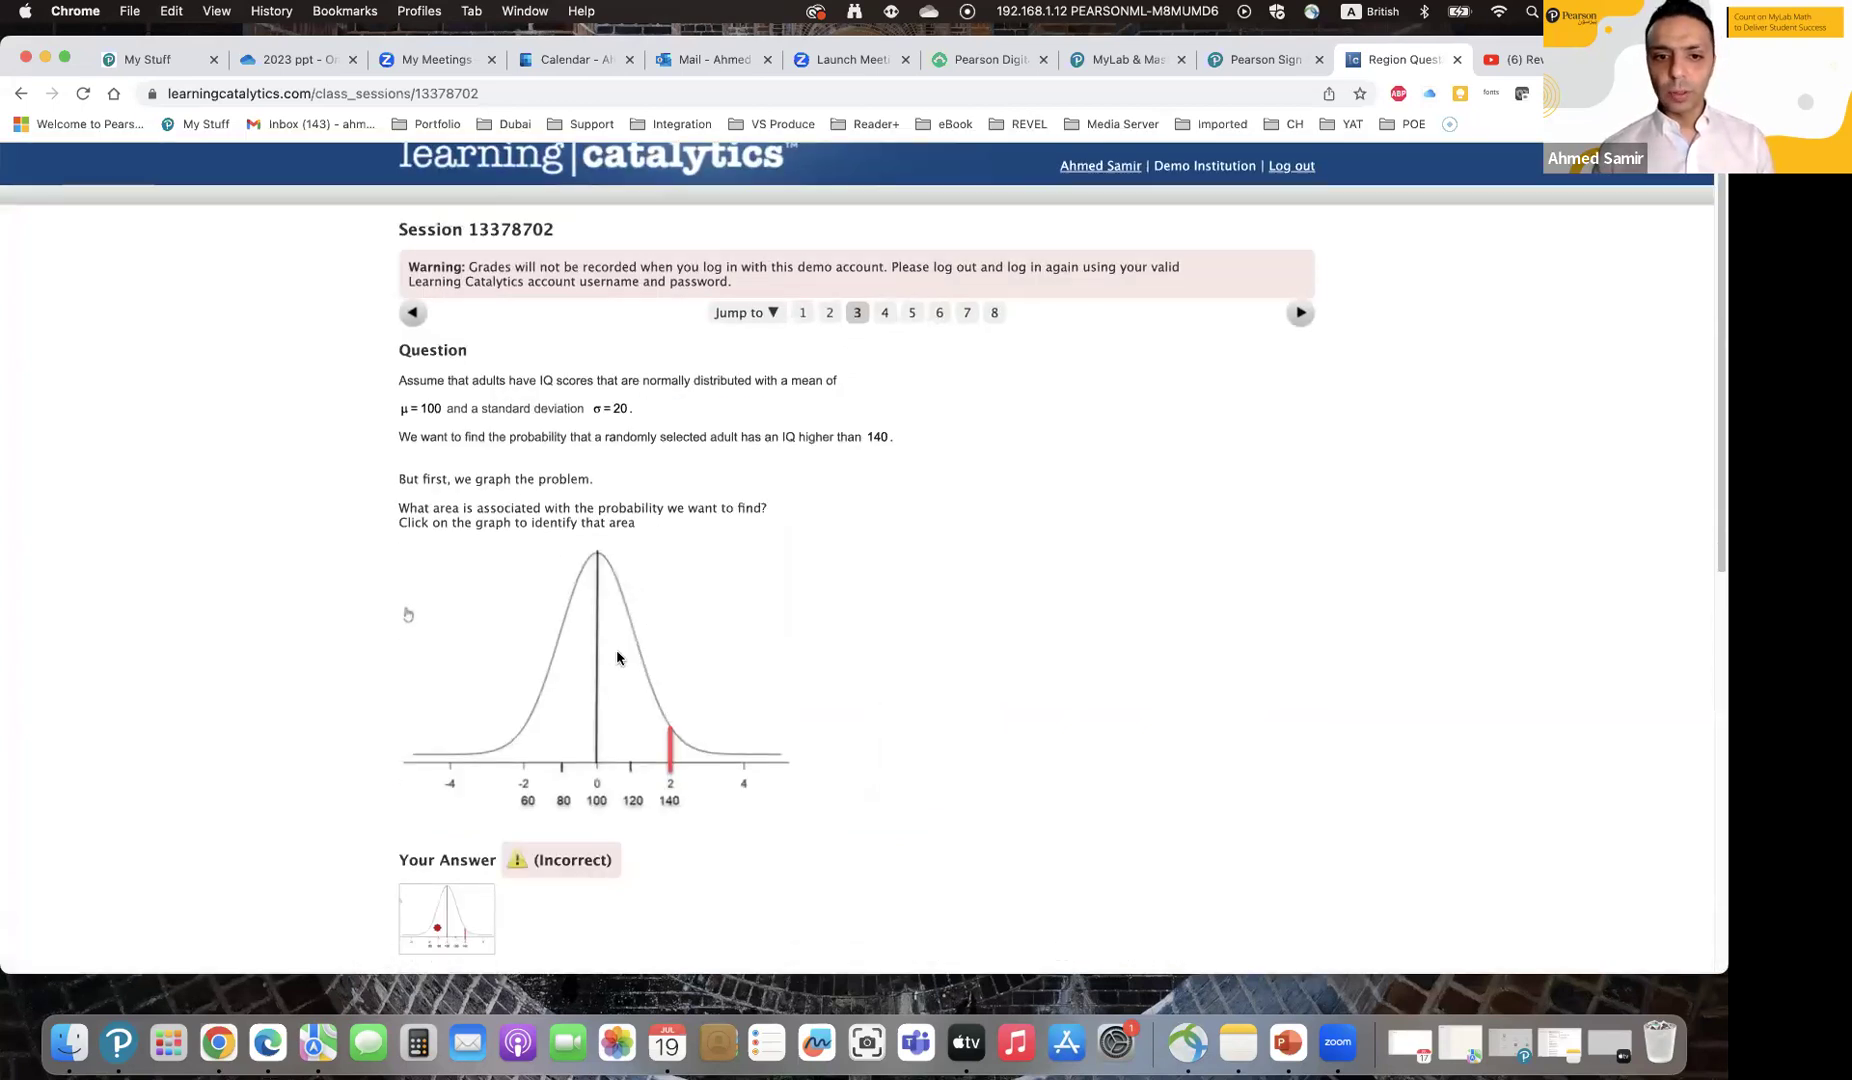
scroll(616, 657, down, 5)
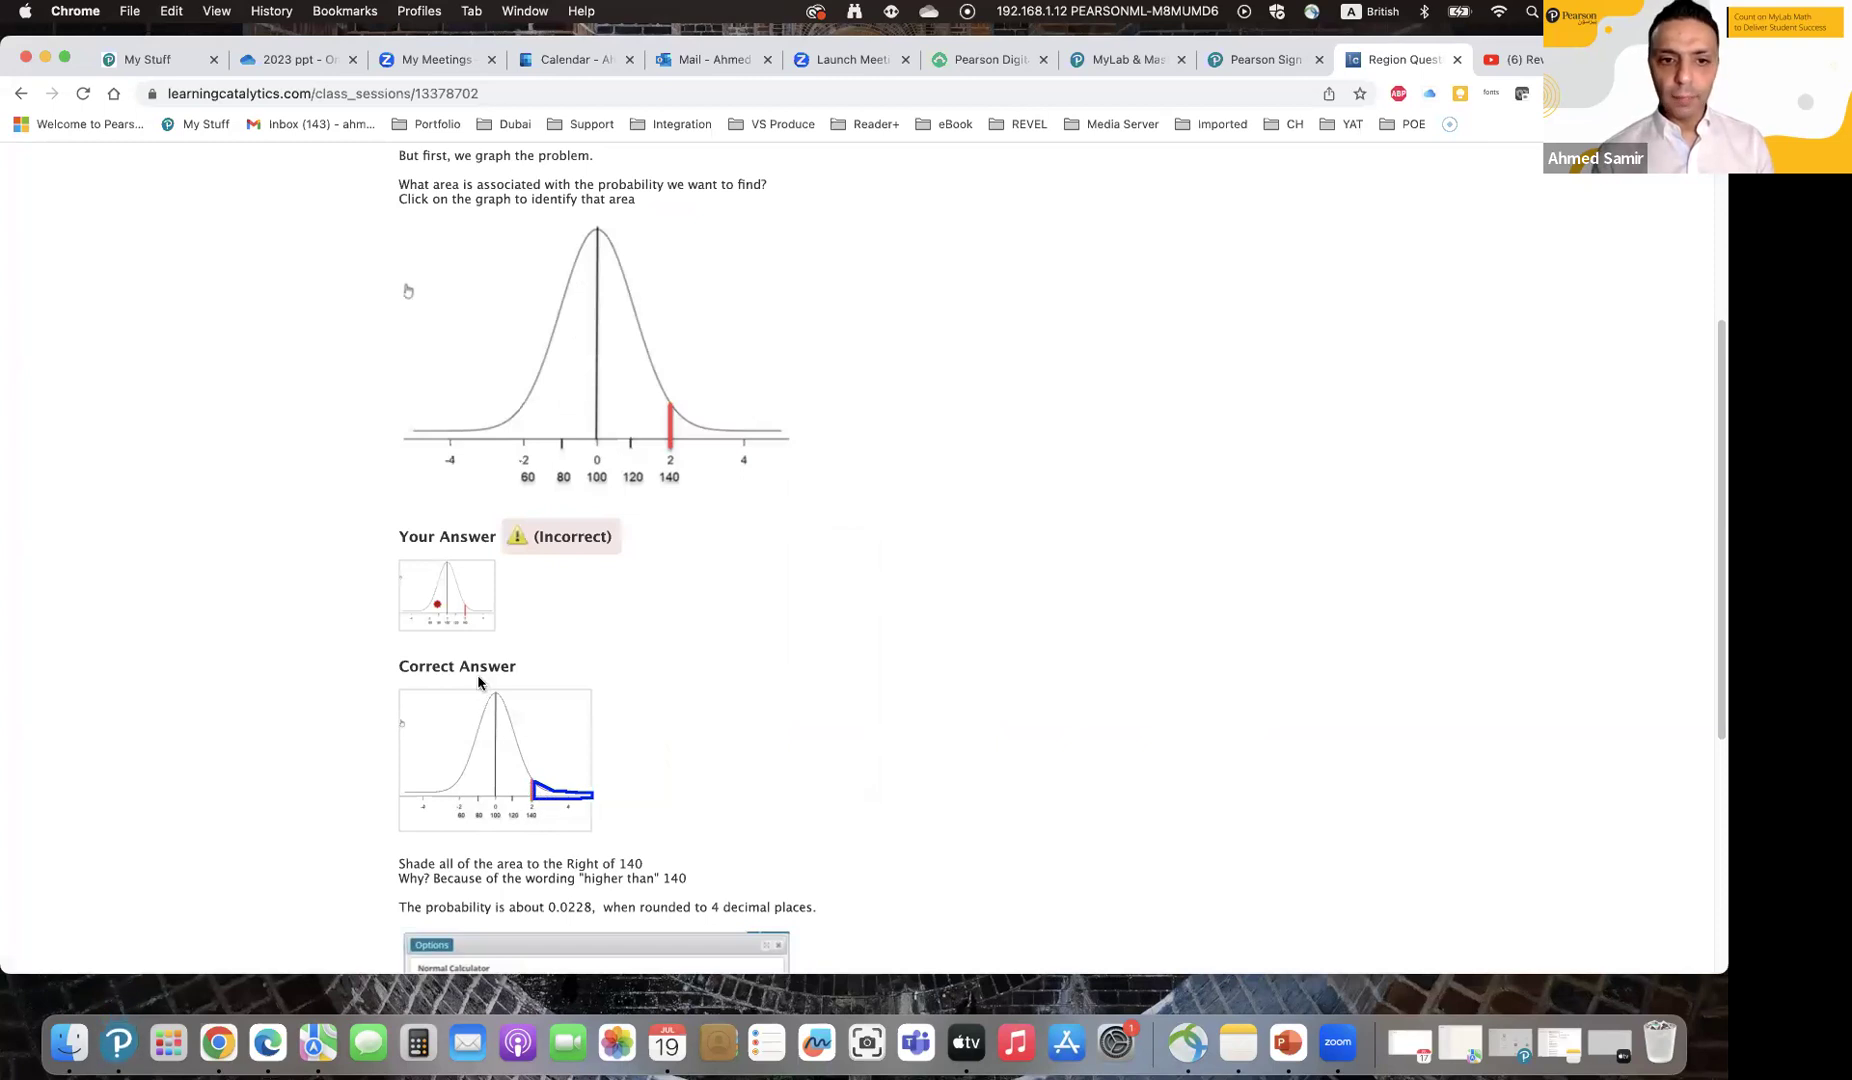
Step: In question 4, submit 18 as the scatterplot's correlation and highlight the correct answer shown in the feedback
scroll(889, 294, up, 5)
click(885, 330)
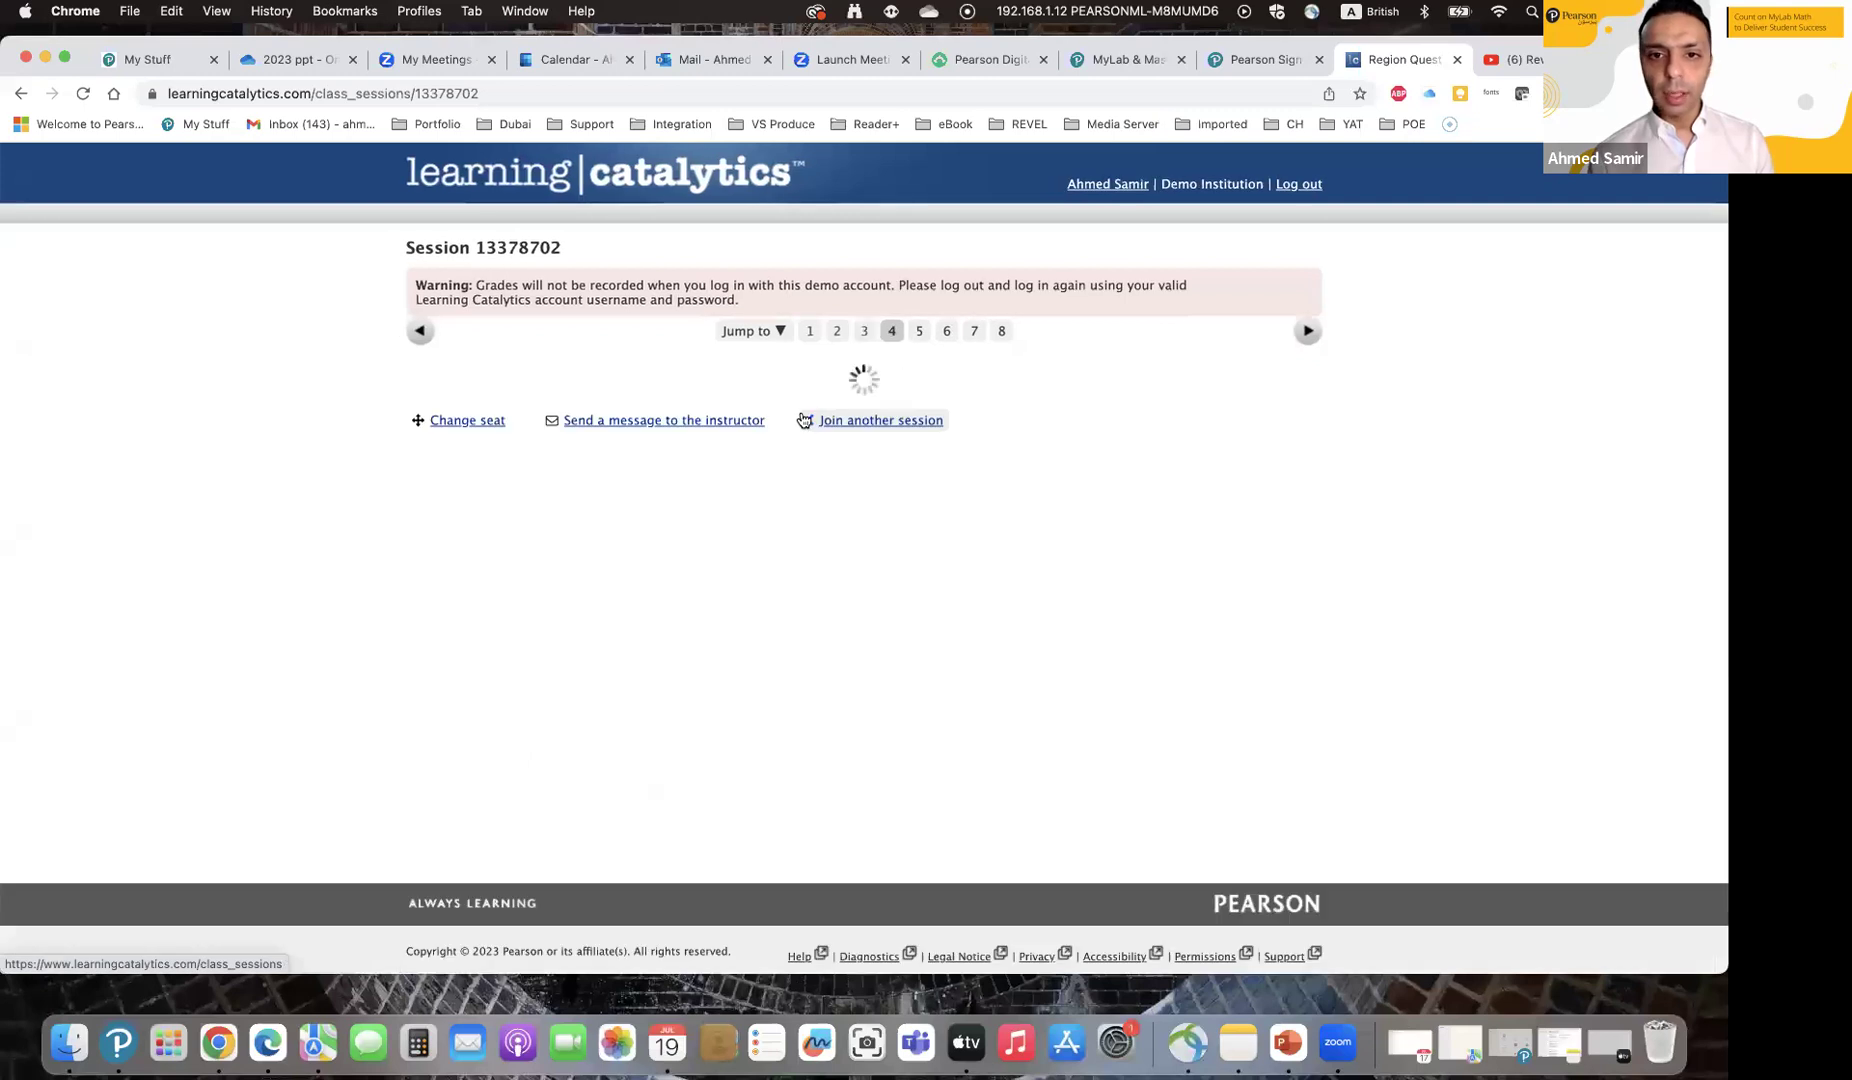
scroll(440, 690, down, 1)
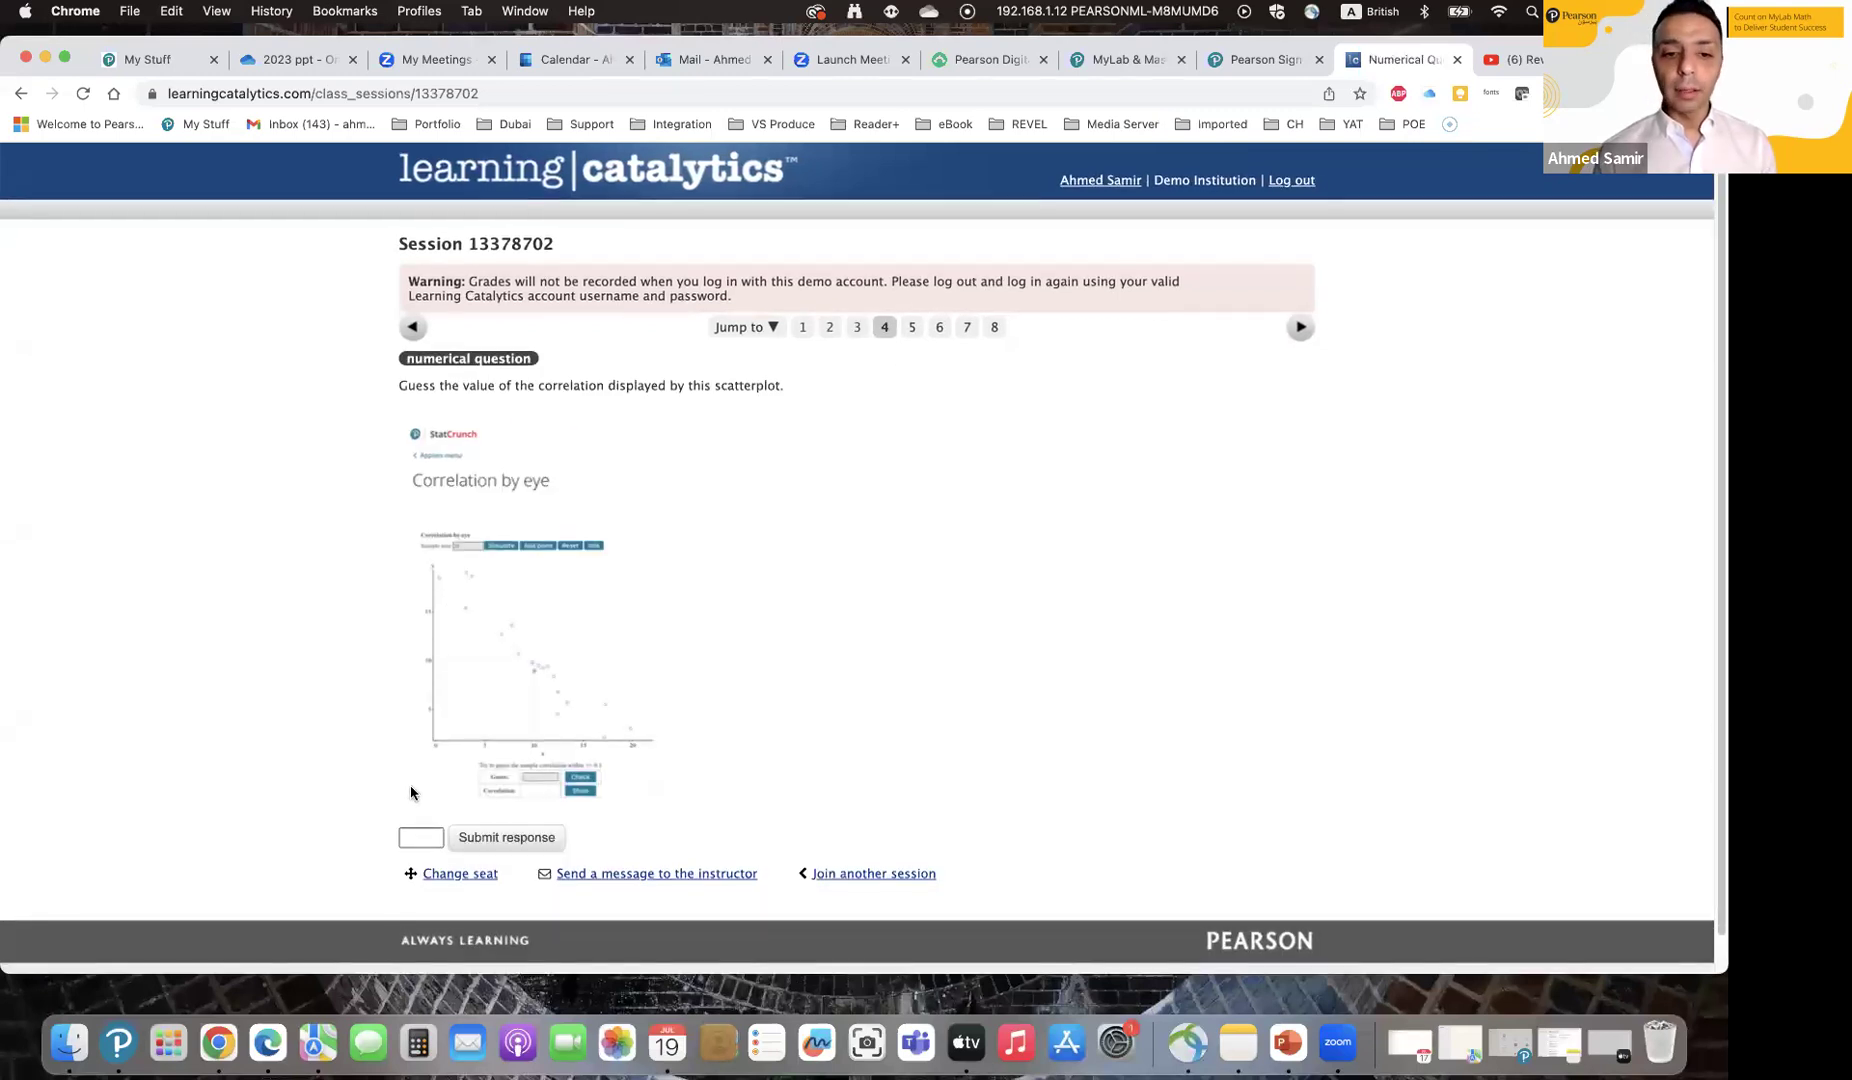
scroll(411, 793, down, 1)
click(420, 800)
text(18)
click(463, 806)
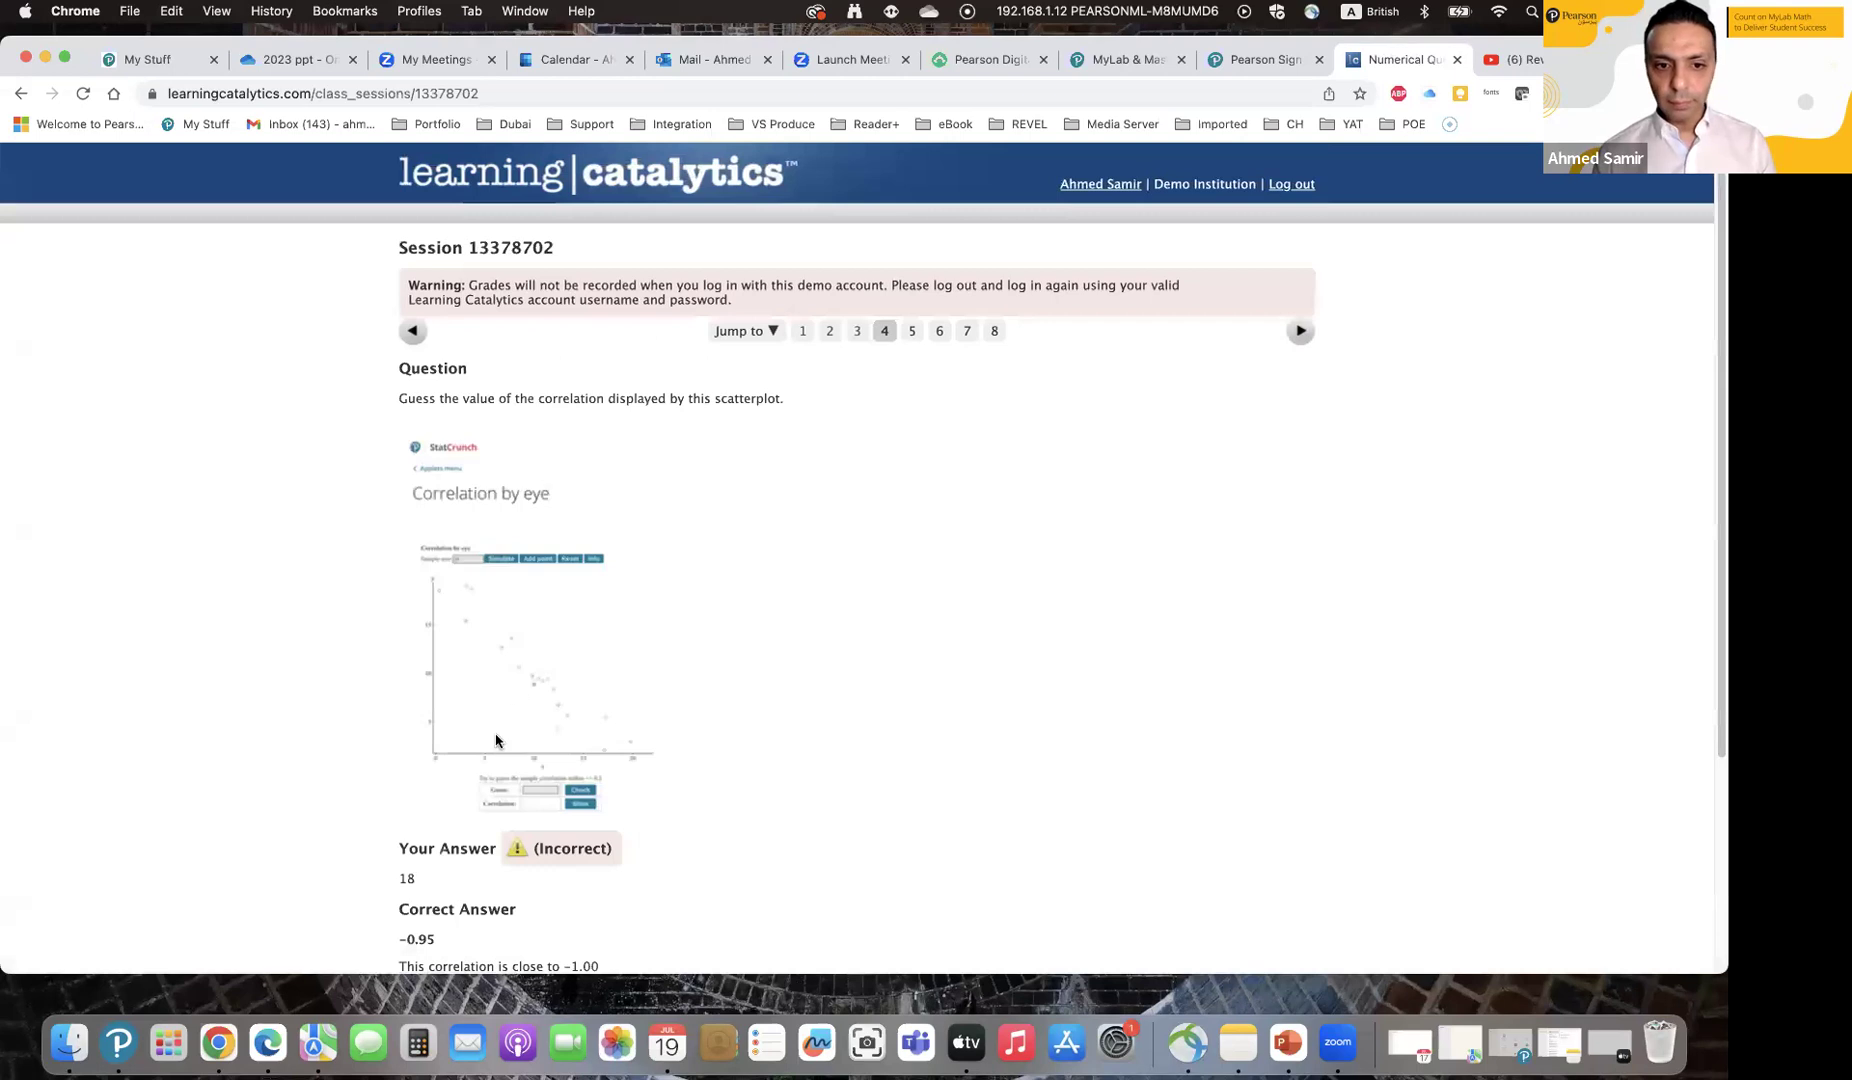
scroll(509, 740, down, 4)
drag(433, 702, 399, 705)
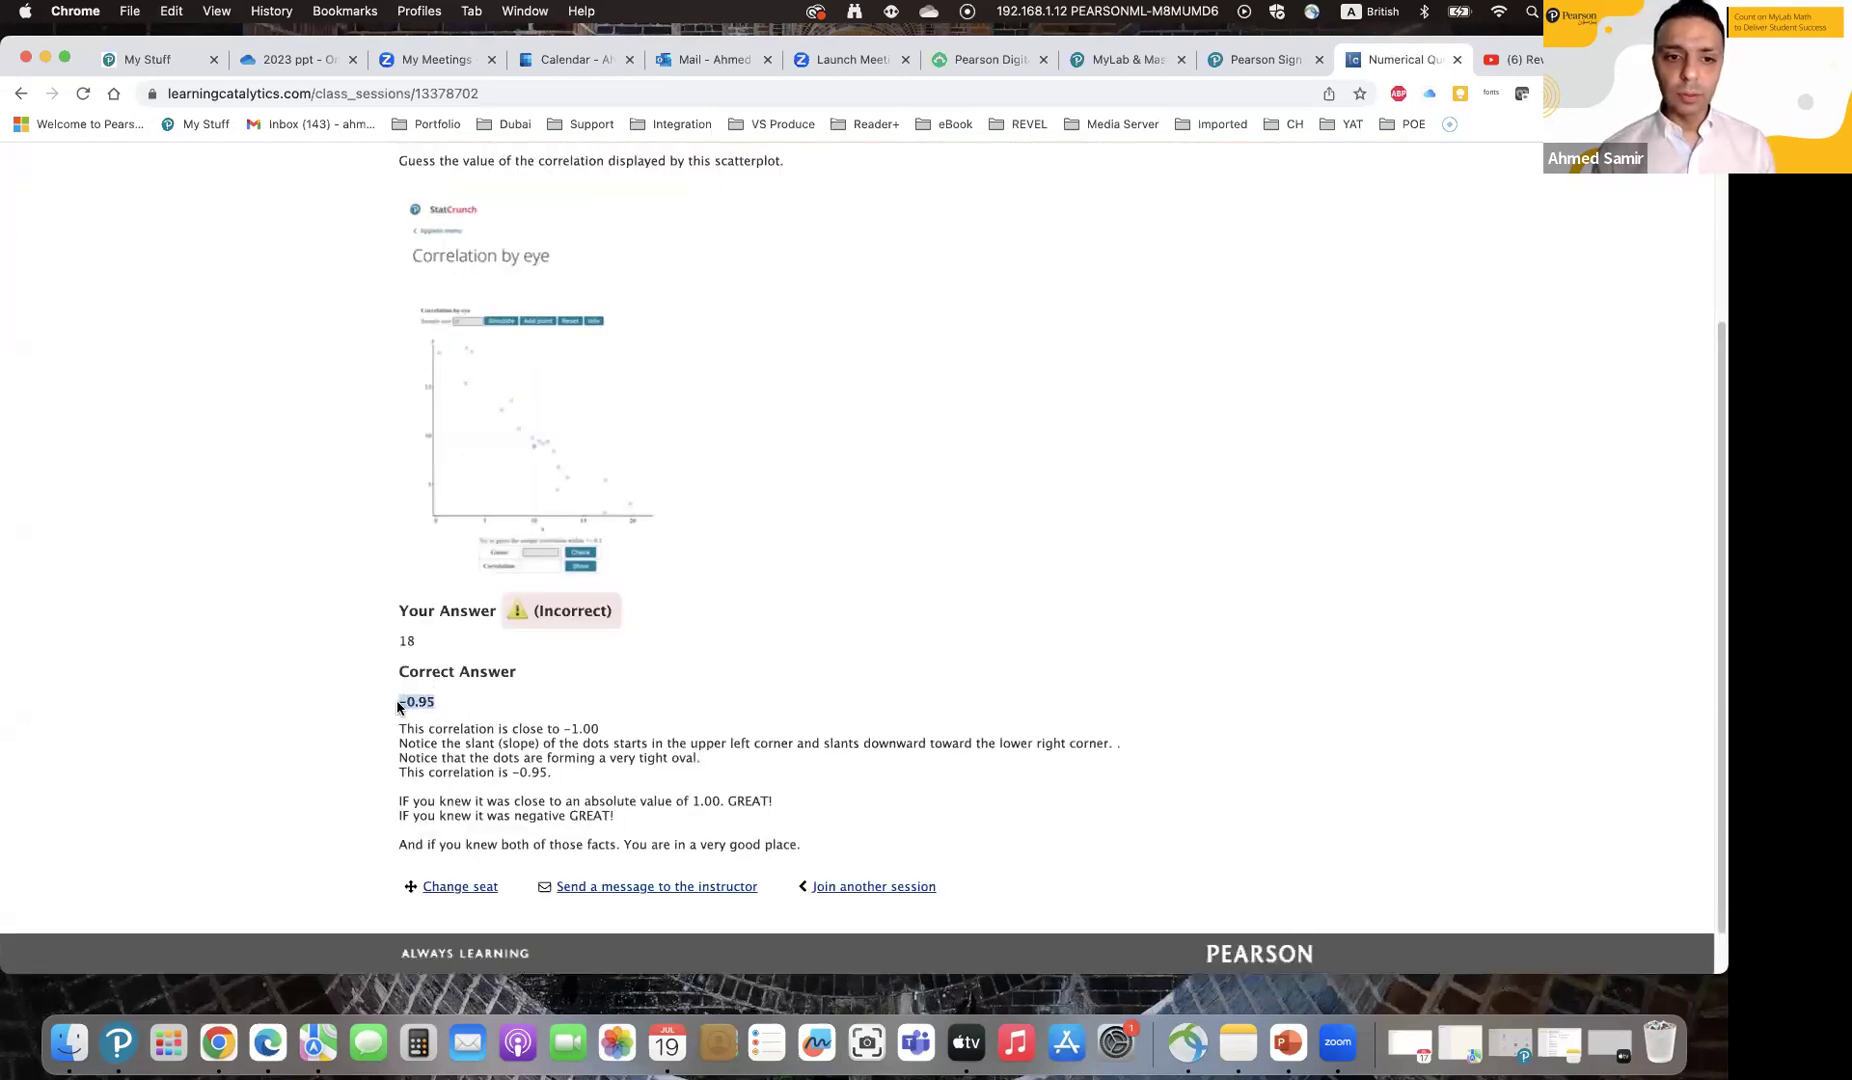
Step: Answer question 5 on student-faculty interaction with Agree and highlight the submitted answer in the feedback
scroll(607, 702, up, 5)
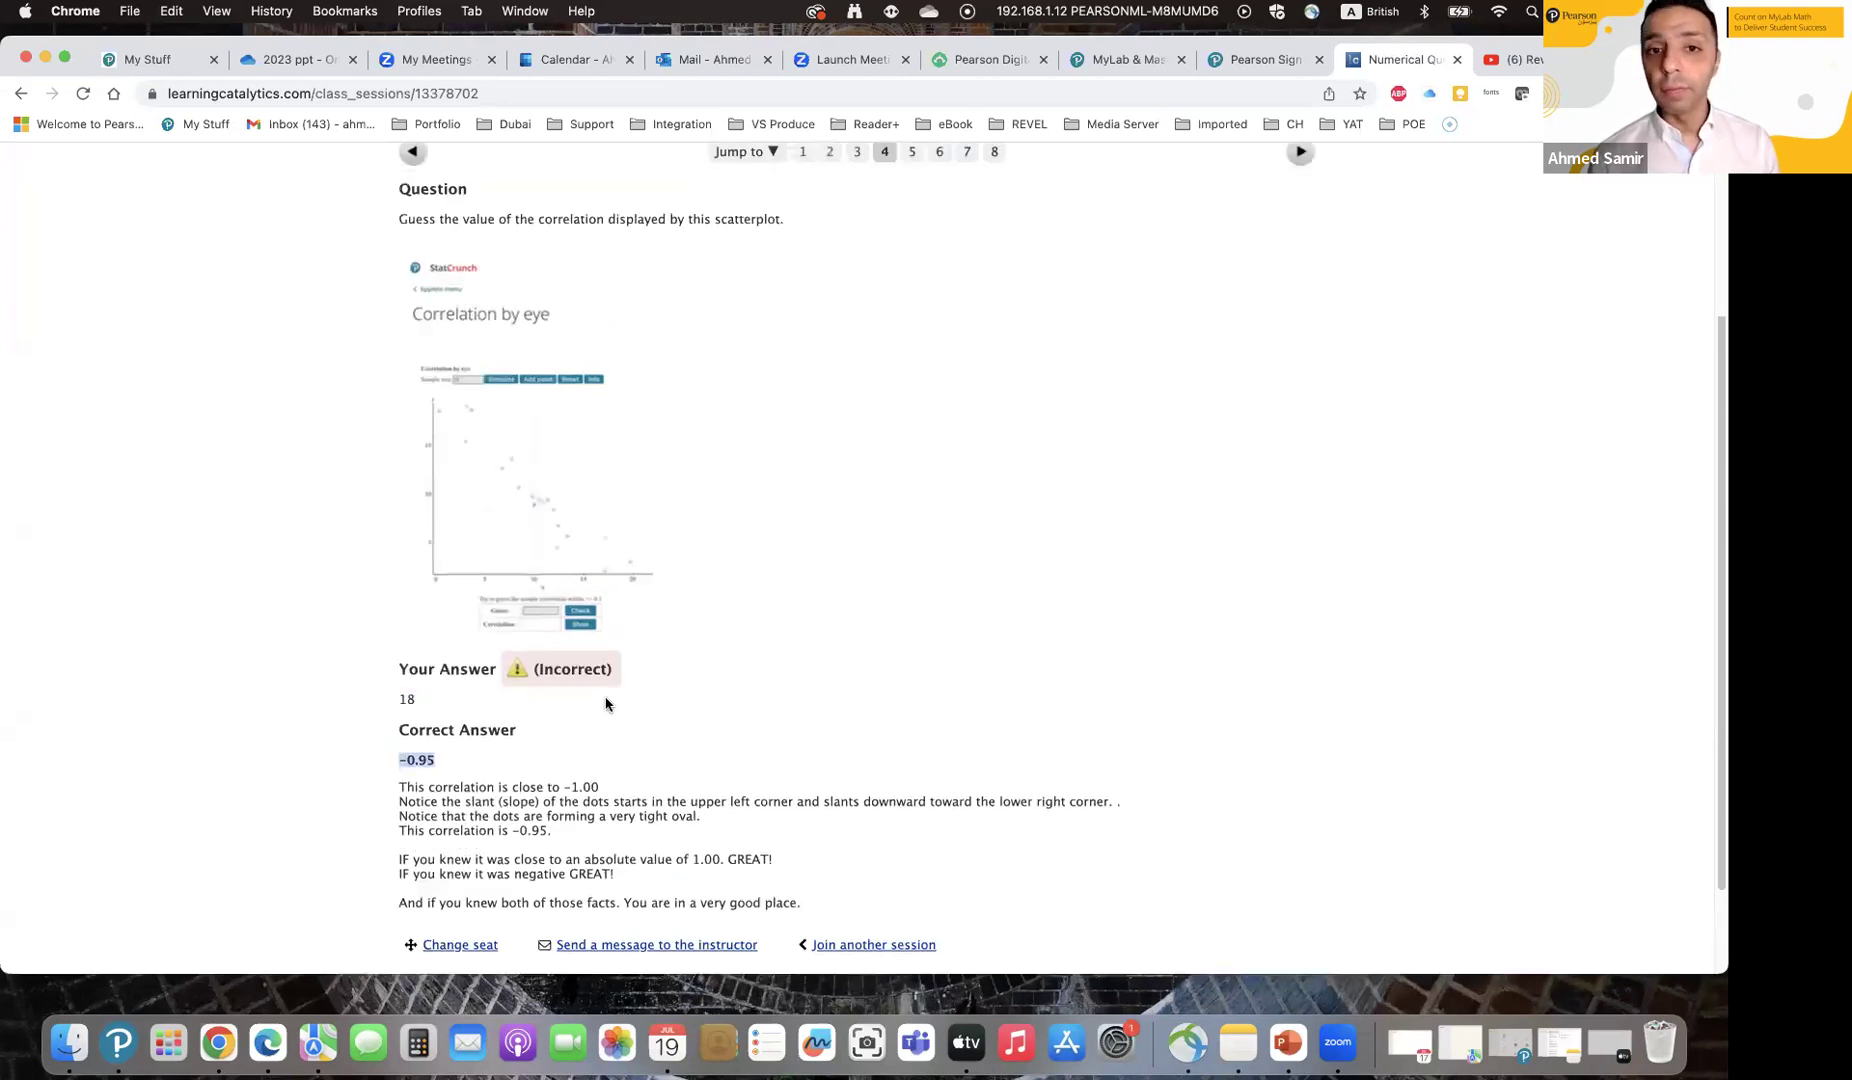
click(903, 343)
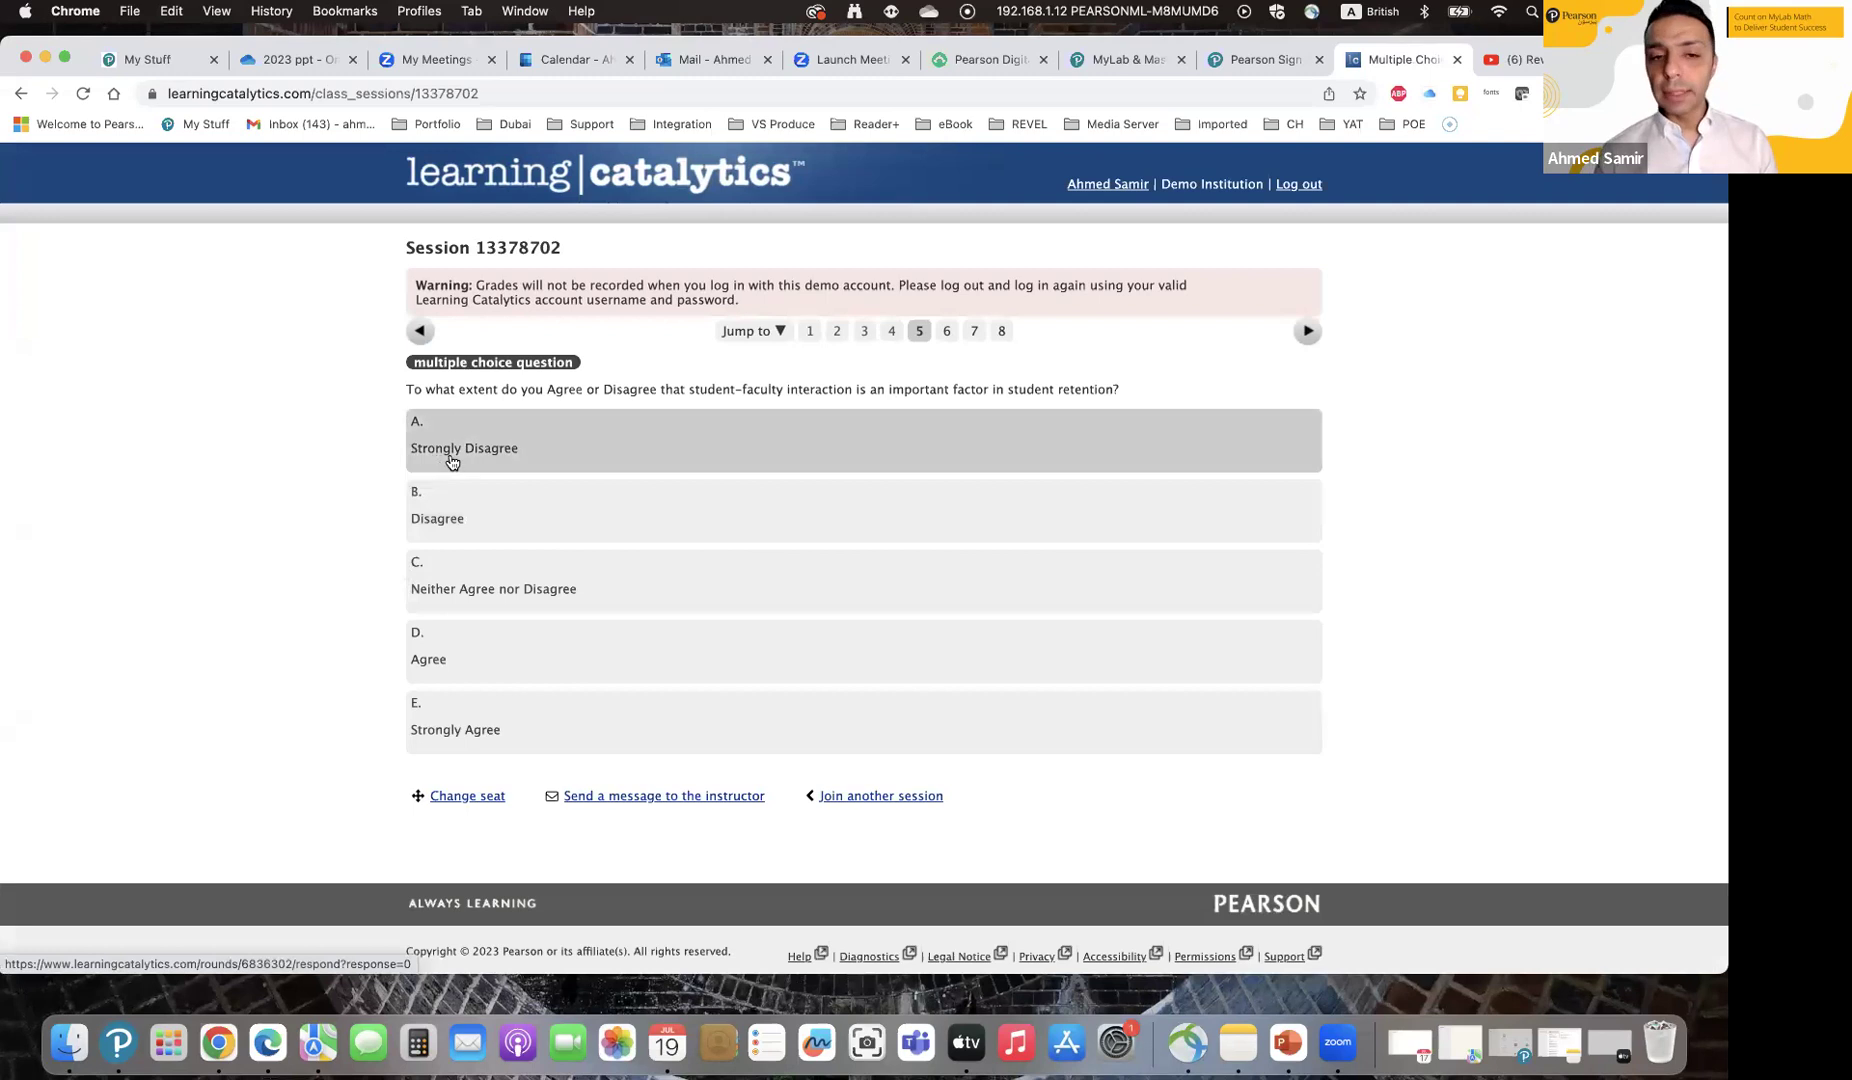
click(474, 663)
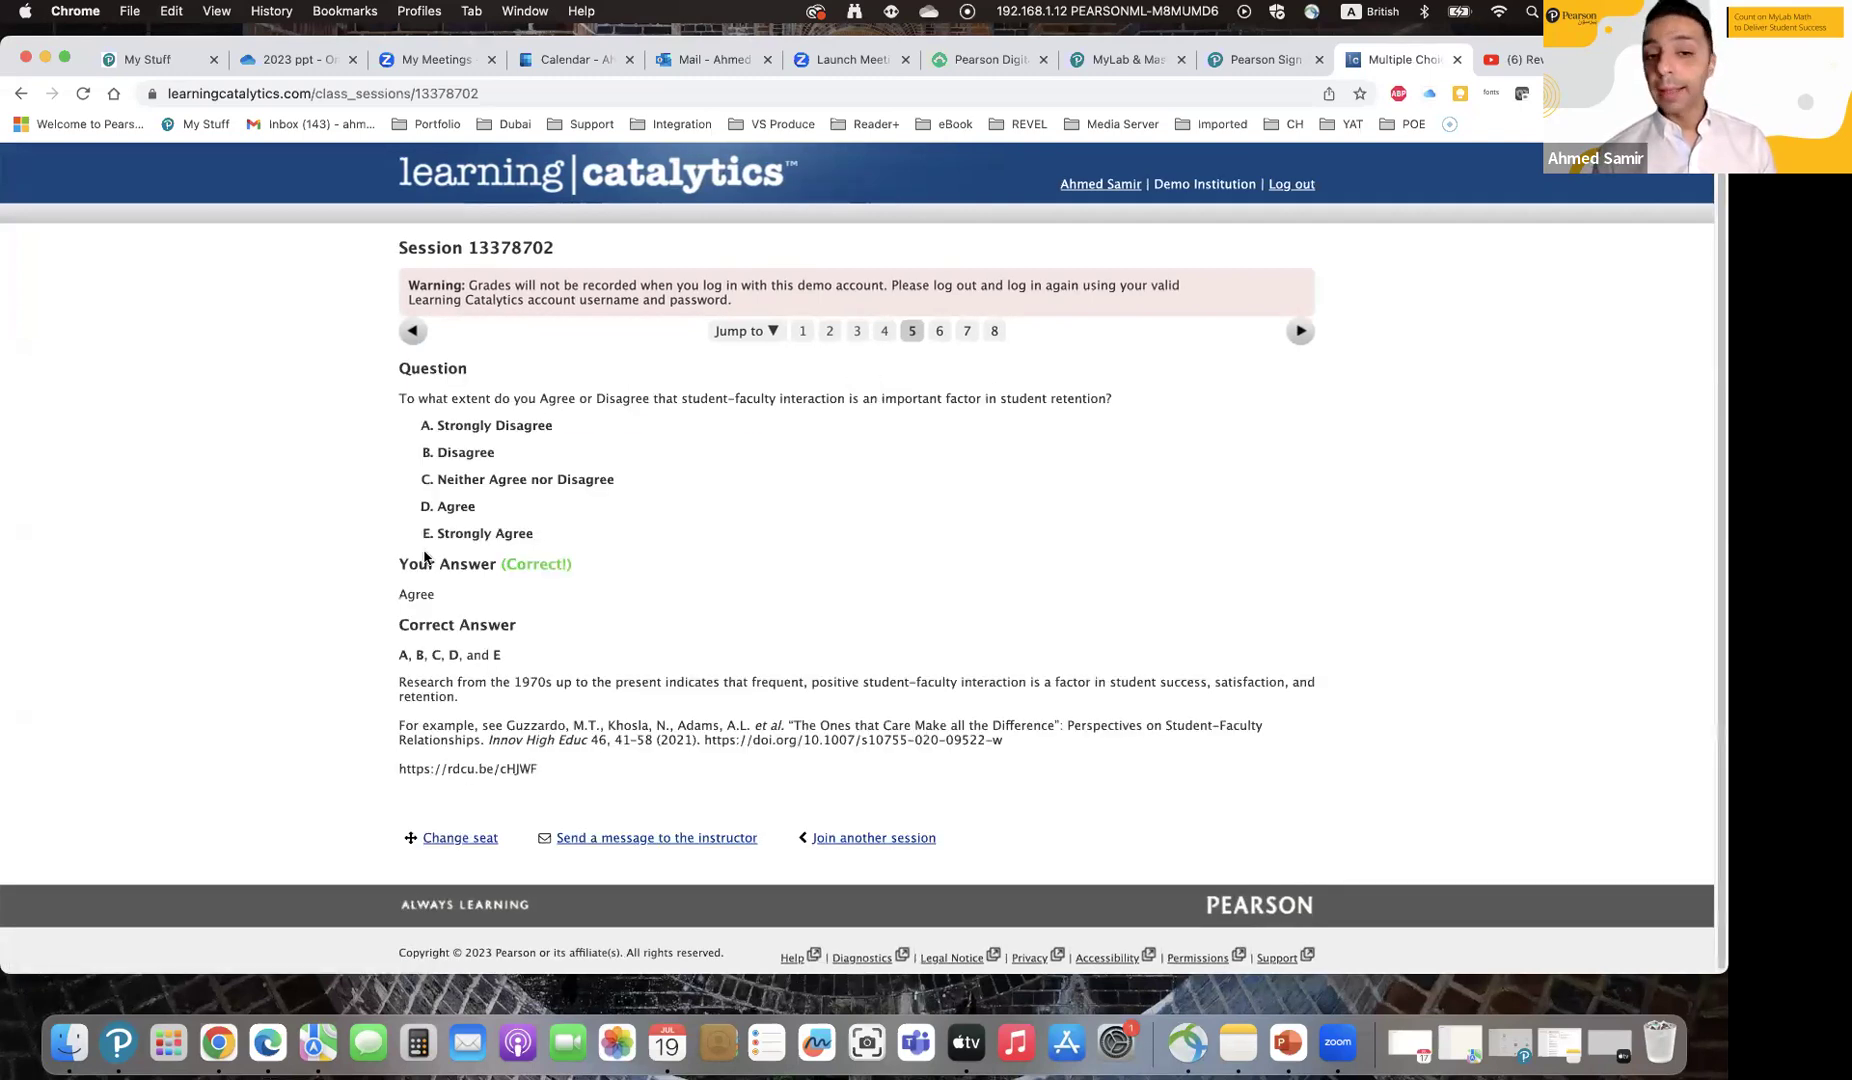
drag(450, 607, 341, 580)
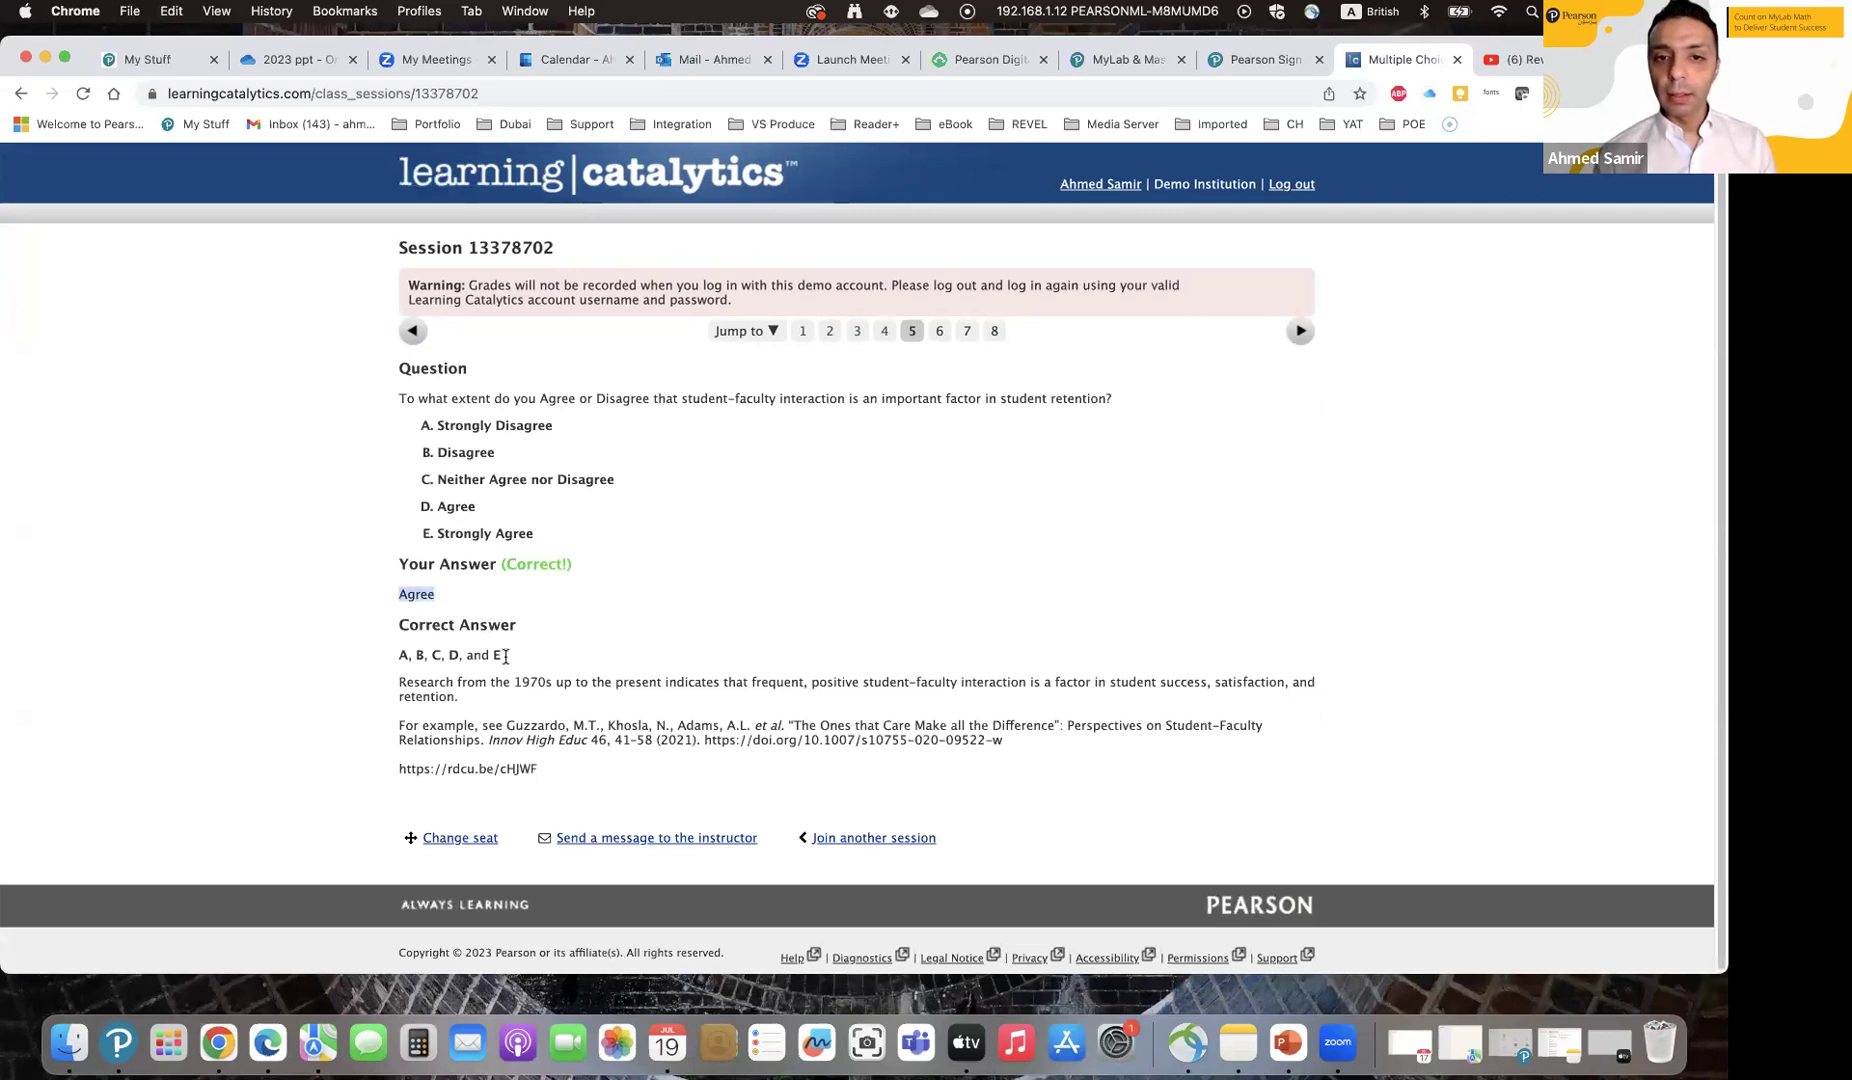
Step: In question 6, highlight "You'll be late to your next appointment if the photos take more than 20 minutes.", submit it and review the key words
click(946, 333)
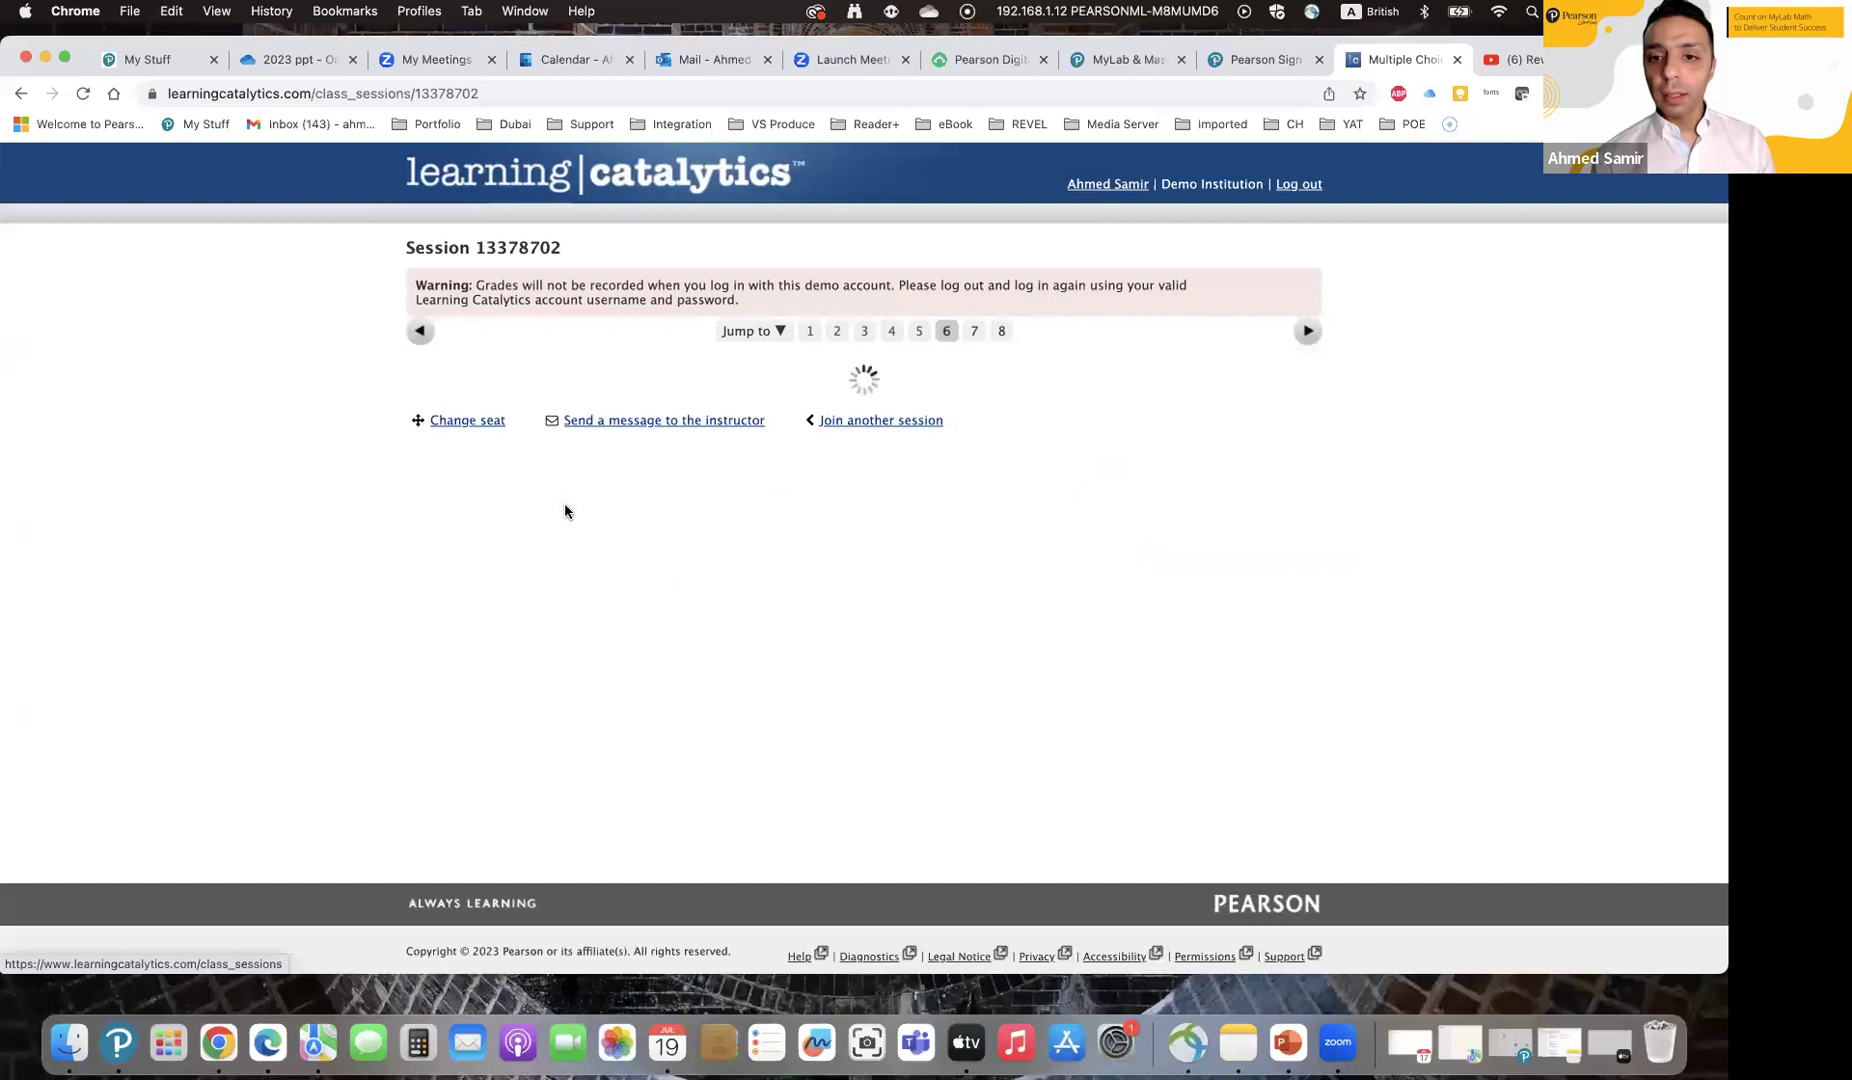
scroll(460, 699, down, 2)
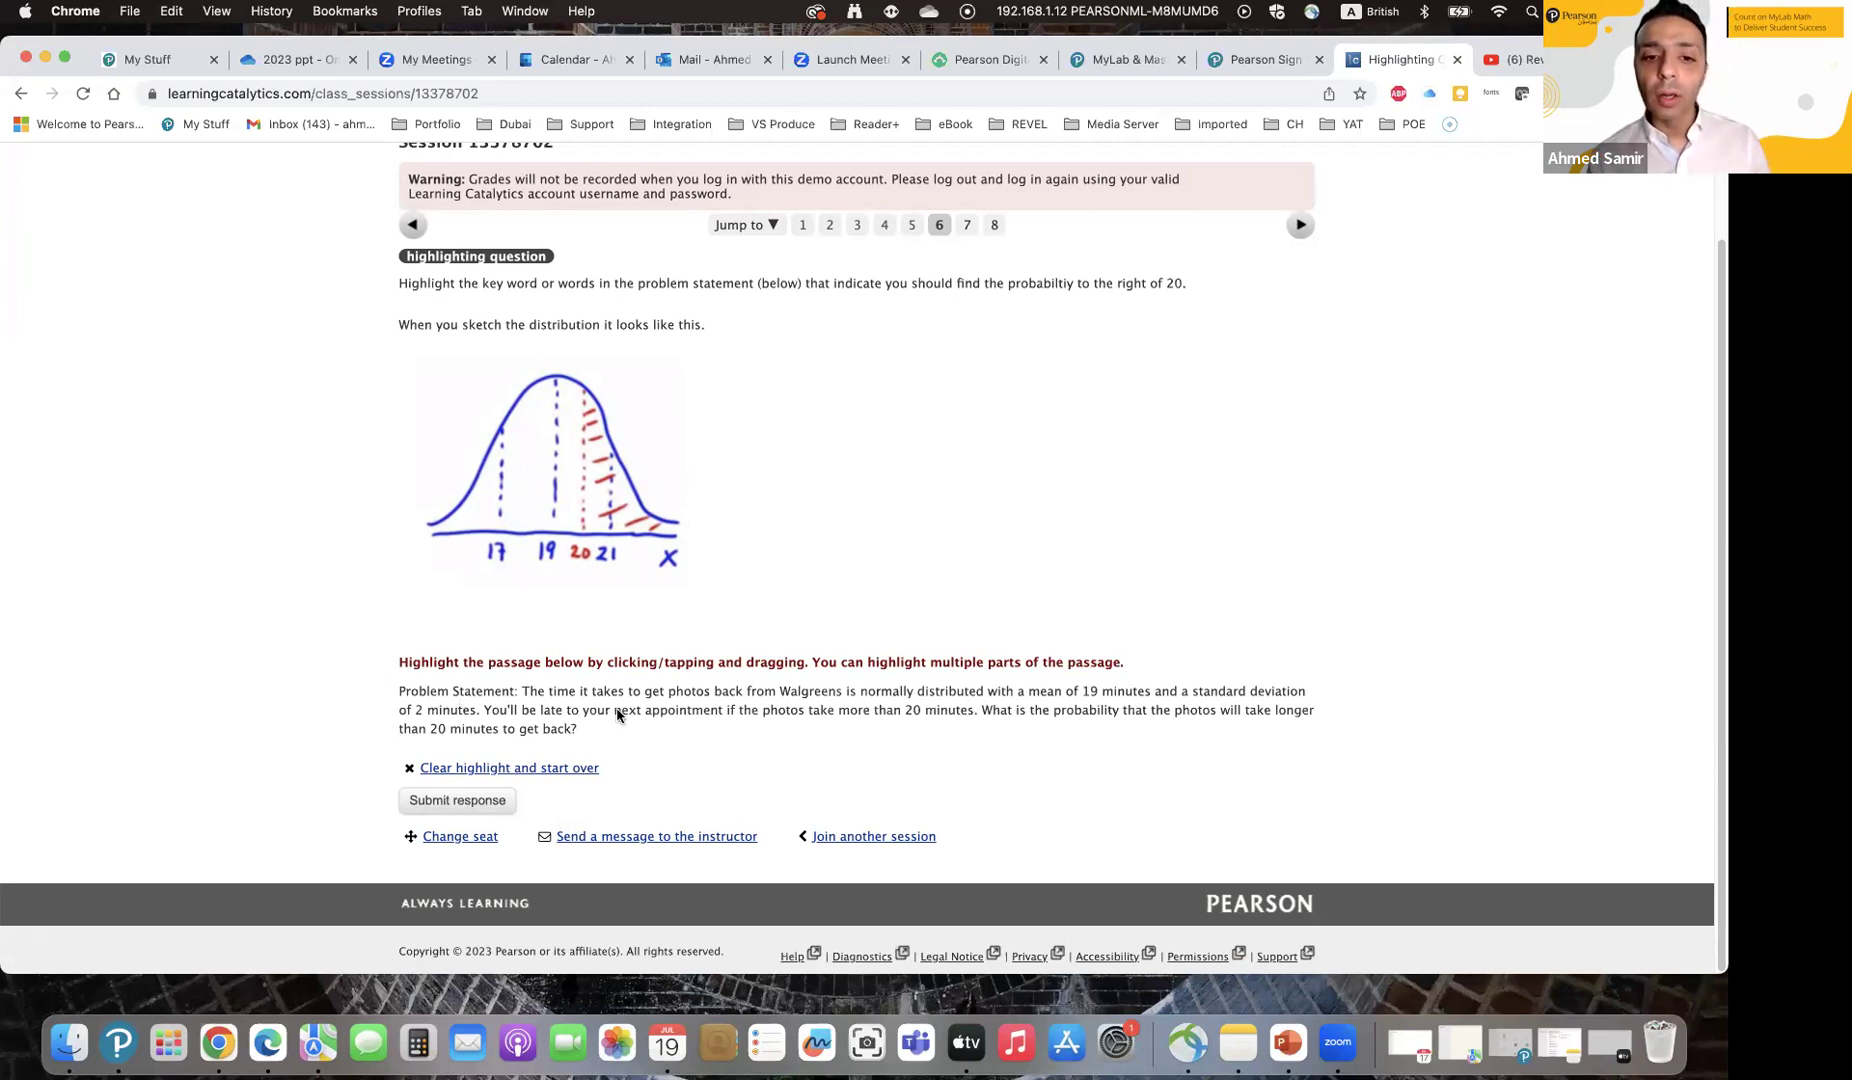
drag(484, 712, 984, 712)
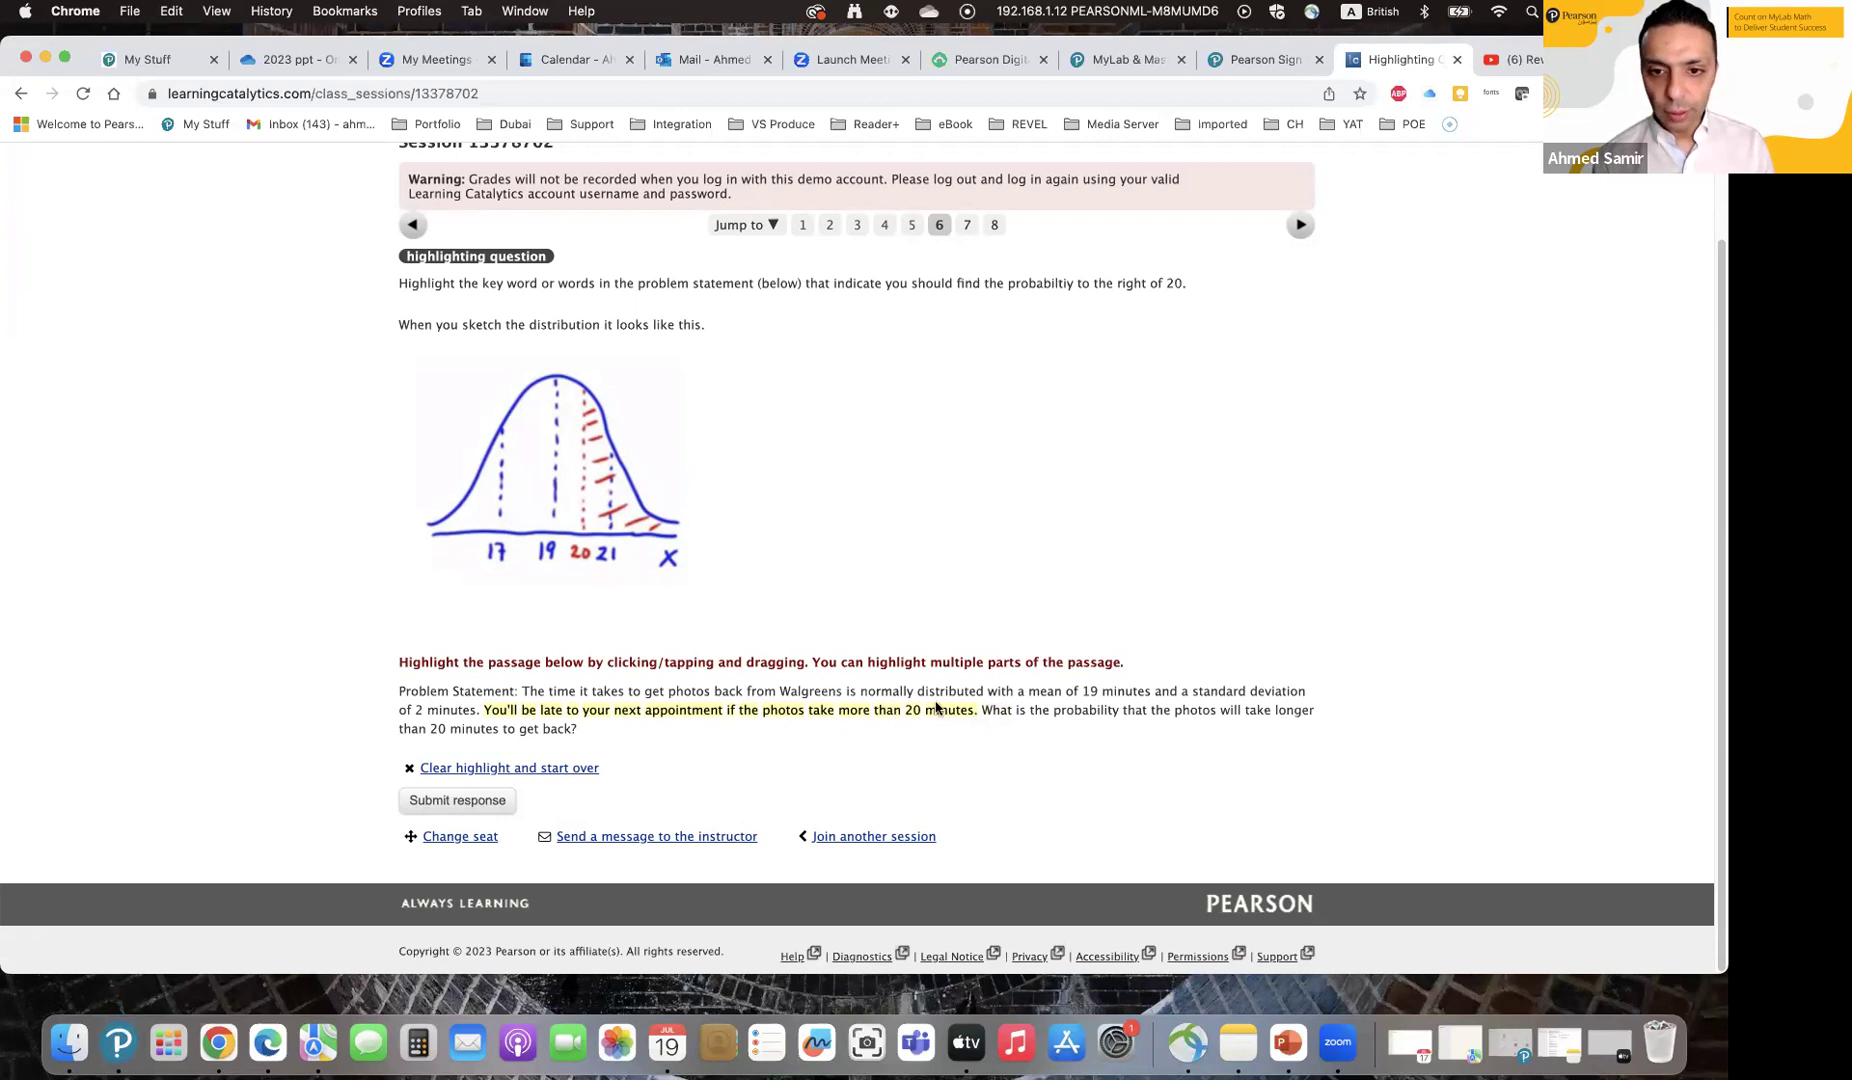
click(445, 805)
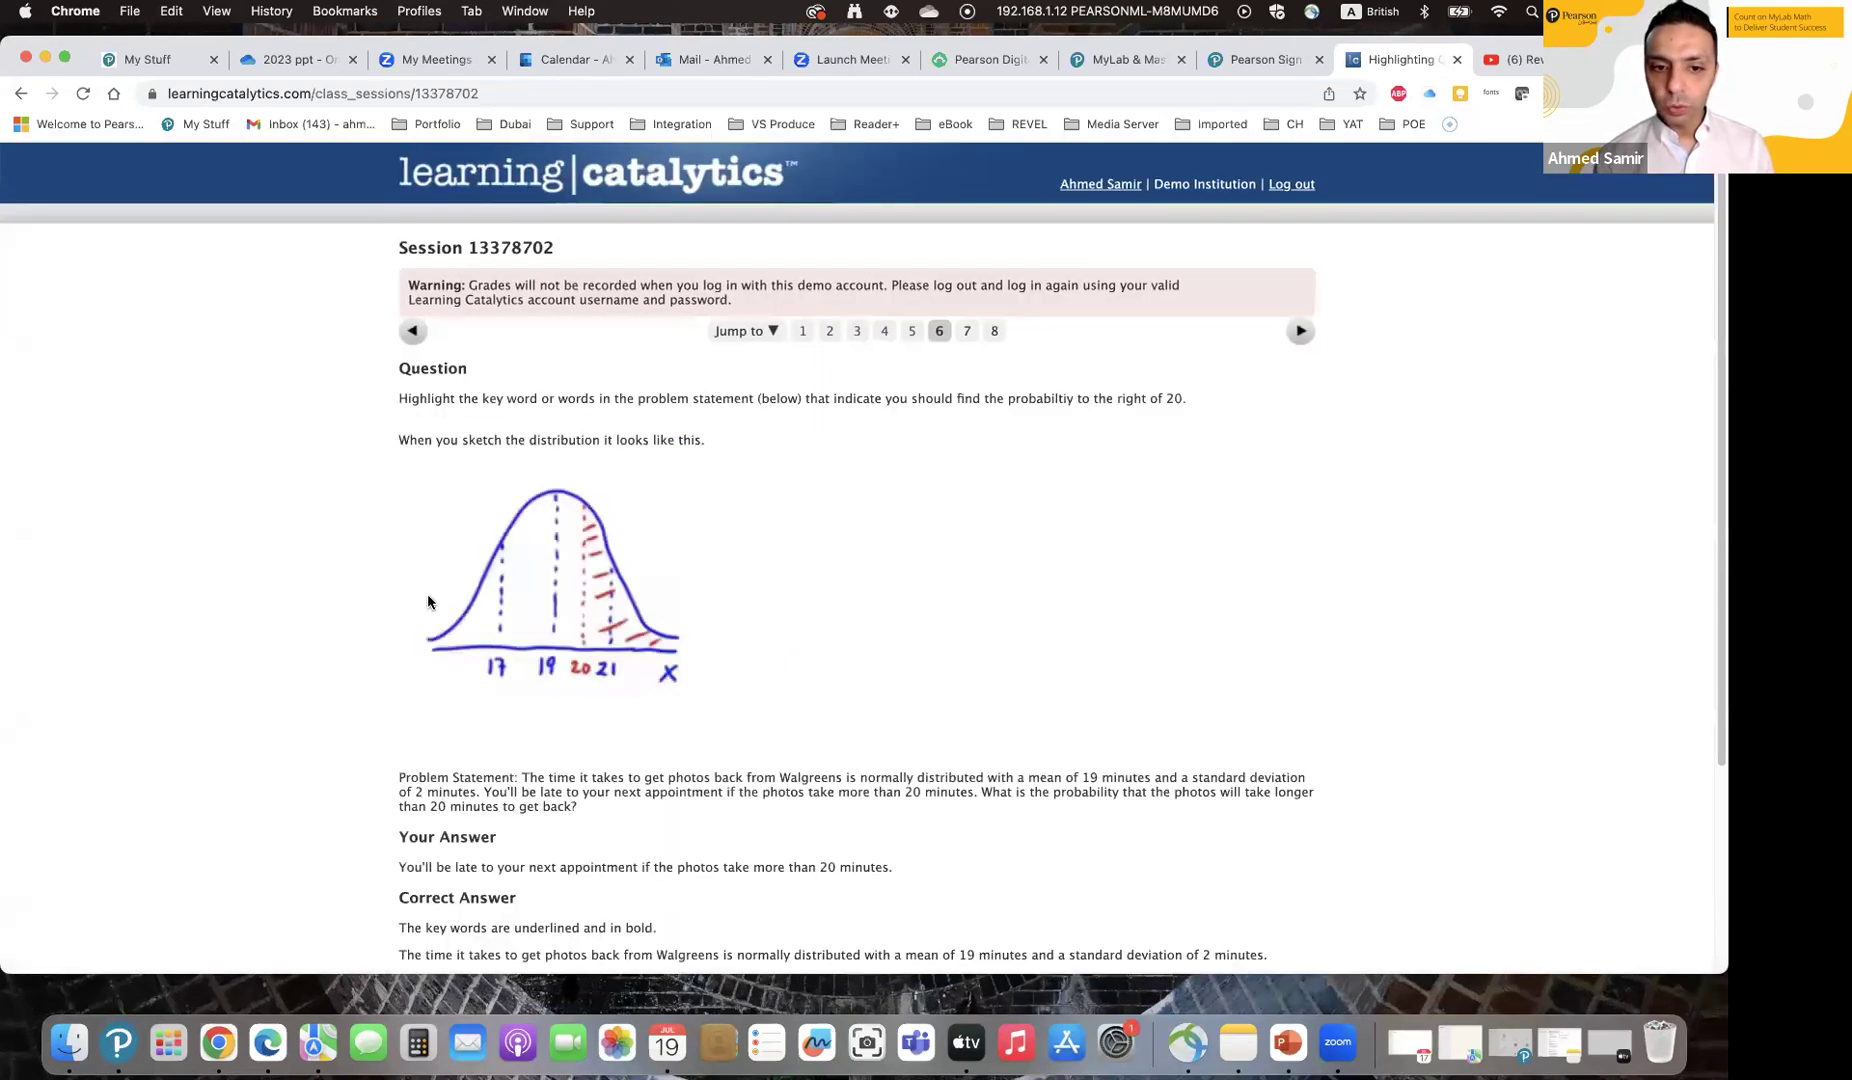
scroll(434, 716, down, 4)
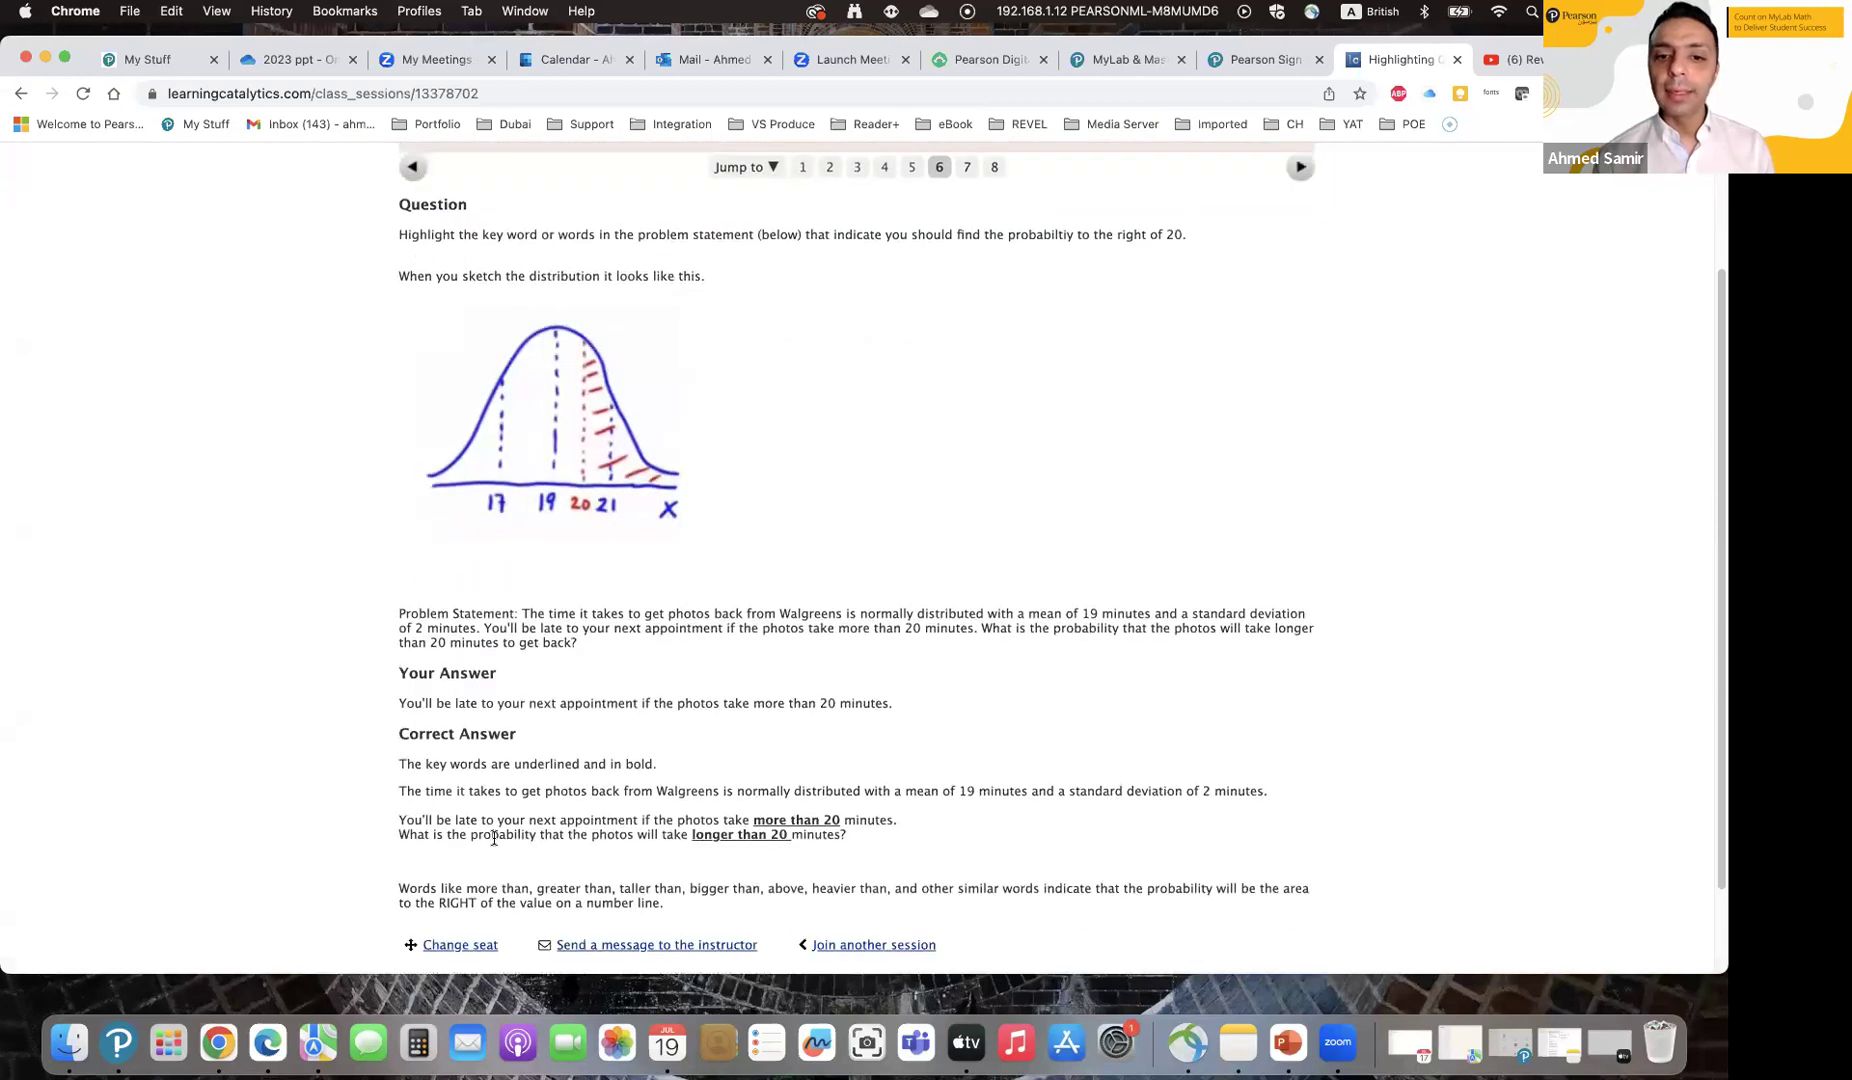
scroll(633, 789, down, 1)
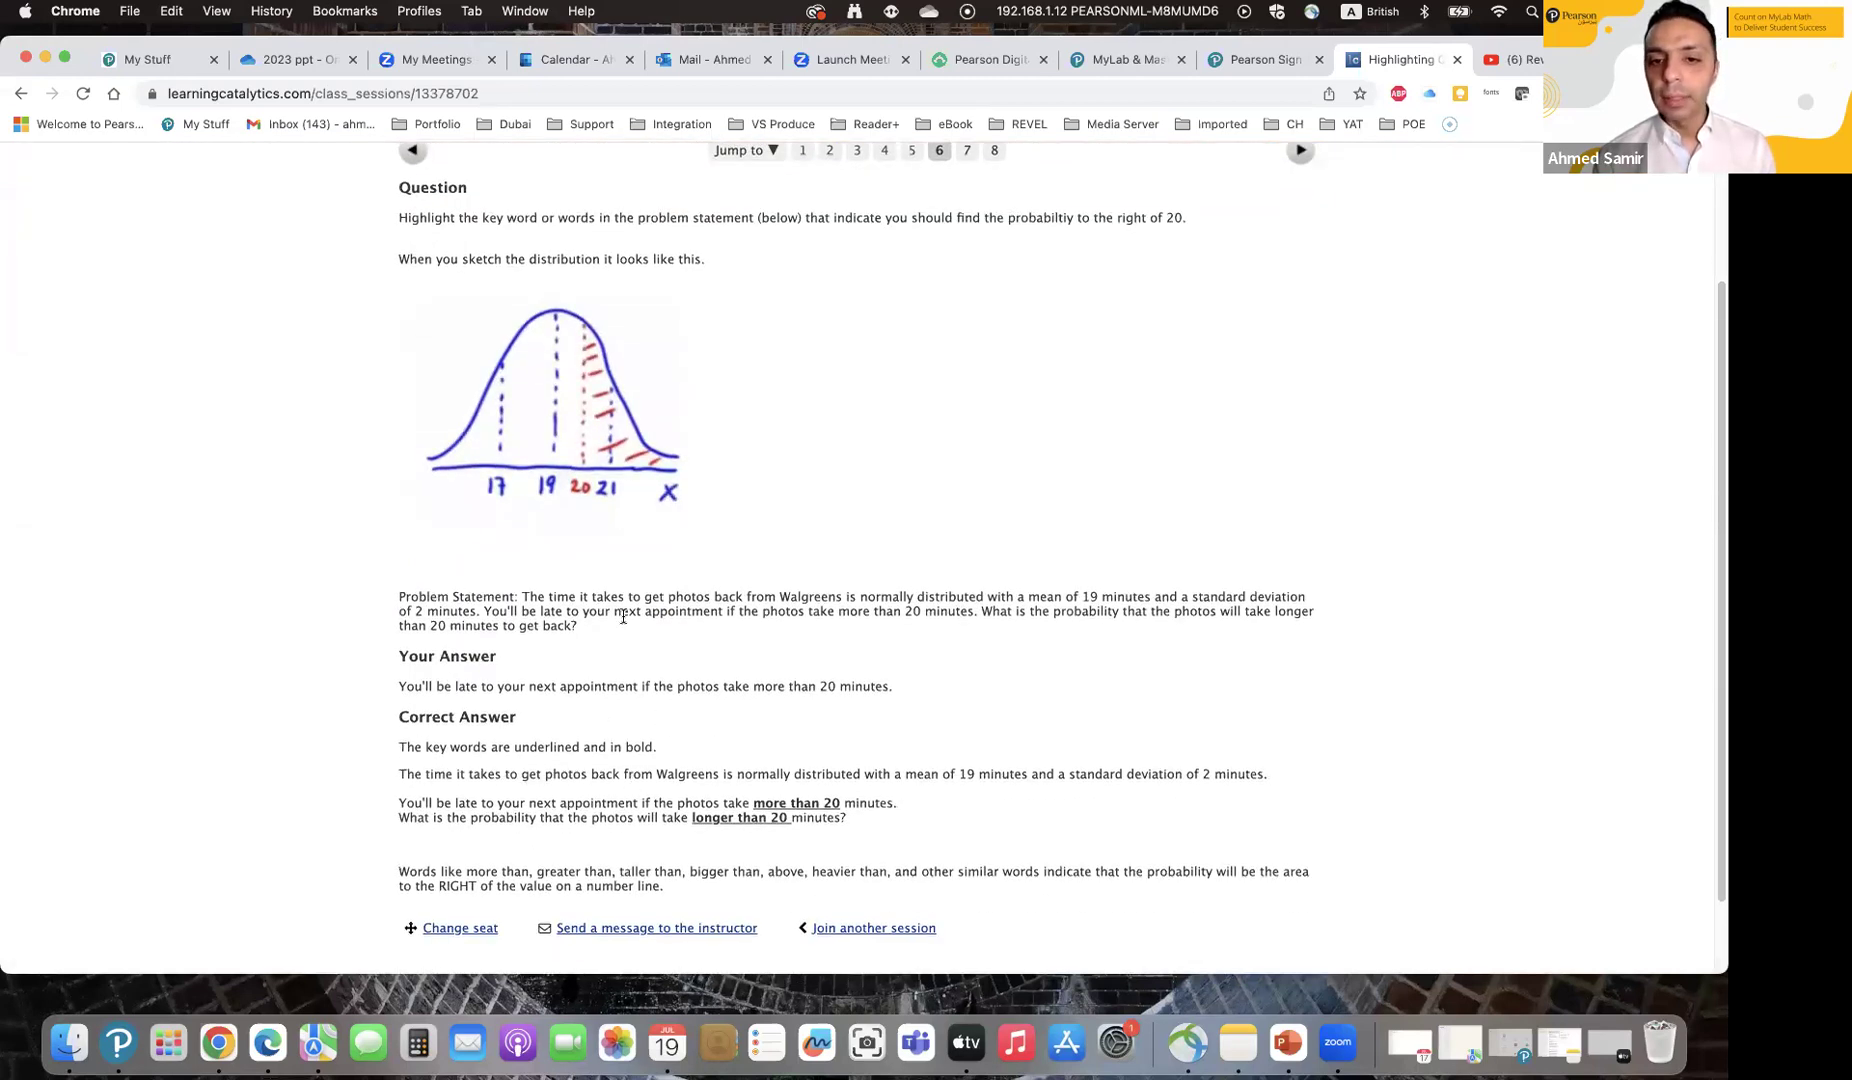
Step: In question 7, allocate 5 votes to choice A, "The mean will always equal 0", and submit the response
scroll(699, 630, up, 4)
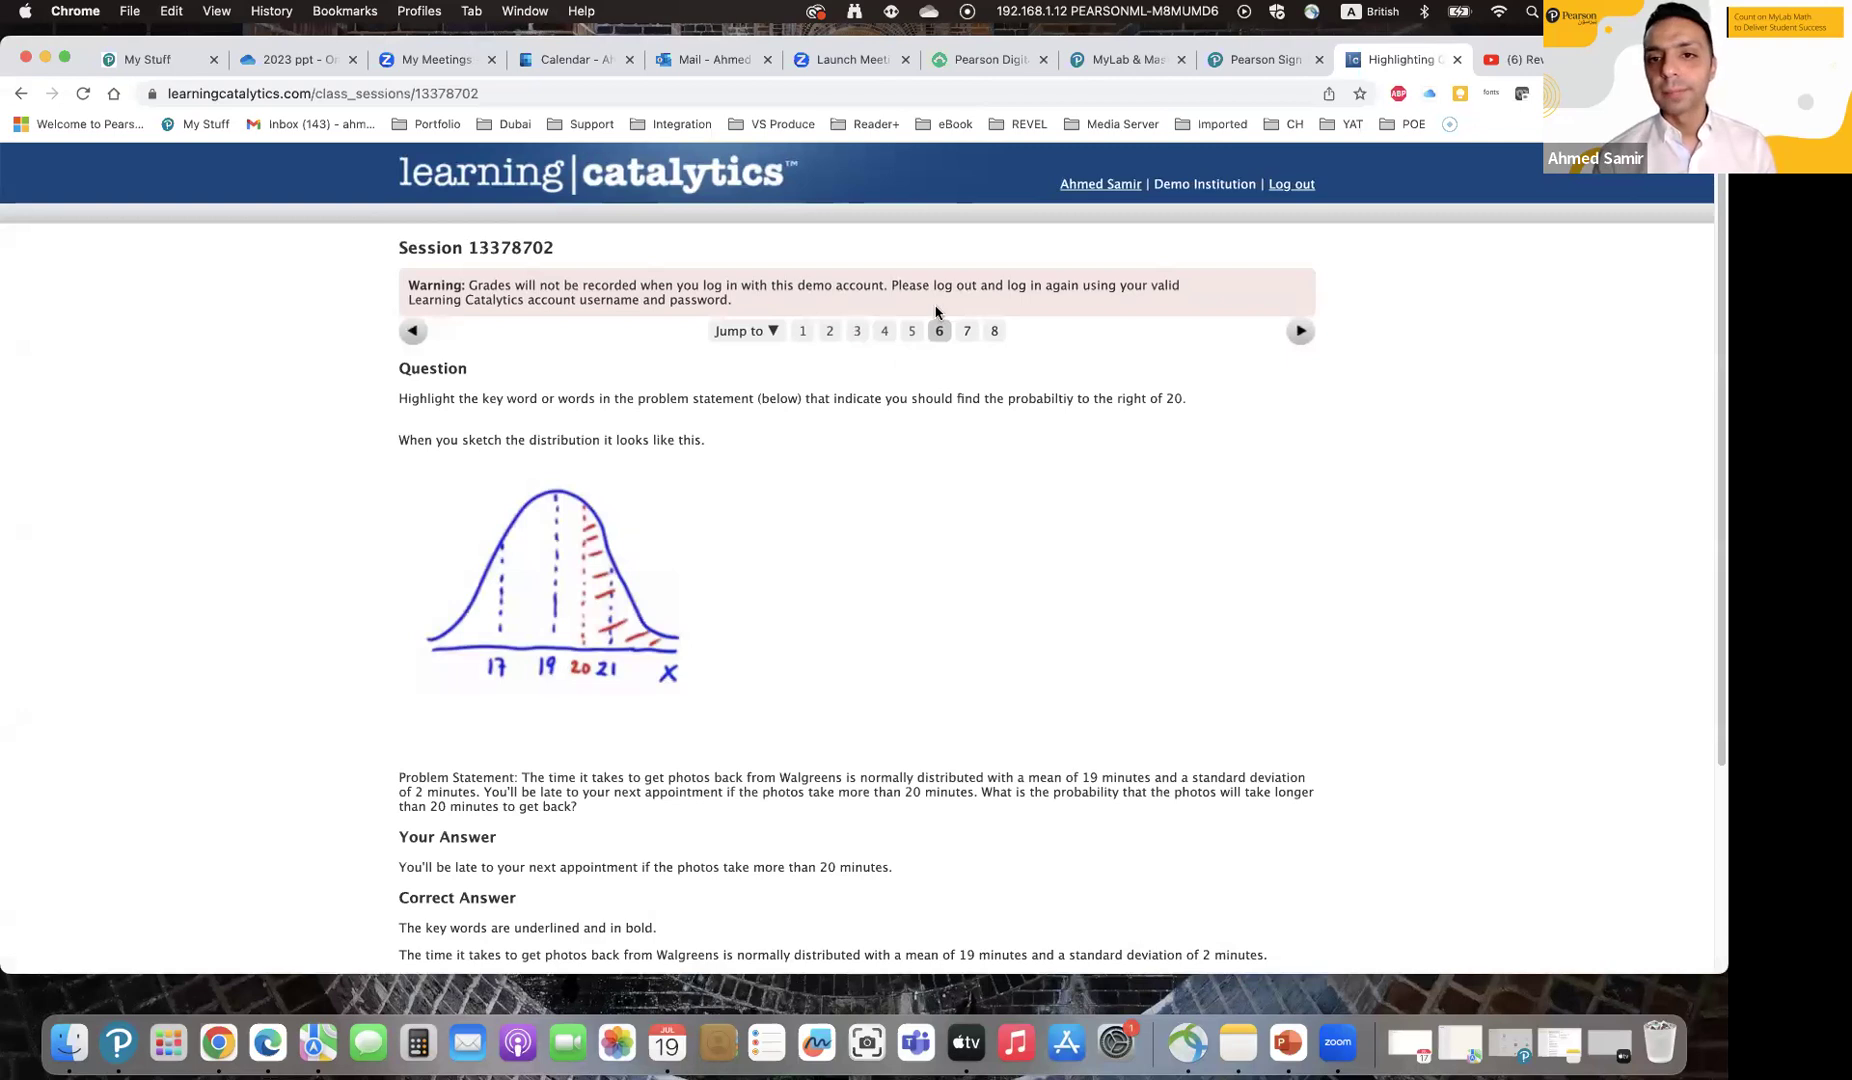
click(967, 331)
click(411, 588)
click(477, 590)
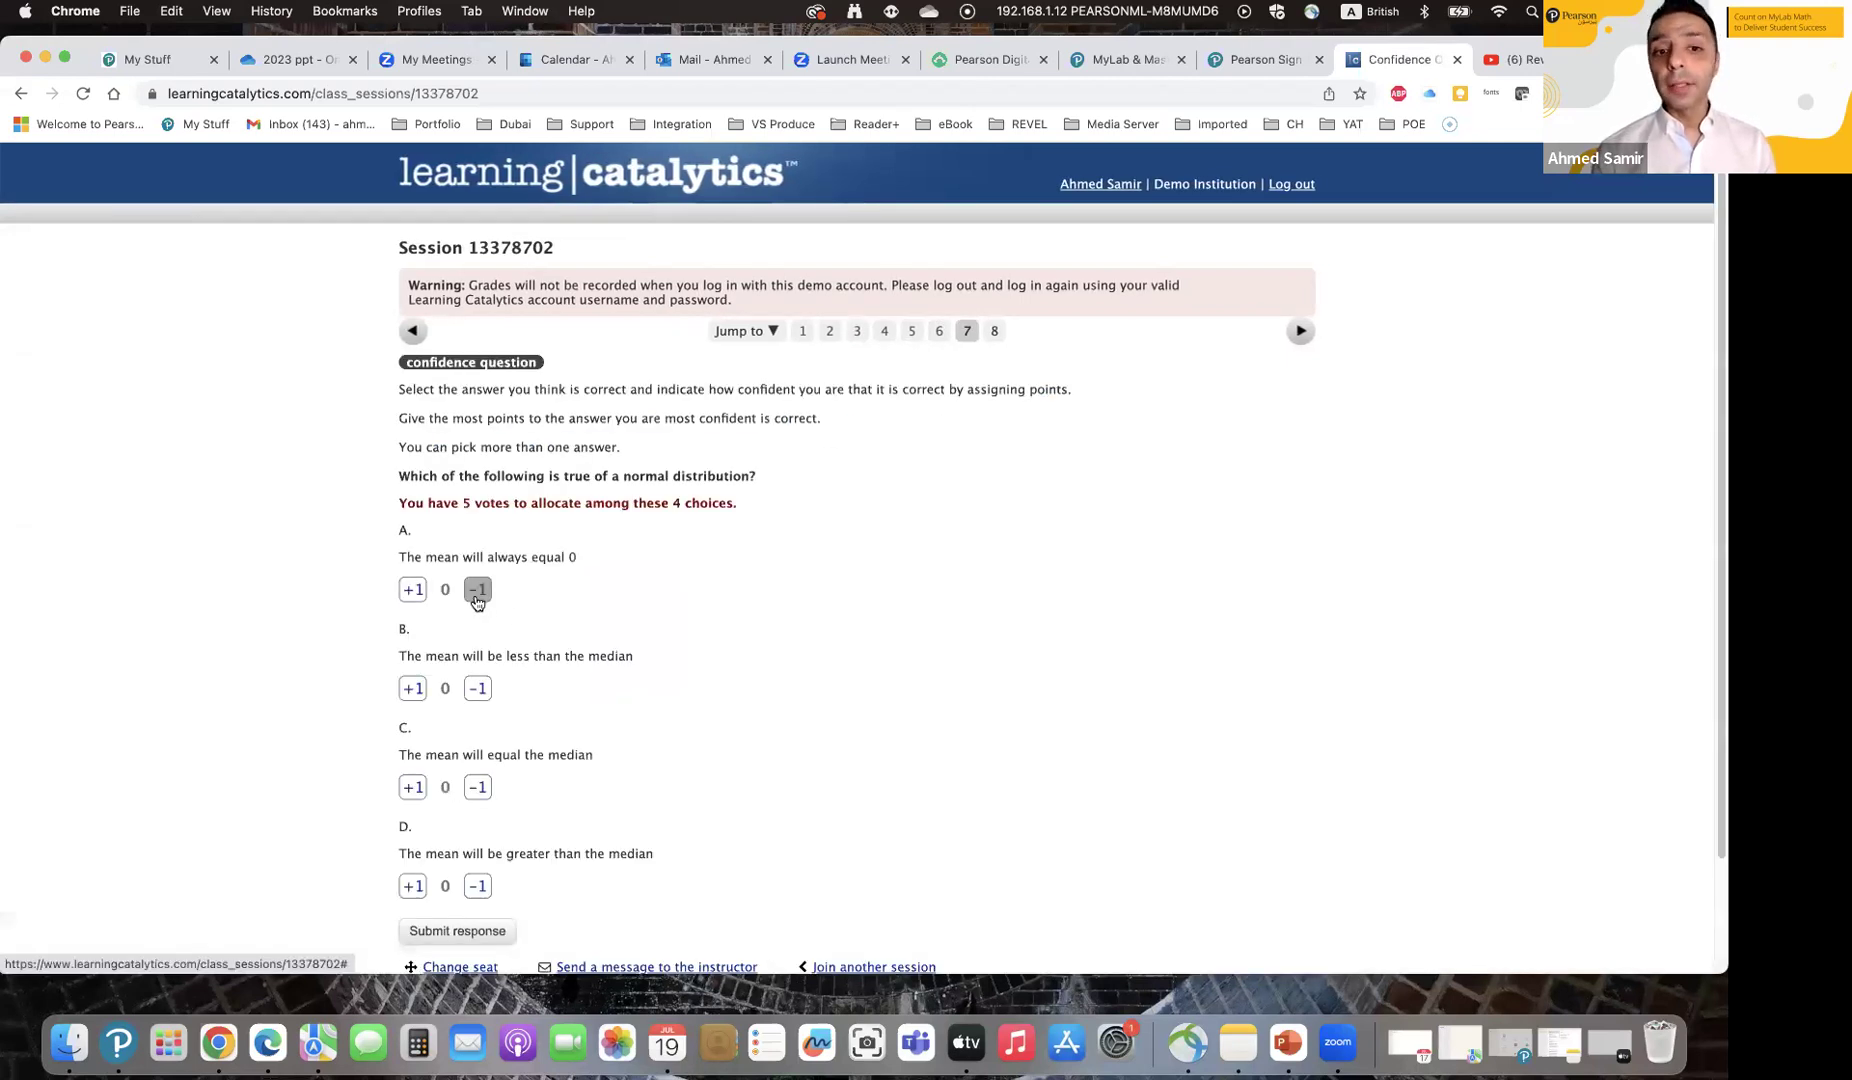
click(413, 591)
click(413, 591)
click(413, 591)
click(413, 591)
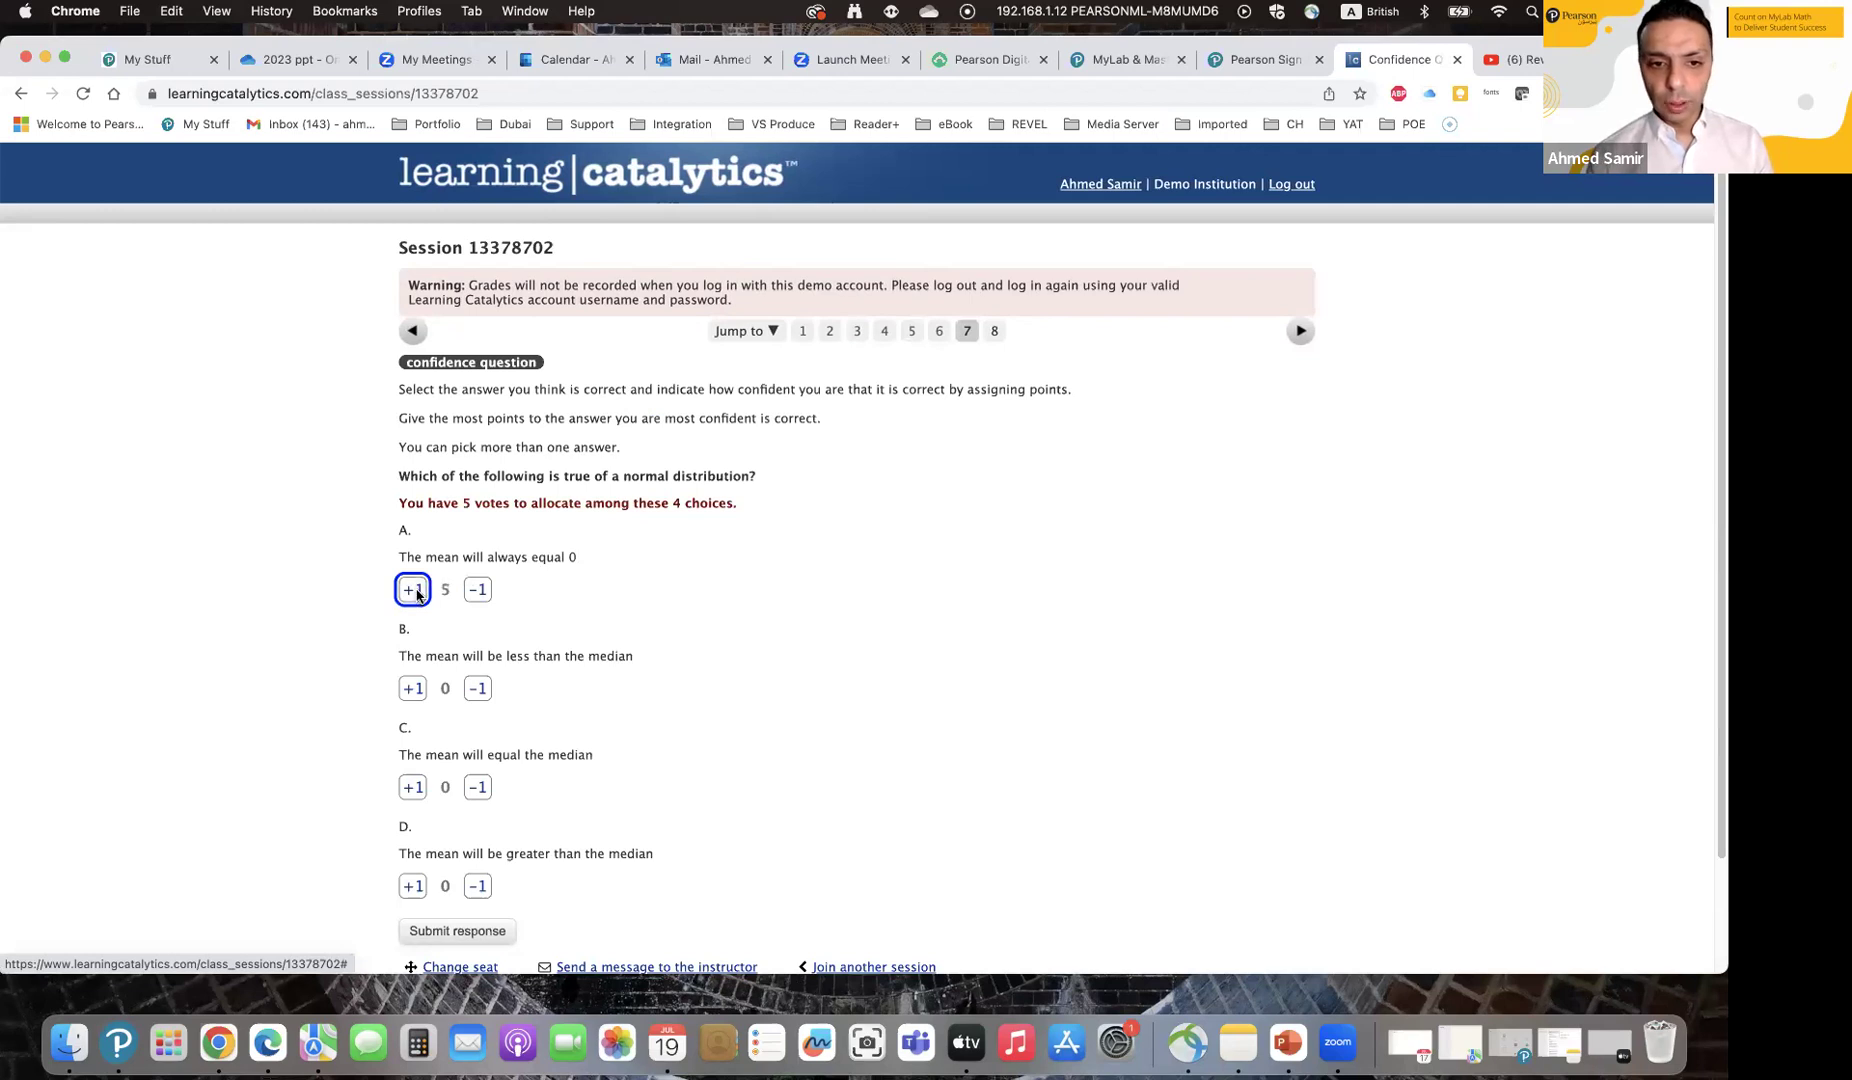
click(476, 694)
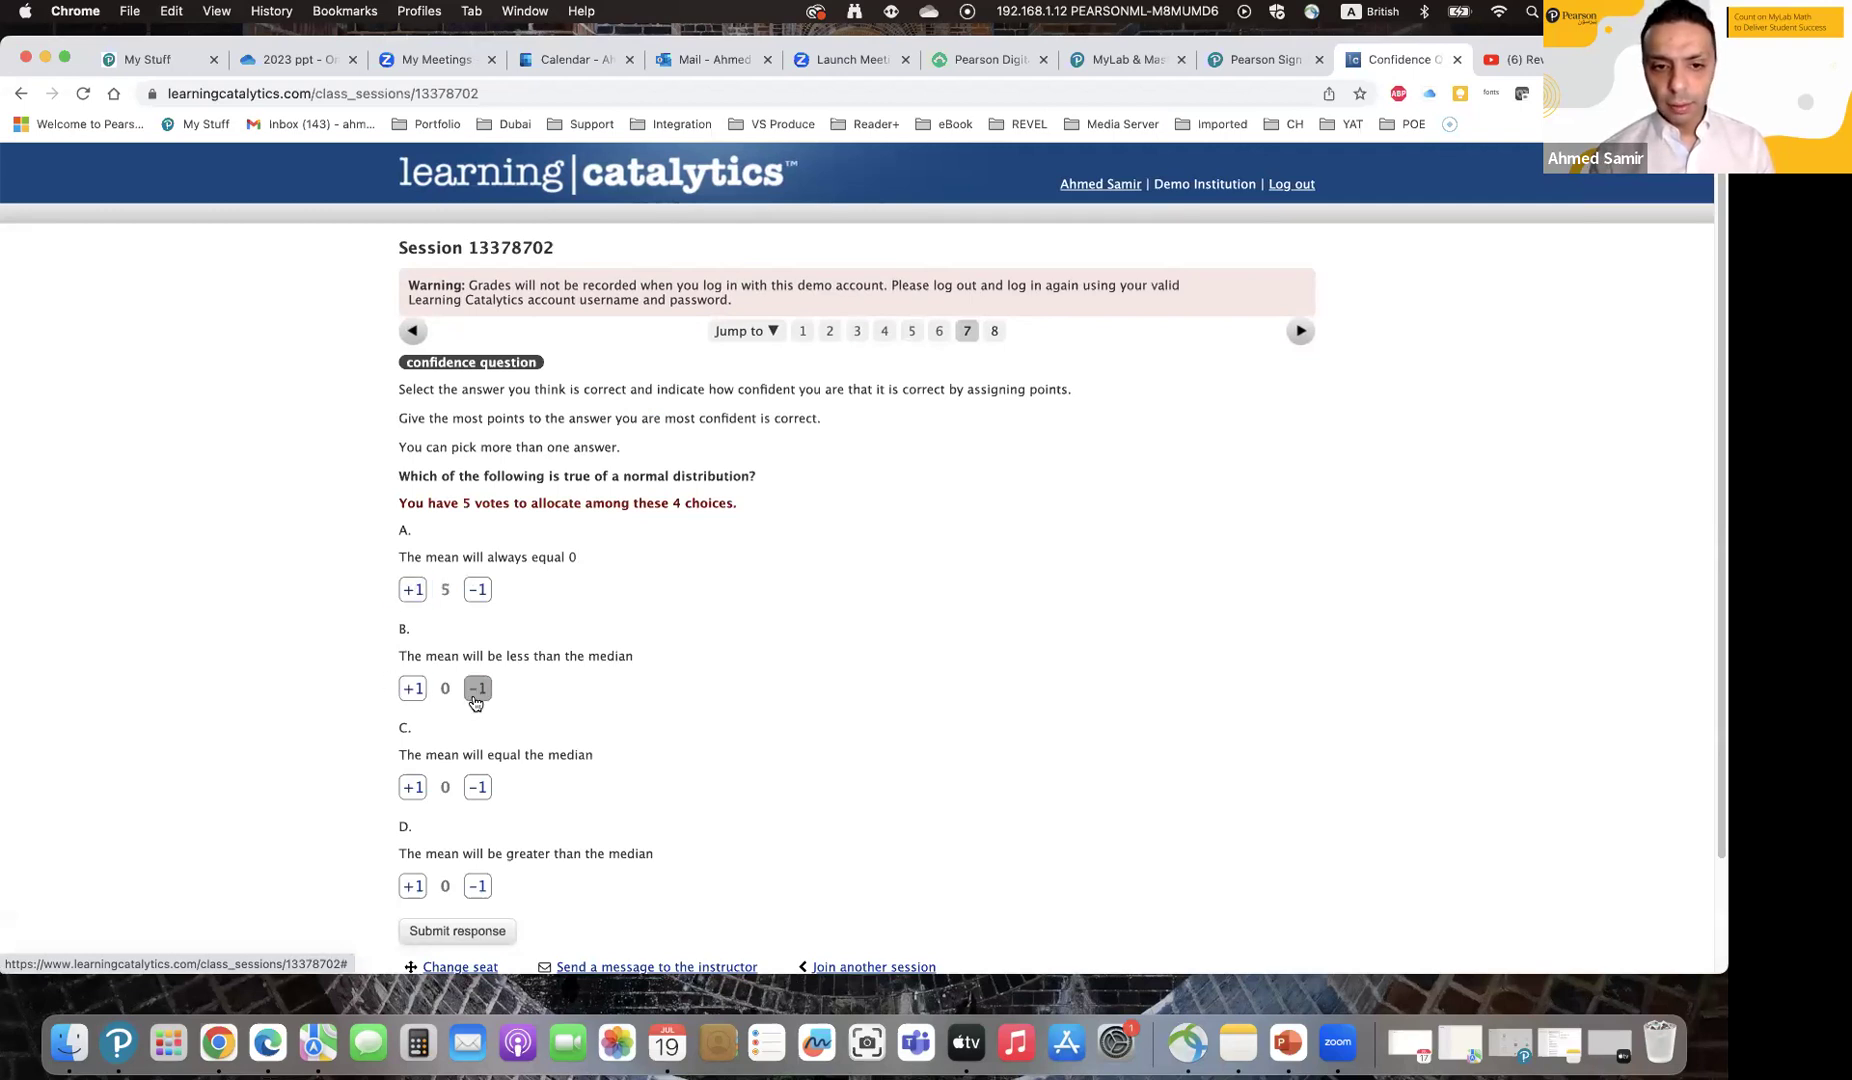
click(414, 791)
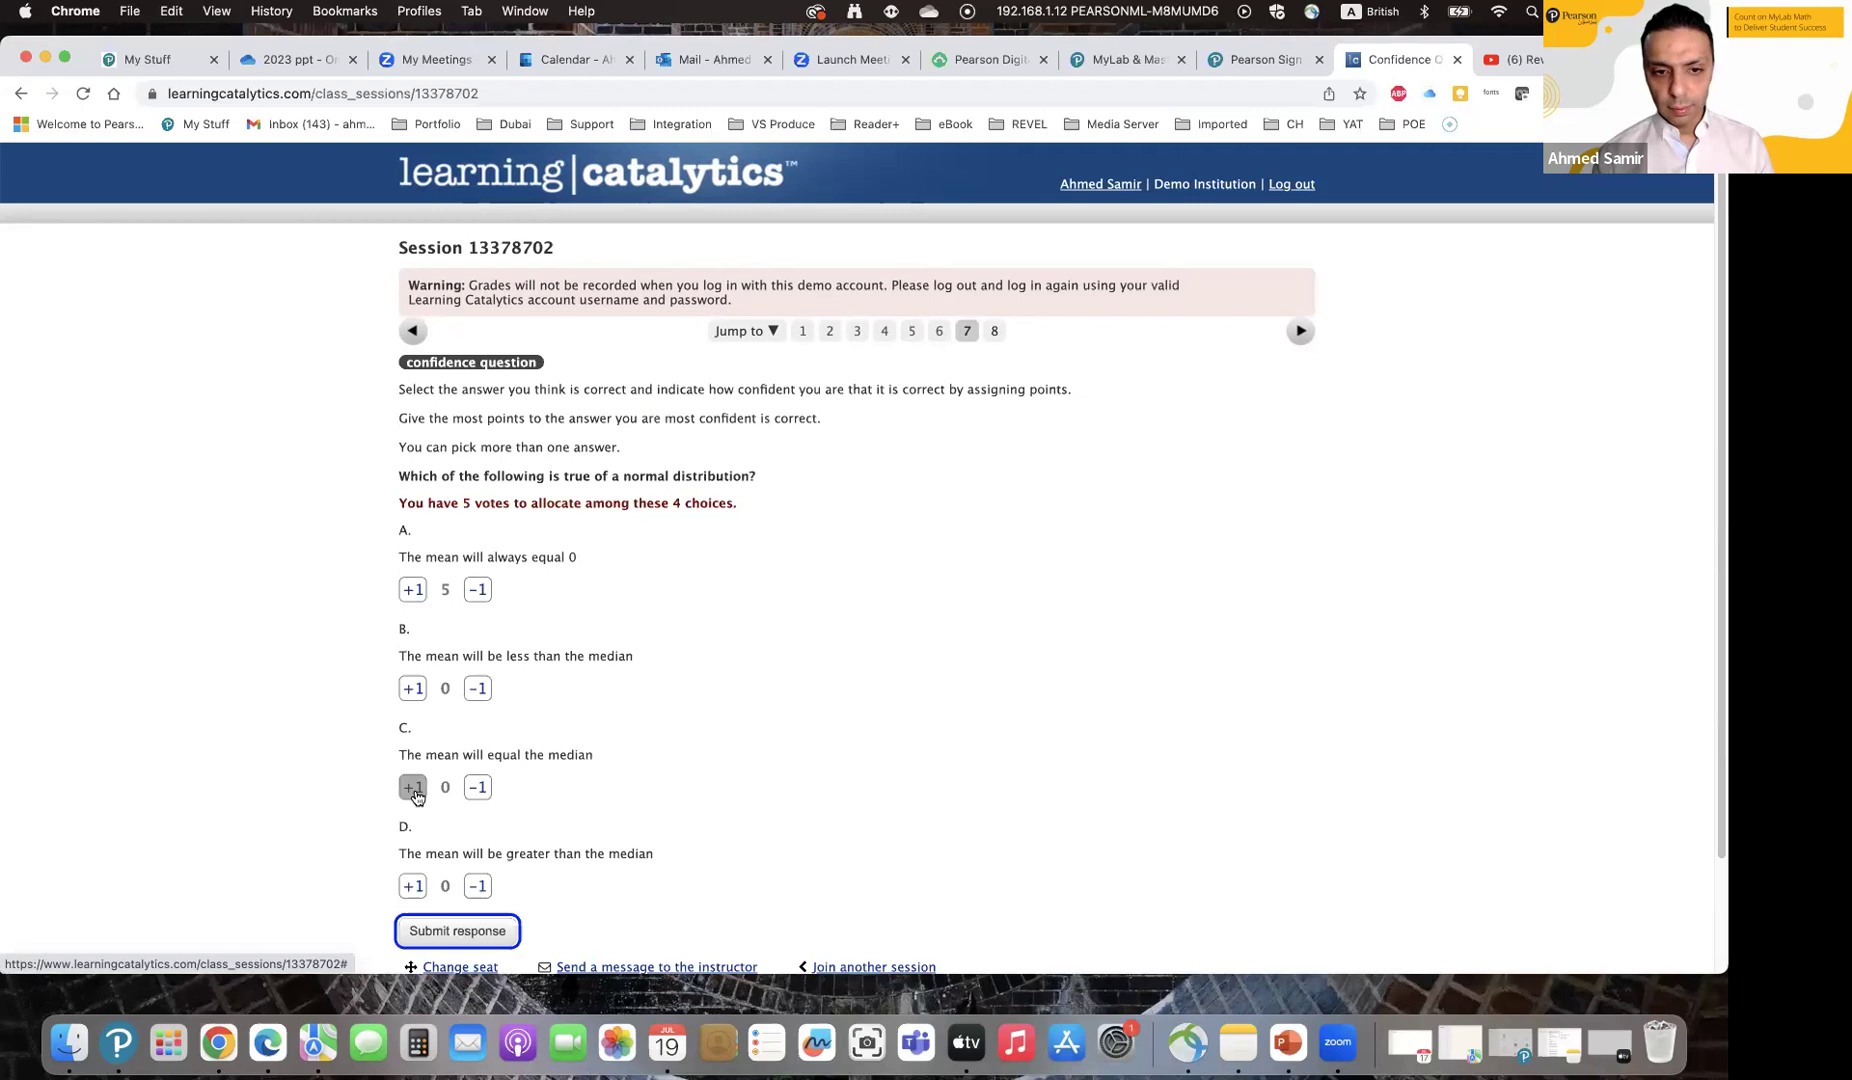
click(452, 931)
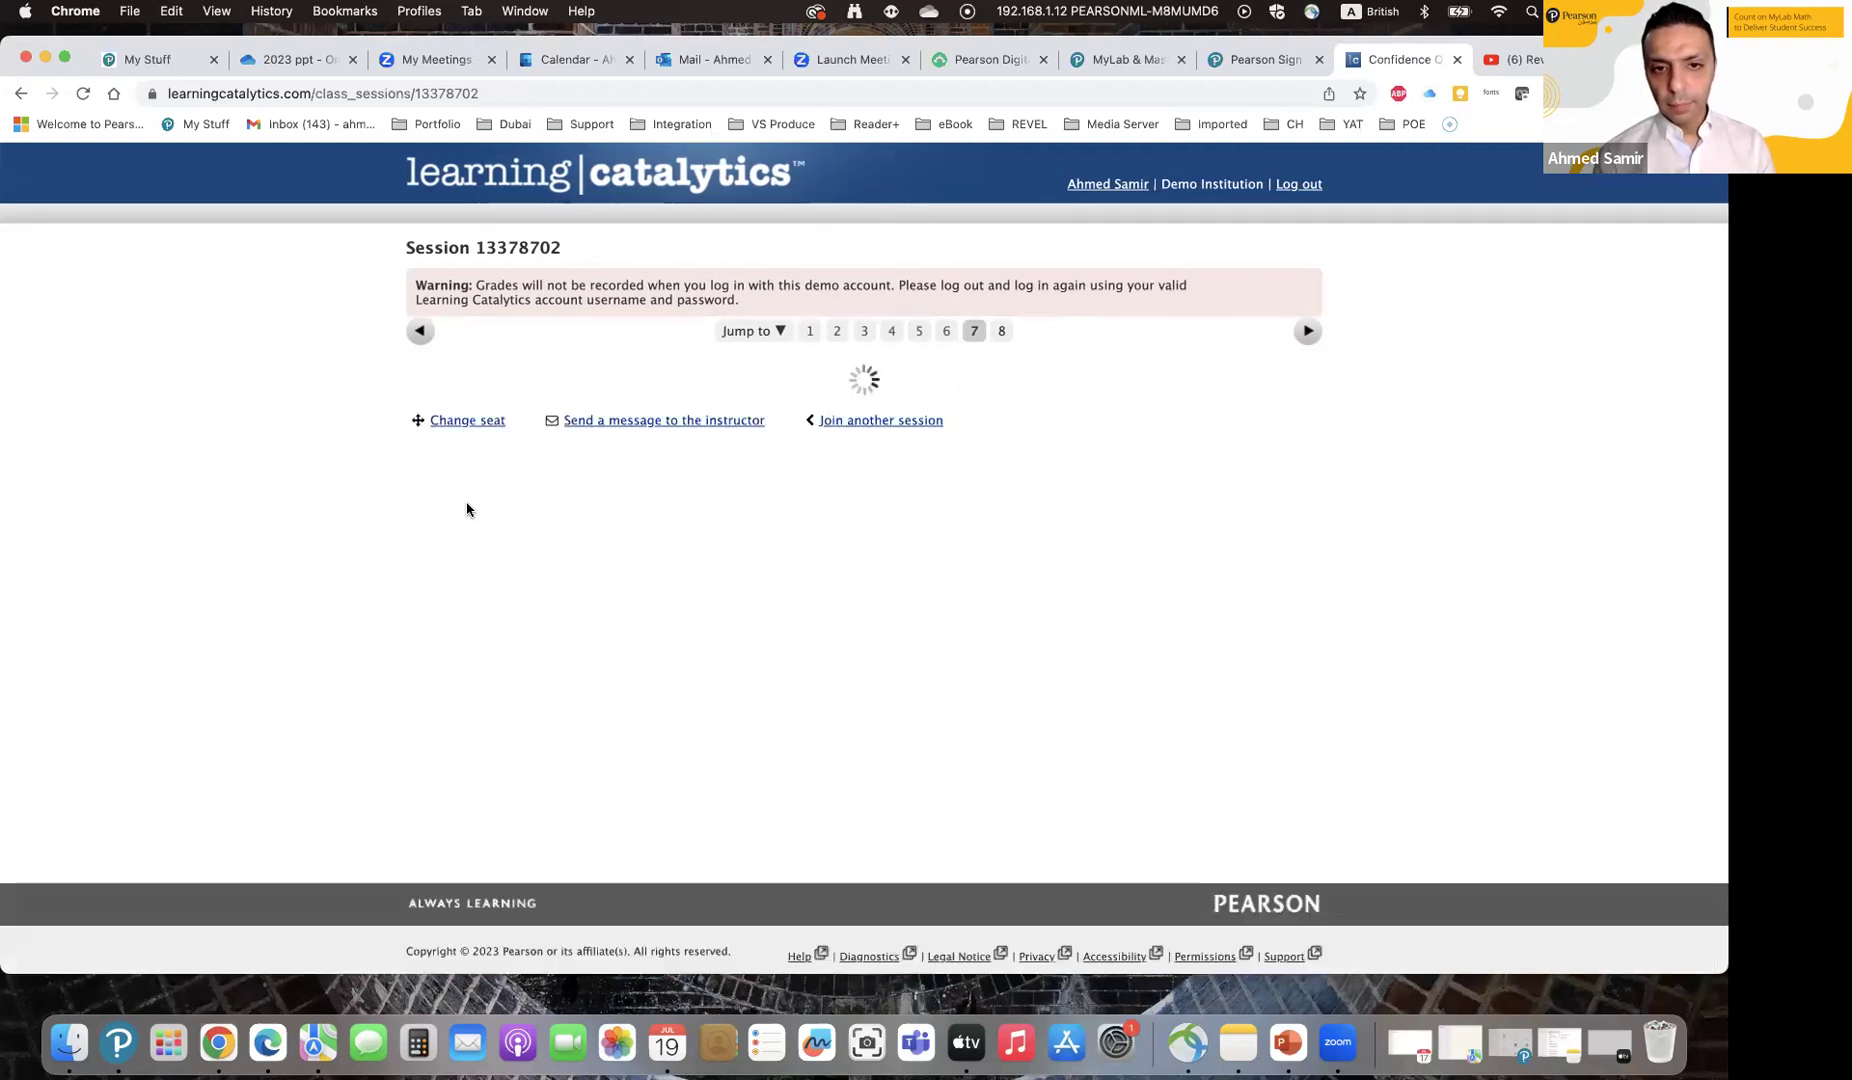
Step: Open question 8, the Exit Ticket long answer question, and submit "hi" as the response
click(1002, 331)
click(478, 584)
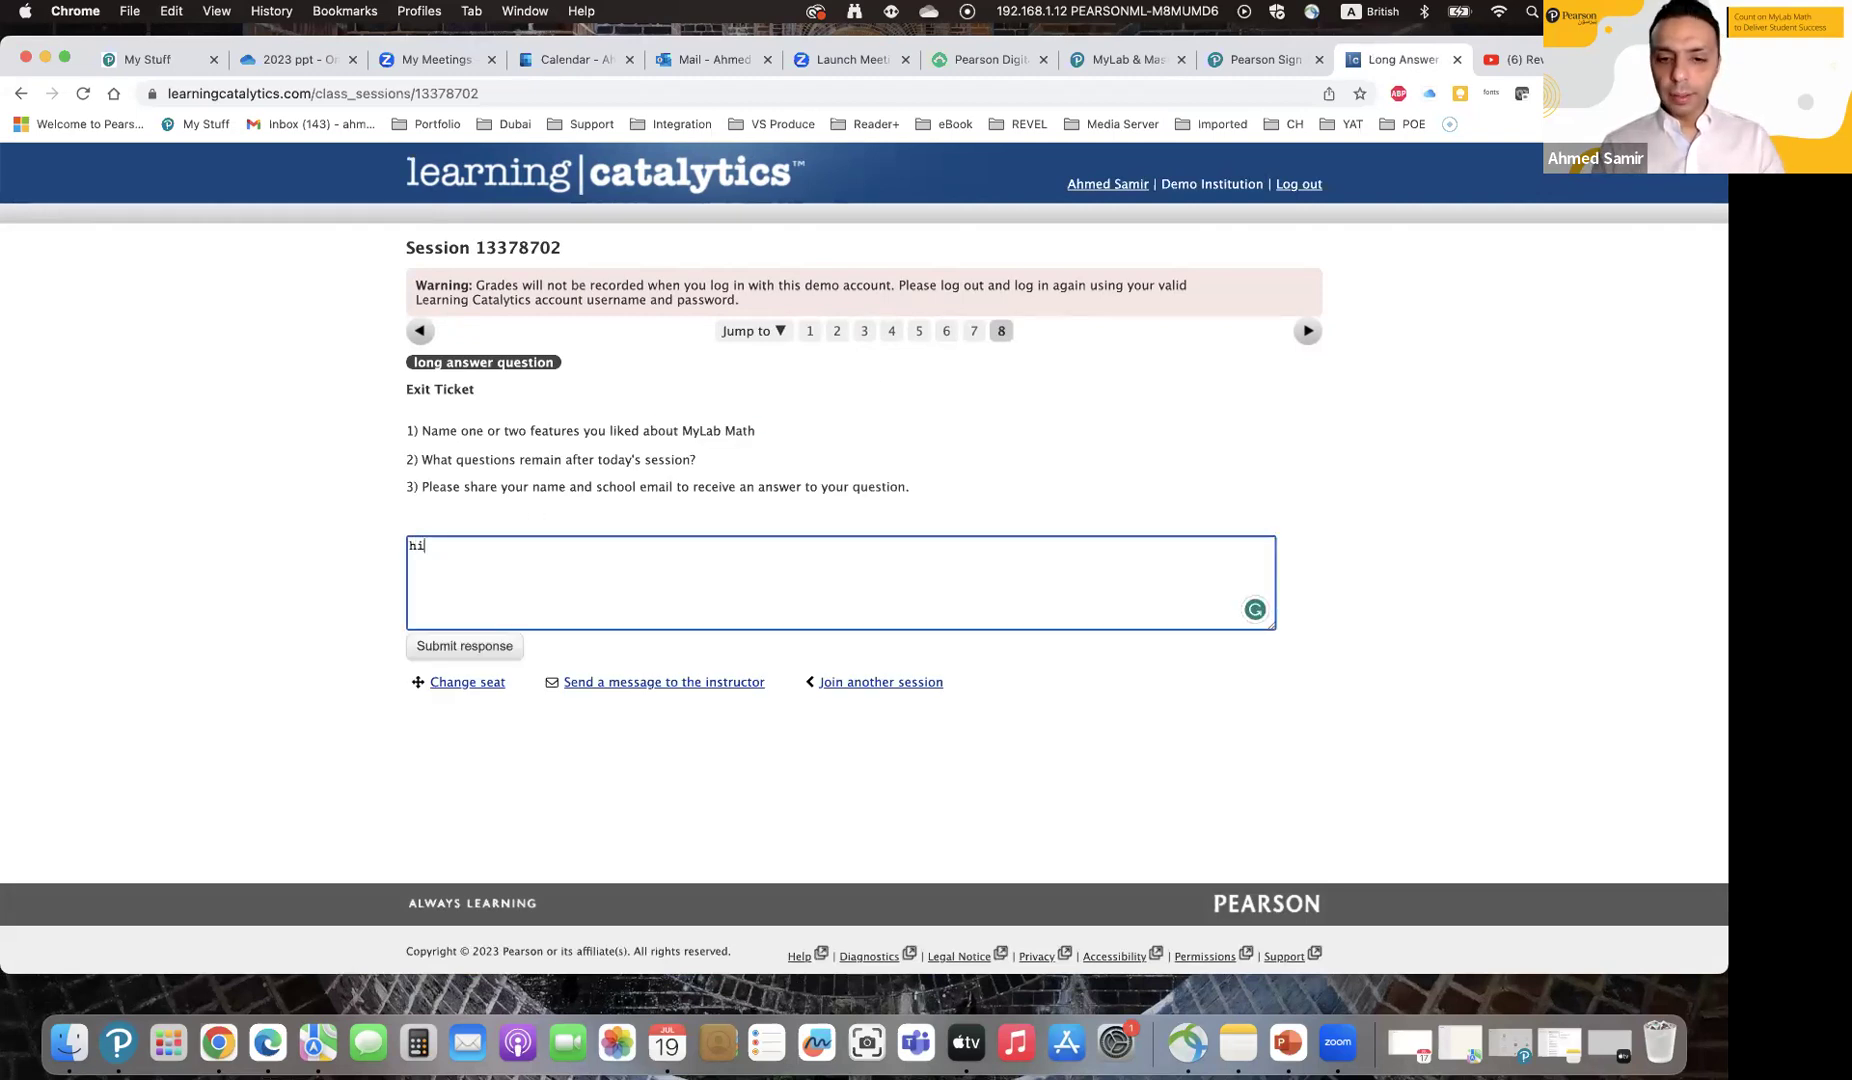
click(428, 645)
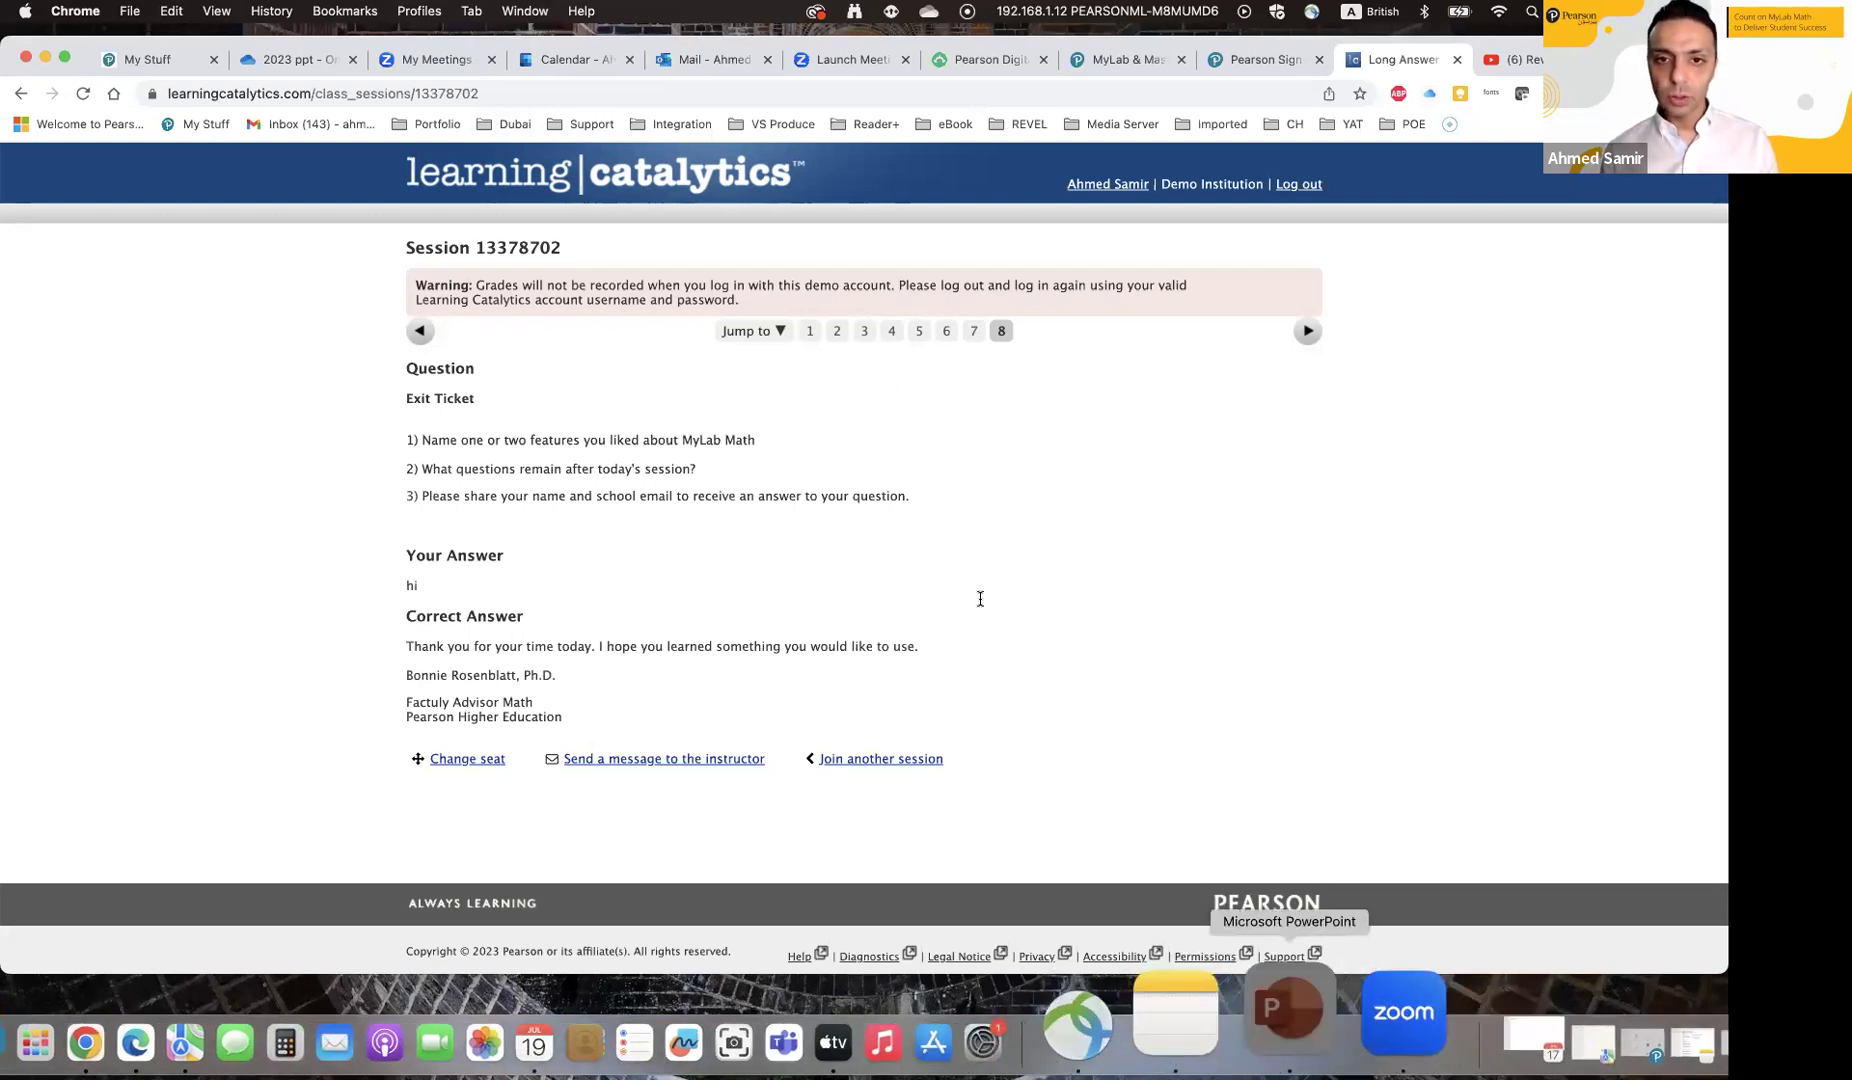
Step: Switch to the MyLab Math presentation in PowerPoint and start the slide show from the Learning Catalytics: Demo slide
click(1290, 1010)
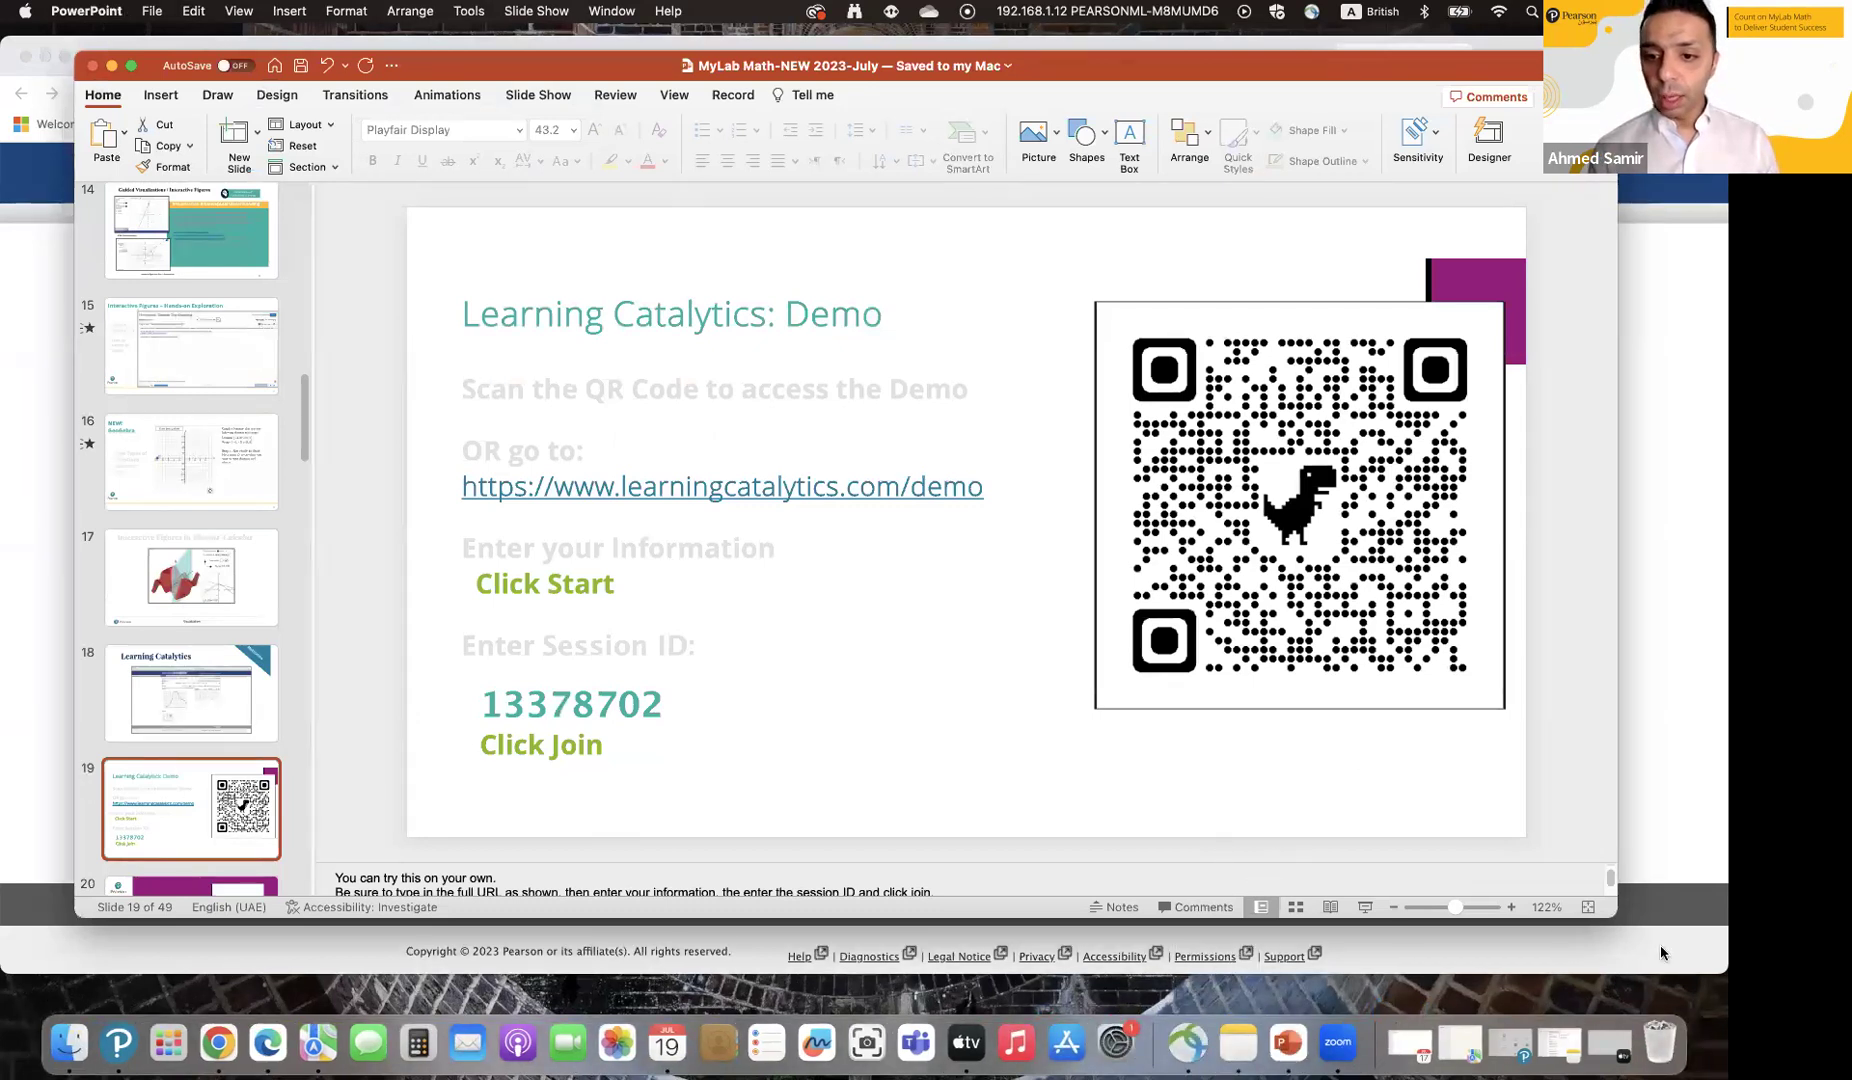
click(1365, 906)
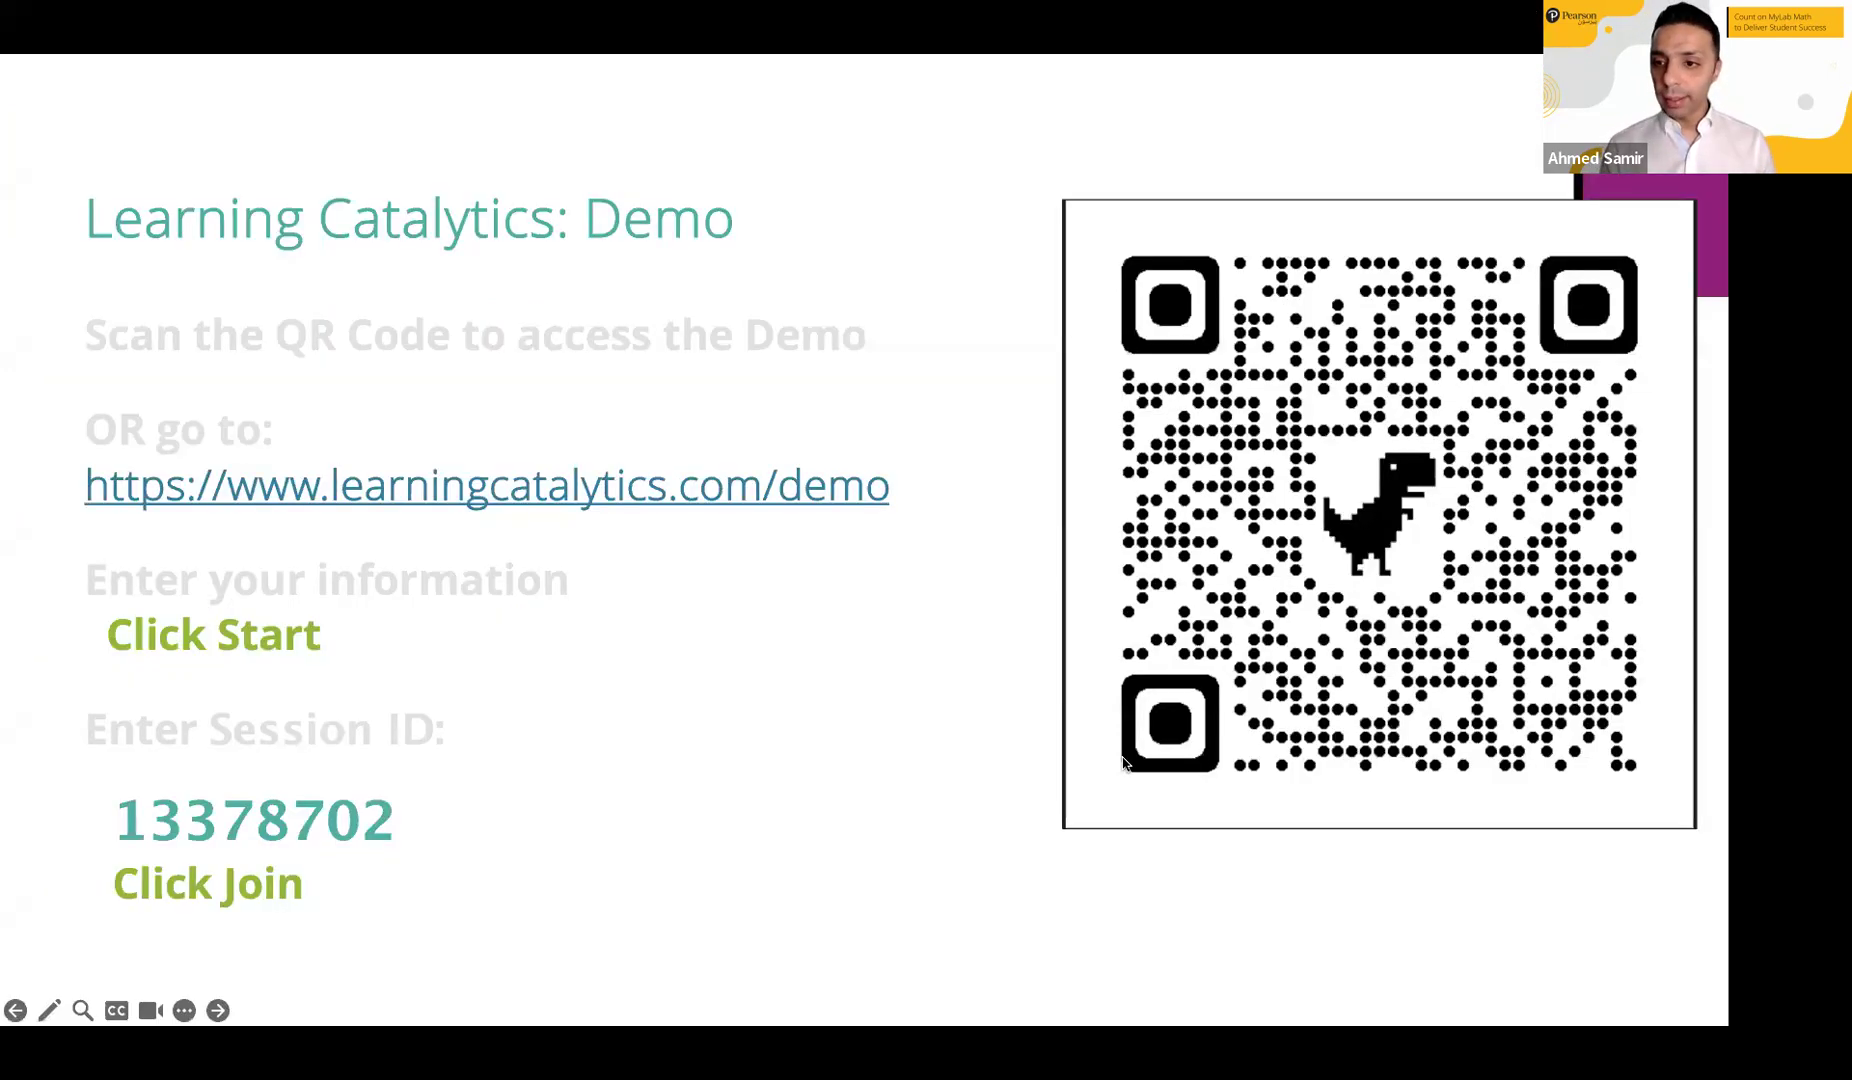
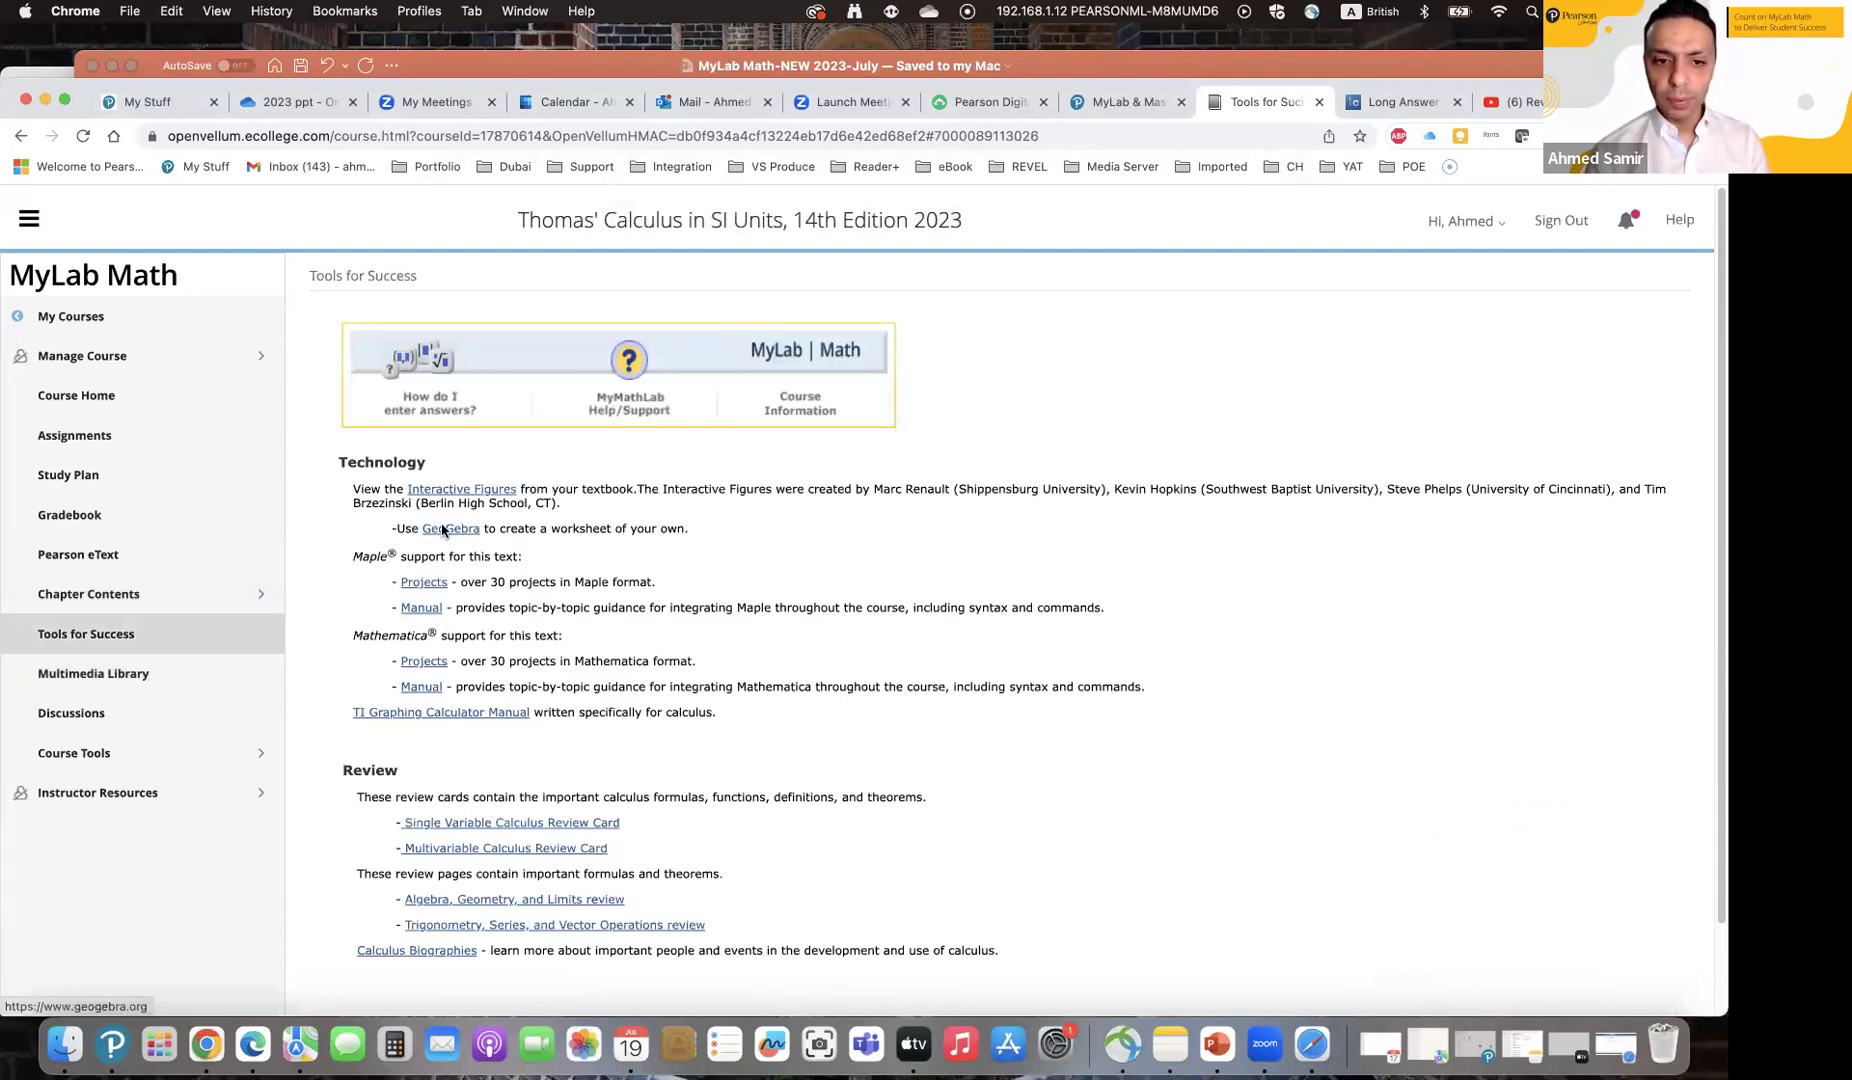
Step: Open the Multivariable Calculus Review Card from Tools for Success and look through its formulas
scroll(471, 873, down, 2)
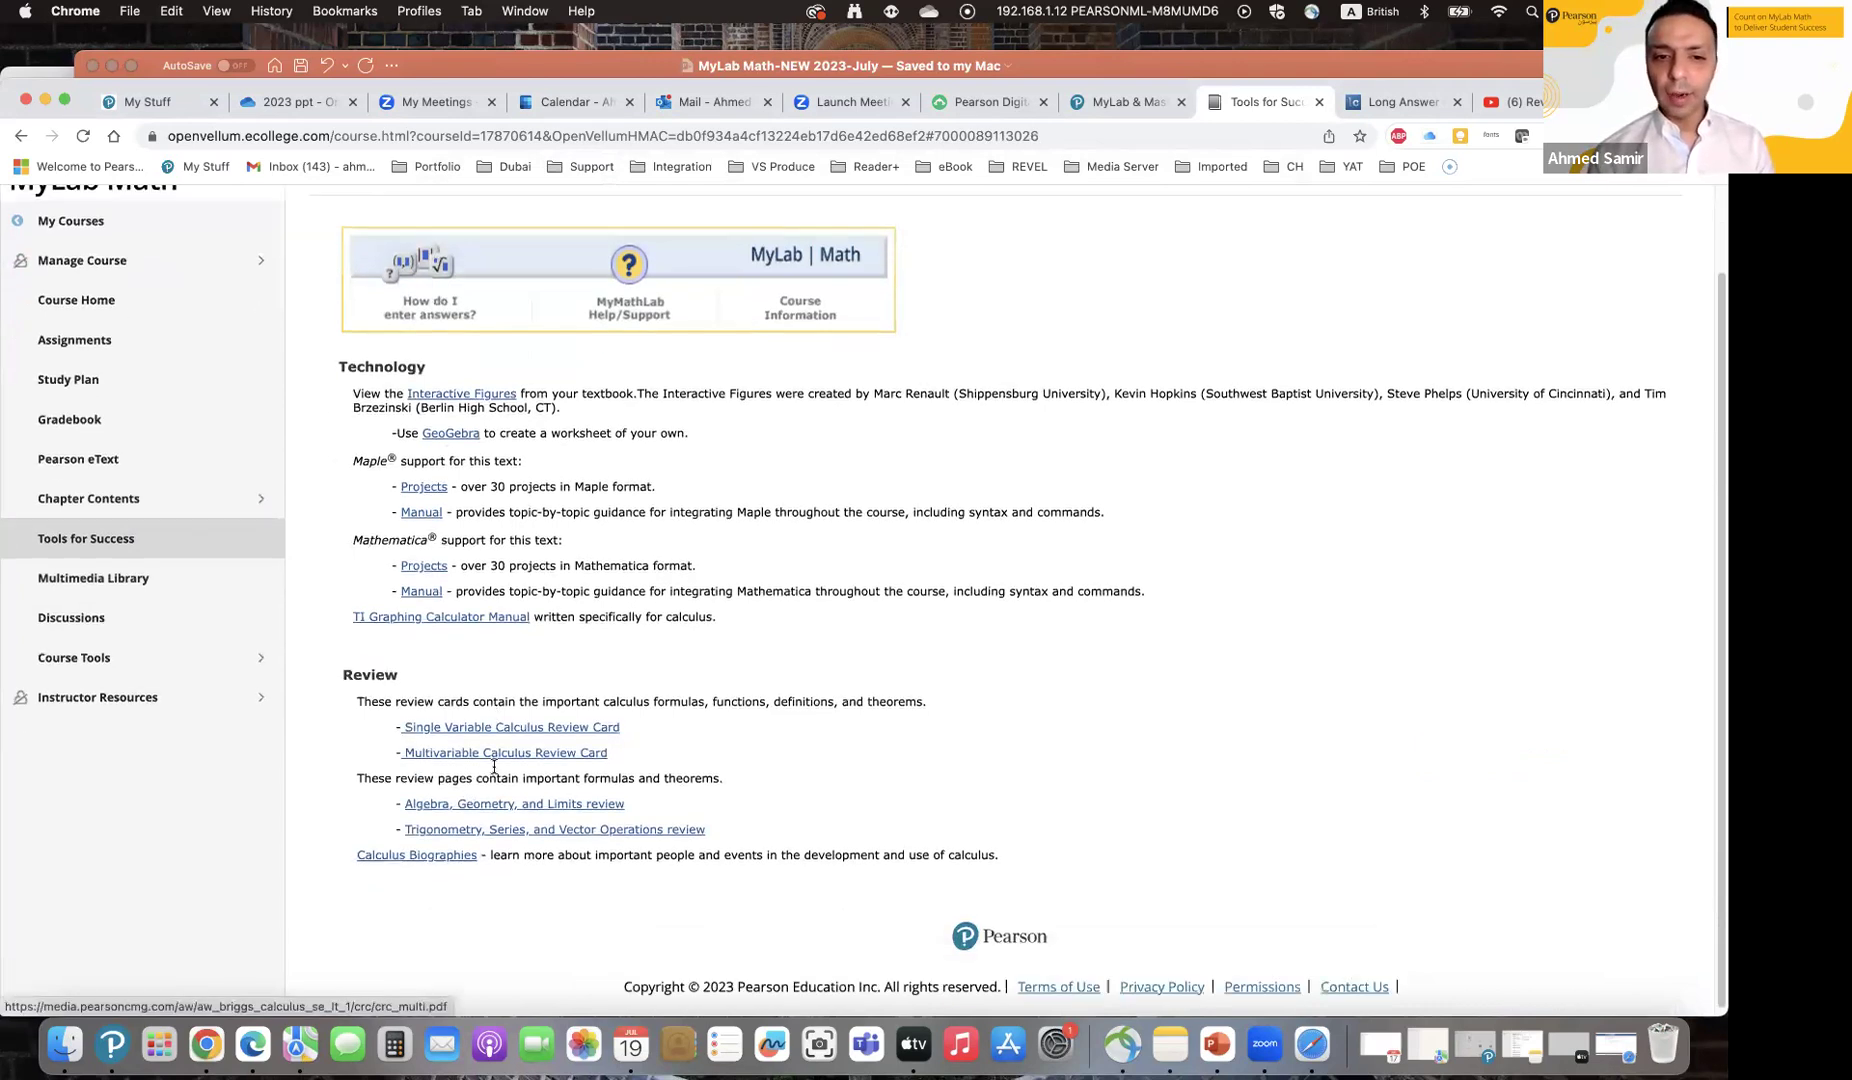
click(496, 753)
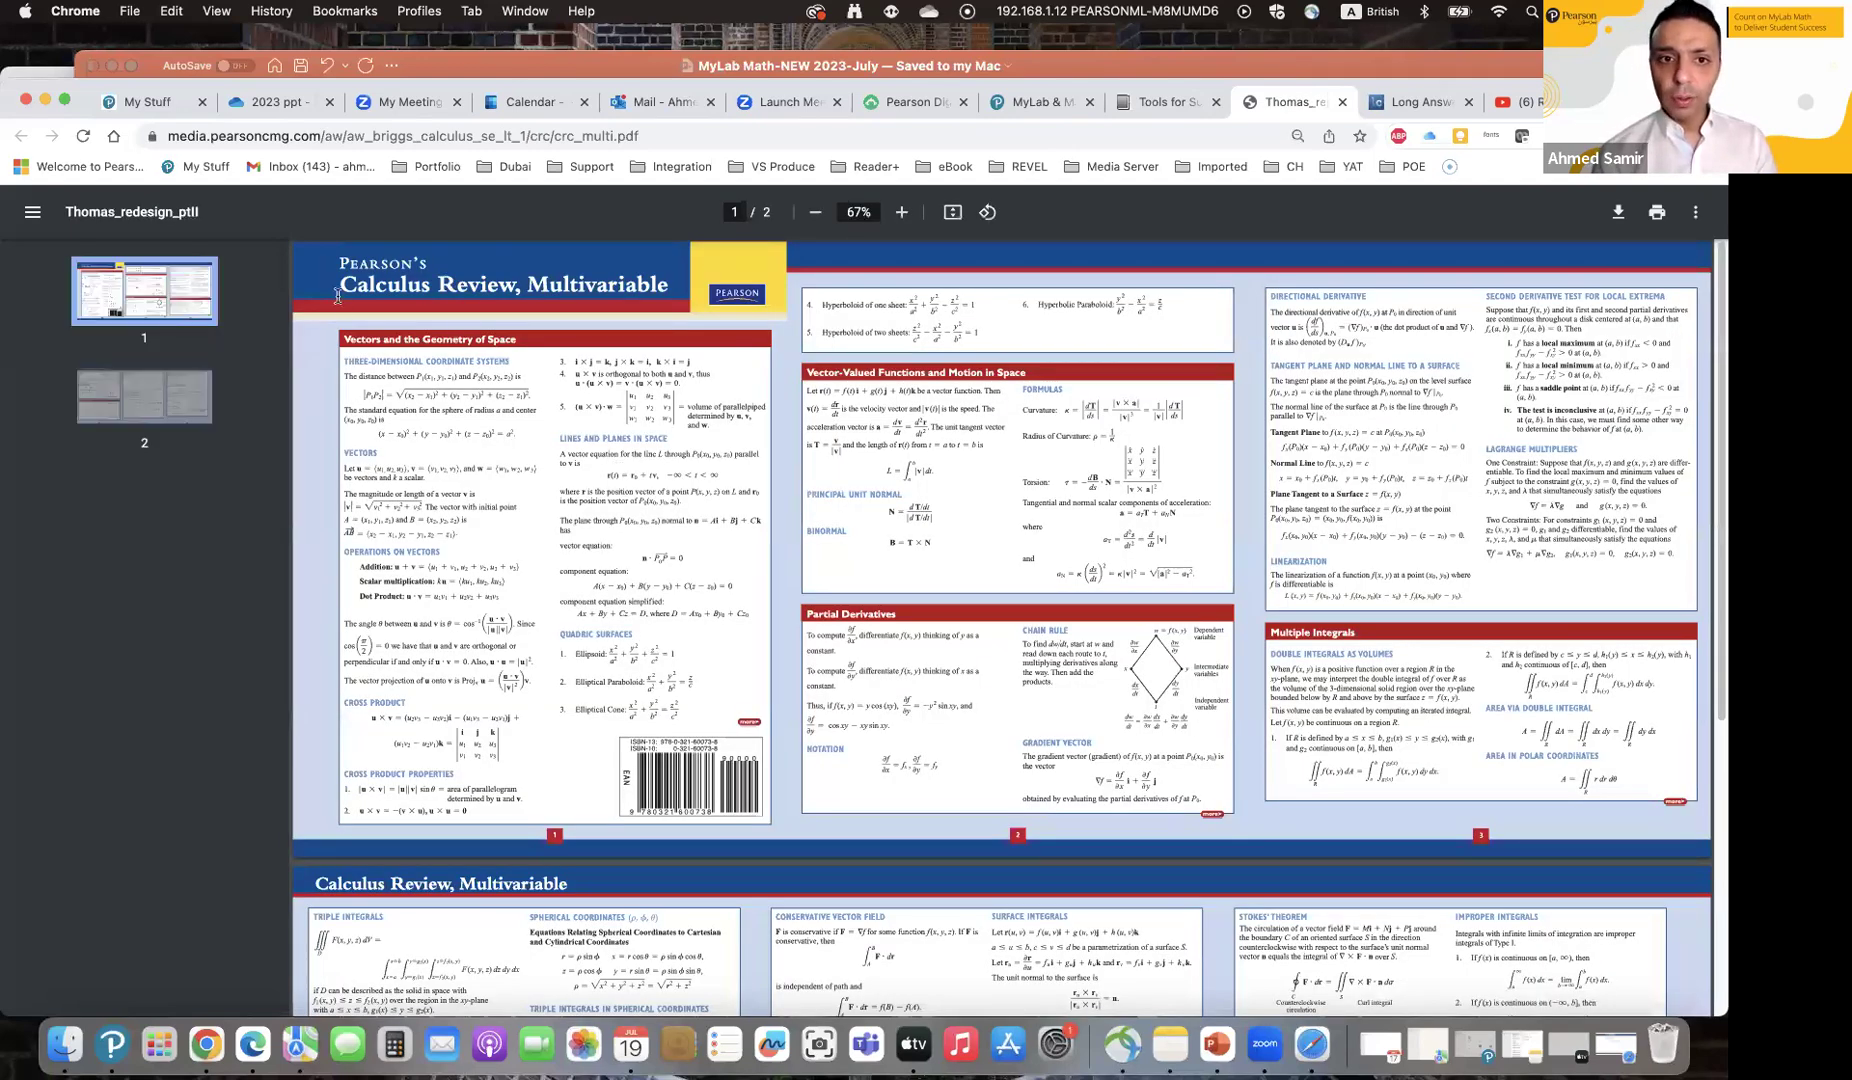
scroll(1715, 311, down, 1)
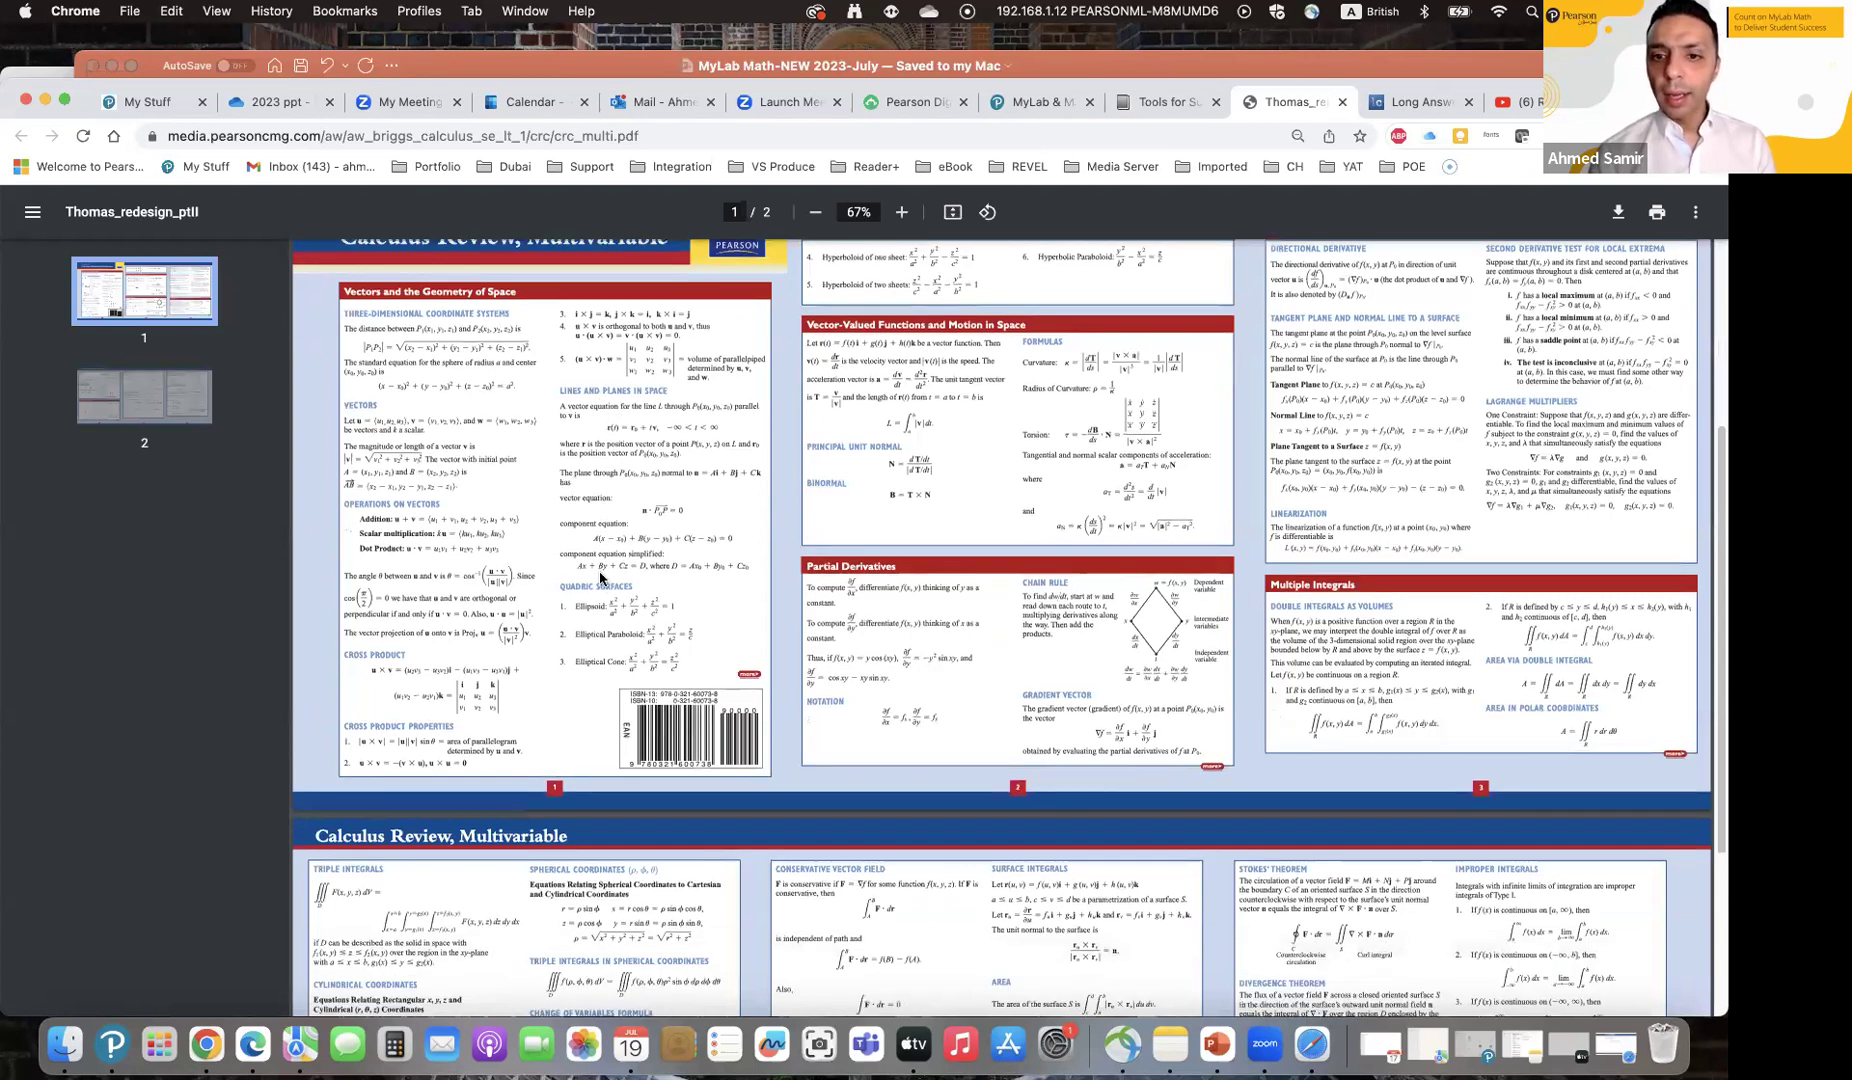
scroll(1715, 311, down, 3)
scroll(1715, 311, up, 4)
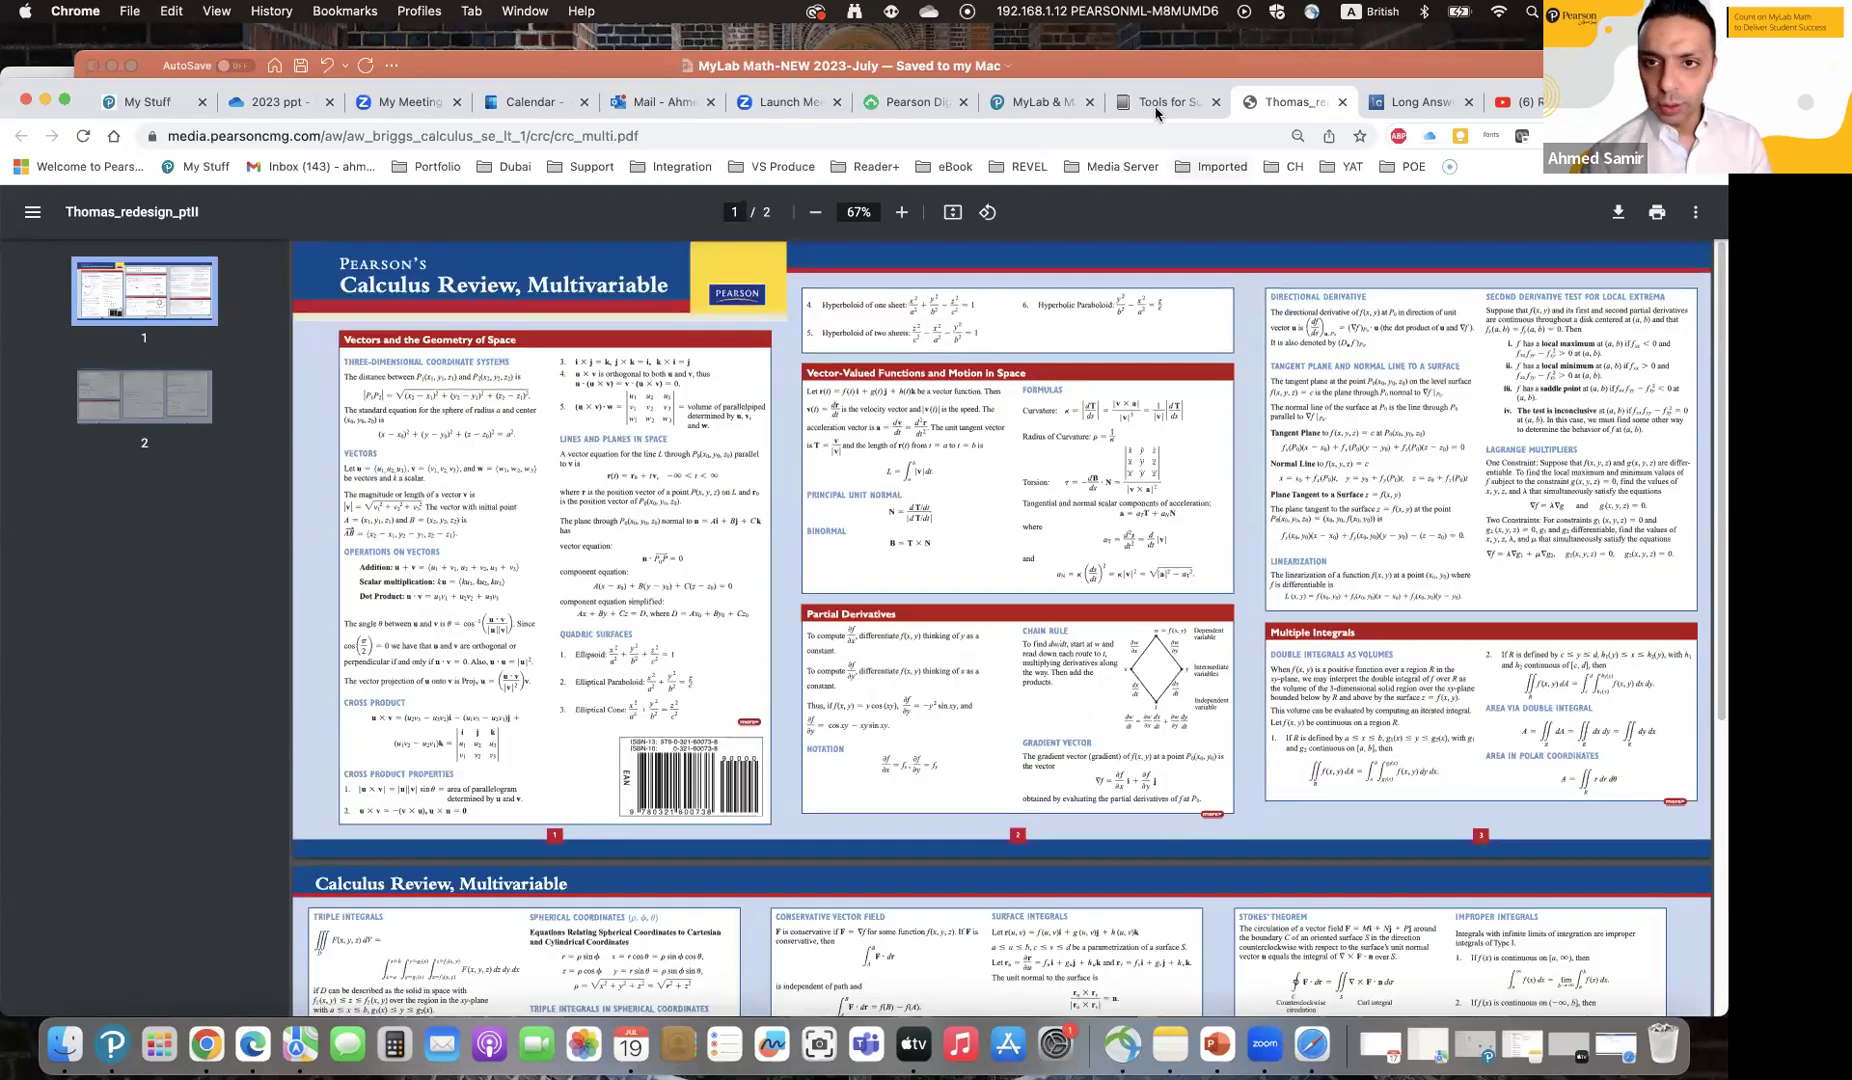
Step: Return to the Thomas' Calculus course page and open its Instructor Resources
click(1165, 101)
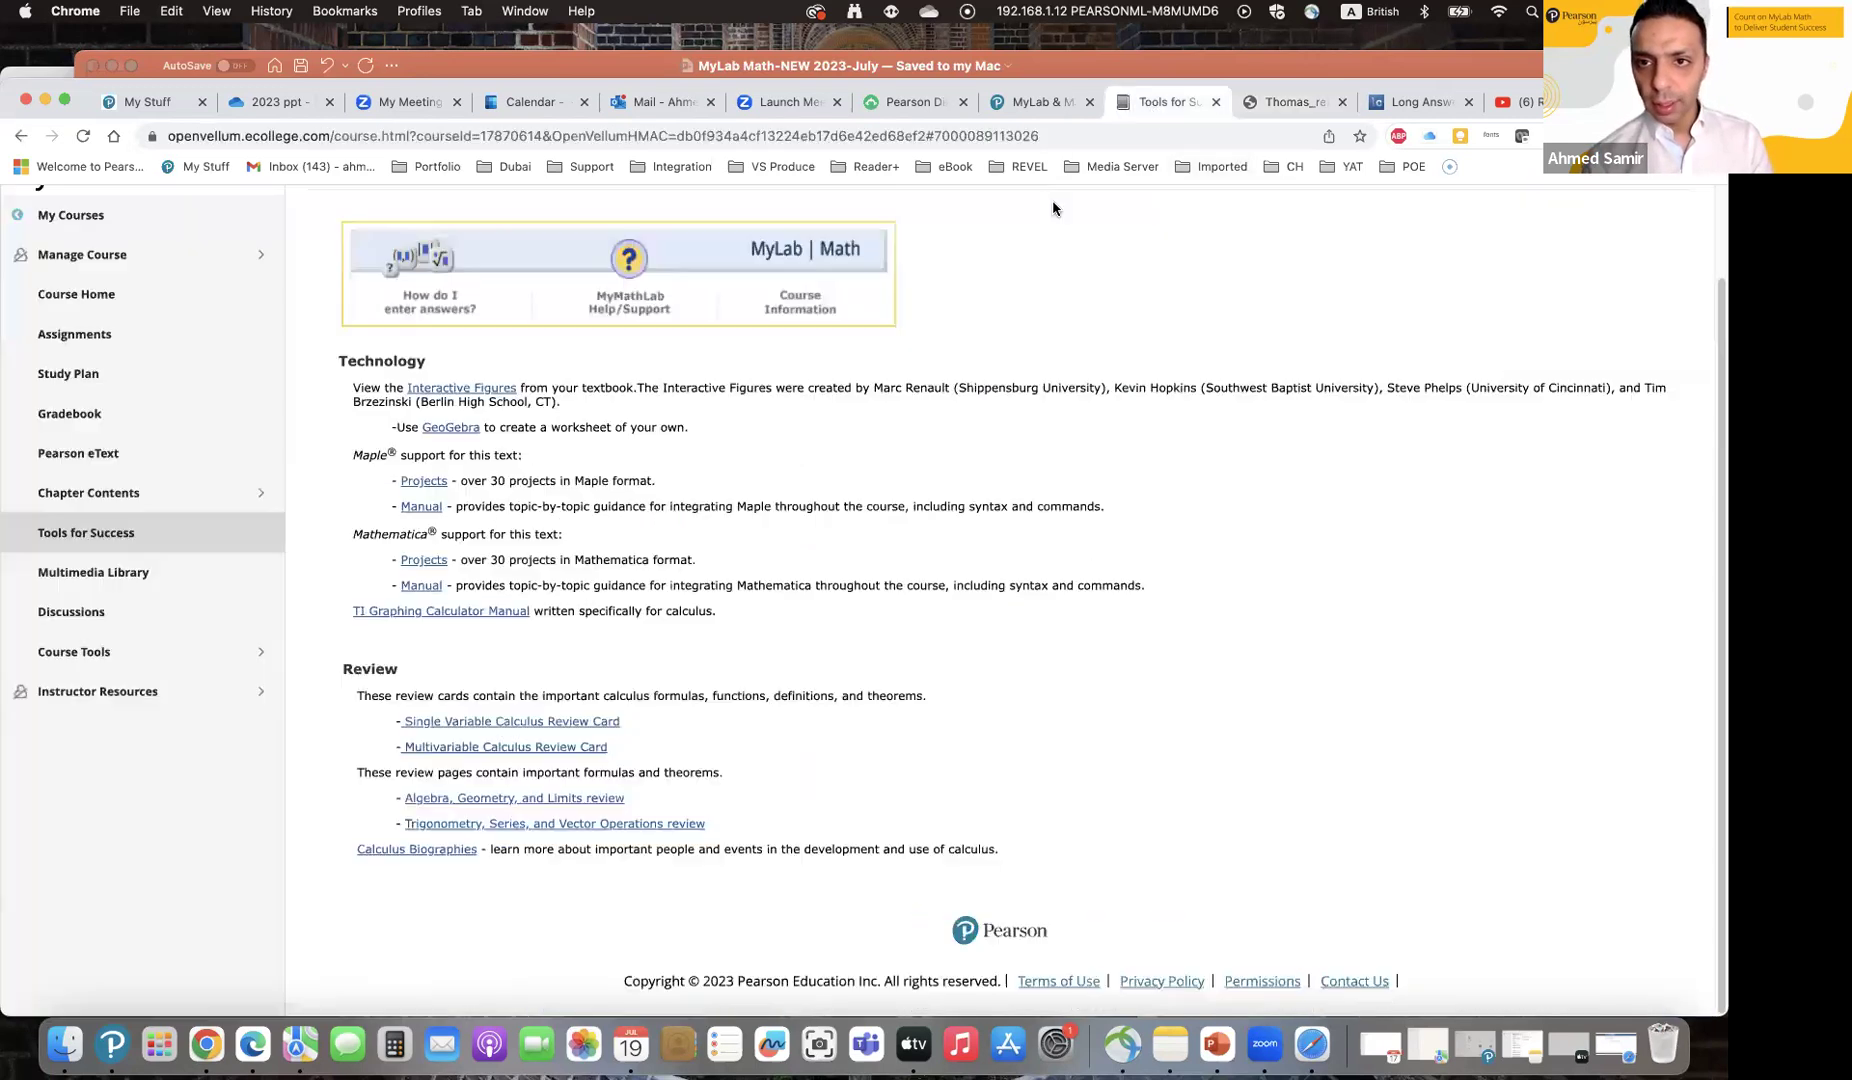
click(86, 692)
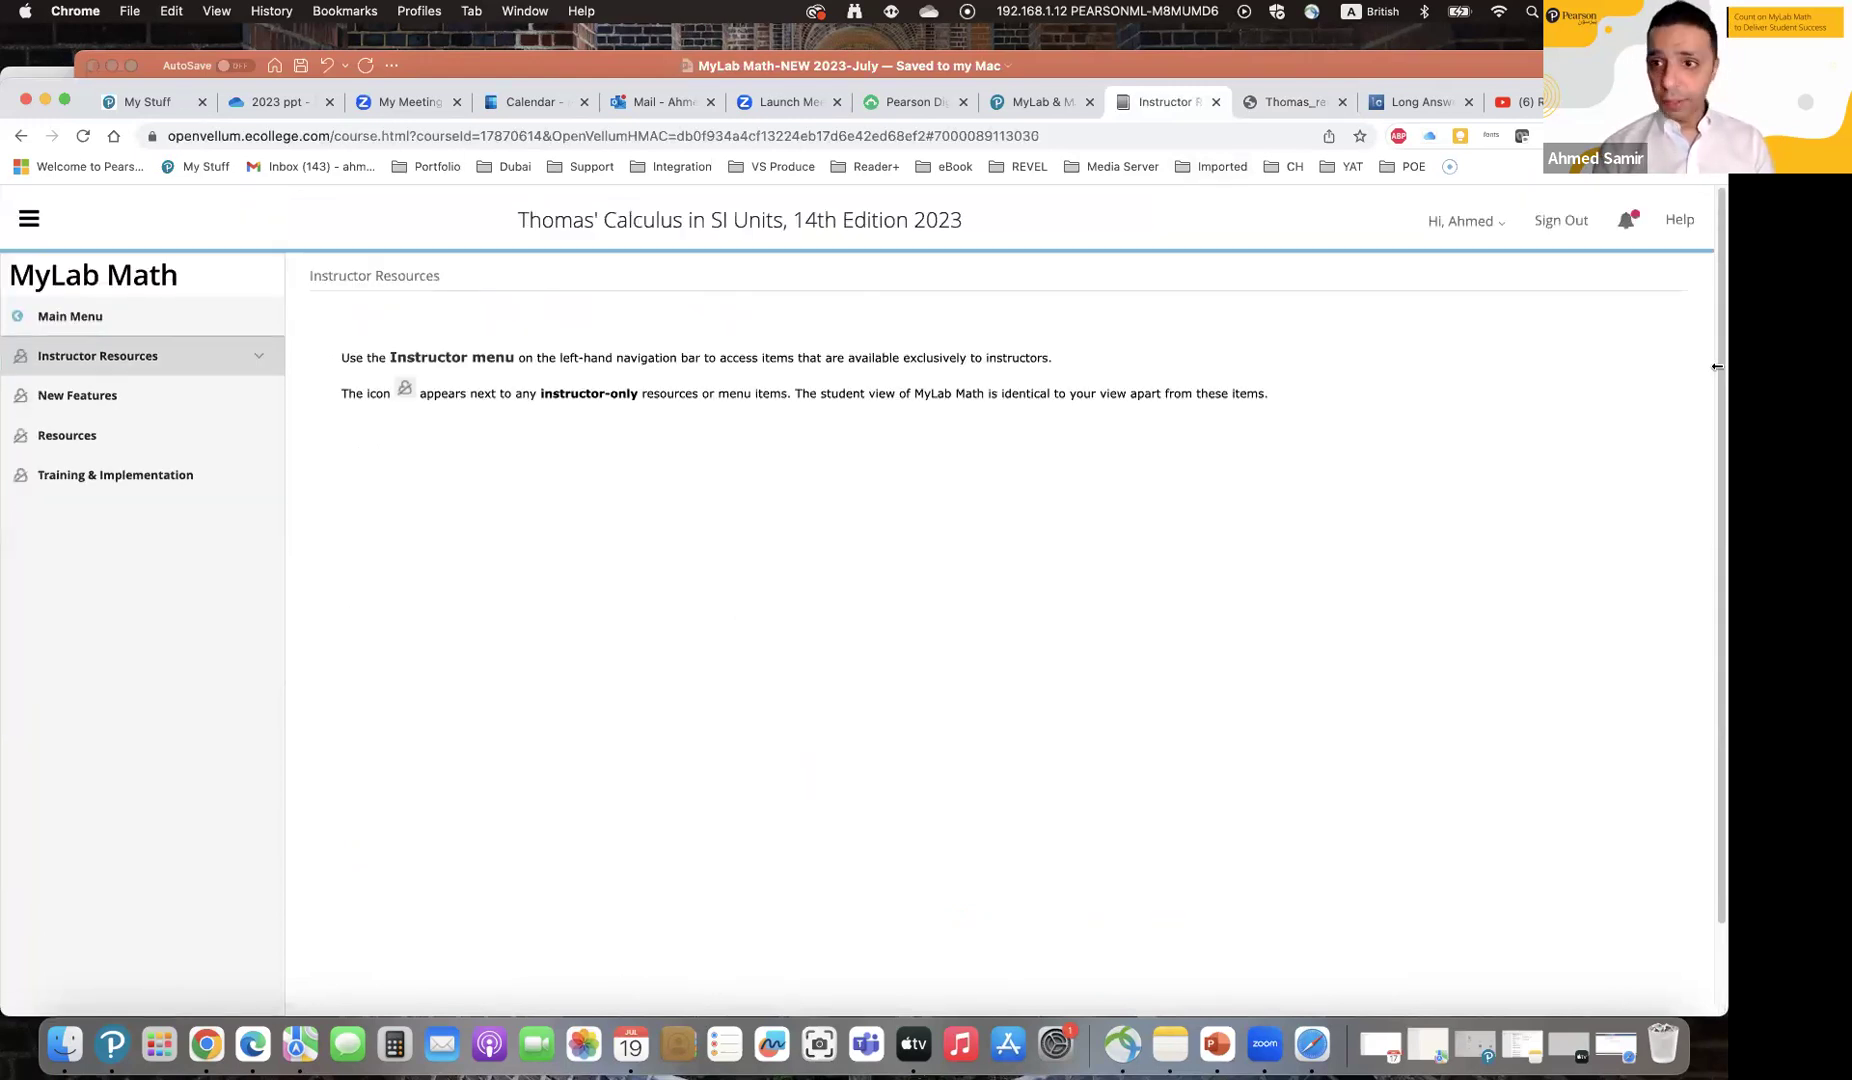
click(451, 359)
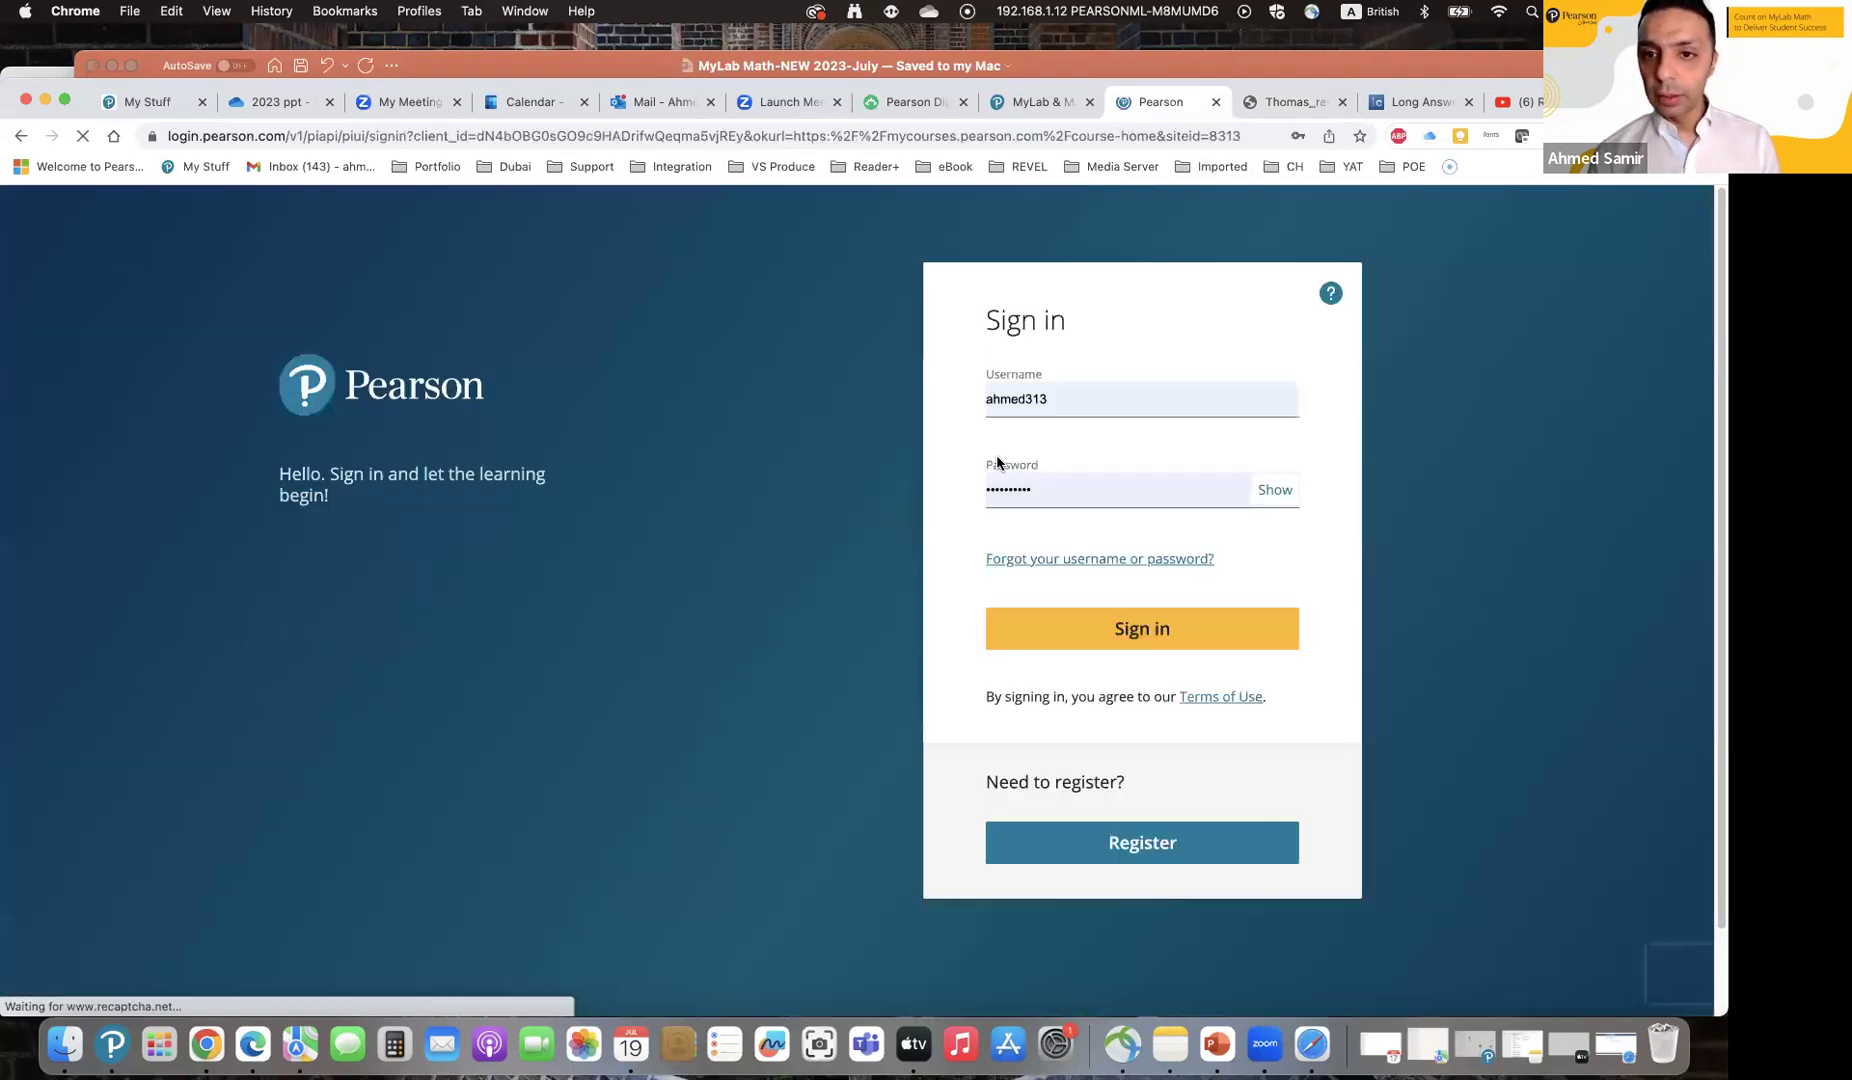
Step: Sign in to Pearson with the saved demo account, filling in its username and password
double_click(1022, 400)
text(De)
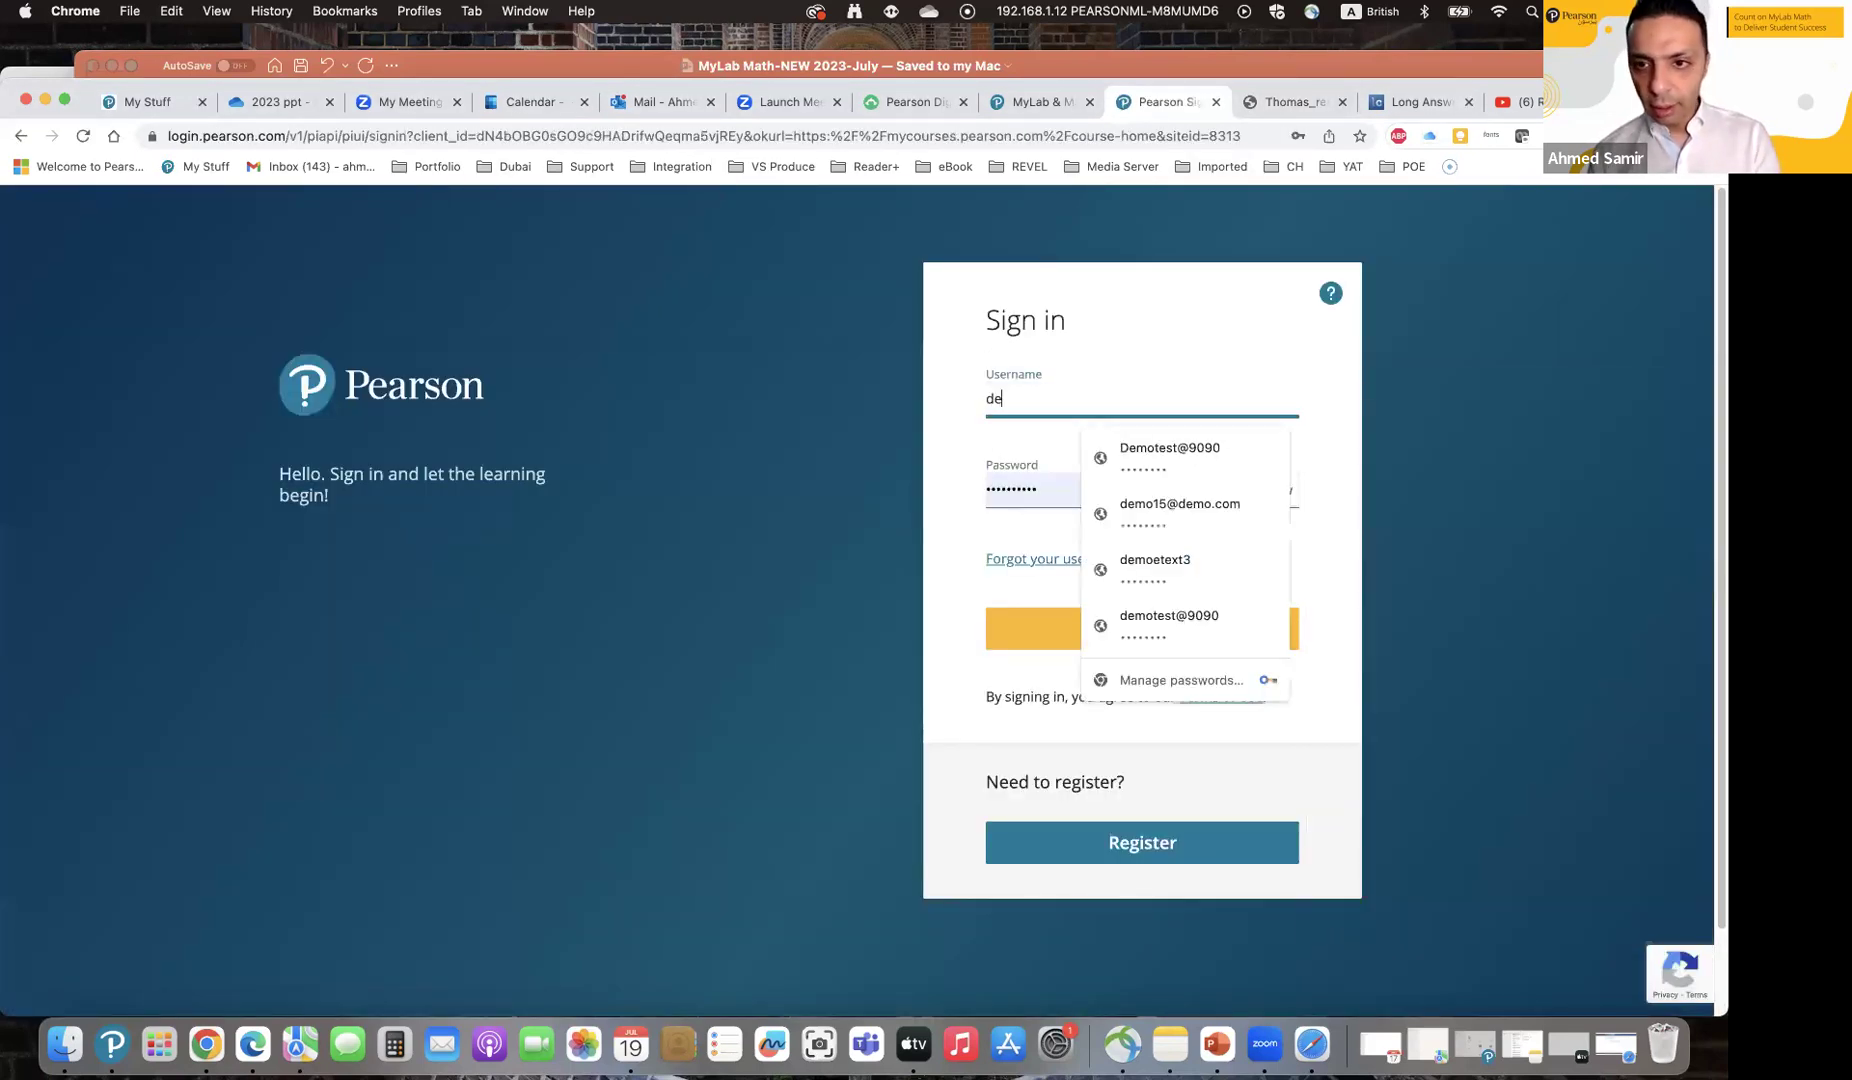
click(1191, 467)
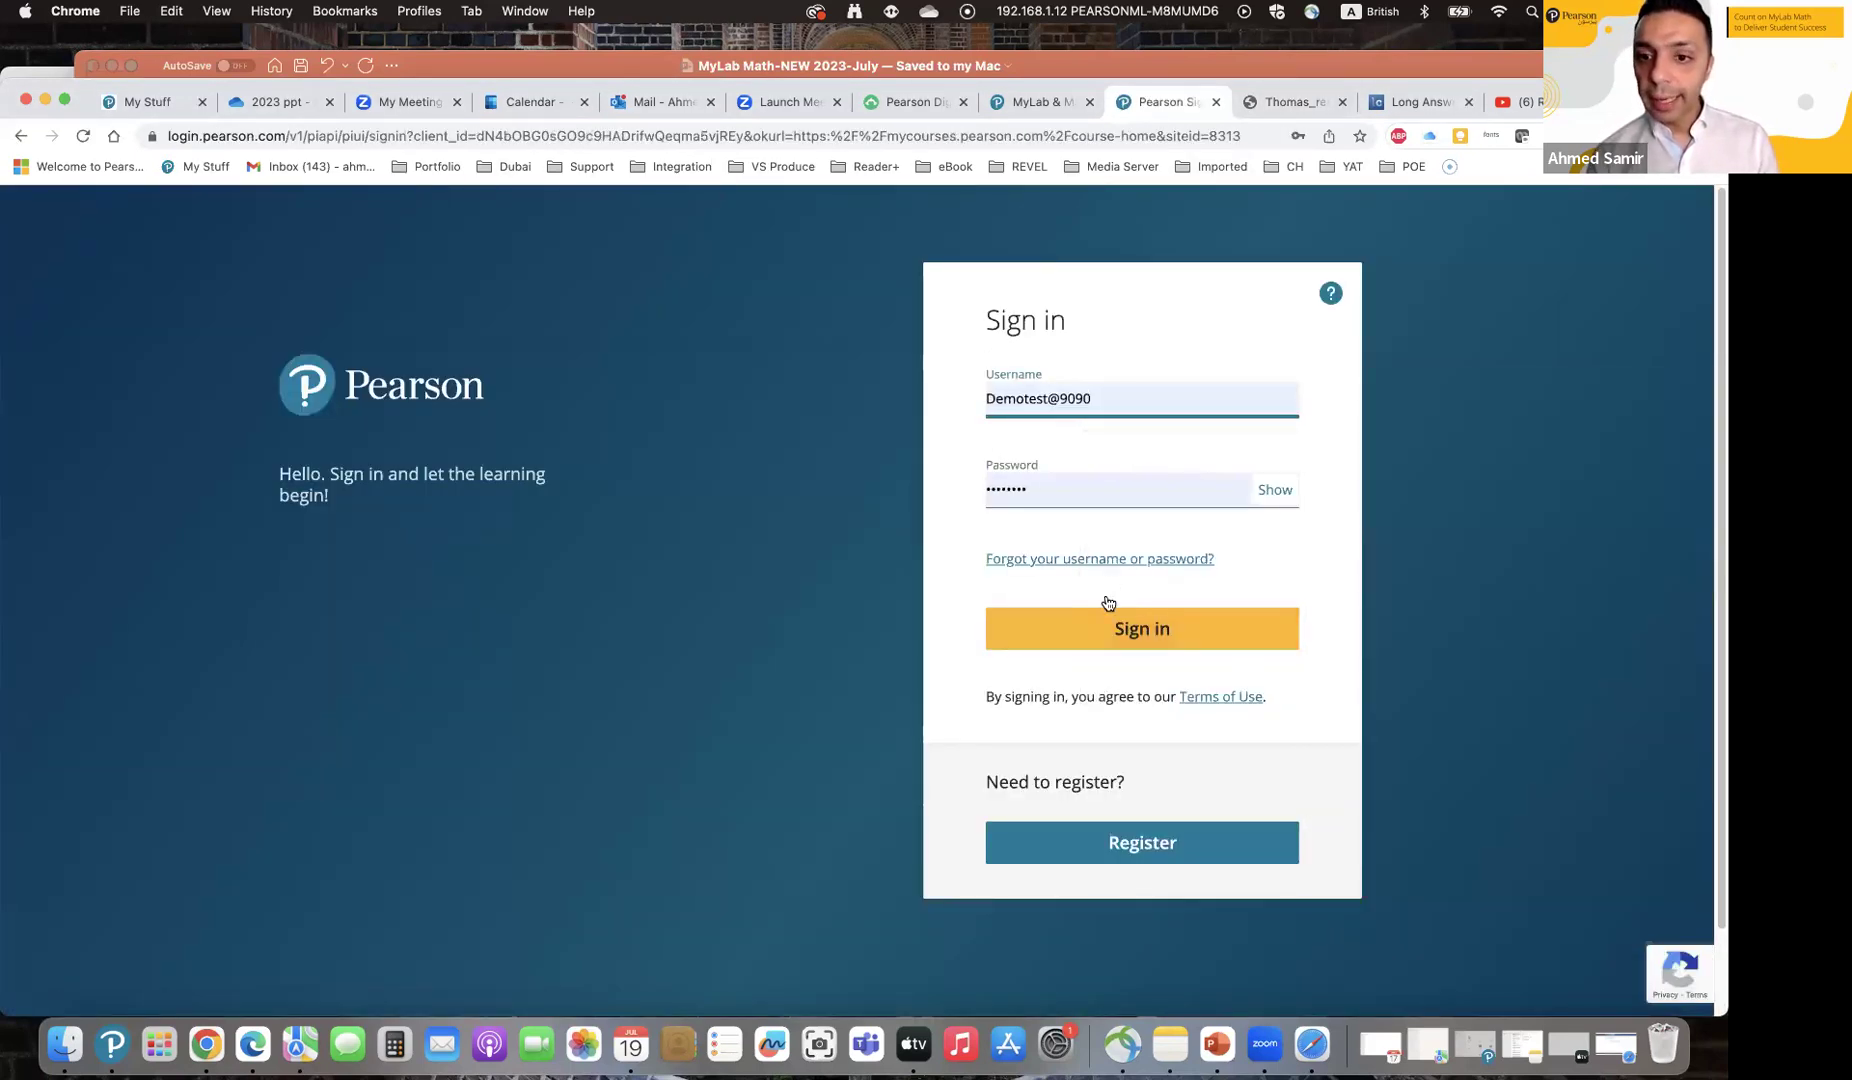
click(1102, 618)
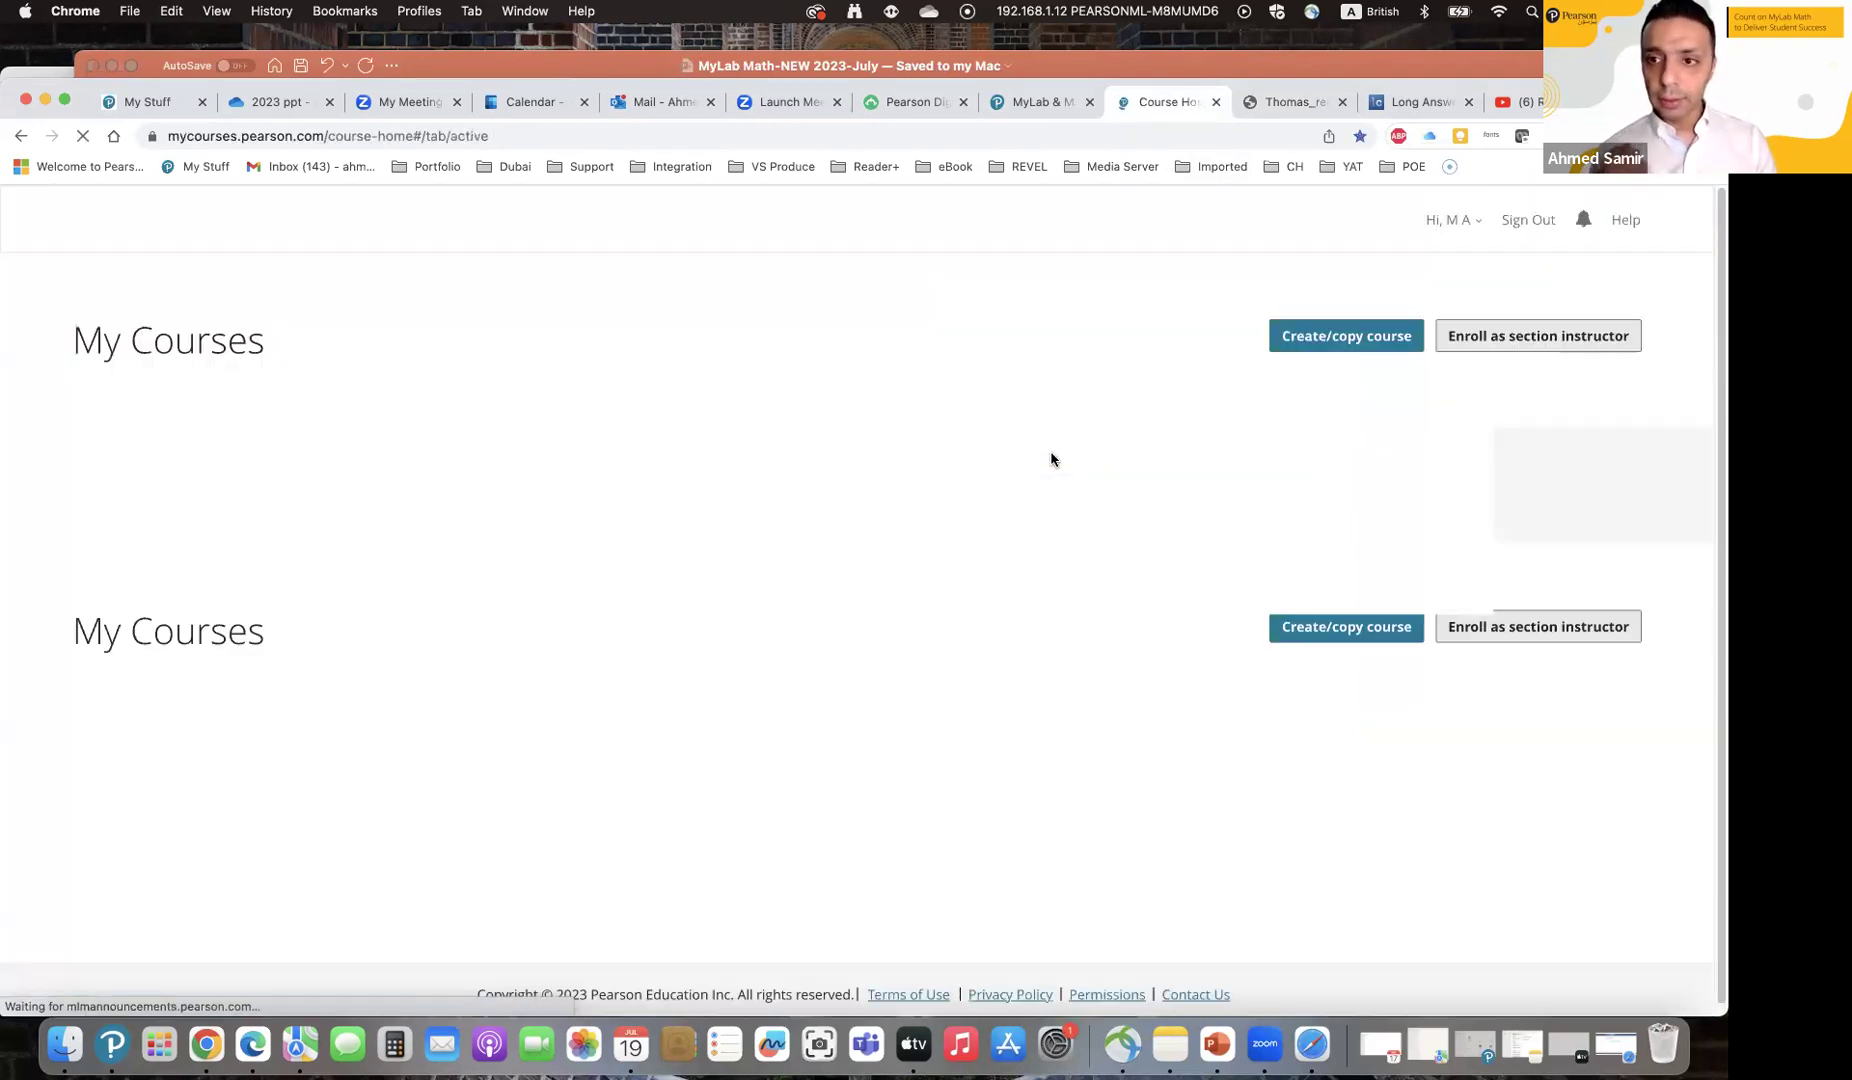
Step: Open the Thomas' Calculus Early Transcendentals, 14th Edition course and go to its Assignment Manager
scroll(508, 663, down, 6)
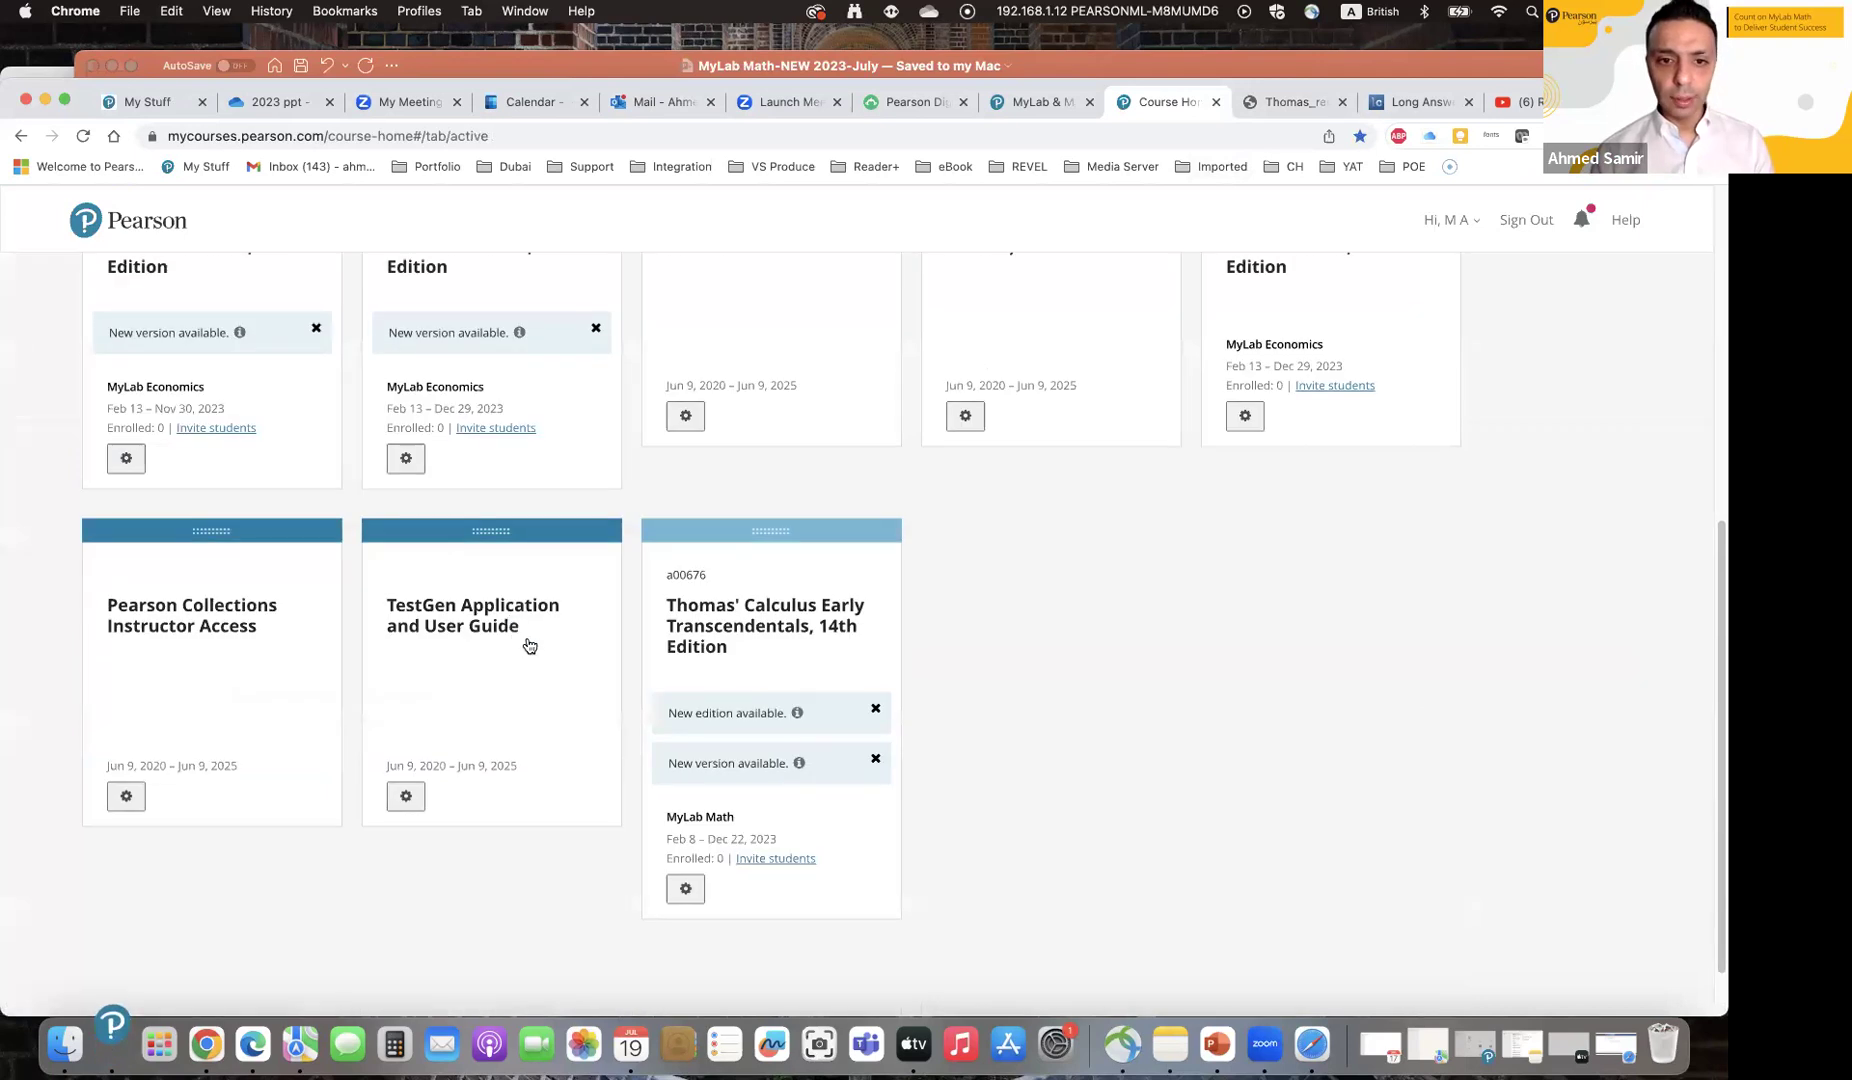
click(769, 627)
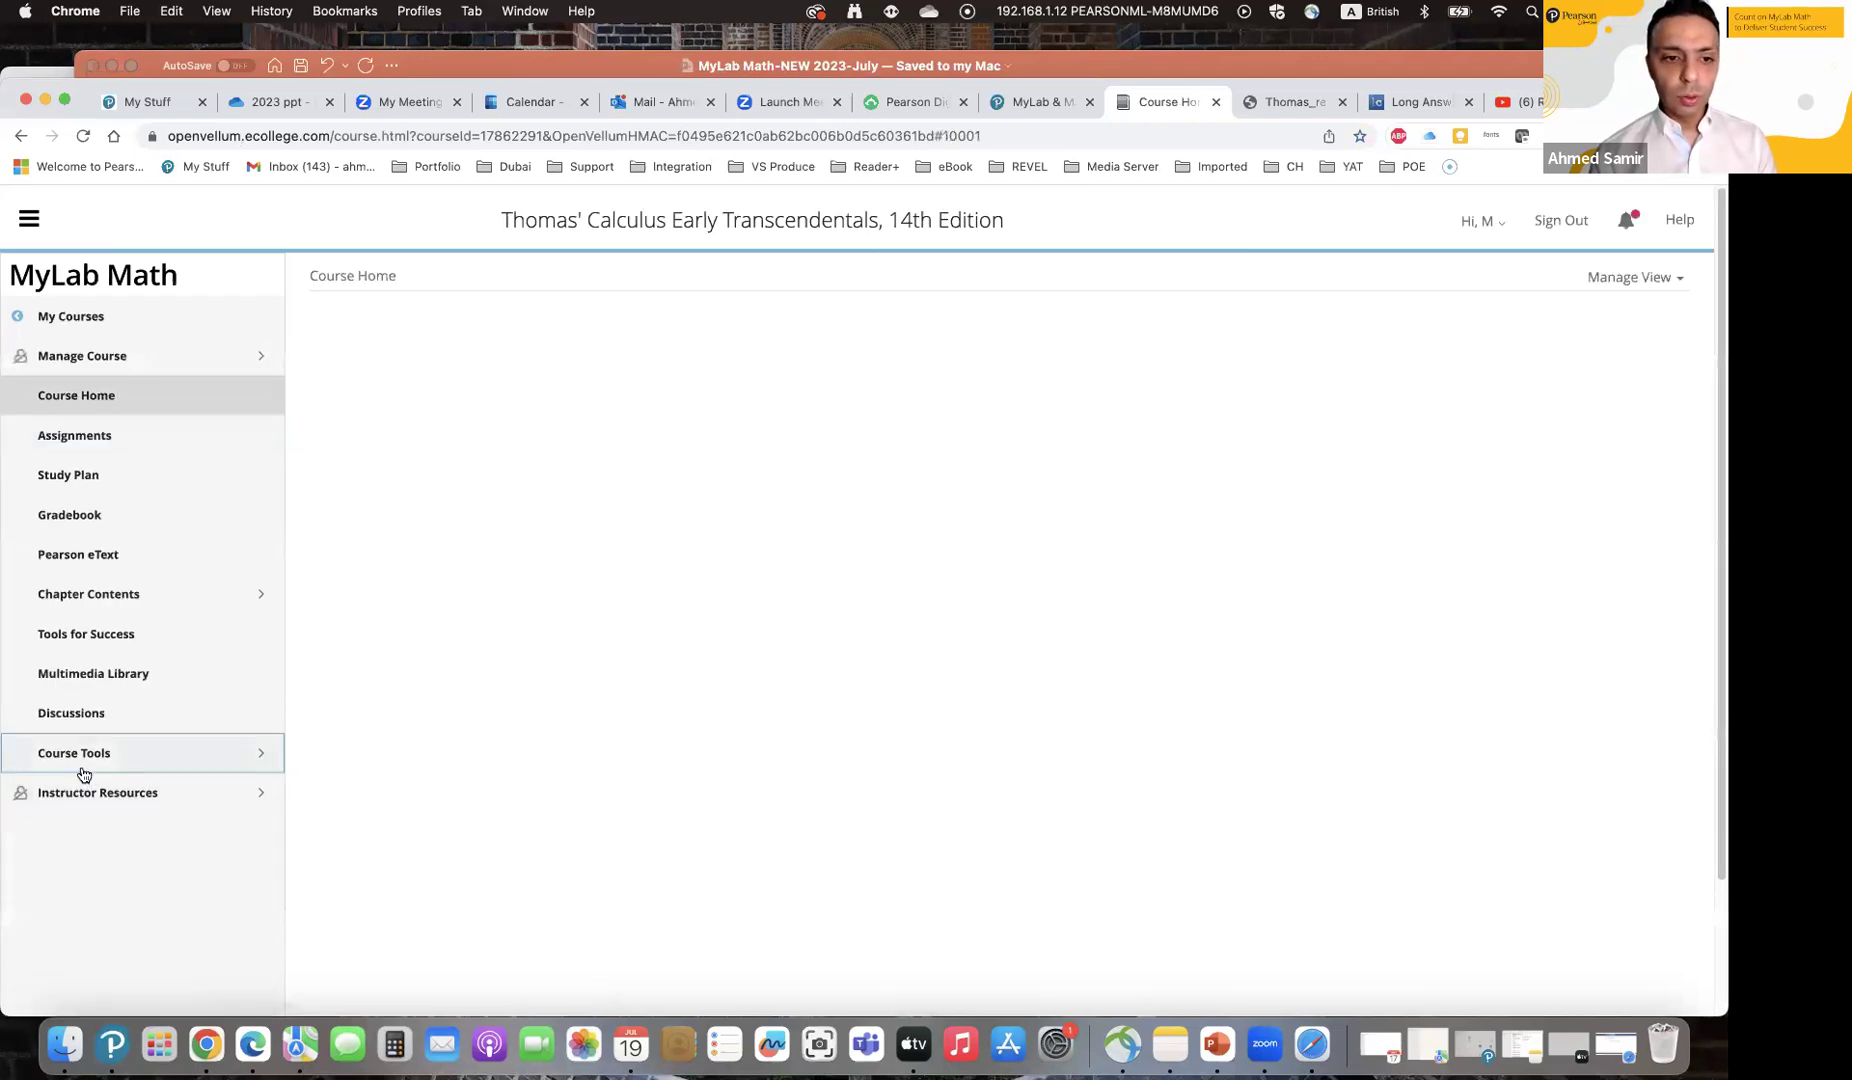
click(80, 755)
click(66, 605)
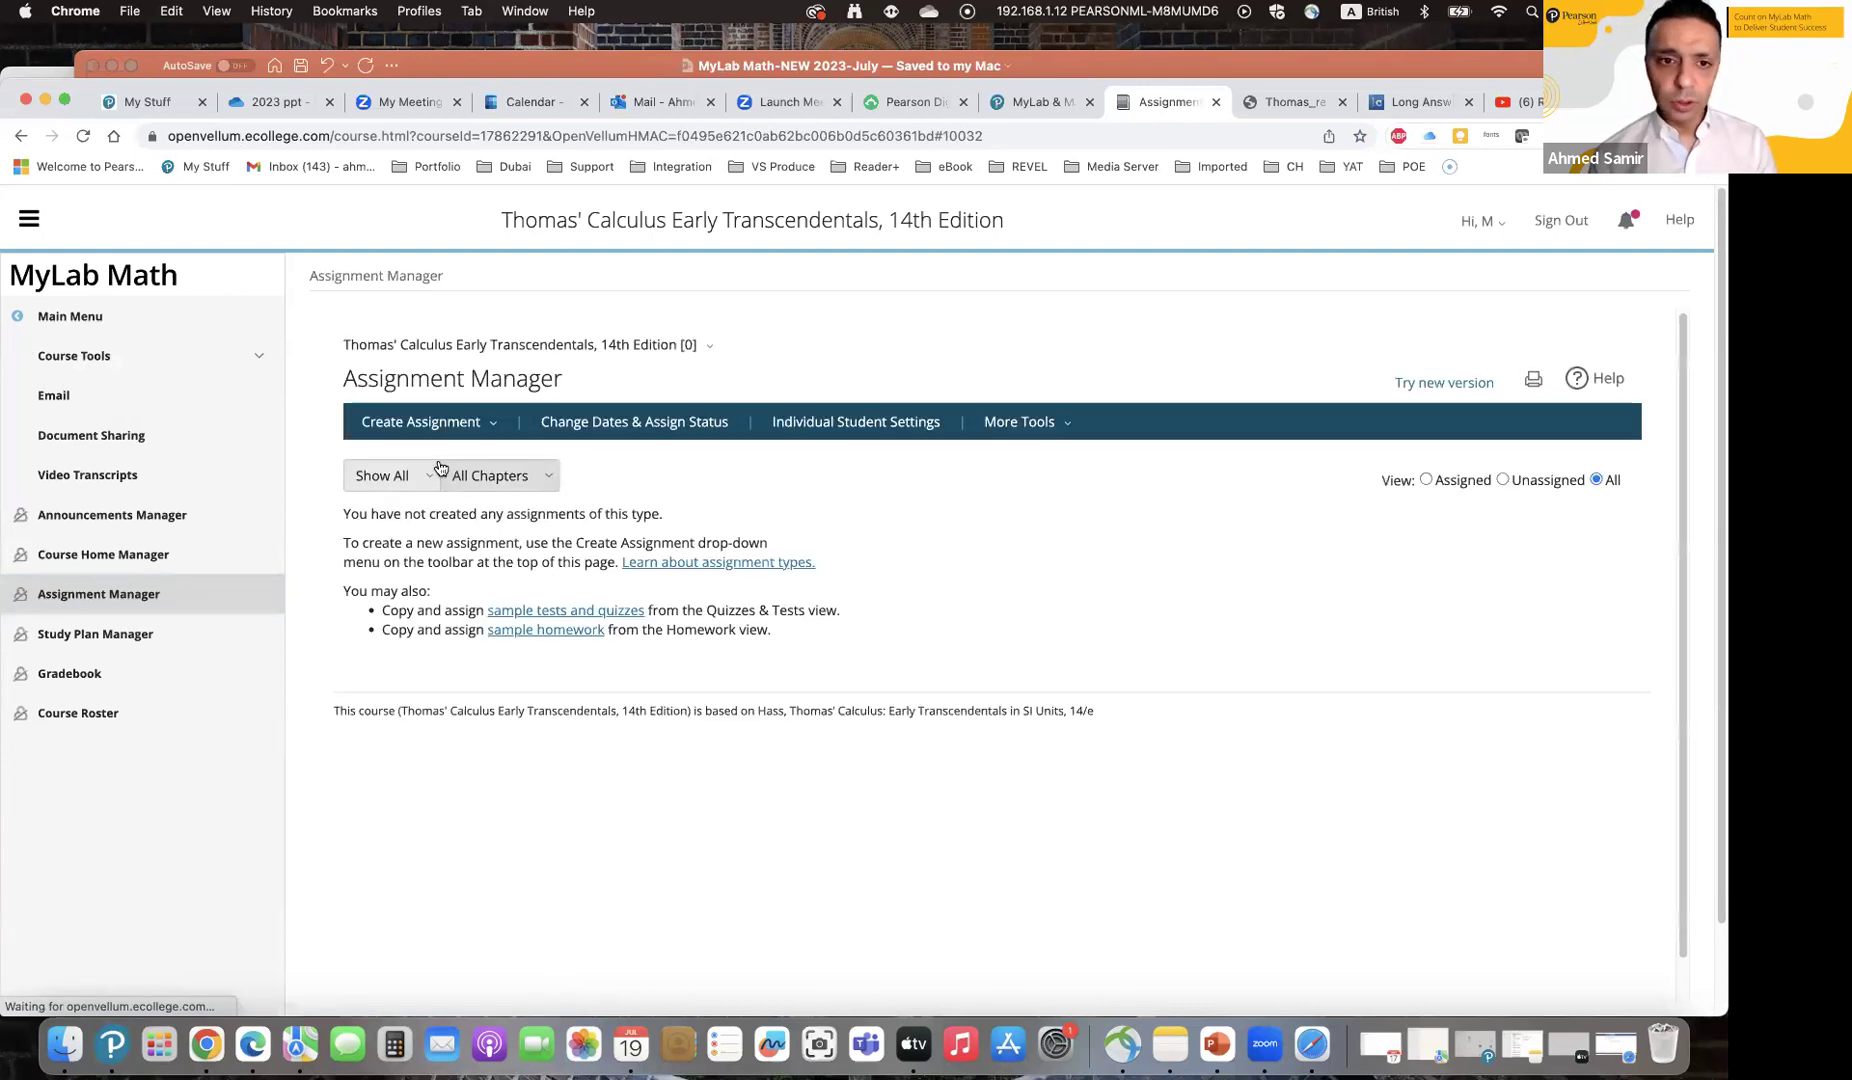
Step: Create a new homework assignment named hw4 and proceed to selecting its media and questions
click(433, 432)
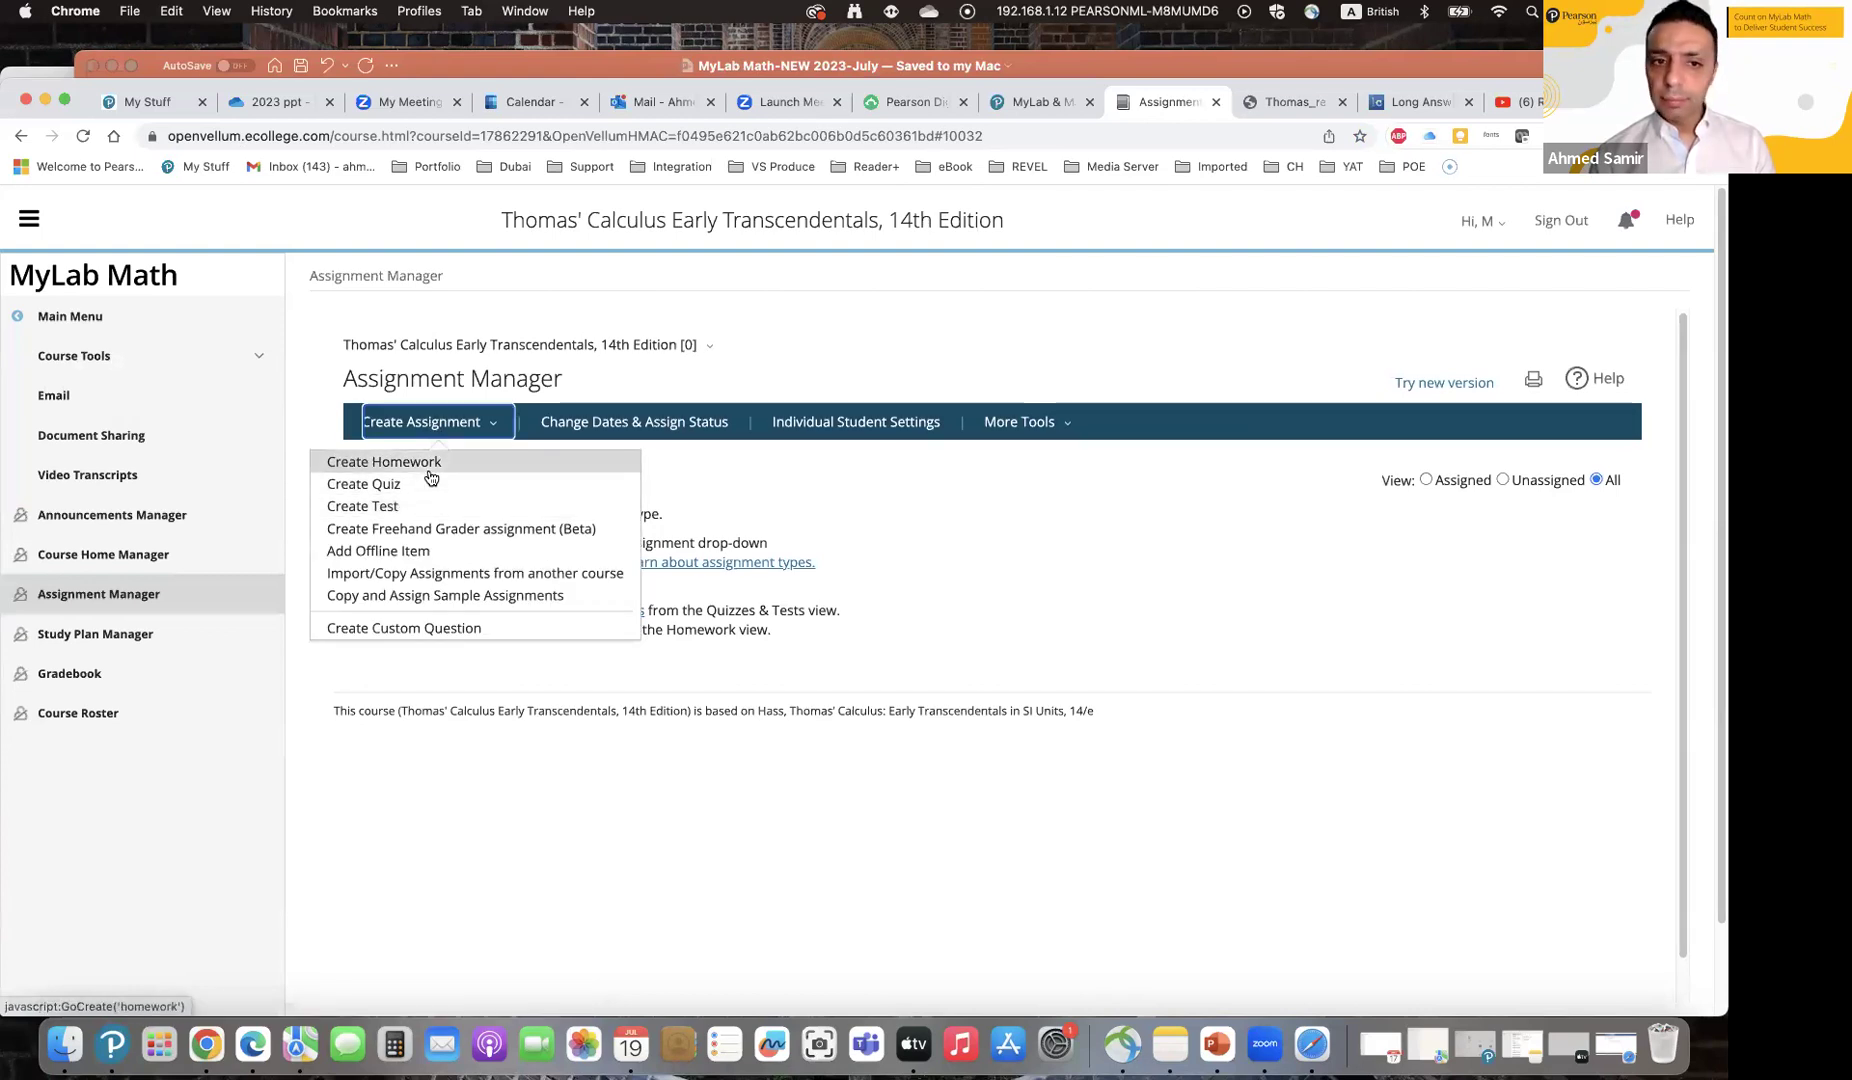
click(429, 470)
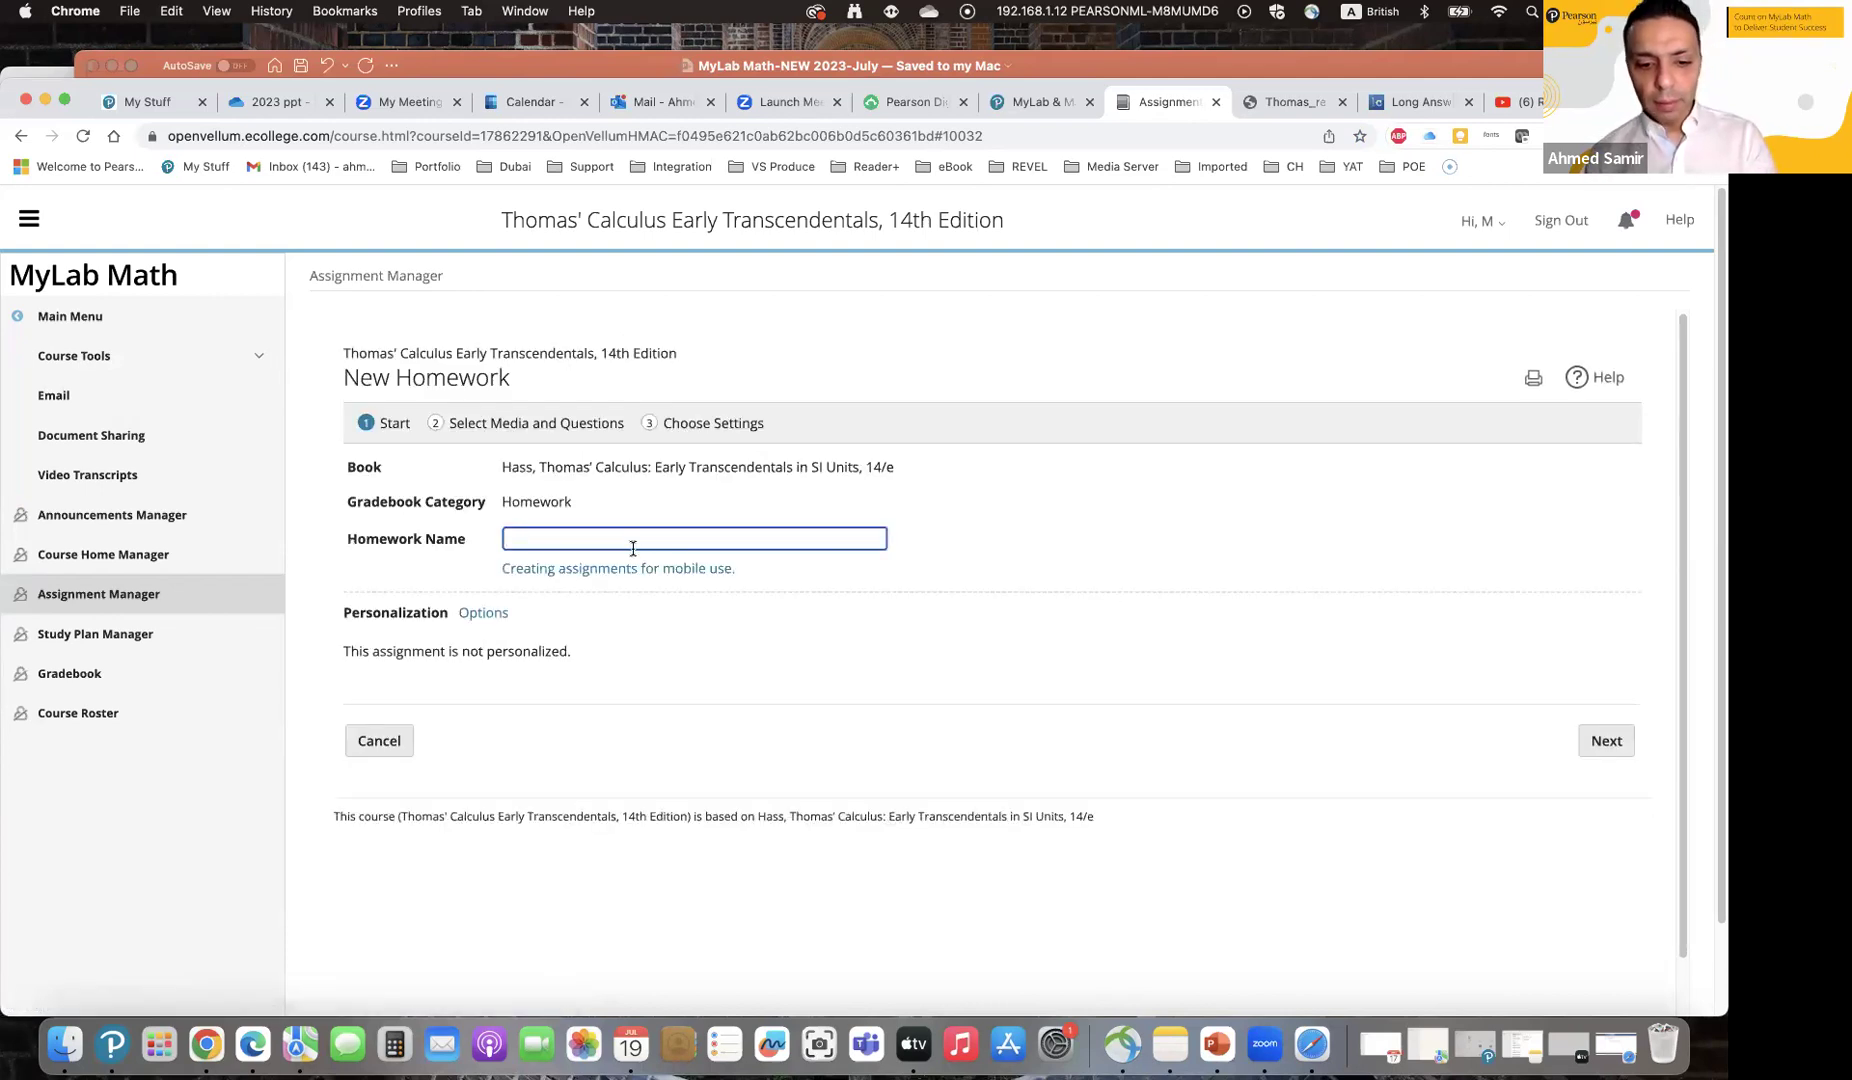
text(hw4)
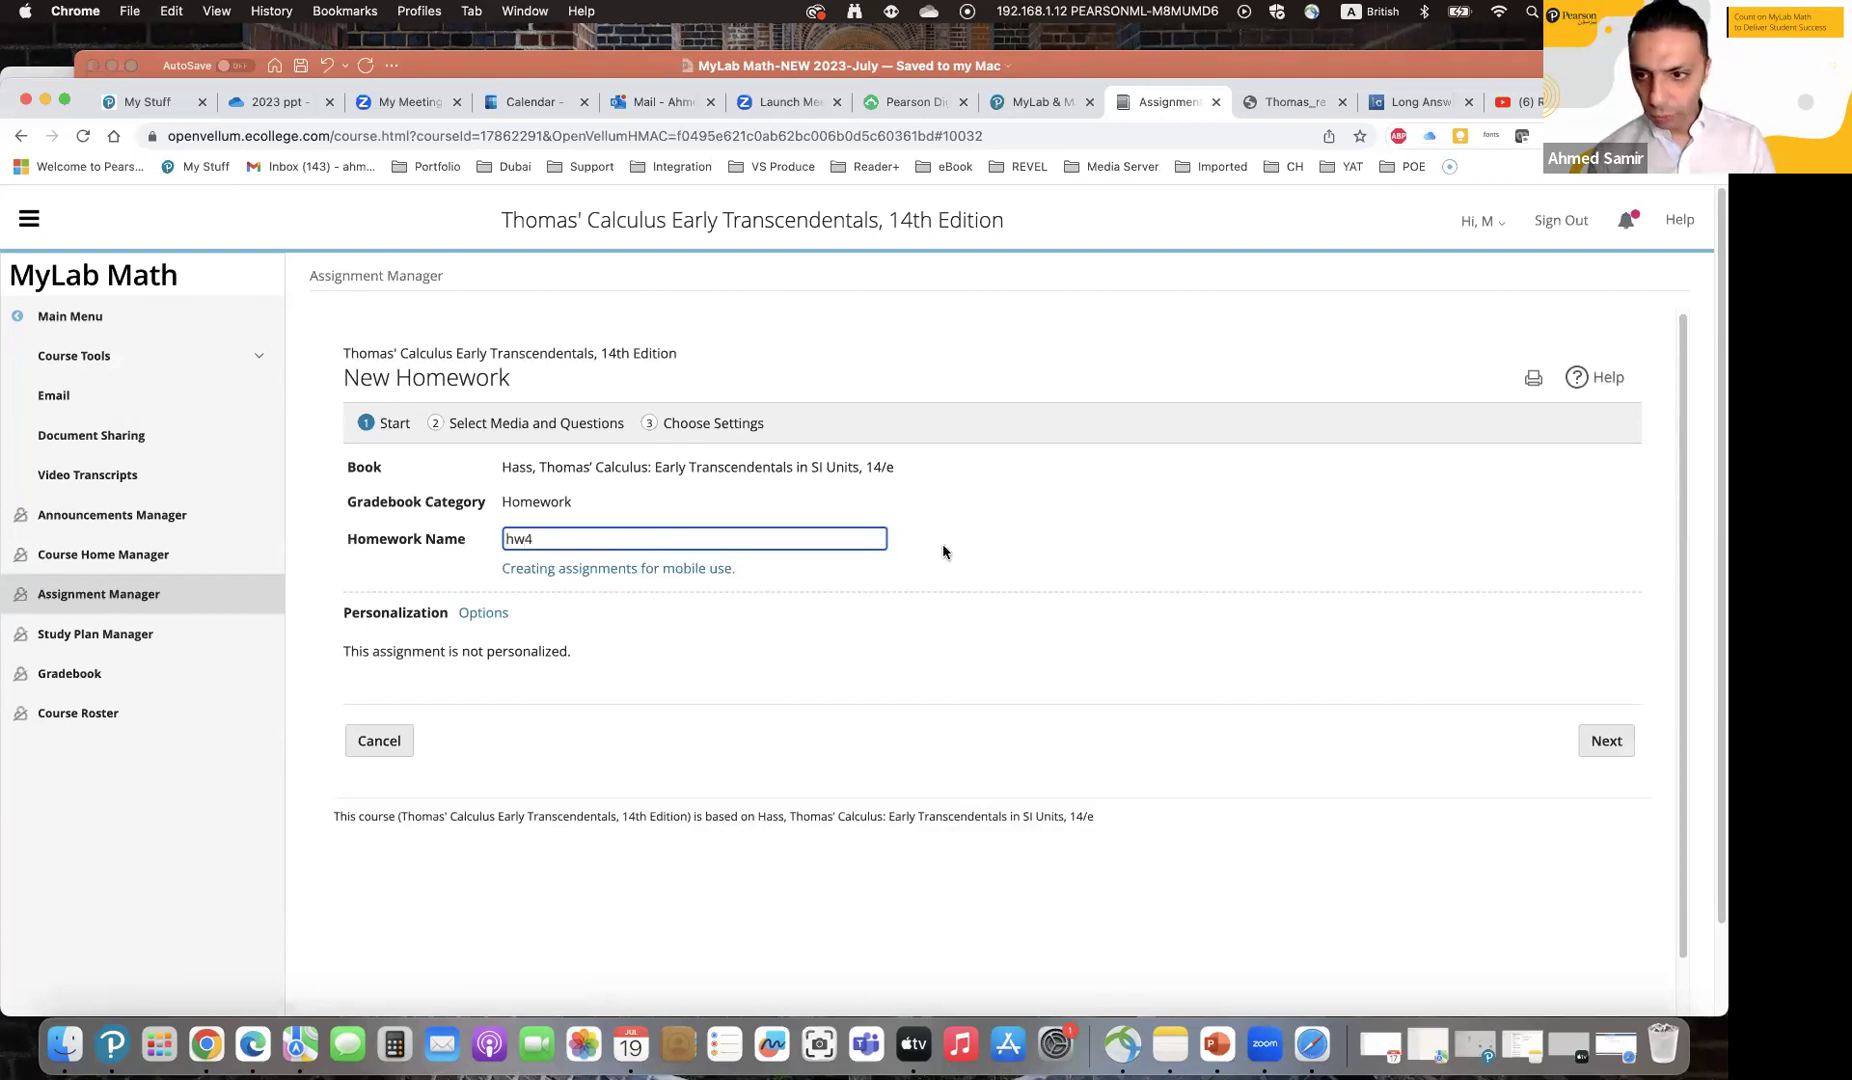
click(1620, 748)
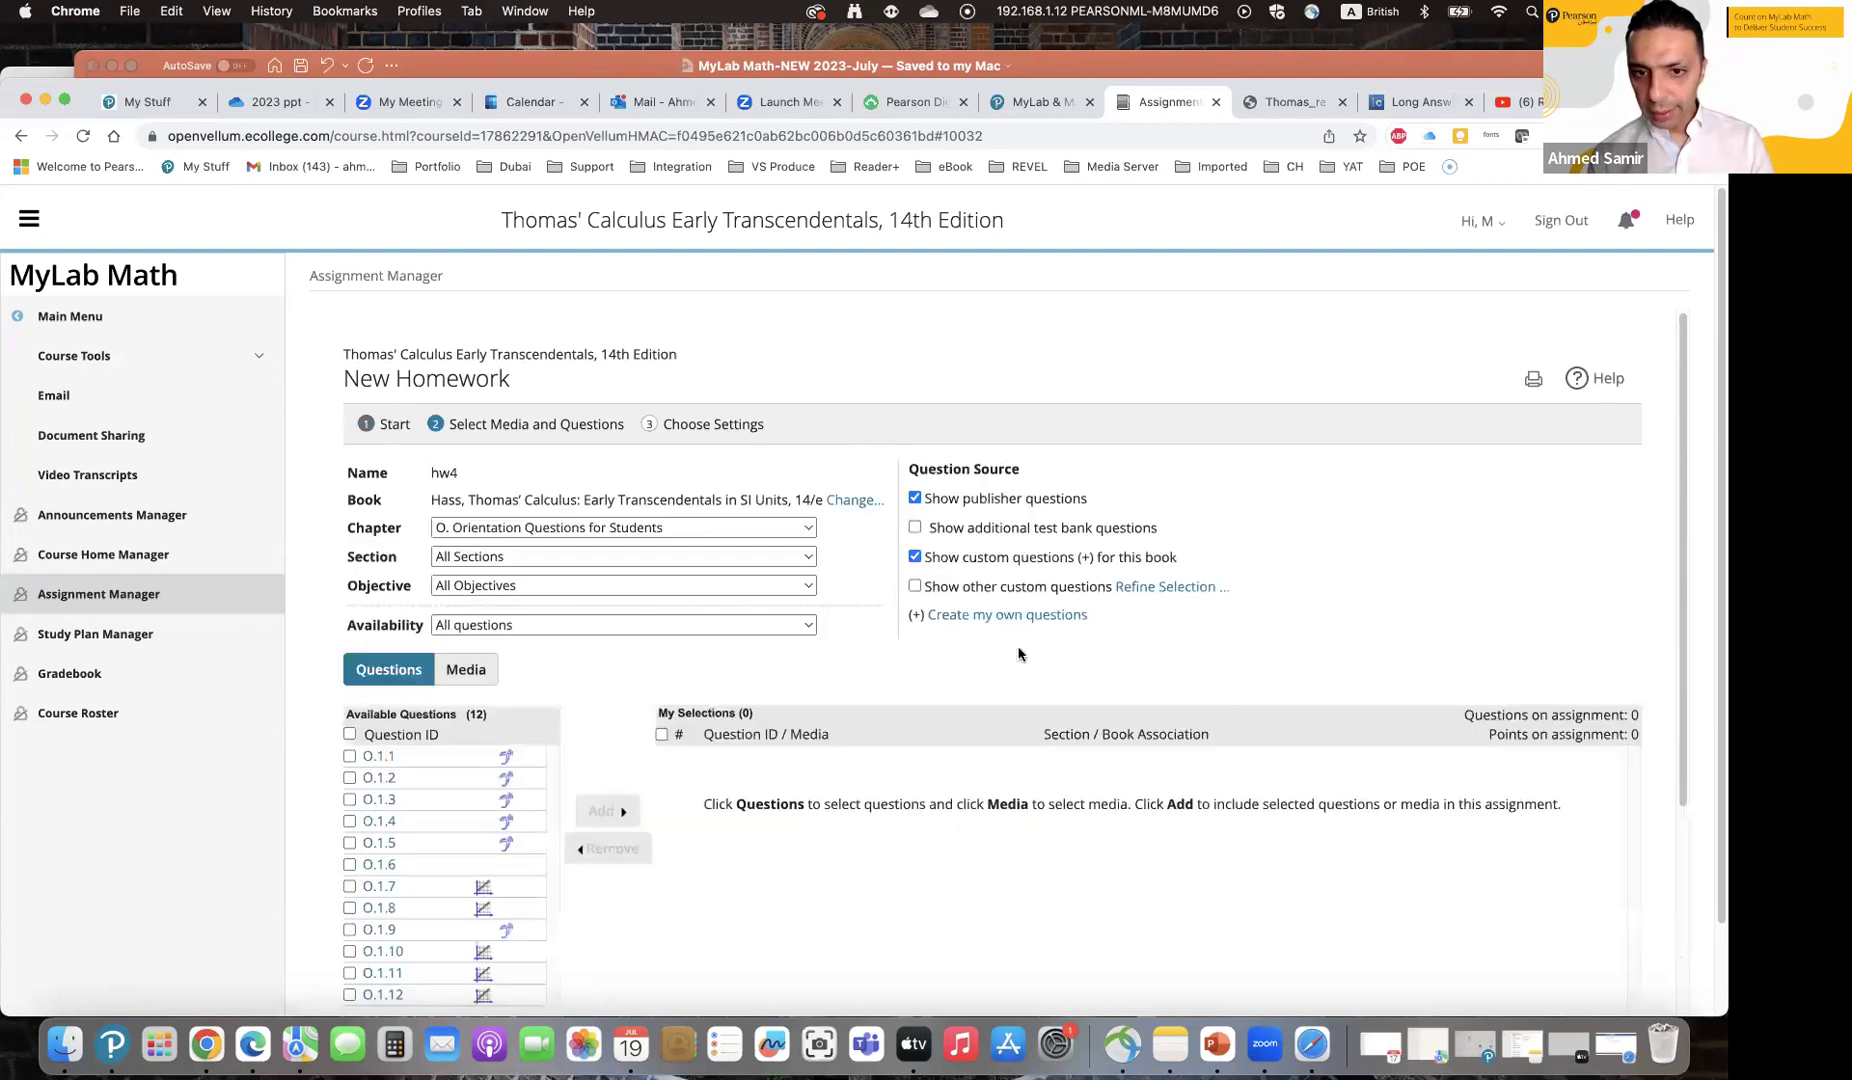
Step: Filter the questions to chapter 5, Integrals, Section 5.4: The Fundamental Theorem of Calculus, and include additional test bank questions
click(610, 527)
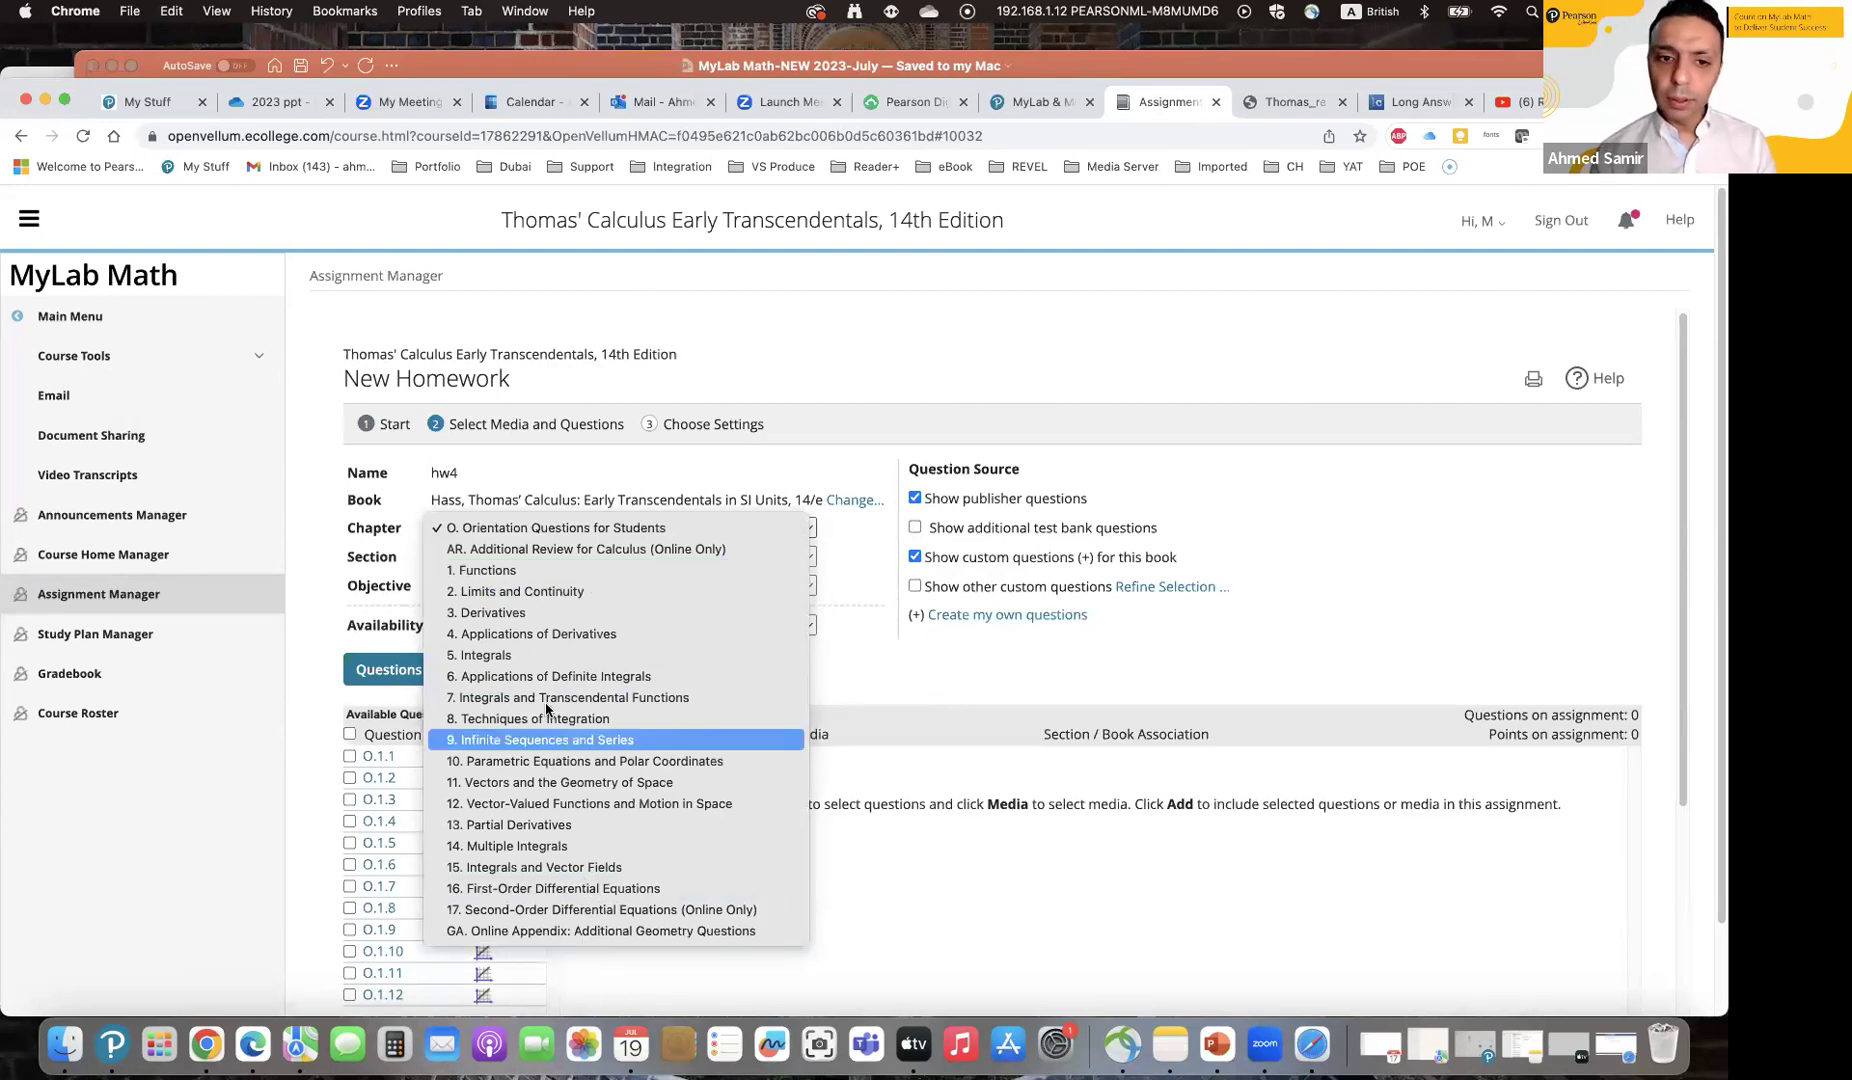
click(490, 655)
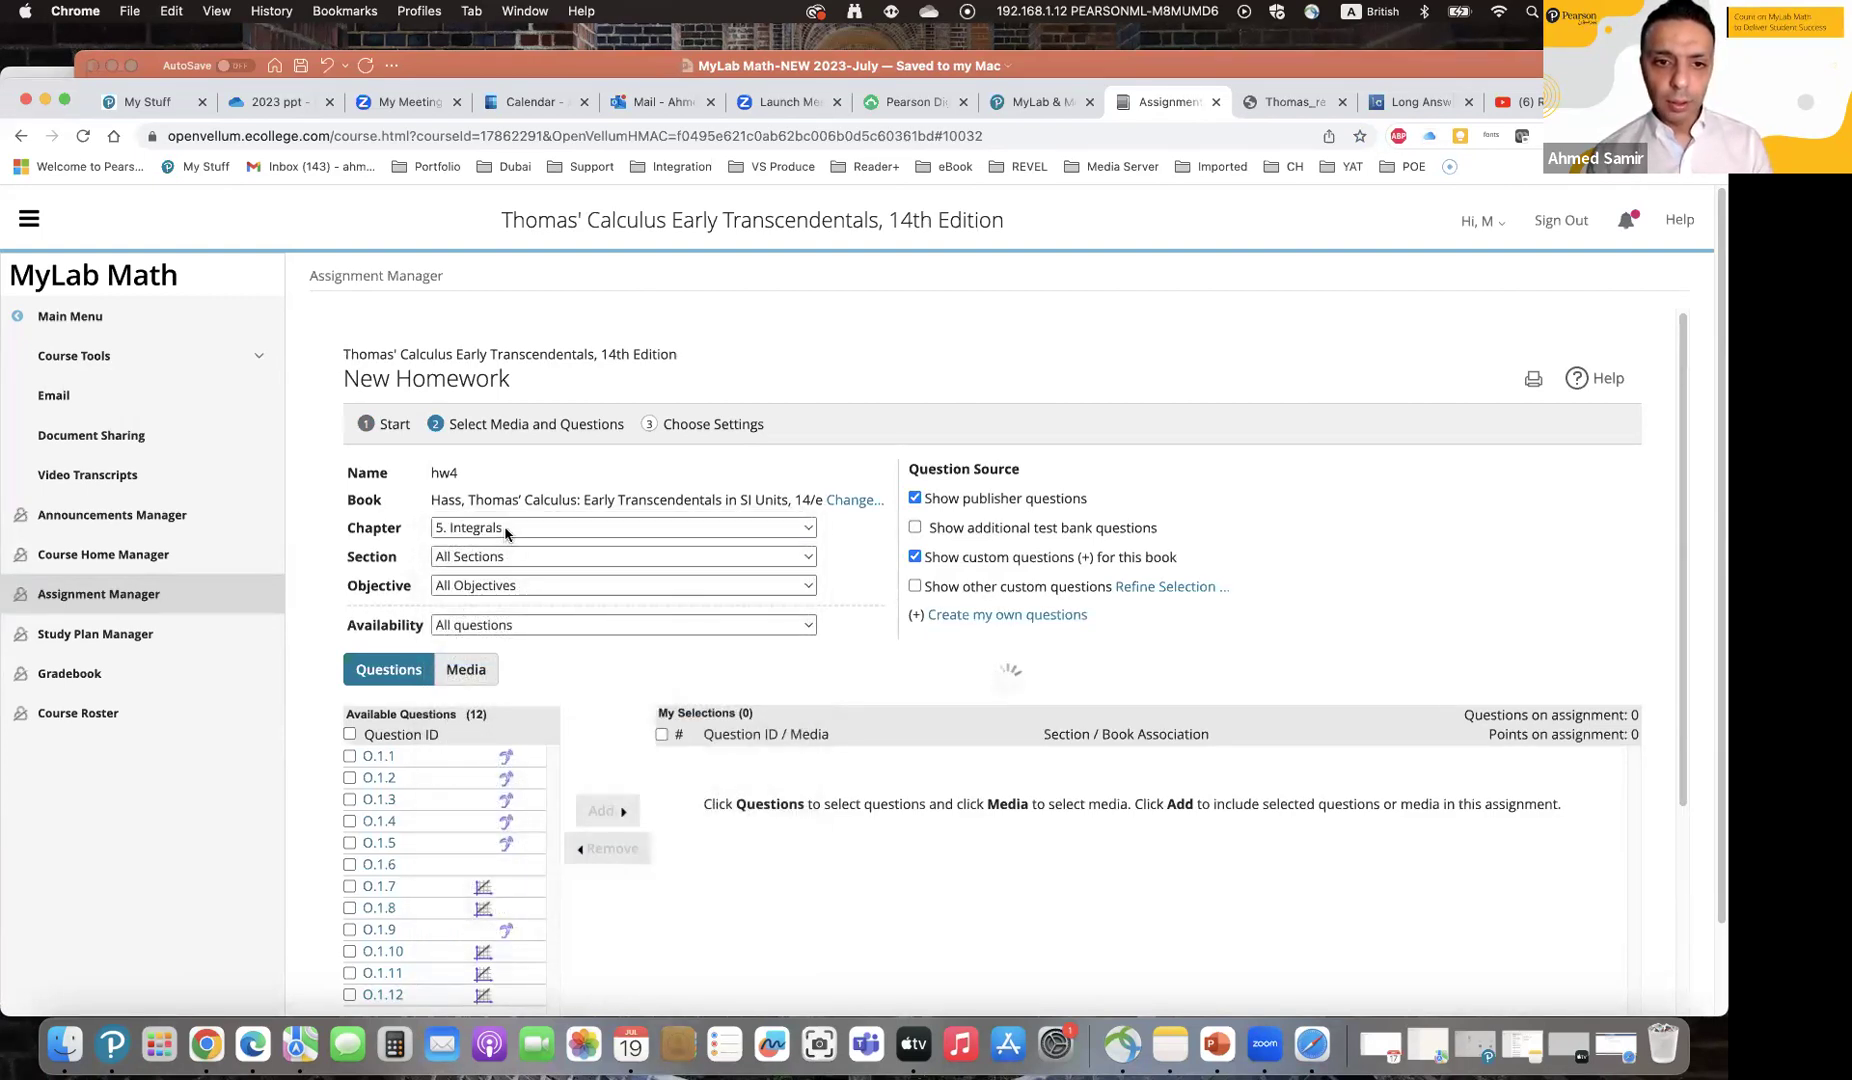
click(488, 557)
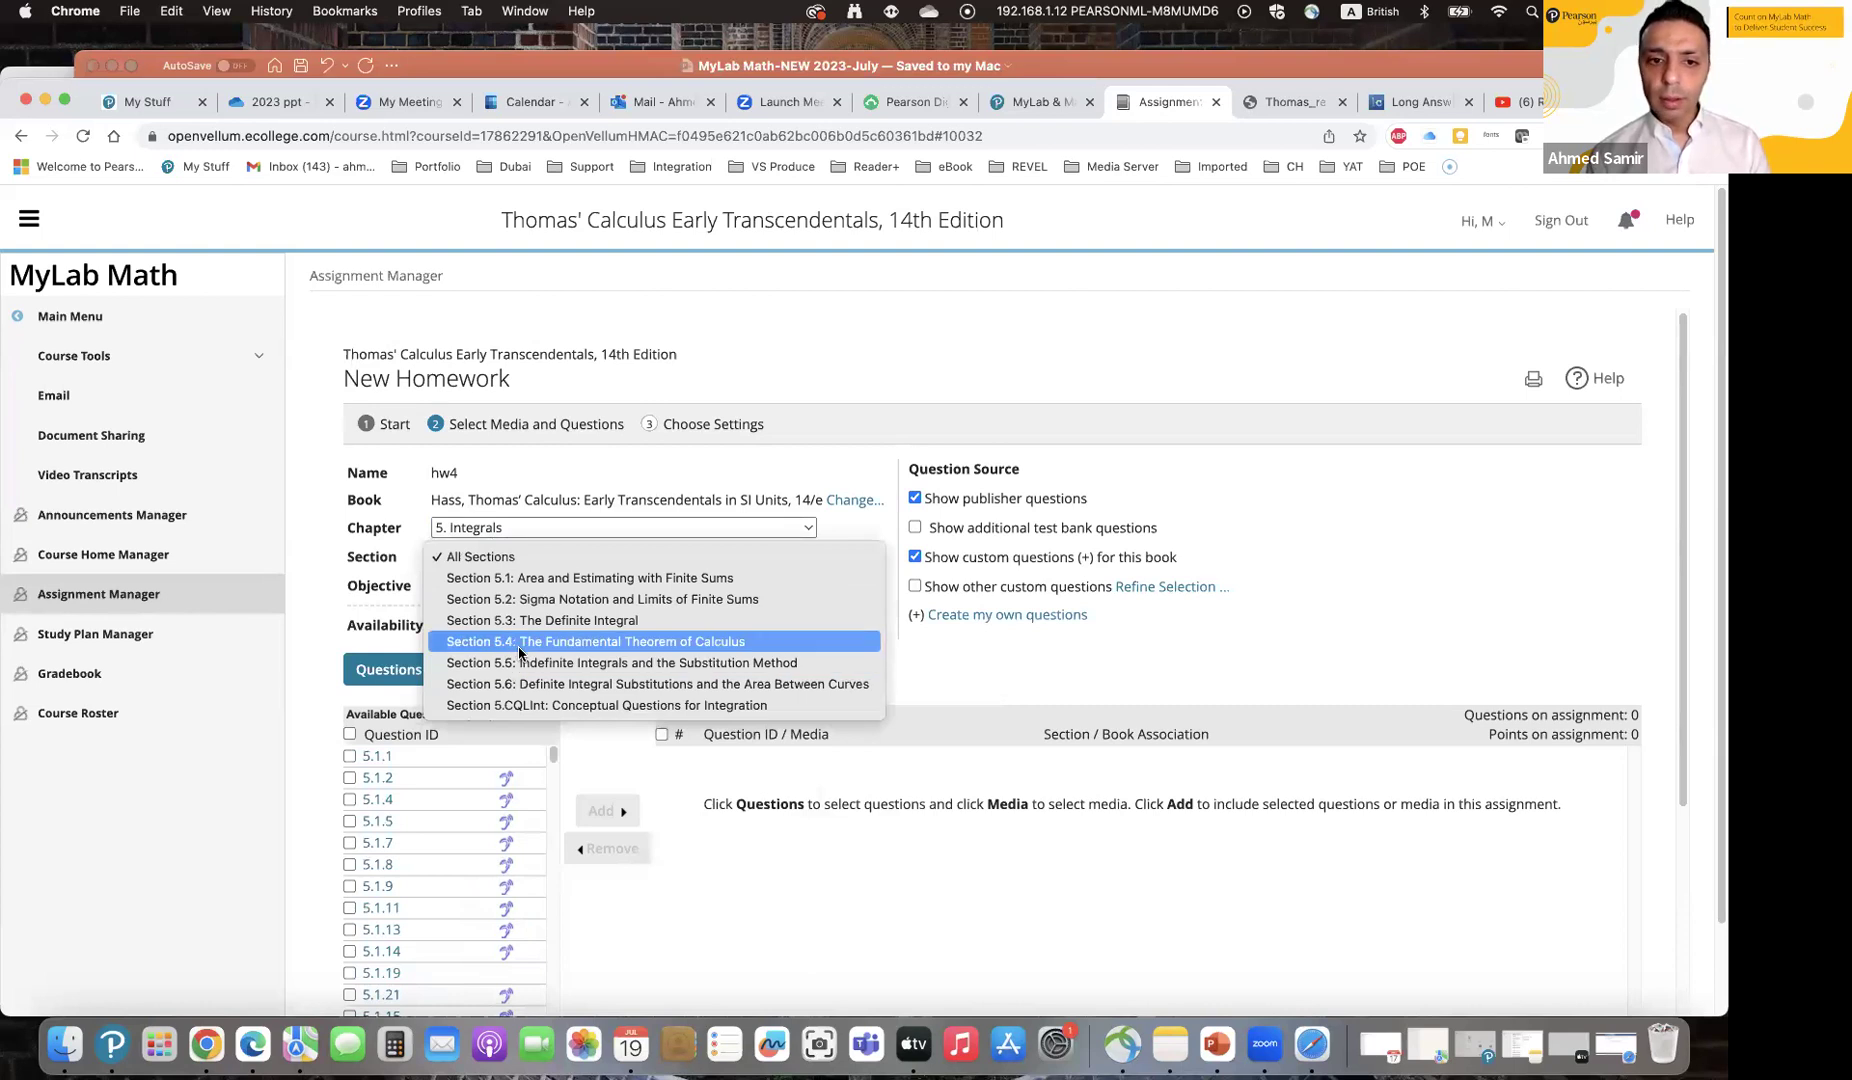
click(519, 643)
click(916, 528)
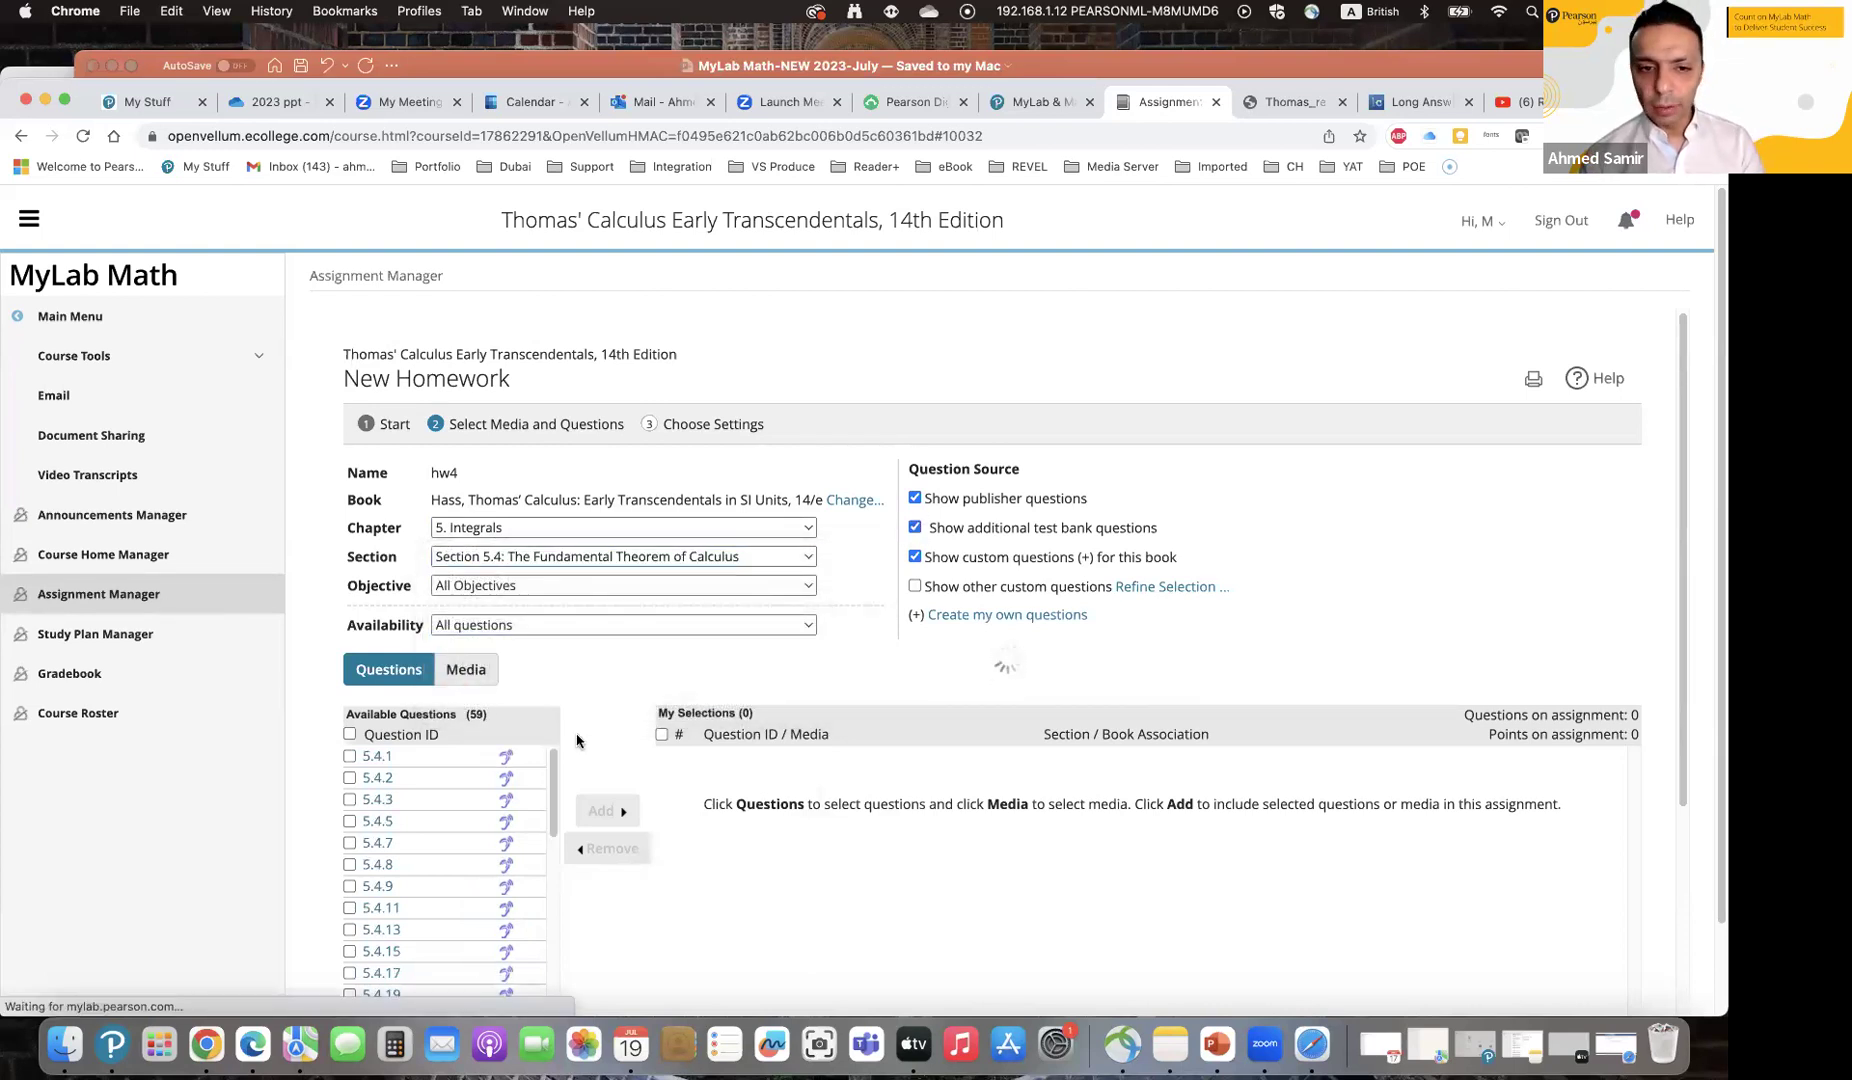
Step: Add question 5.4.2 and three test bank questions on evaluating definite integrals, including 5.4-2 (tb), to the homework
click(350, 778)
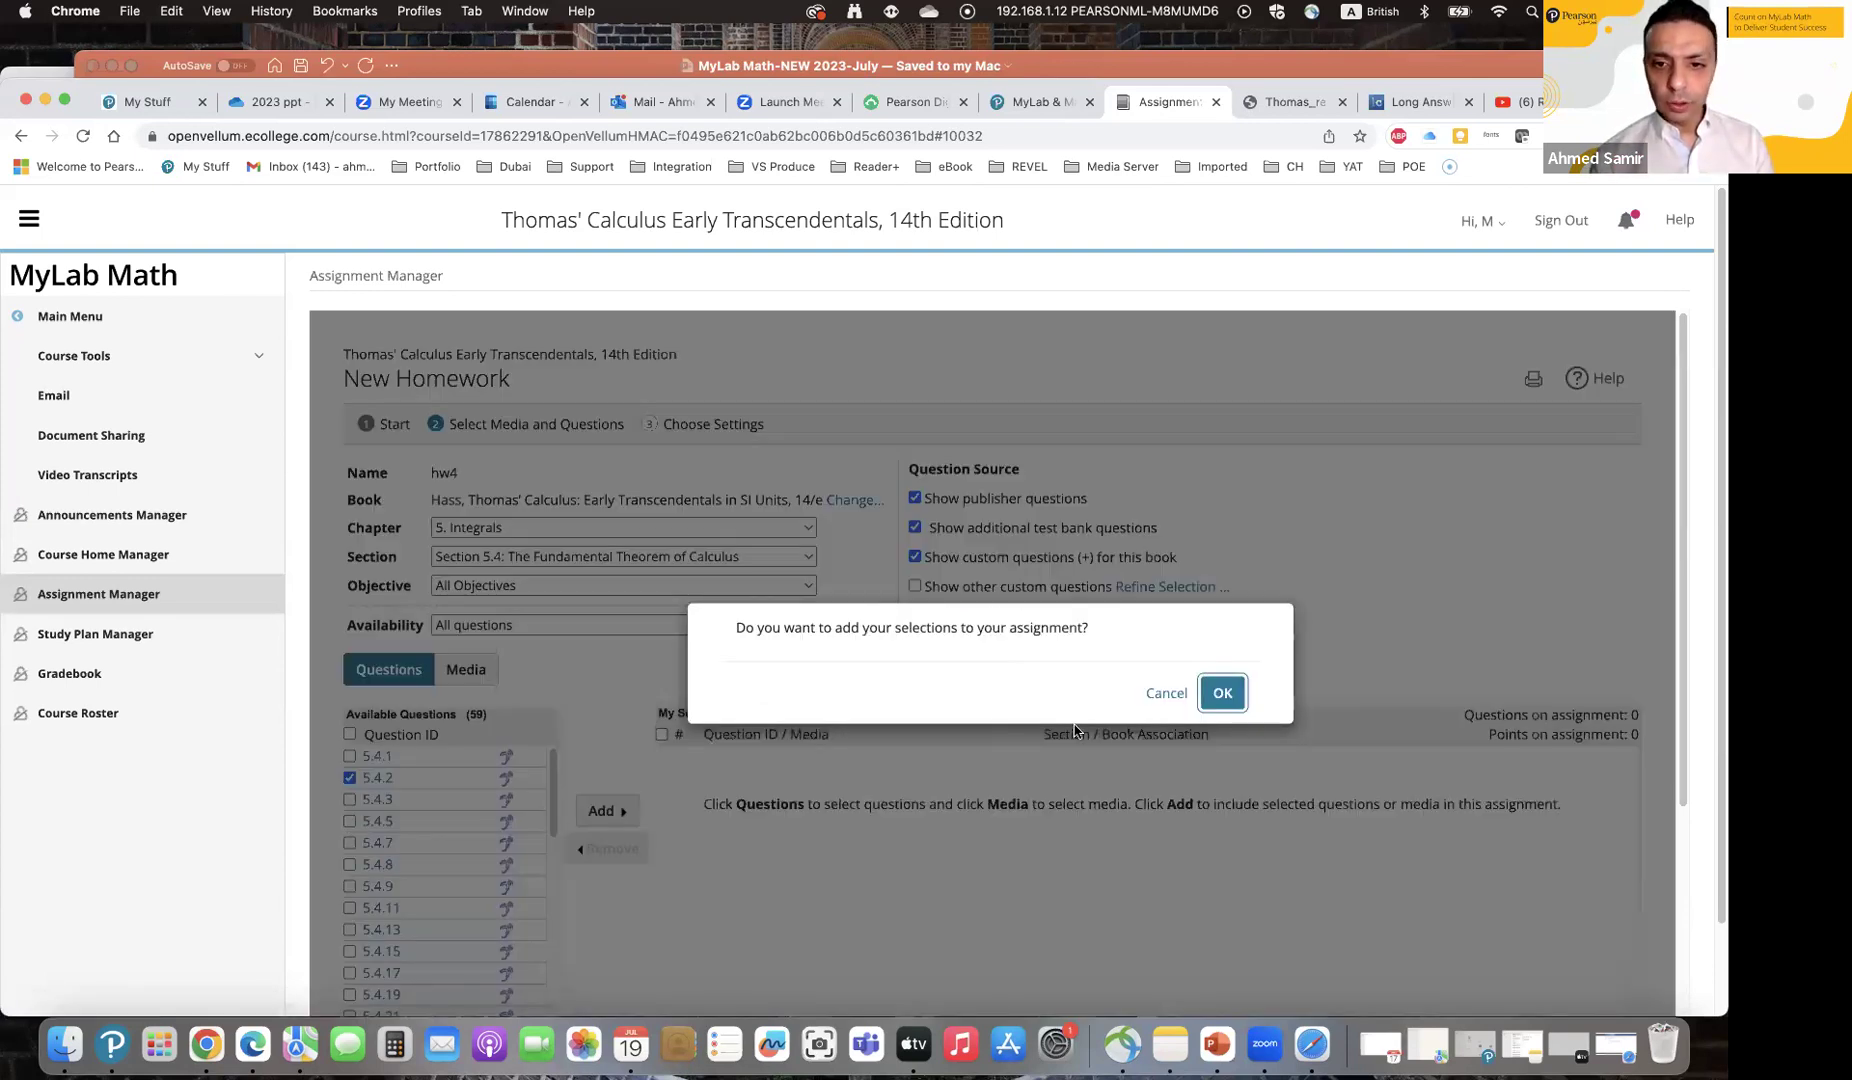
click(1222, 692)
click(350, 778)
click(350, 800)
click(350, 821)
click(605, 811)
Step: Preview test bank question 5.4-12 on finding derivatives of integrals and highlight its Algorithmic format
scroll(485, 849, down, 4)
mouse_move(385, 808)
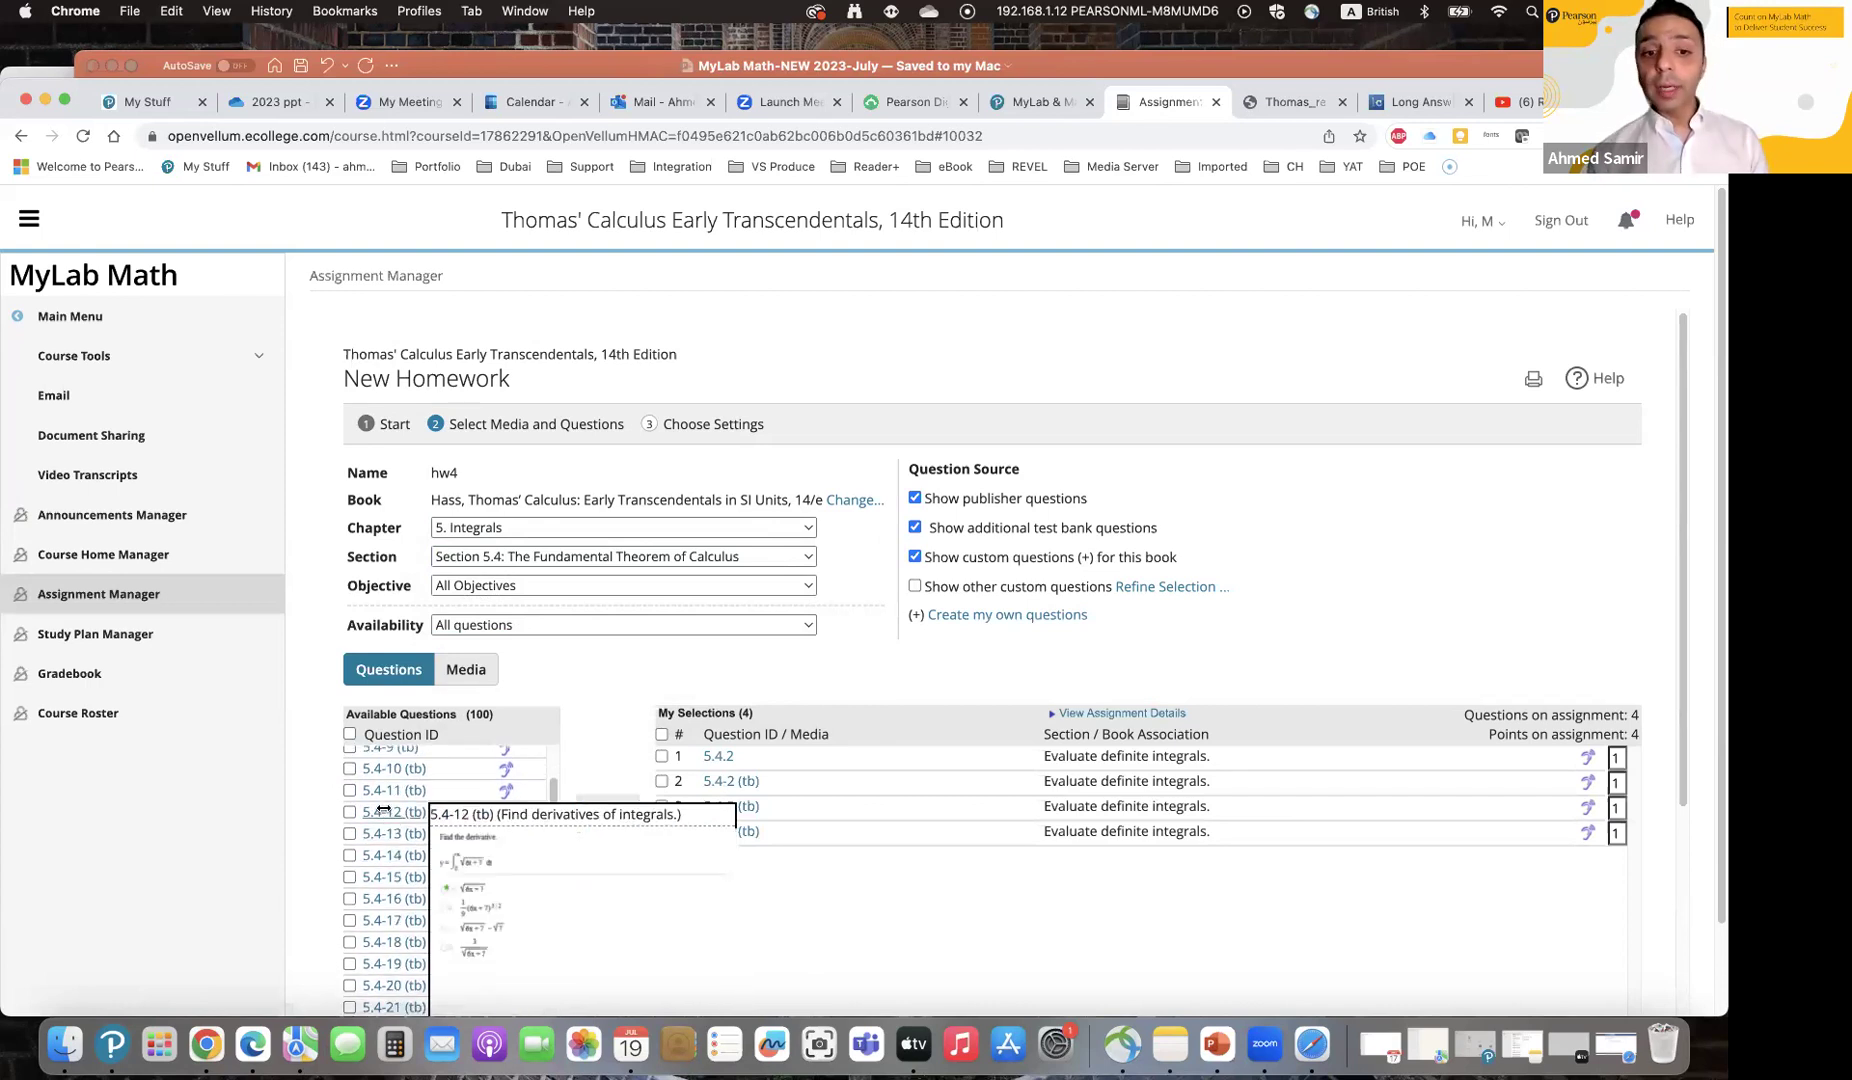
click(385, 813)
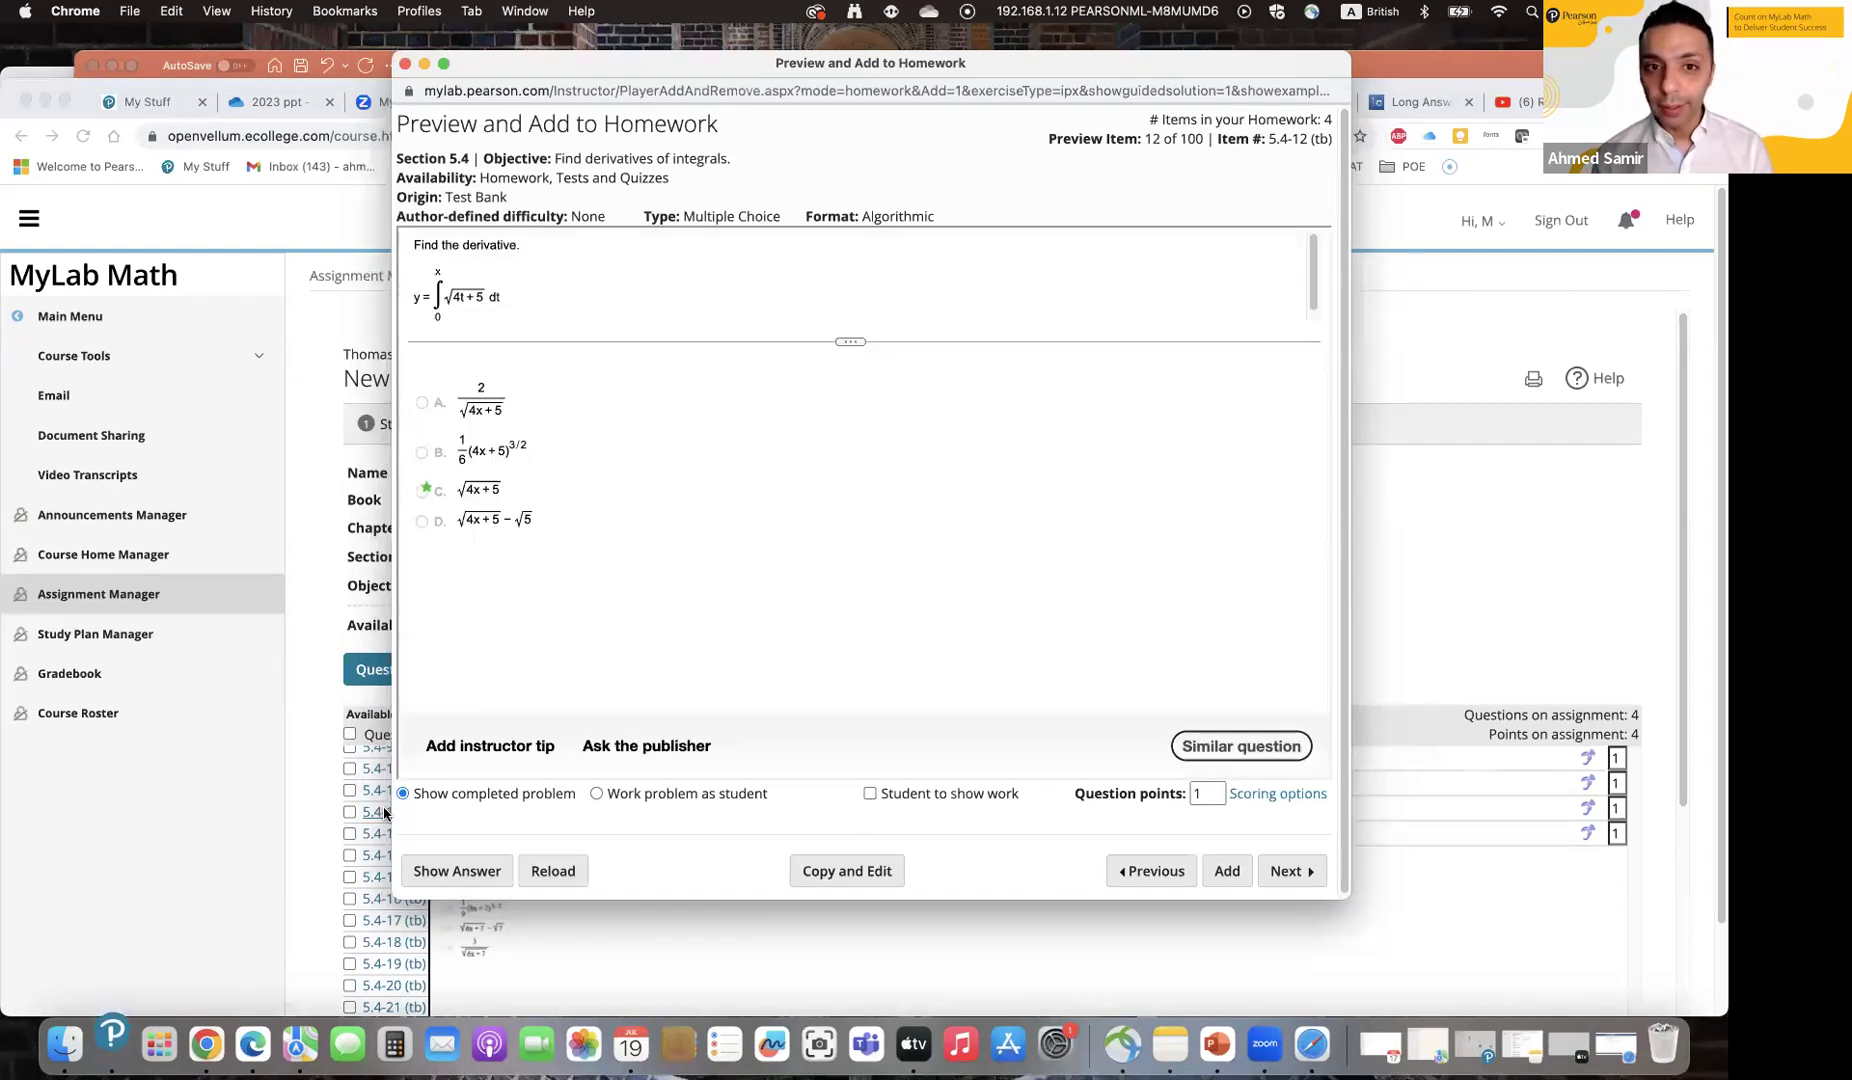
drag(893, 218, 953, 229)
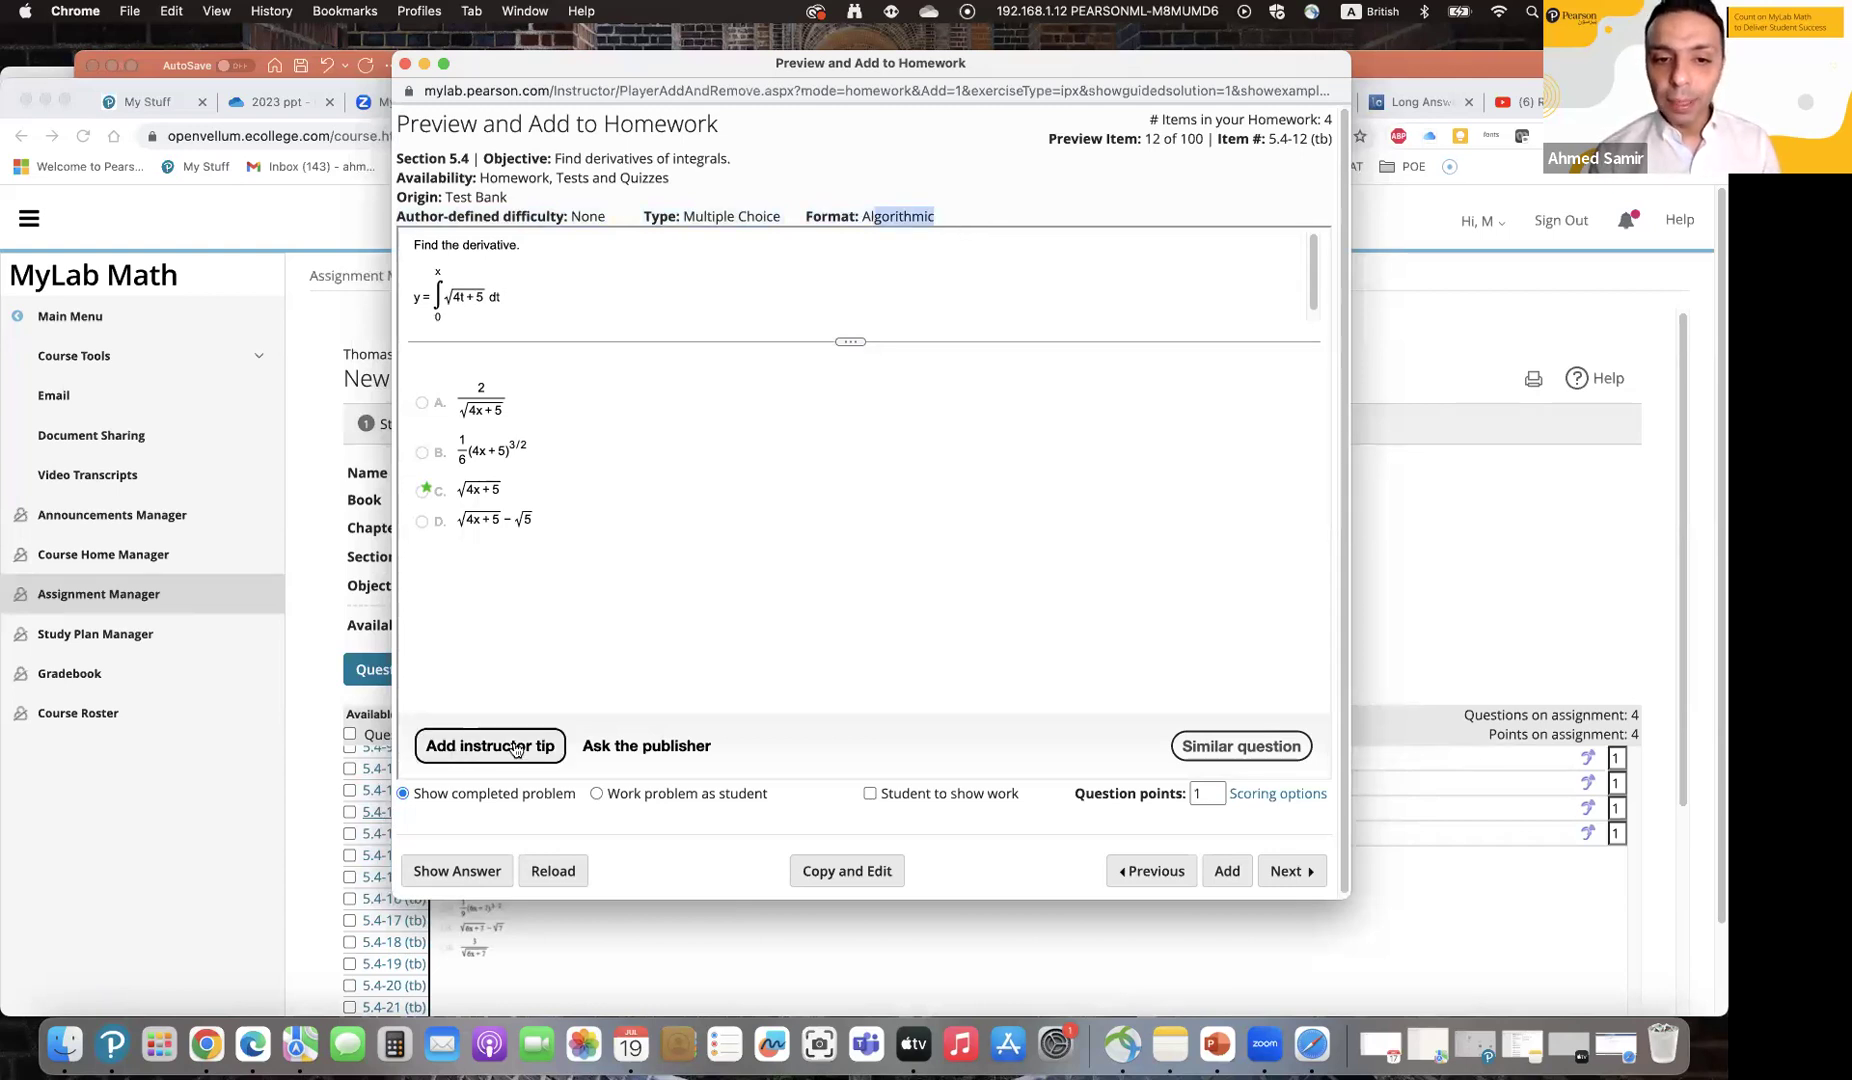
Step: Add the instructor tip "impt." to question 5.4-12 and save it
click(481, 750)
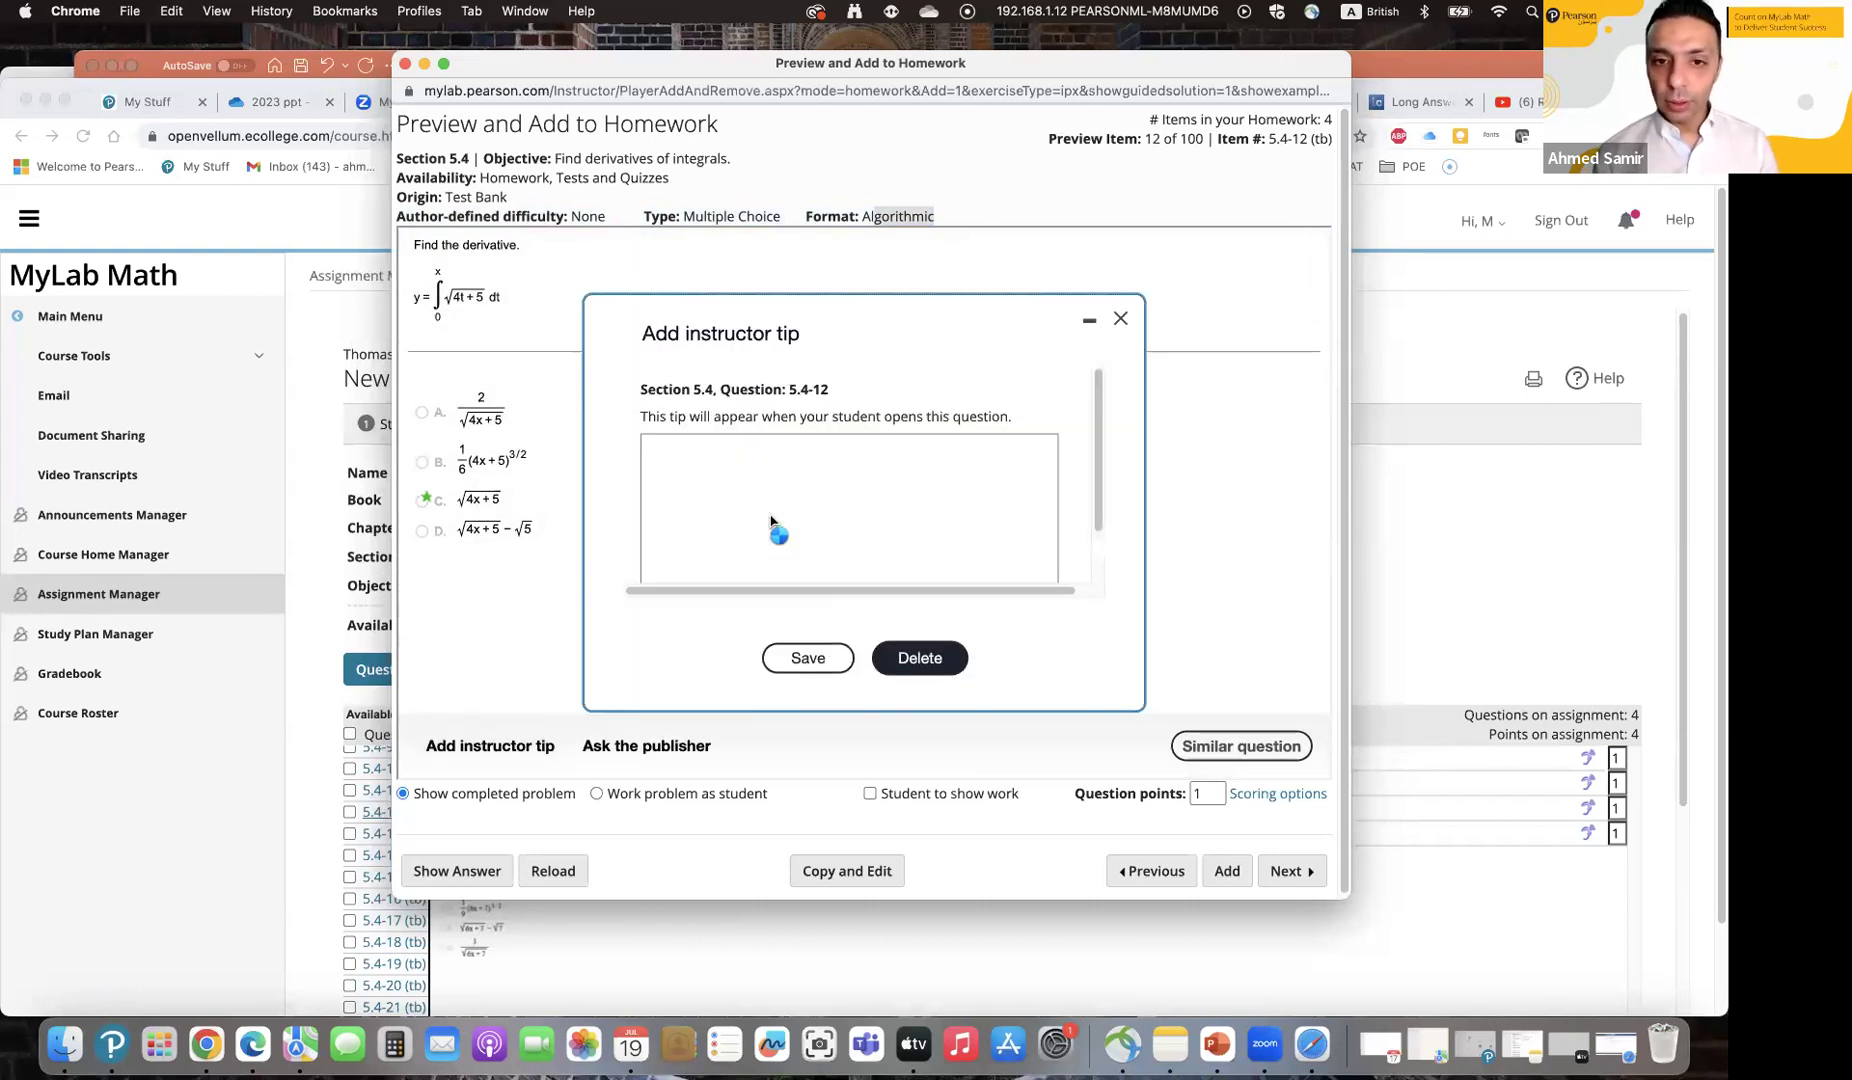
text(impt.)
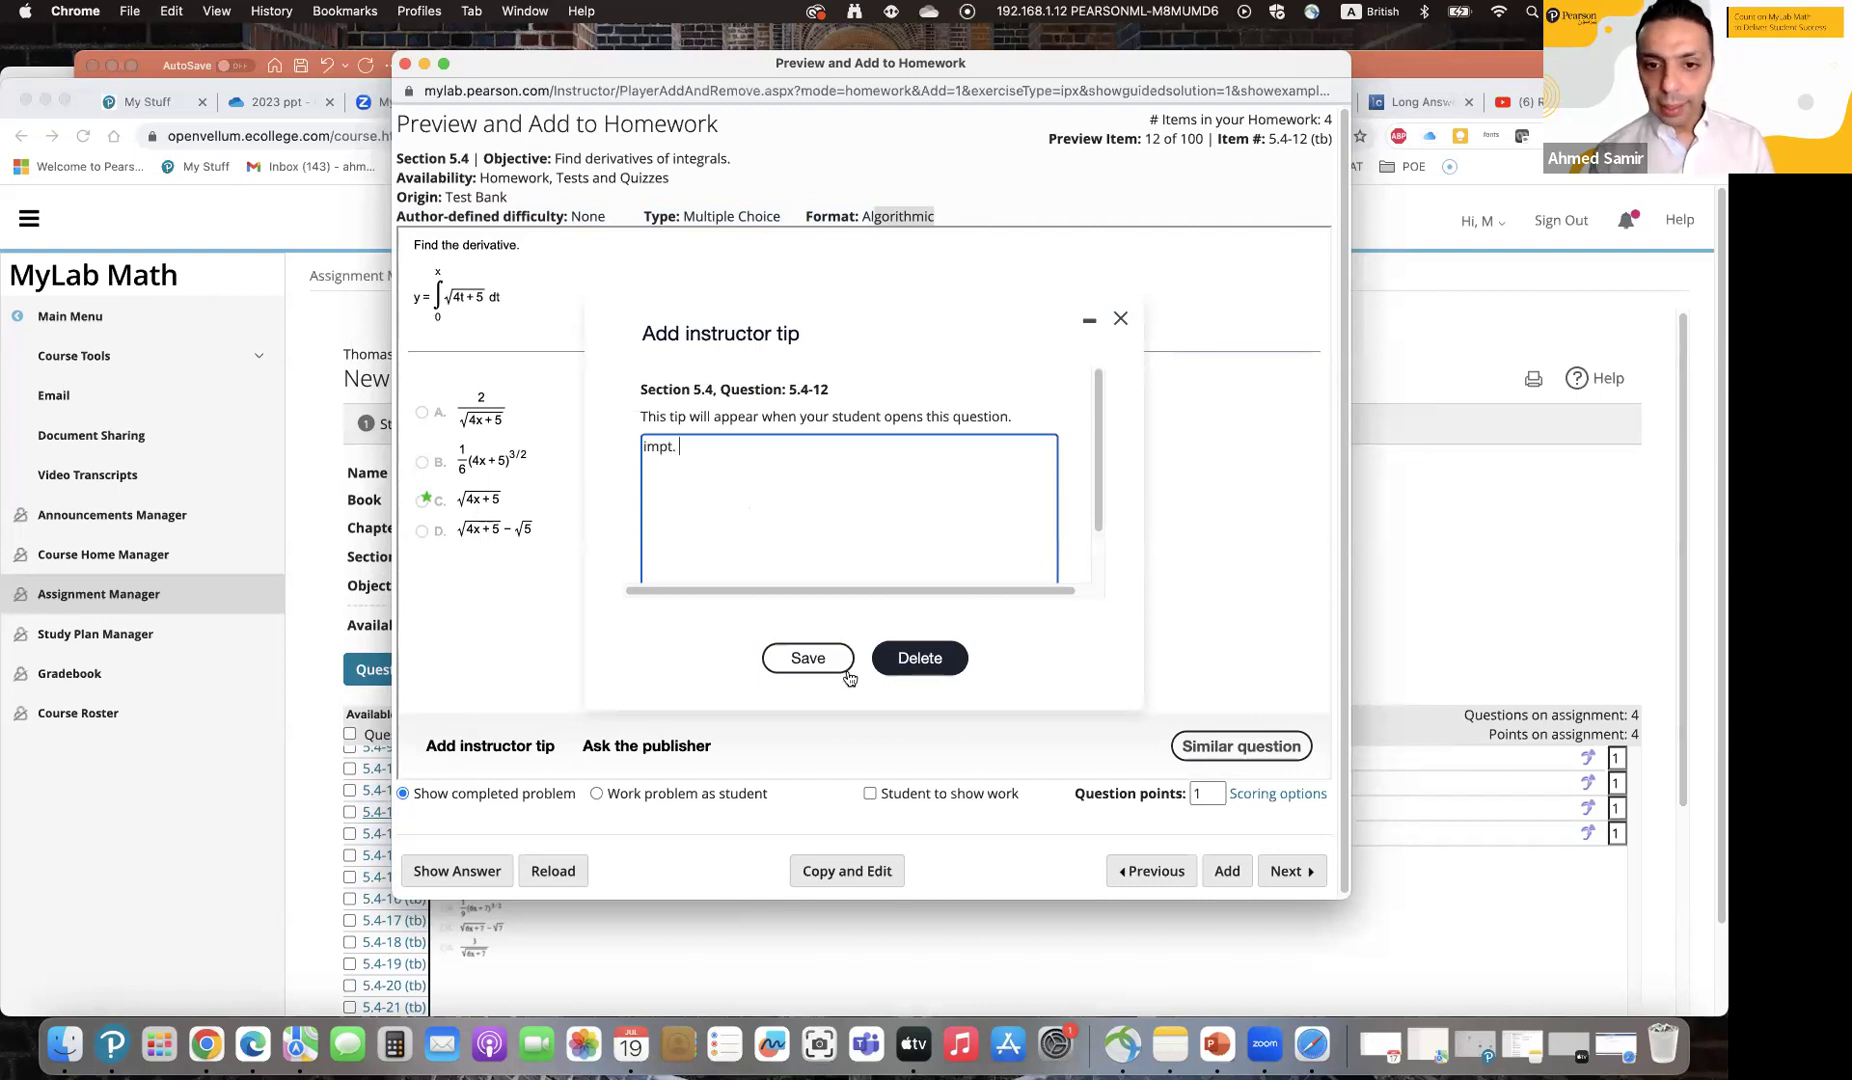
click(808, 658)
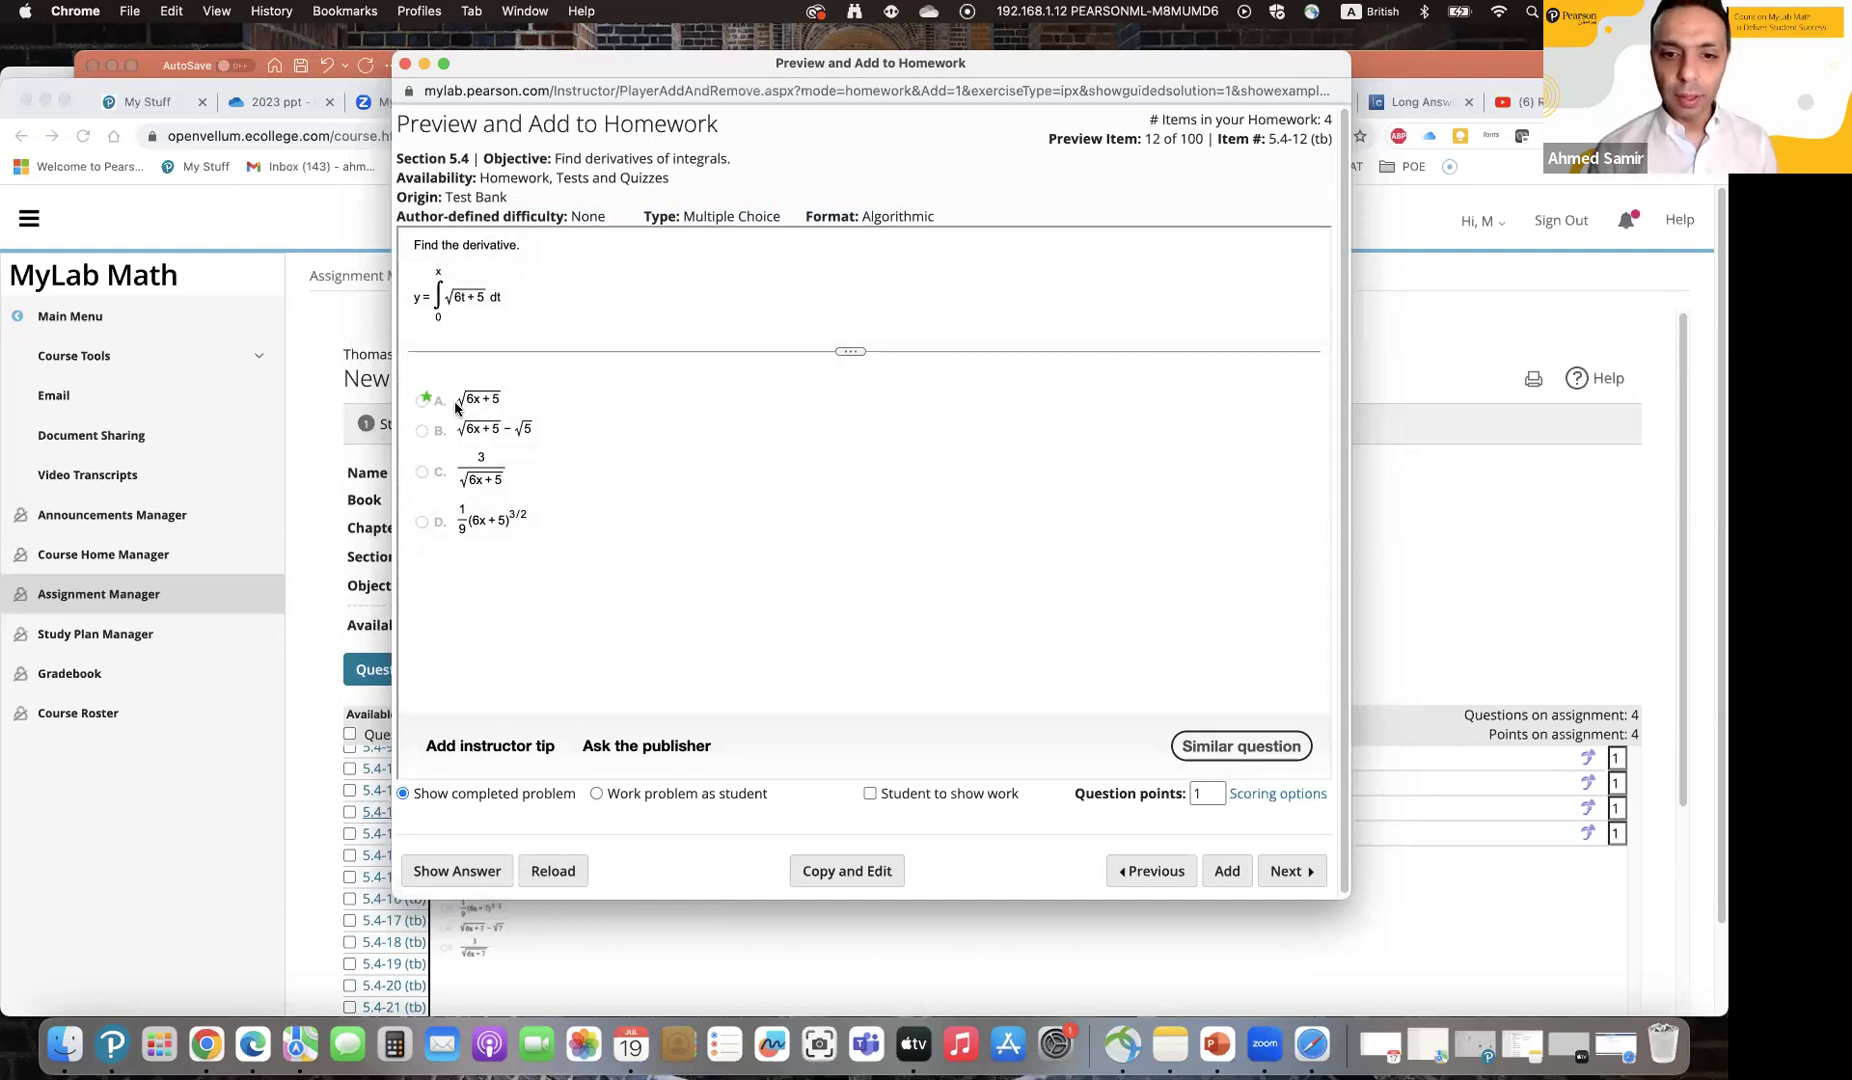
Step: Enable "Student to show work" for question 5.4-12 and highlight the option's label
click(886, 795)
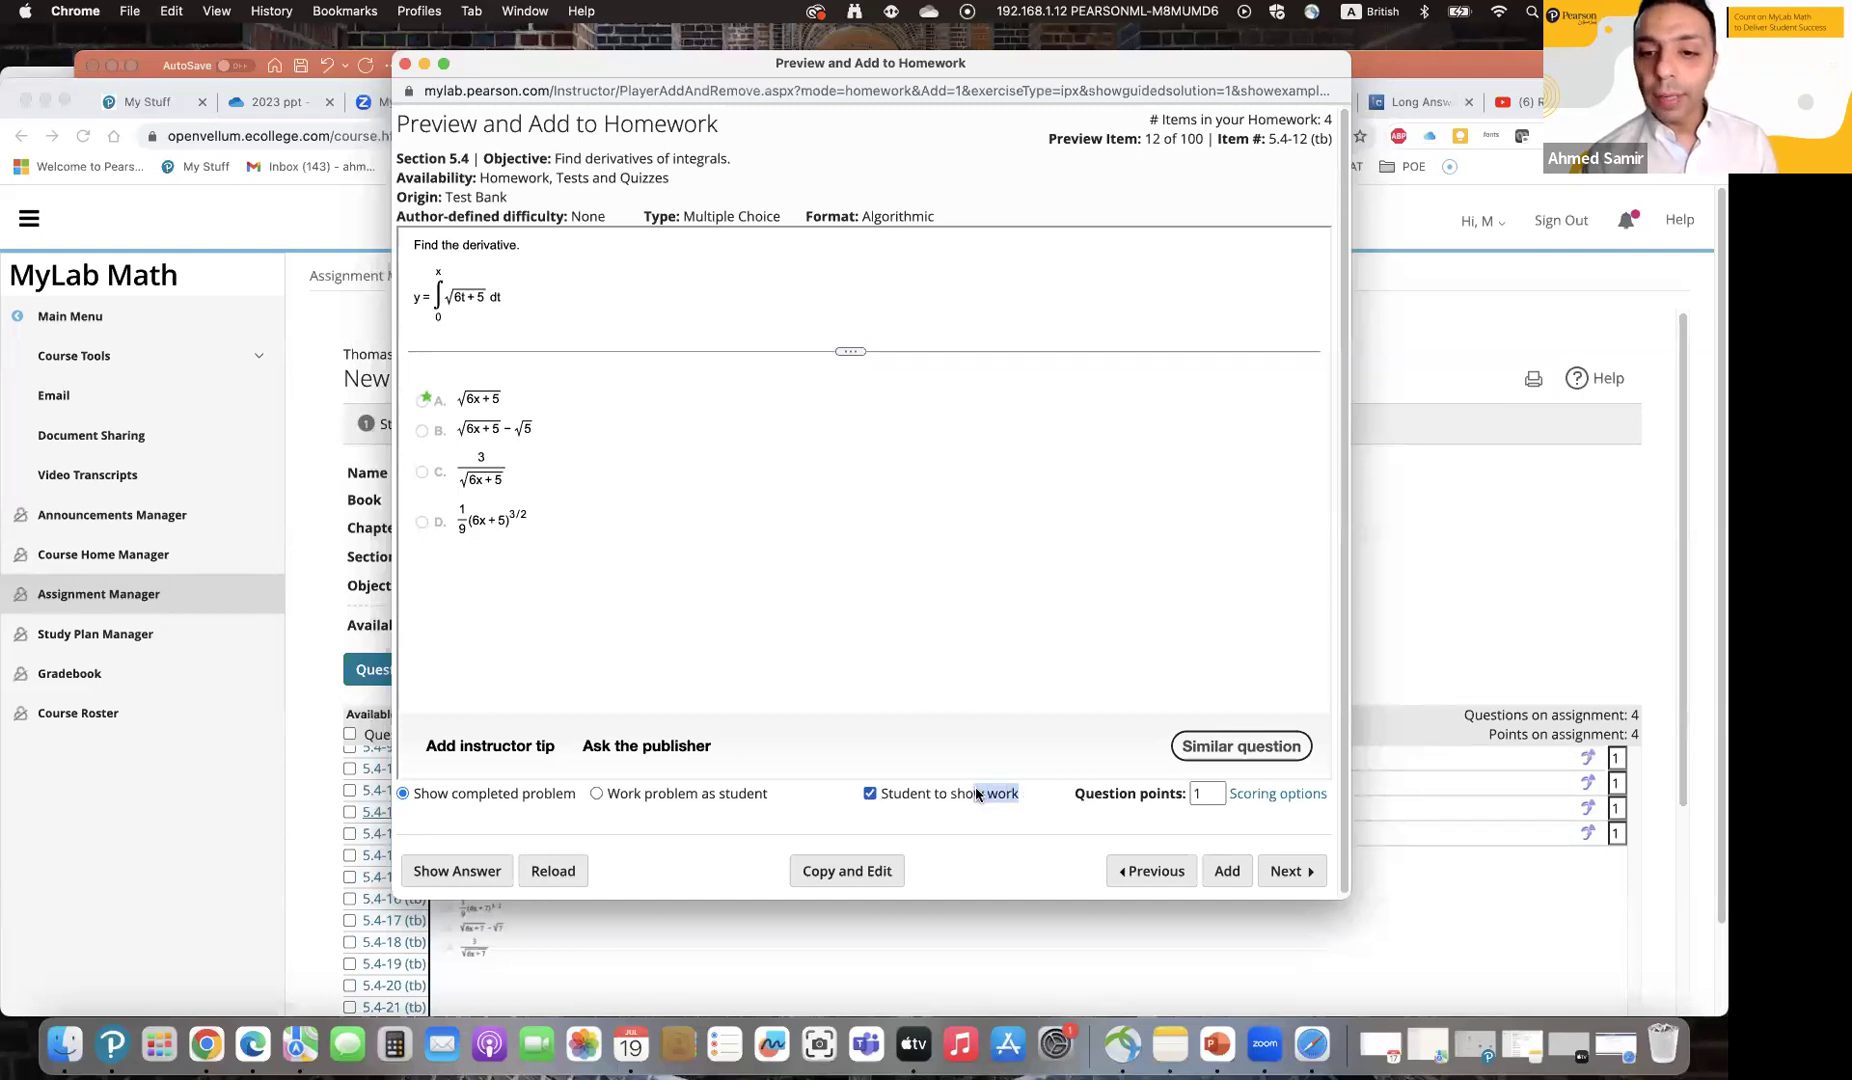
triple_click(866, 791)
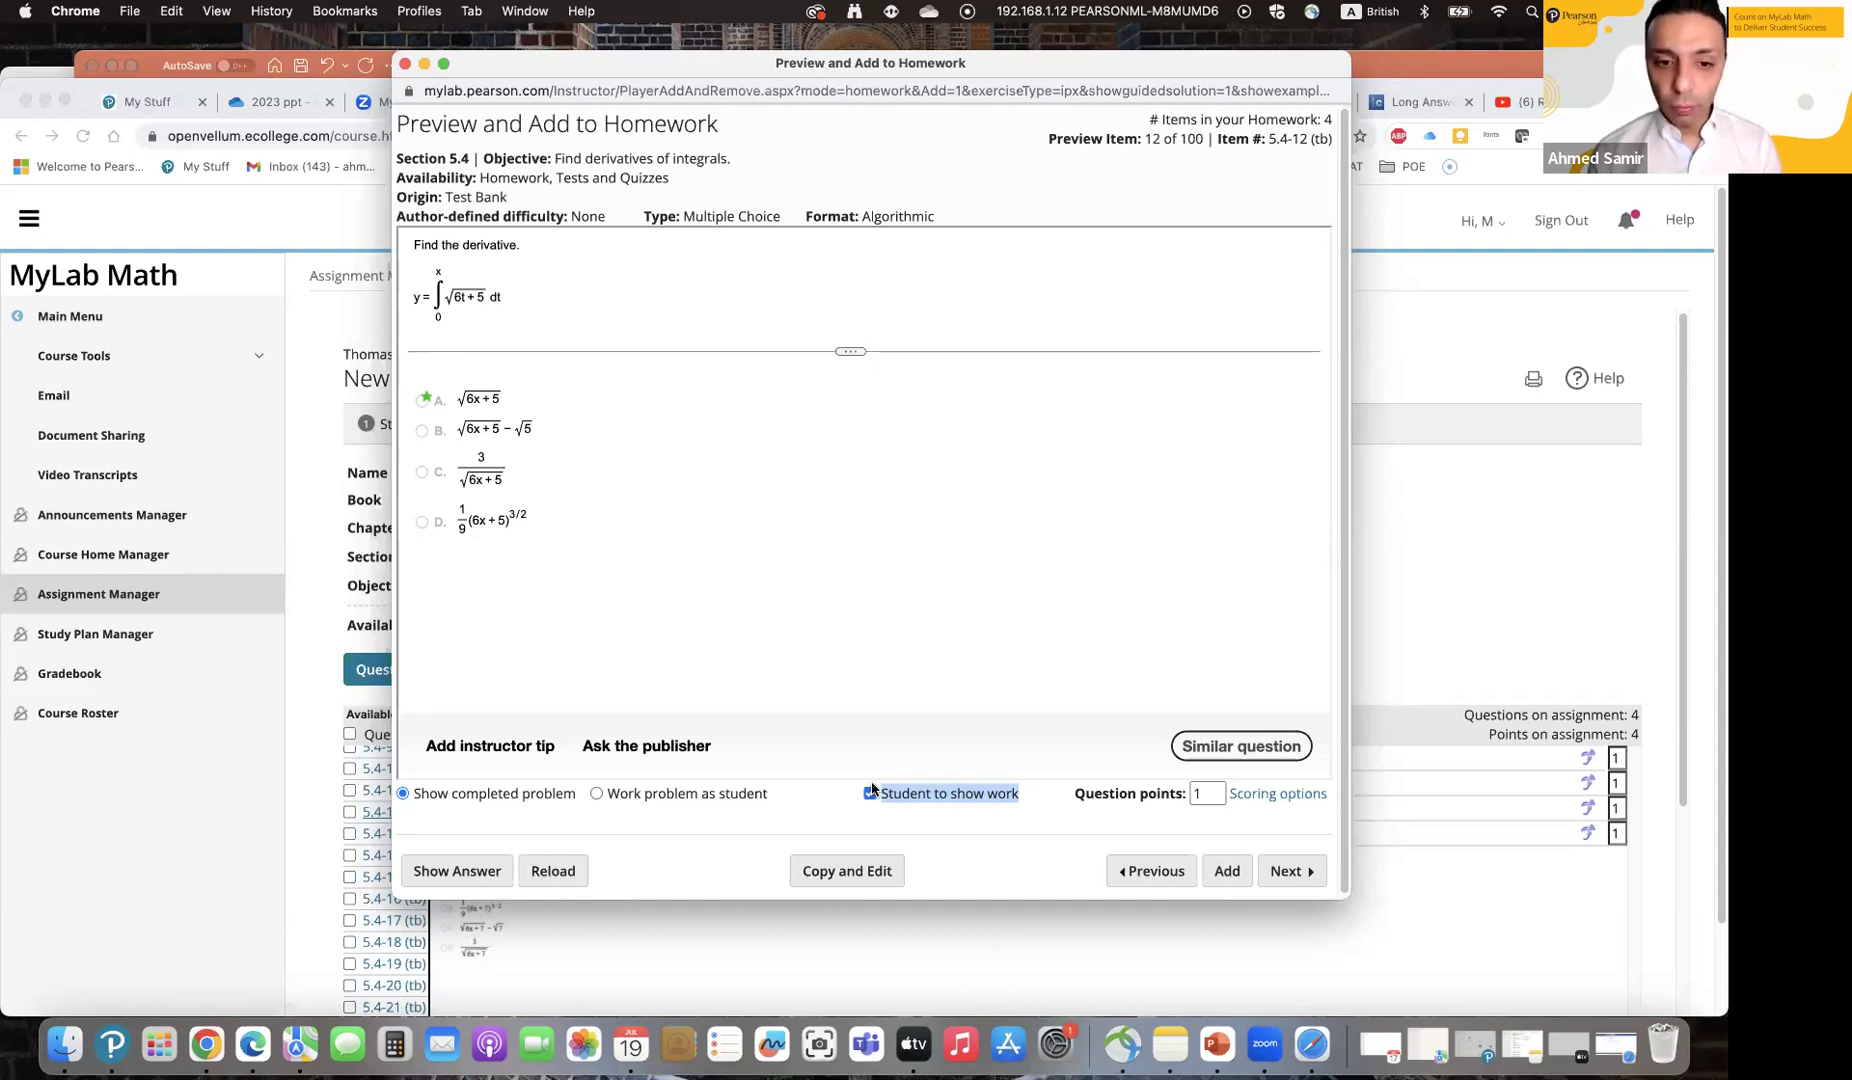
Step: Add question 5.4-12 to the homework, then open an editable copy of question 5.4-13 in Pearson Custom Question Builder
click(1226, 871)
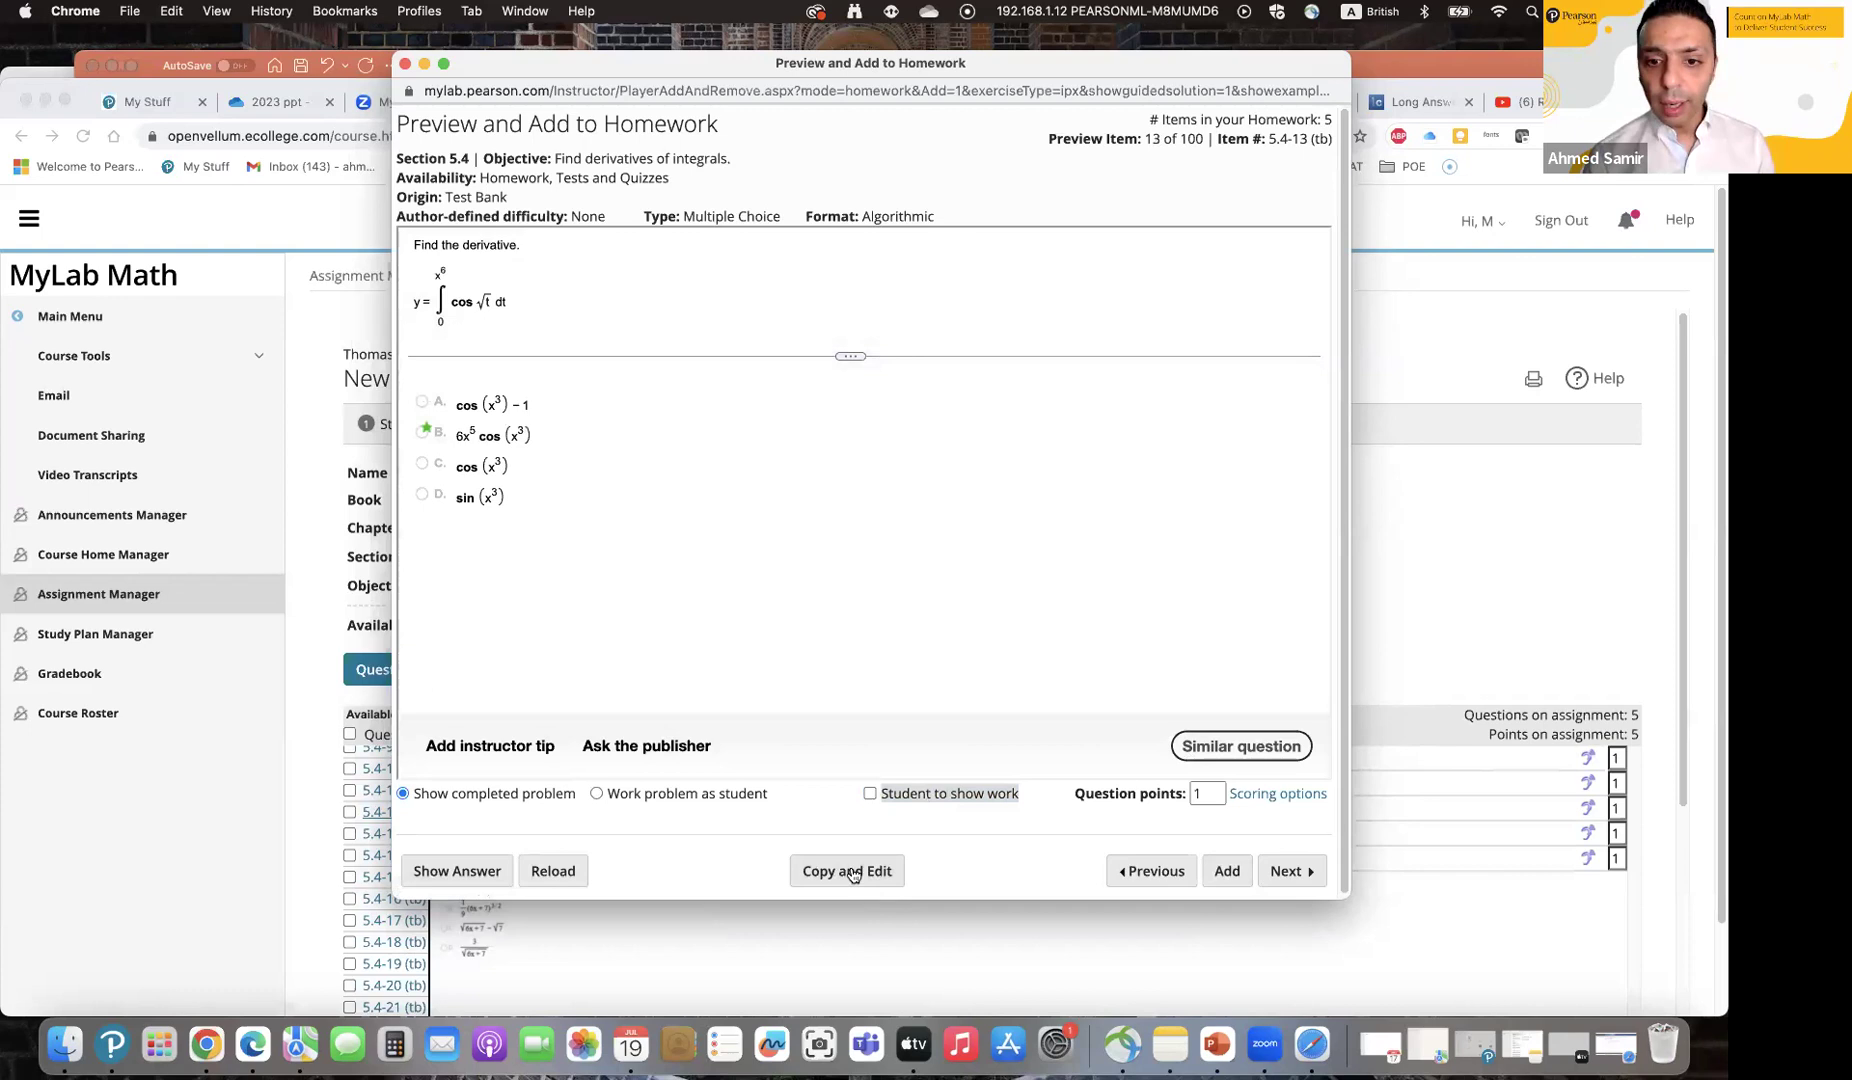
click(850, 872)
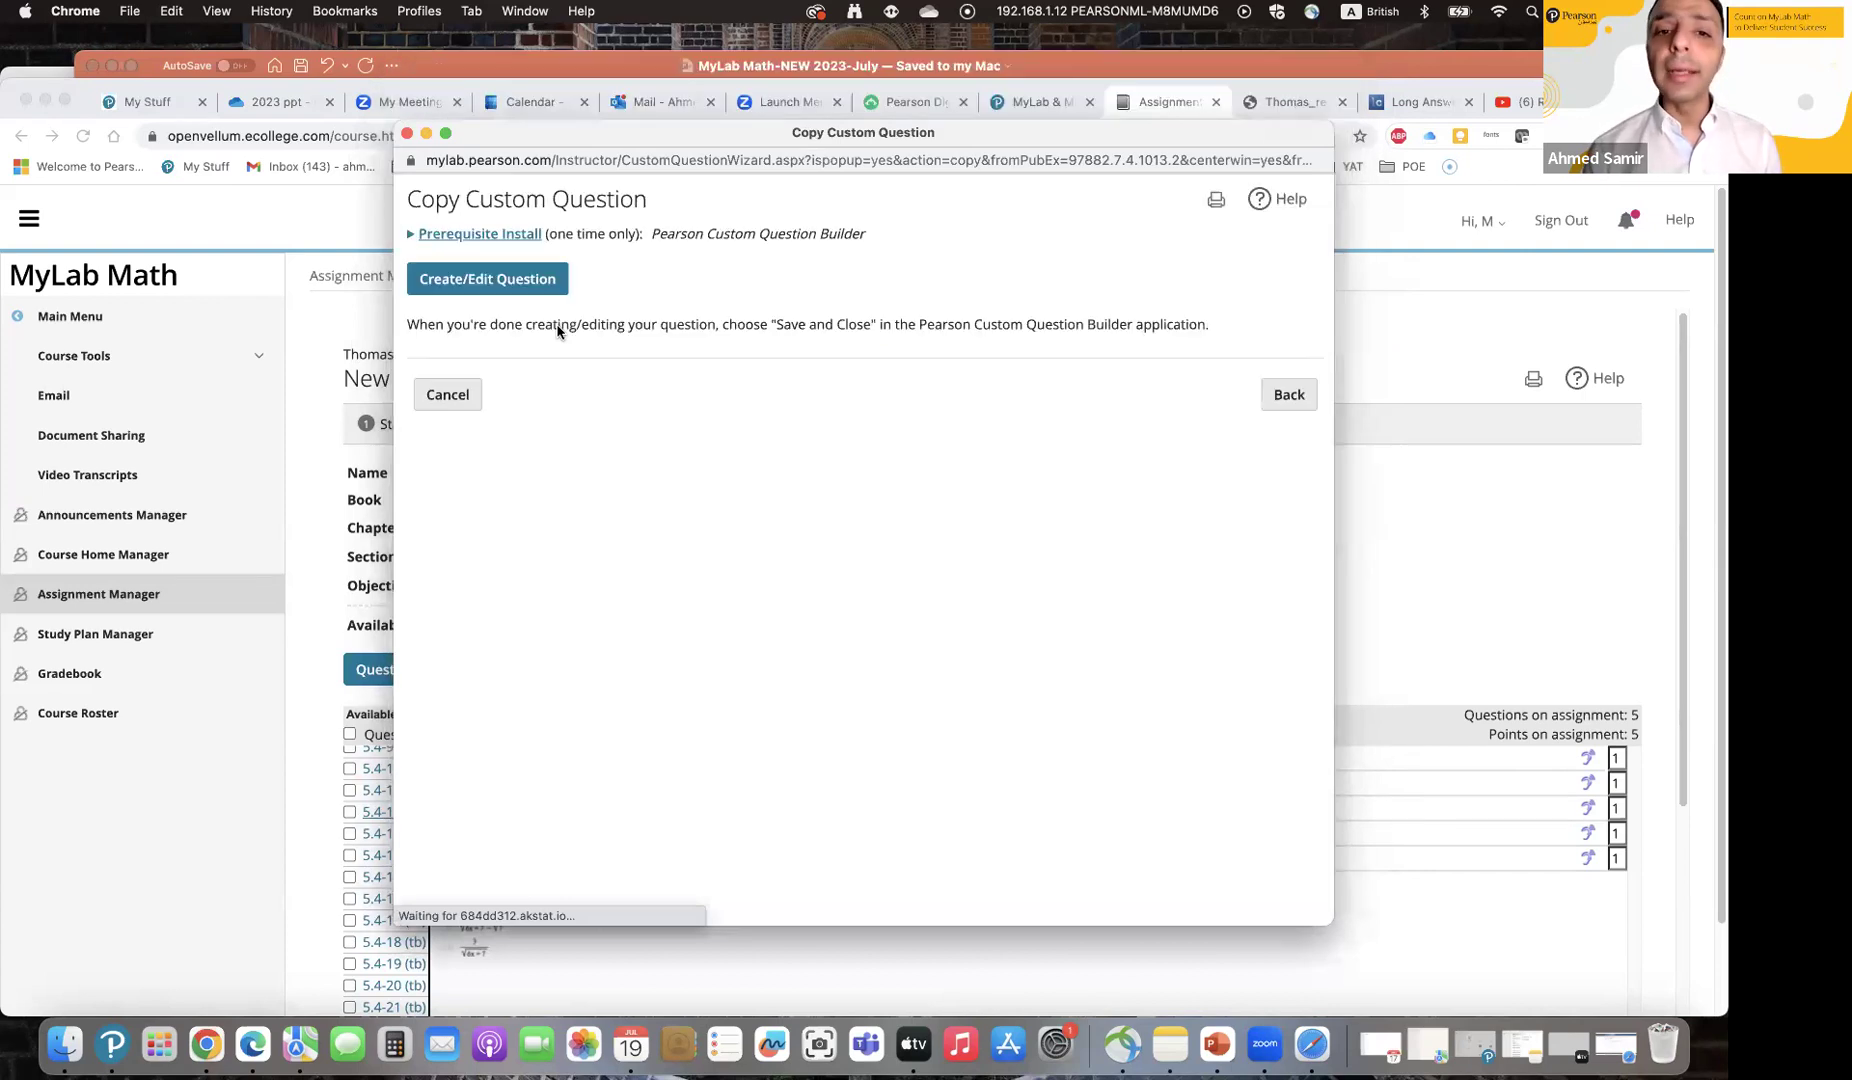
click(480, 284)
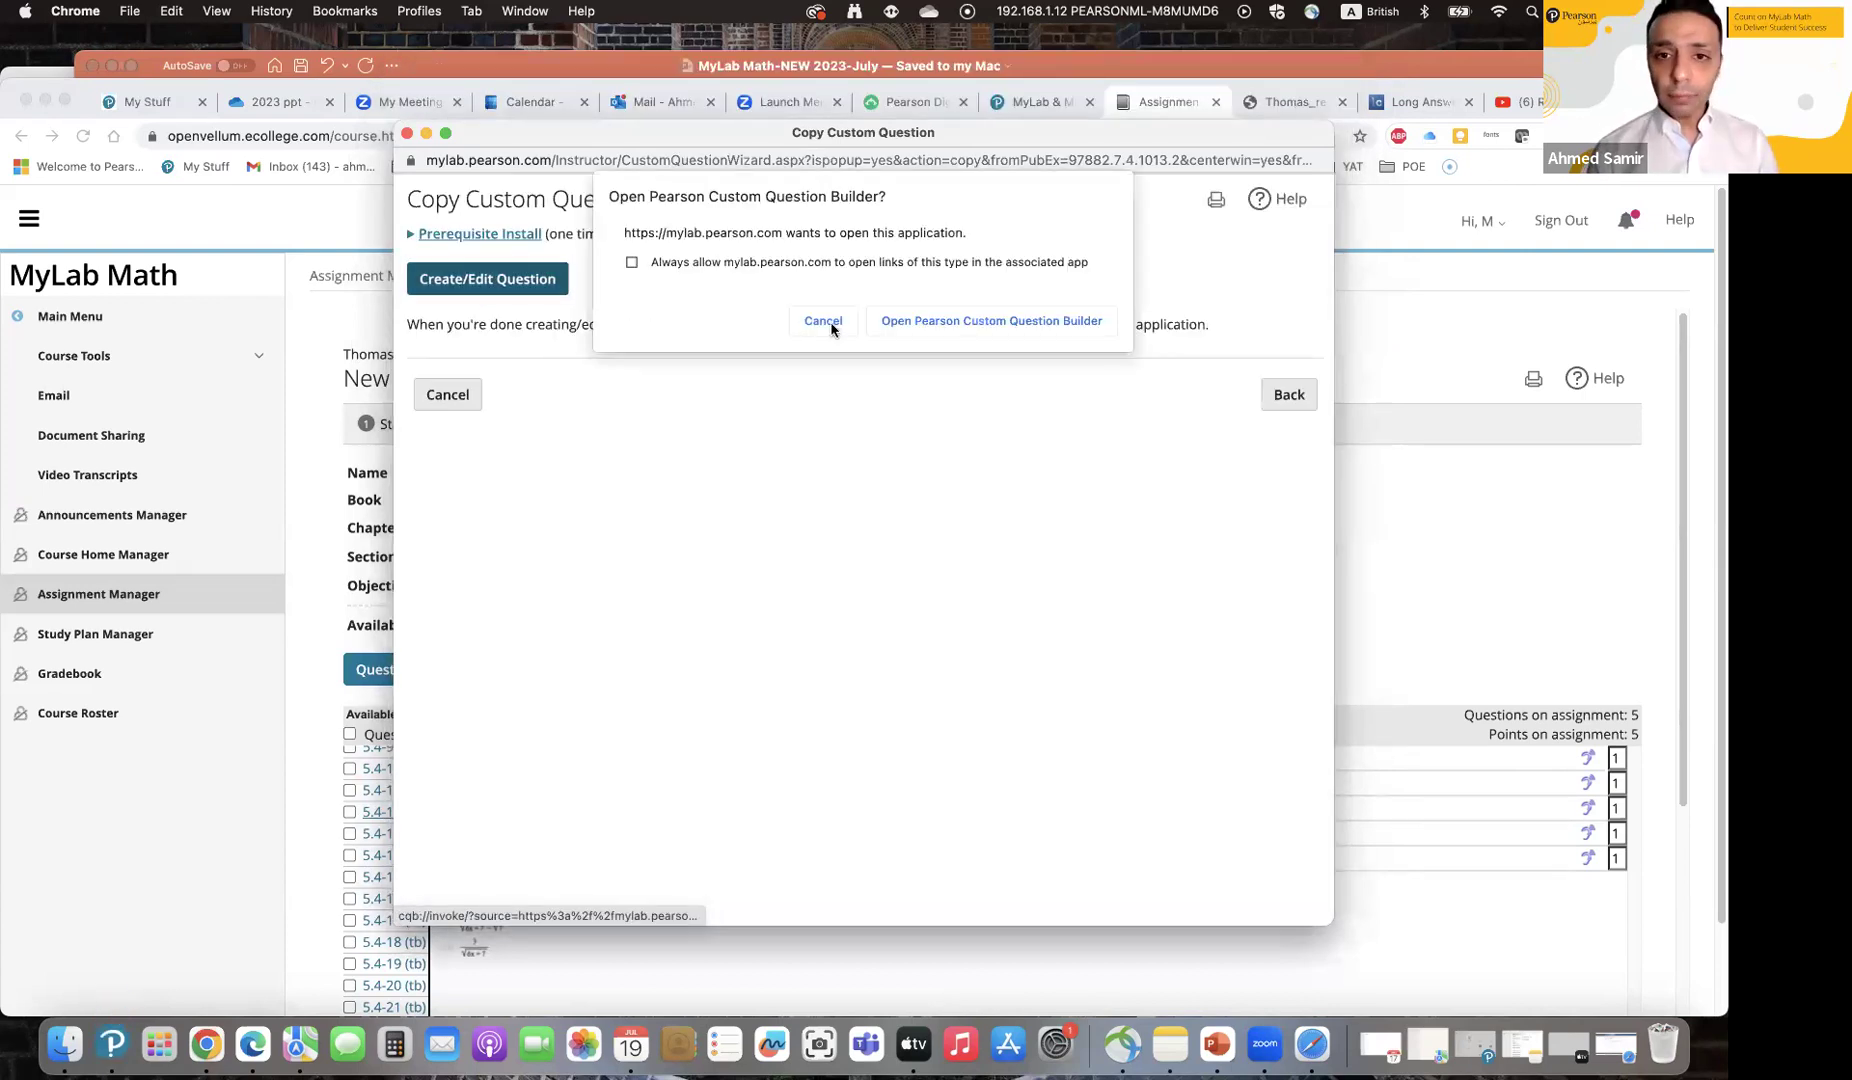
click(934, 320)
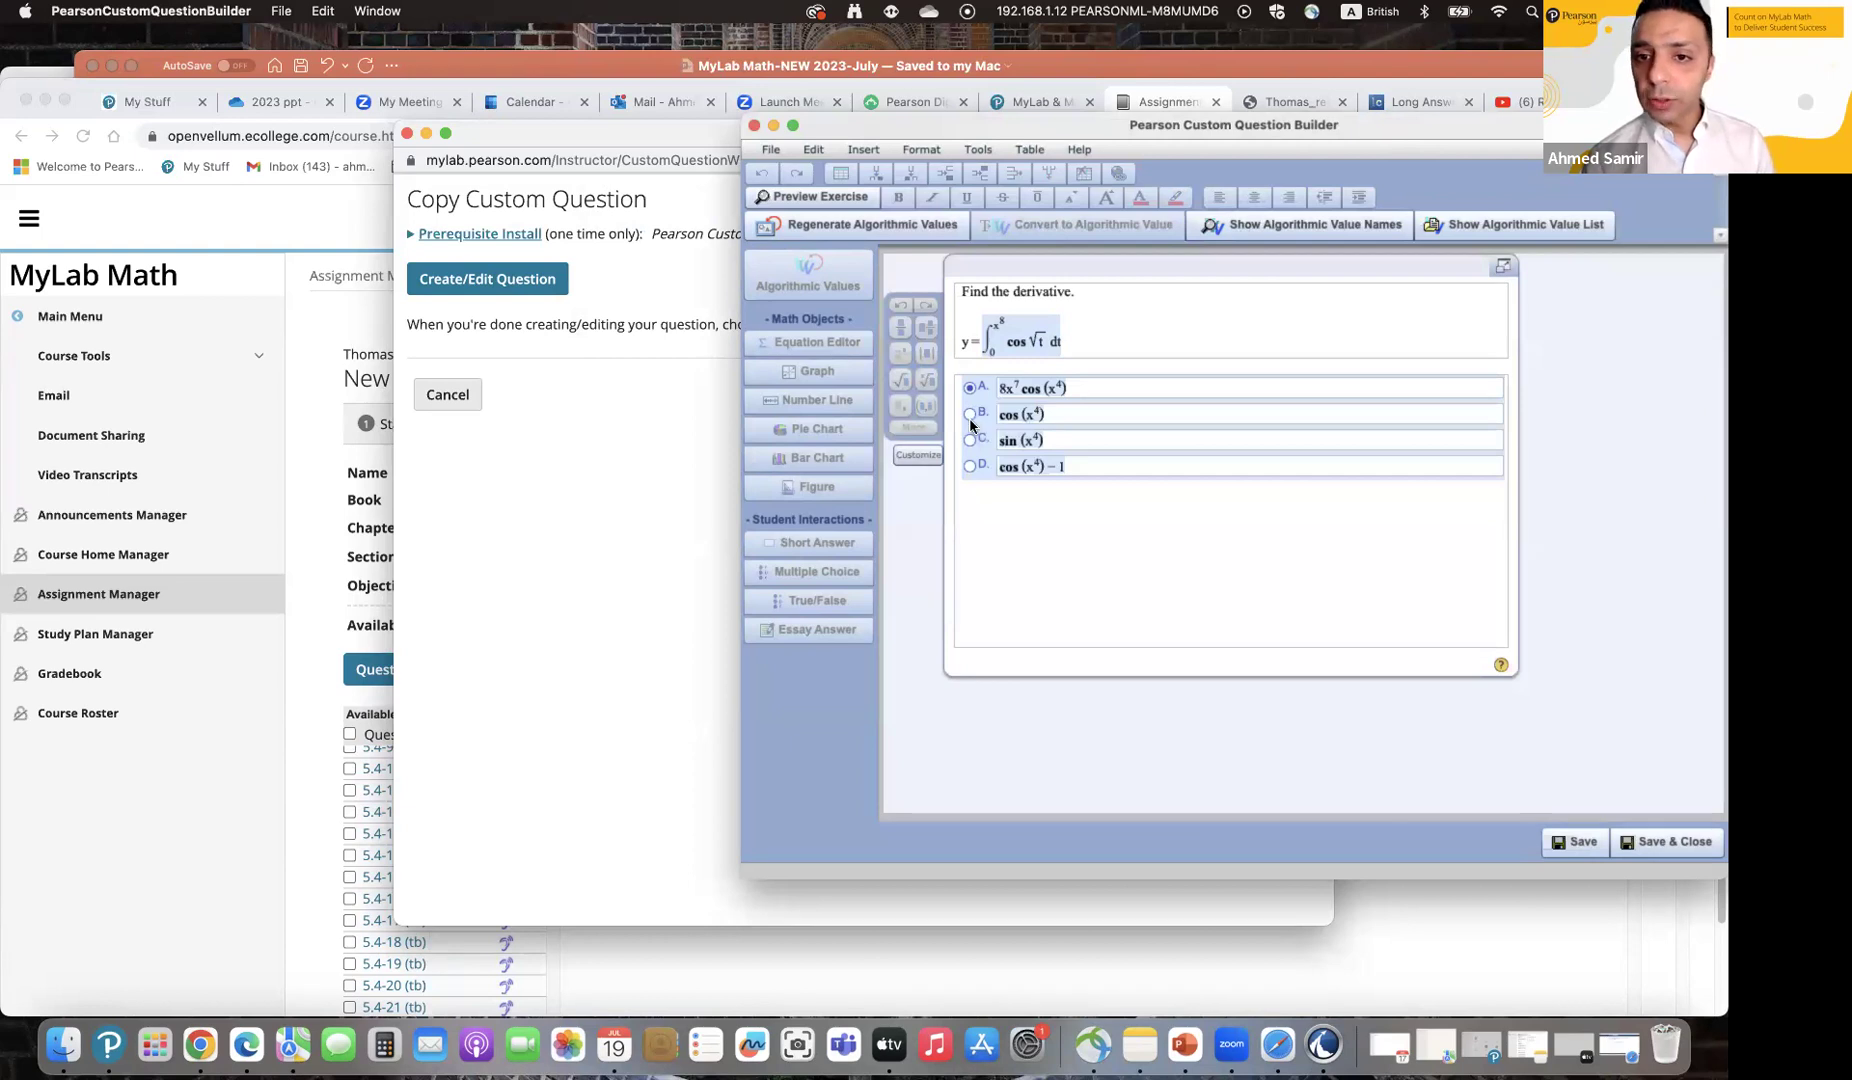
Step: Mark answer B as correct and append "a" to the integral expression, declining any dictation requests
click(1027, 336)
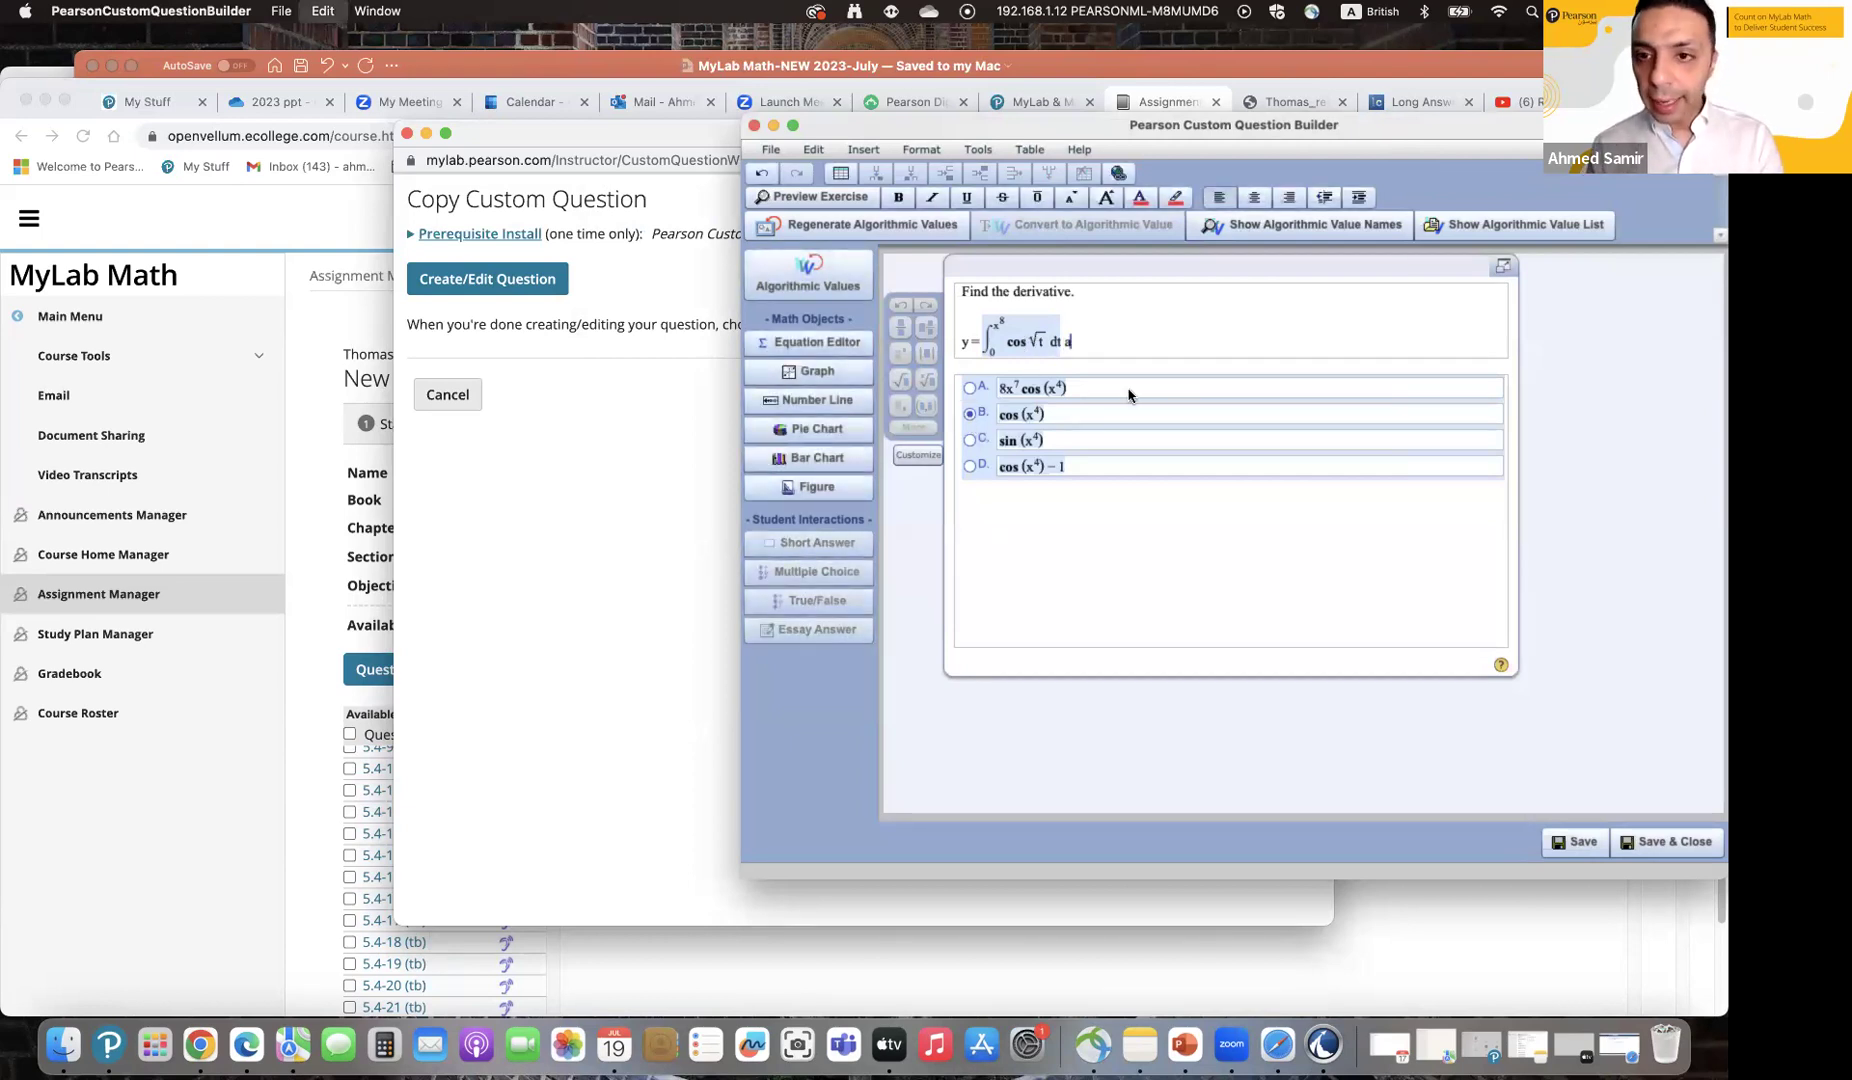
key(ctrl)
key(ctrl)
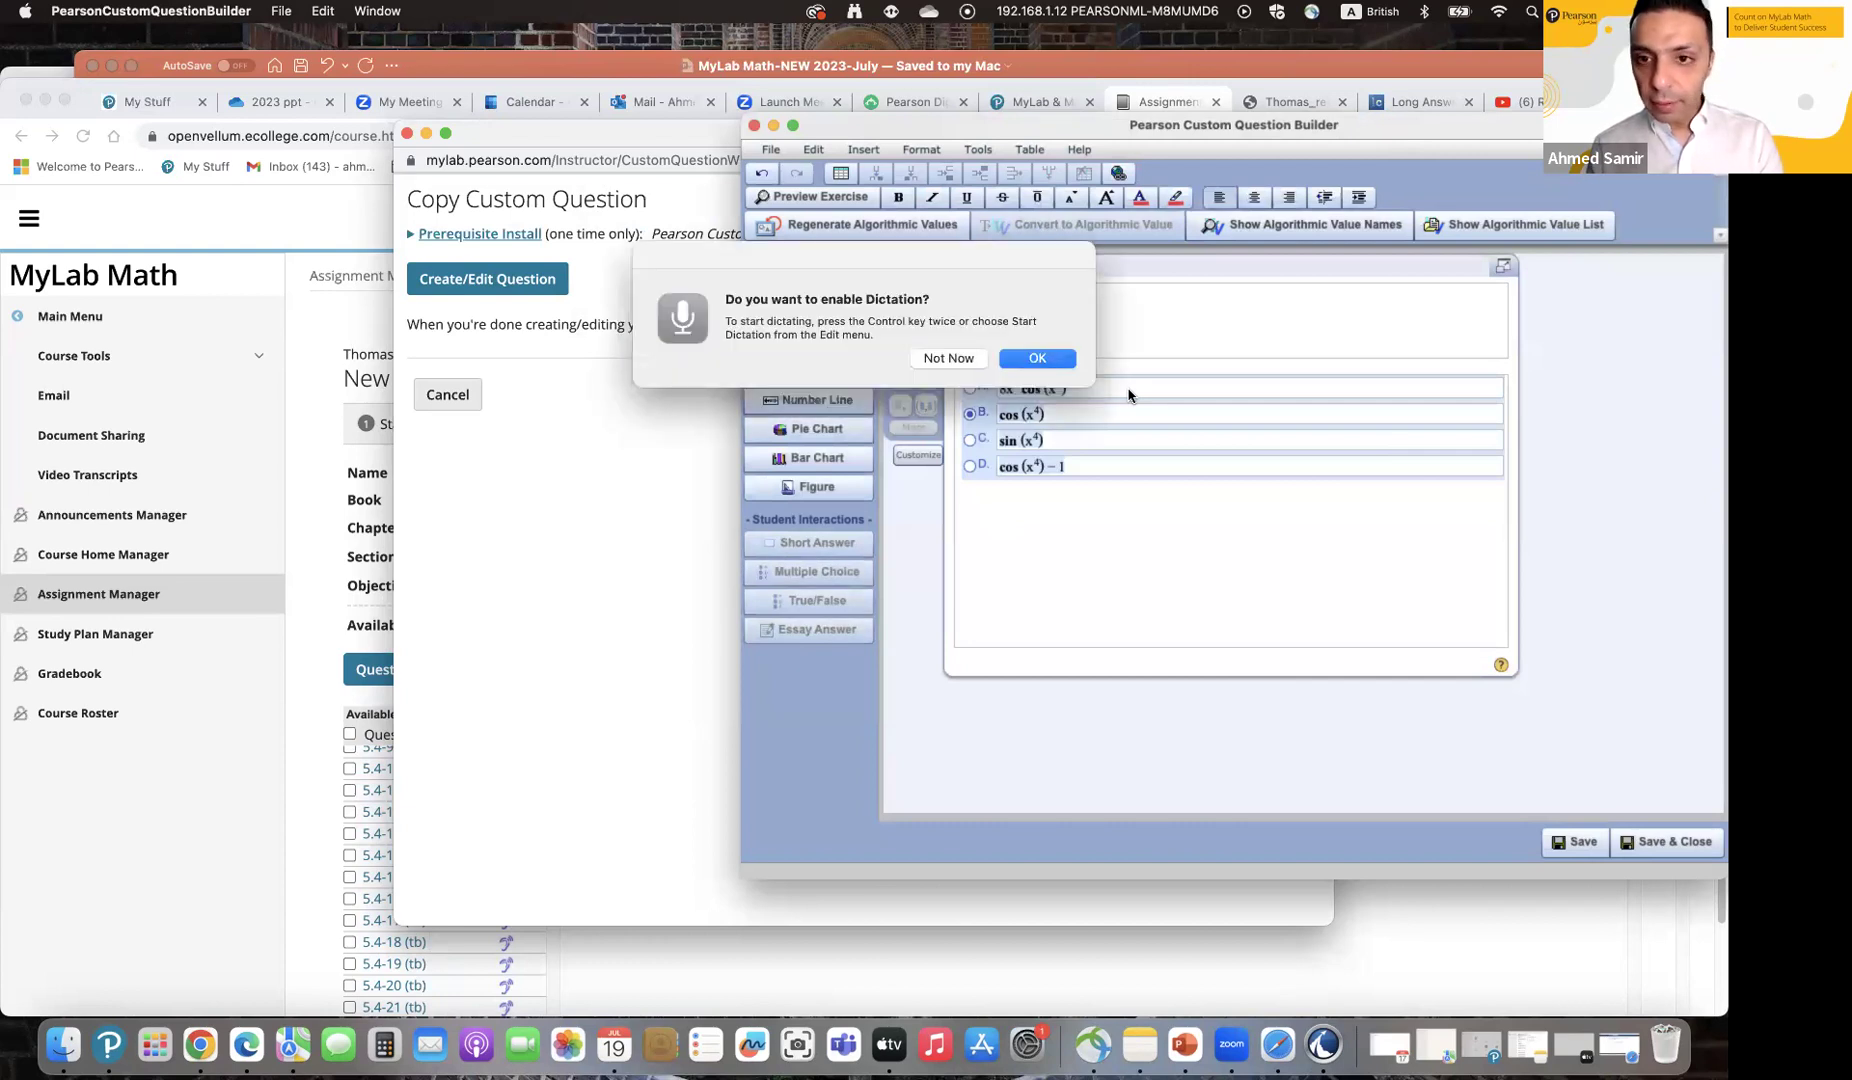
click(929, 358)
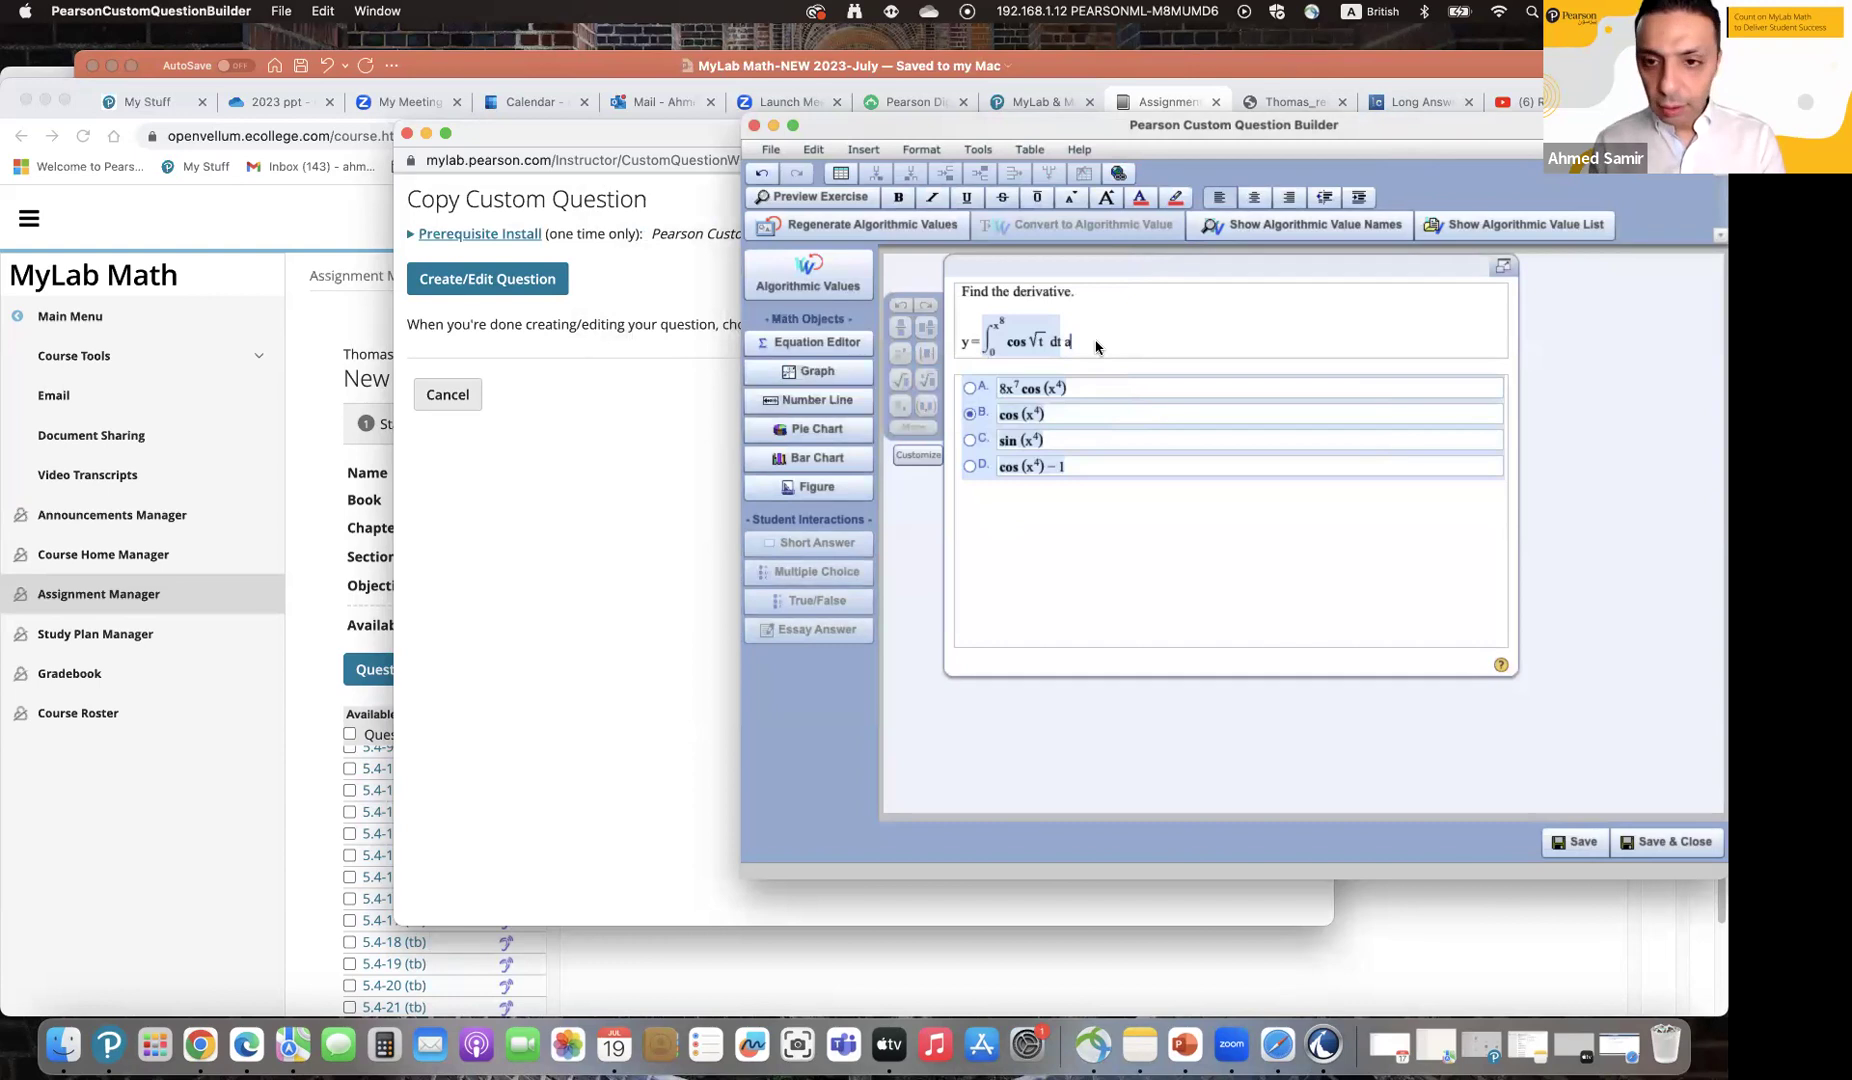
key(ctrl)
key(ctrl)
click(1072, 357)
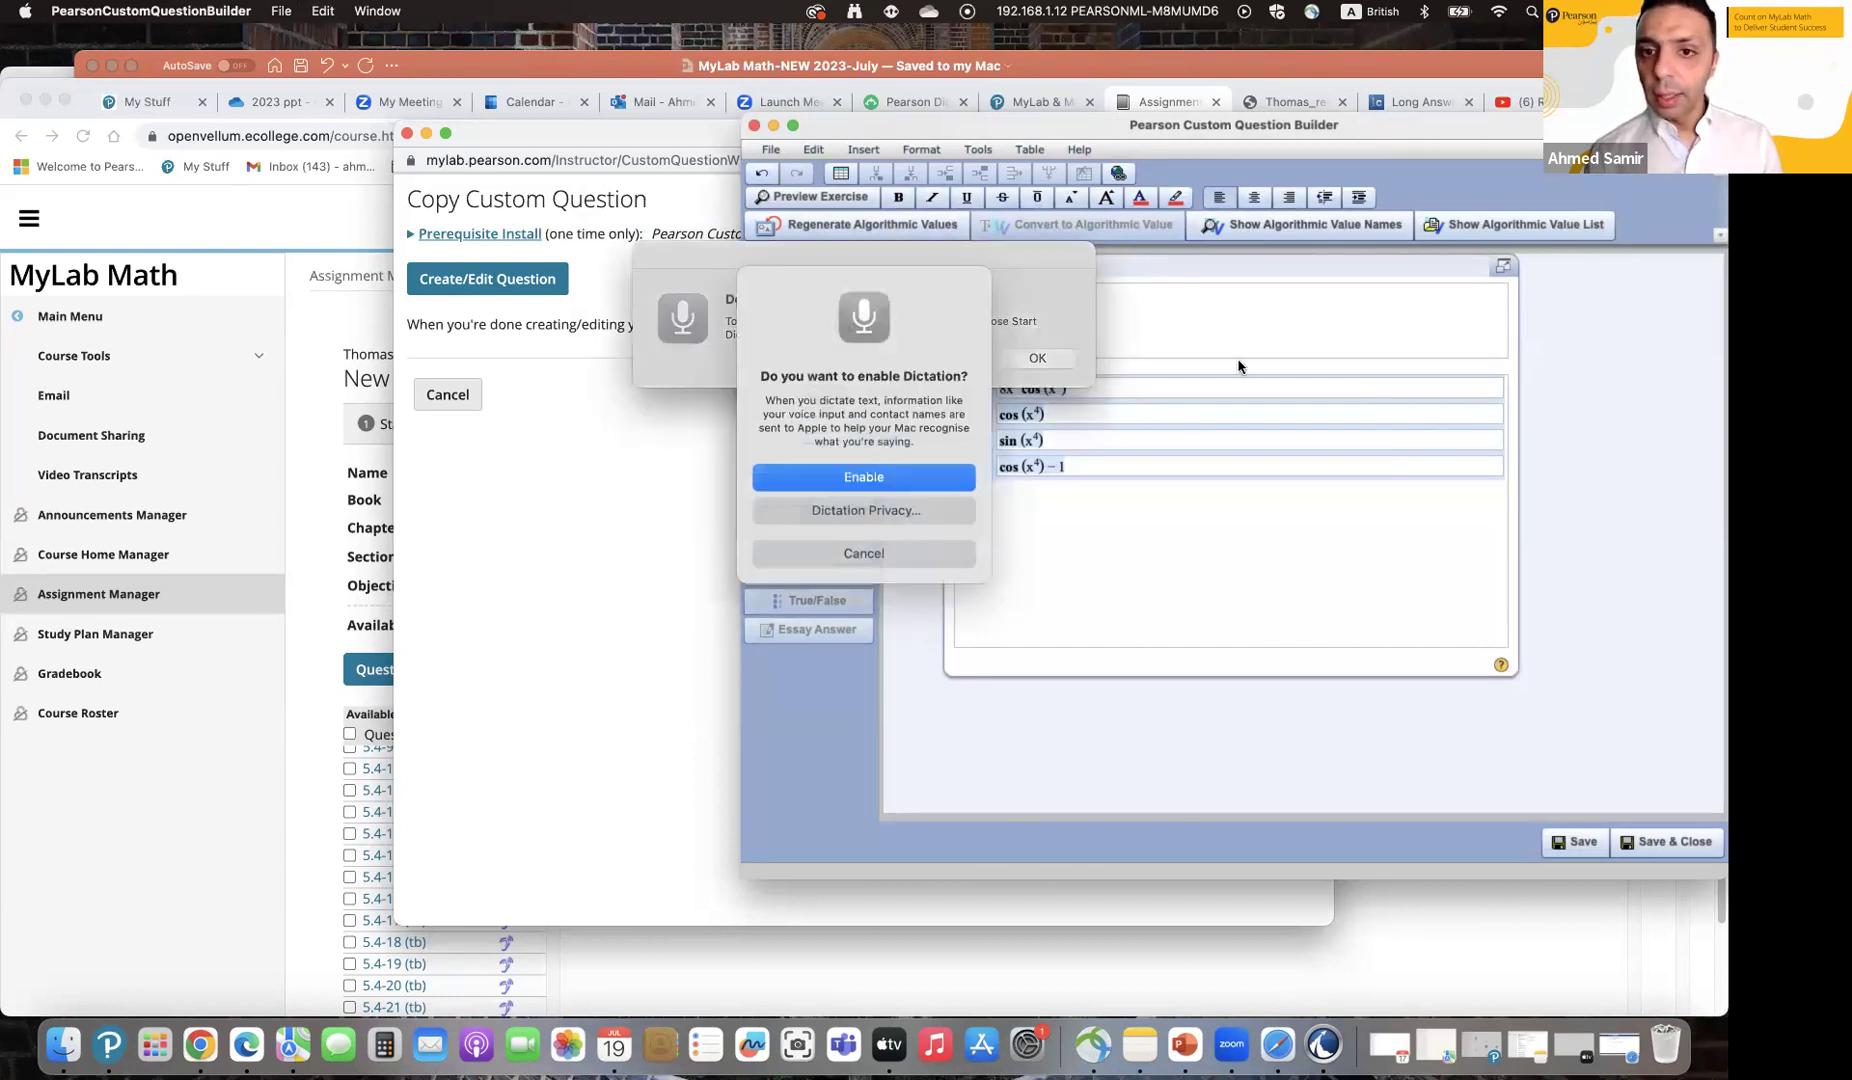
click(864, 550)
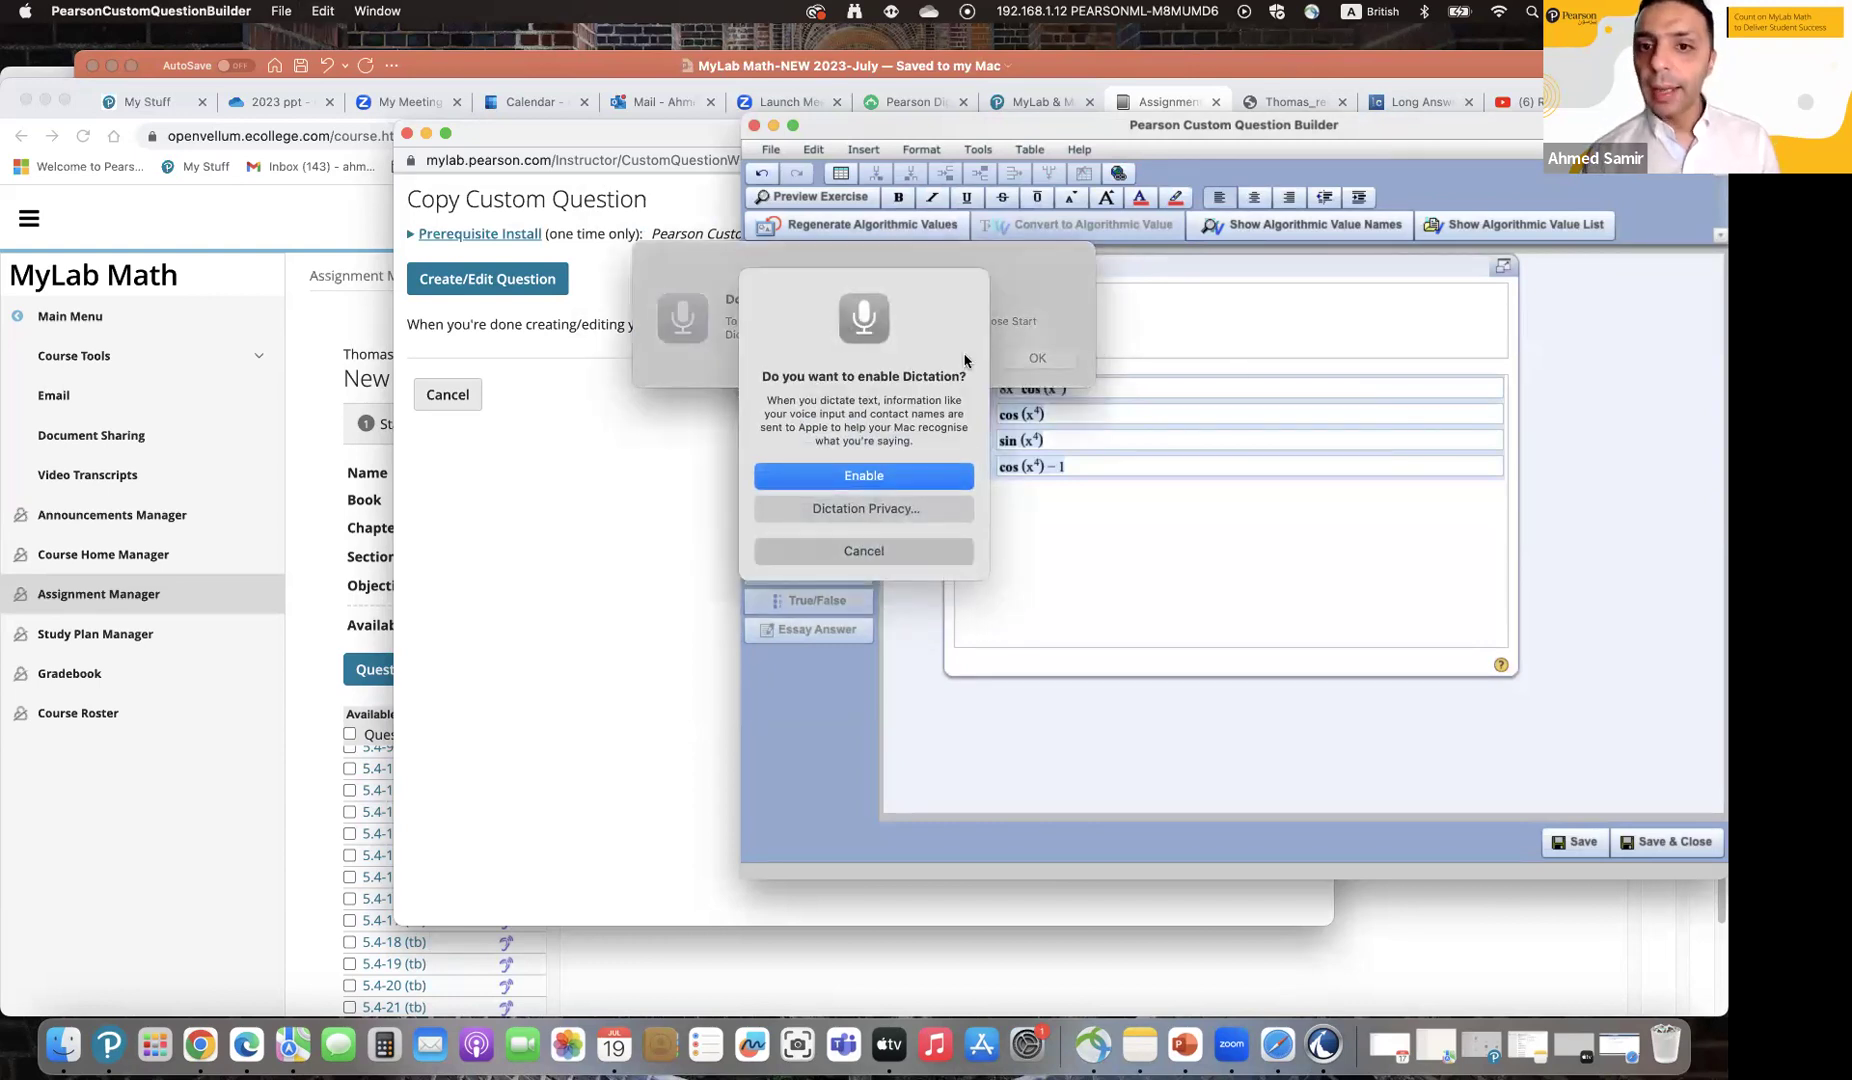
key(Escape)
Step: Review the question's algorithmic value list, close it, and show the algorithmic value names in the question
click(1515, 224)
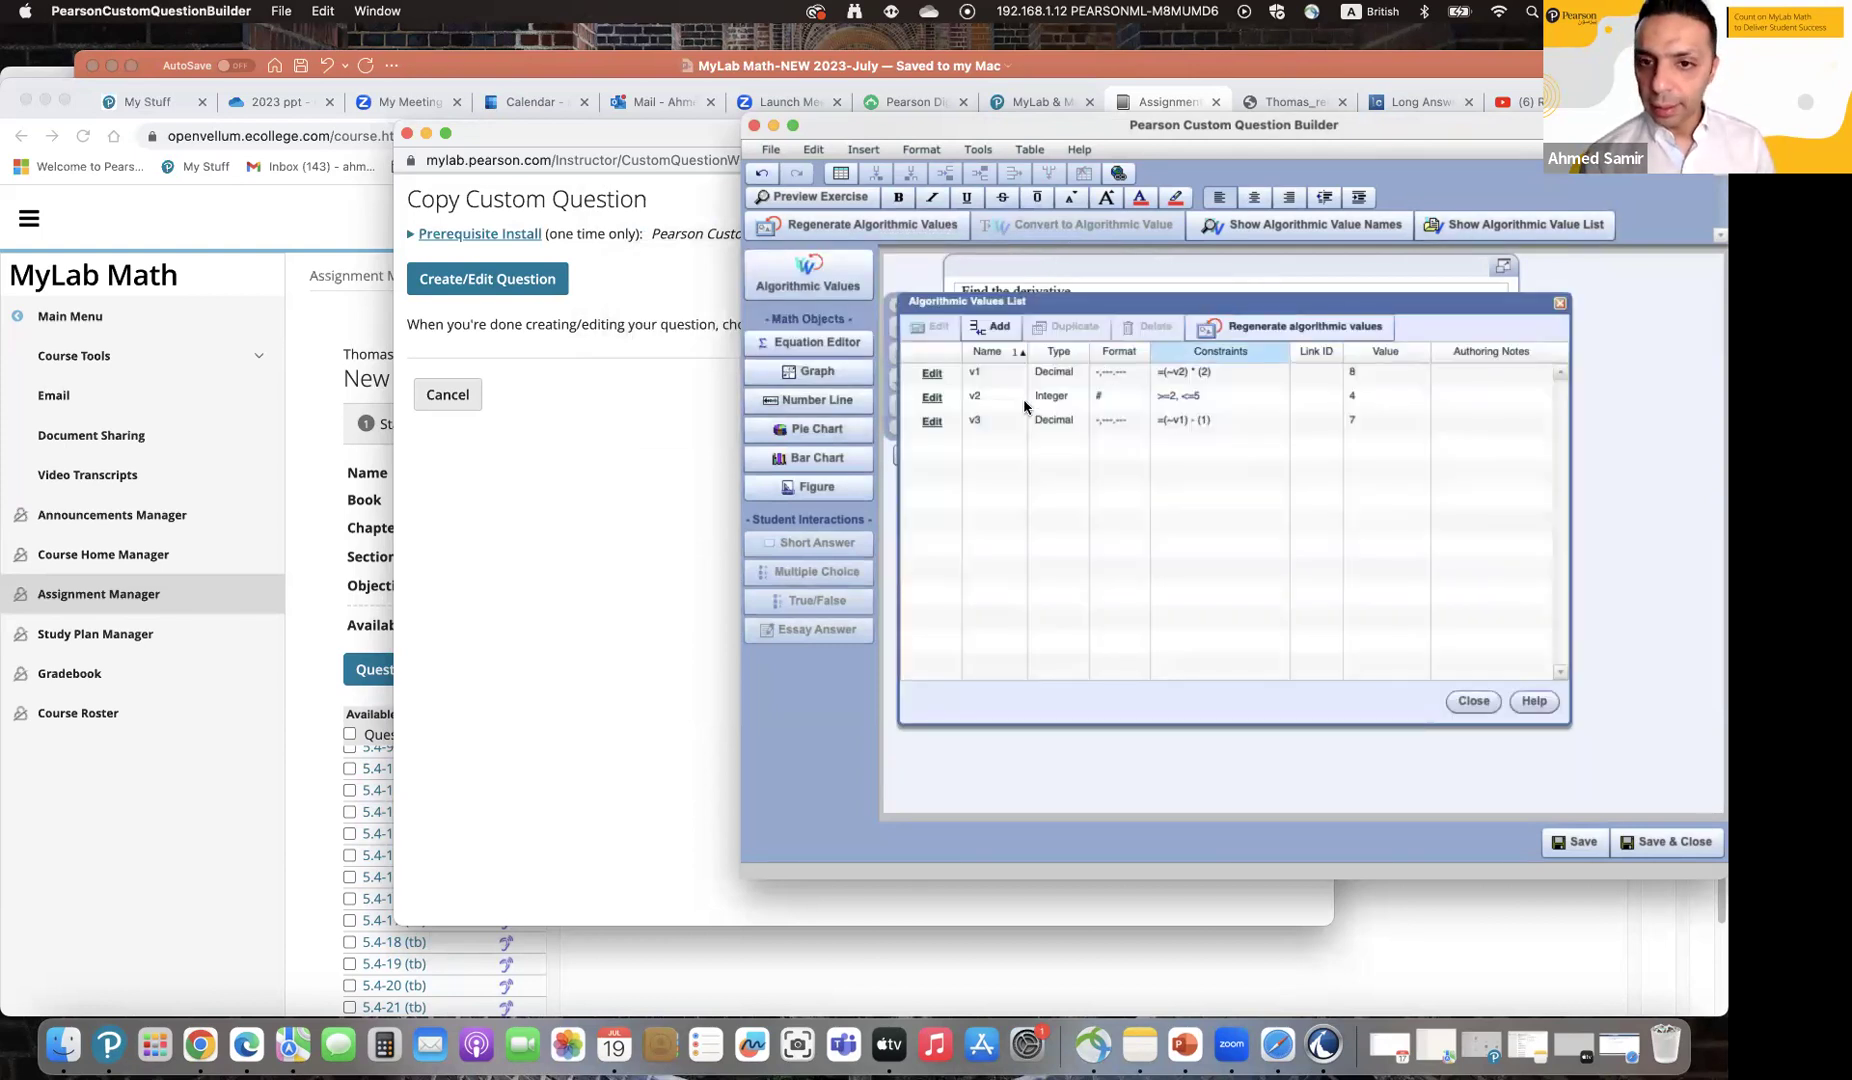
click(990, 397)
click(1560, 302)
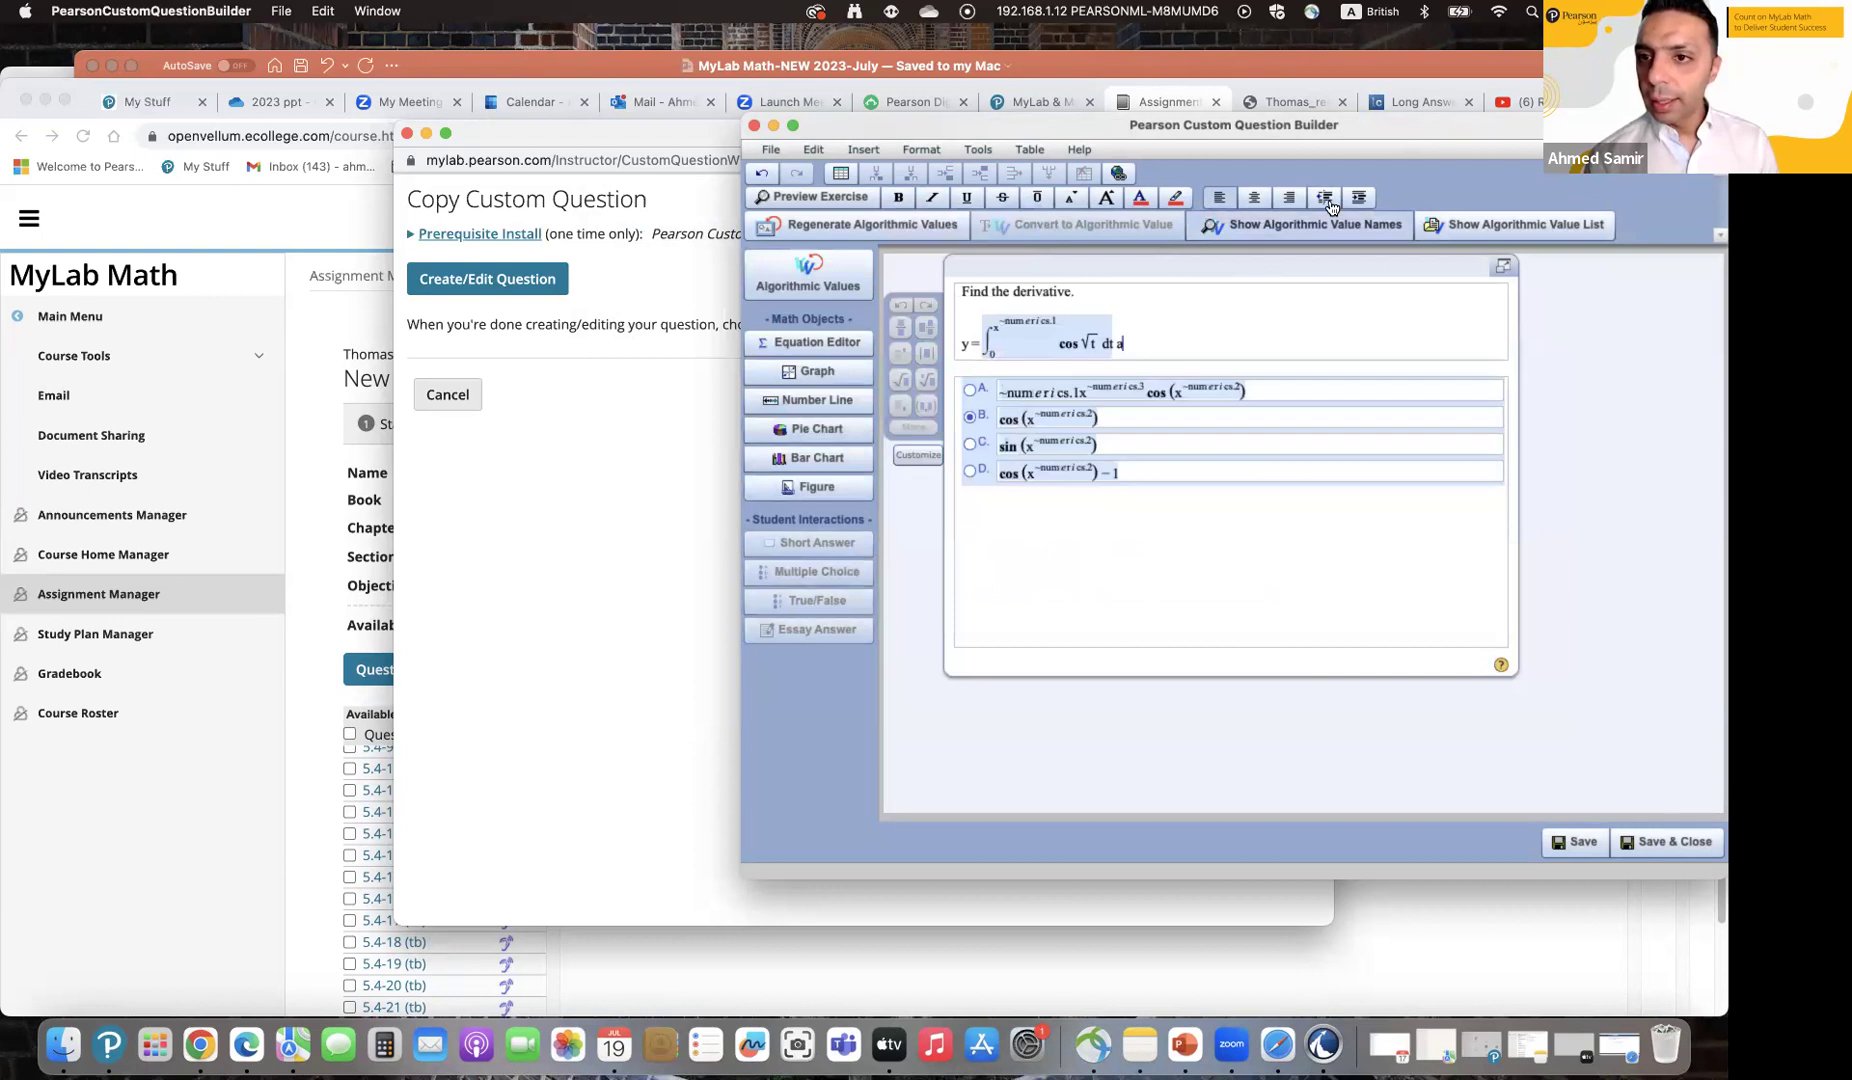
click(1288, 228)
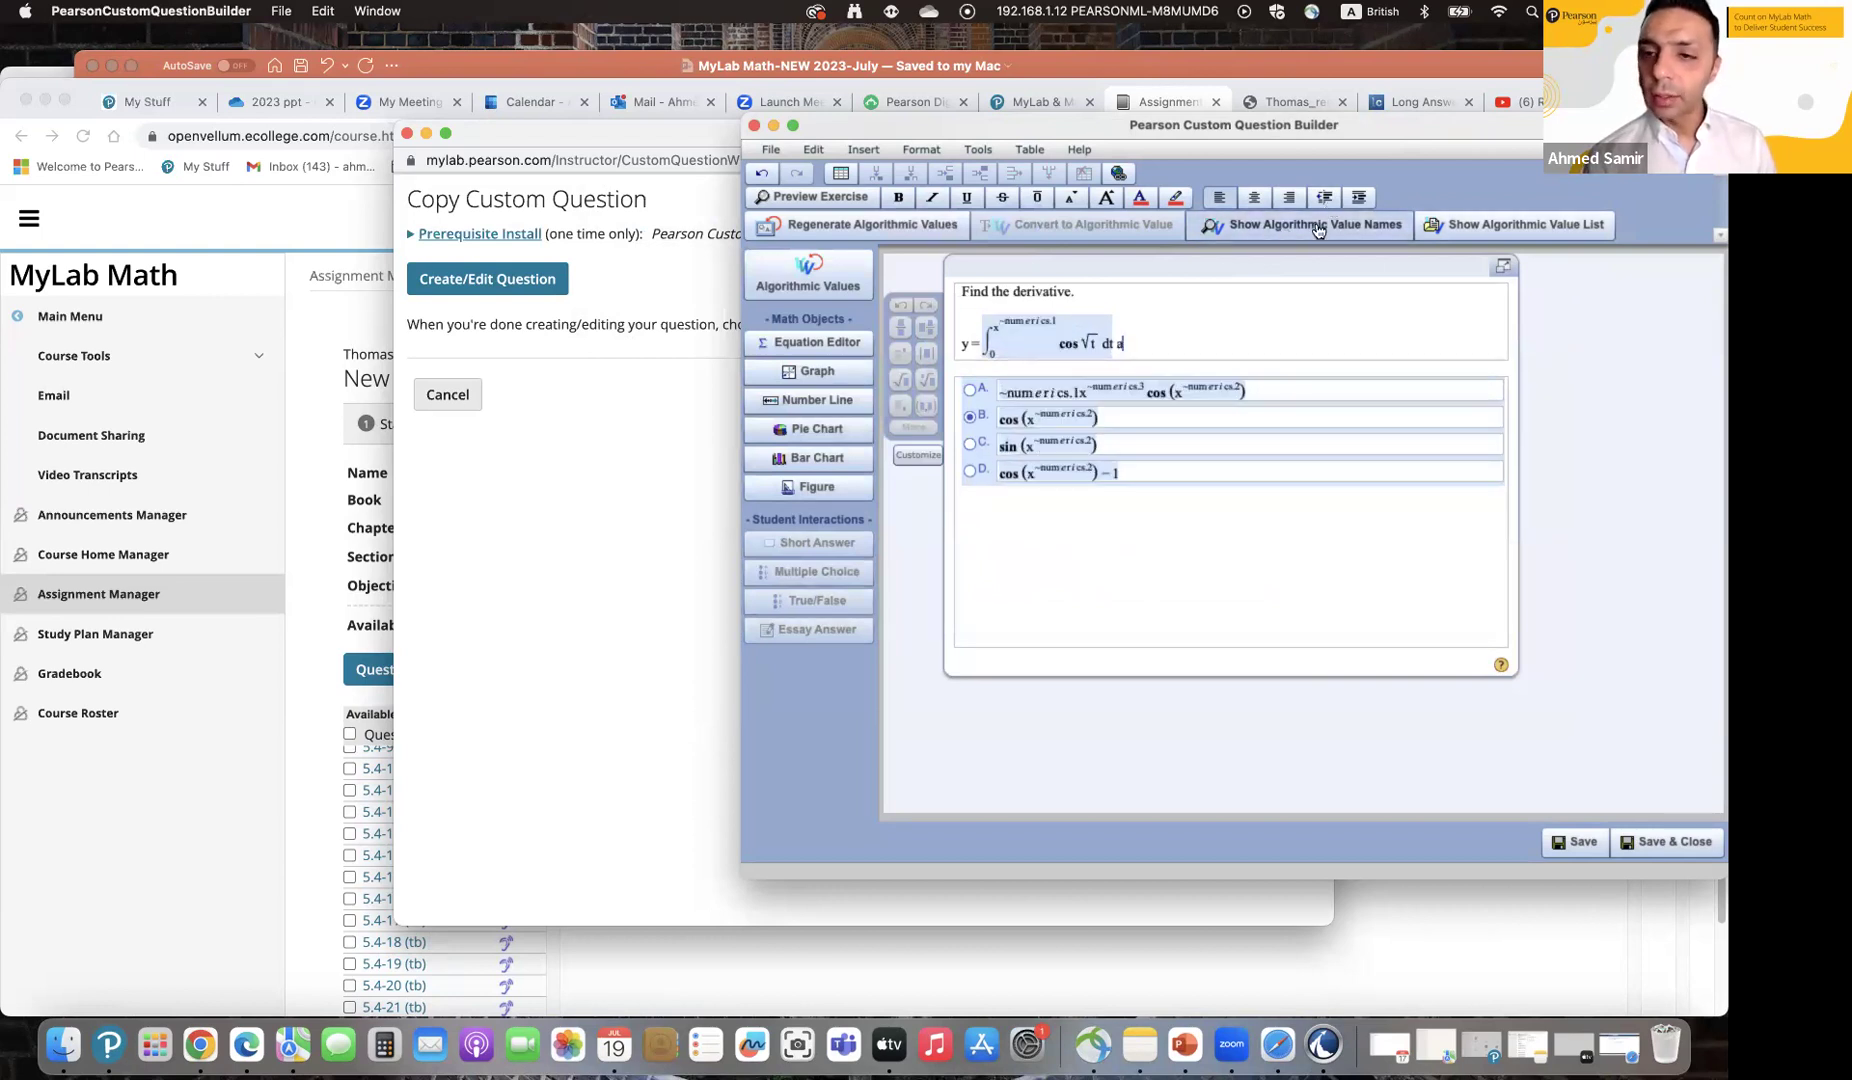
Step: Look at the graph editor's general and Y-axis settings, and close it without inserting a graph
click(792, 371)
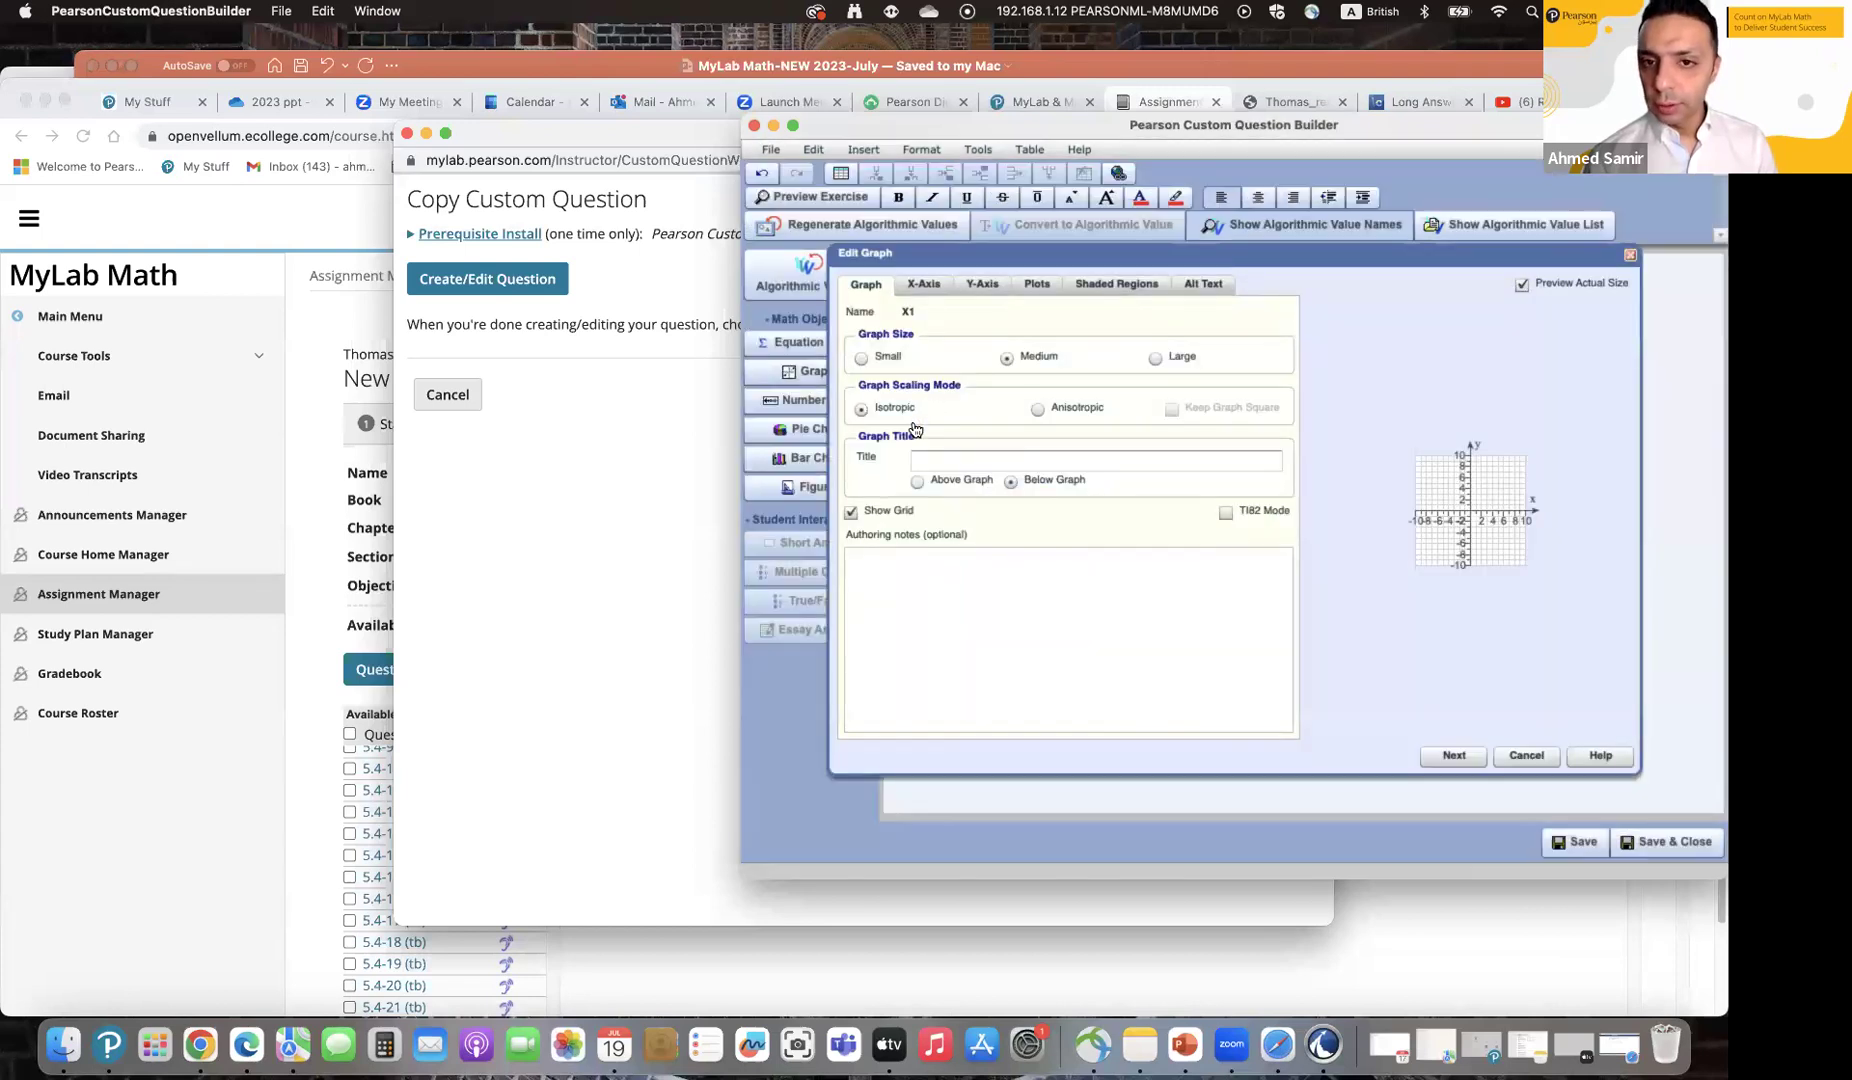
click(965, 292)
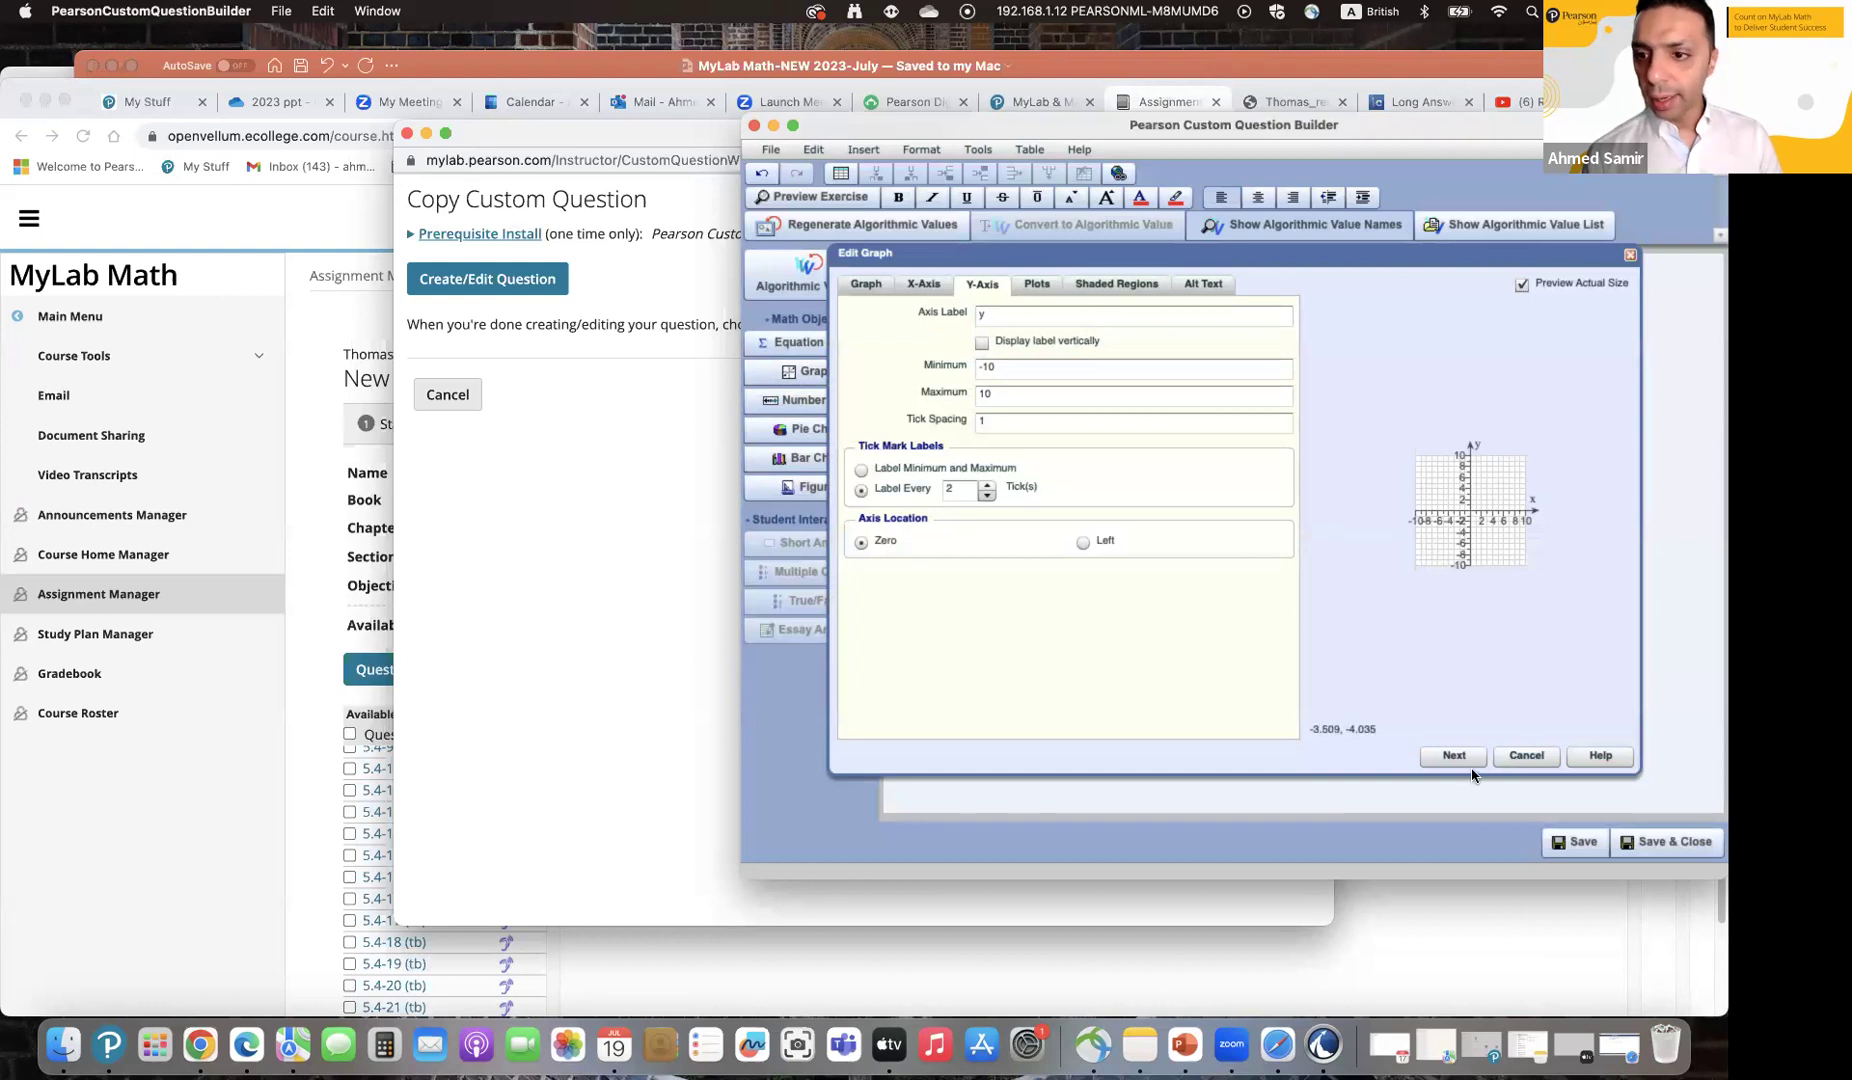
click(1629, 259)
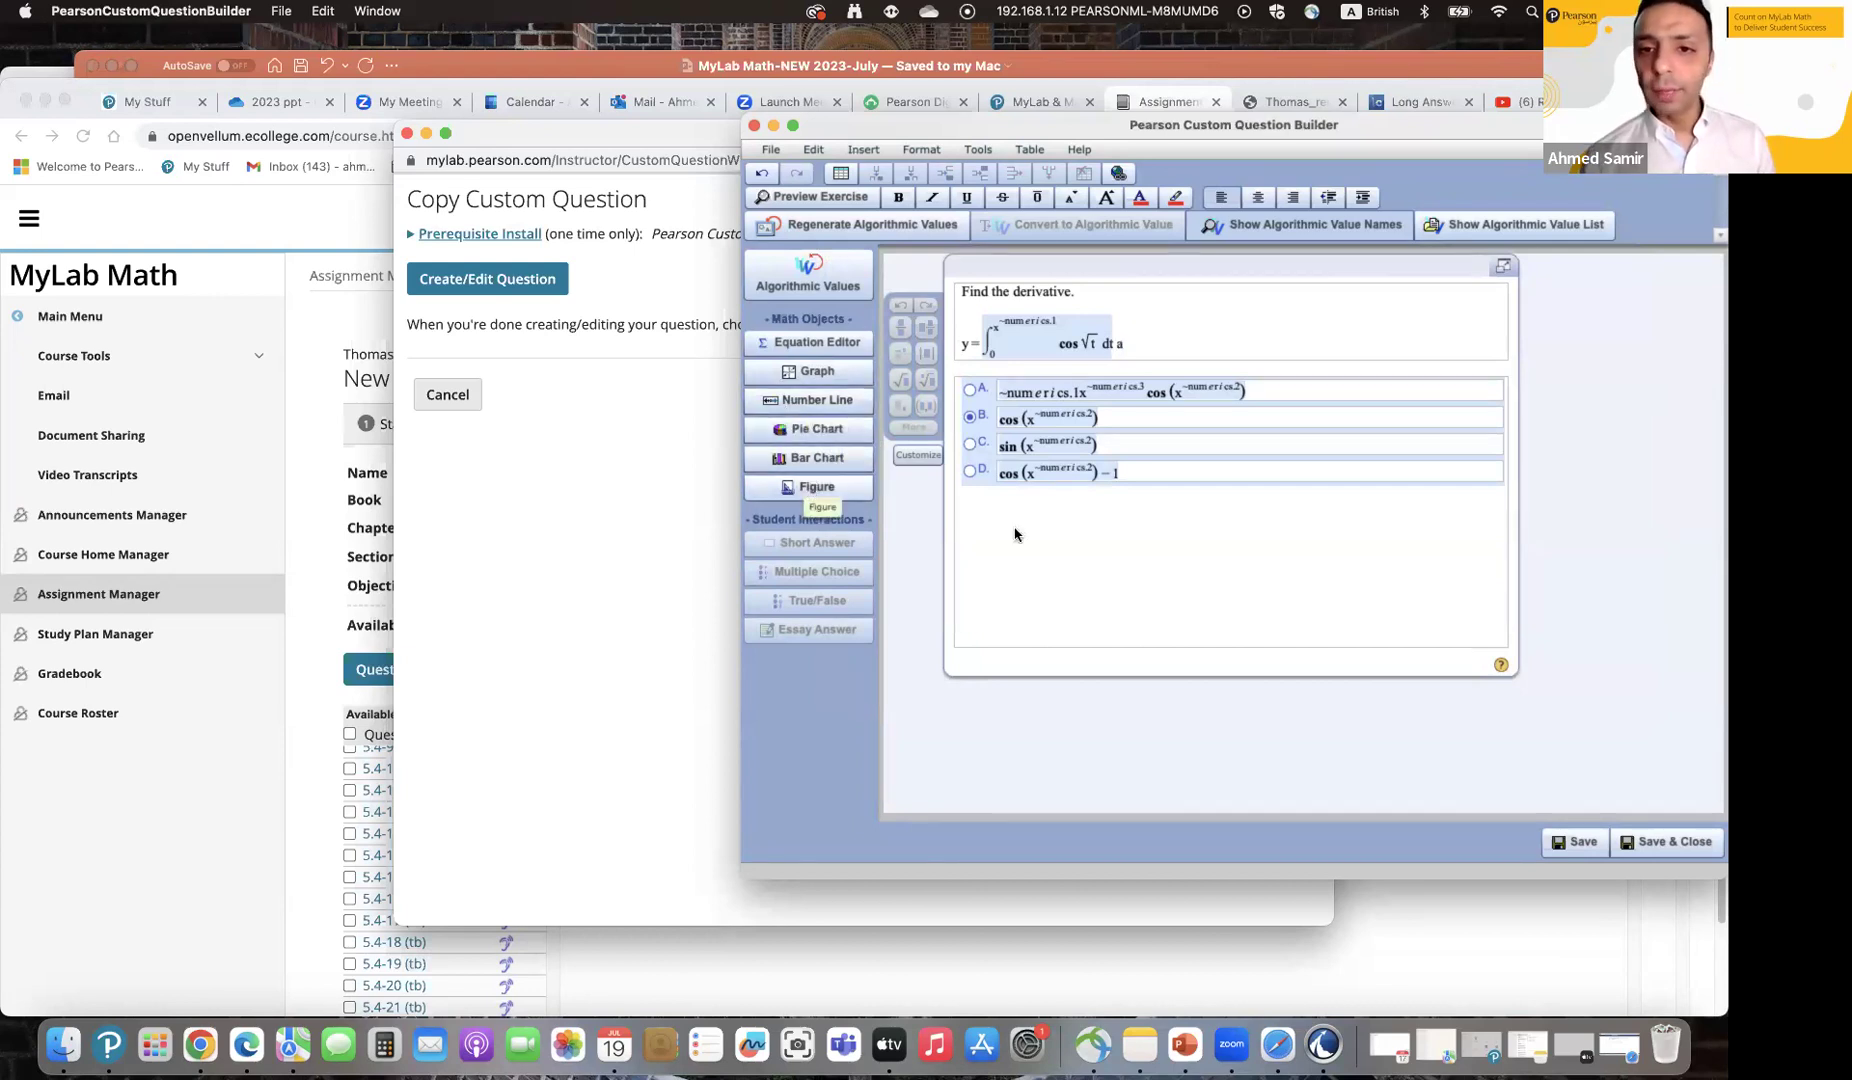
Step: Select the integral expression, save and close the custom question, and enter CU3 as its name in the settings
click(1091, 344)
click(1058, 349)
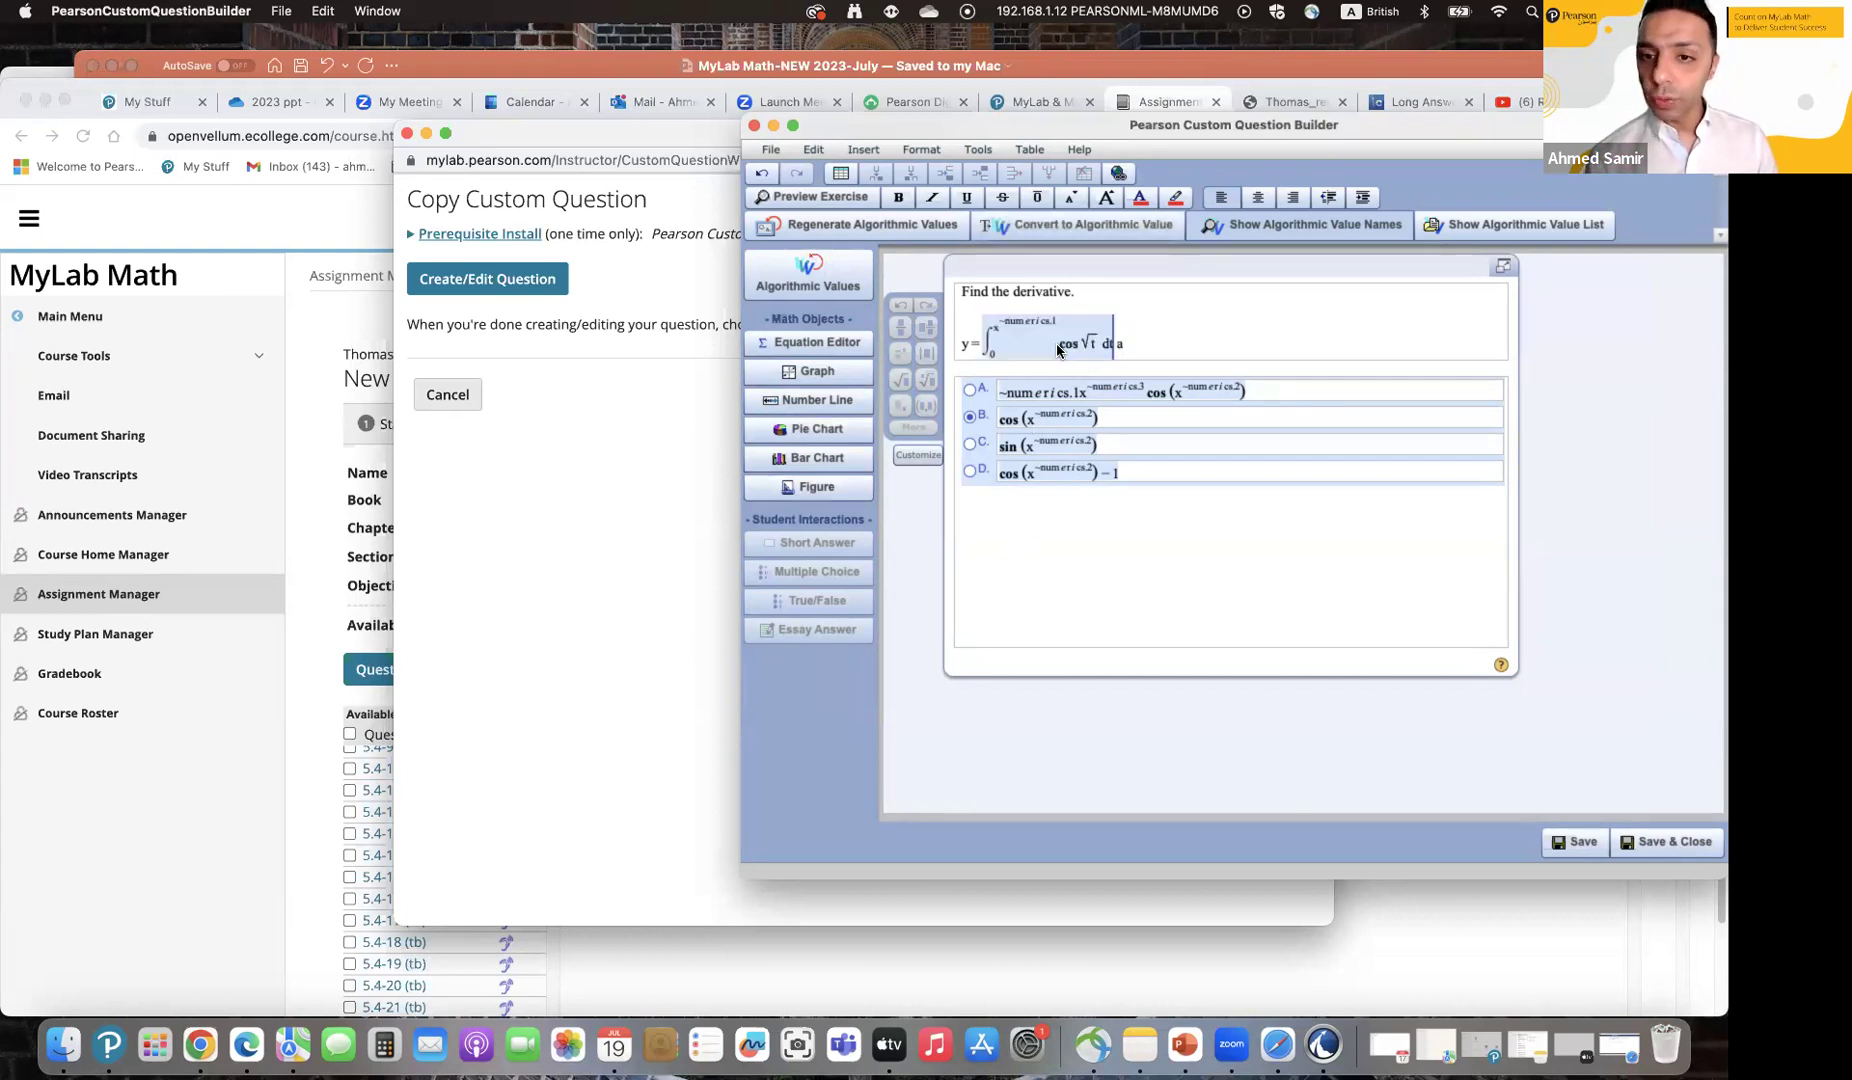
click(1652, 843)
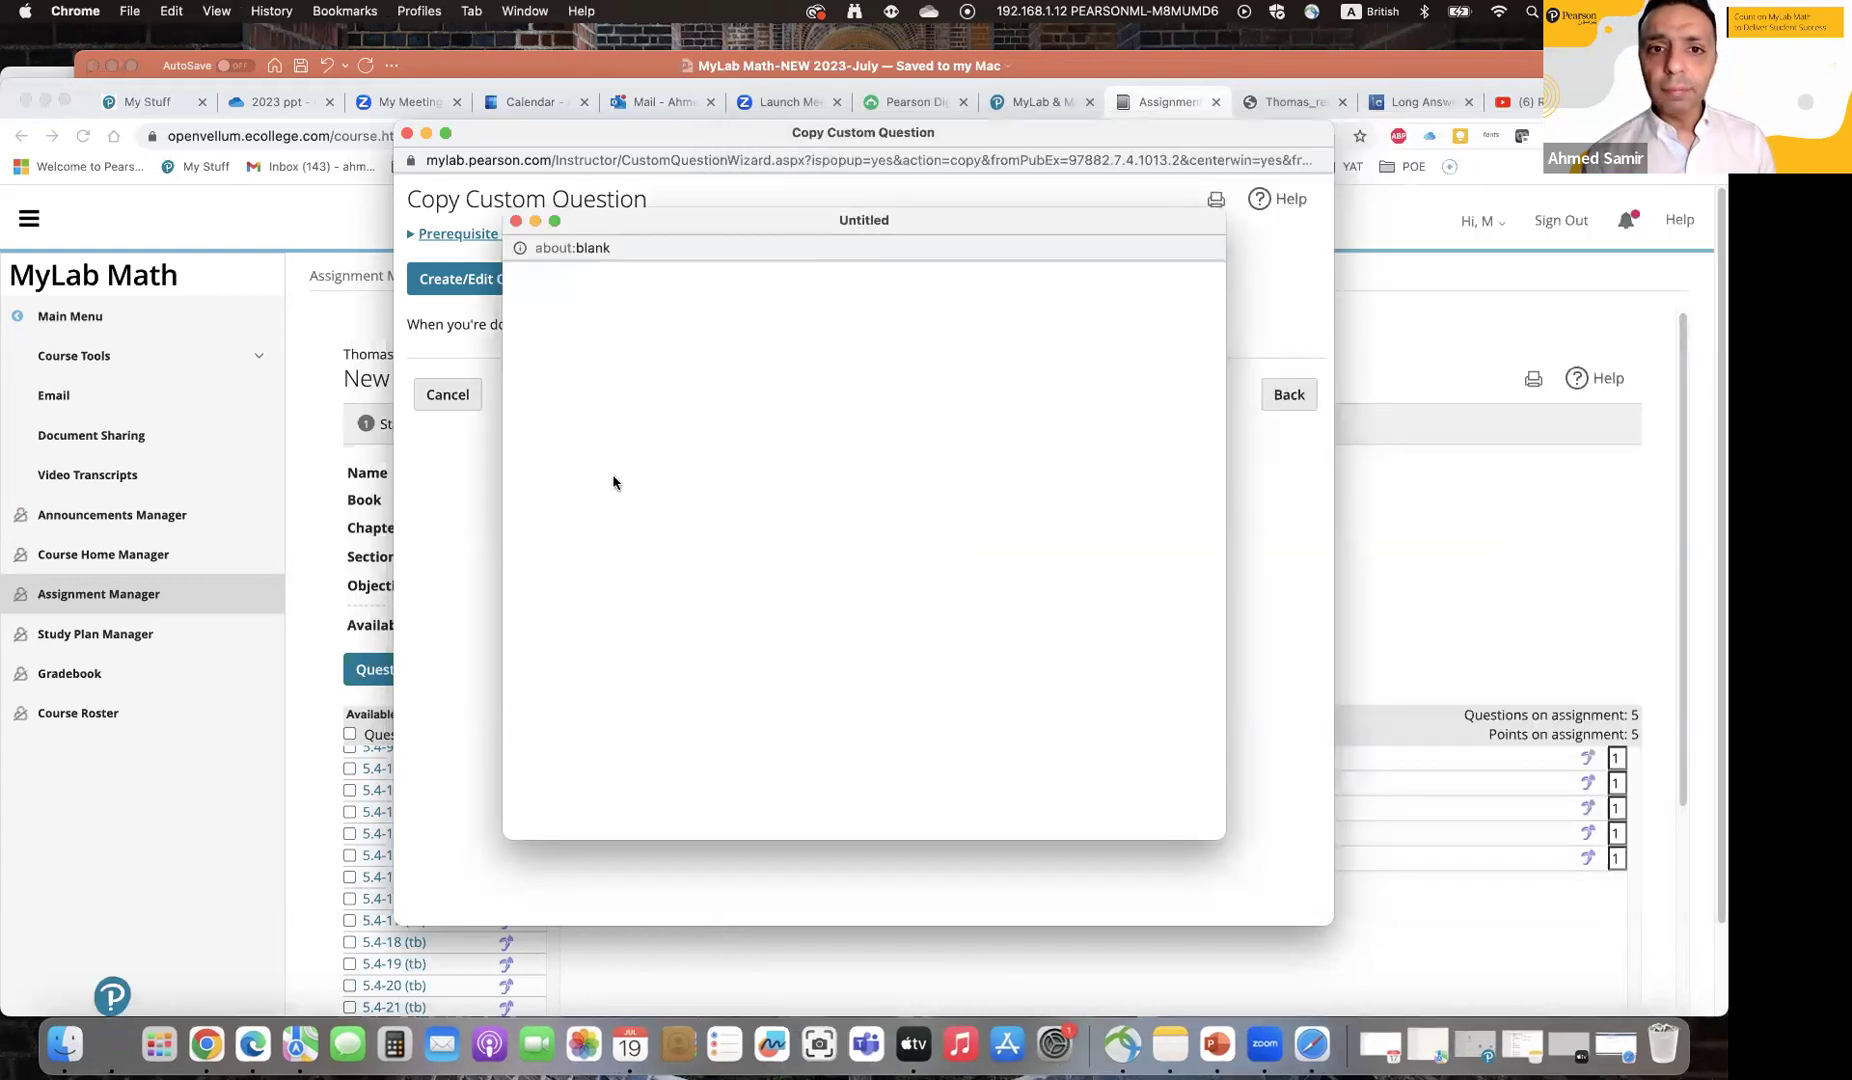
click(700, 219)
text(CU3)
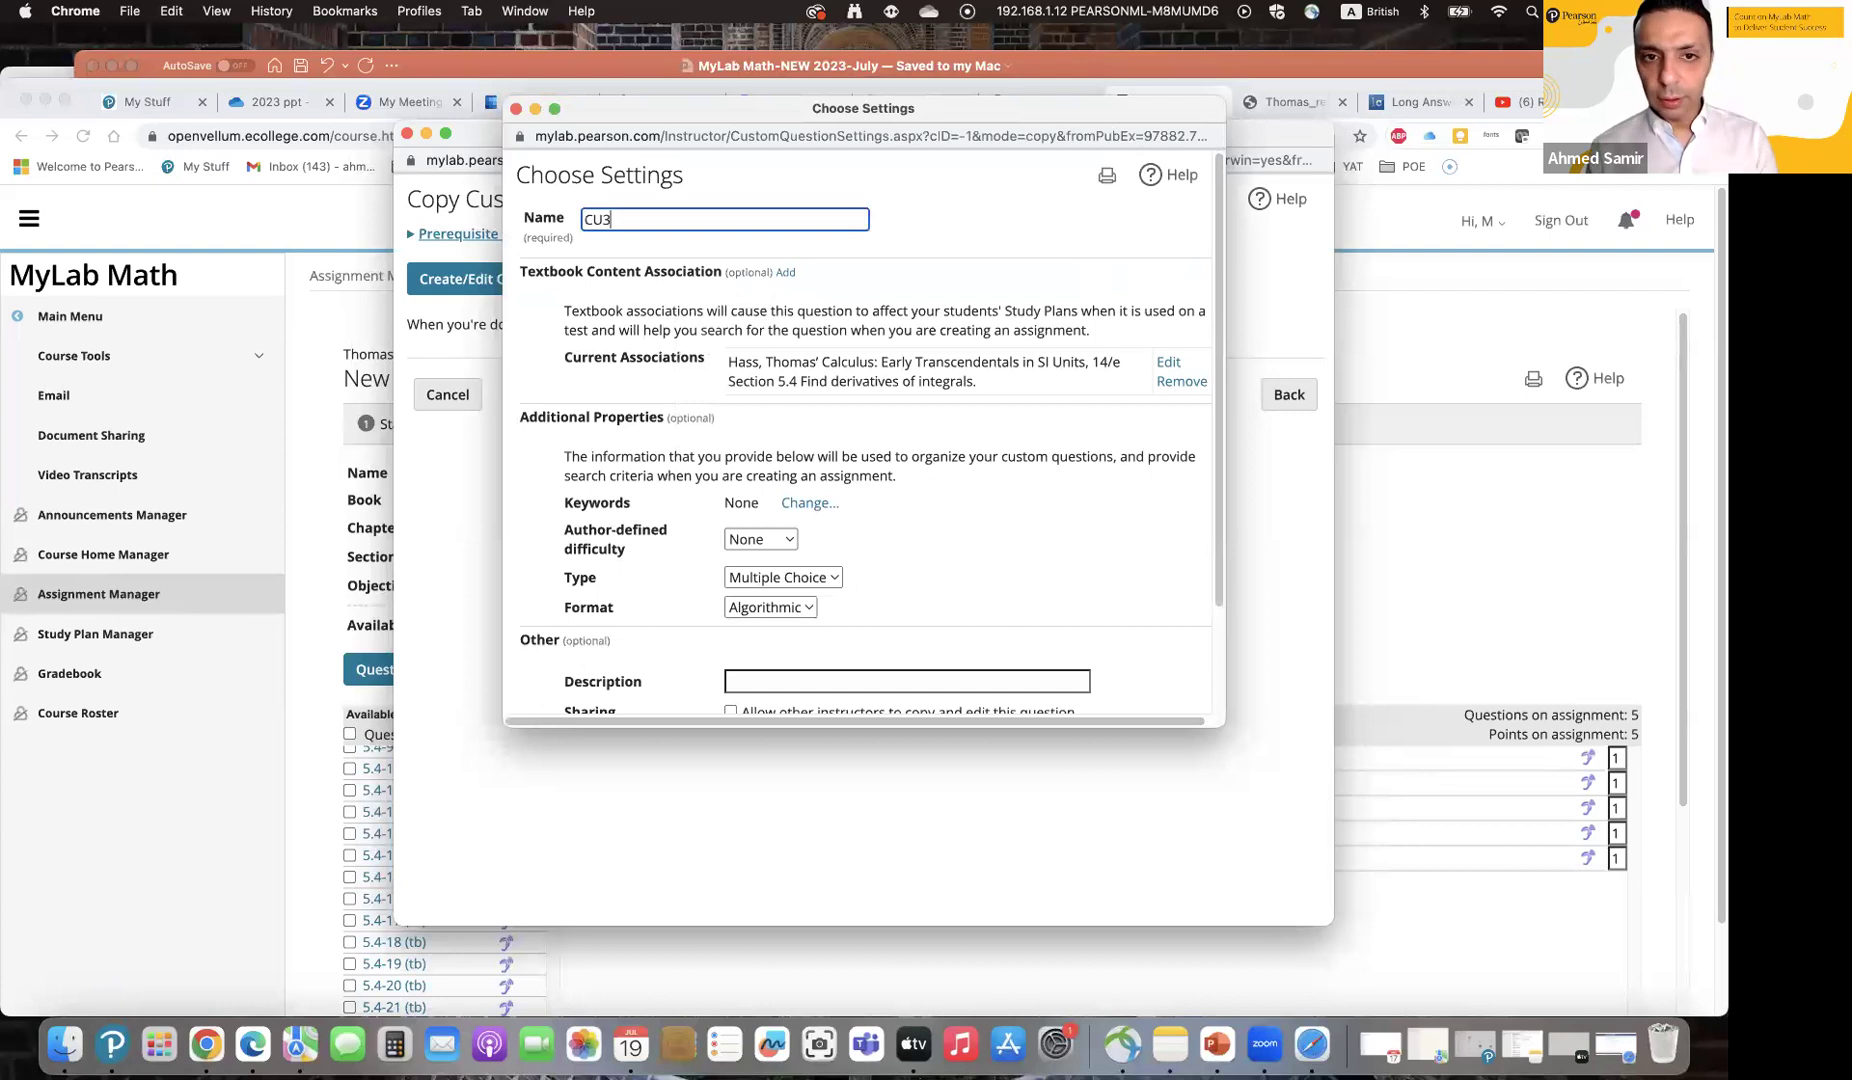
scroll(586, 177, down, 3)
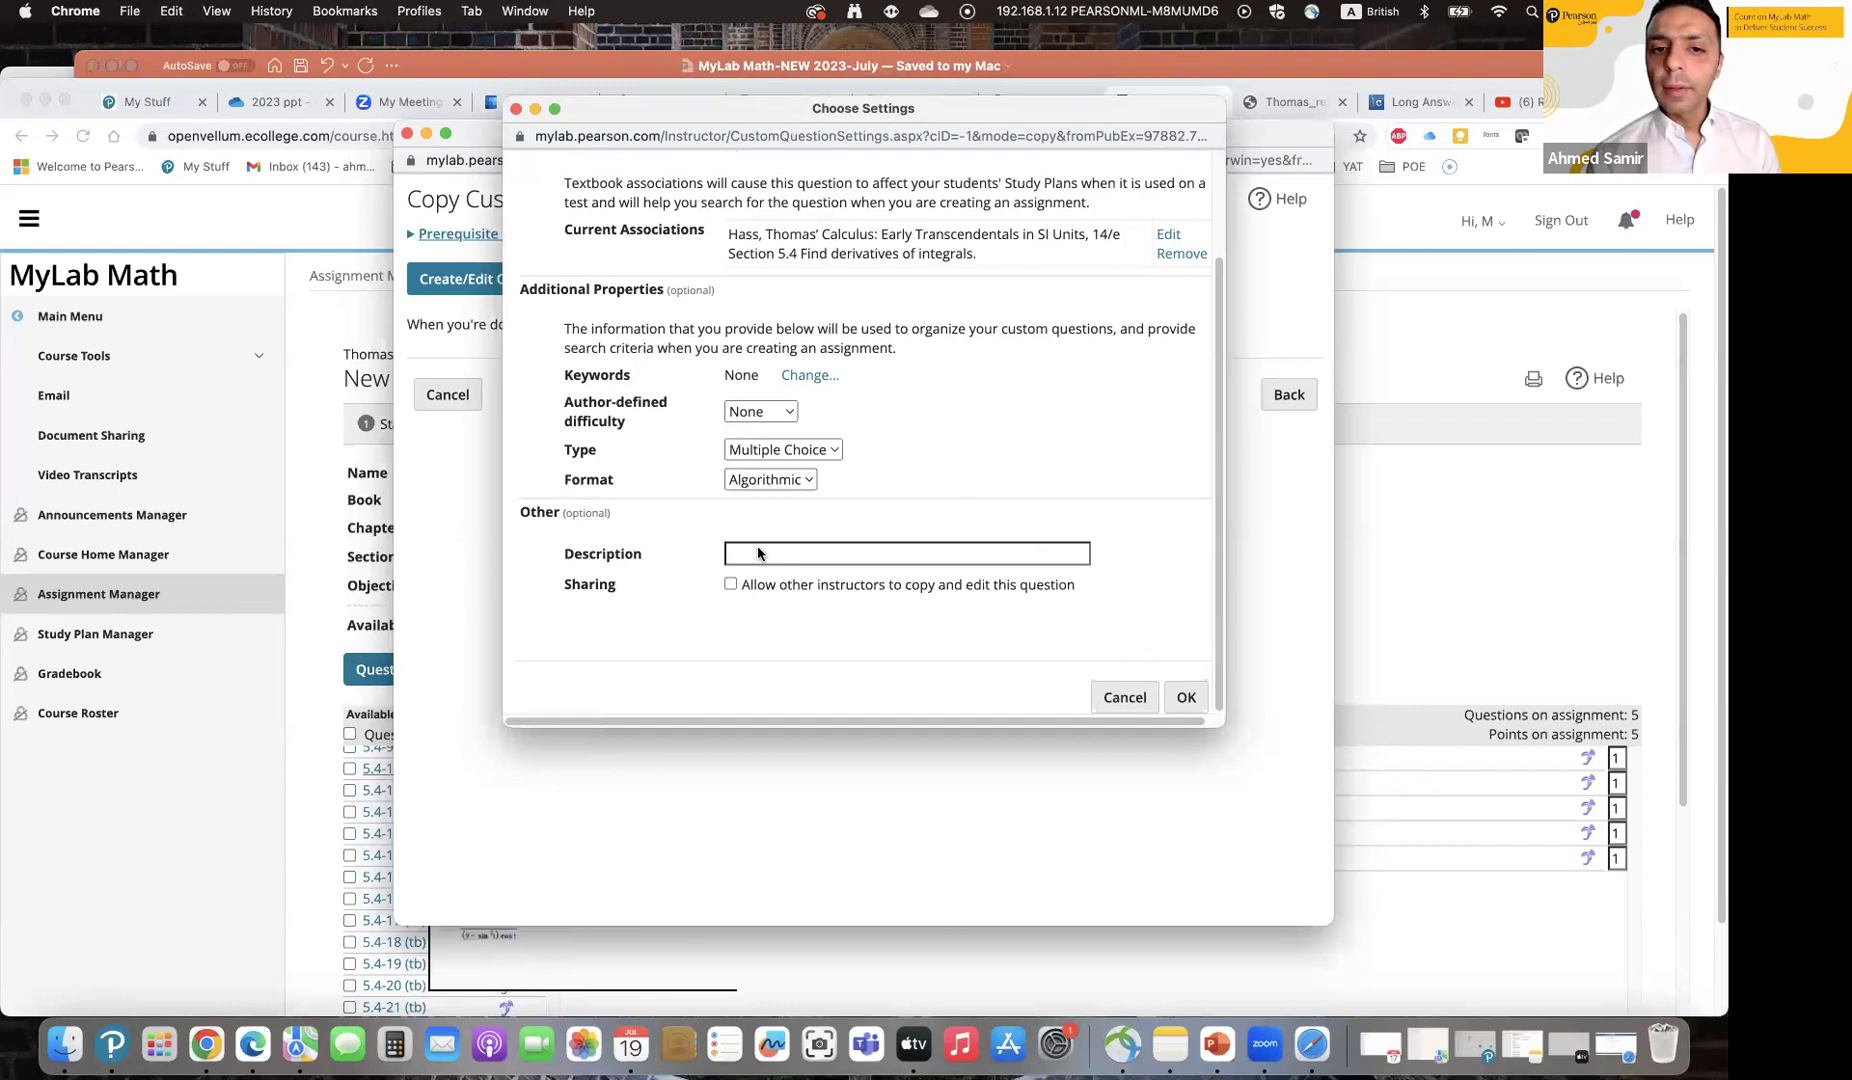
Step: Discard the CU3 question settings and close the custom question window to return to the homework
key(Return)
click(1050, 602)
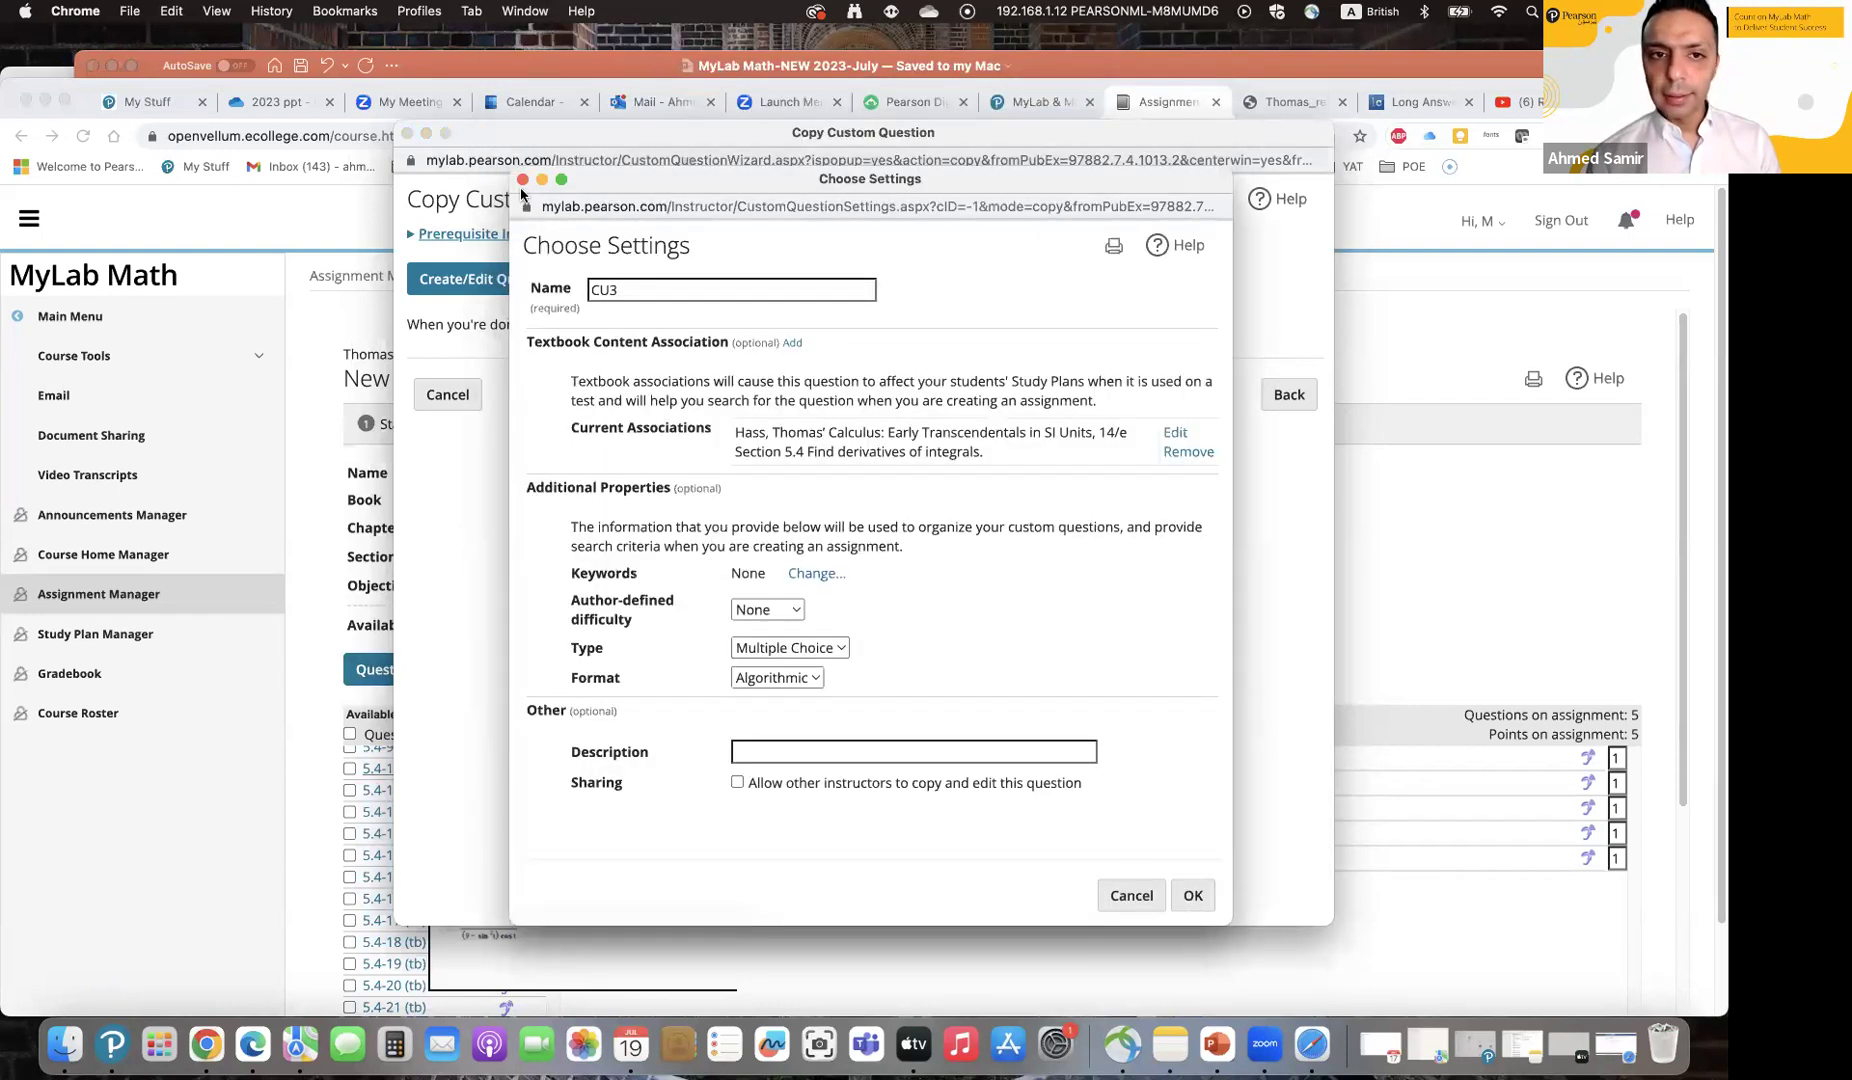
click(524, 180)
click(407, 133)
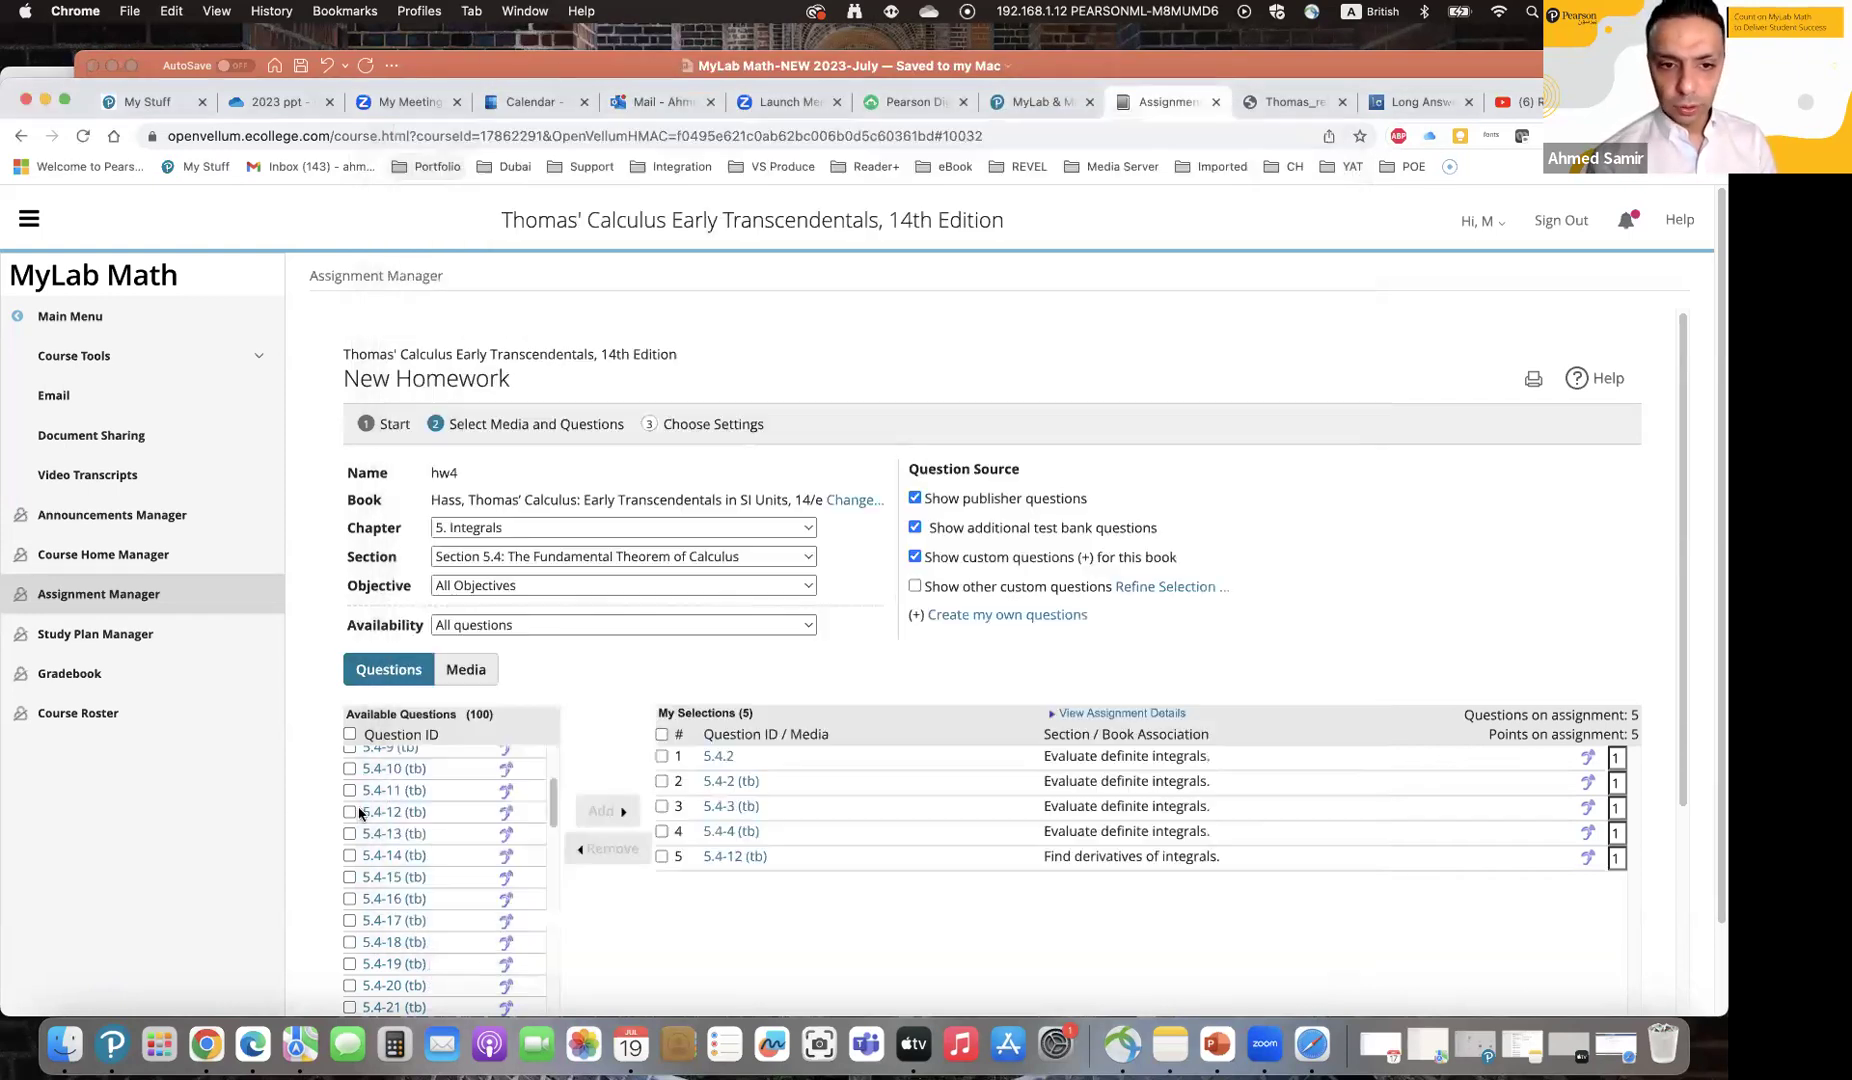
Step: Show other custom questions and add CU1, CU2 and Custom_Chp3.3 to the homework
scroll(360, 813, up, 4)
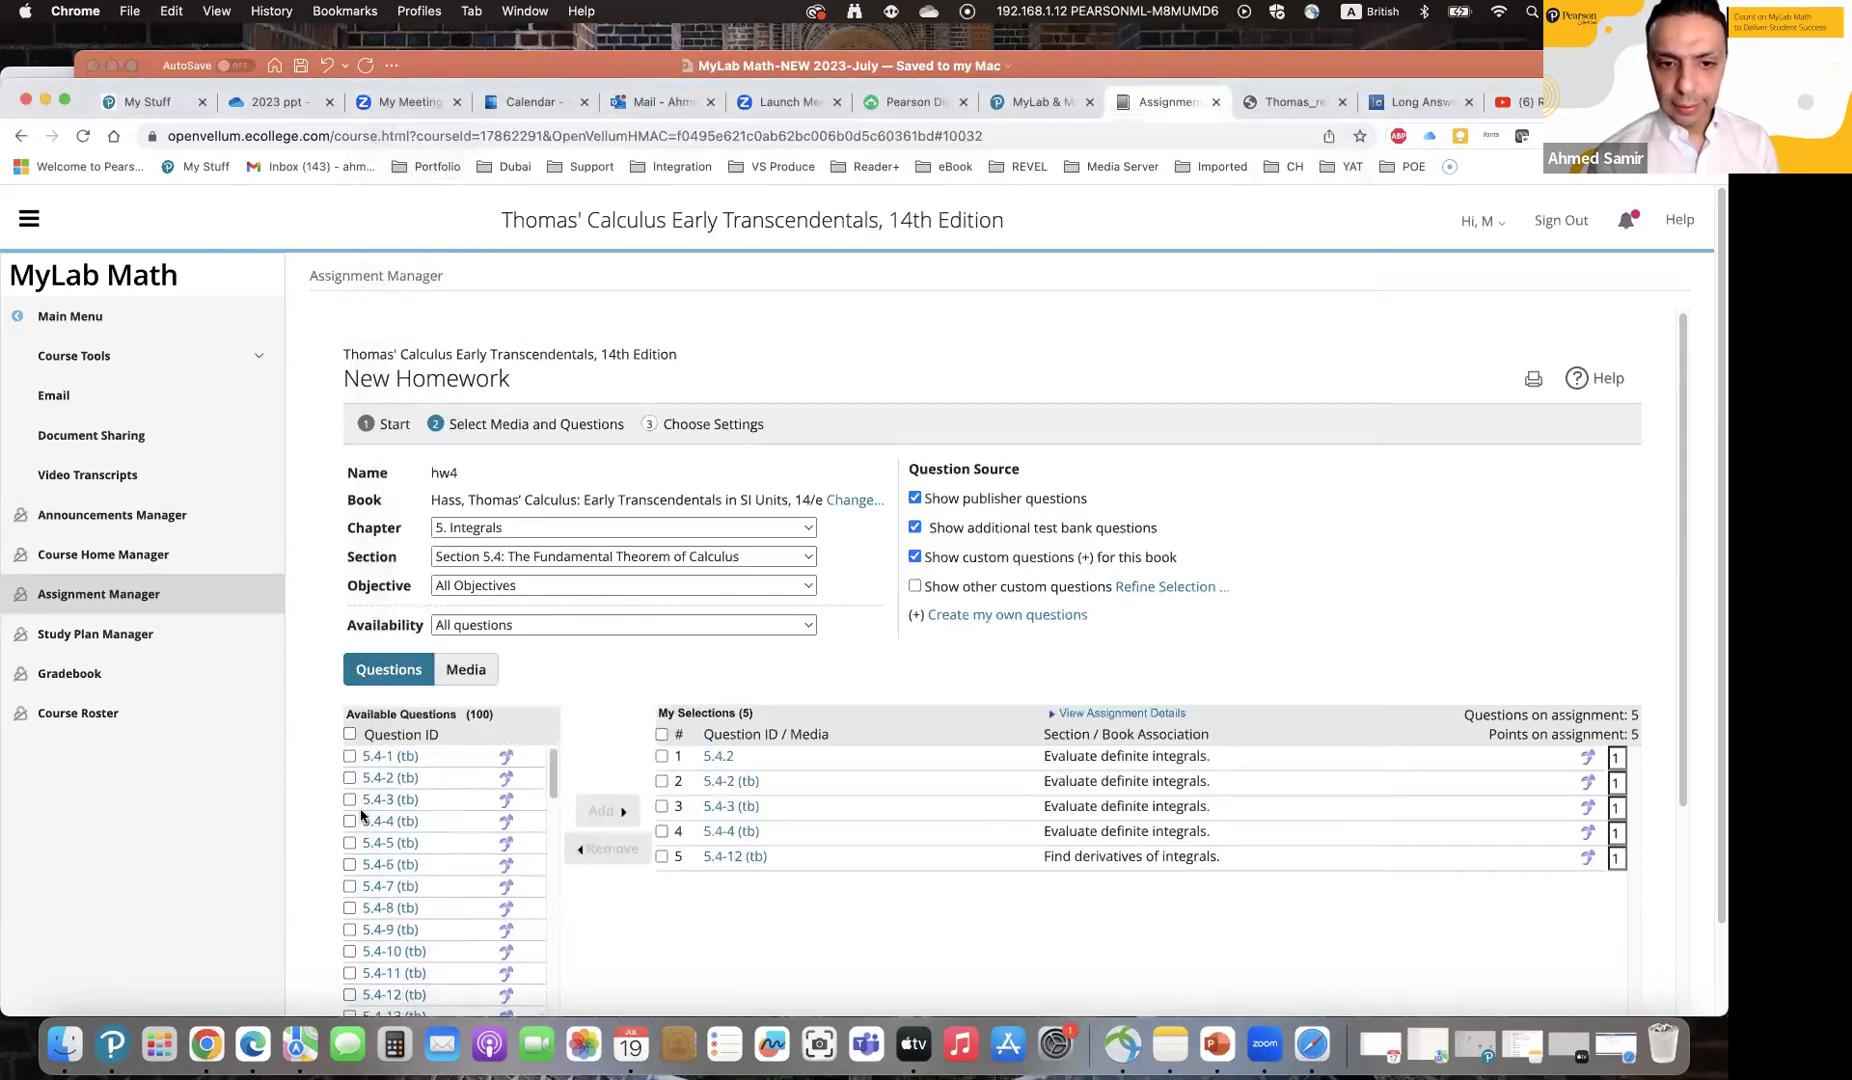
click(913, 588)
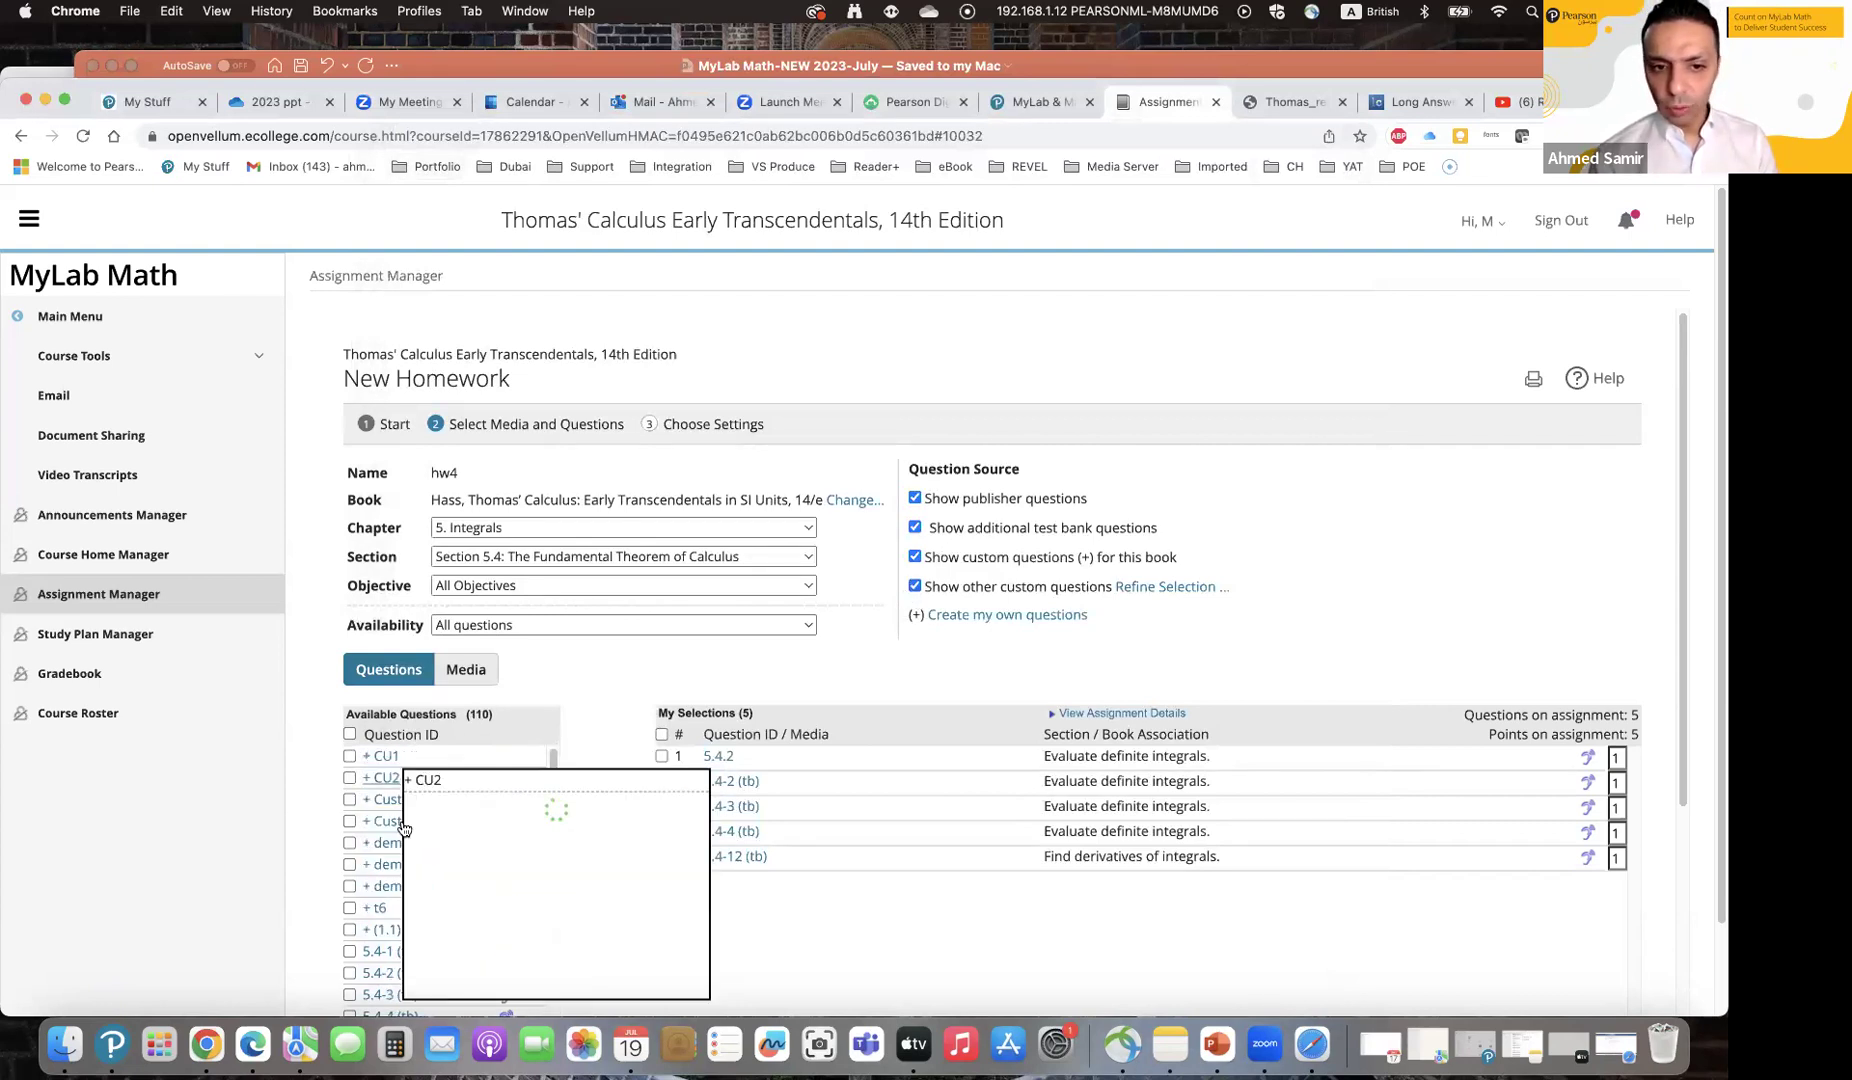
mouse_move(390, 820)
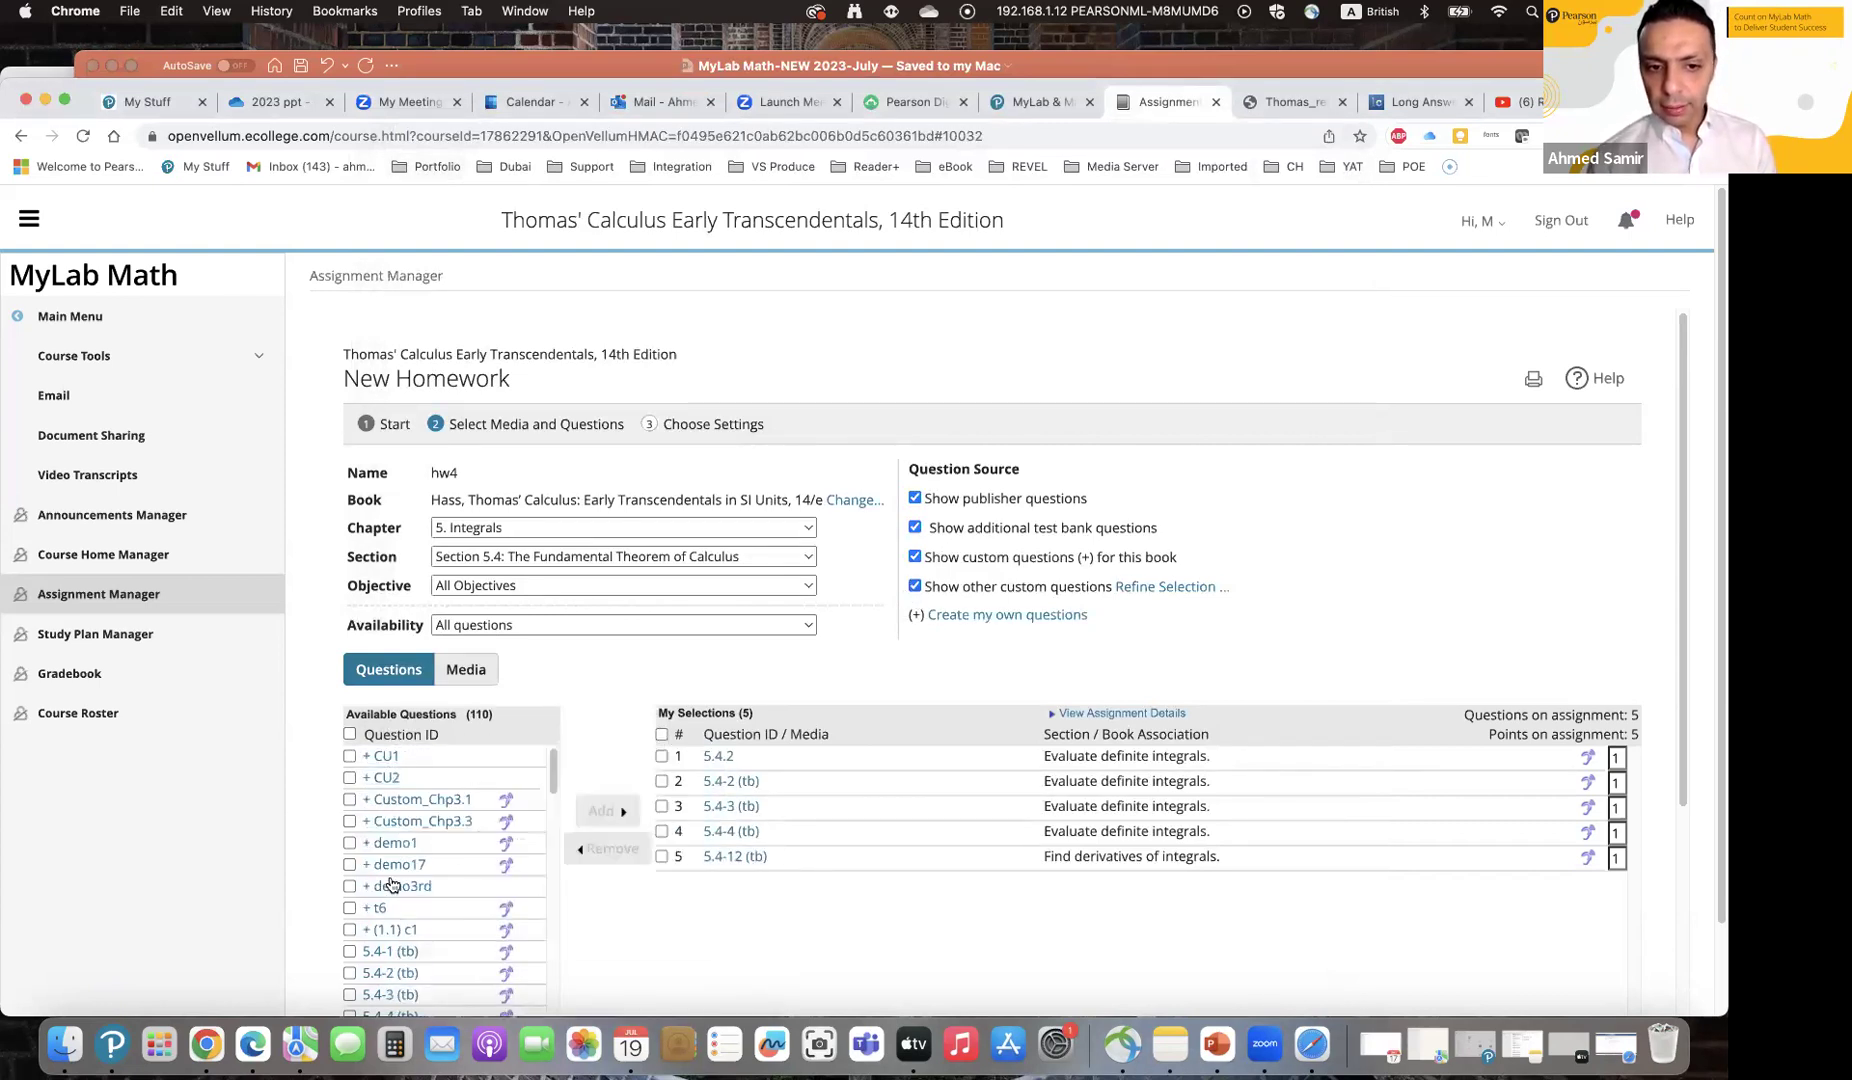
click(349, 756)
click(349, 777)
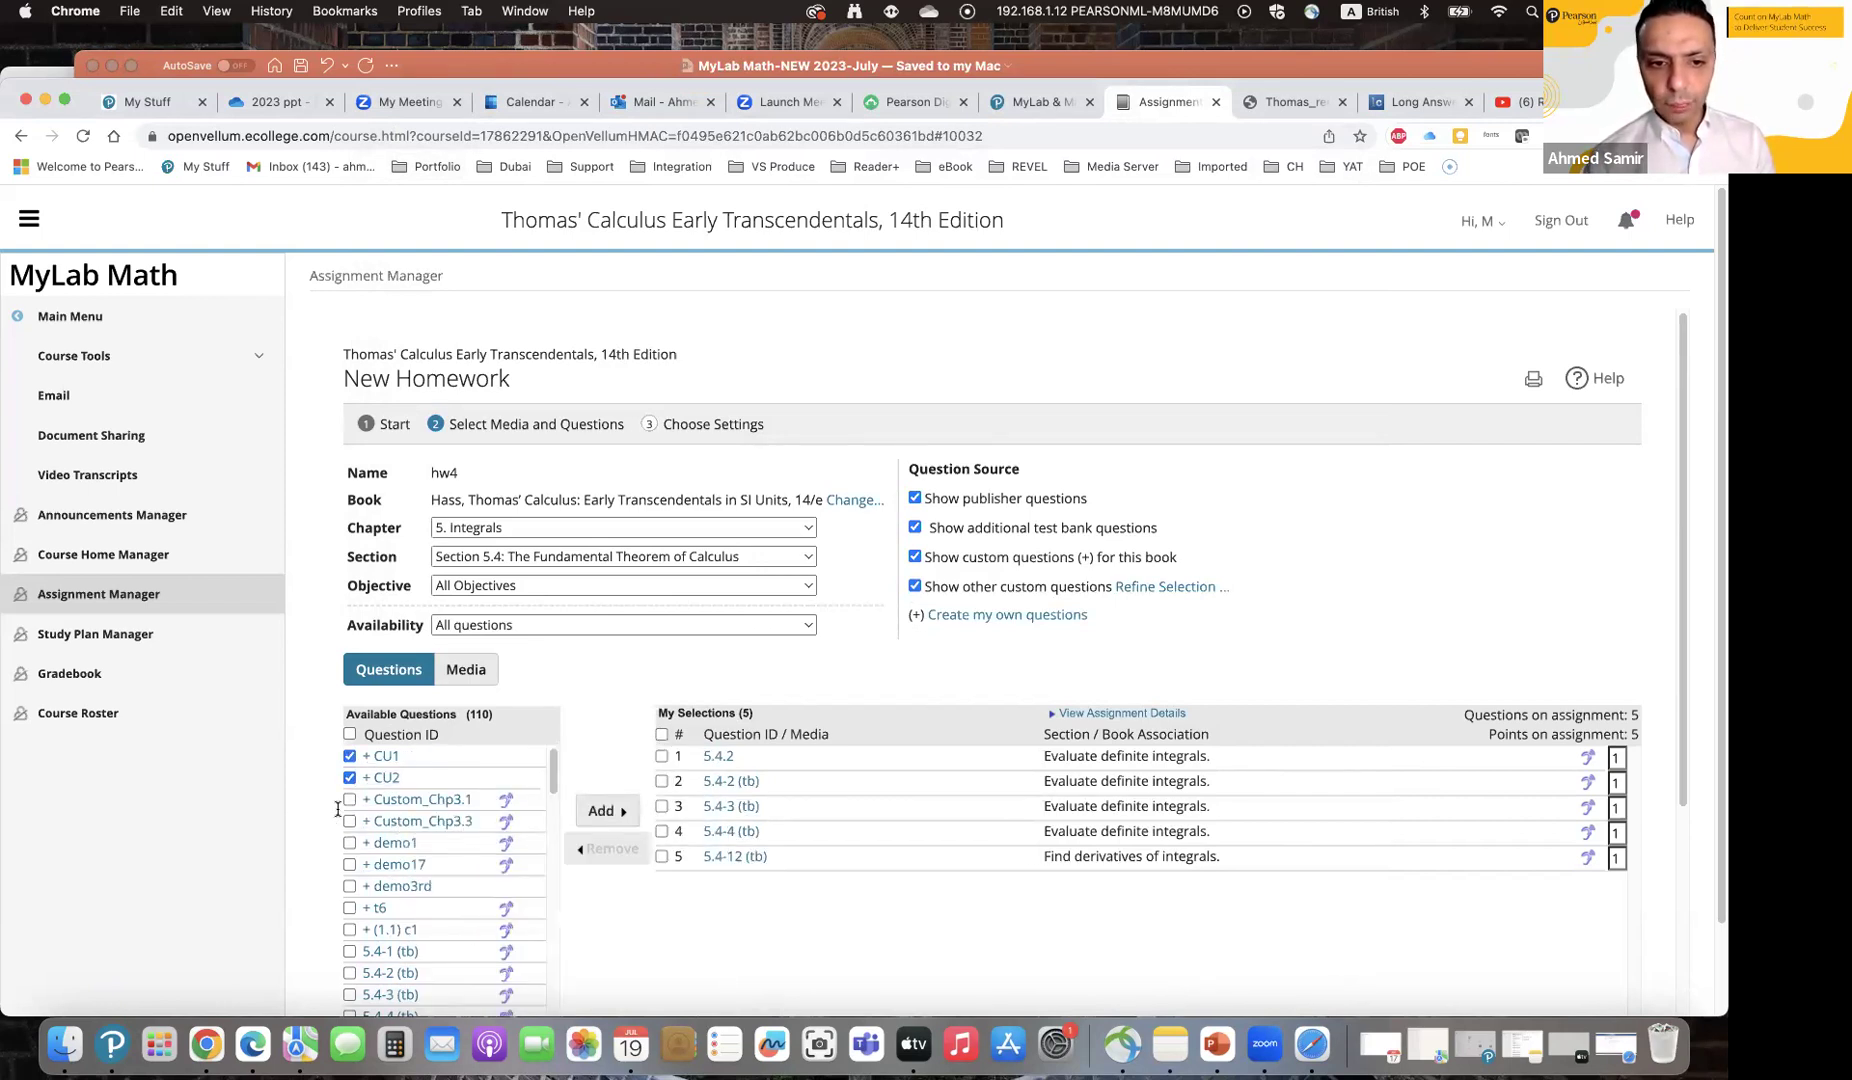
click(607, 811)
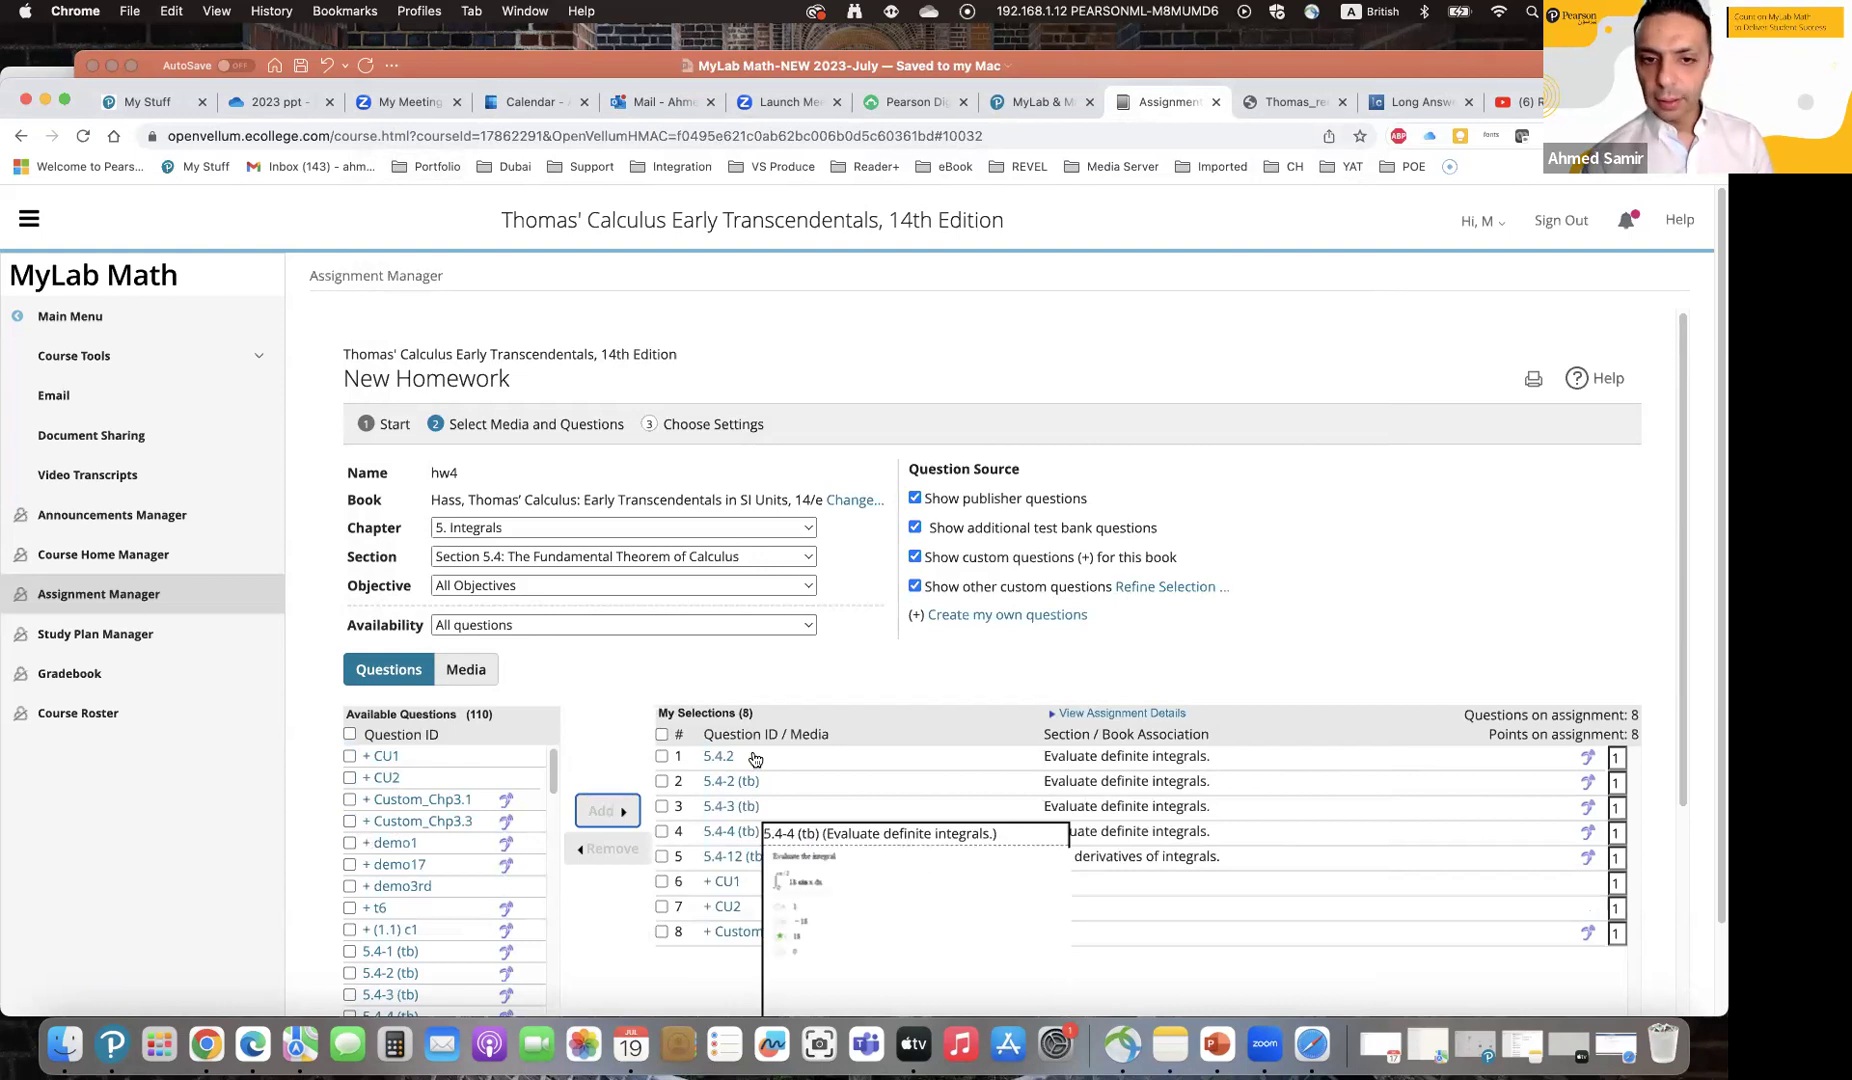
Step: Filter the available questions to Chapter 12, Section 12.3: Arc Length in Space, objective "Use arc lengths to find points on curves"
click(608, 528)
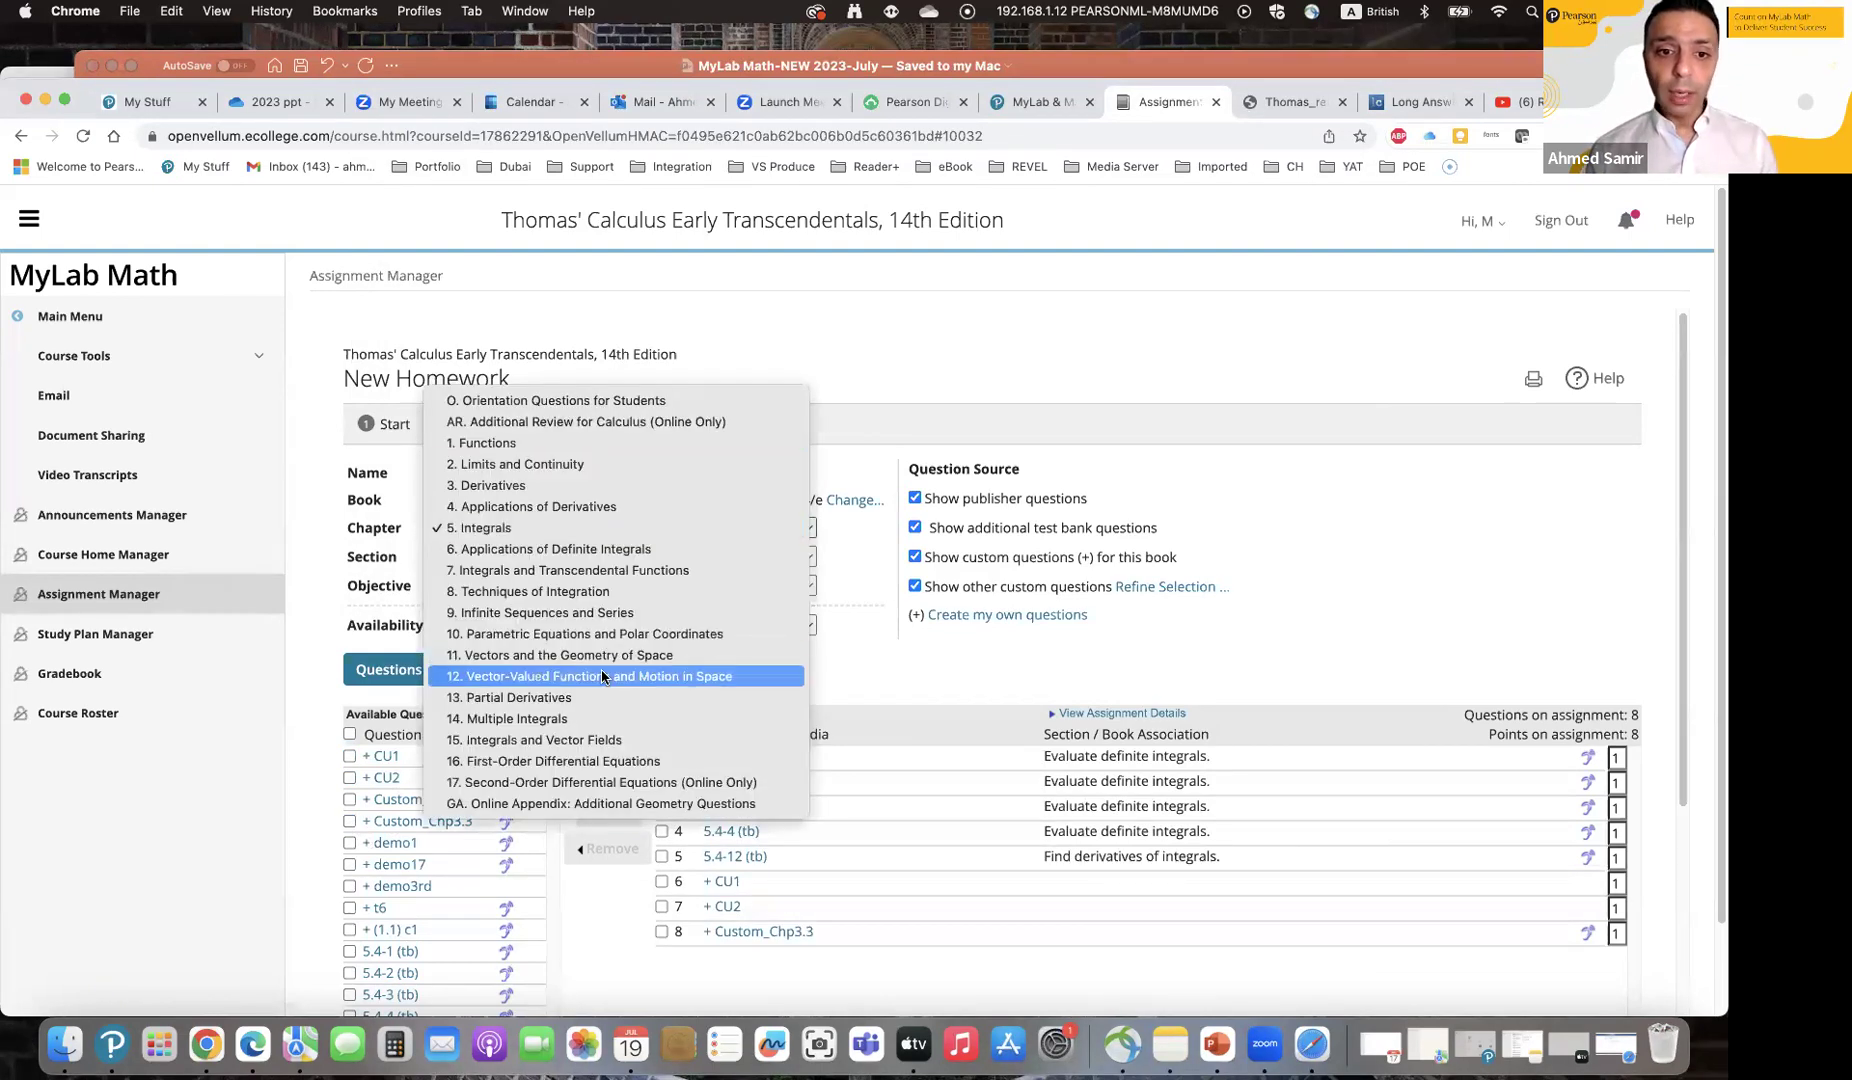
key(Return)
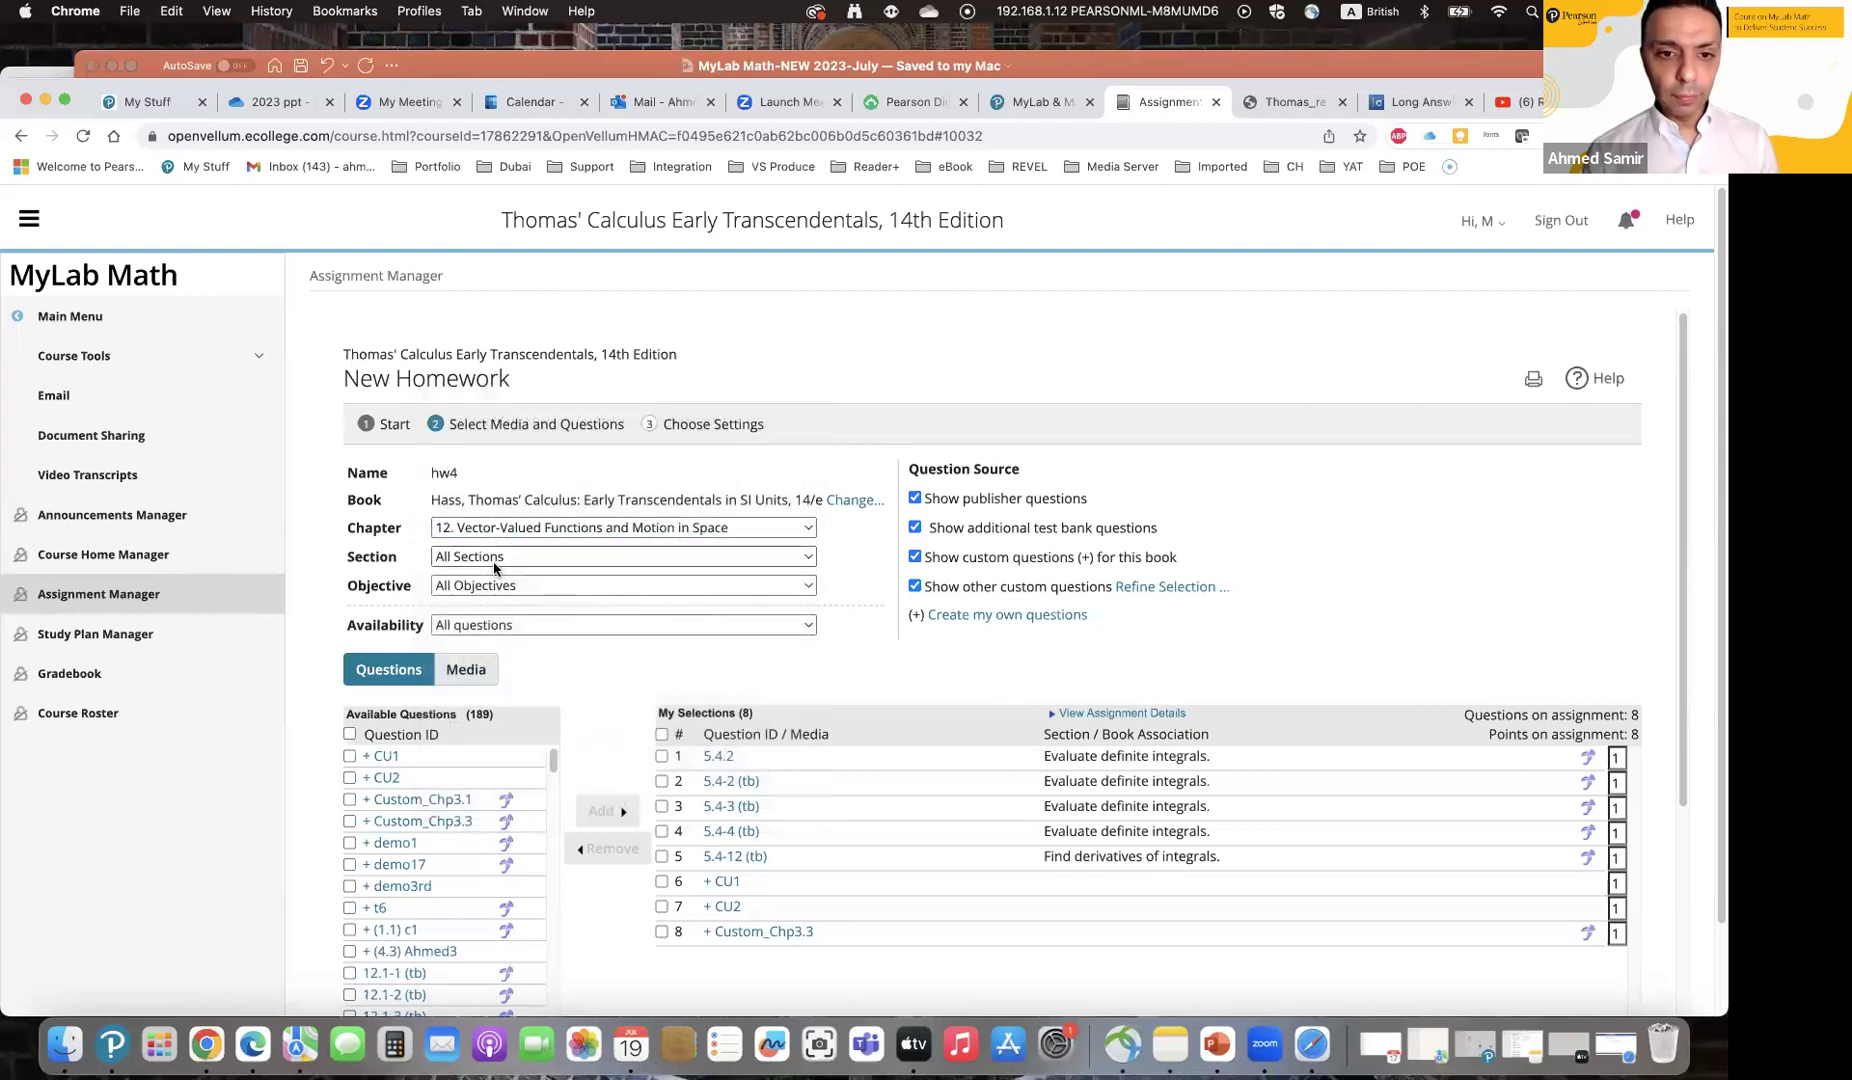
click(496, 564)
key(Down)
key(Down)
key(Down)
key(Return)
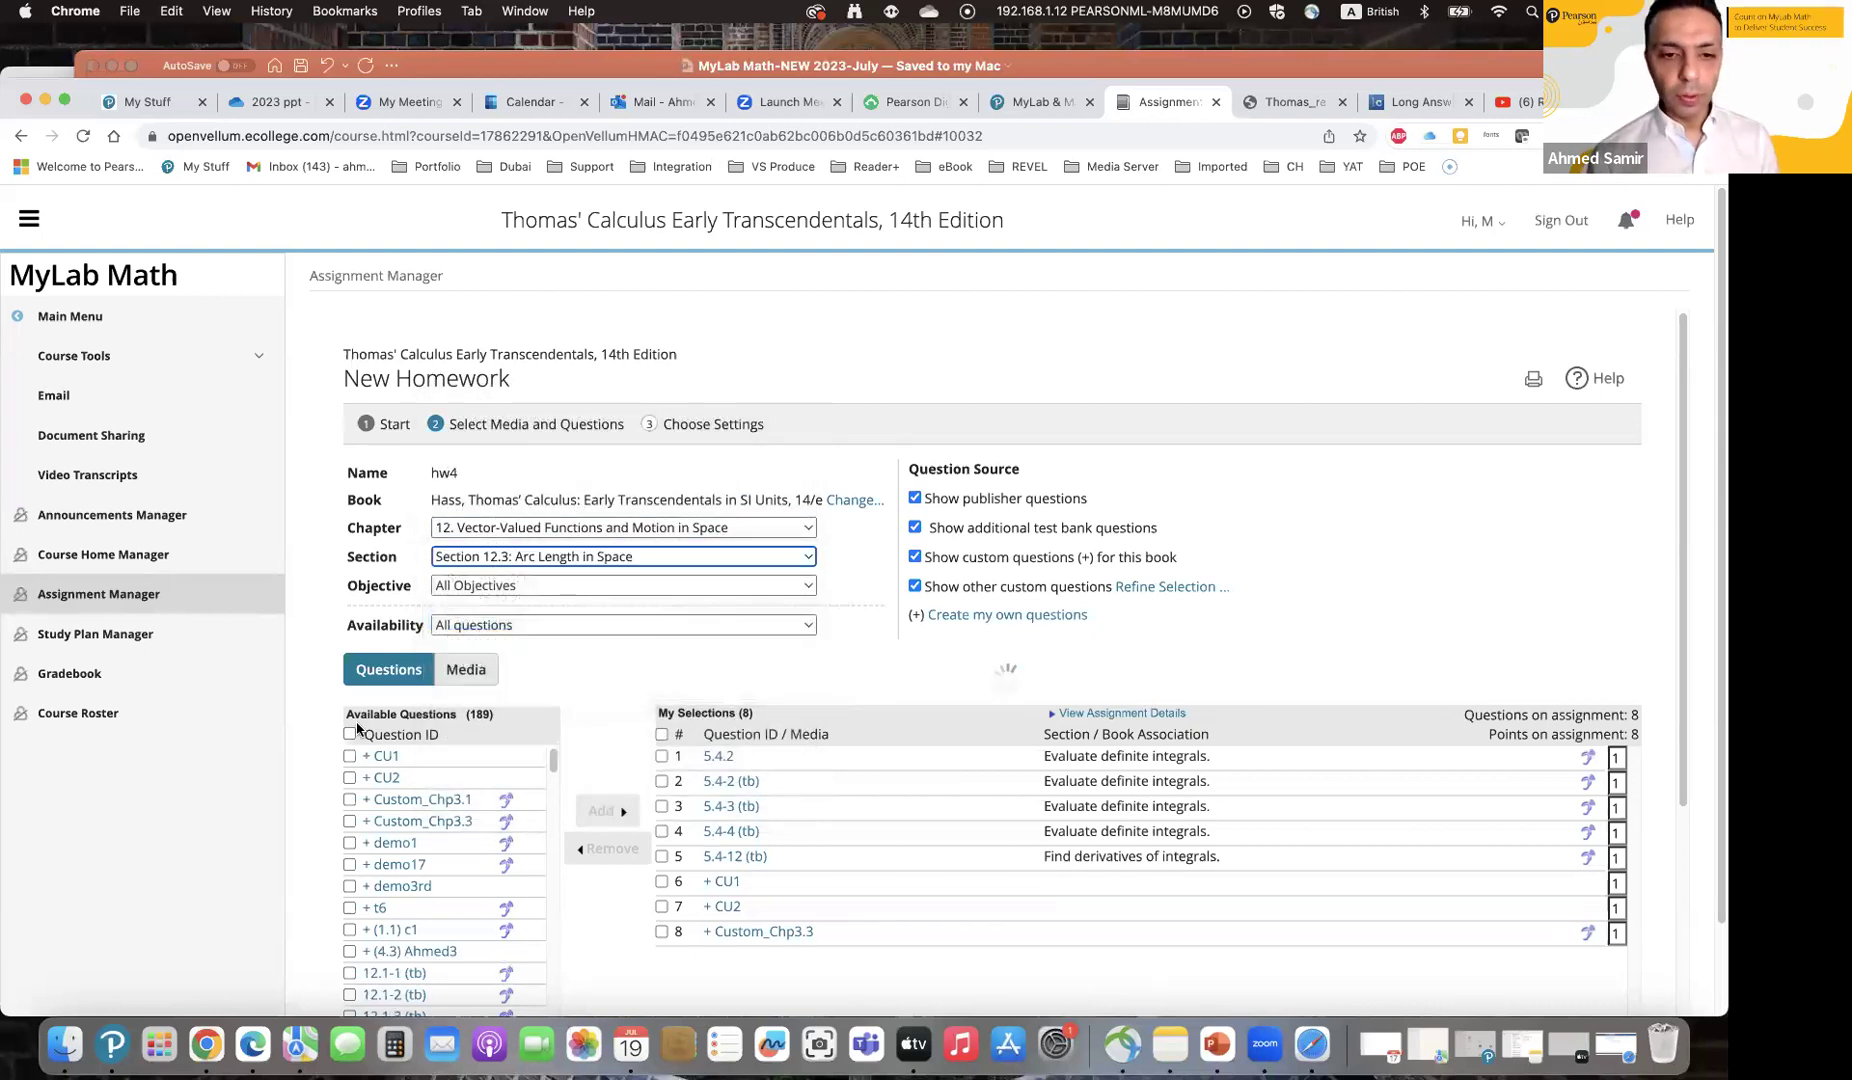
click(560, 585)
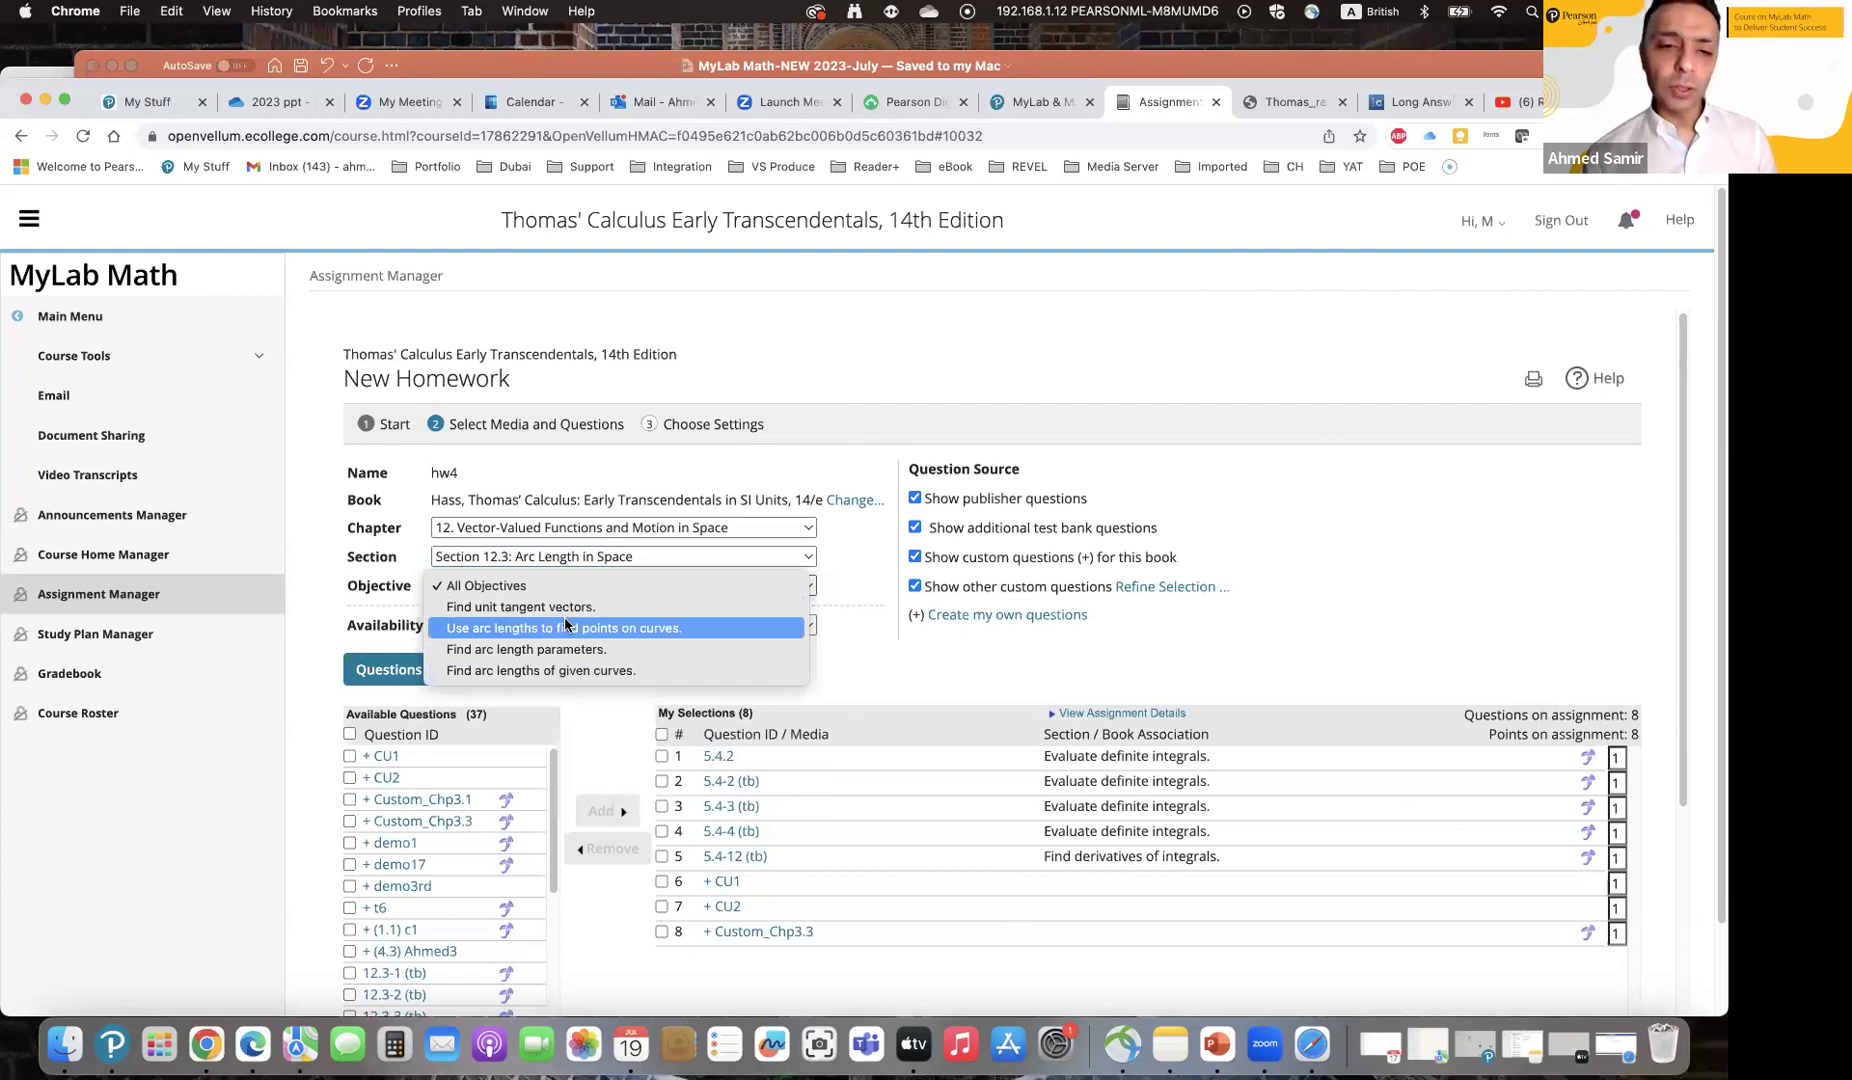
click(565, 627)
Step: Add the custom questions Custom_Chp3.3, demo3rd and t6 to the homework
click(349, 821)
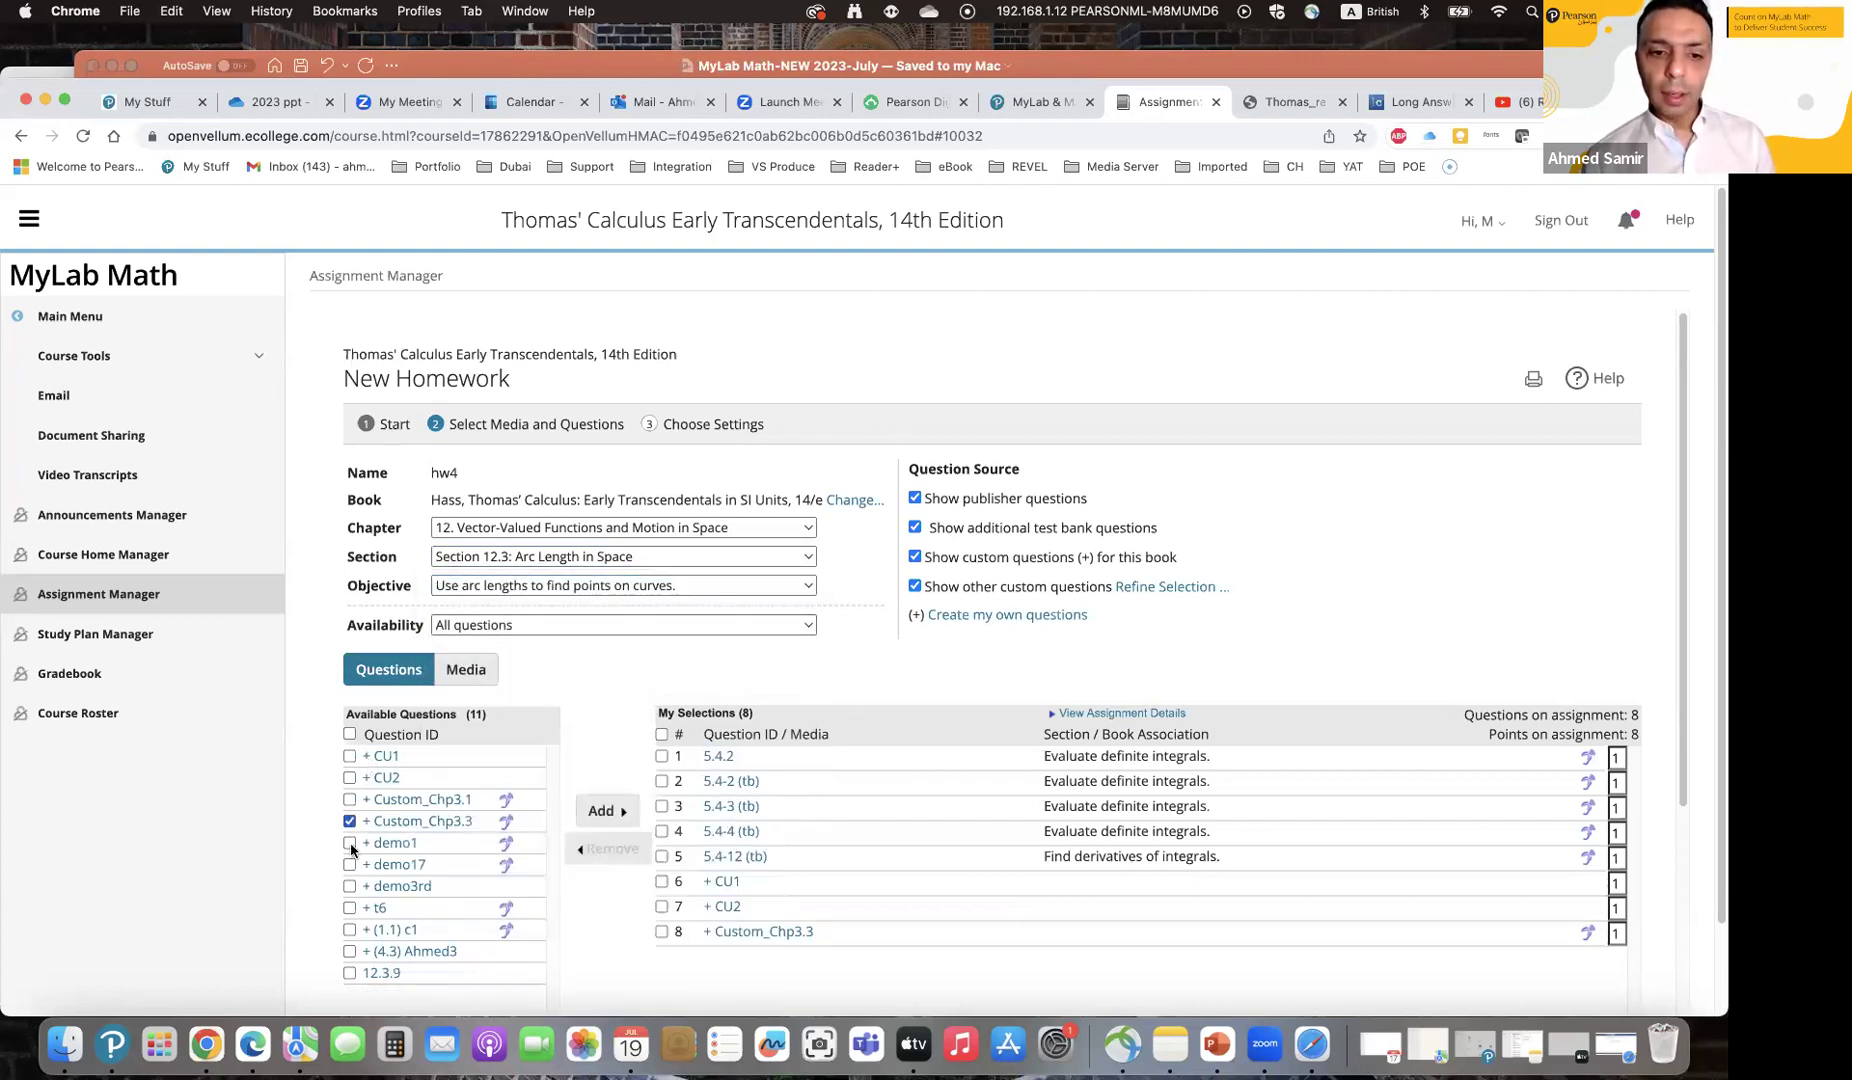
click(349, 887)
click(349, 907)
click(607, 811)
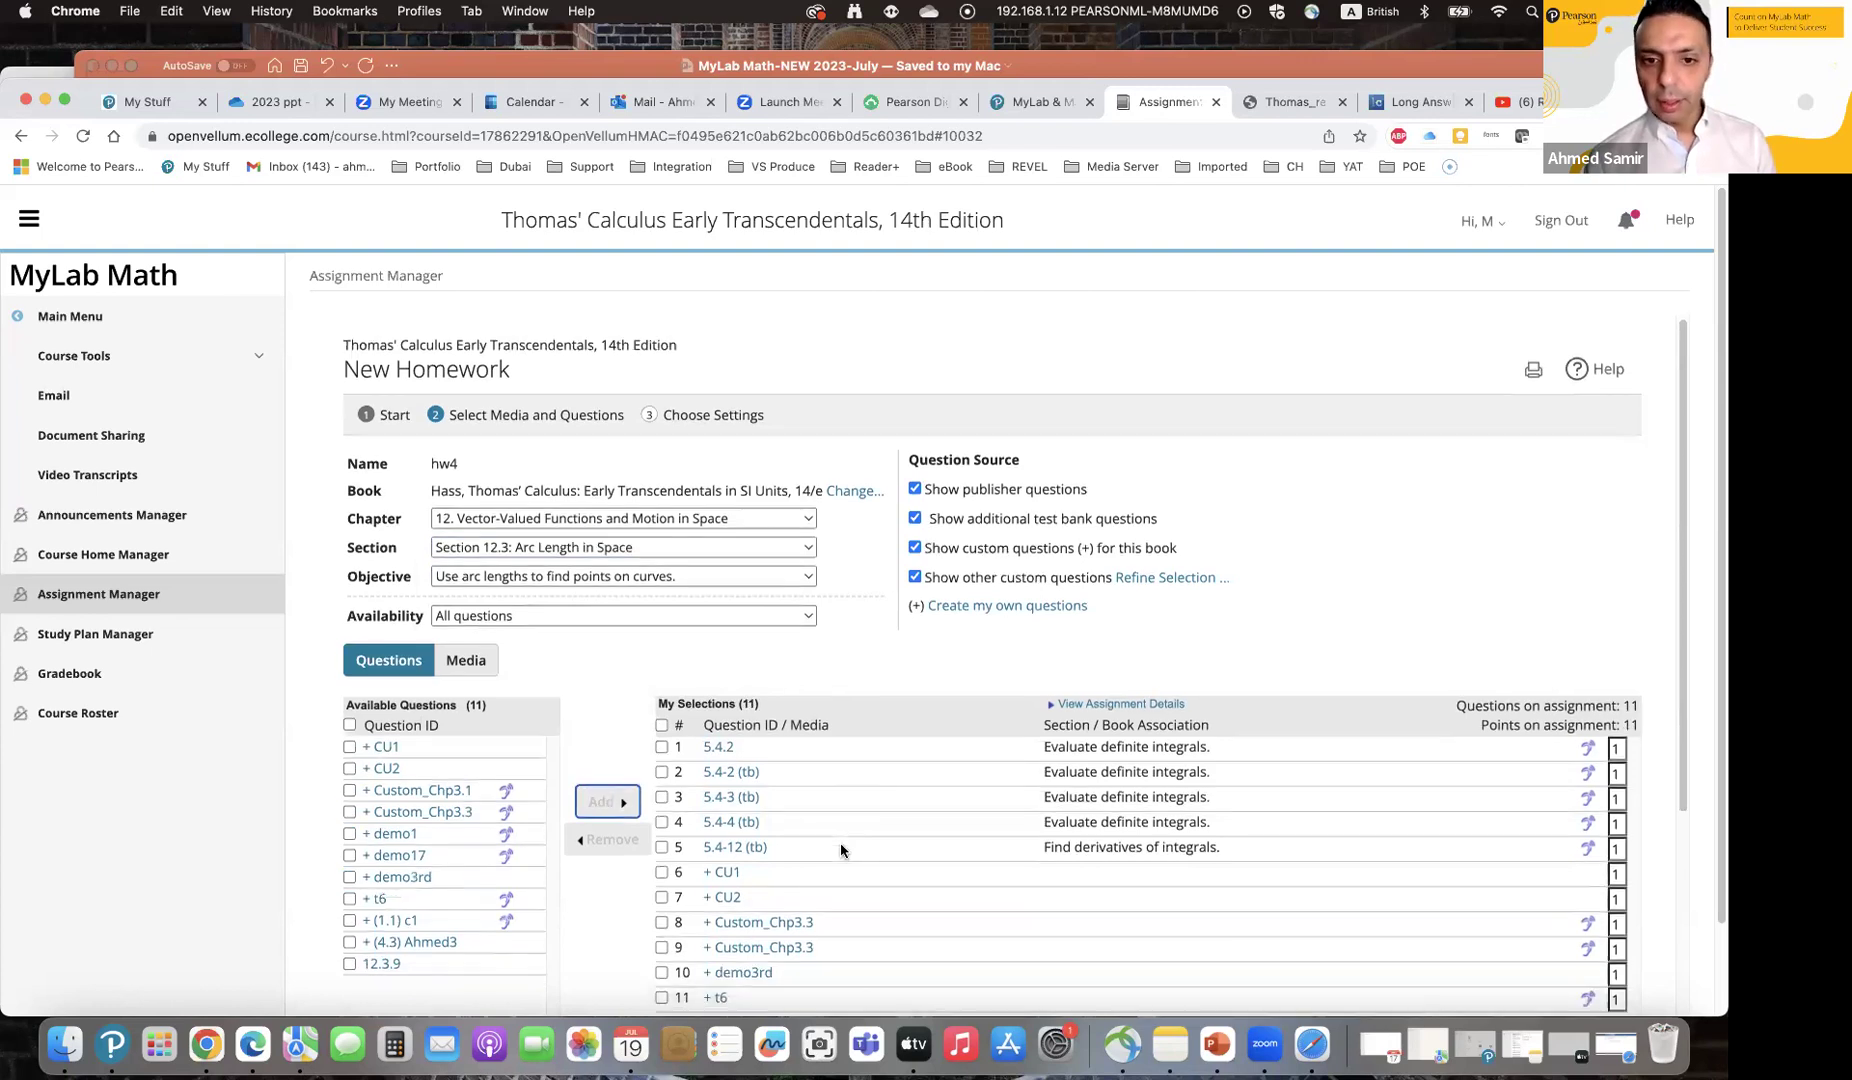
Step: Proceed to hw4's settings, set the due date to 07/21/2023, and save and assign the homework
scroll(1642, 933, down, 5)
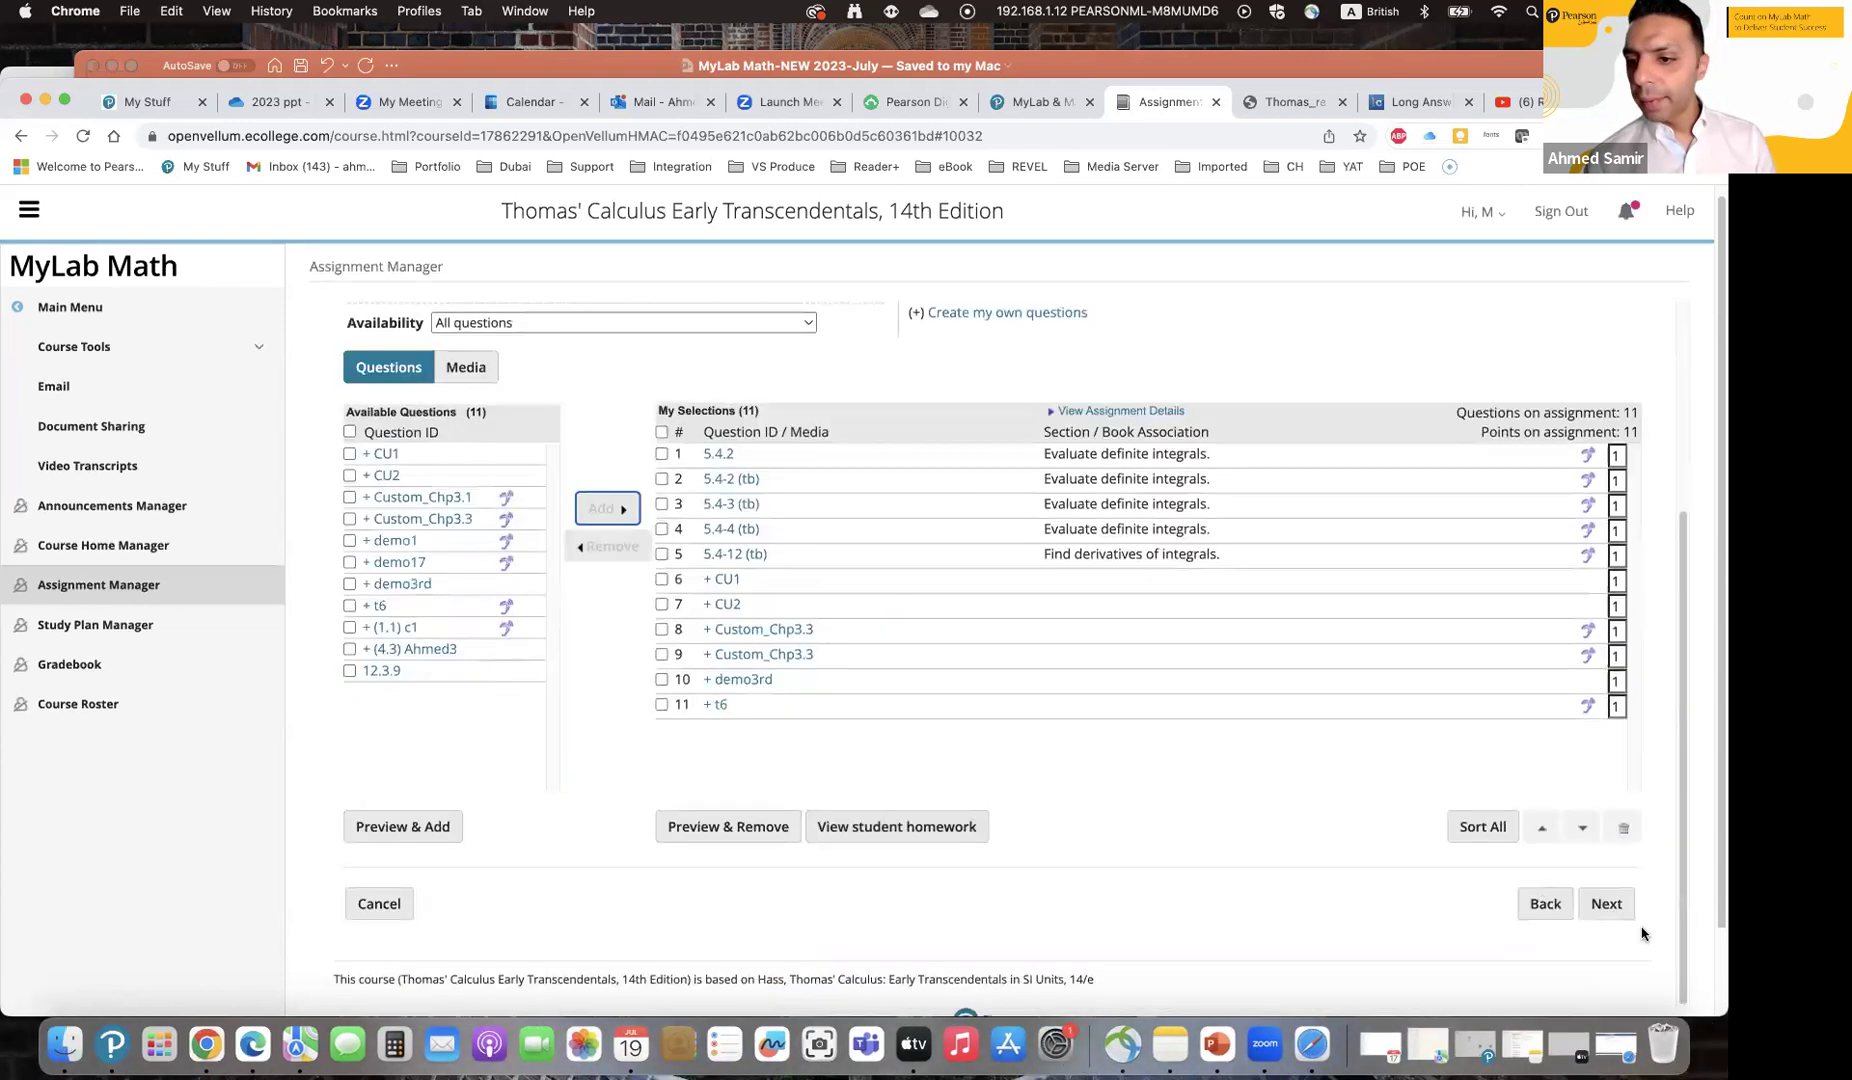
click(1607, 810)
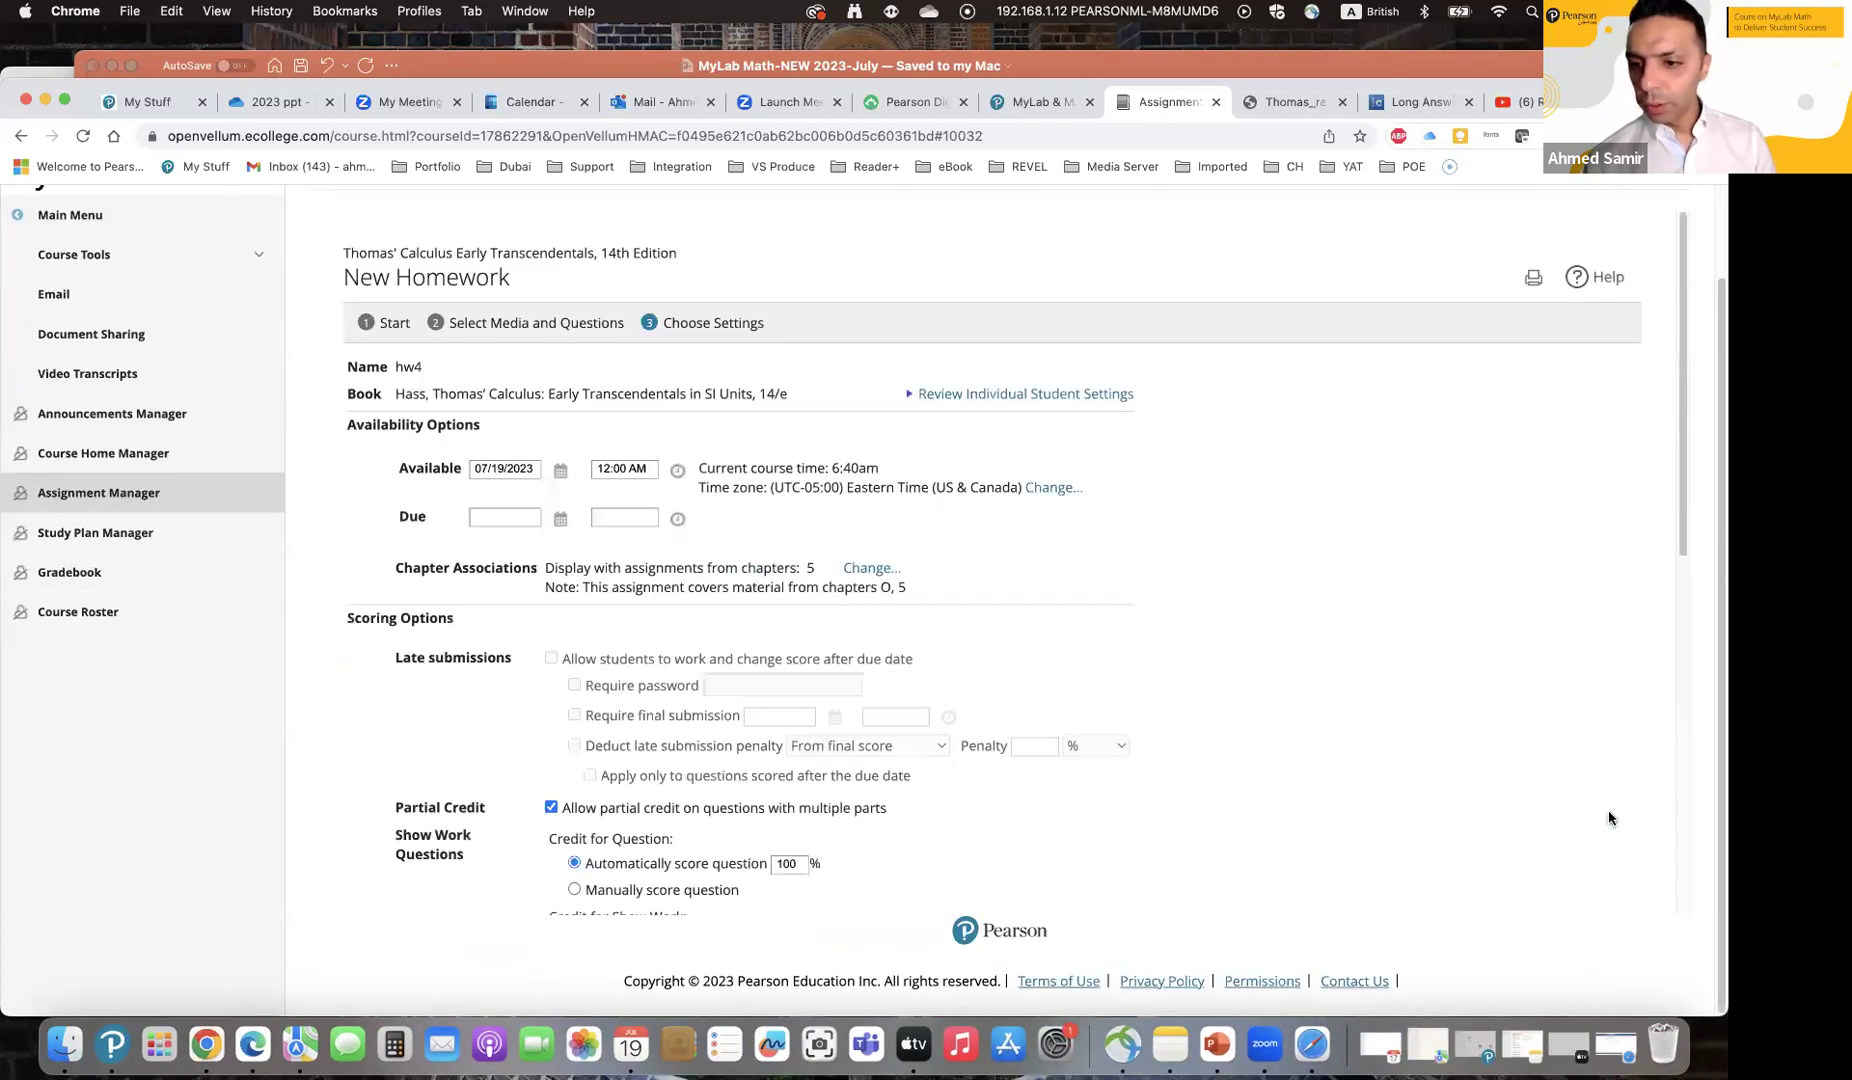
click(559, 521)
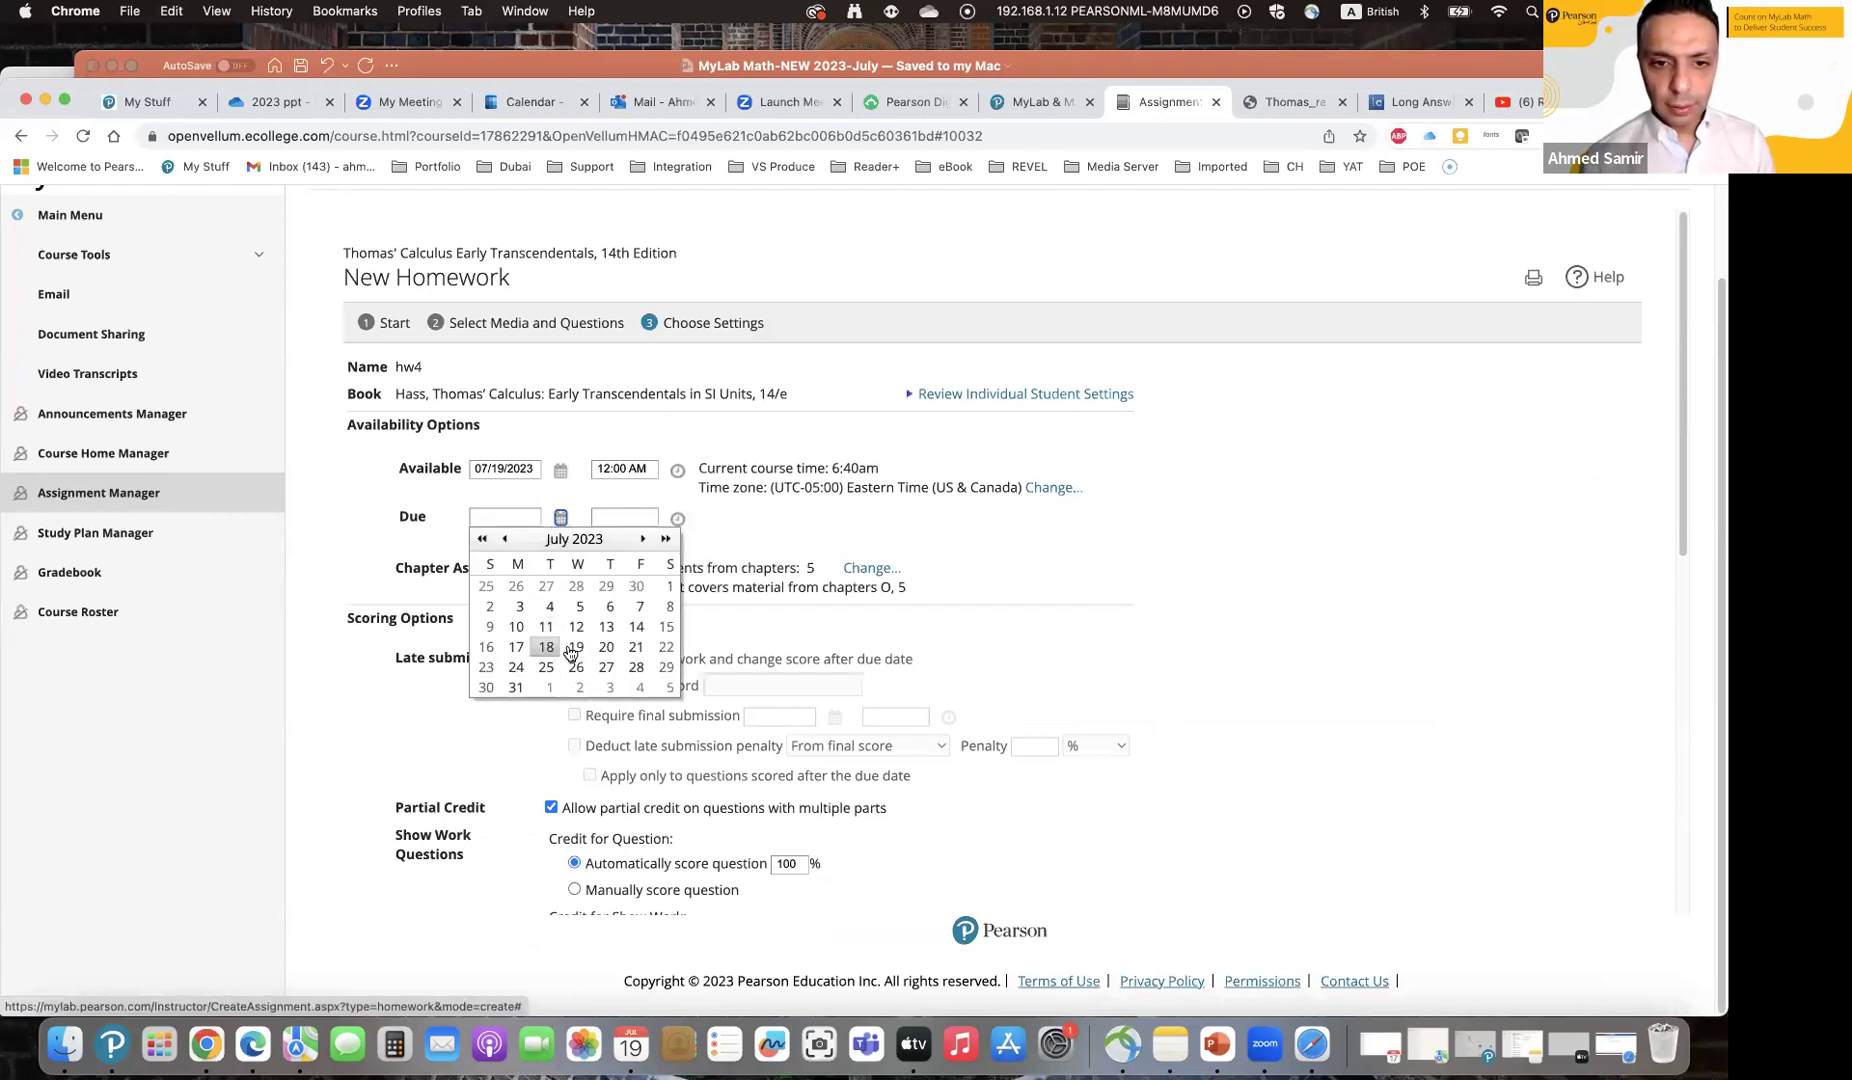
click(638, 650)
scroll(1319, 748, down, 10)
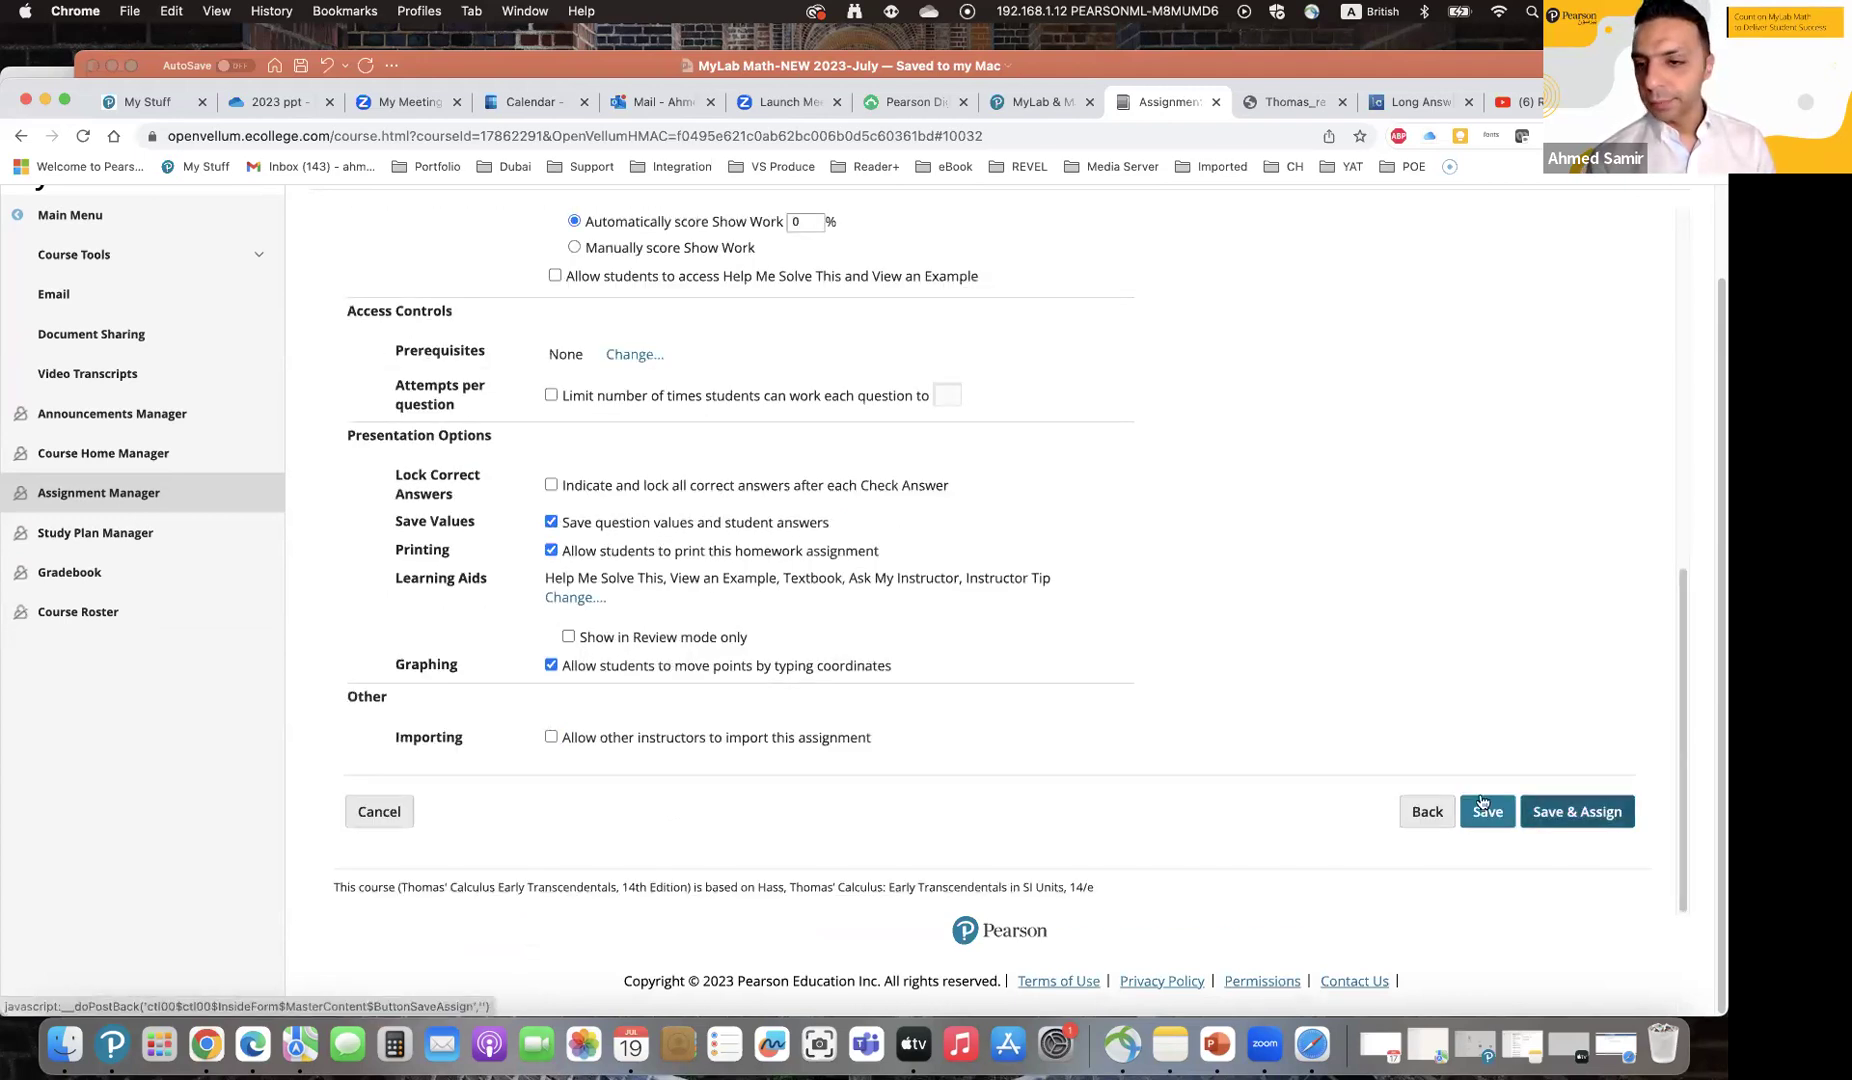
click(1569, 811)
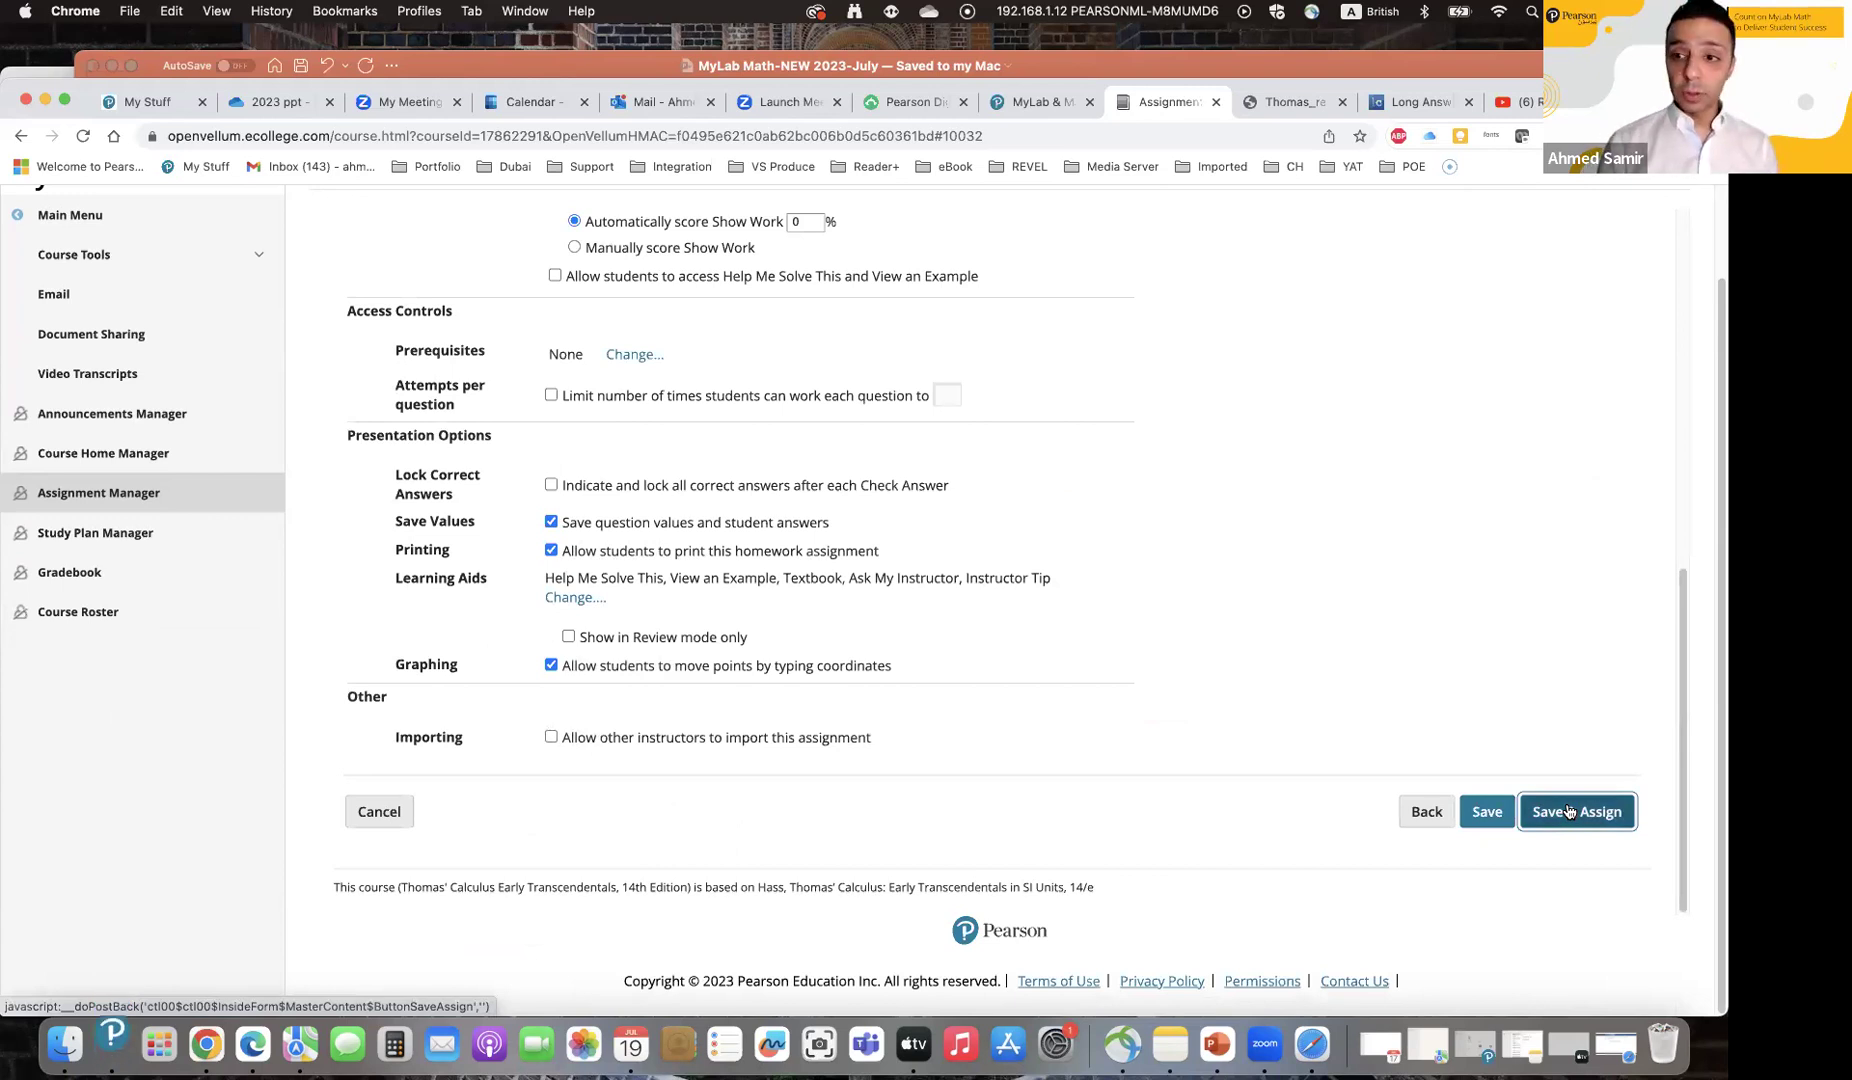
Step: Switch to the student home page, open question 5 of hw4 and dismiss its instructor tip
click(54, 222)
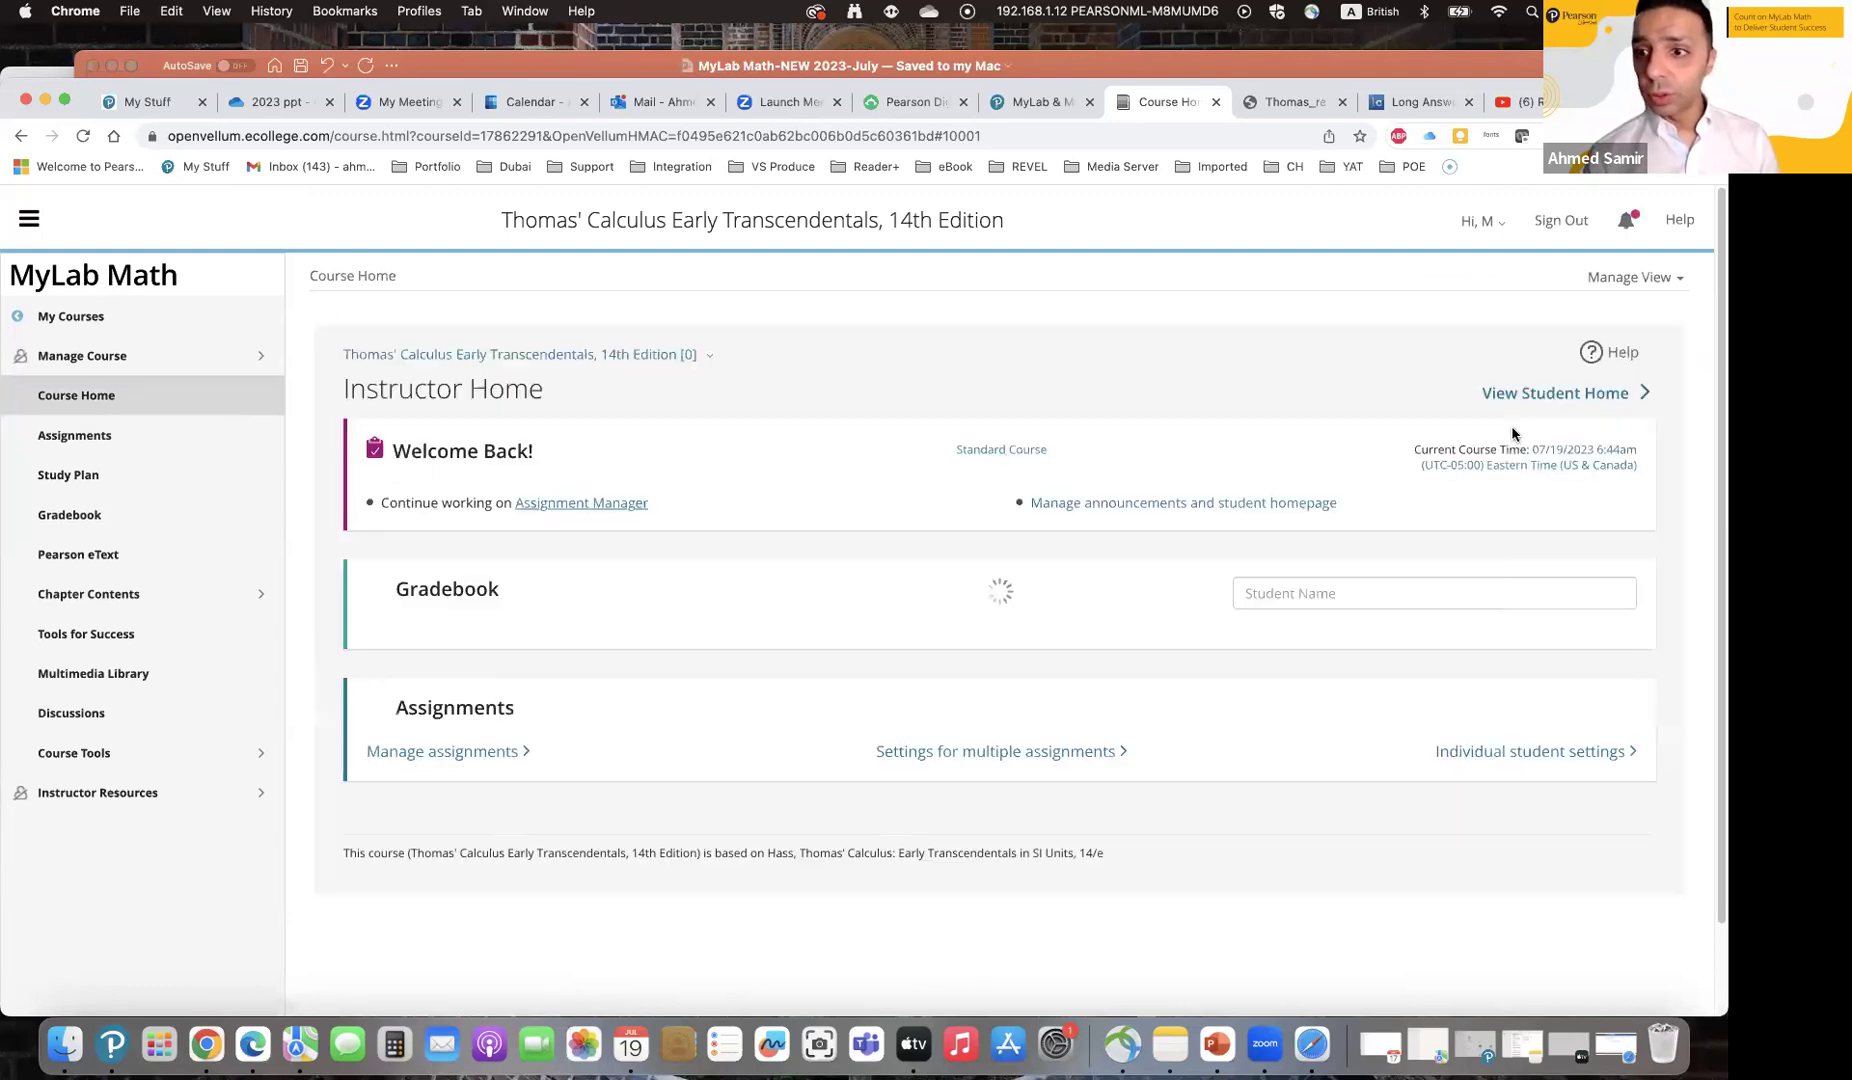
click(1545, 393)
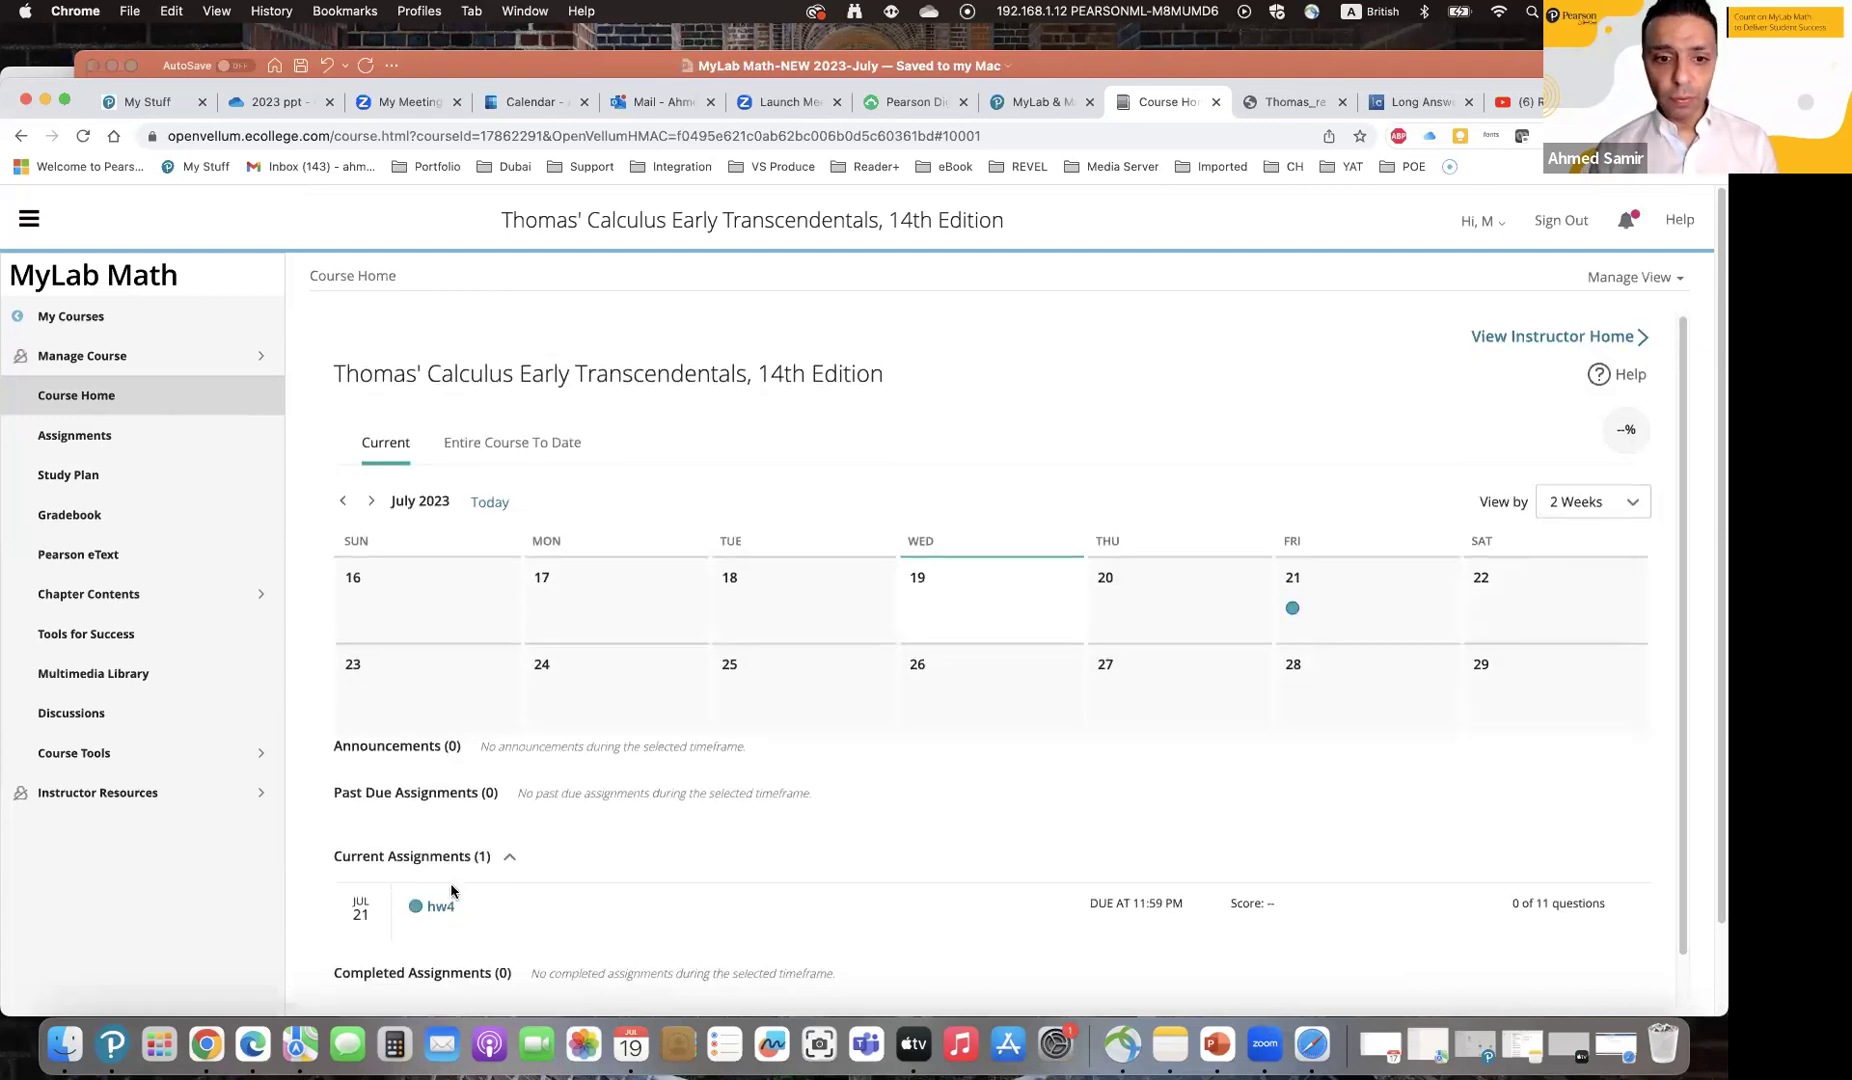
click(433, 915)
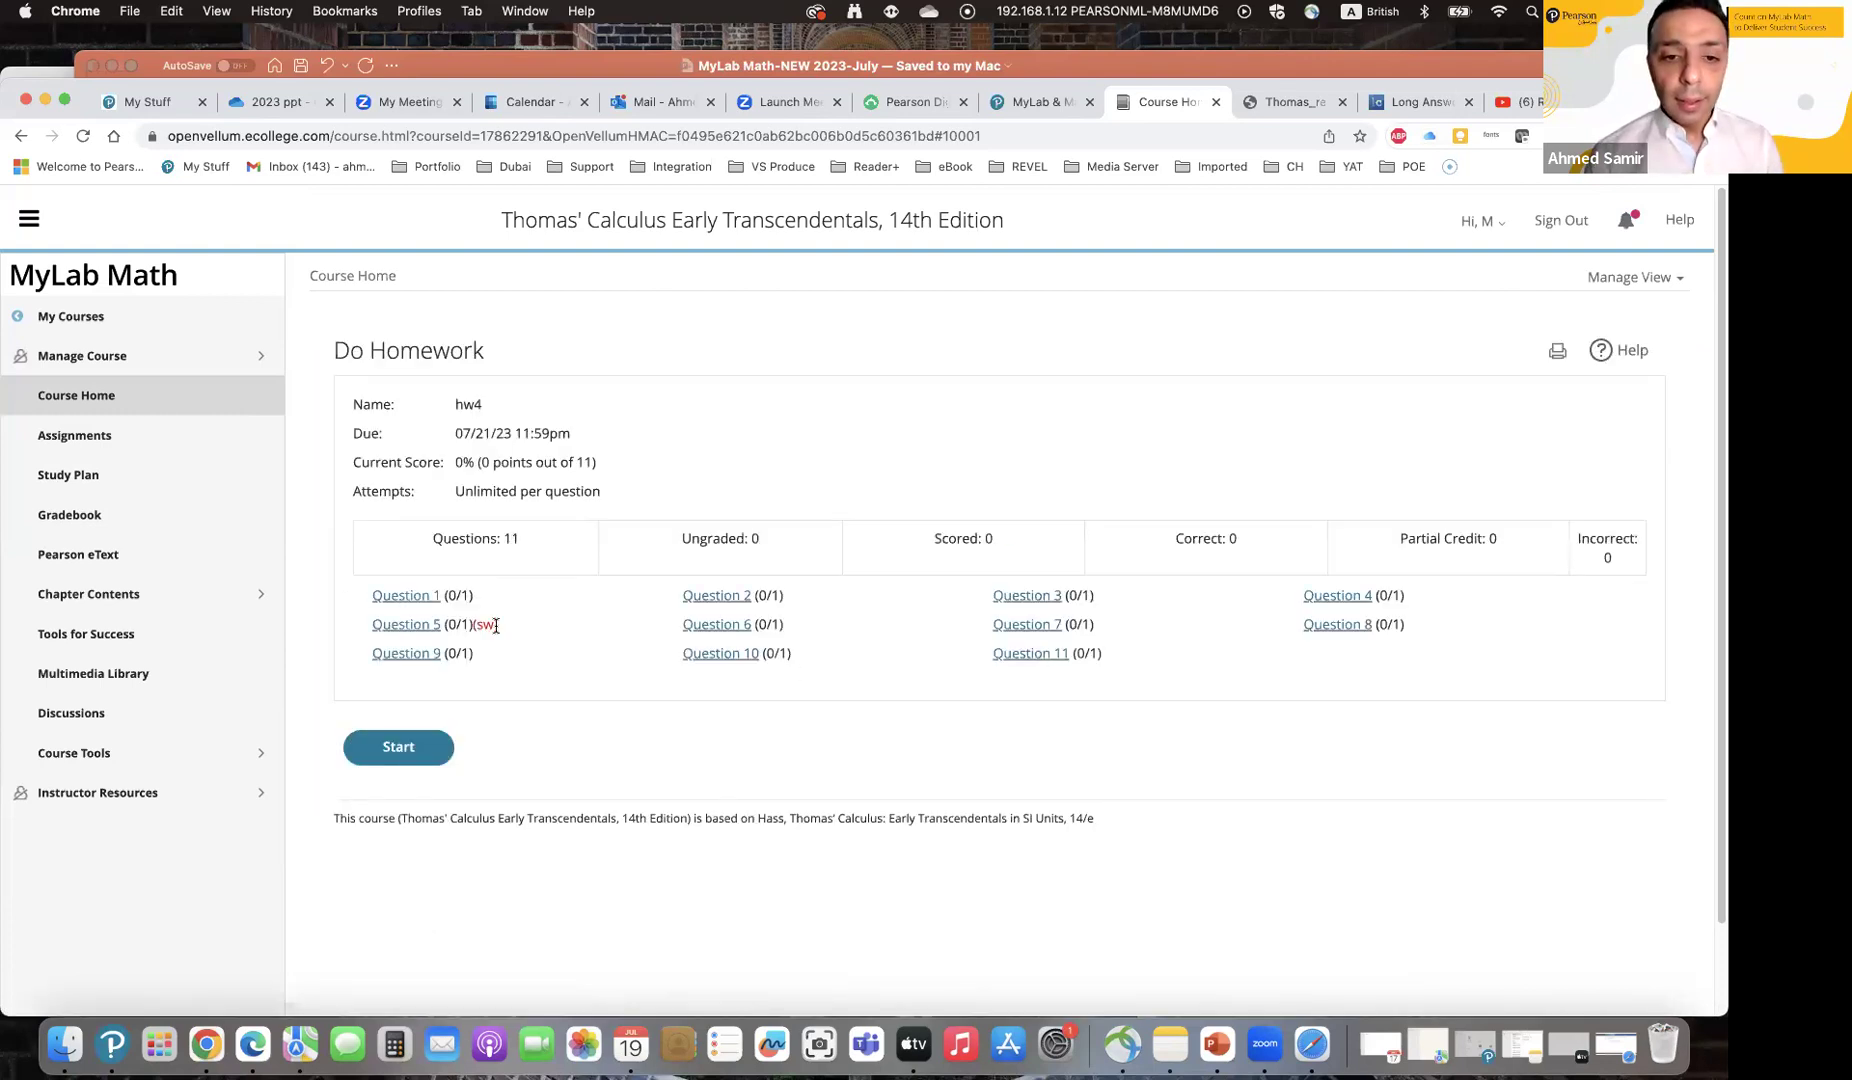
double_click(486, 624)
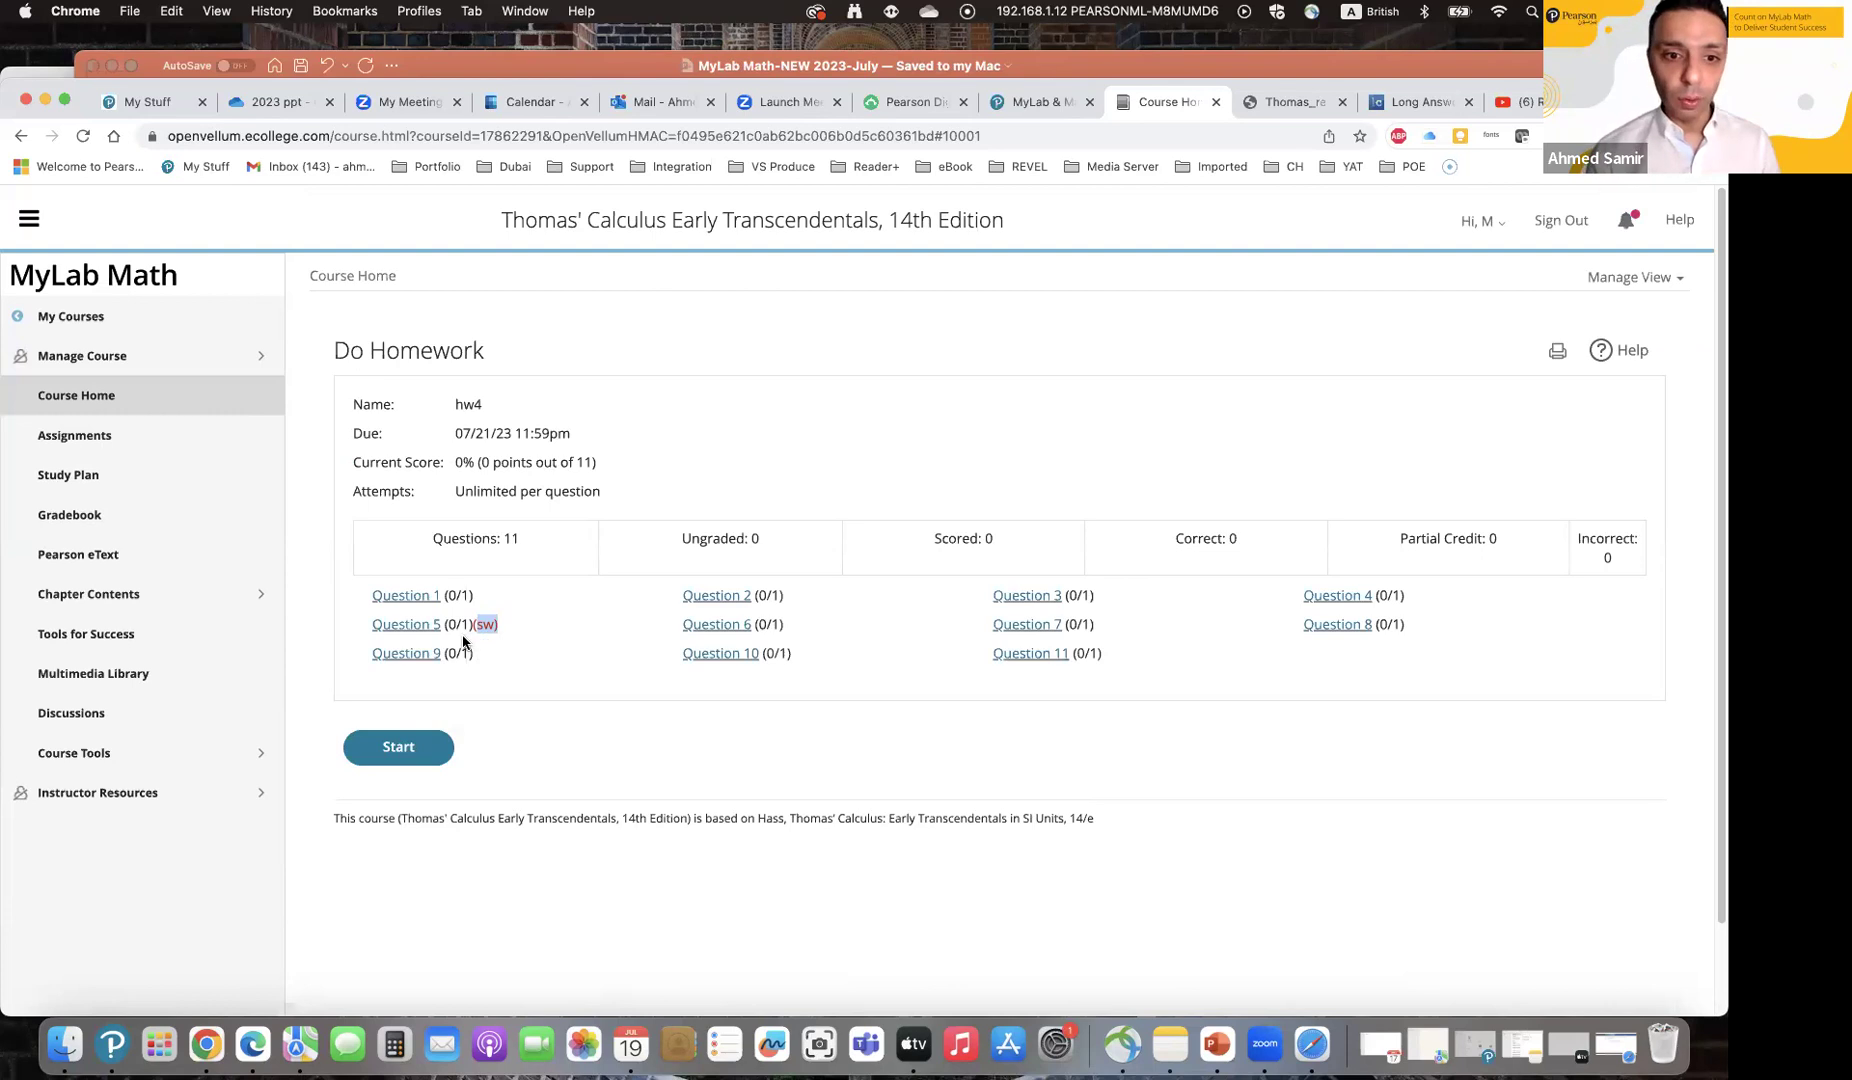
click(432, 628)
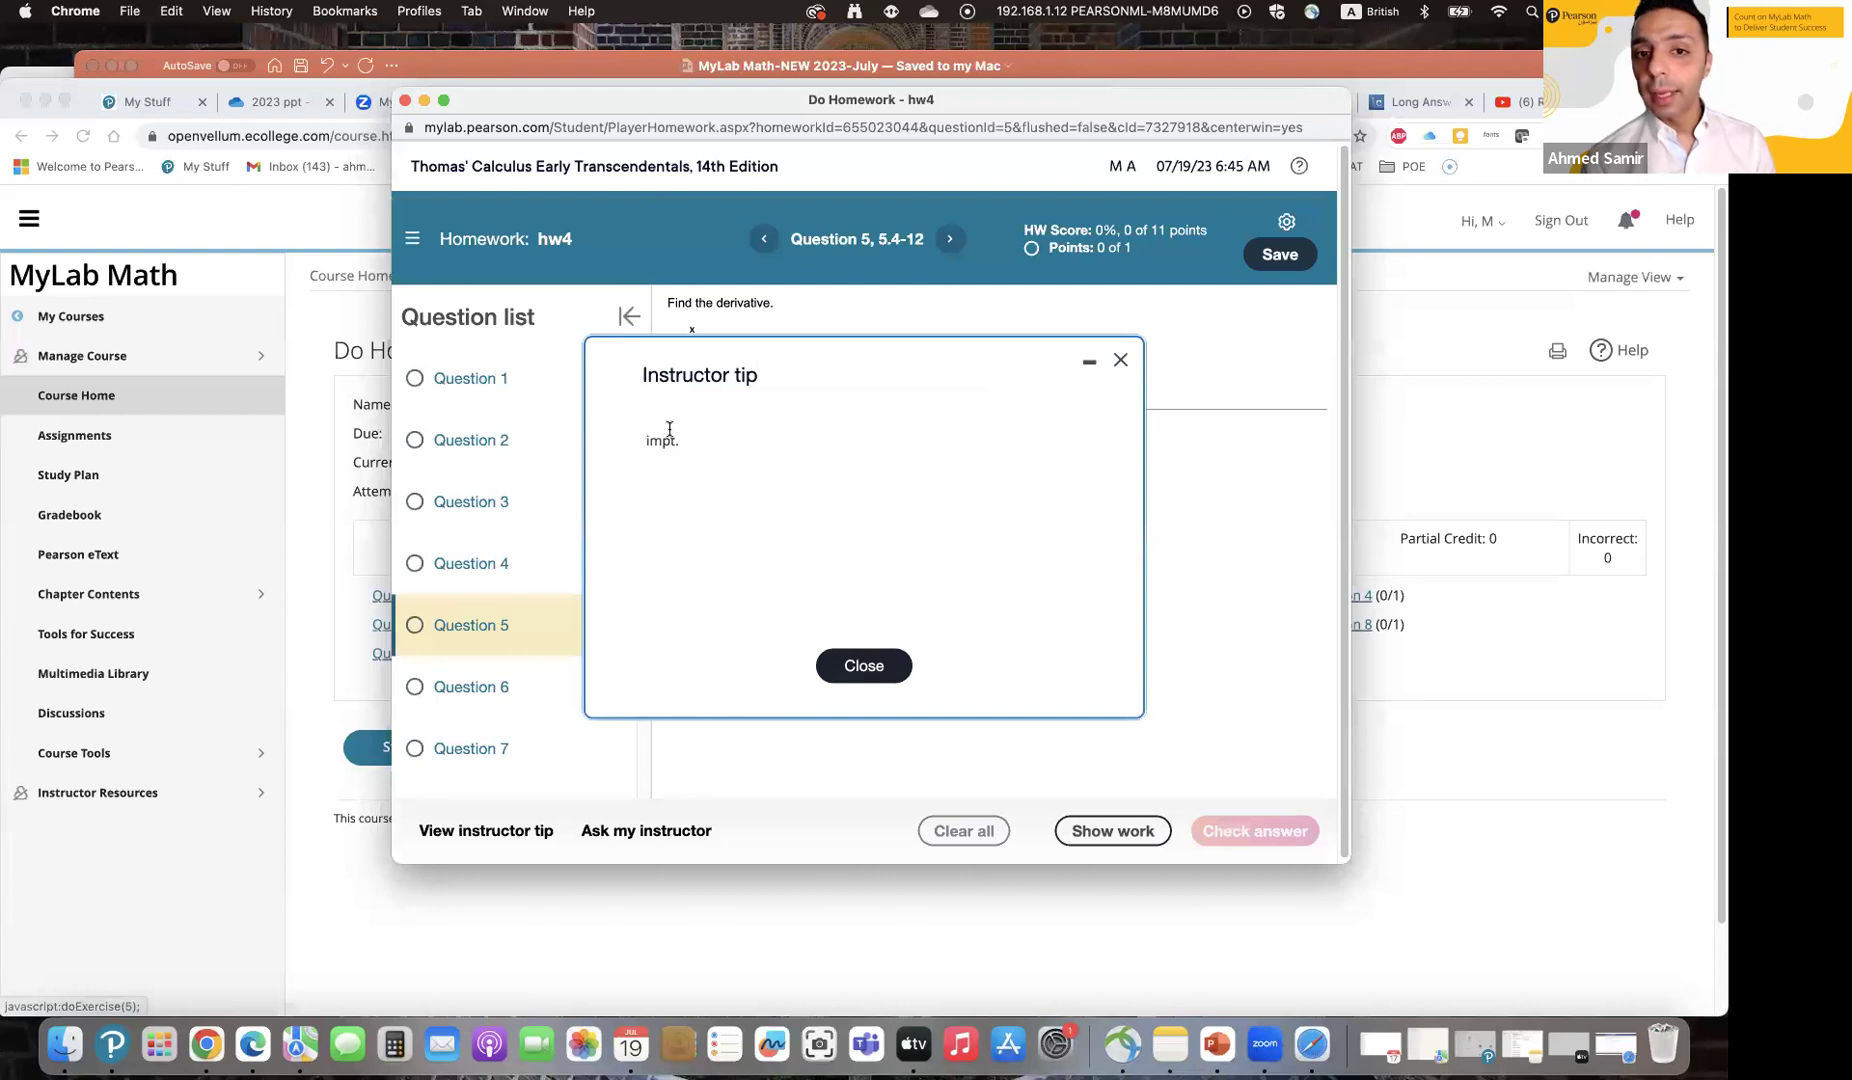
click(864, 665)
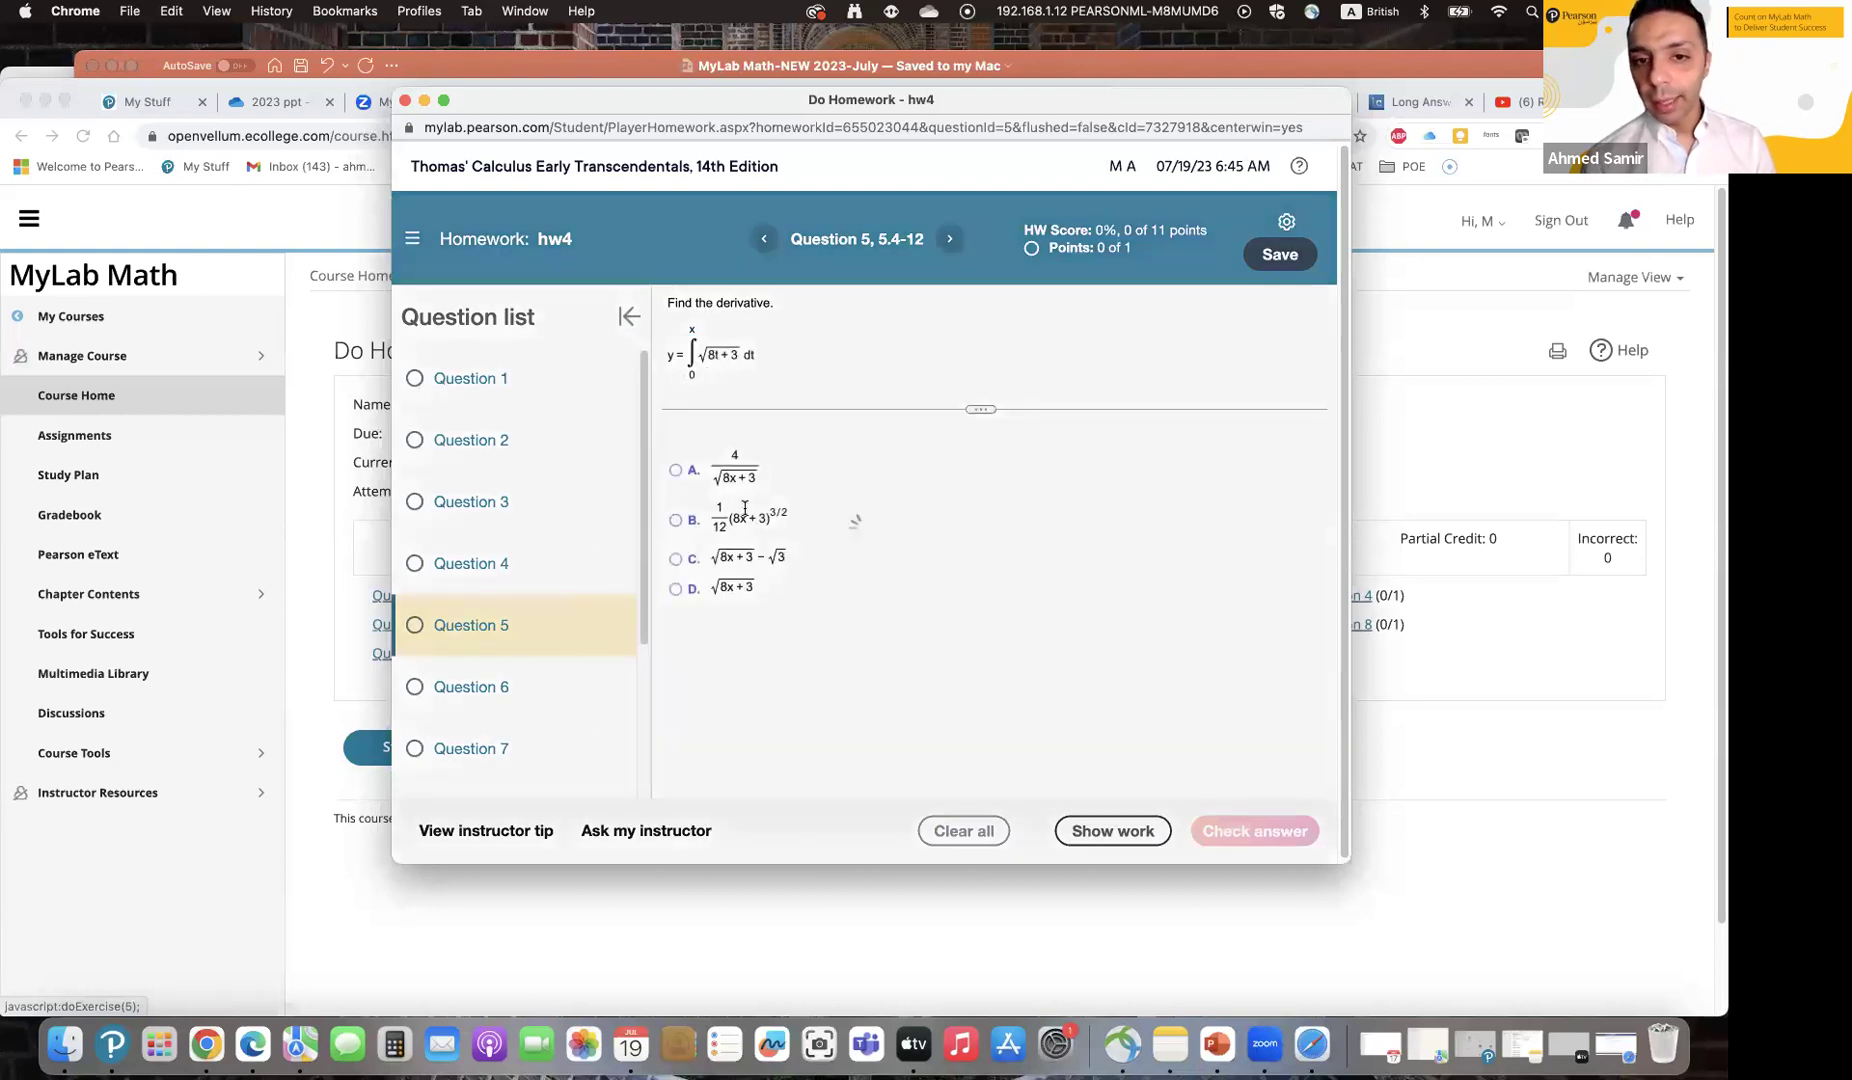
Step: Choose answer B for question 5, then add a freehand sketch and the math text "xkjasdbasjkvx" in Show work
click(675, 520)
click(1140, 829)
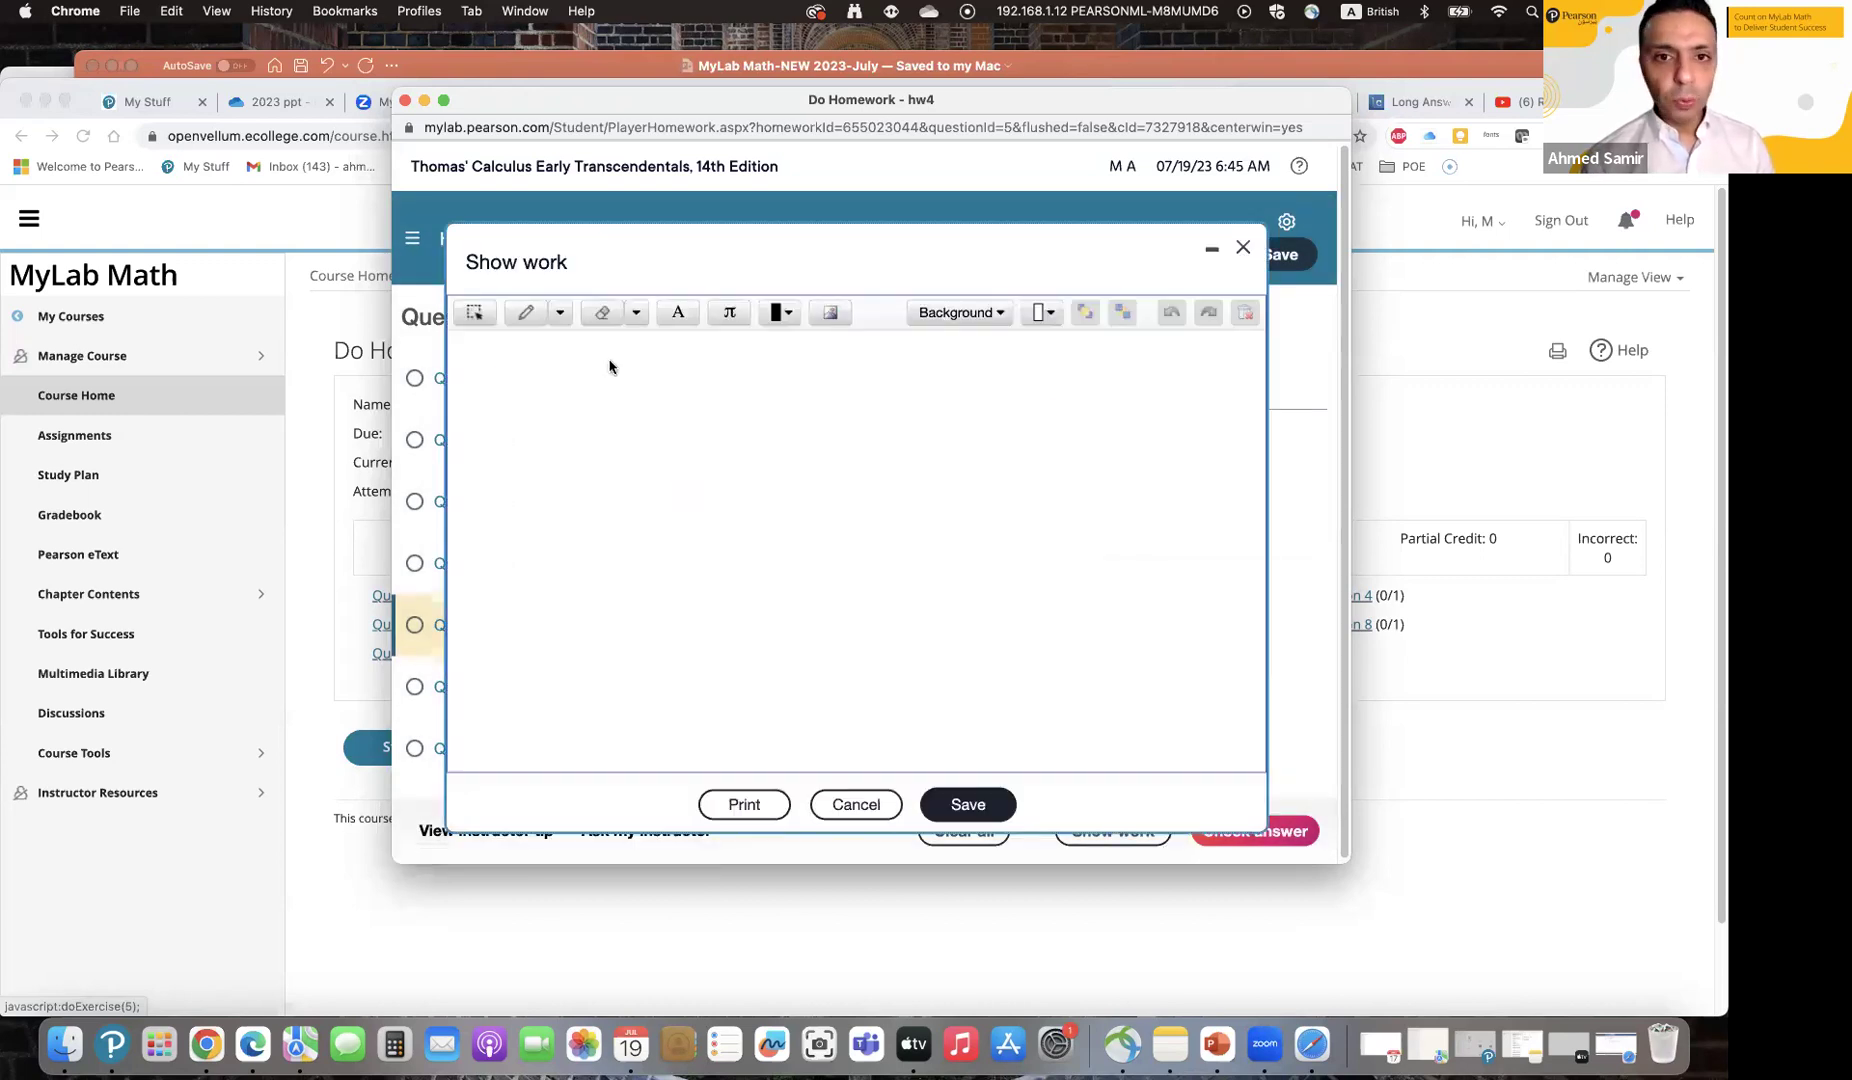
click(525, 312)
mouse_move(504, 398)
mouse_down()
mouse_move(835, 504)
mouse_move(985, 522)
mouse_move(450, 551)
mouse_up()
click(710, 321)
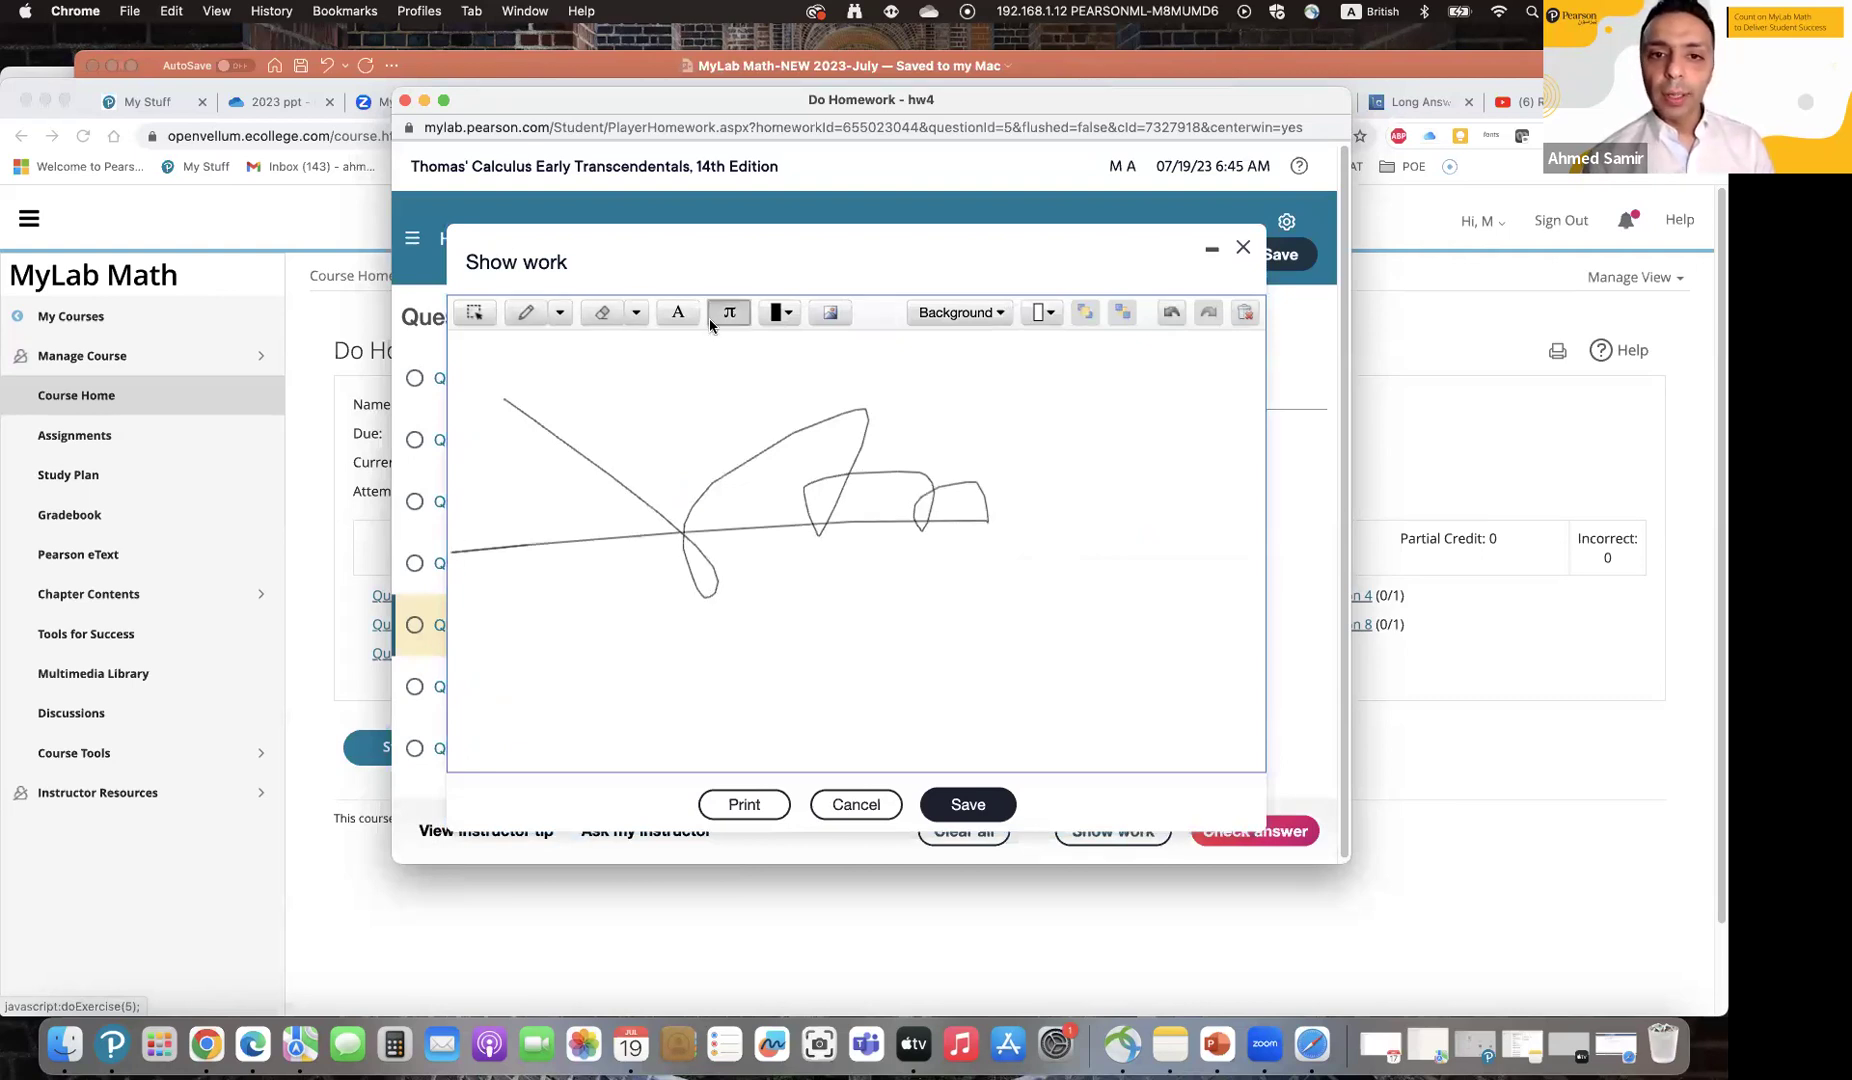
text(xkjasdbasjkvx)
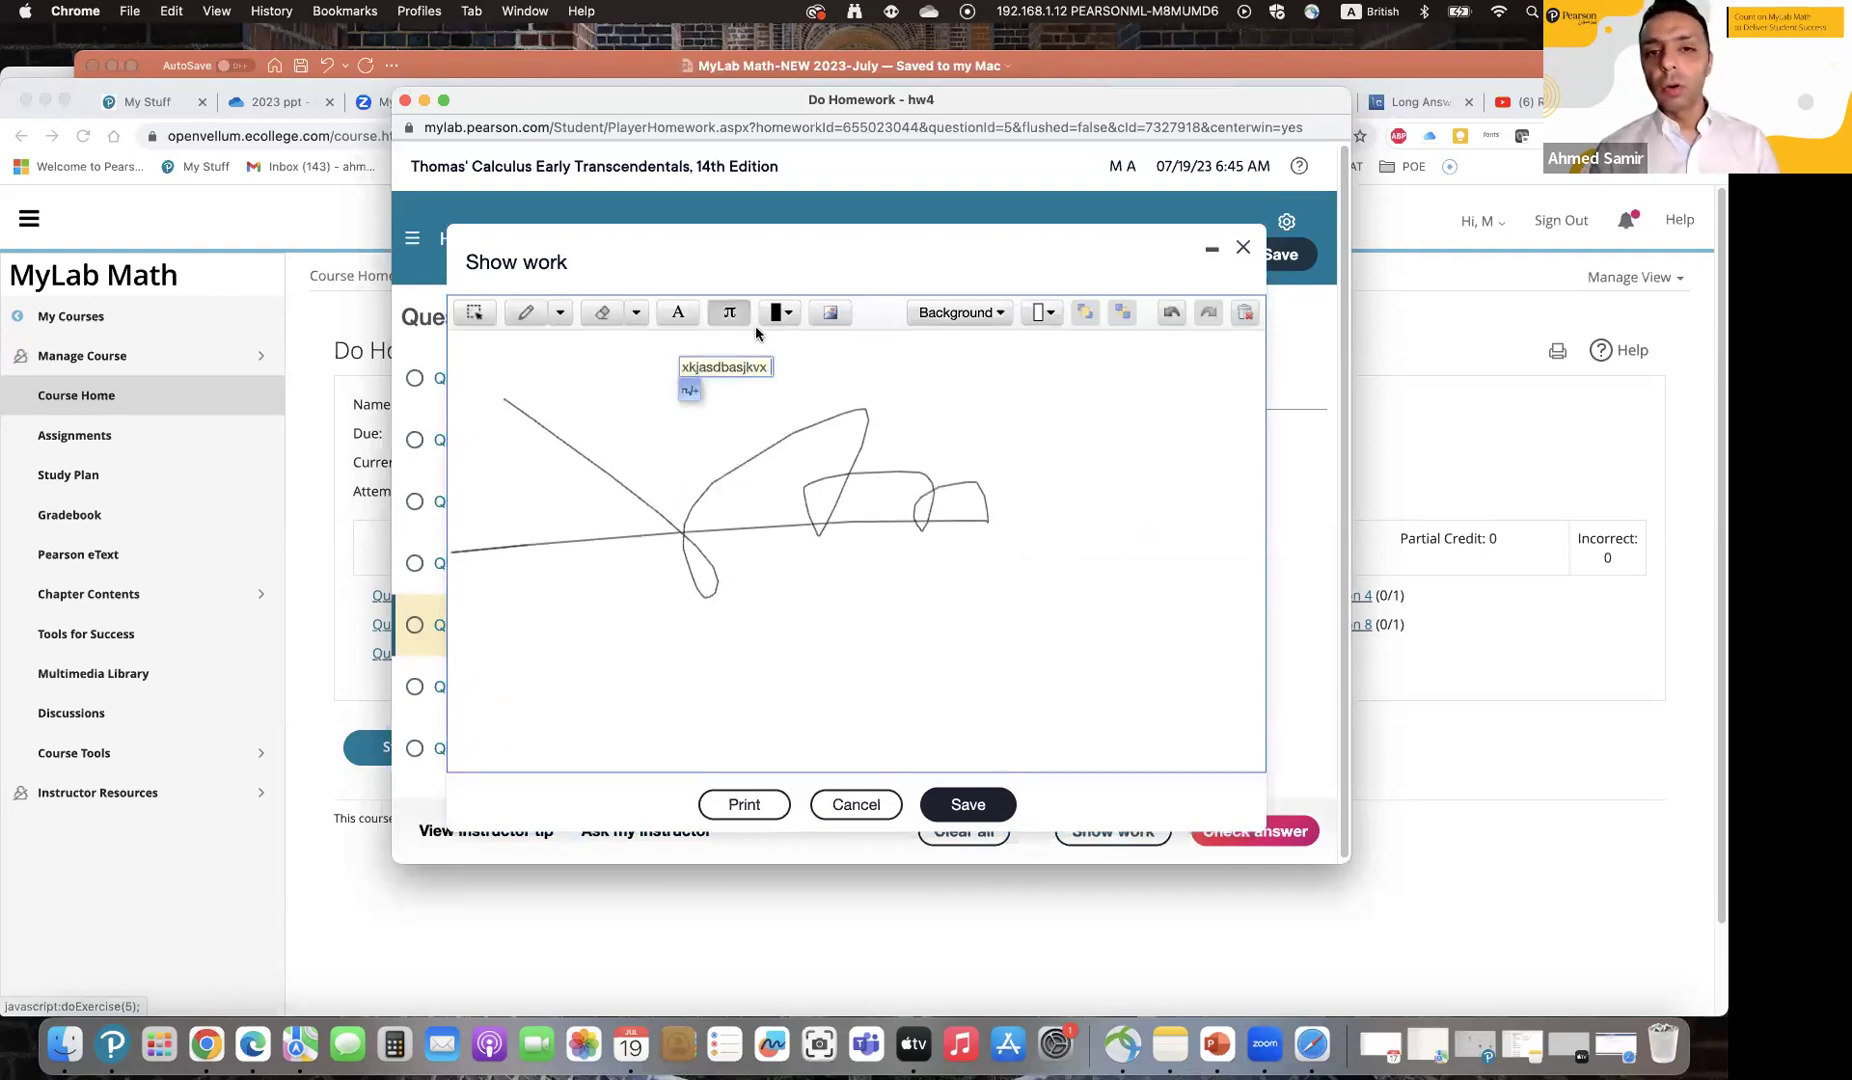
click(839, 386)
Step: Insert the image MyLab Math Background.png into Show work, add the note "comm" over it, and save the work
click(822, 305)
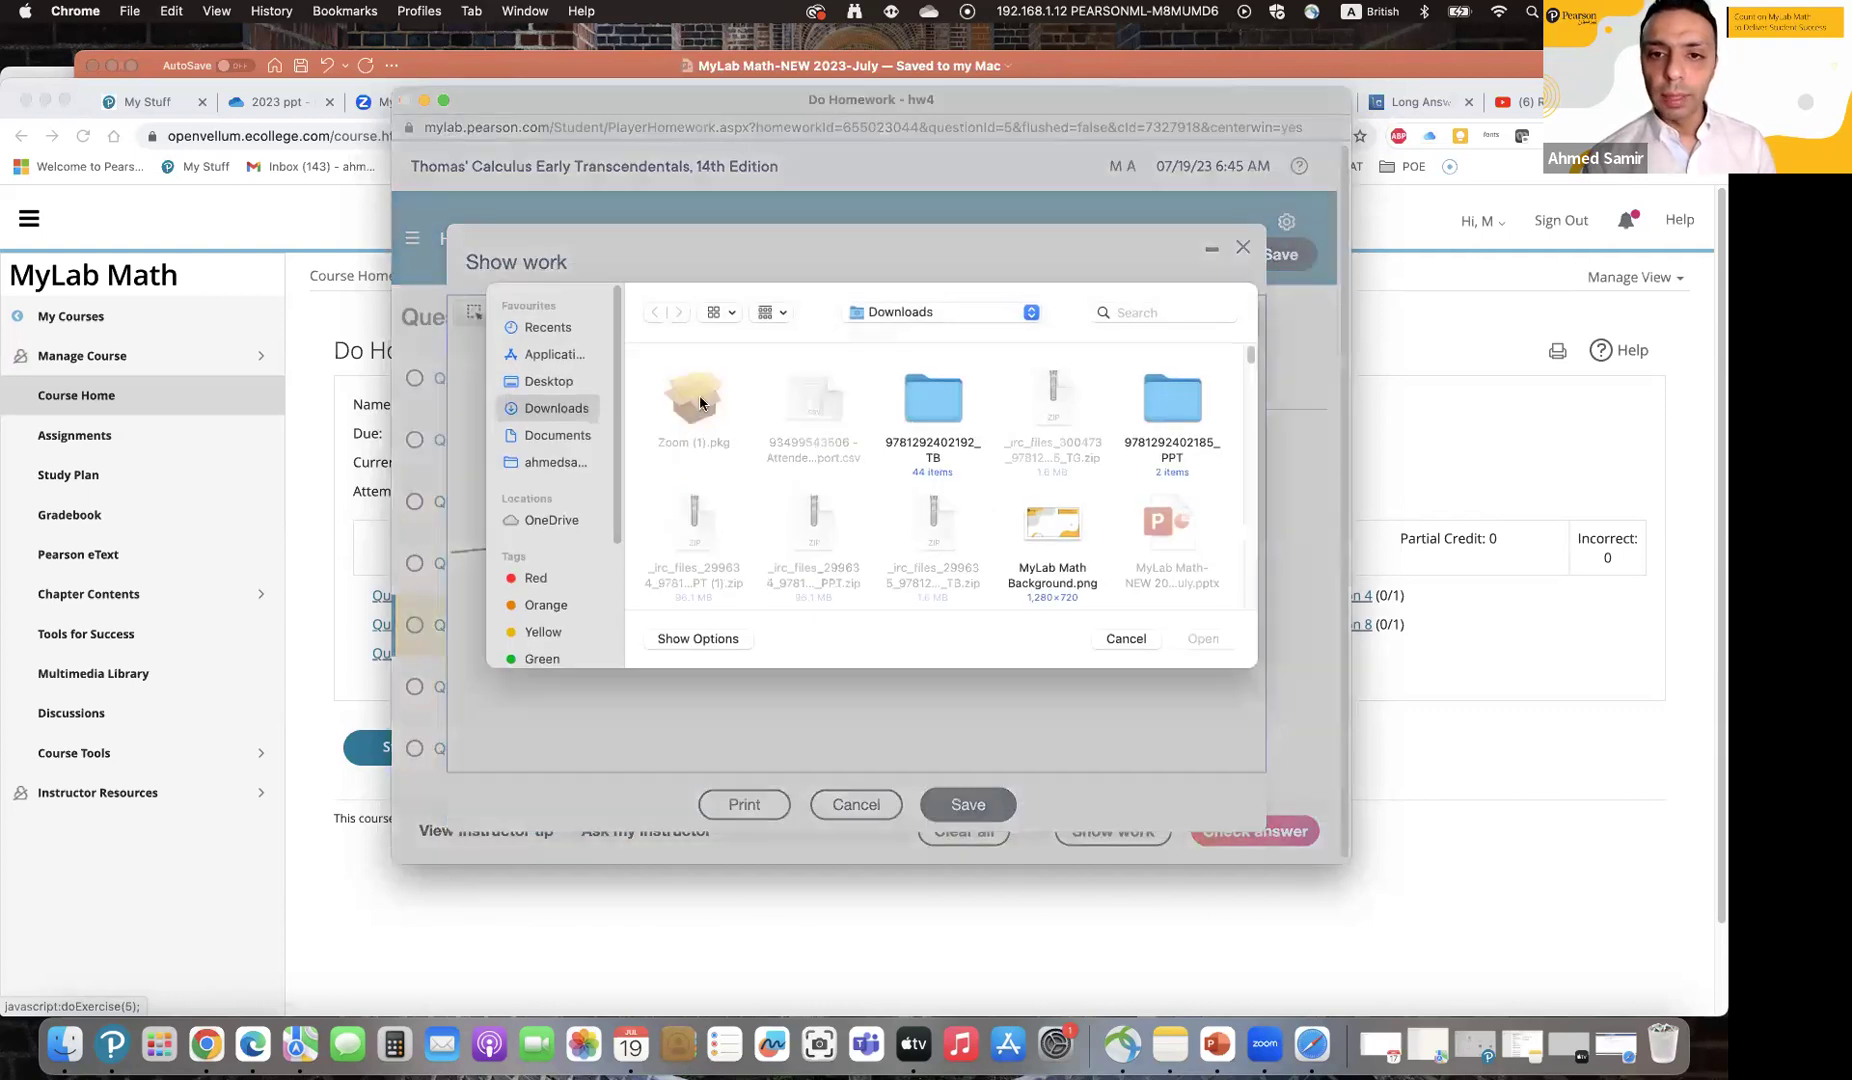
double_click(1172, 530)
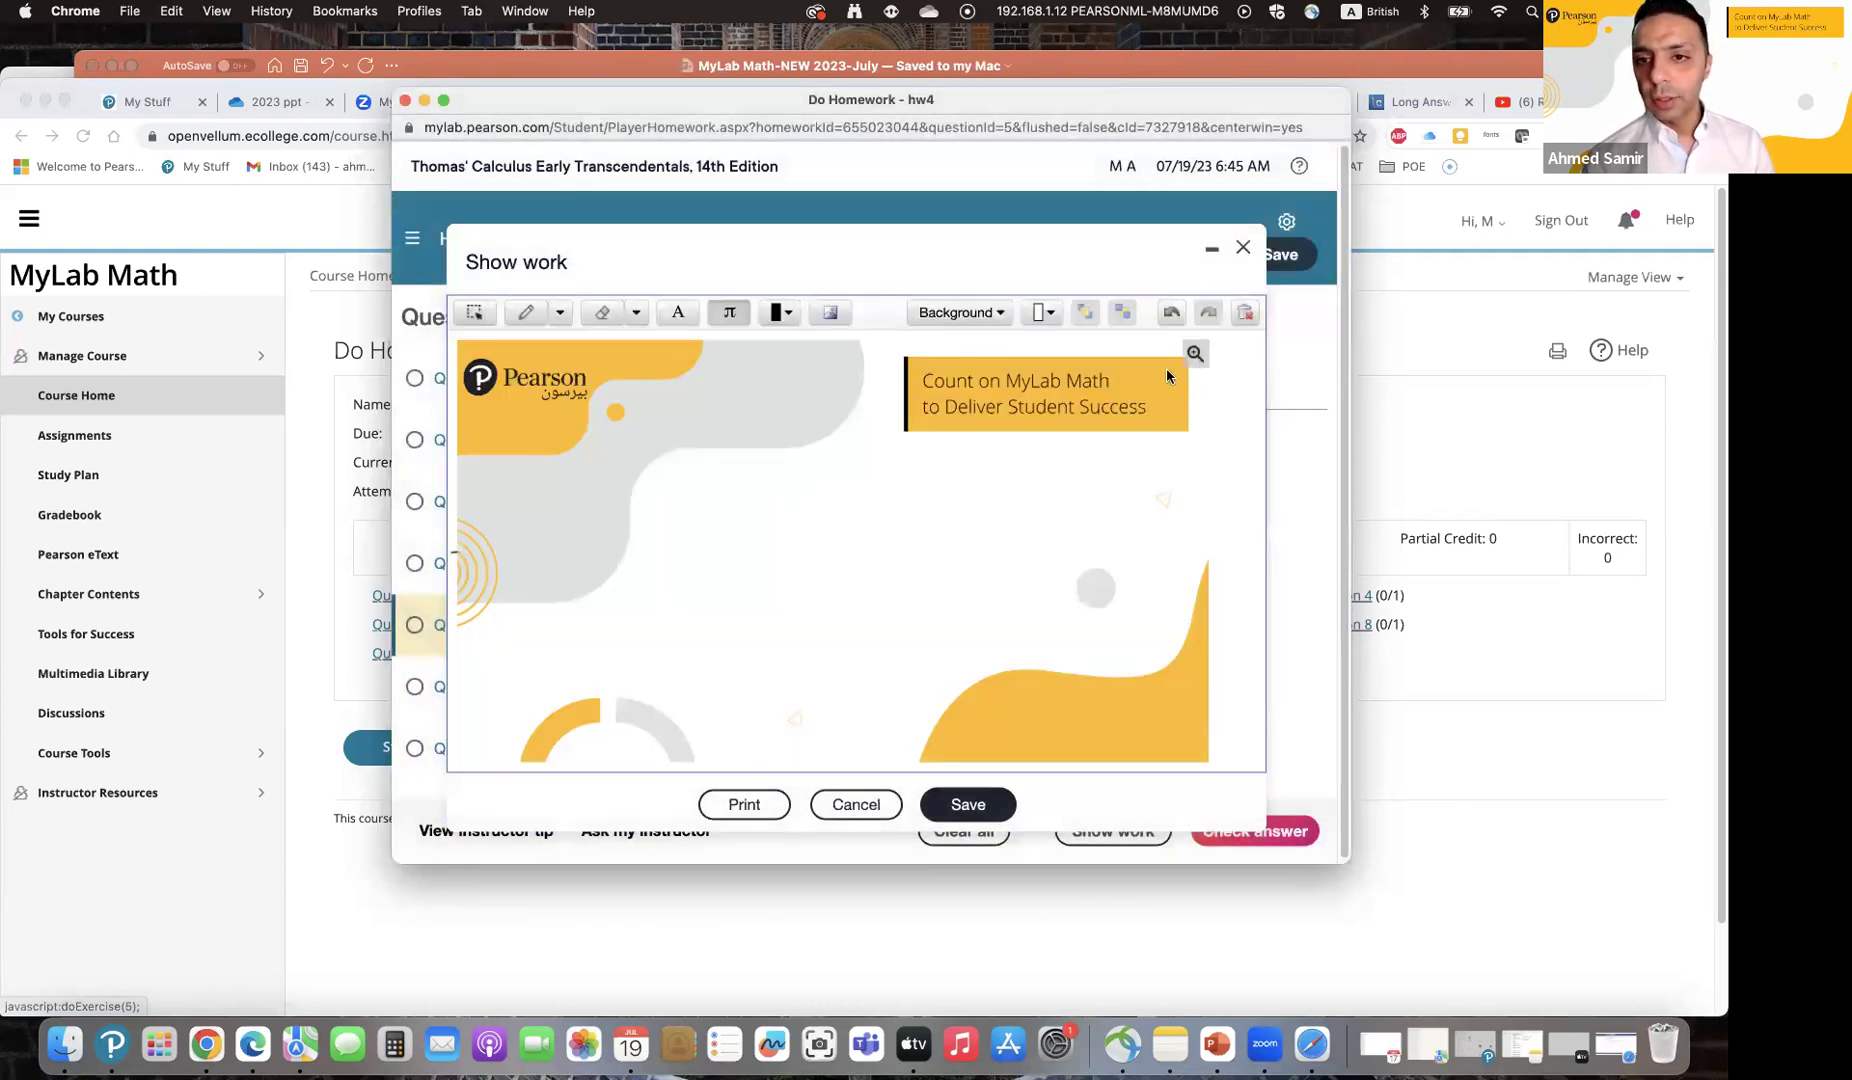
click(1195, 353)
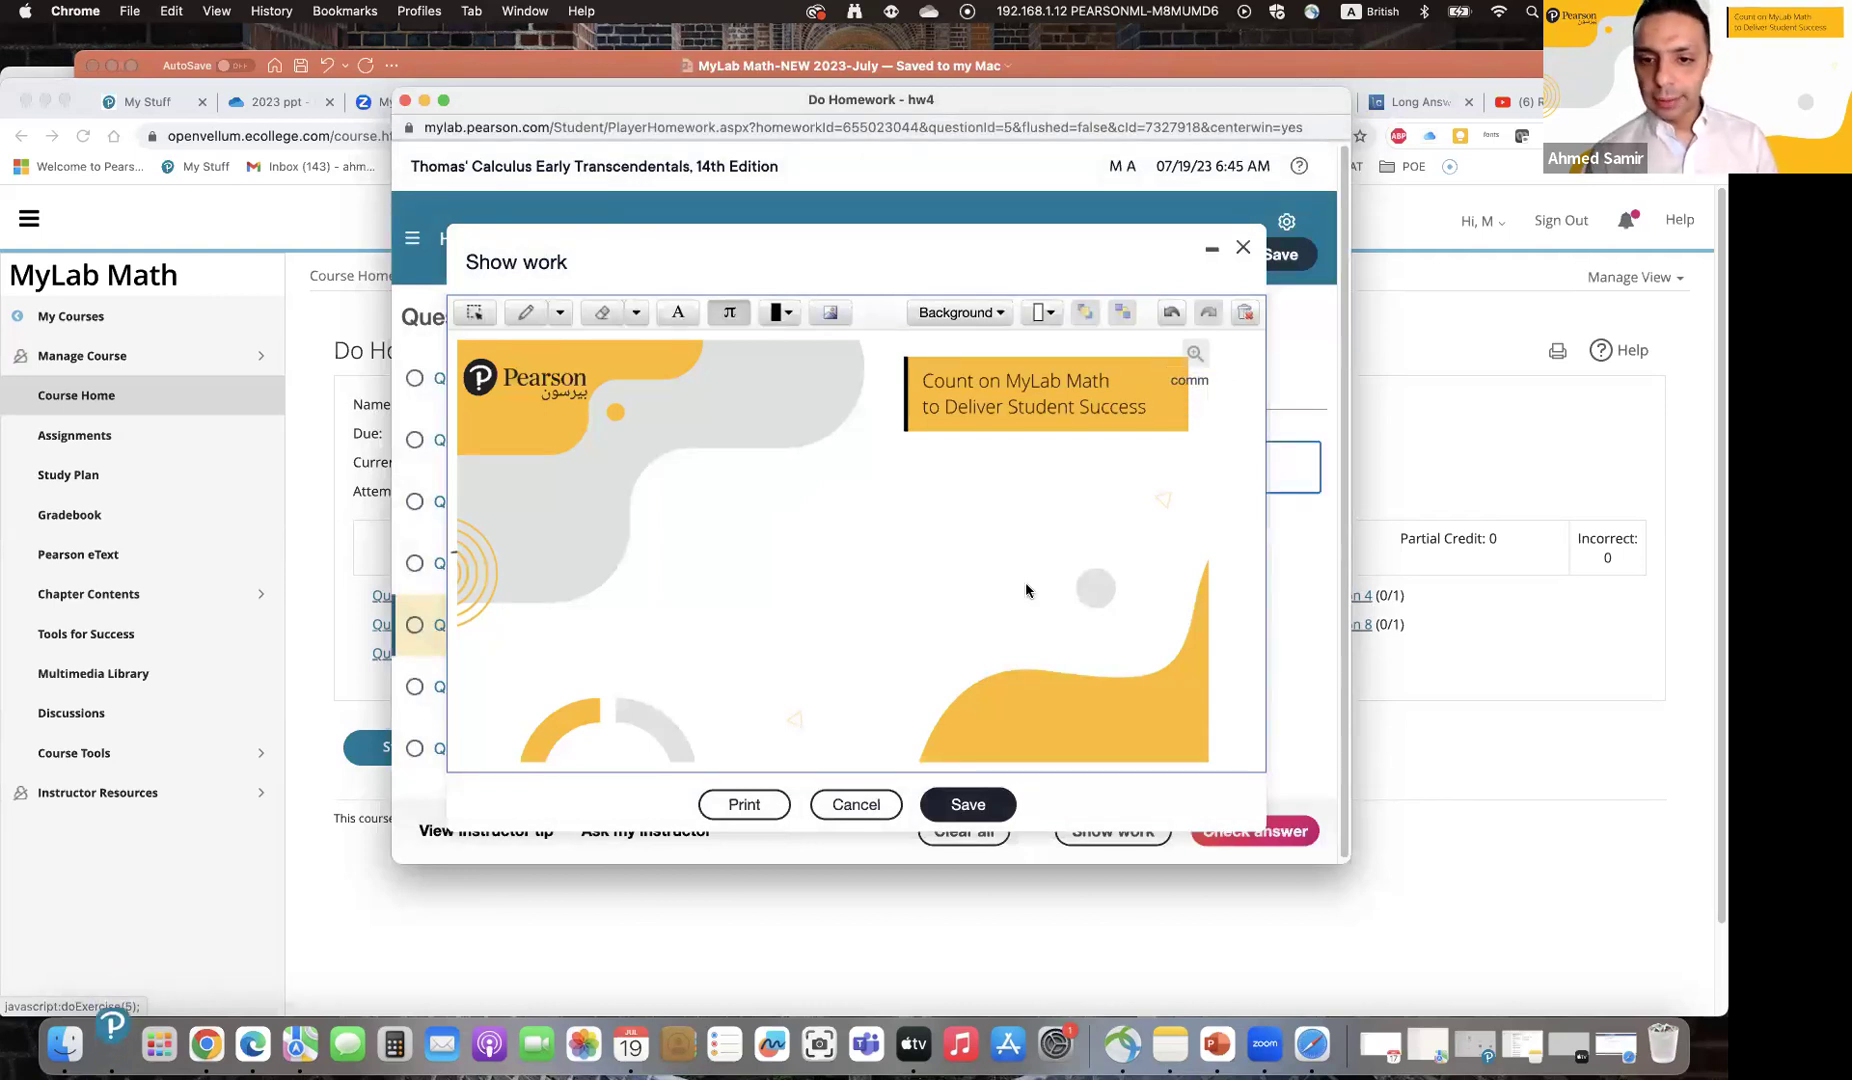
scroll(846, 482, down, 1)
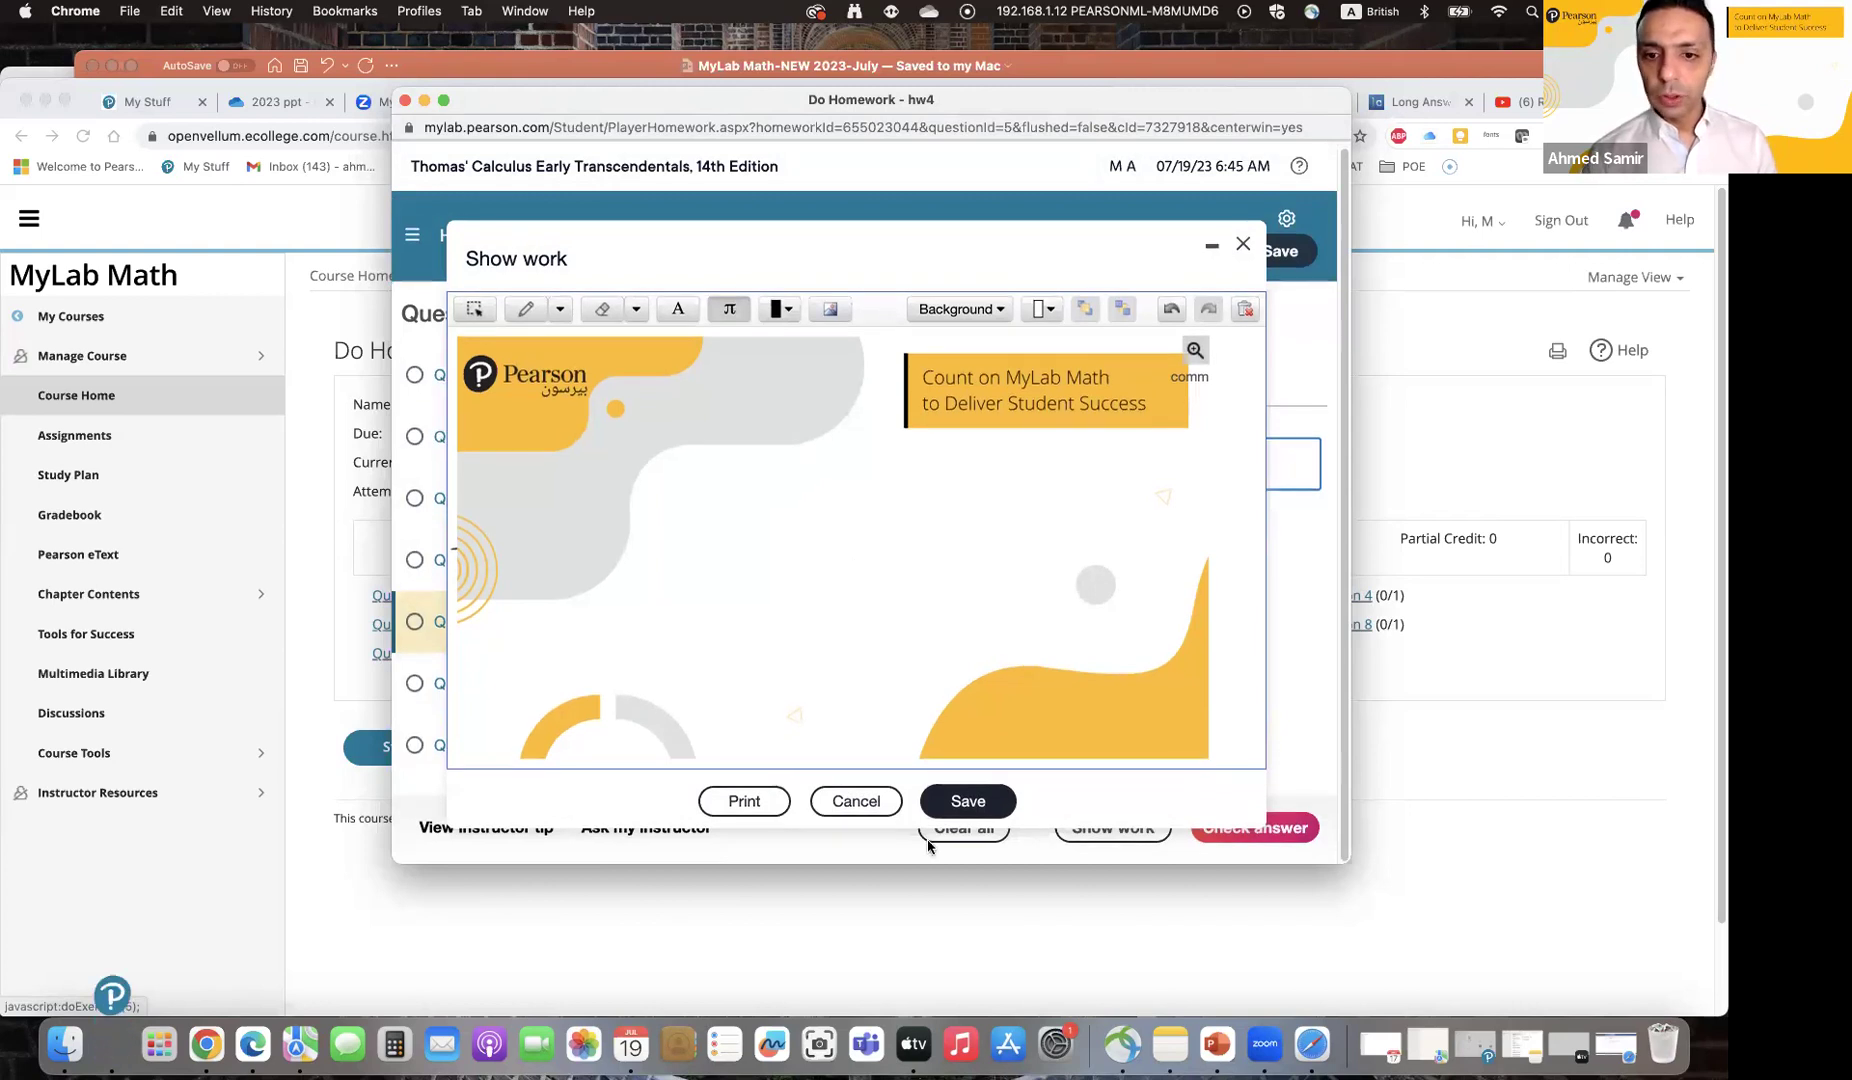
click(962, 800)
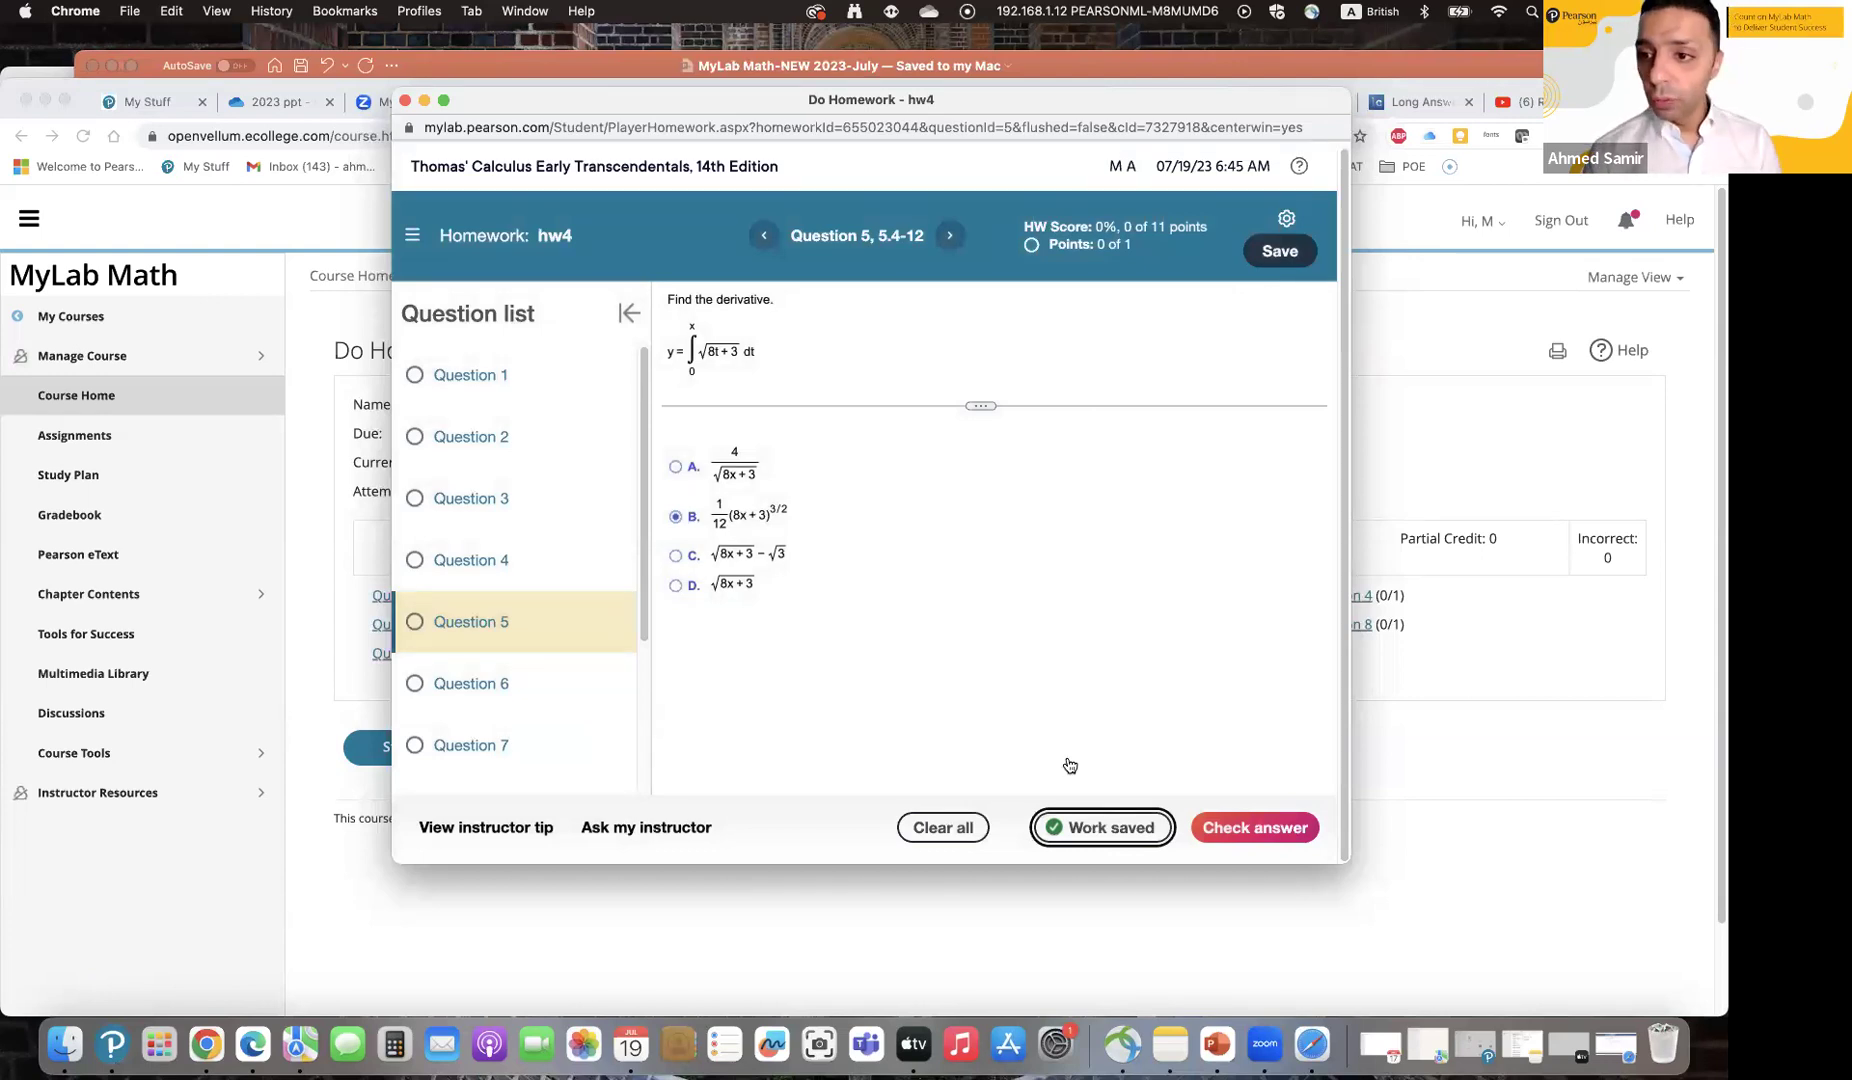
Step: Check the answer to question 5, then save the homework and exit without doing the final check
click(1235, 823)
click(862, 572)
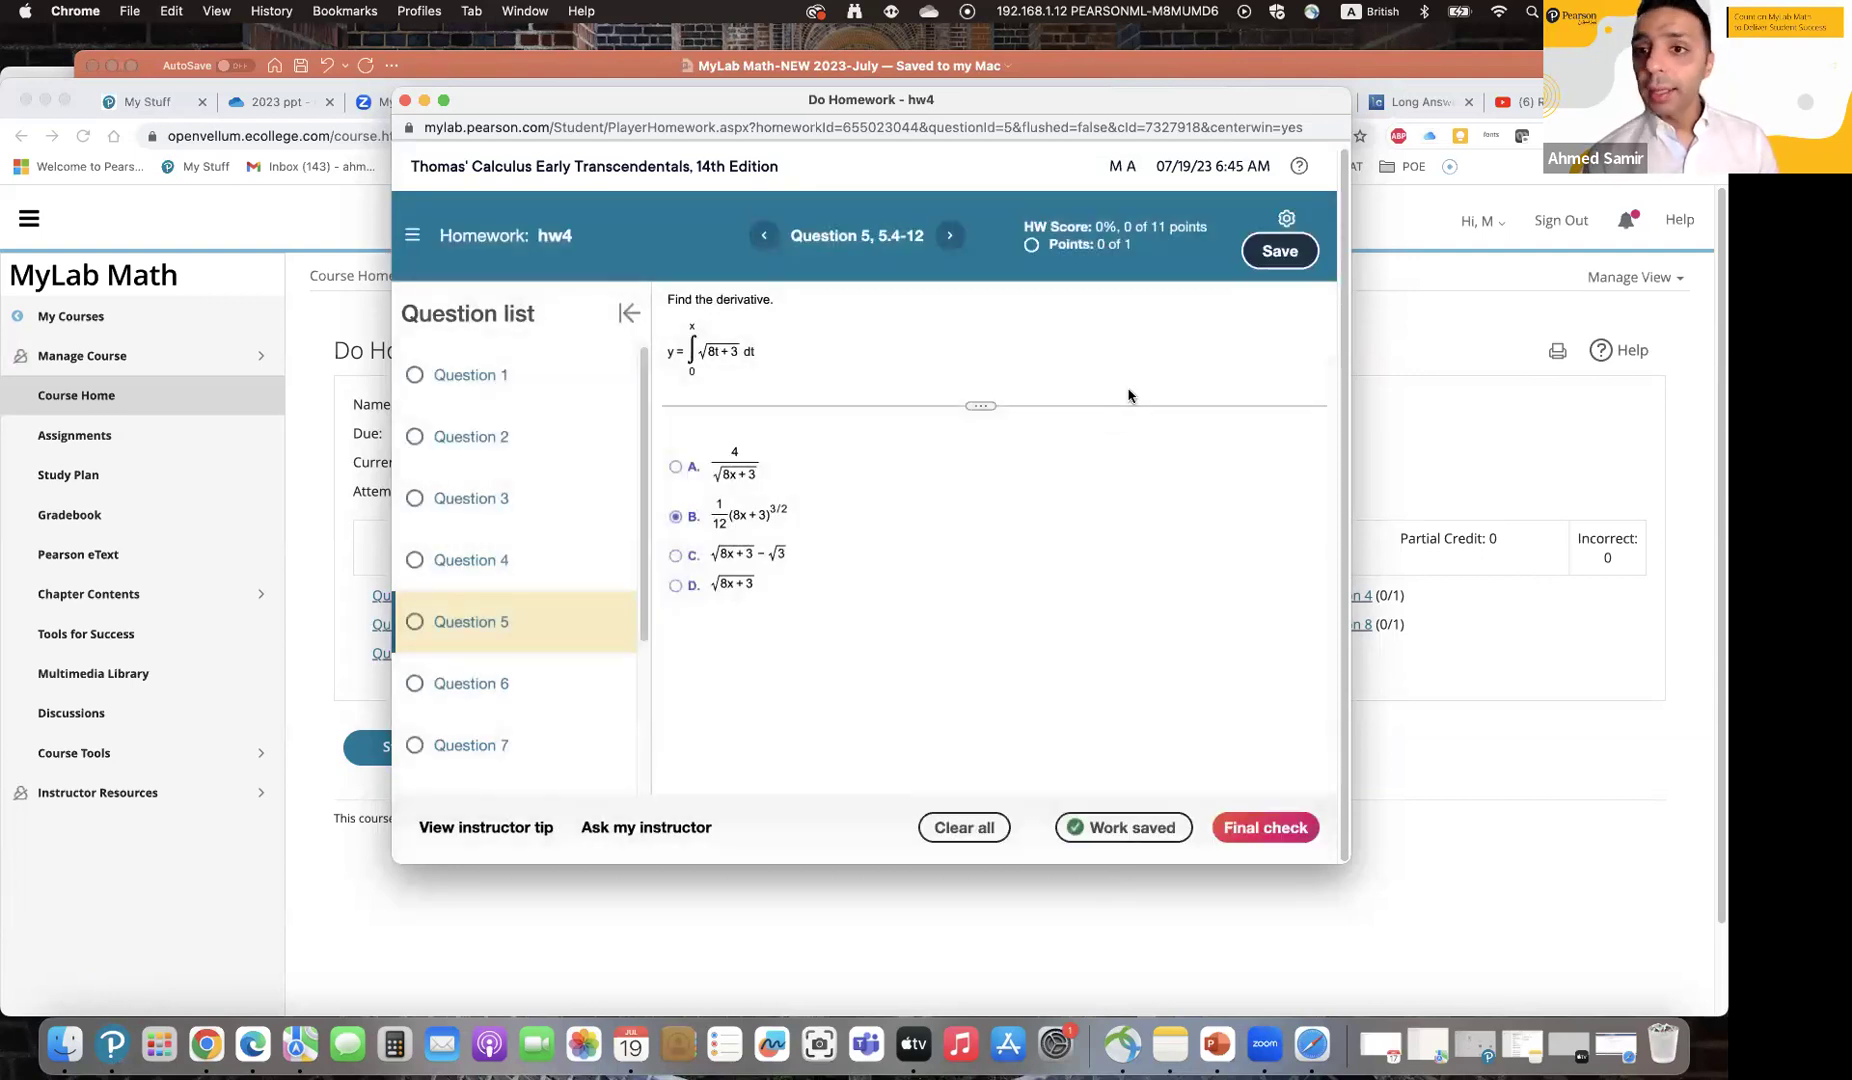
click(1276, 252)
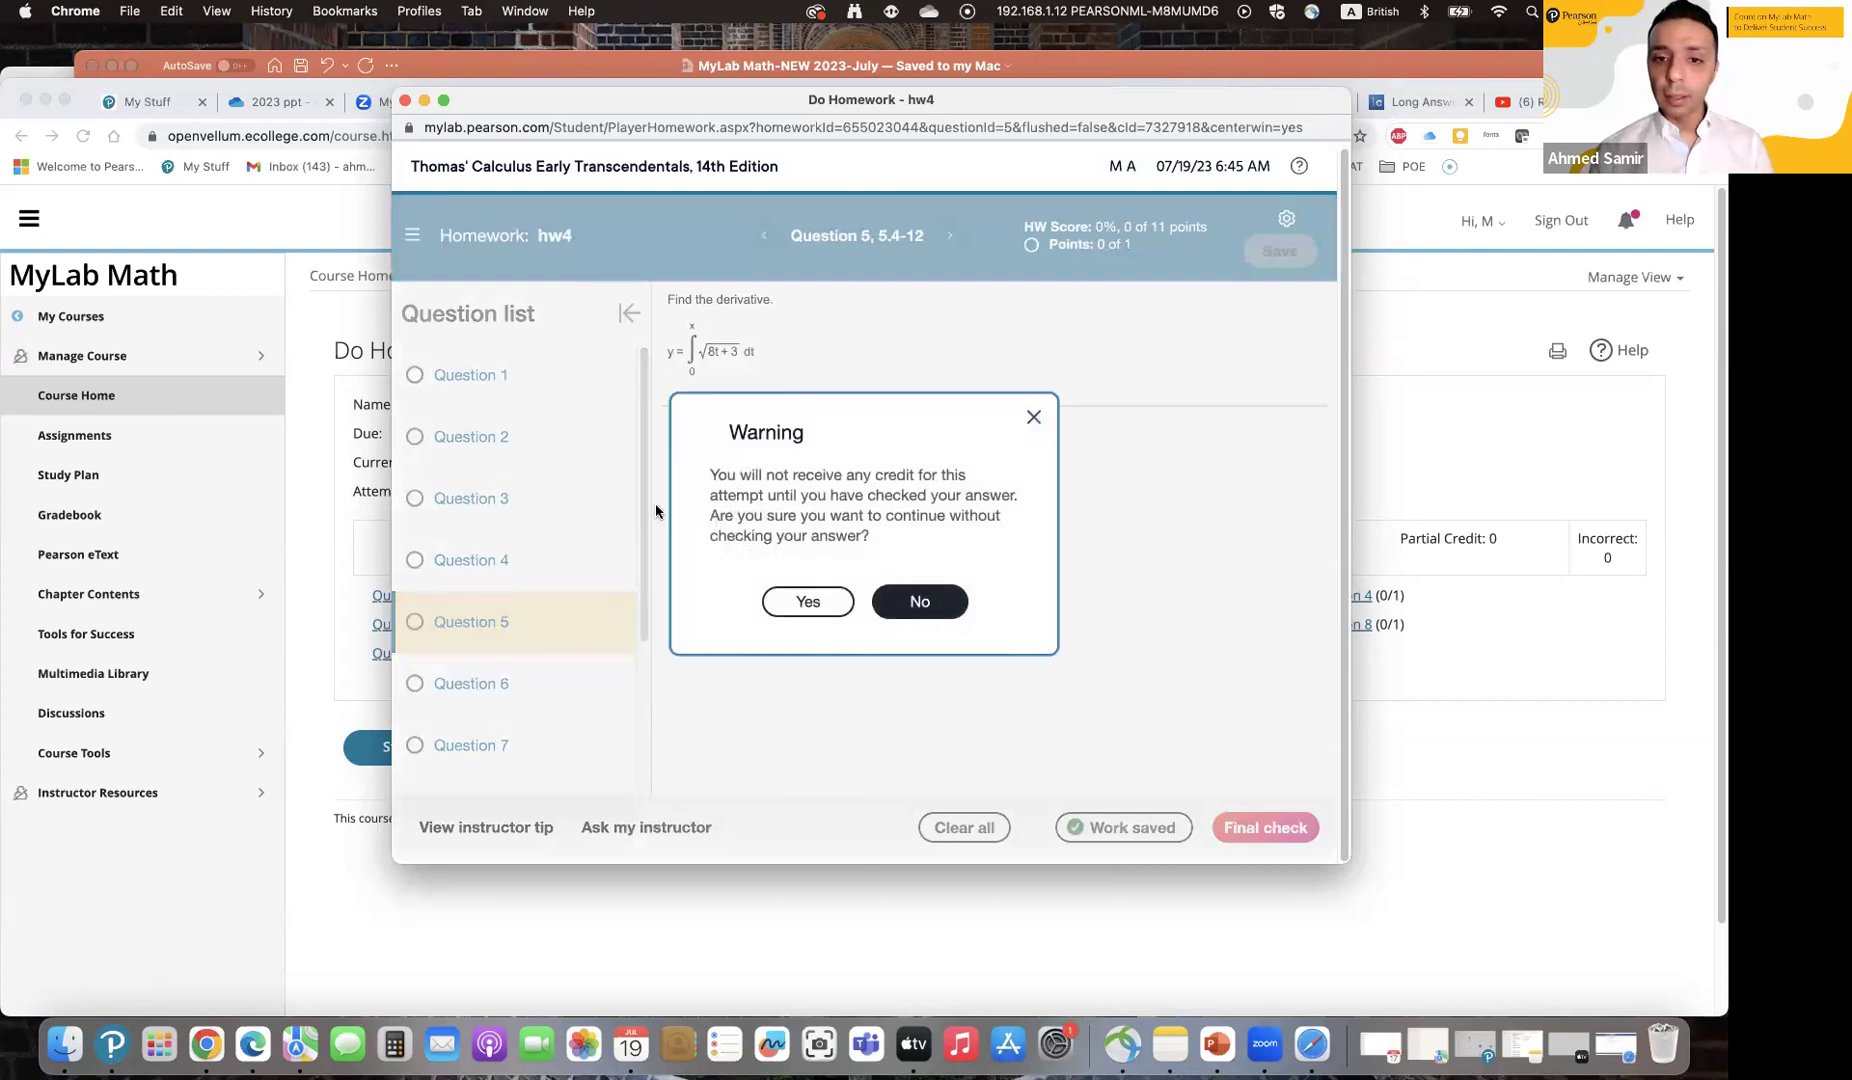
click(807, 602)
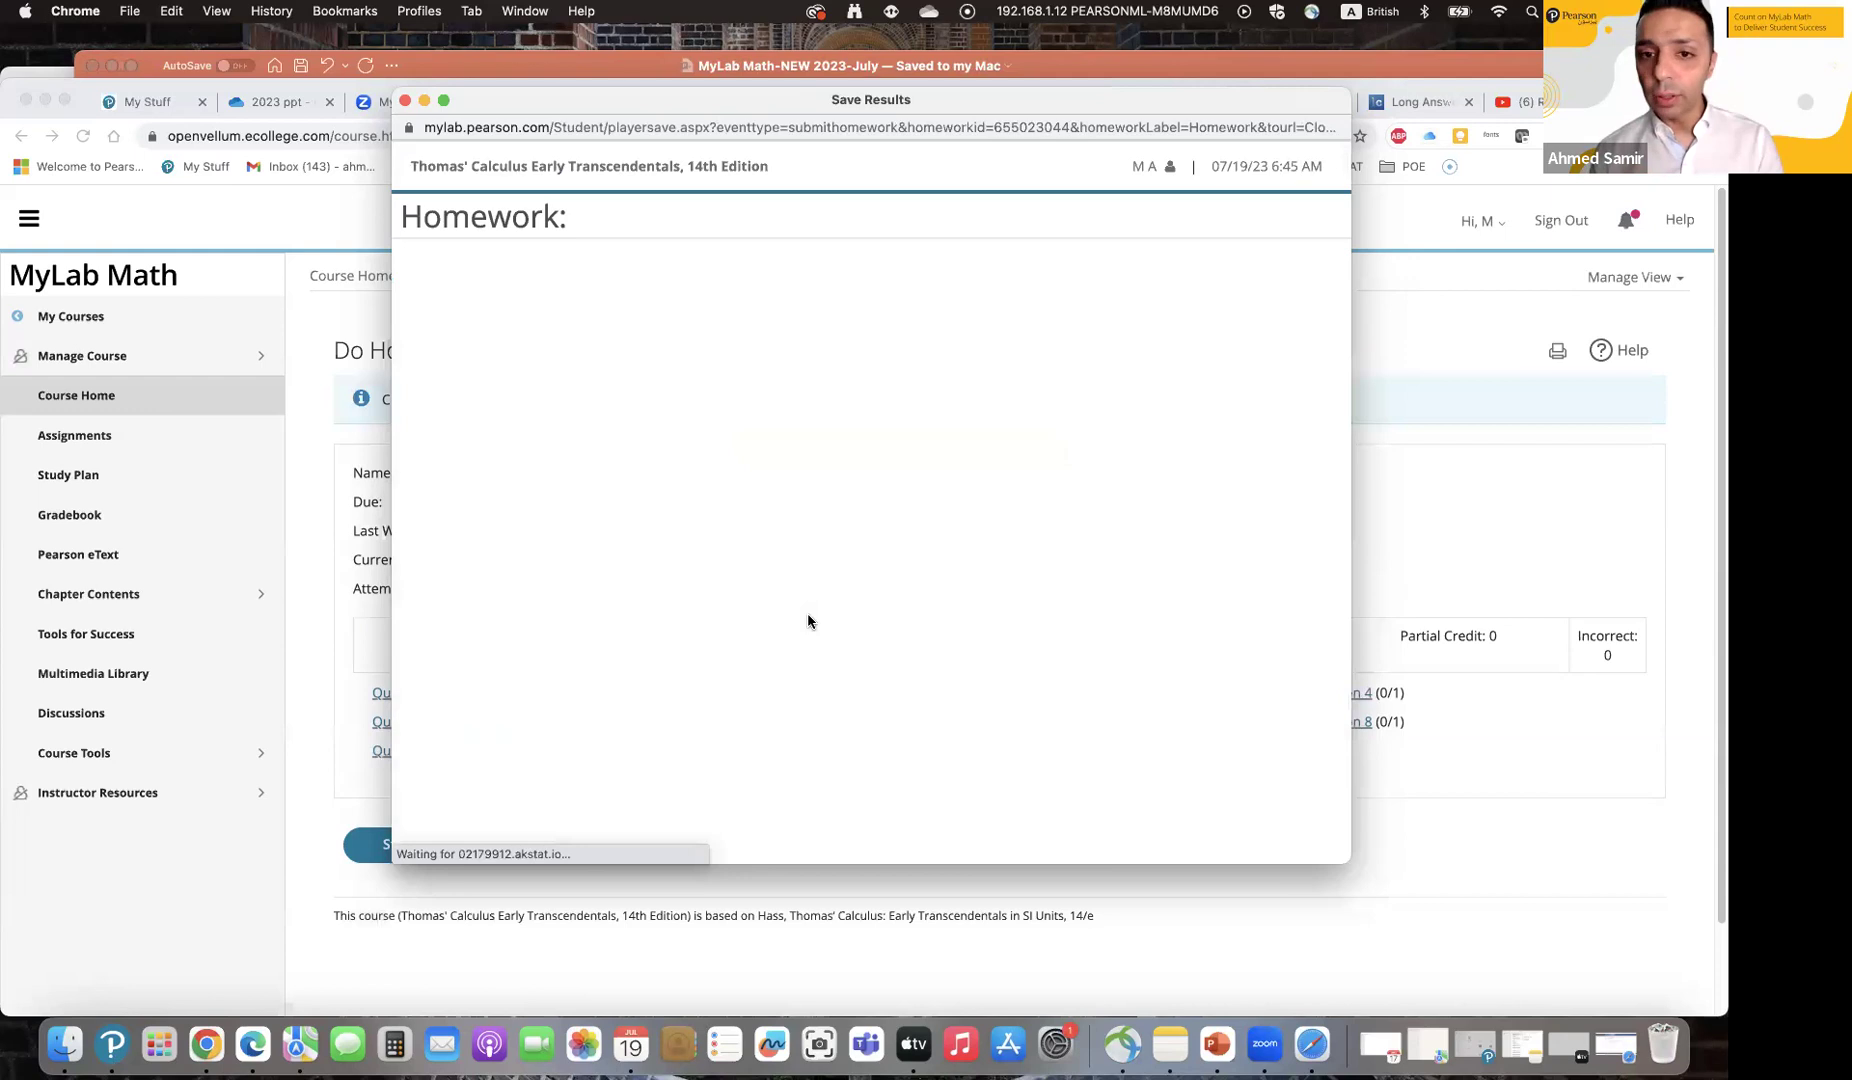
Step: Return to the Assignment Manager, create a new test named T3 and proceed to its content selection
click(55, 786)
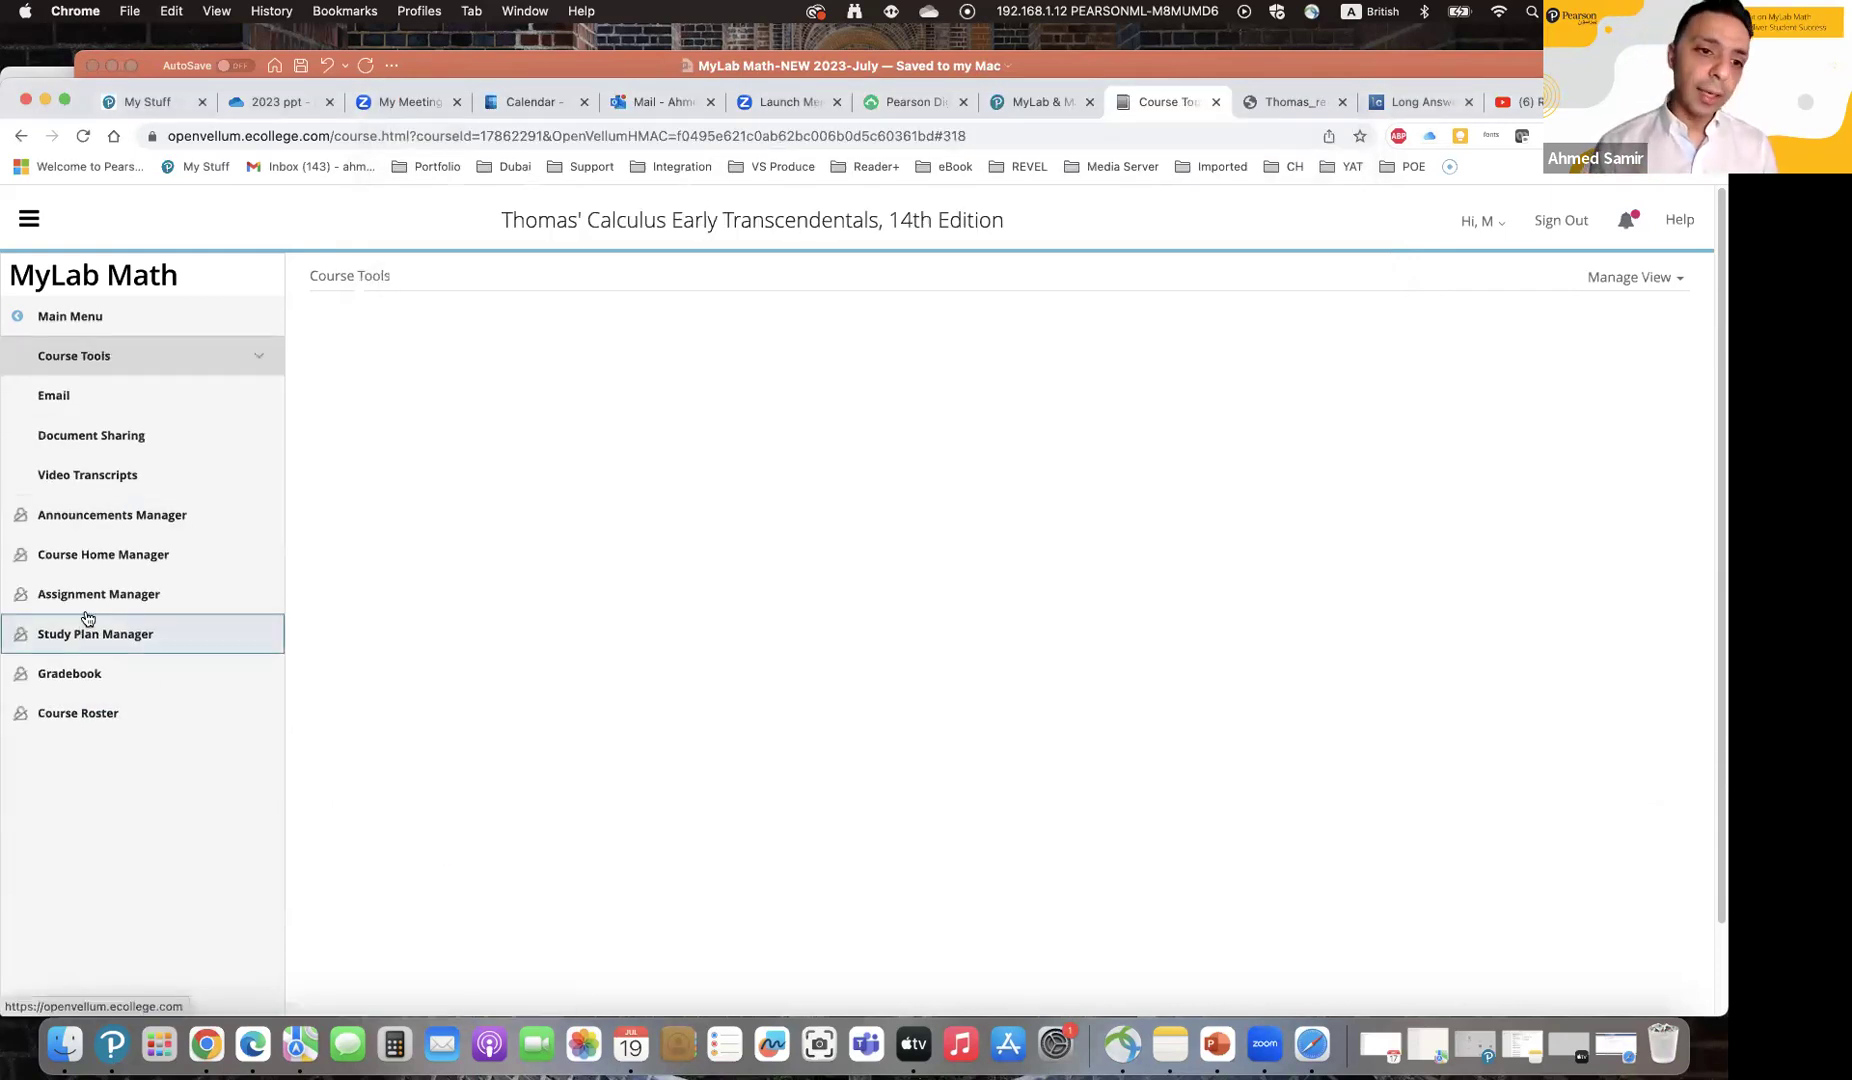
click(86, 610)
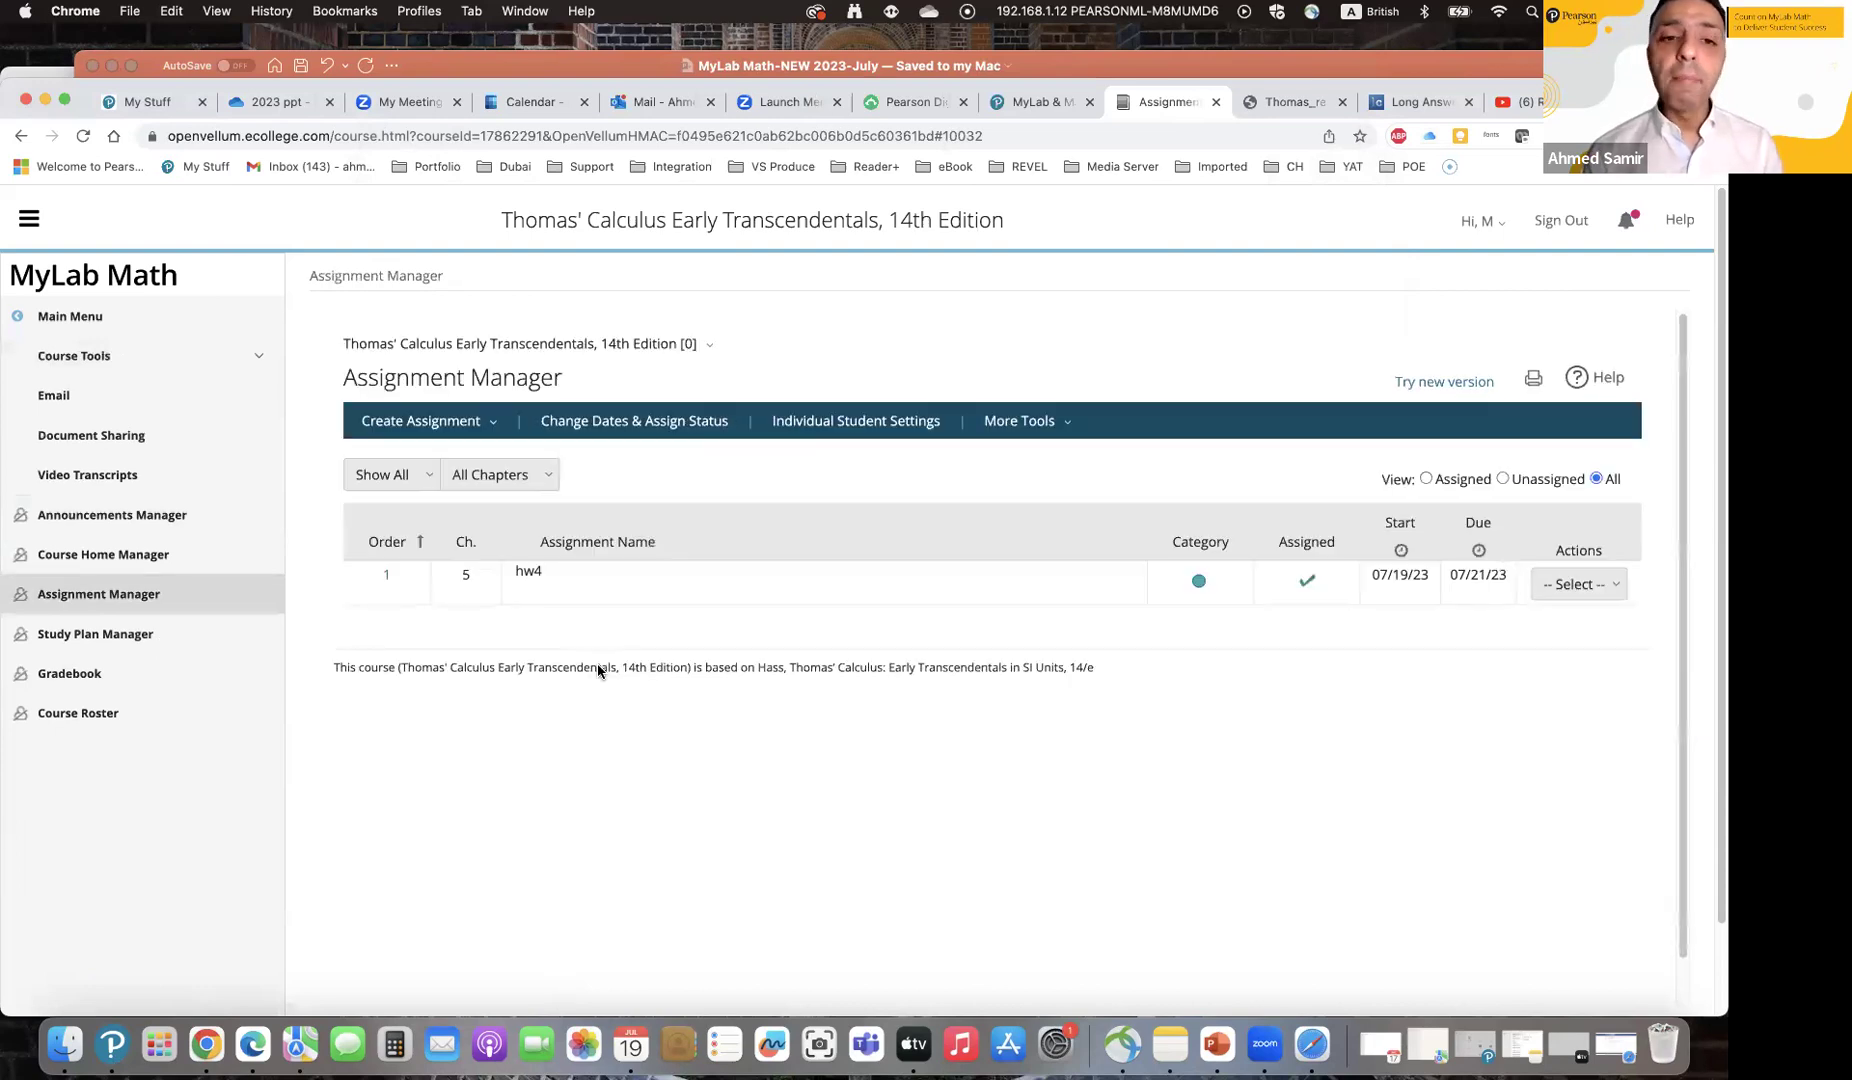
click(419, 538)
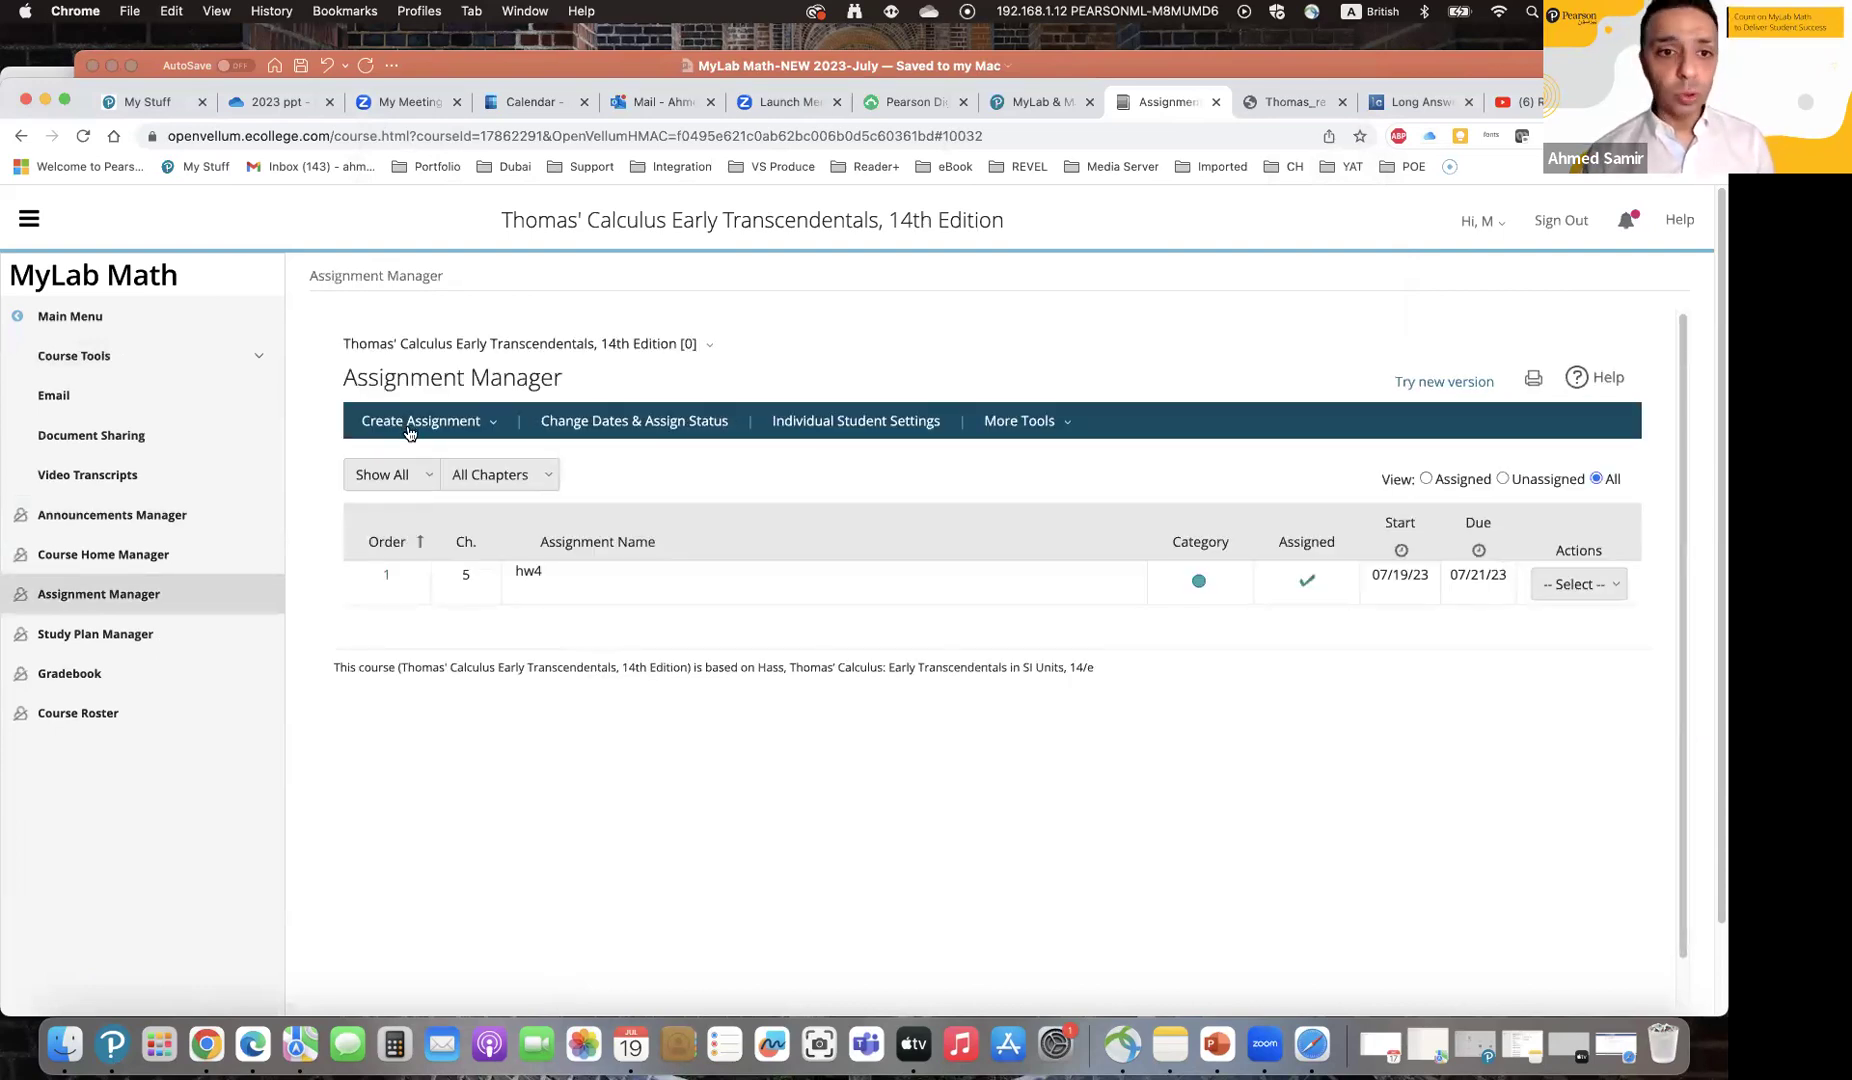
click(522, 474)
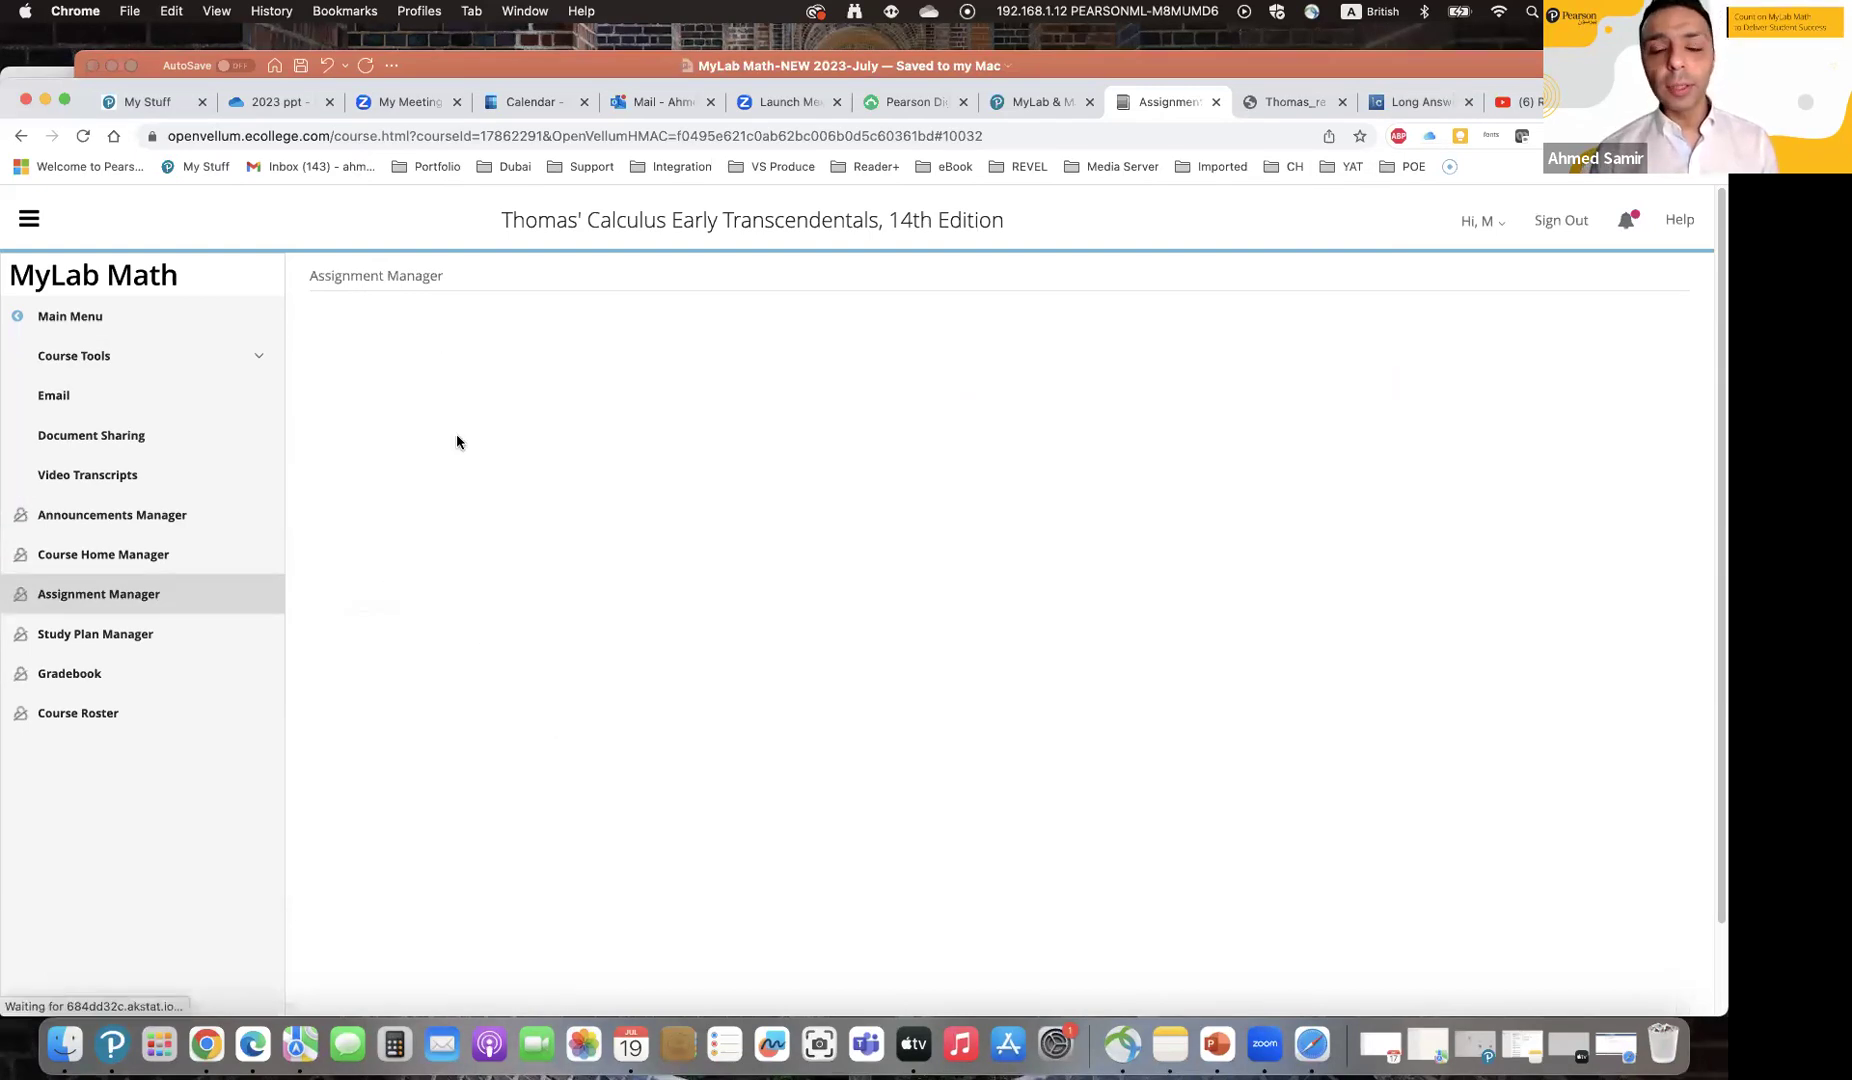
click(755, 548)
text(T3)
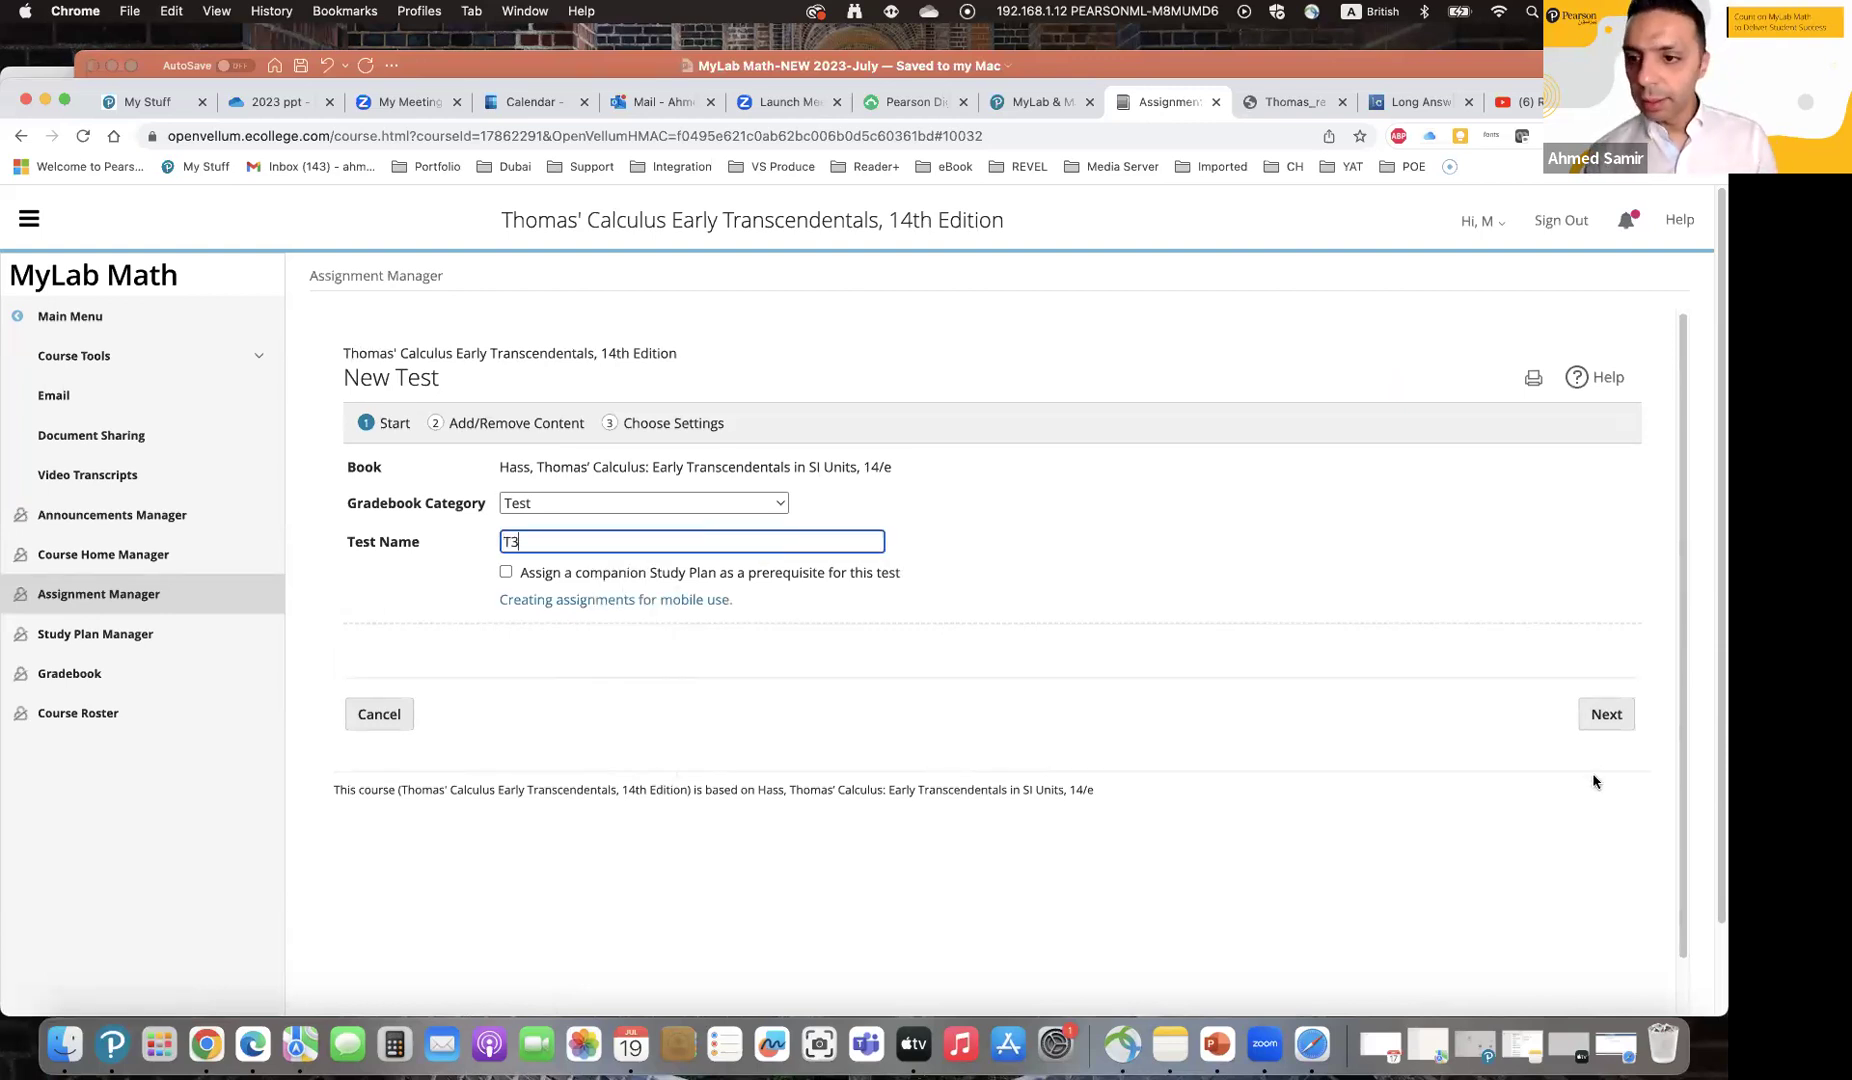
click(1606, 714)
Step: Filter the questions to Chapter 11, Section 11.2: Vectors, objective "Find component forms and magnitudes of vectors in the plane"
click(482, 528)
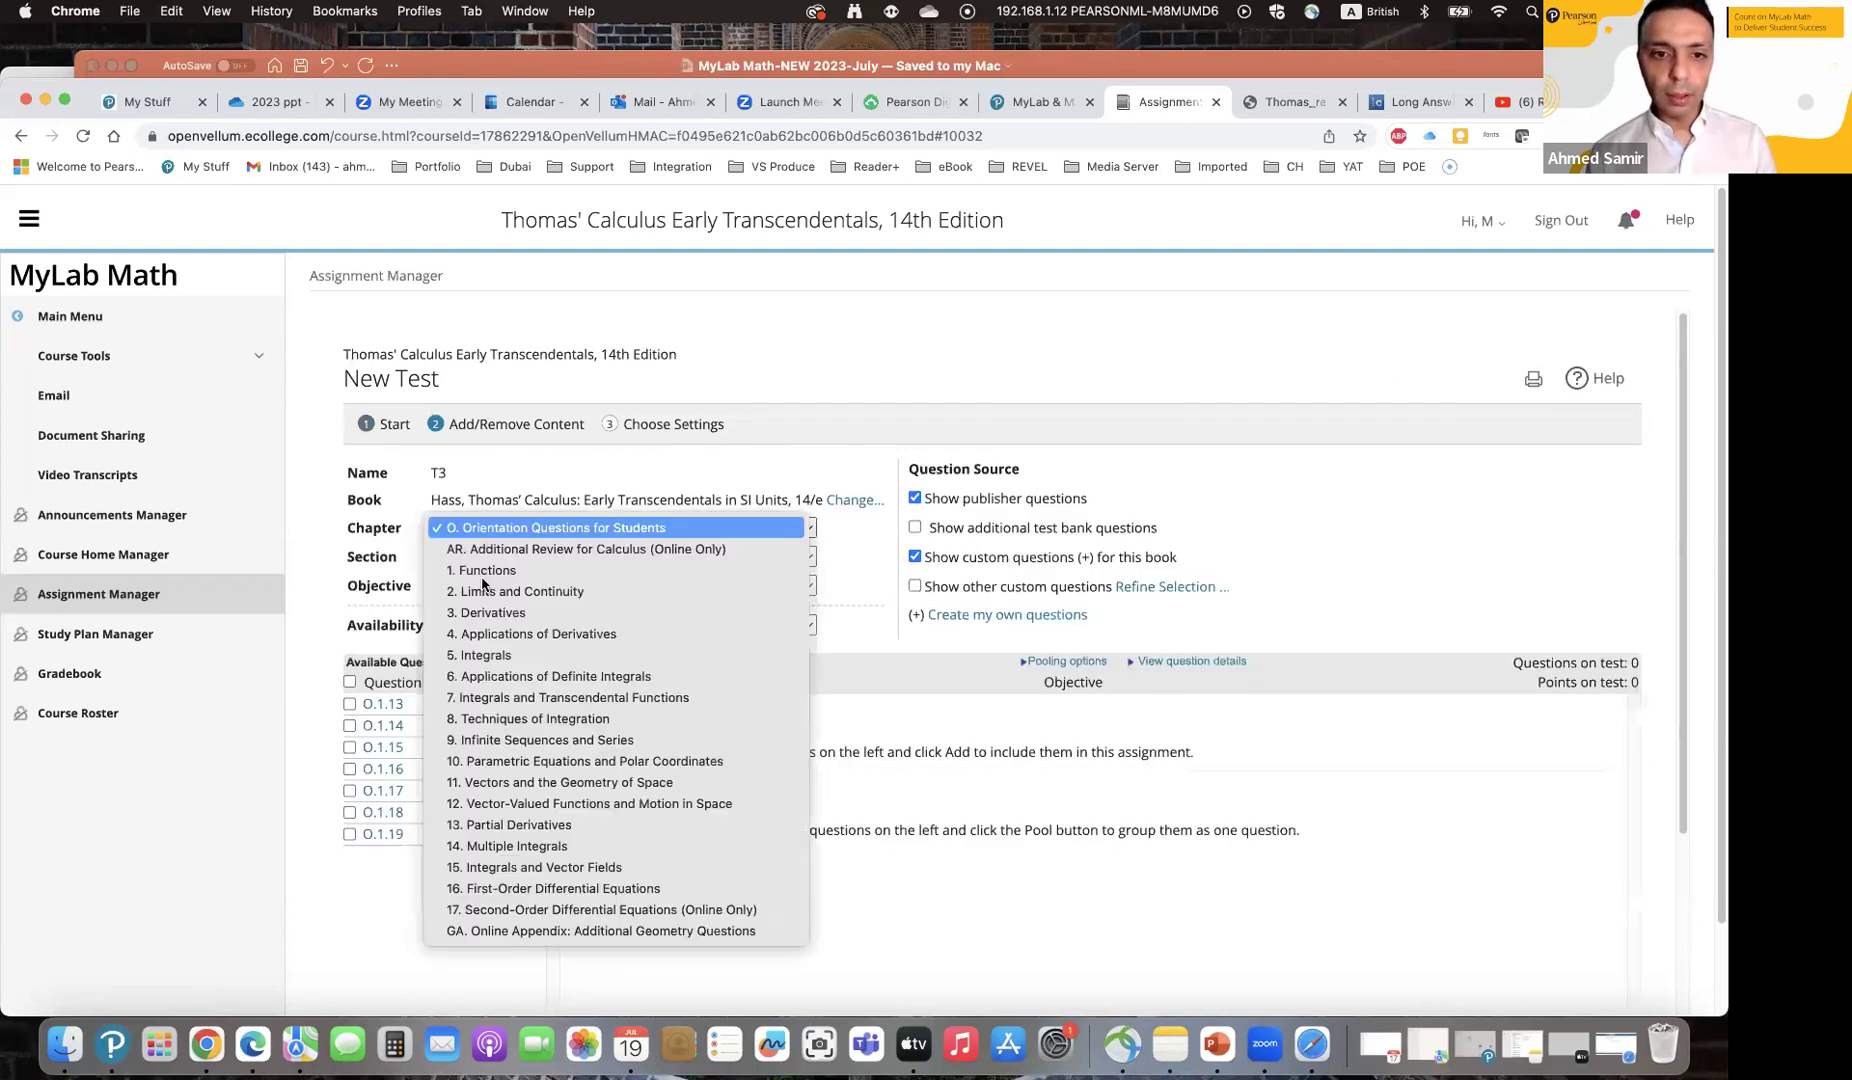
click(520, 782)
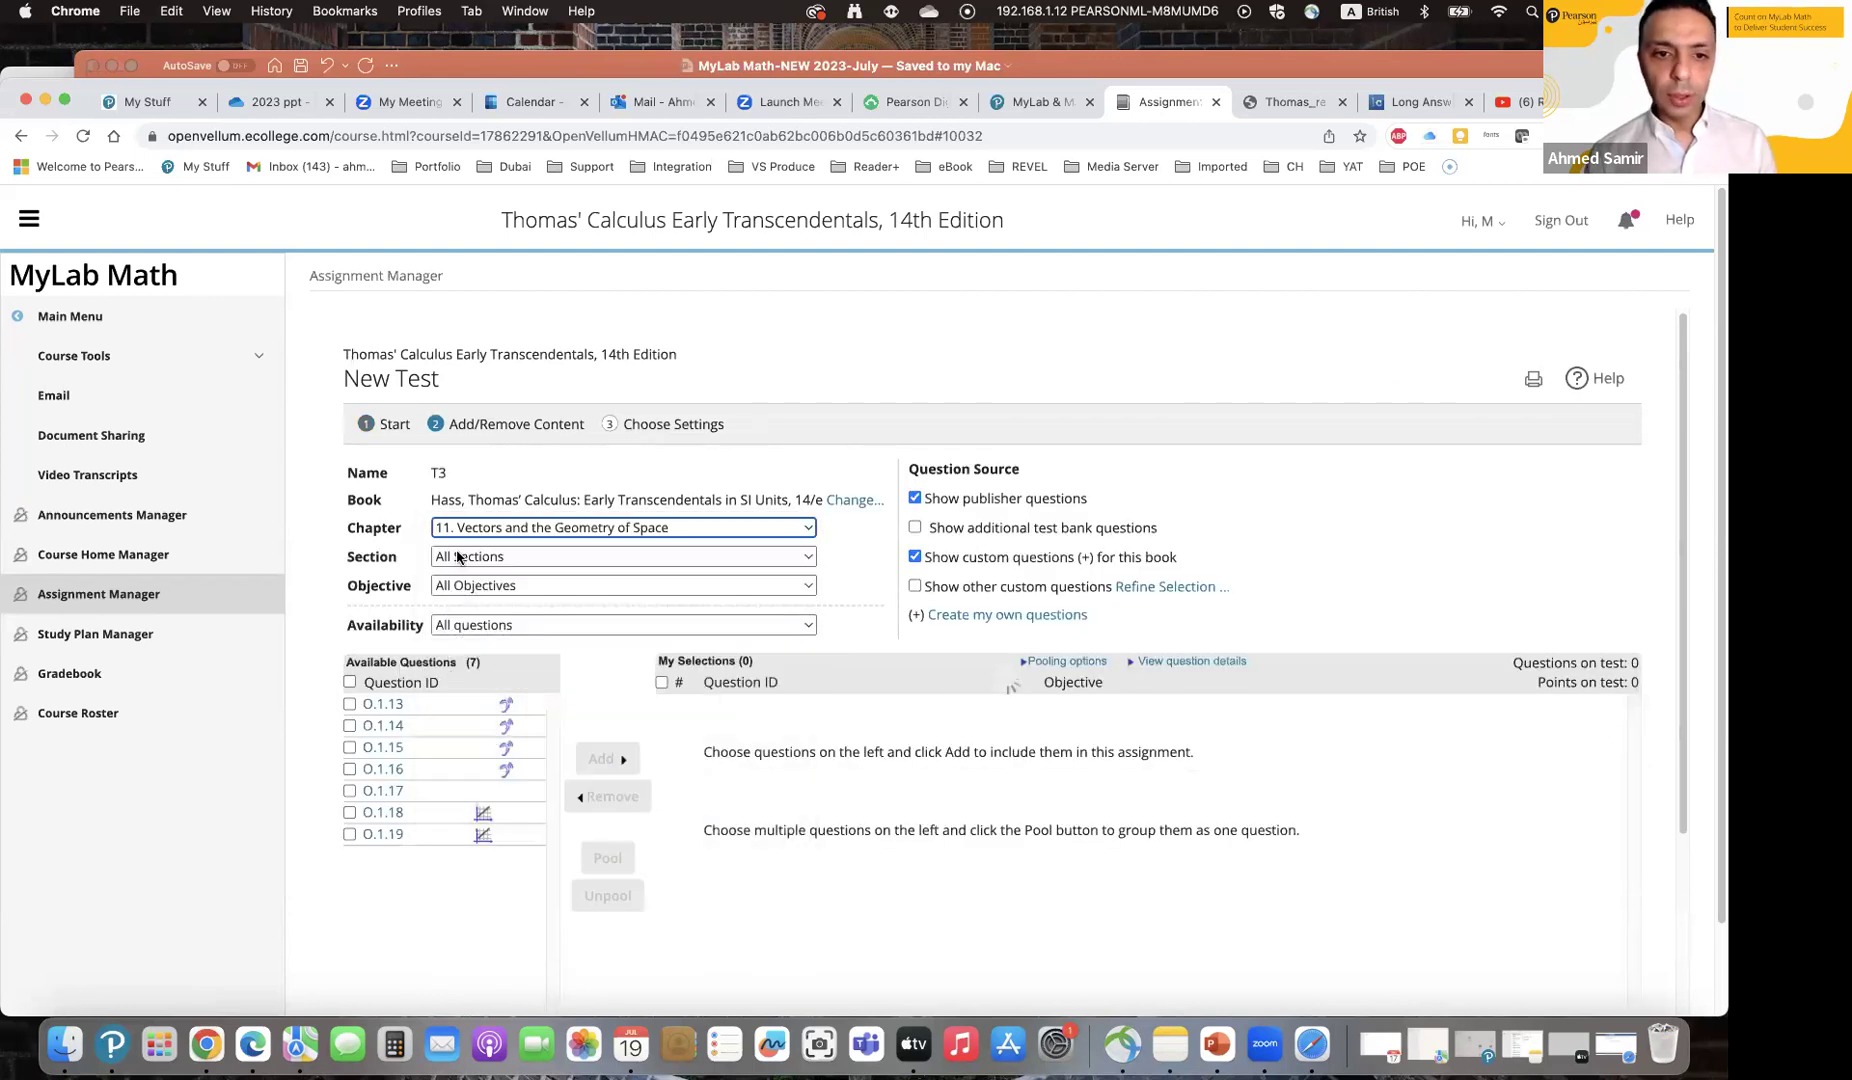
click(460, 556)
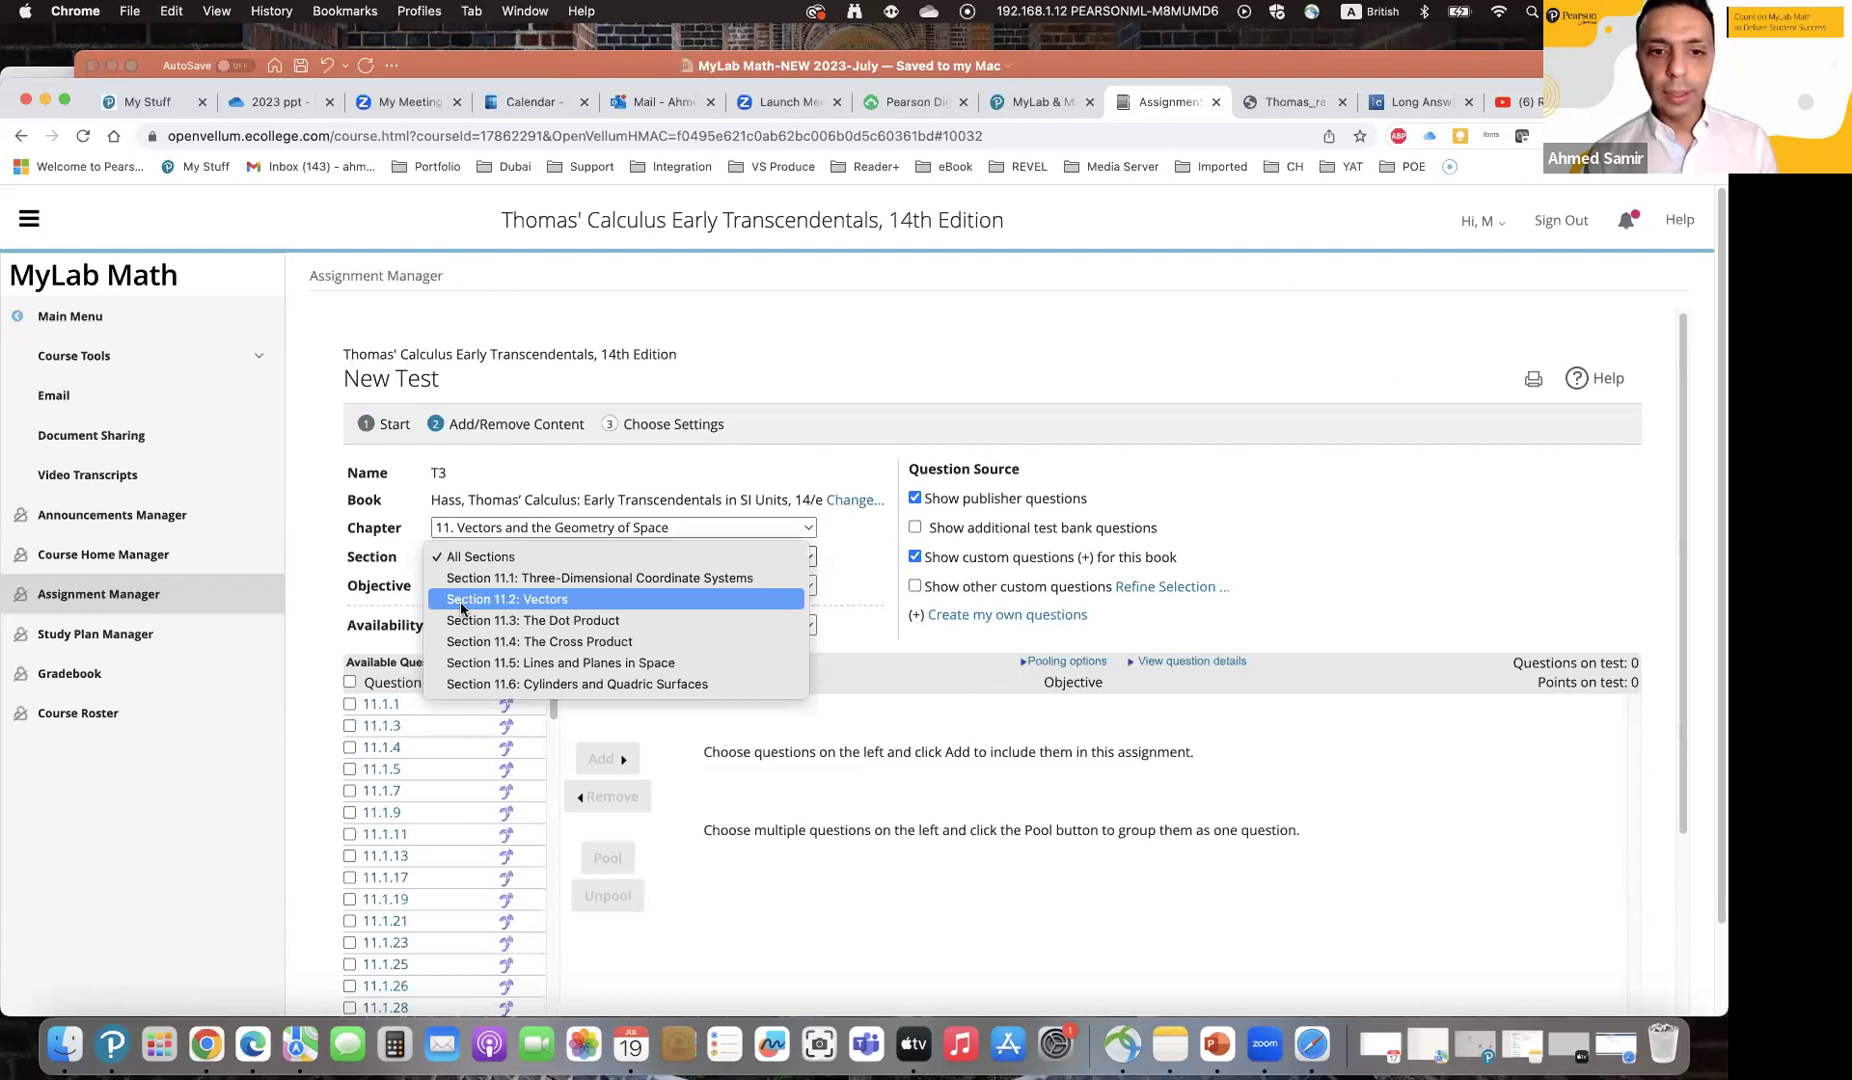
click(462, 601)
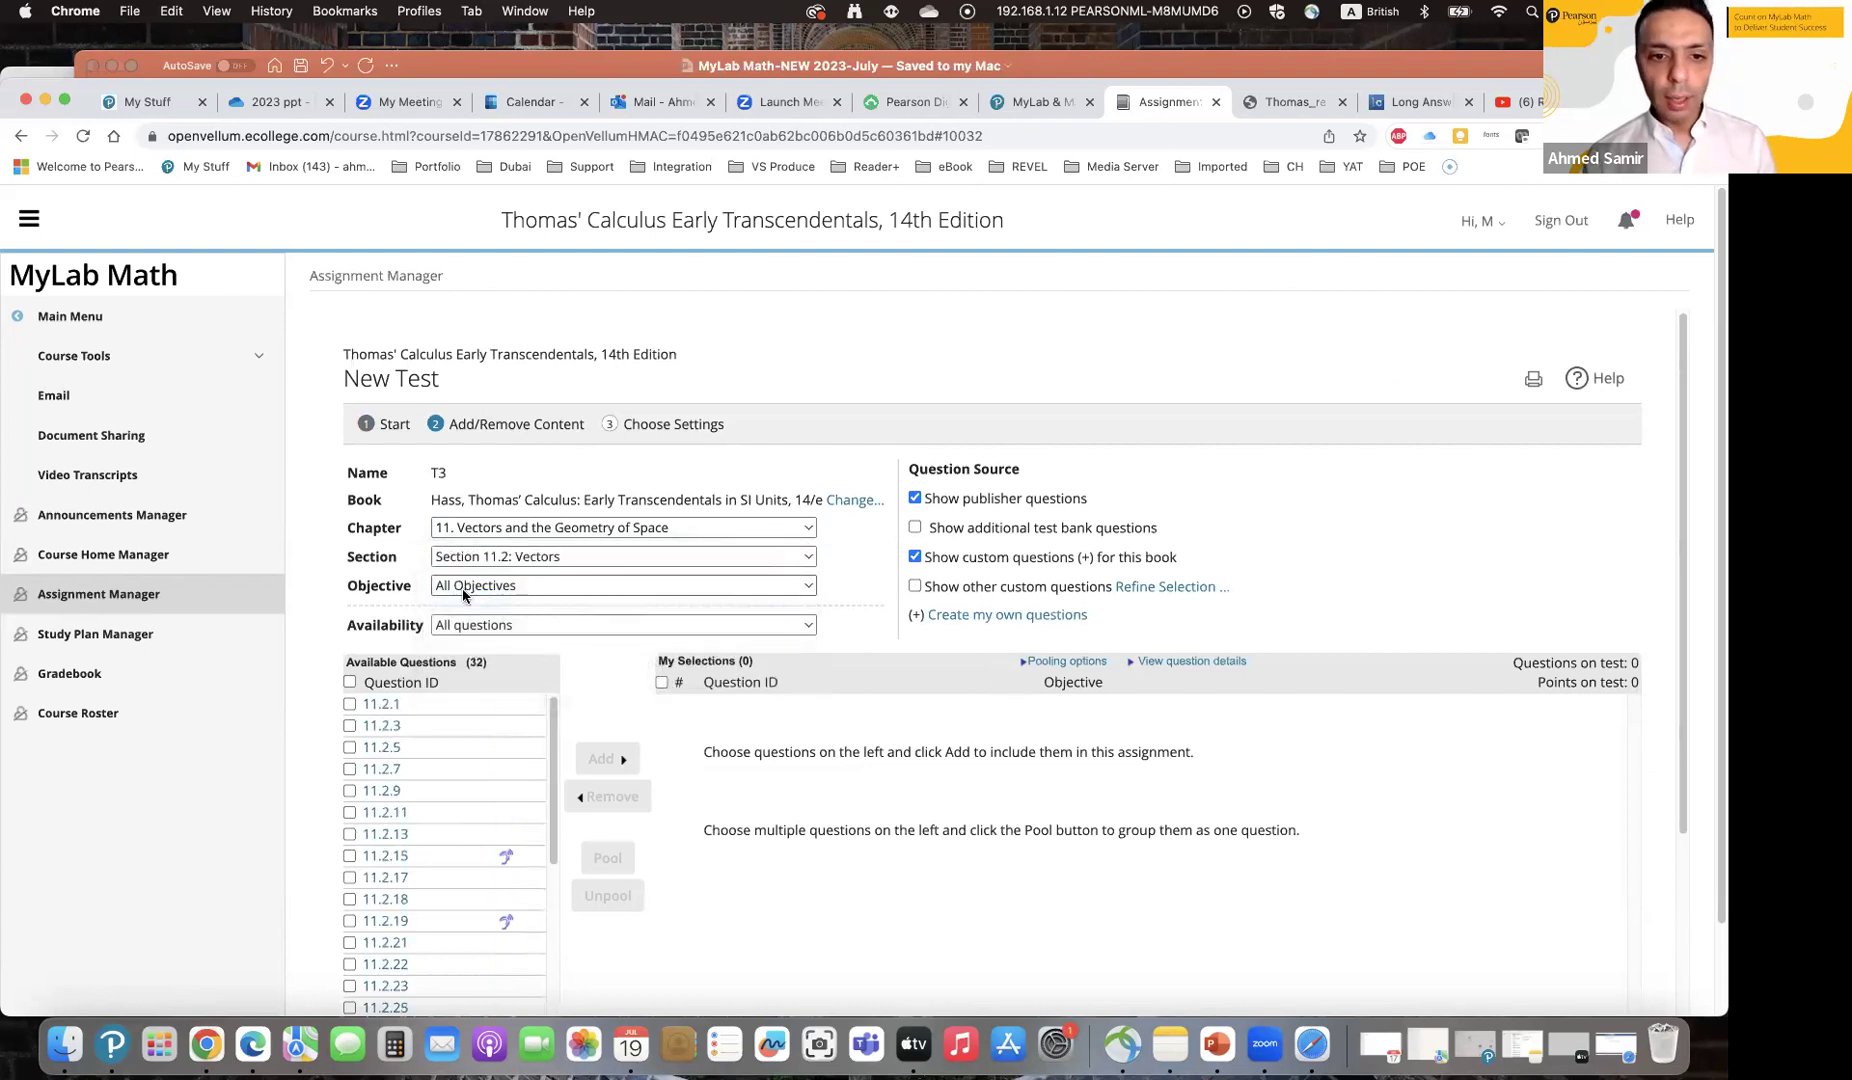
click(470, 590)
click(515, 646)
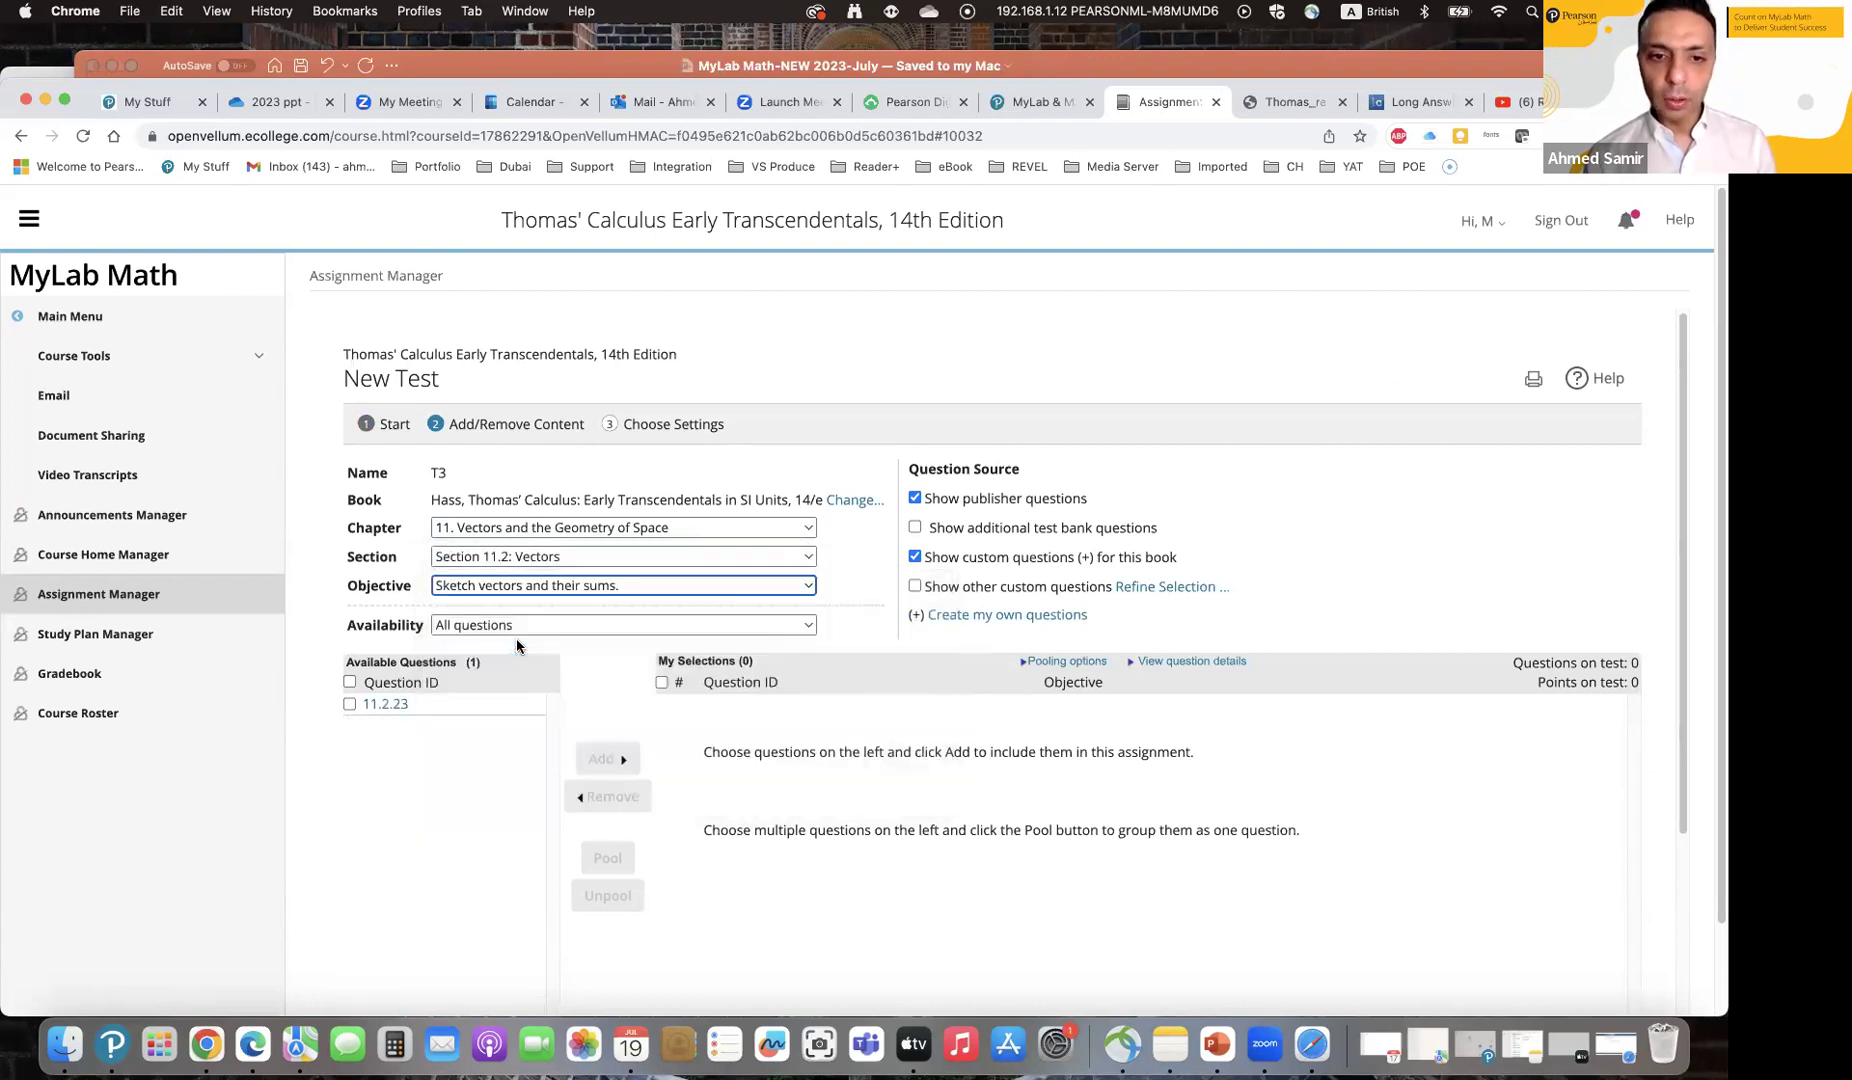
click(515, 591)
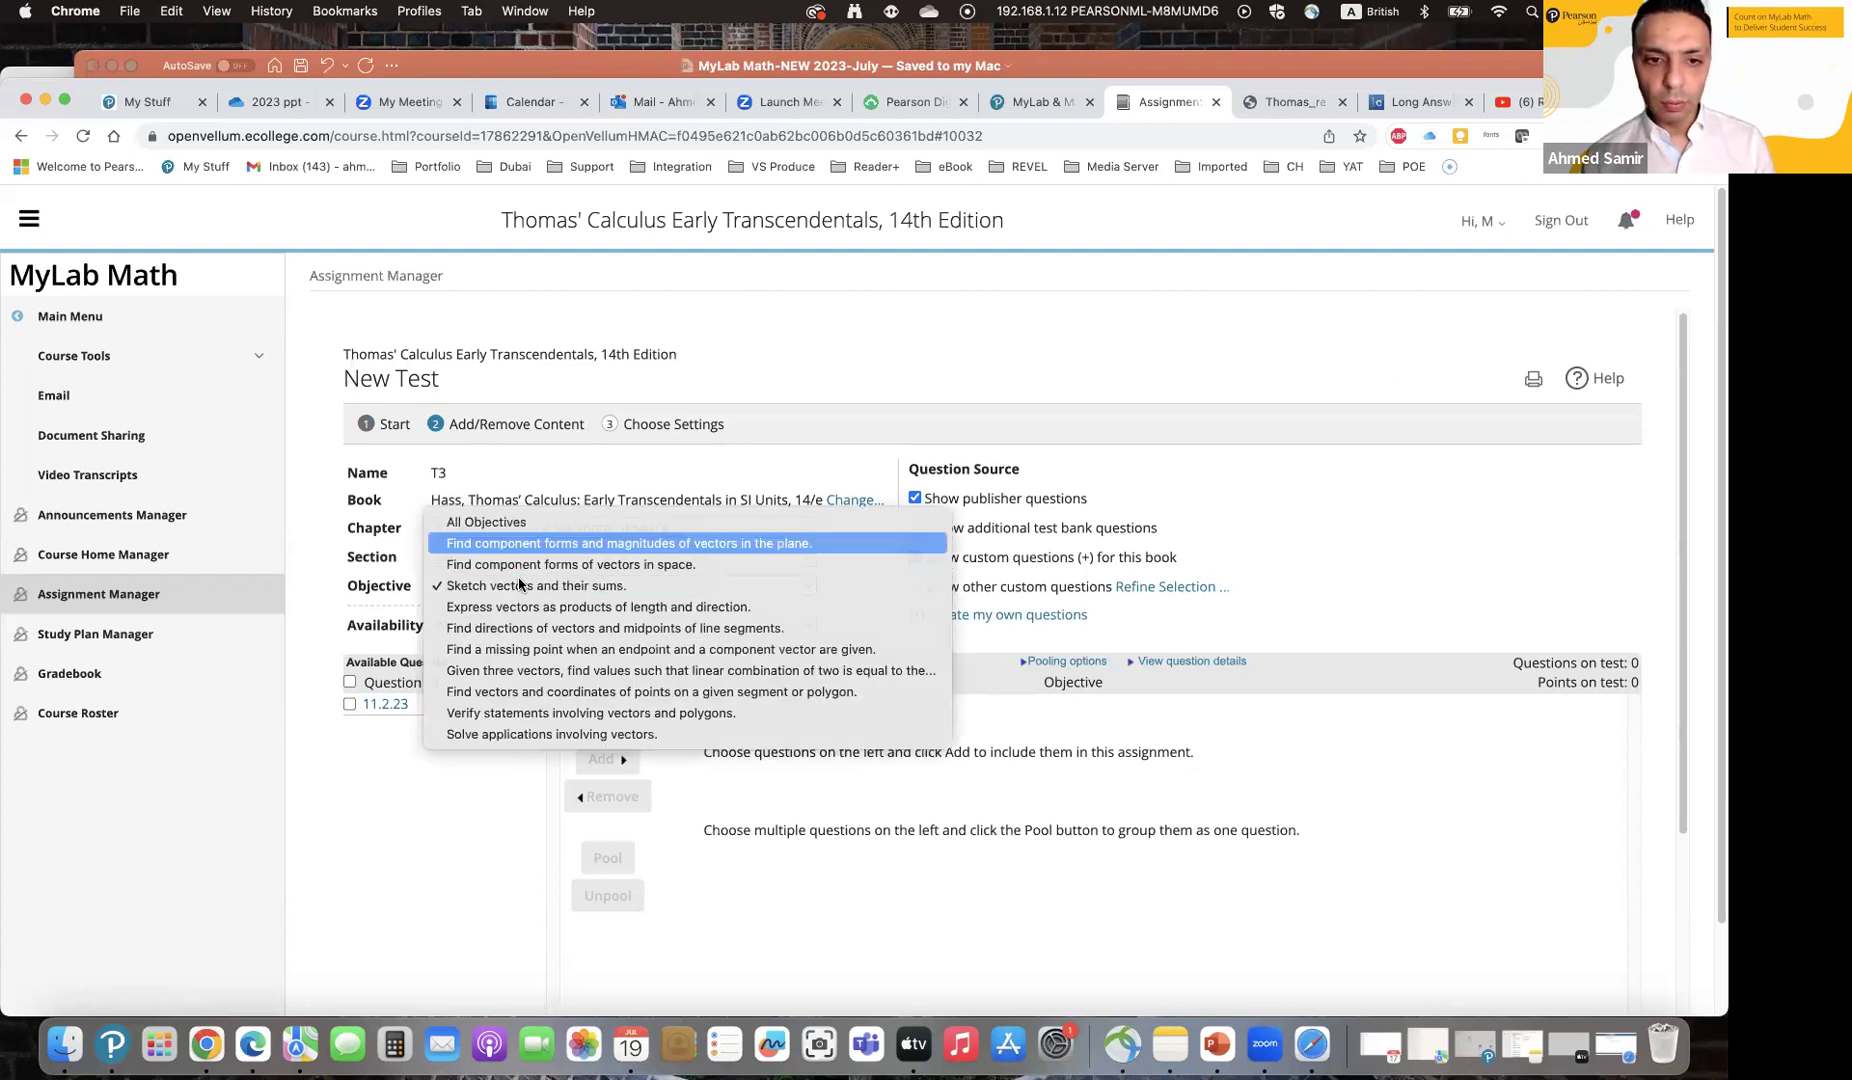
click(500, 532)
Step: Select all available questions for the vector component forms objective and pool them as one test question
click(349, 682)
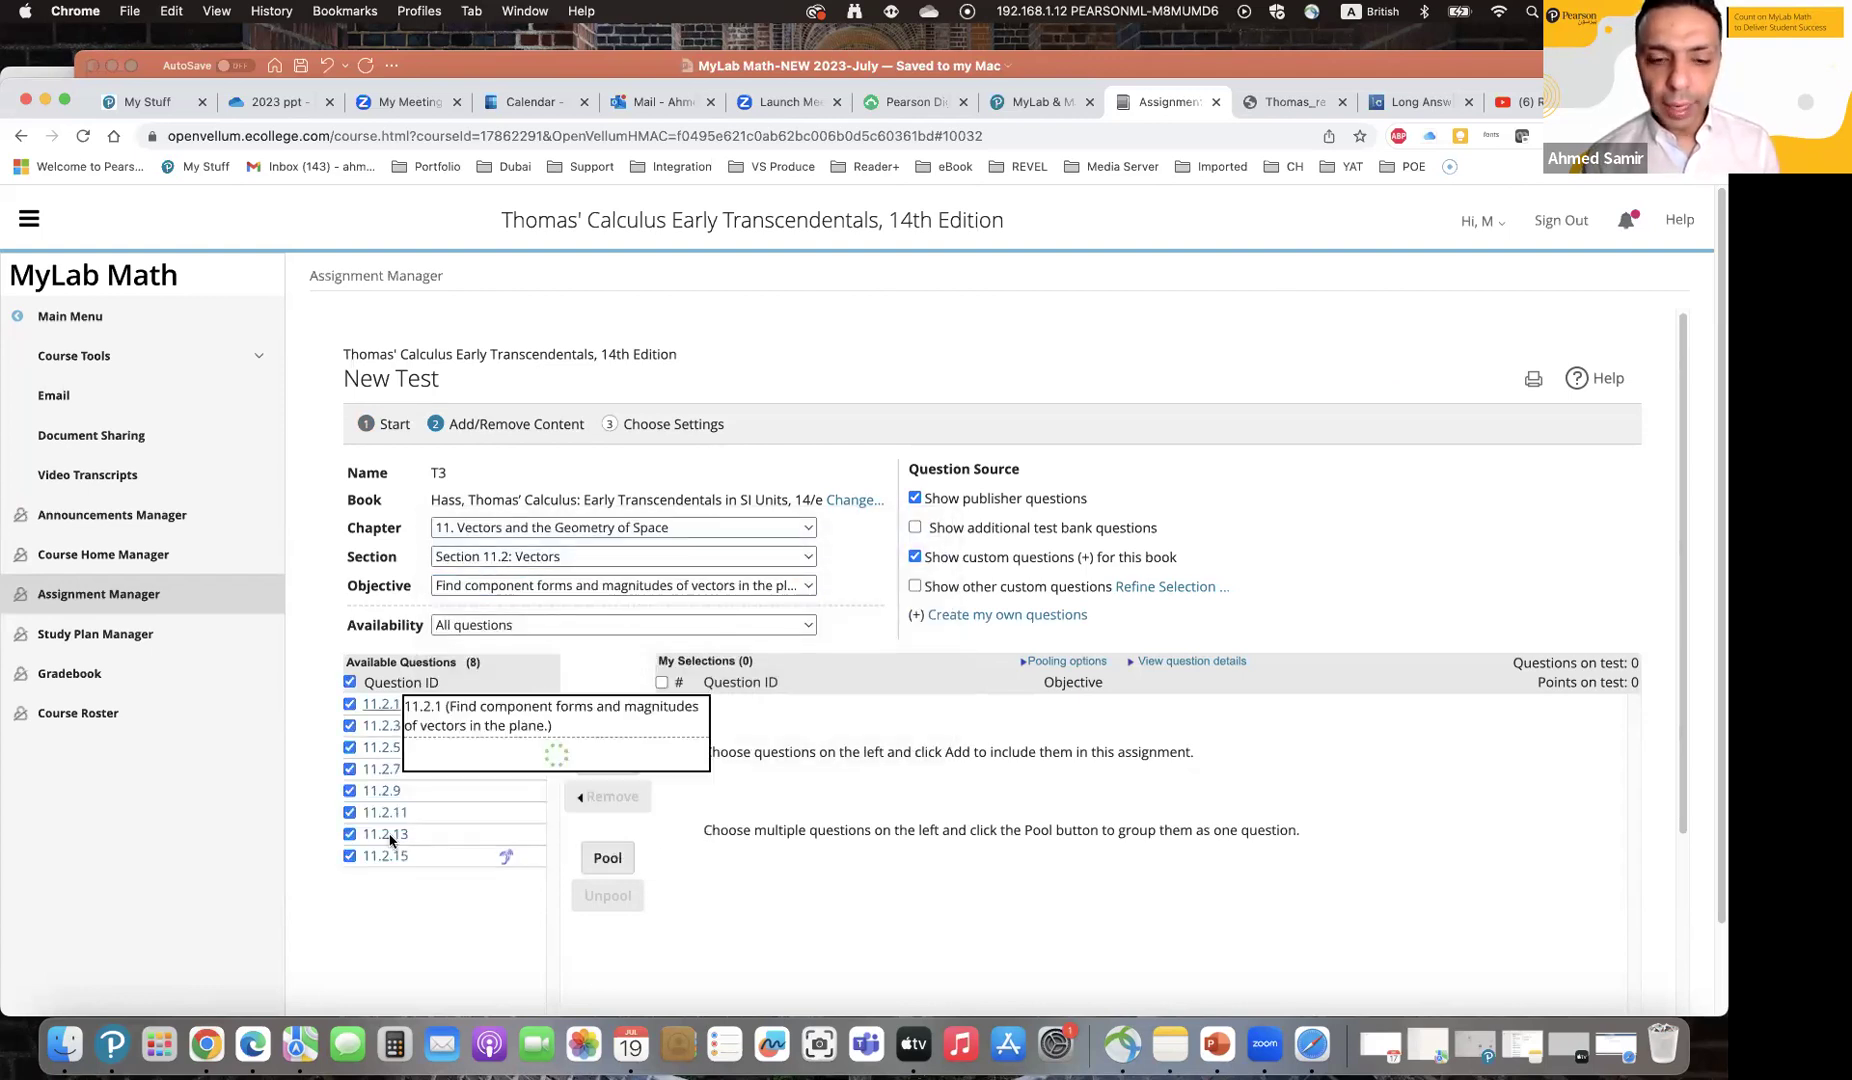
click(620, 768)
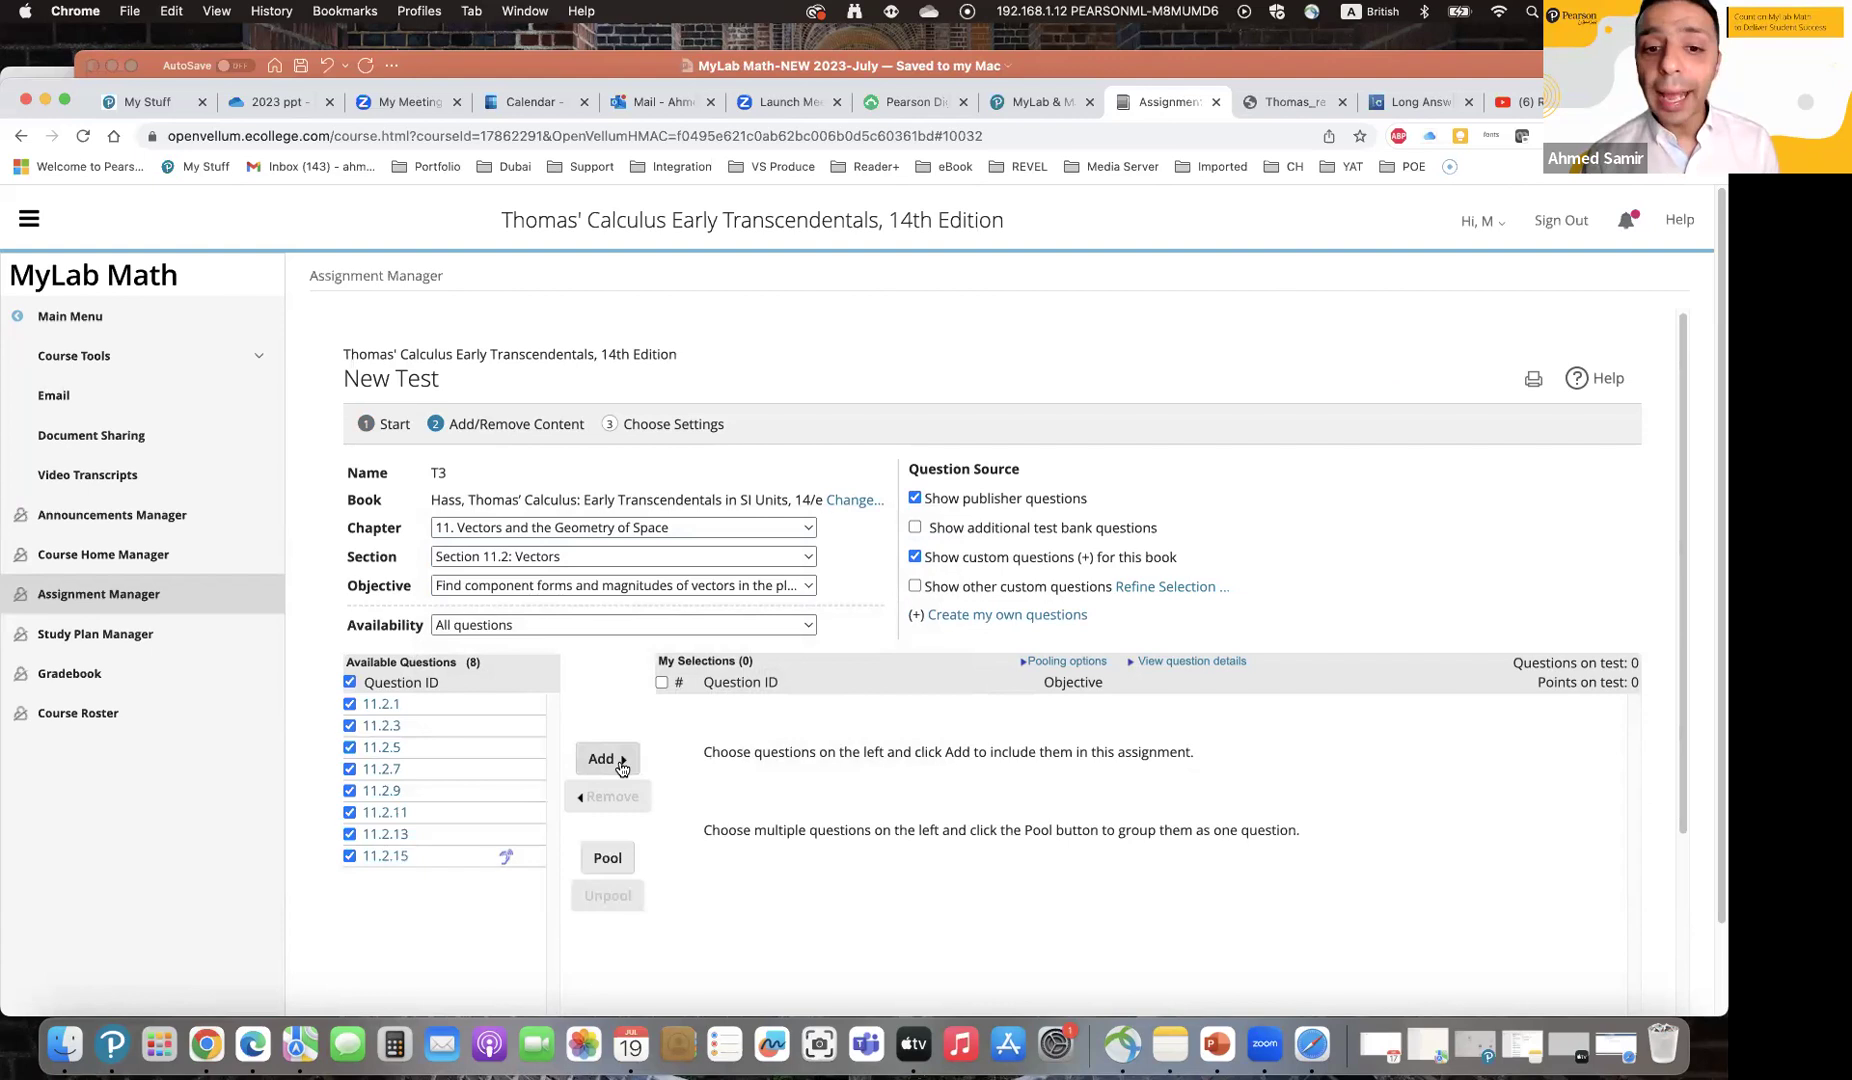
click(598, 868)
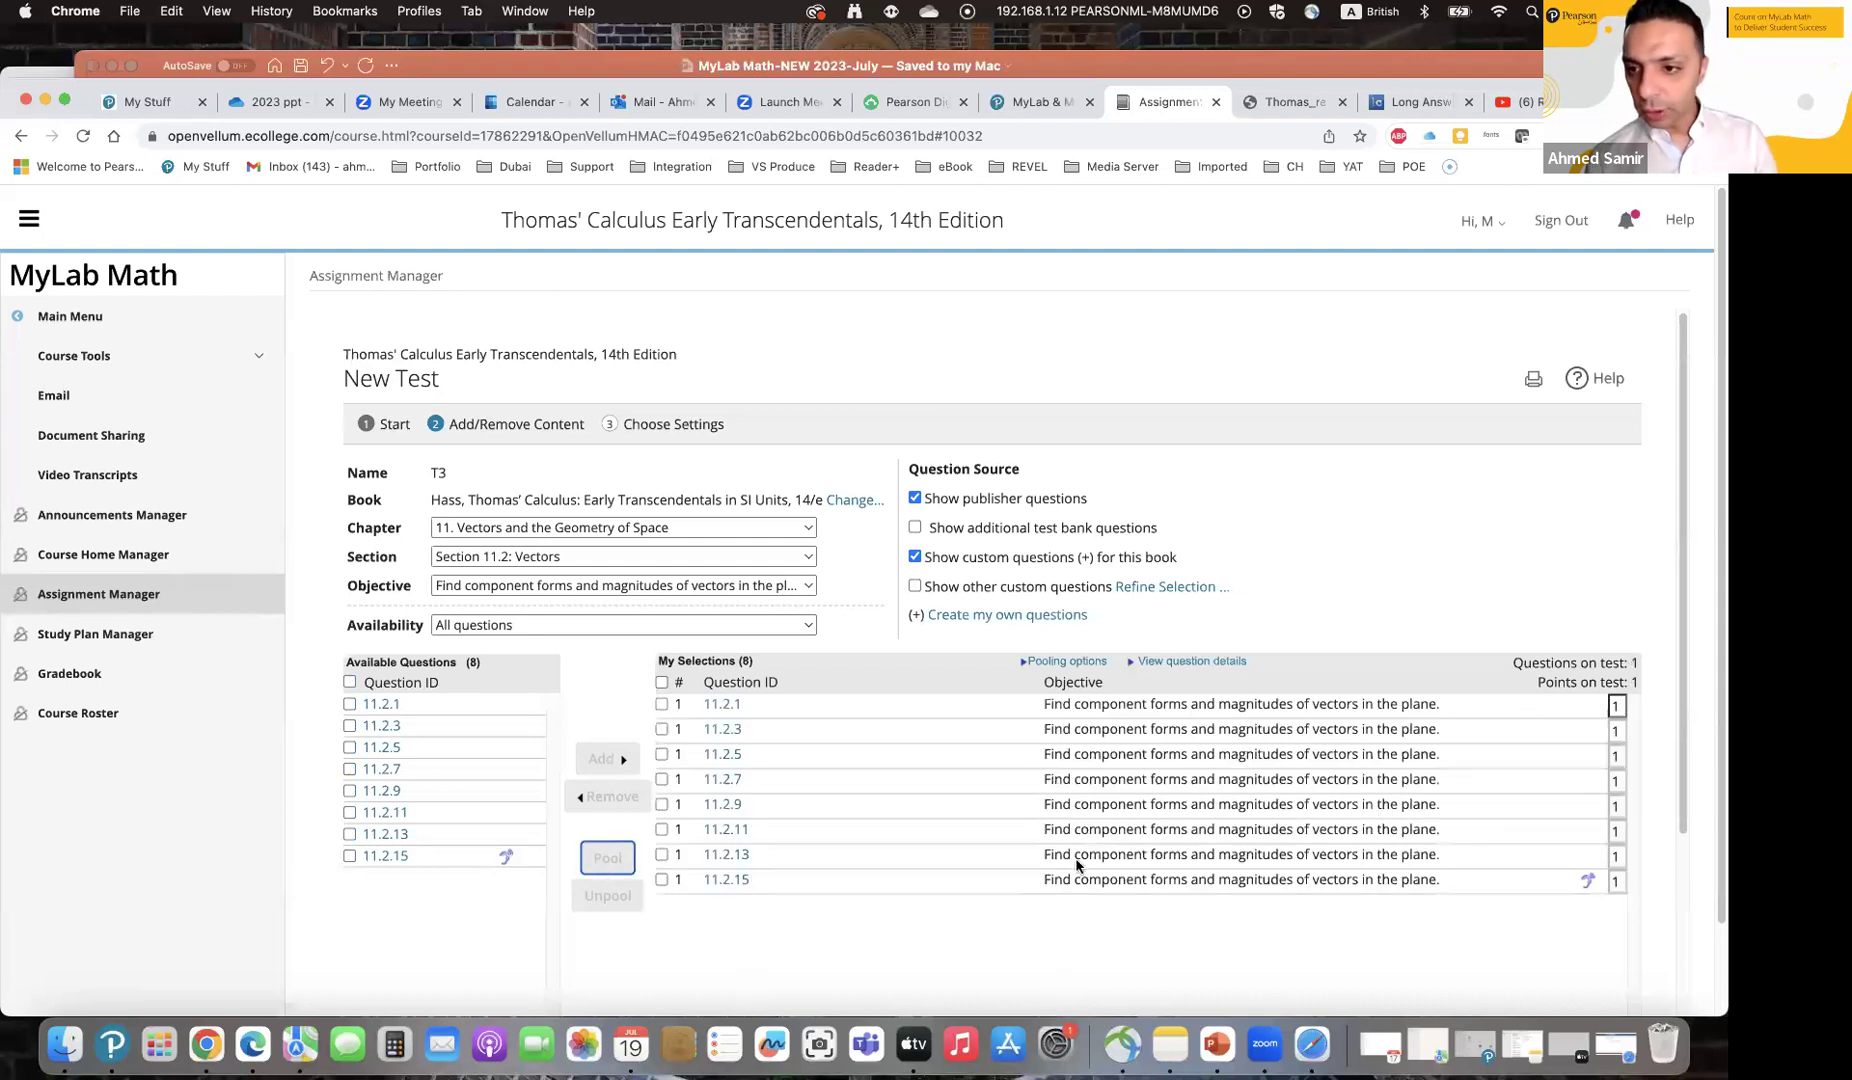
drag(1515, 658, 1632, 657)
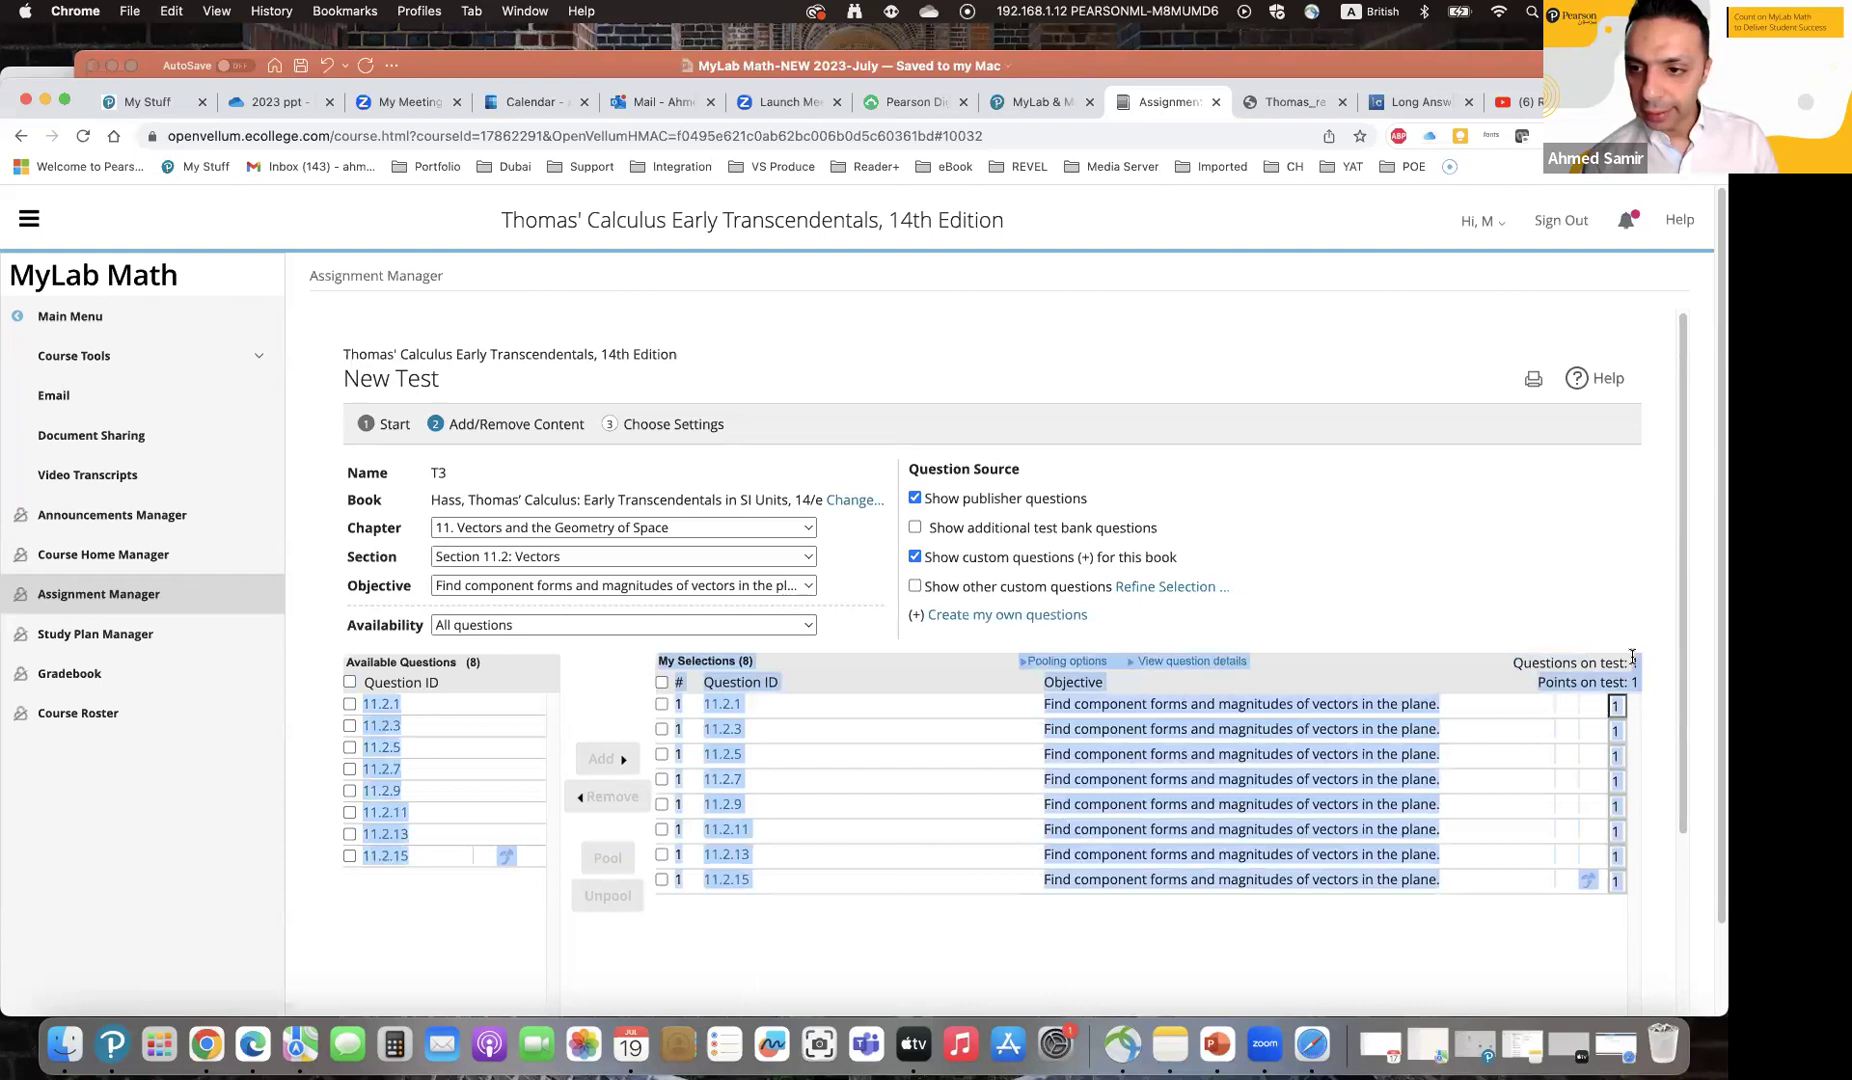
Step: Filter the available questions to Chapter 6, Applications of Definite Integrals, Section 6.4: Areas of Surfaces of Revolution
click(527, 536)
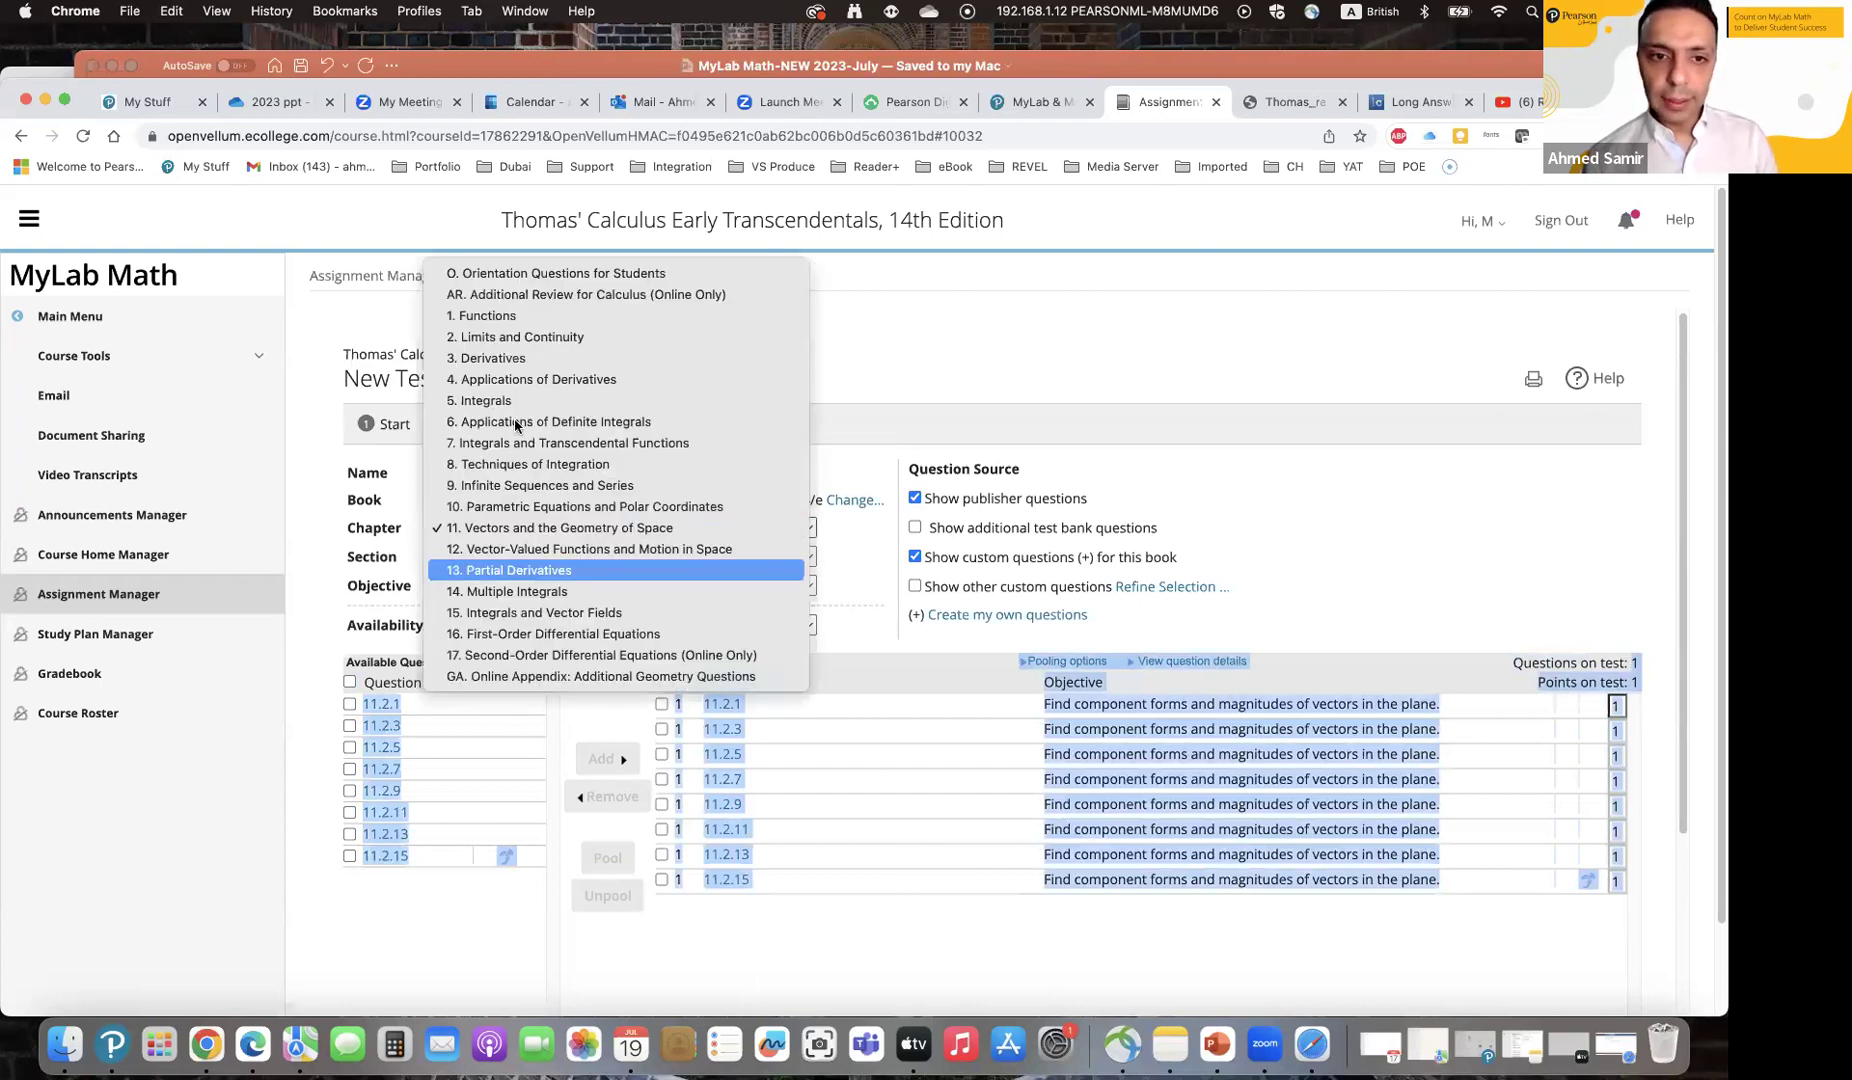
click(505, 421)
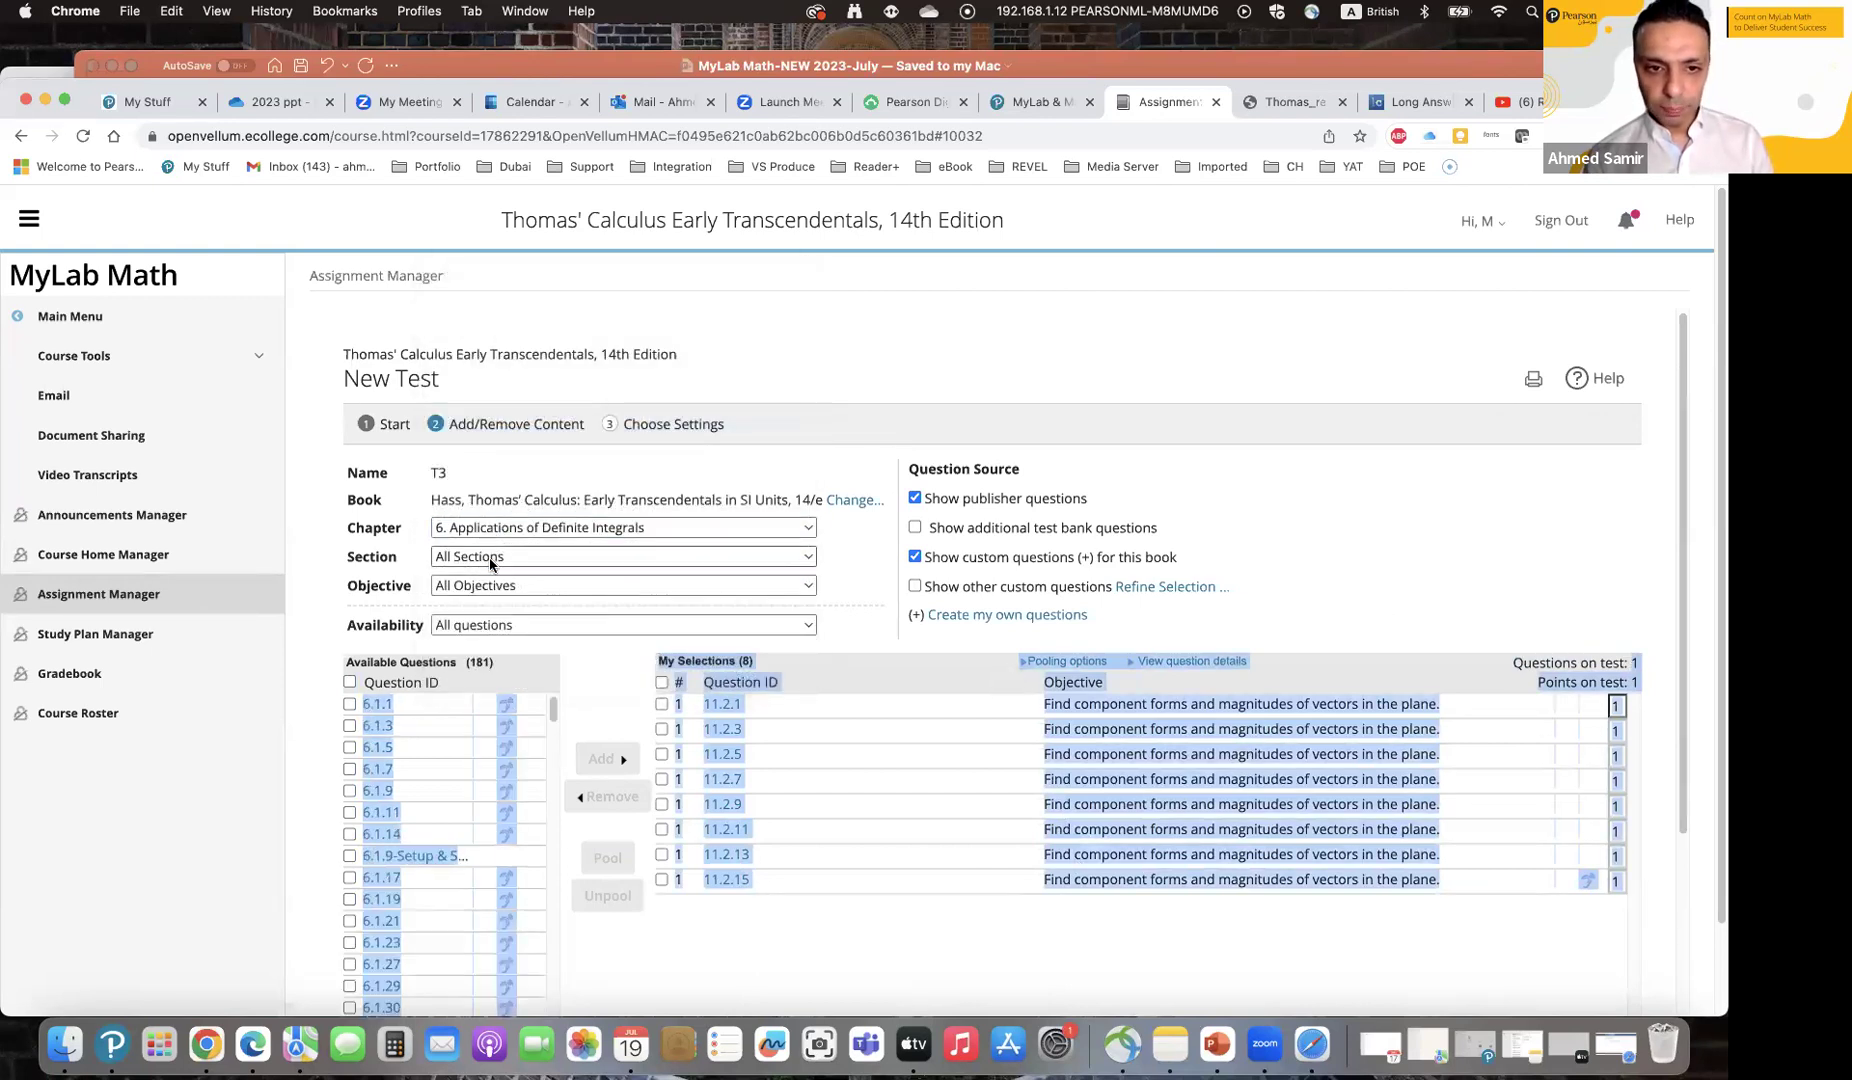
click(489, 560)
click(520, 641)
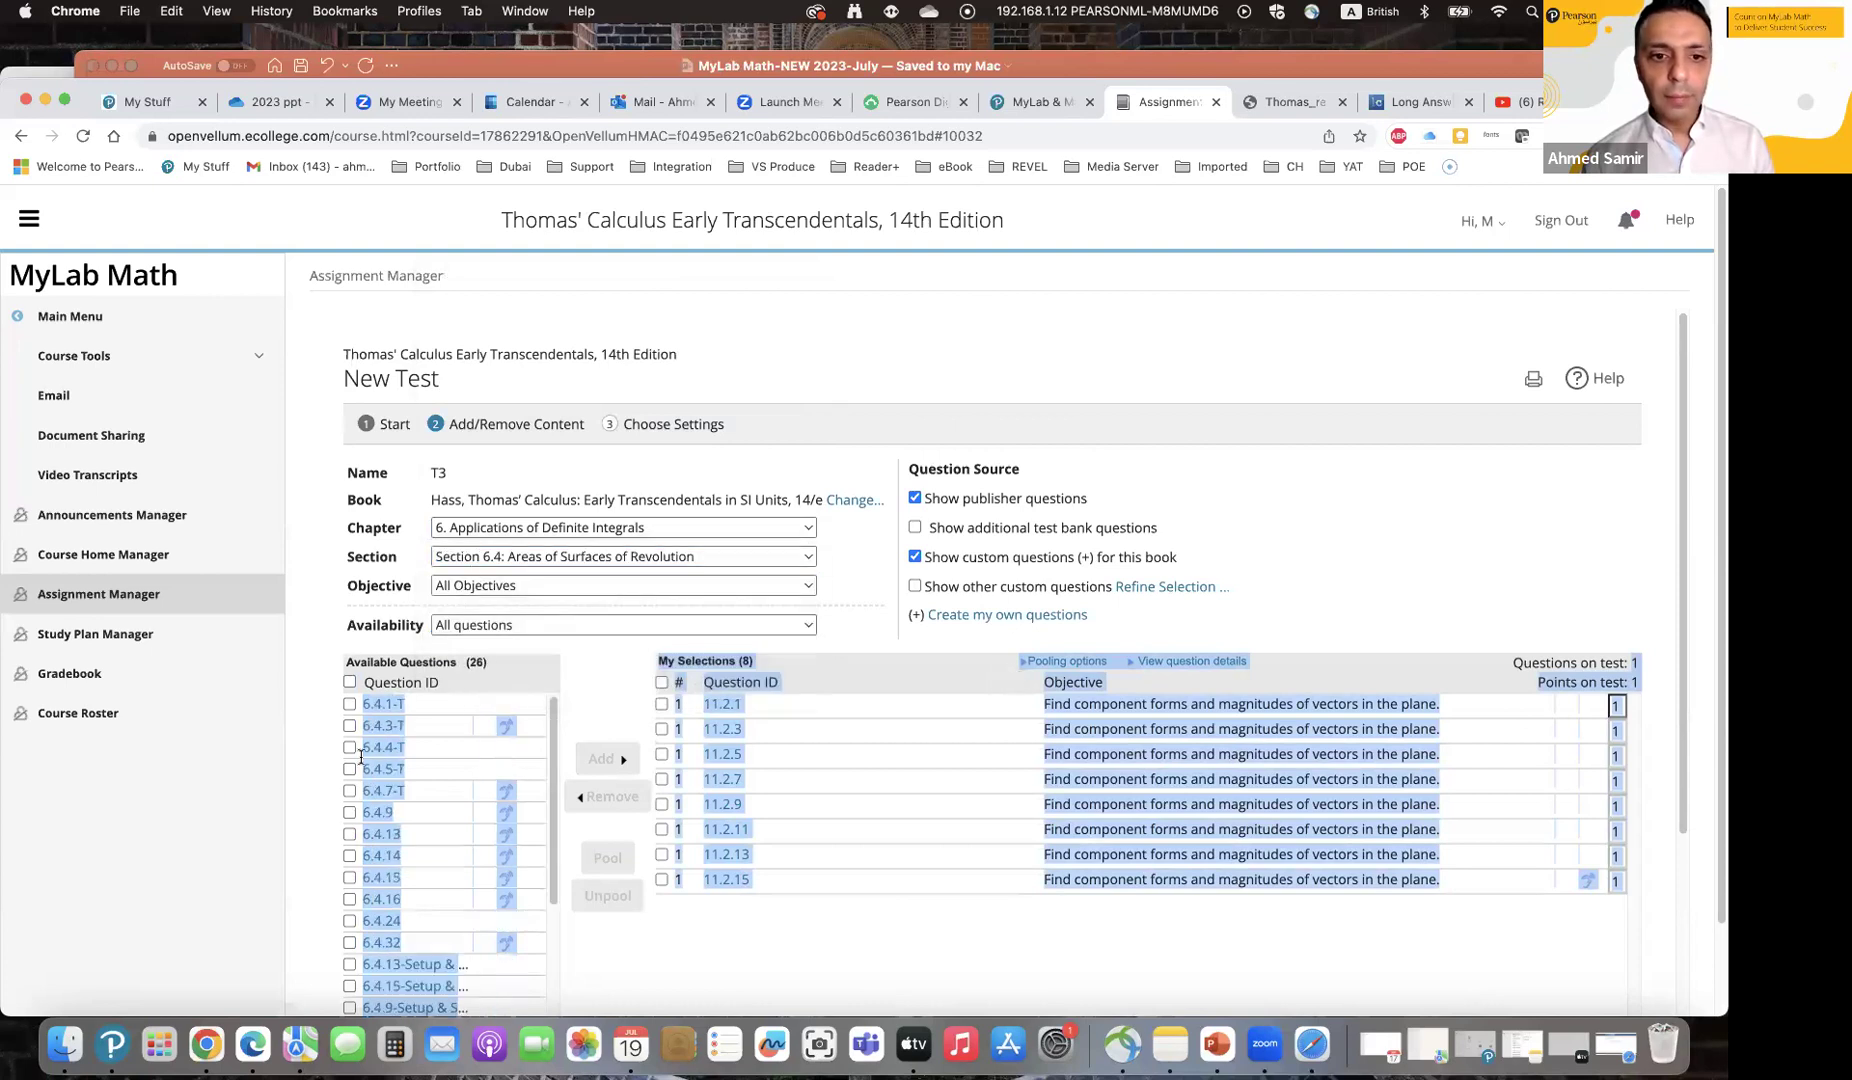
Step: Pool all available Section 6.4 questions as one test question and review the pooled selections
click(350, 682)
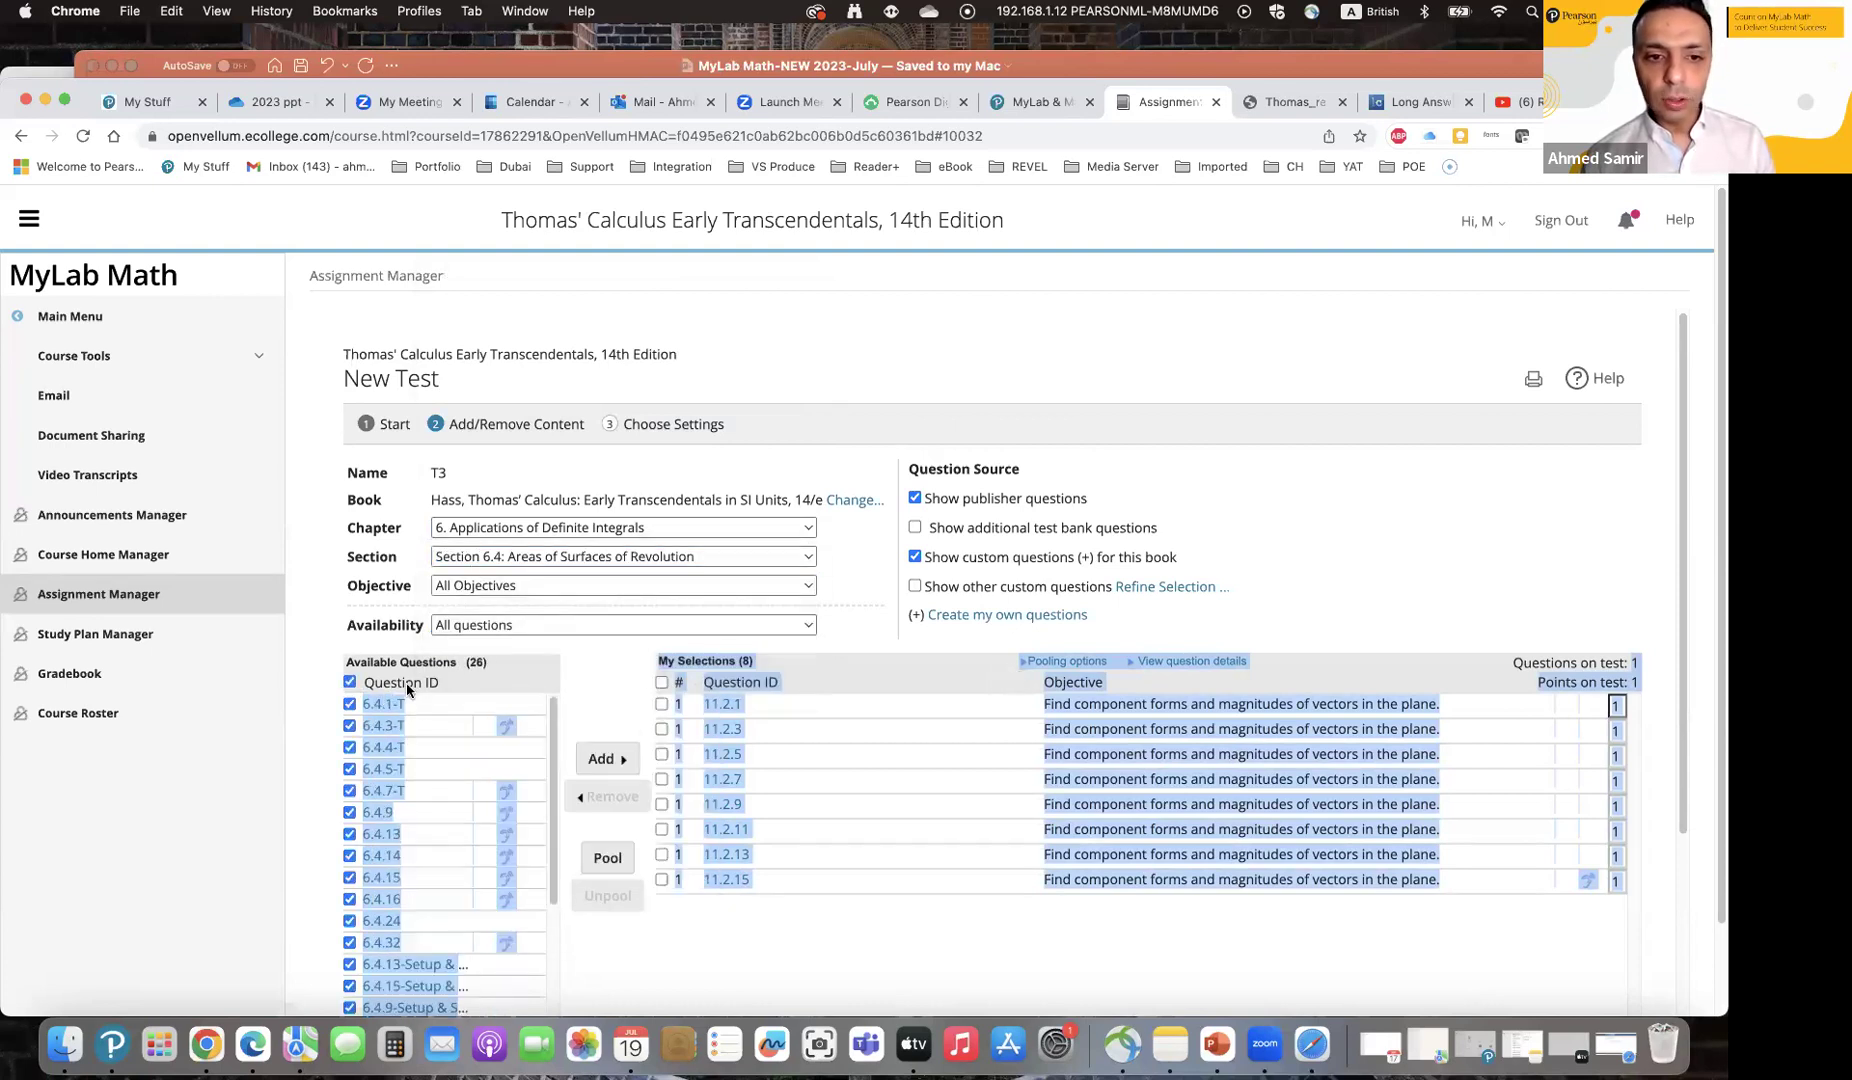
click(607, 857)
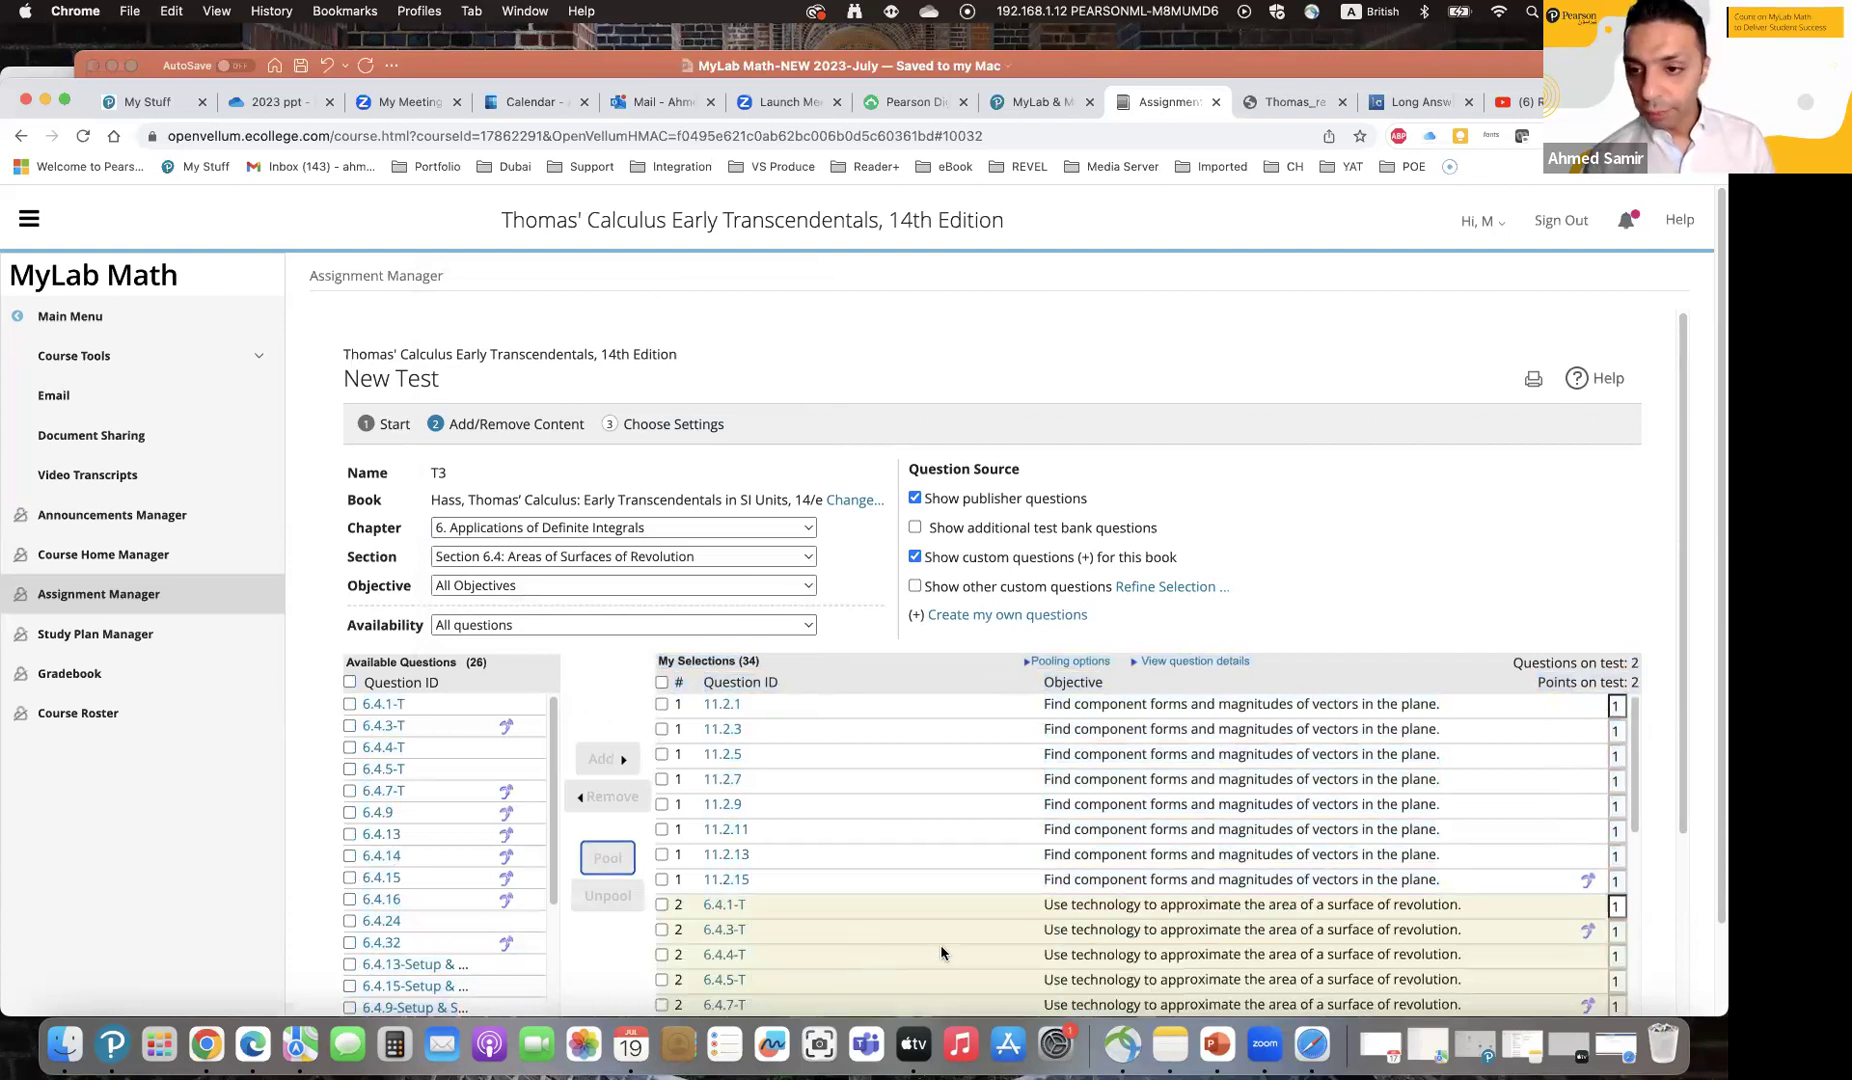
scroll(1046, 903, down, 5)
scroll(1502, 712, up, 5)
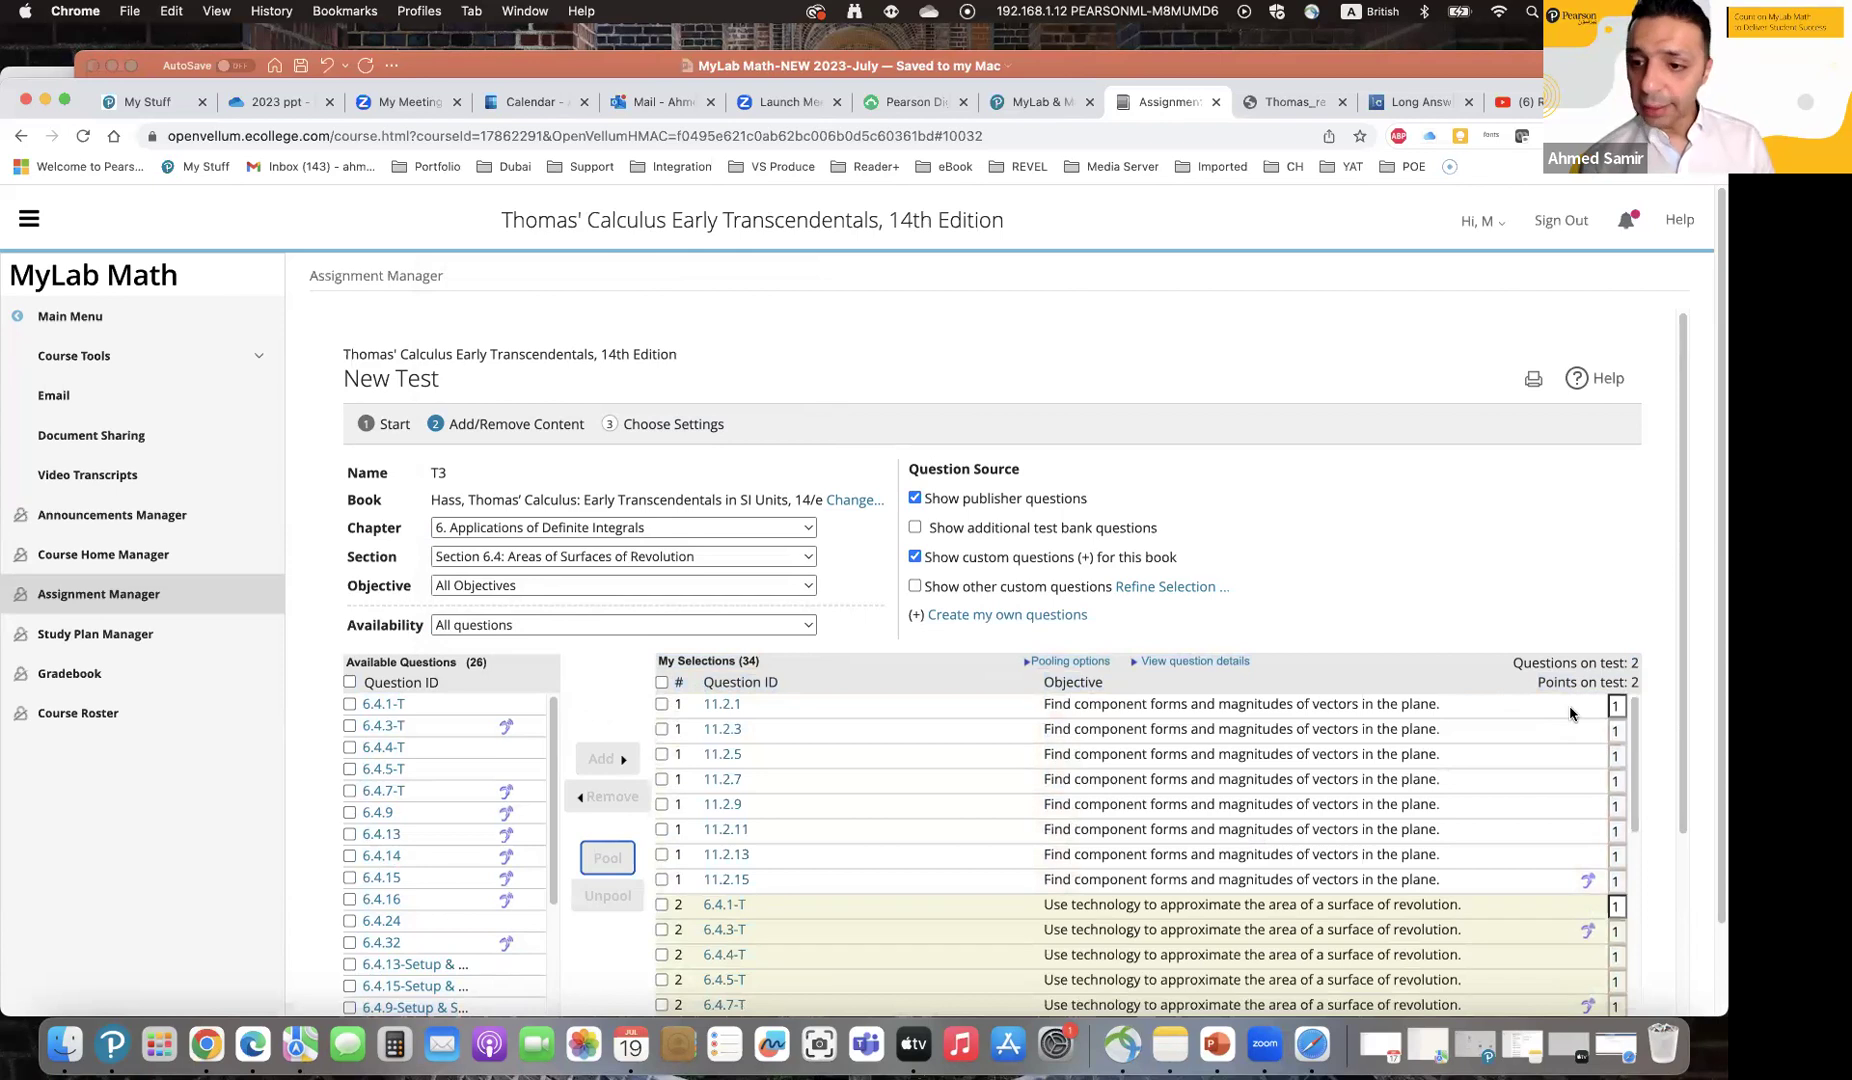
drag(1487, 684, 1535, 706)
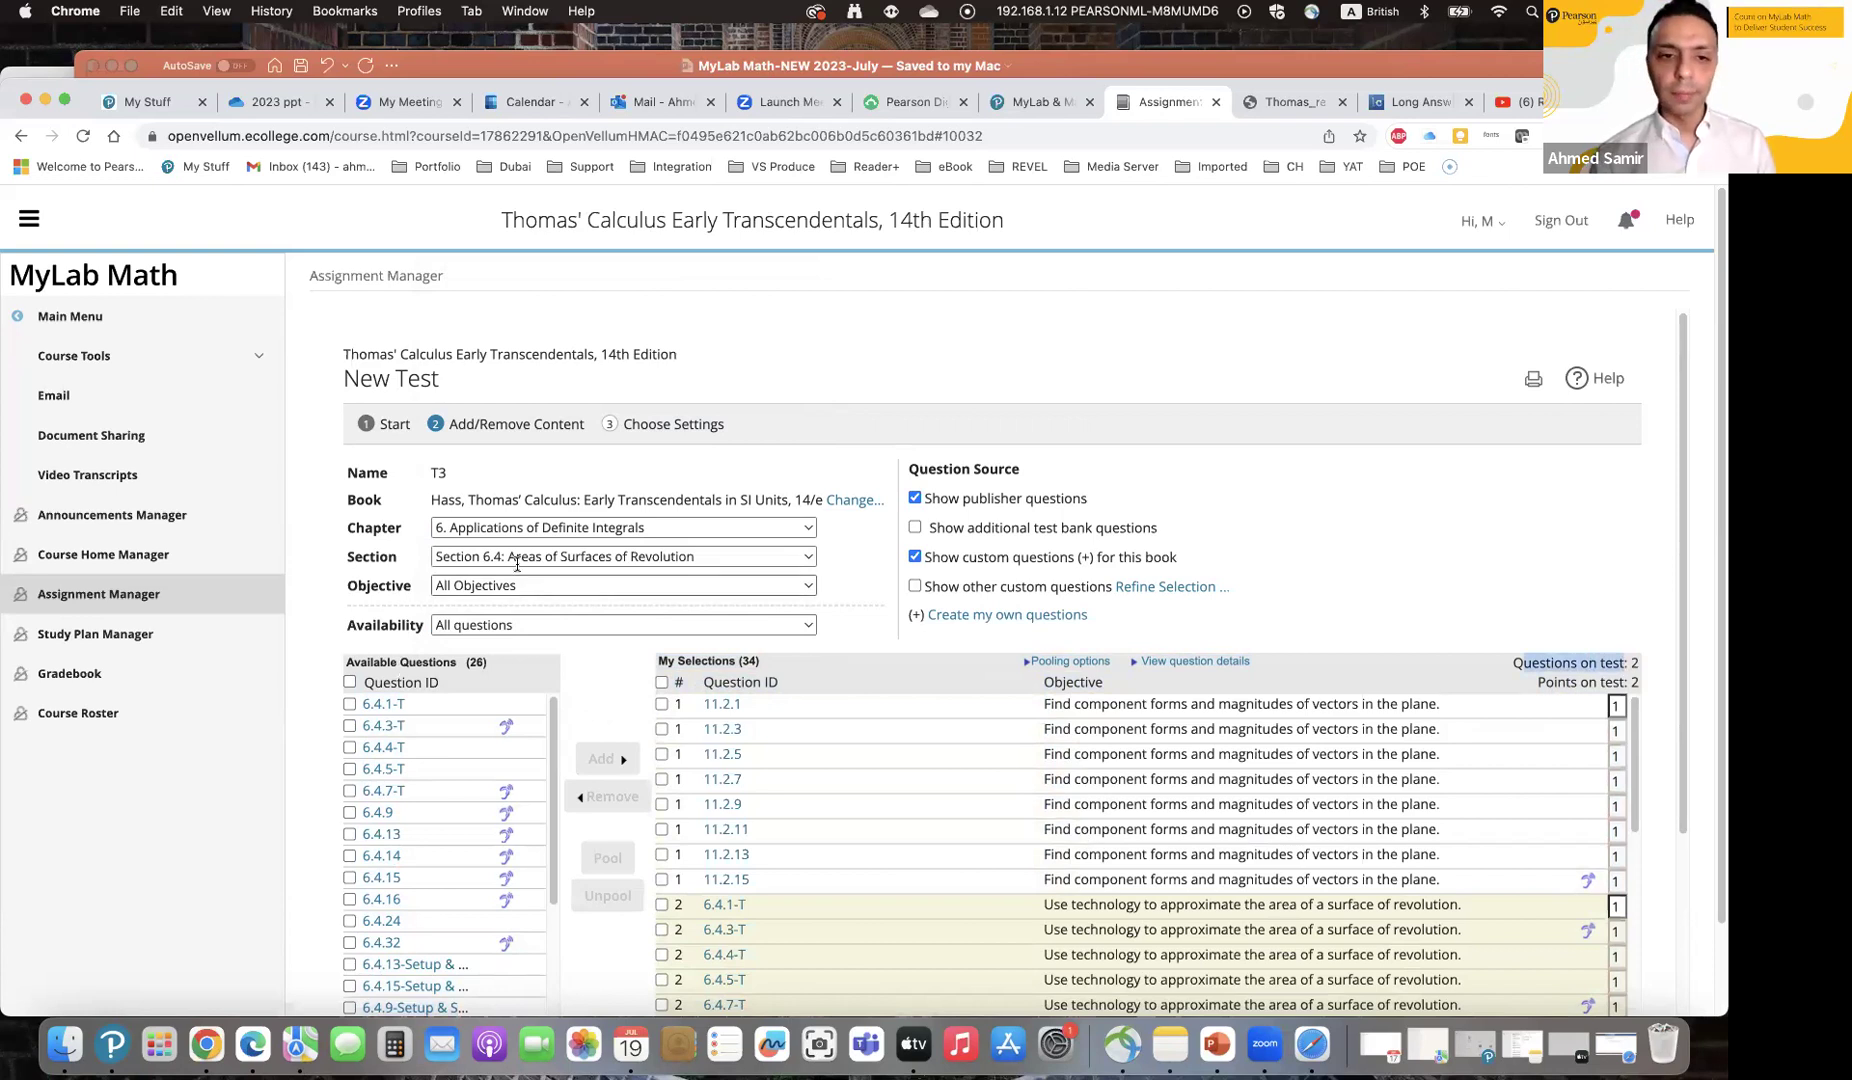
Step: Filter the questions to Chapter 13, Section 13.4: The Chain Rule, objective "Use the Chain Rule with one independent variable"
click(560, 527)
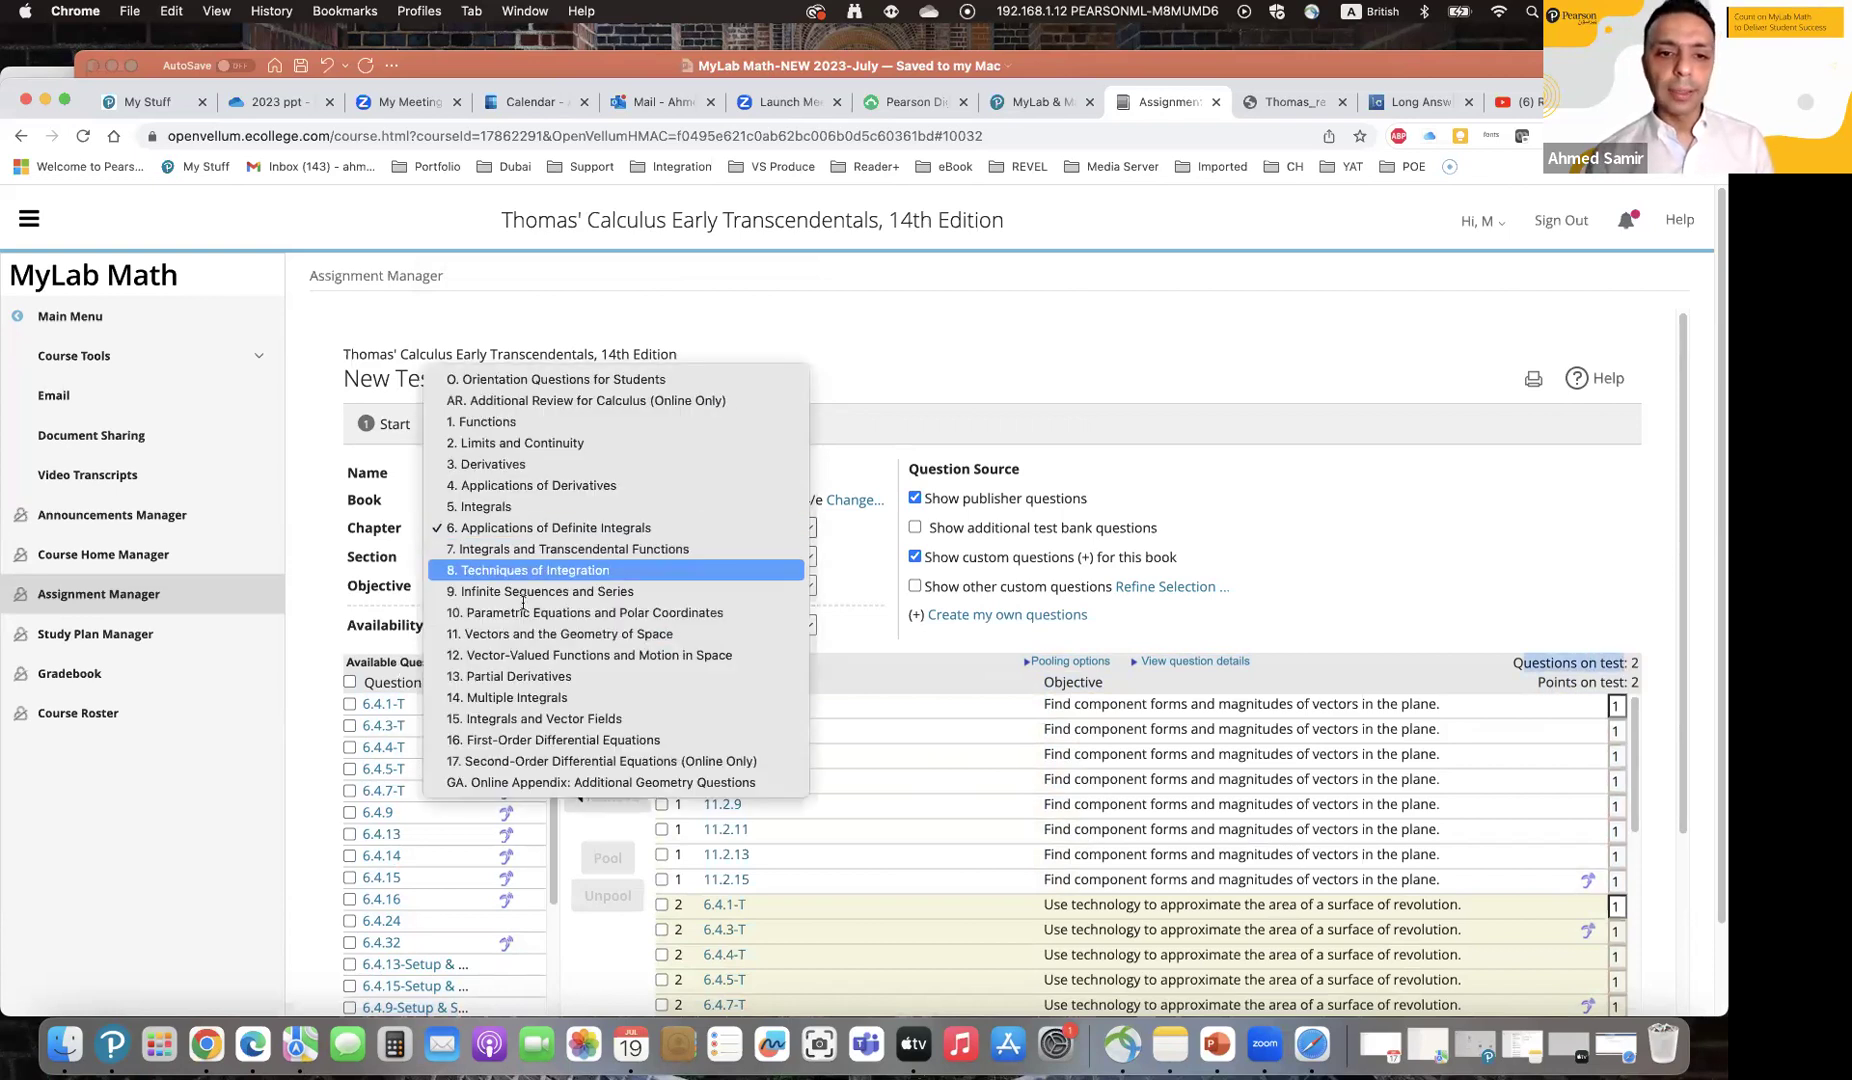
click(518, 676)
click(487, 557)
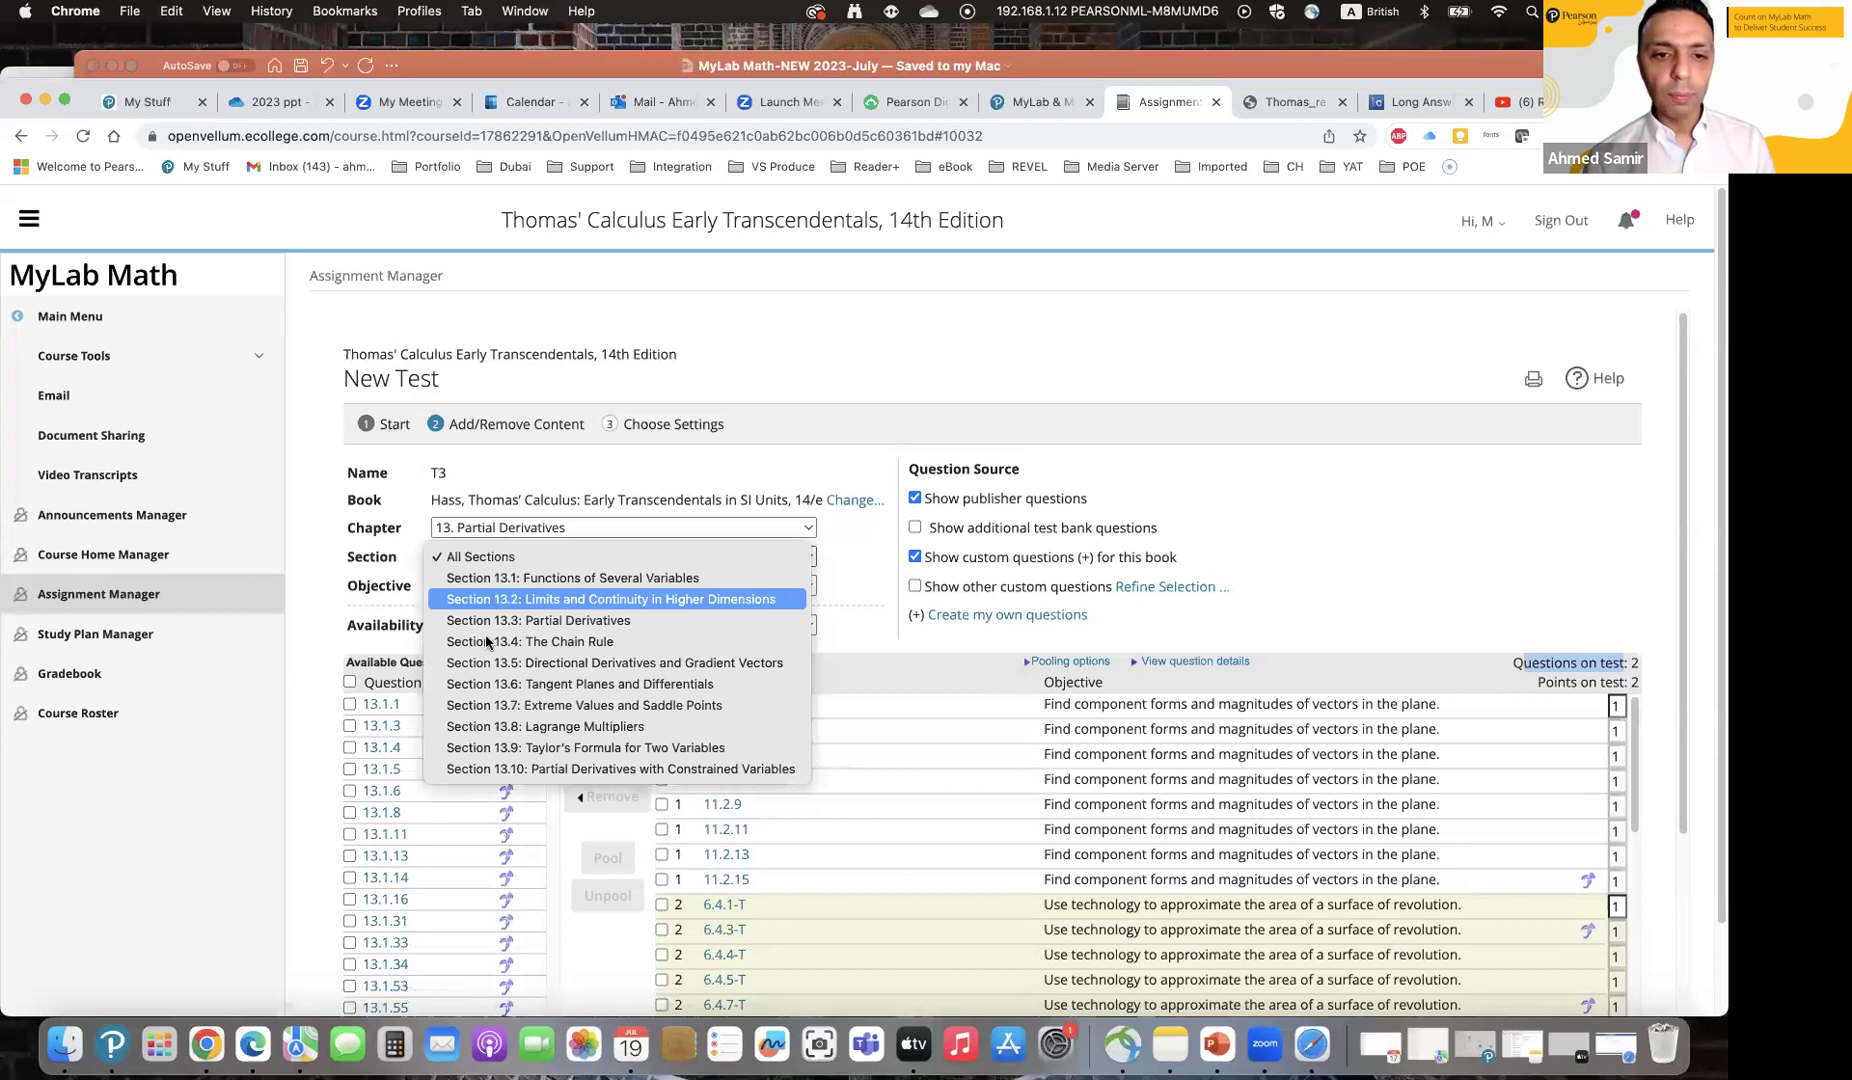
click(488, 641)
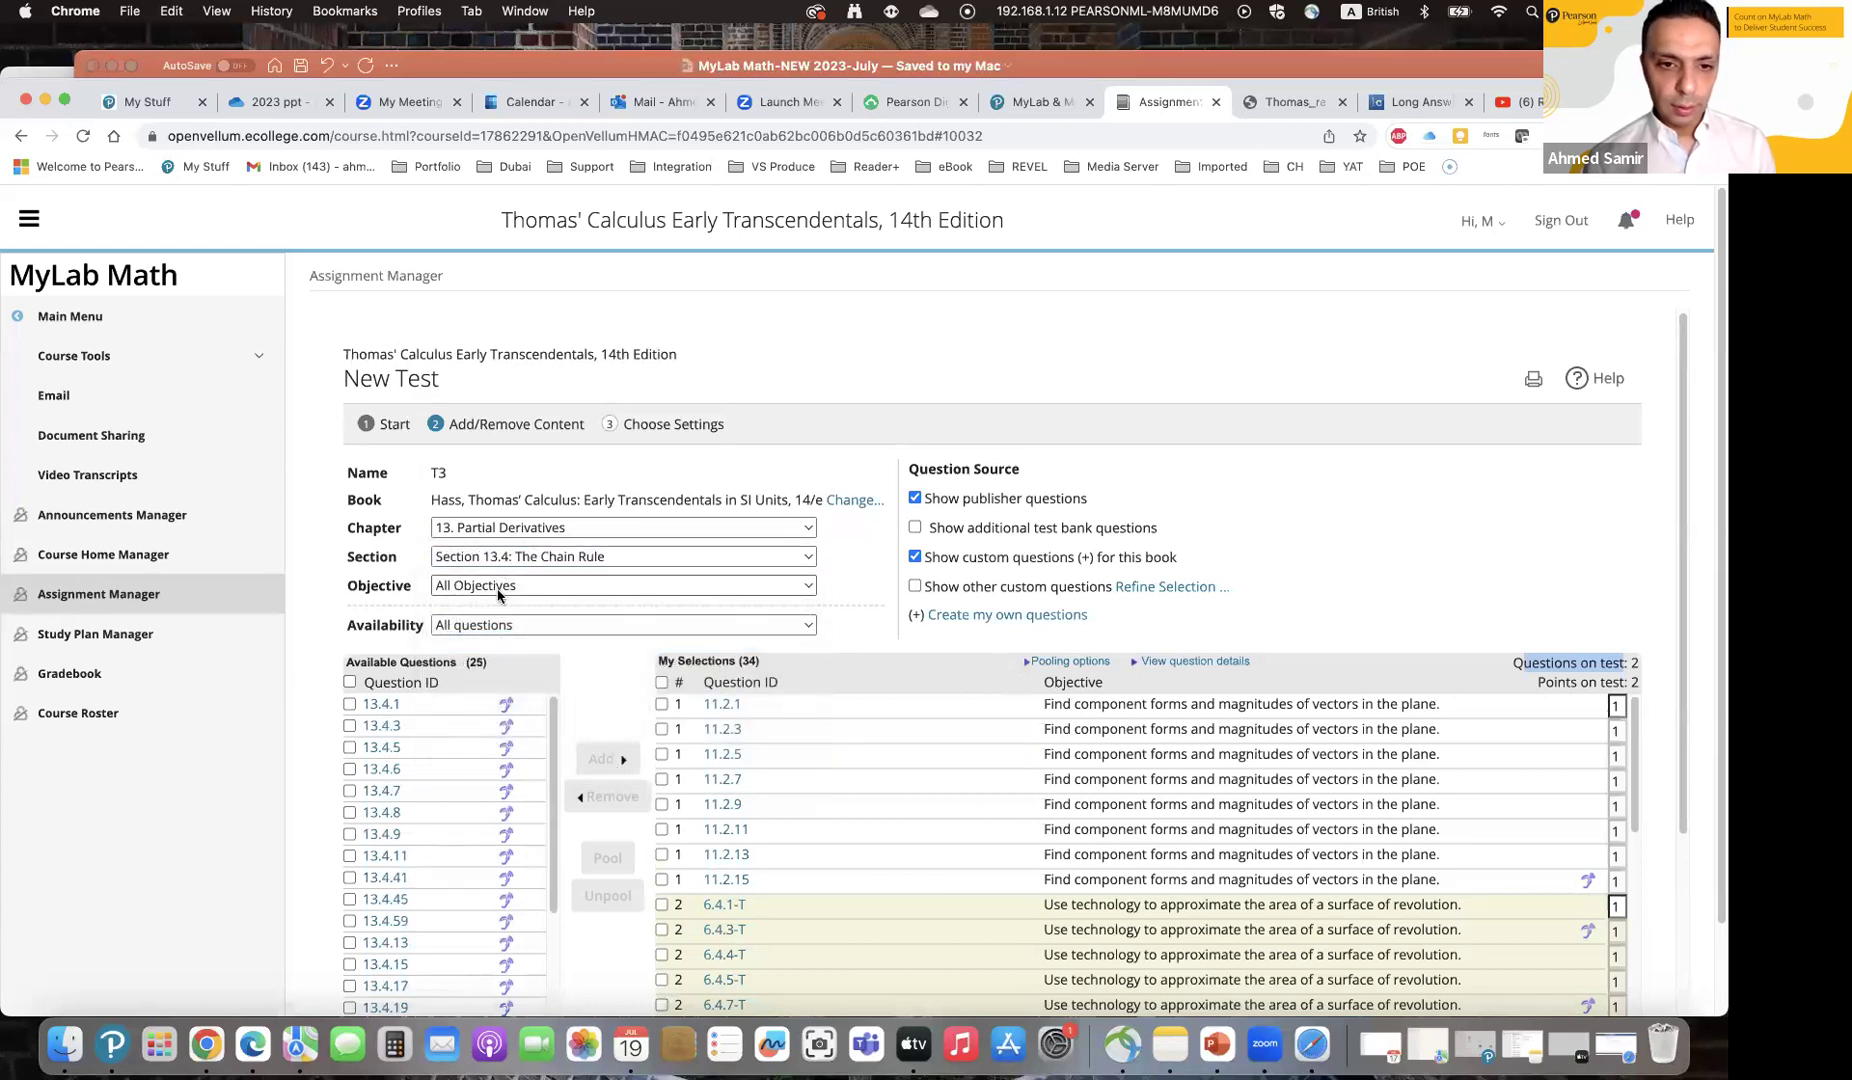
click(498, 592)
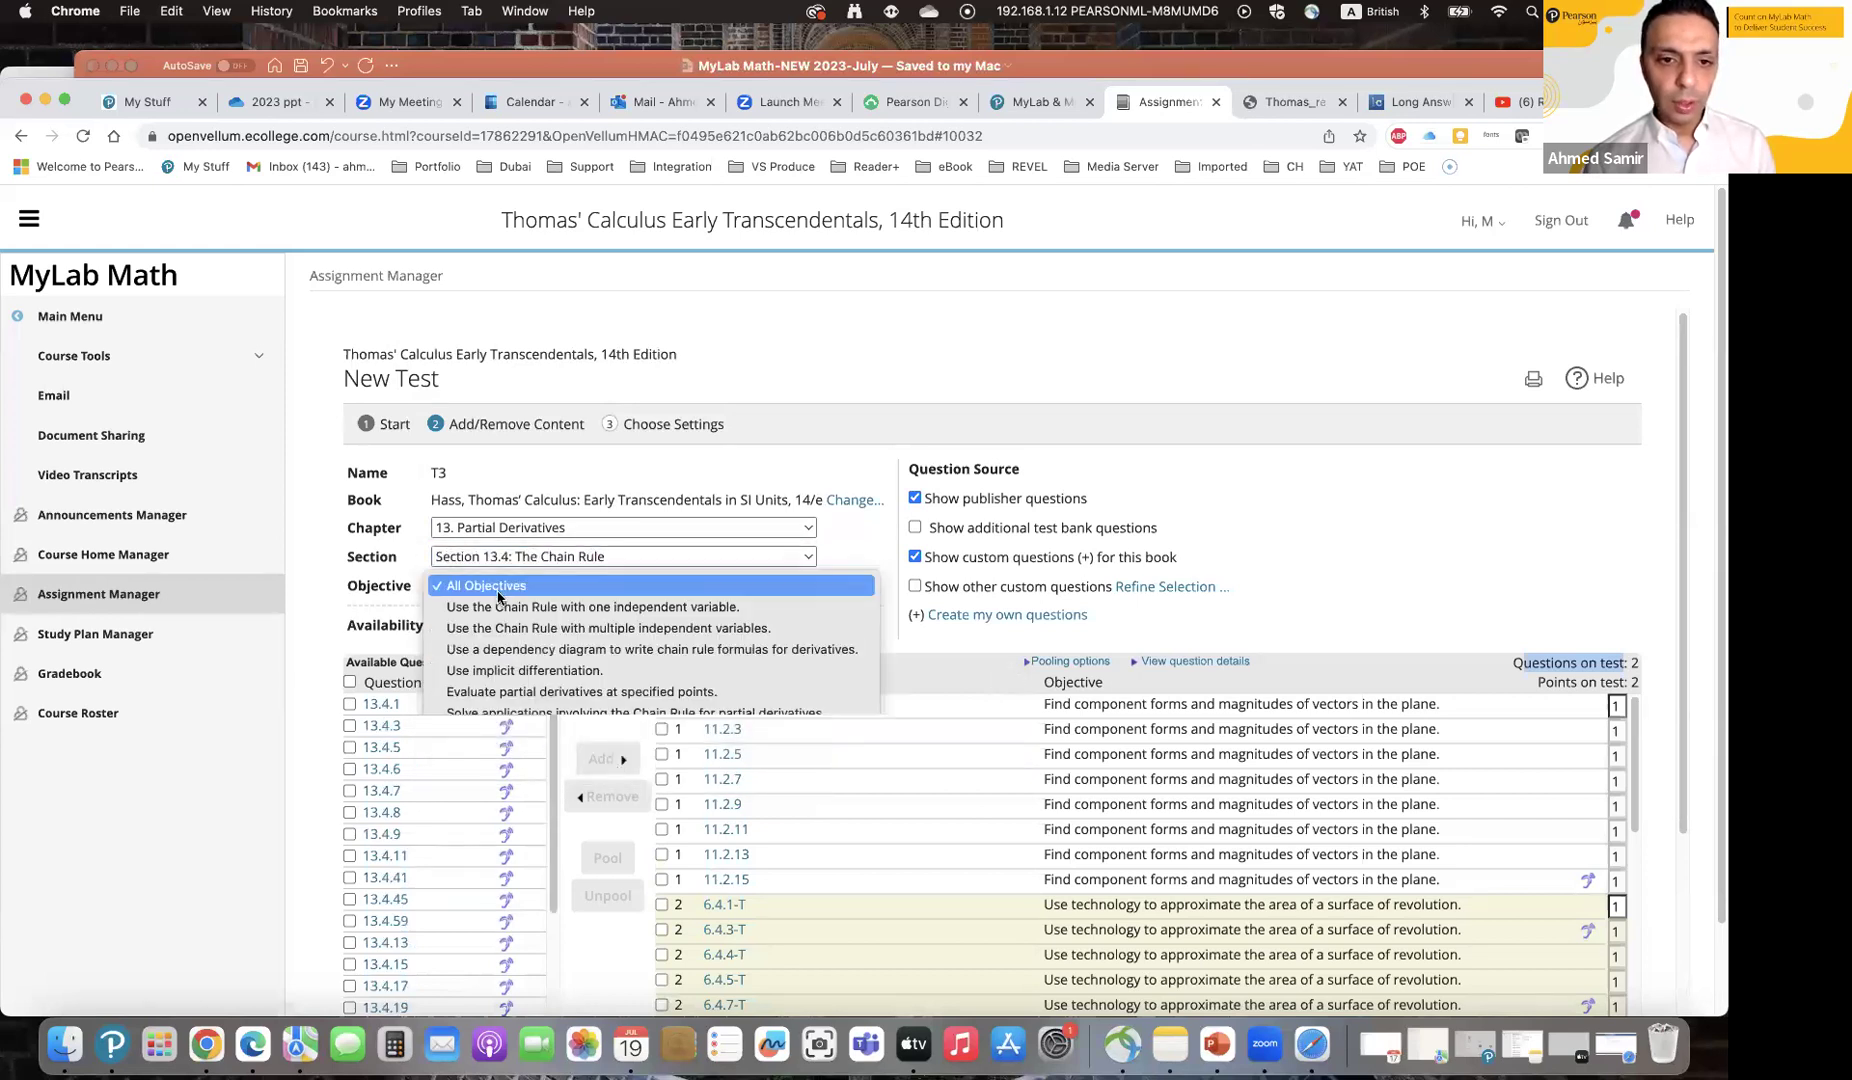
click(498, 603)
Step: Pool all available Chain Rule questions as one test question and review the full list of selections
click(345, 679)
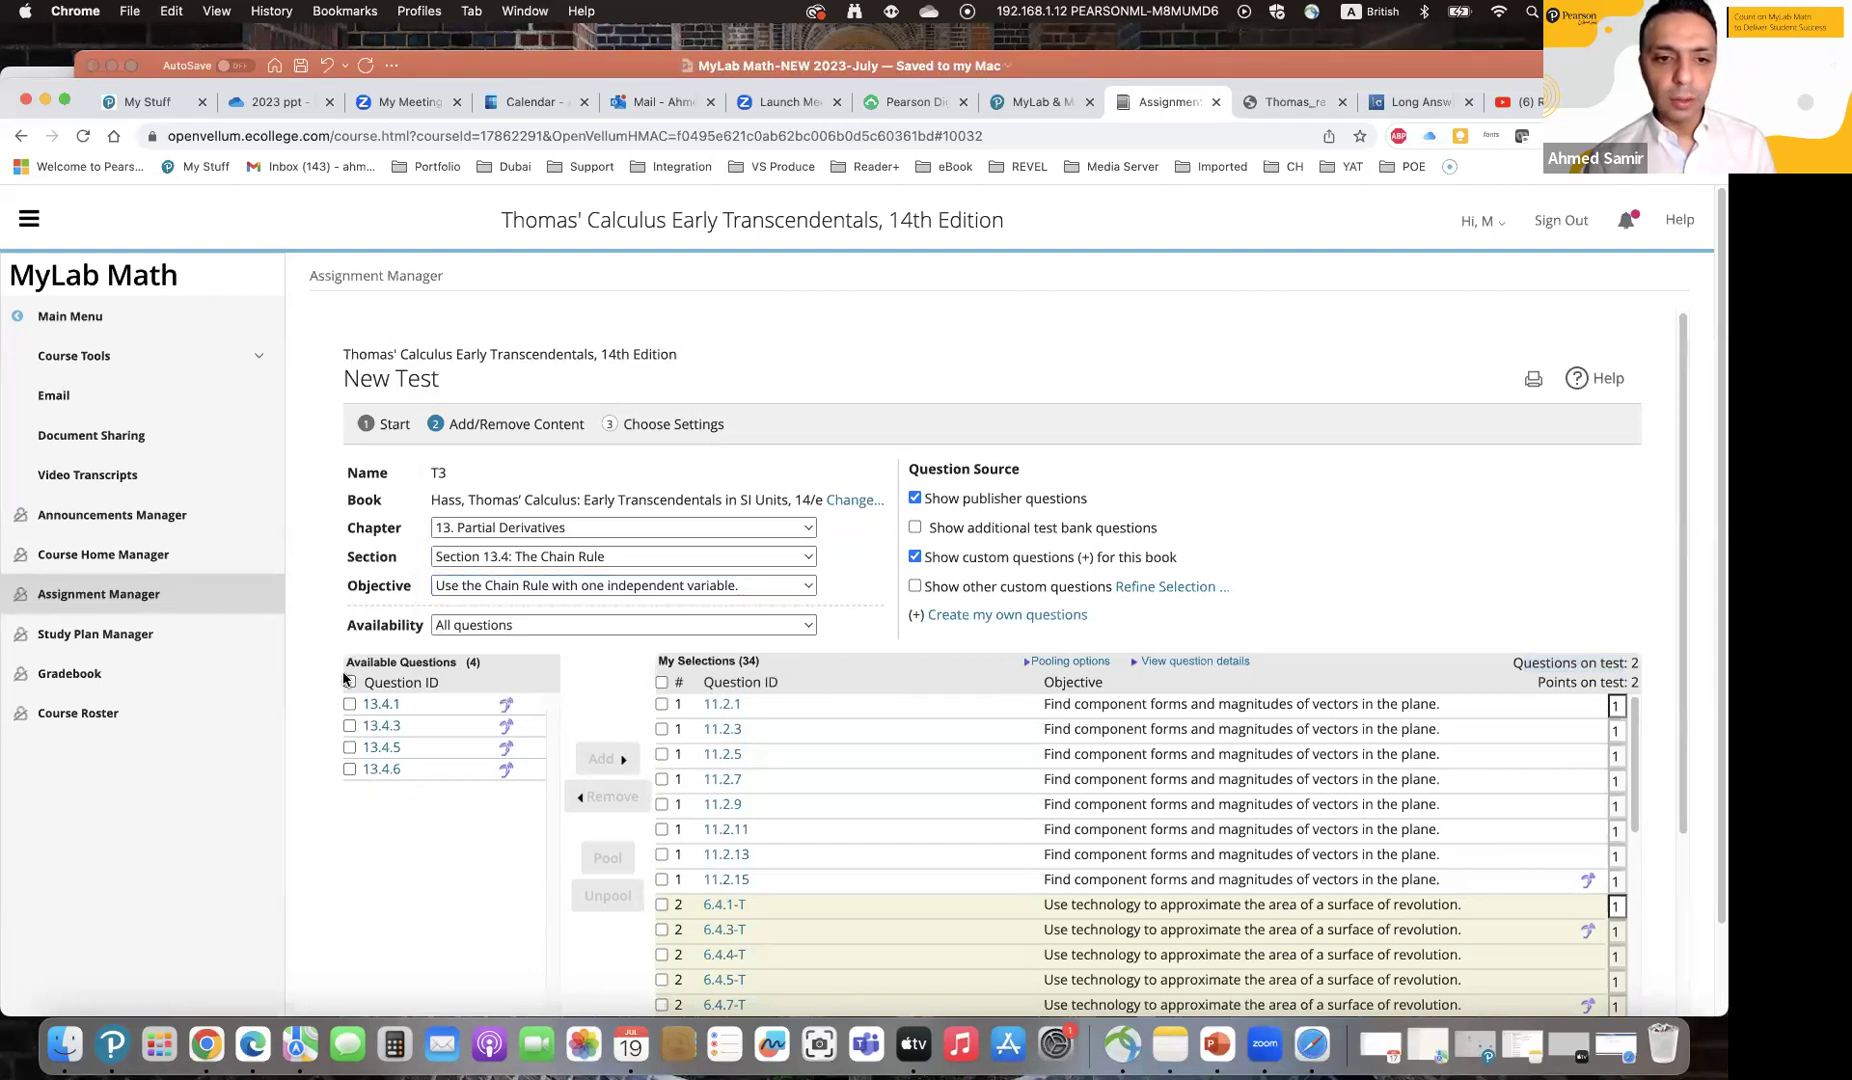
click(349, 682)
click(607, 857)
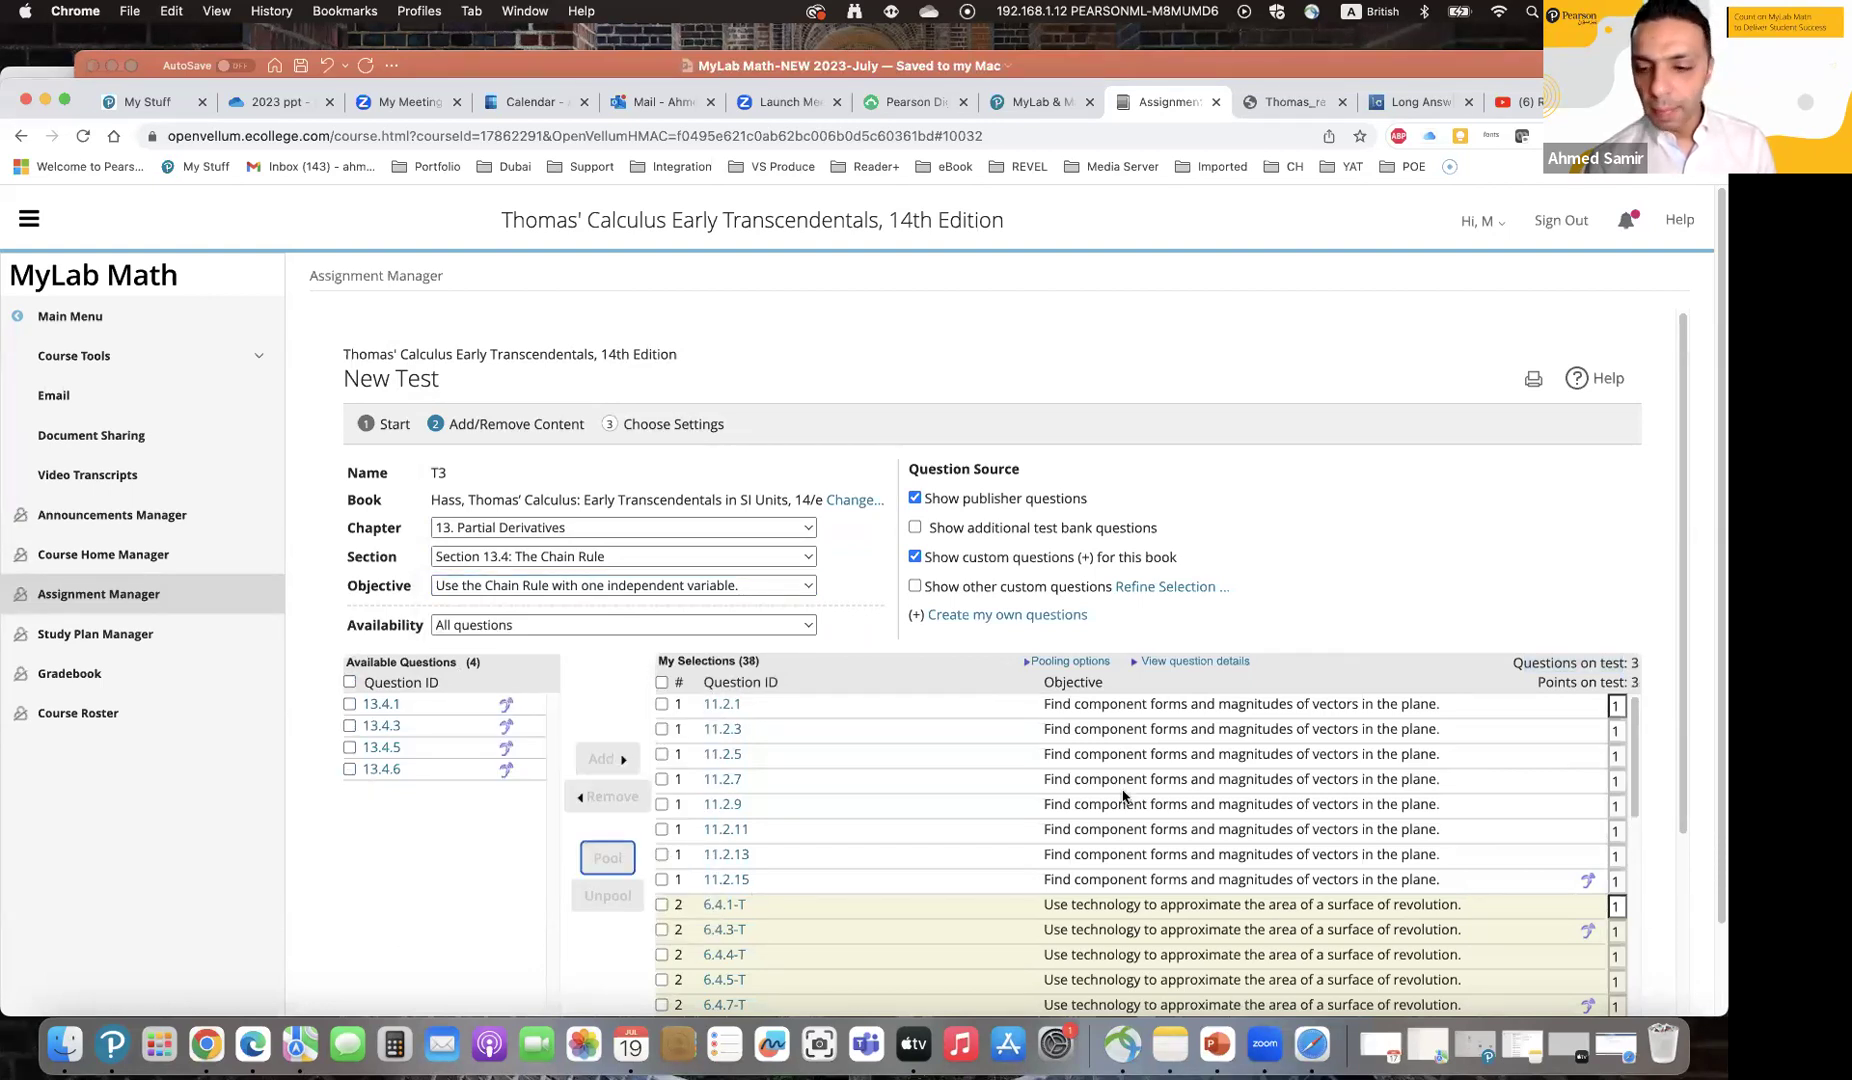
scroll(1100, 912, down, 5)
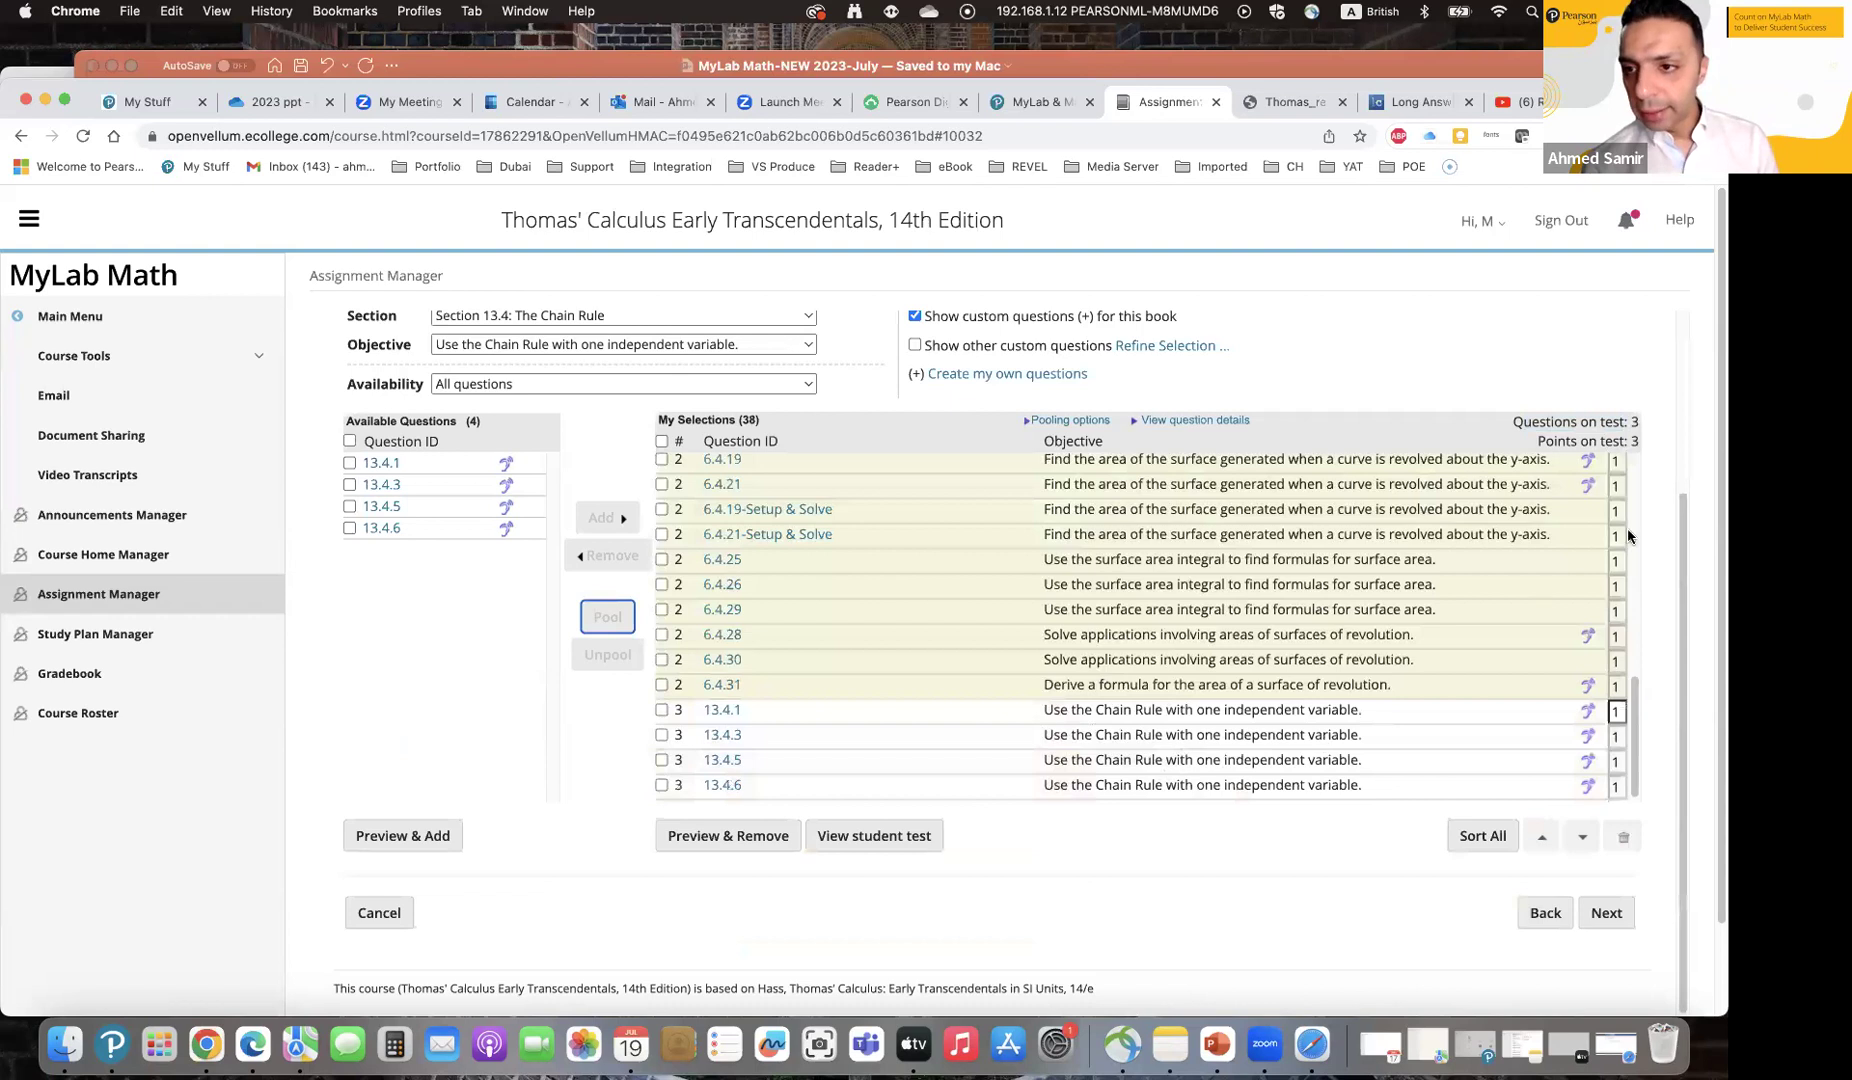
scroll(1630, 540, up, 15)
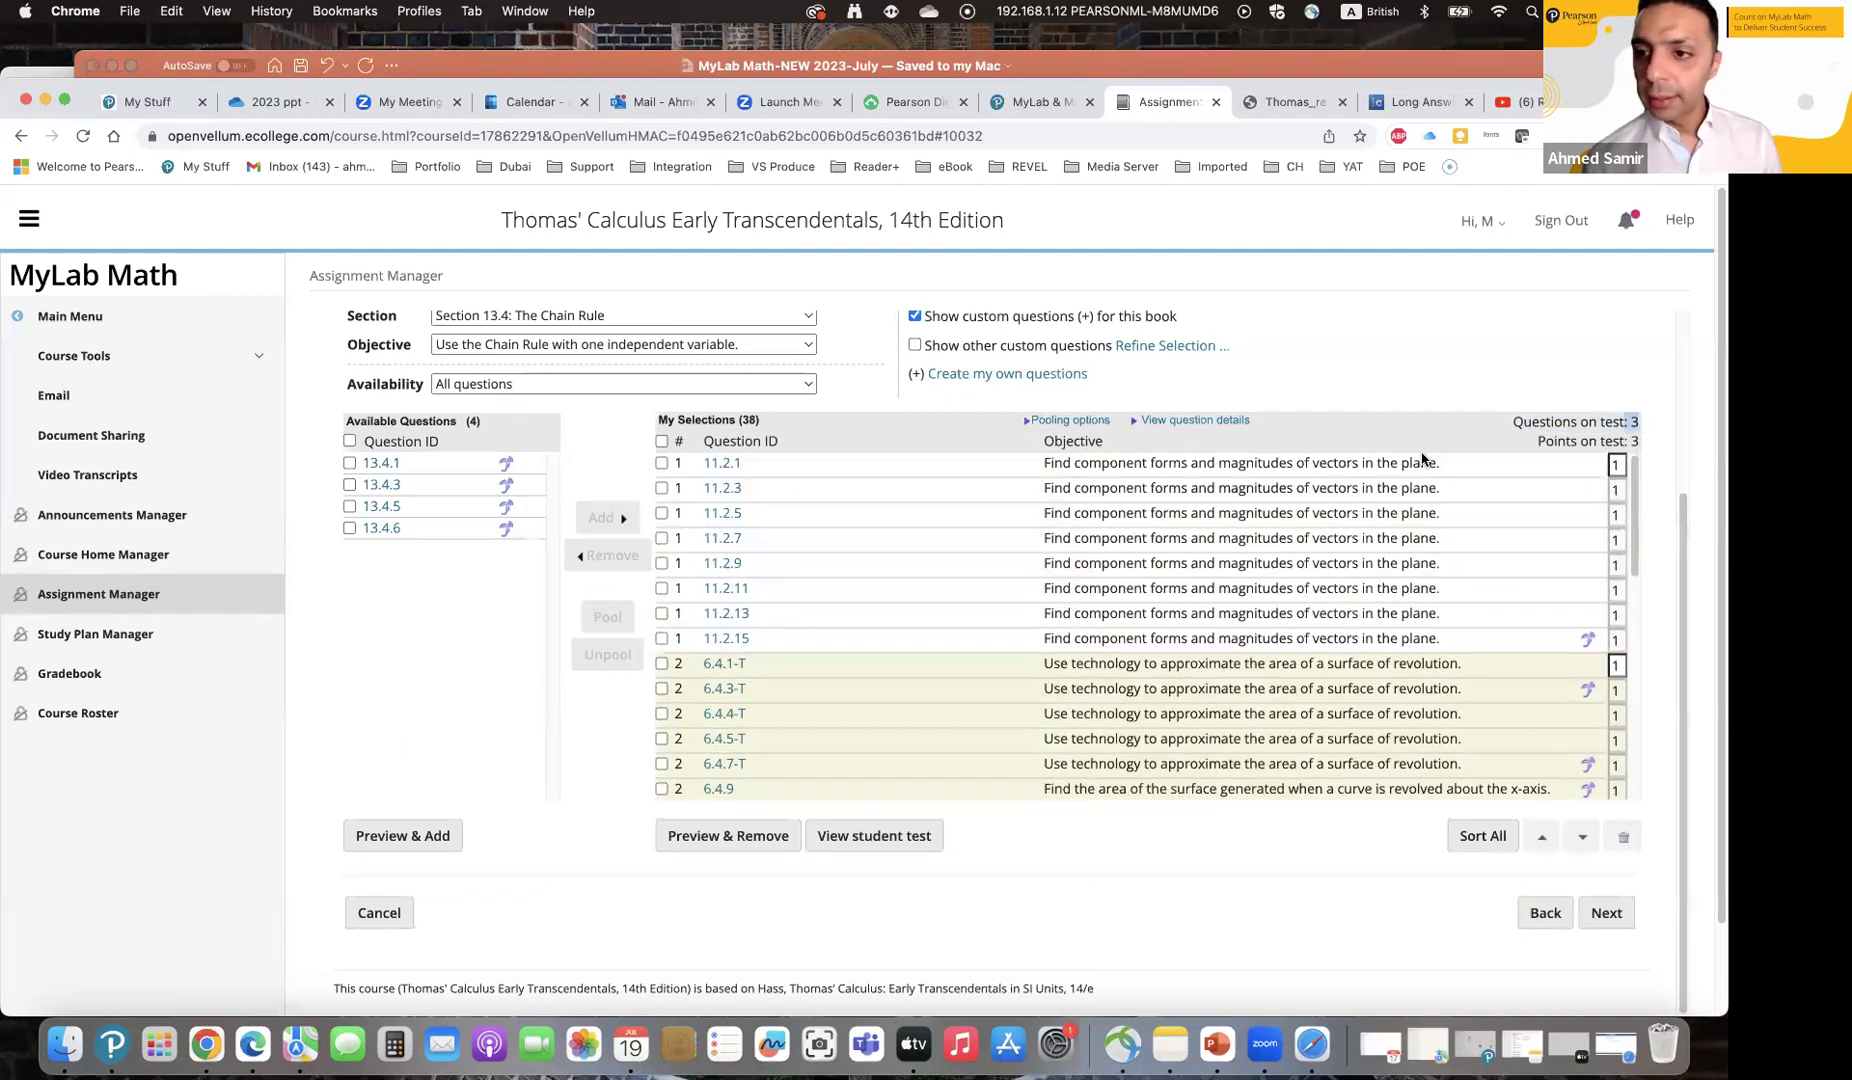
scroll(485, 485, up, 5)
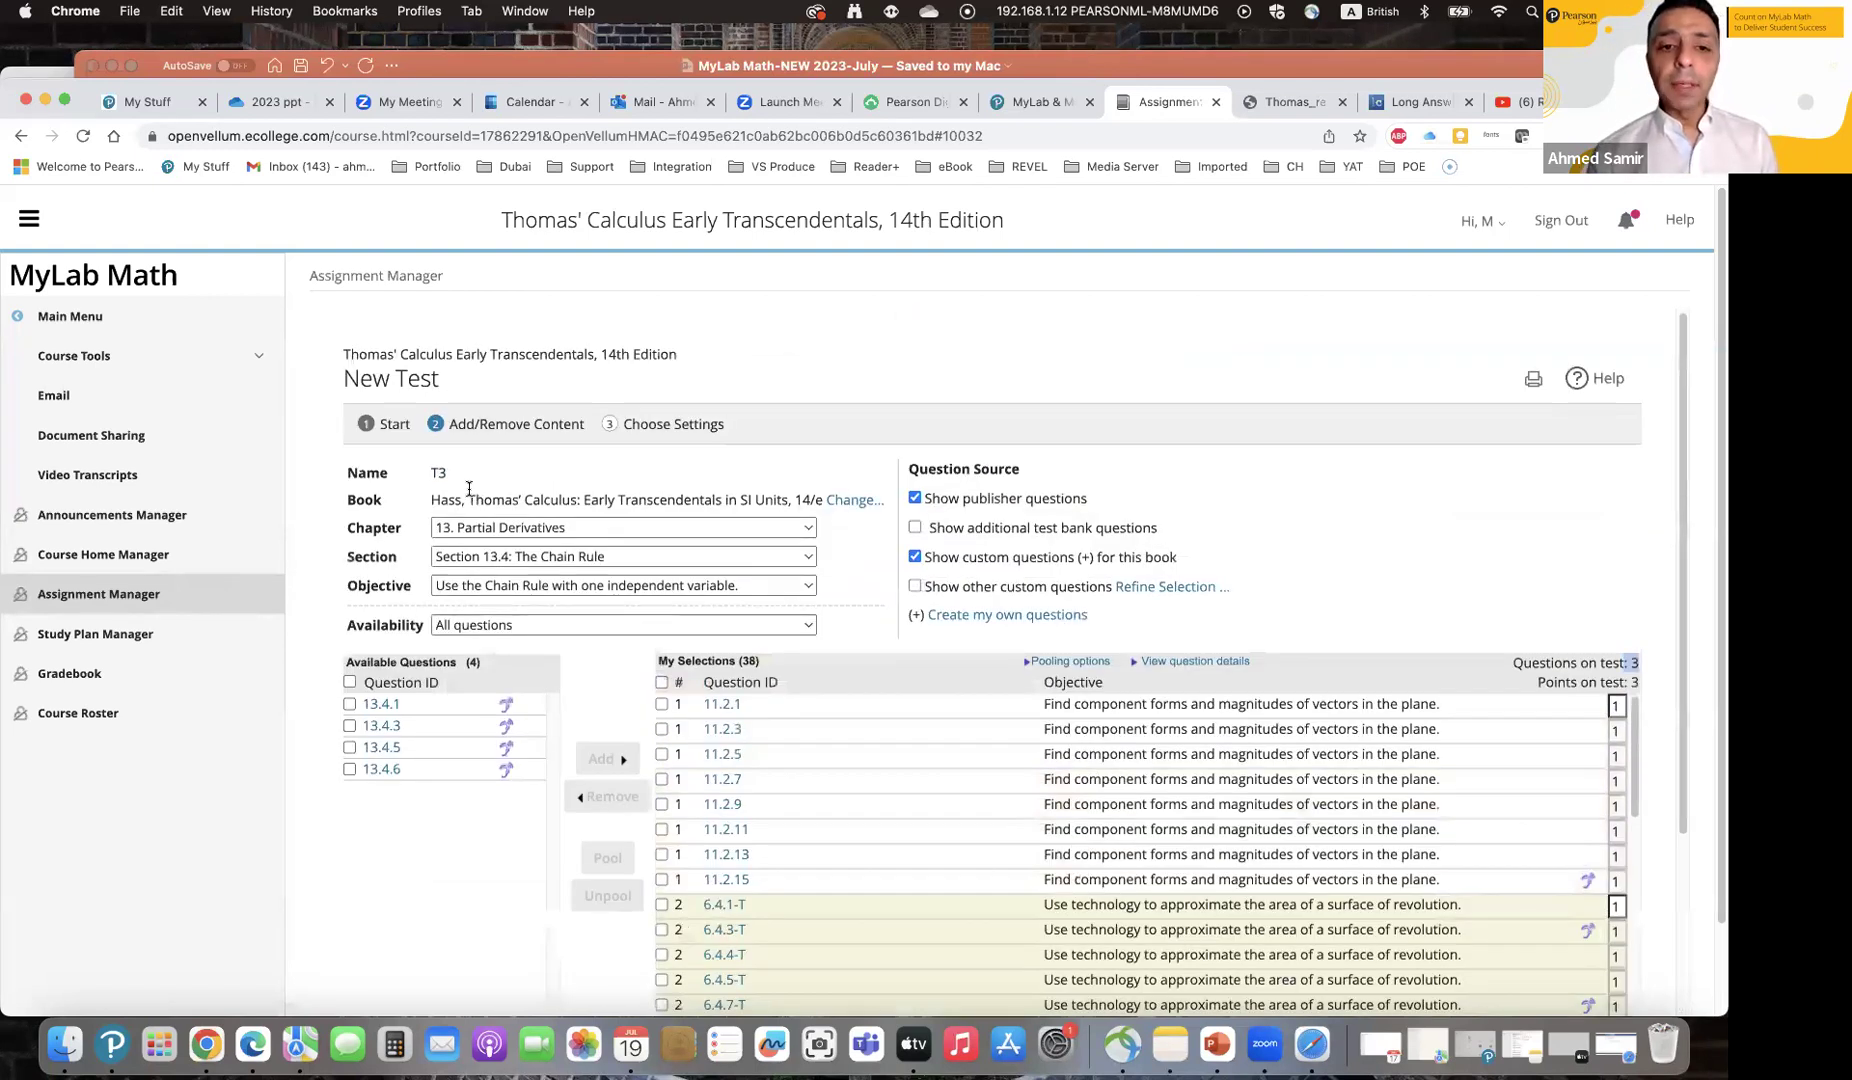
Step: Change the question source book to Barnett, College Math for Bus, Econ, Life Sci, and Soc Sci, 14/e, Global Edition
drag(467, 499, 769, 497)
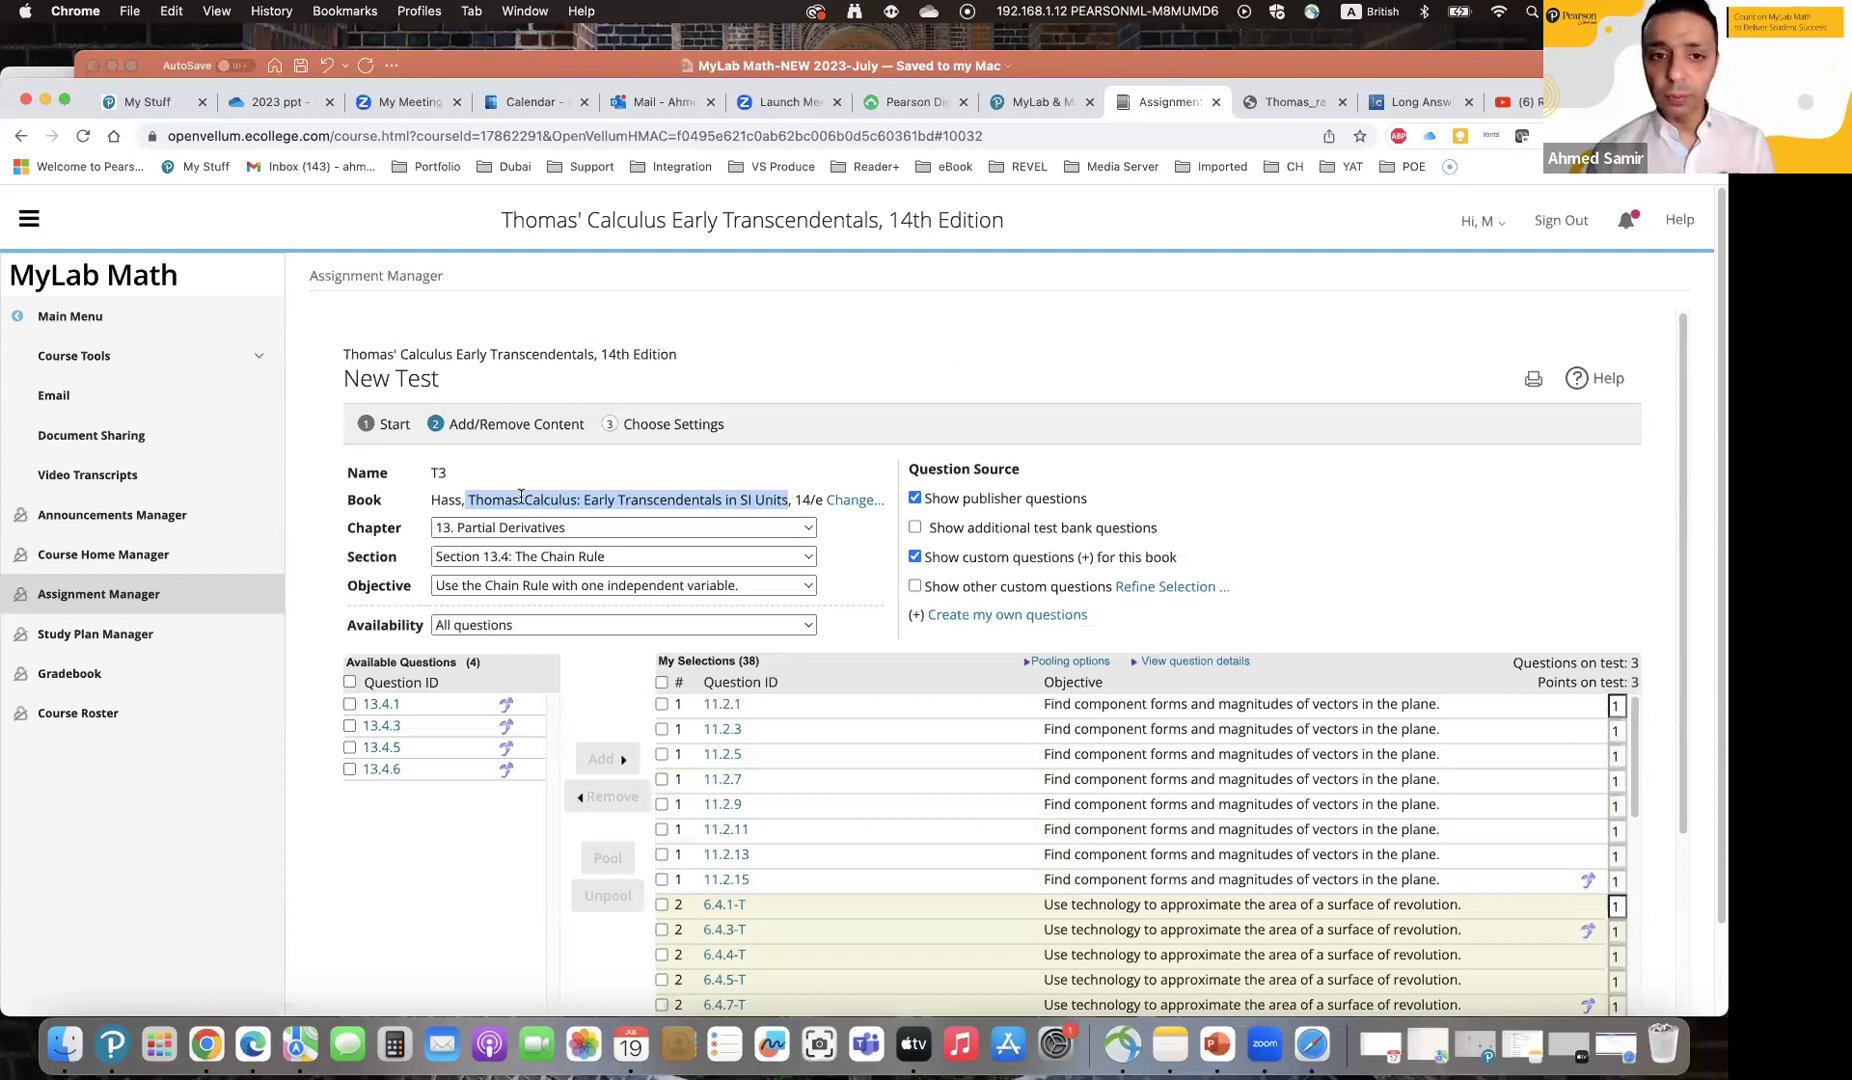
click(843, 503)
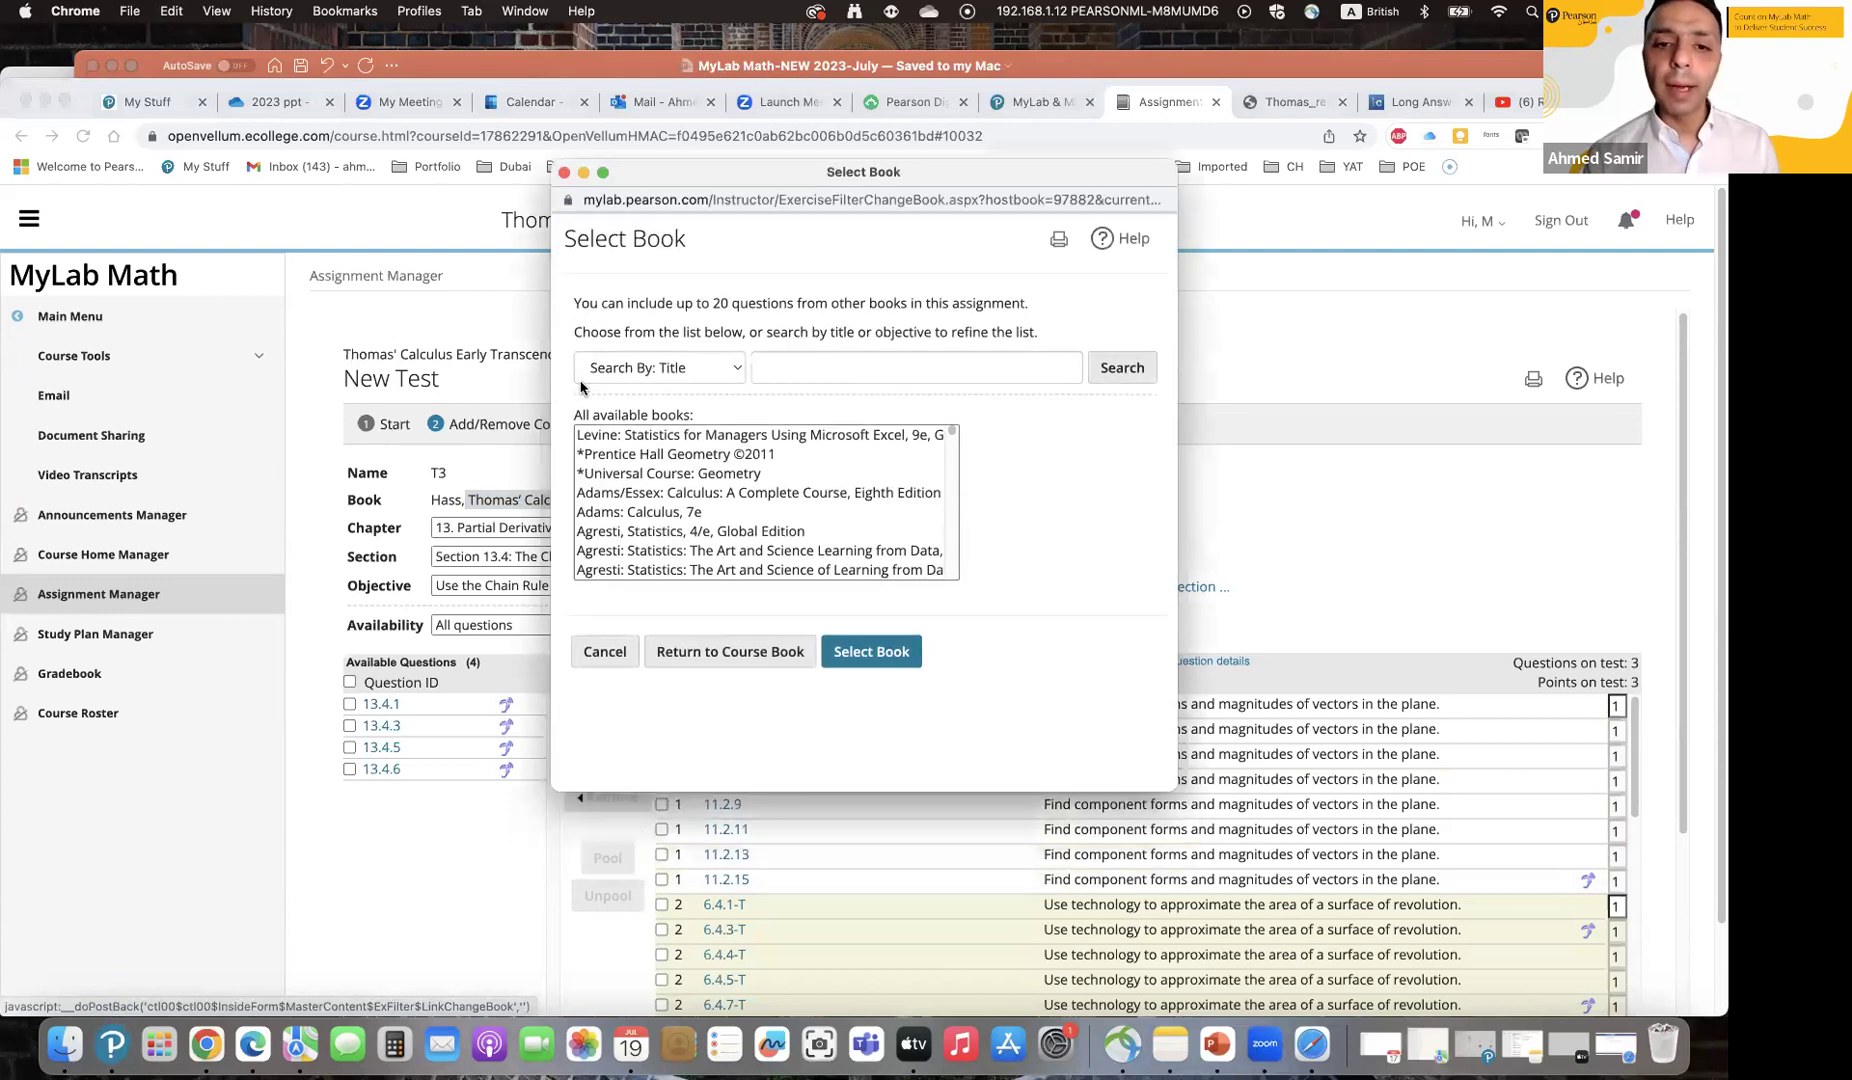
scroll(706, 525, down, 5)
scroll(706, 525, down, 5)
click(631, 487)
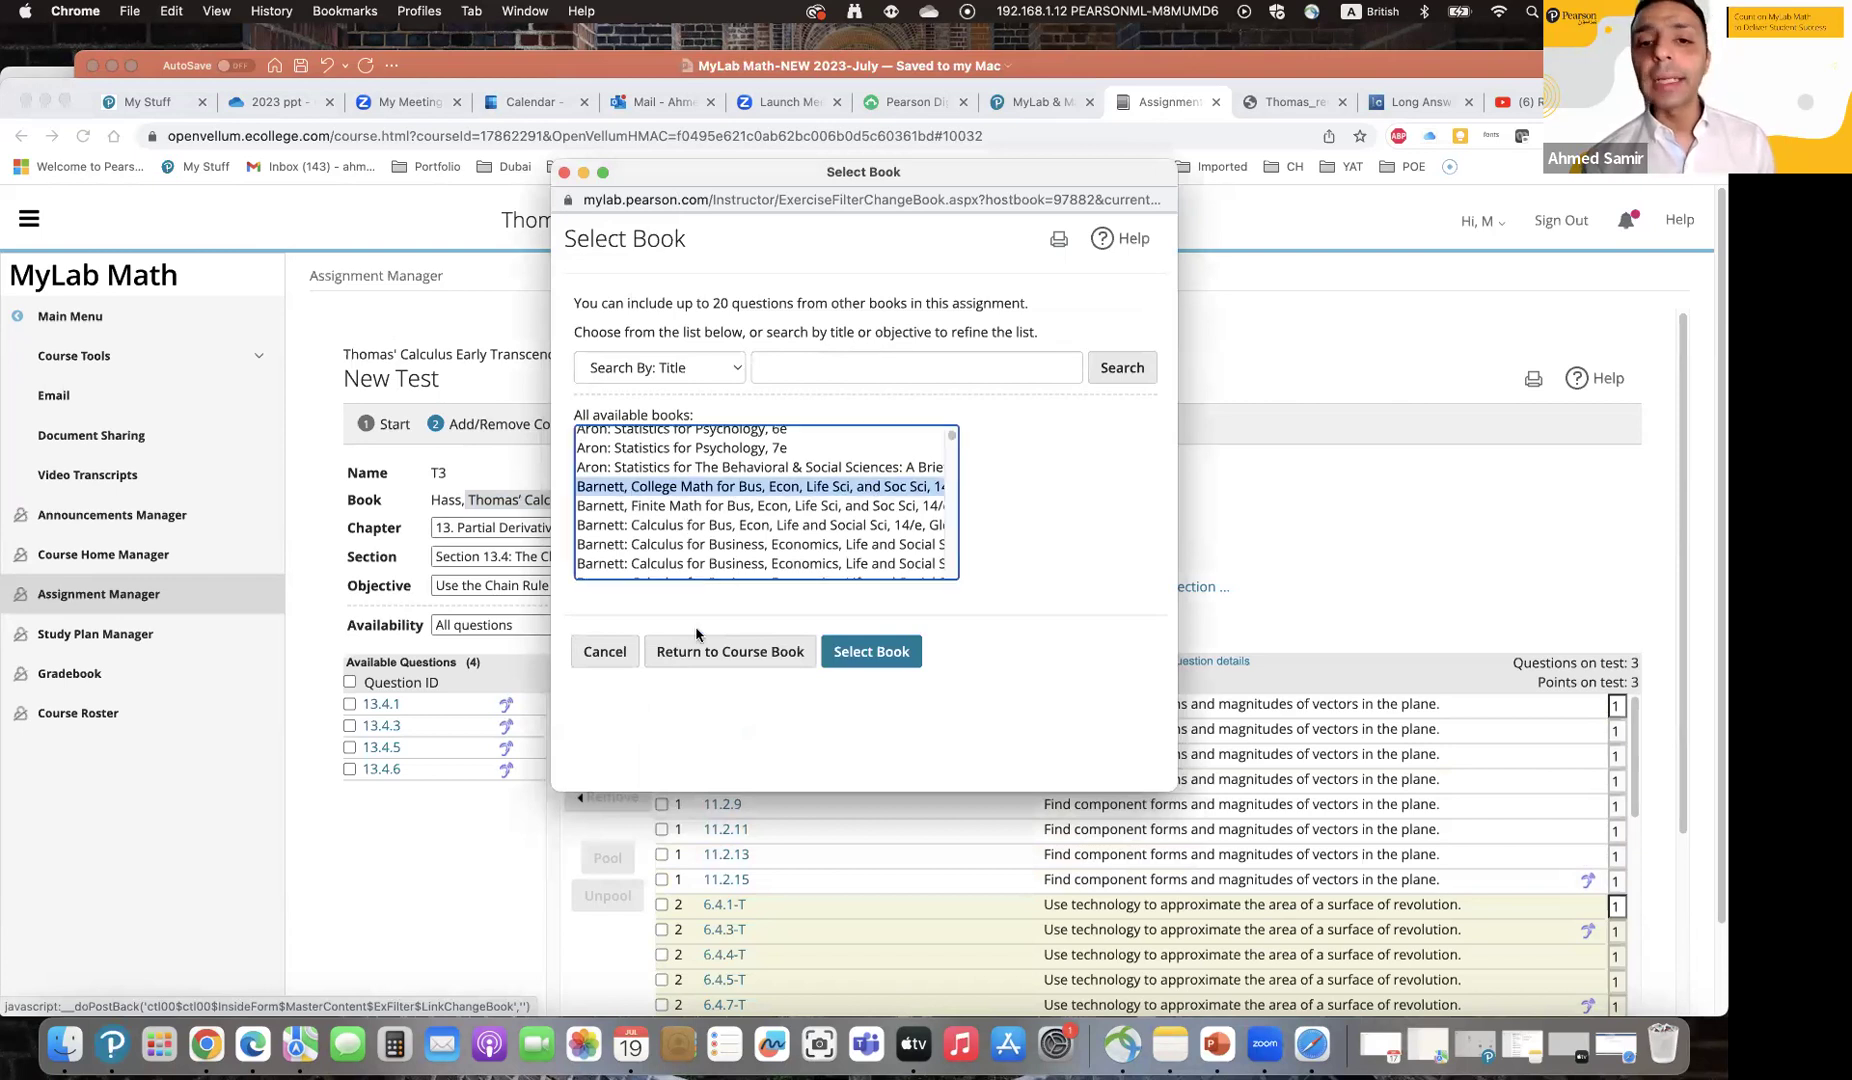
click(870, 652)
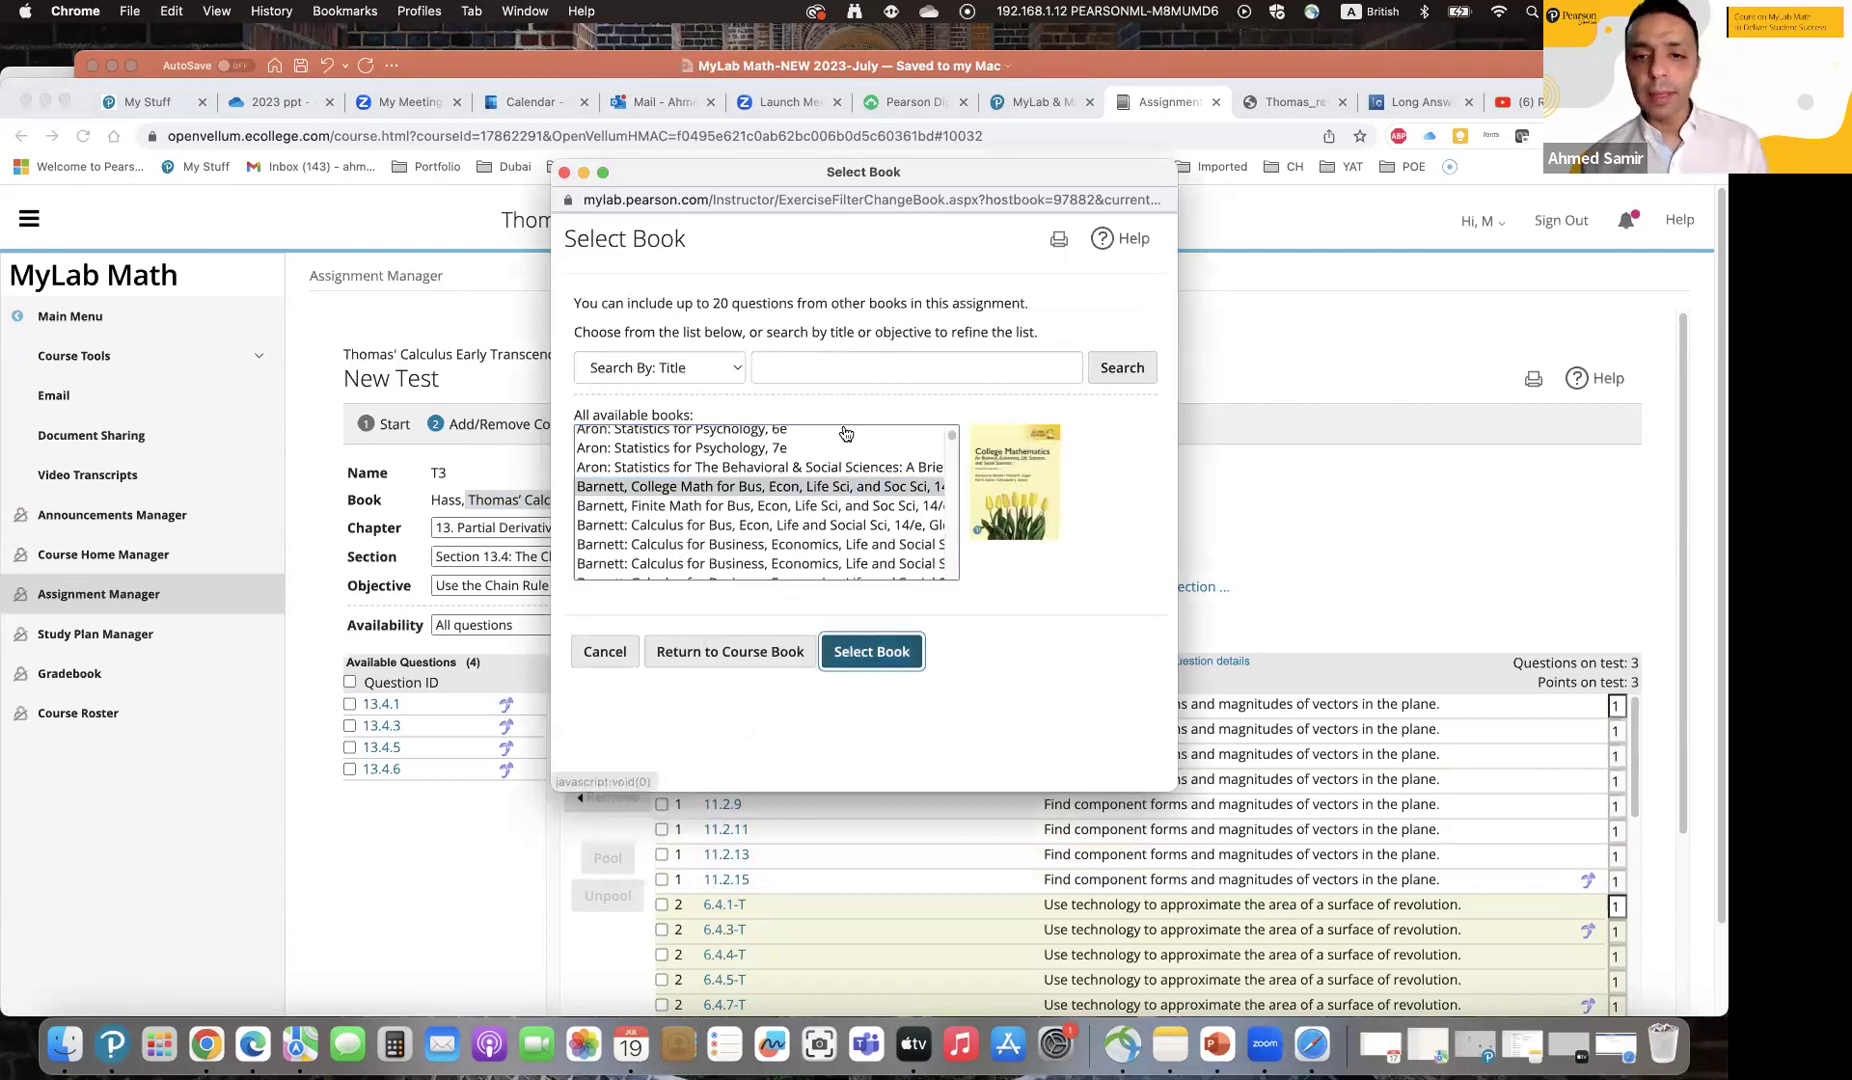
Step: Filter the Barnett questions to Chapter 4, Linear Inequalities and Linear Programming, Section 4.3: Linear Programming in Two Dimensions
click(558, 533)
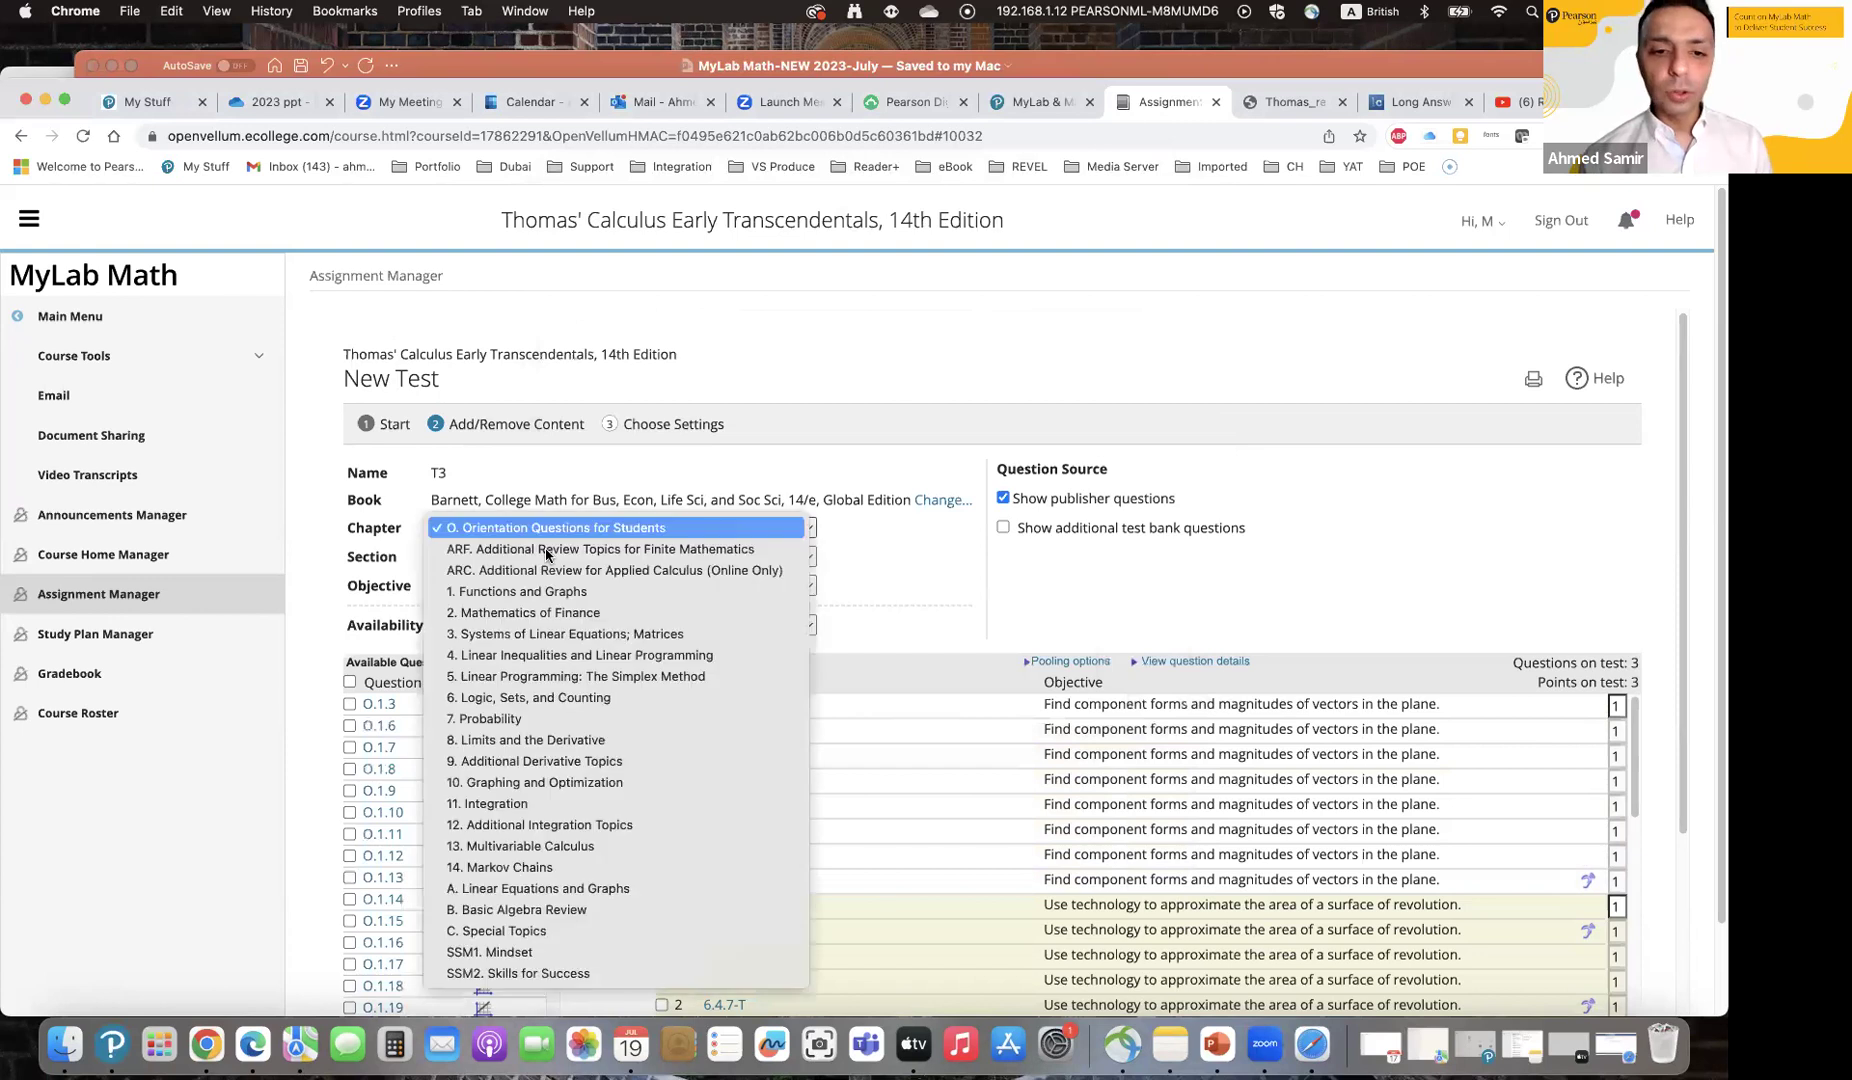
click(517, 655)
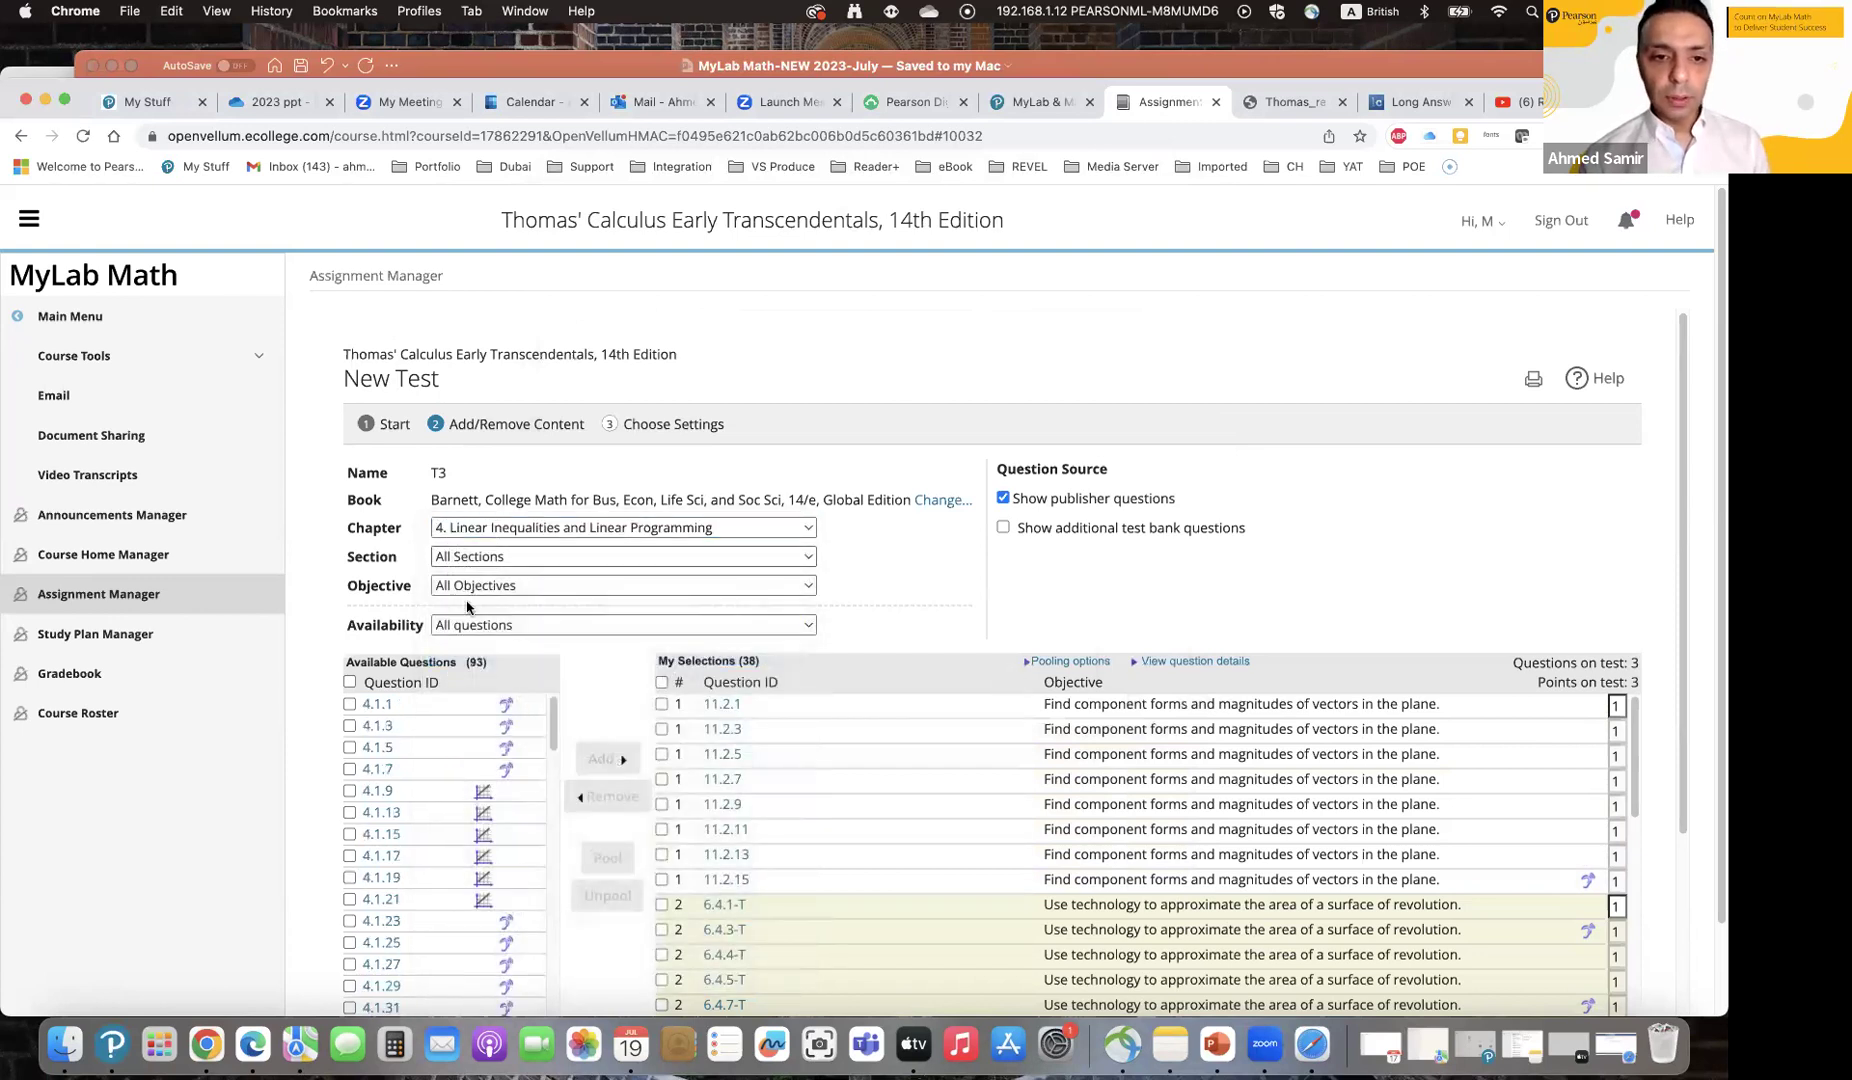
click(470, 558)
click(471, 621)
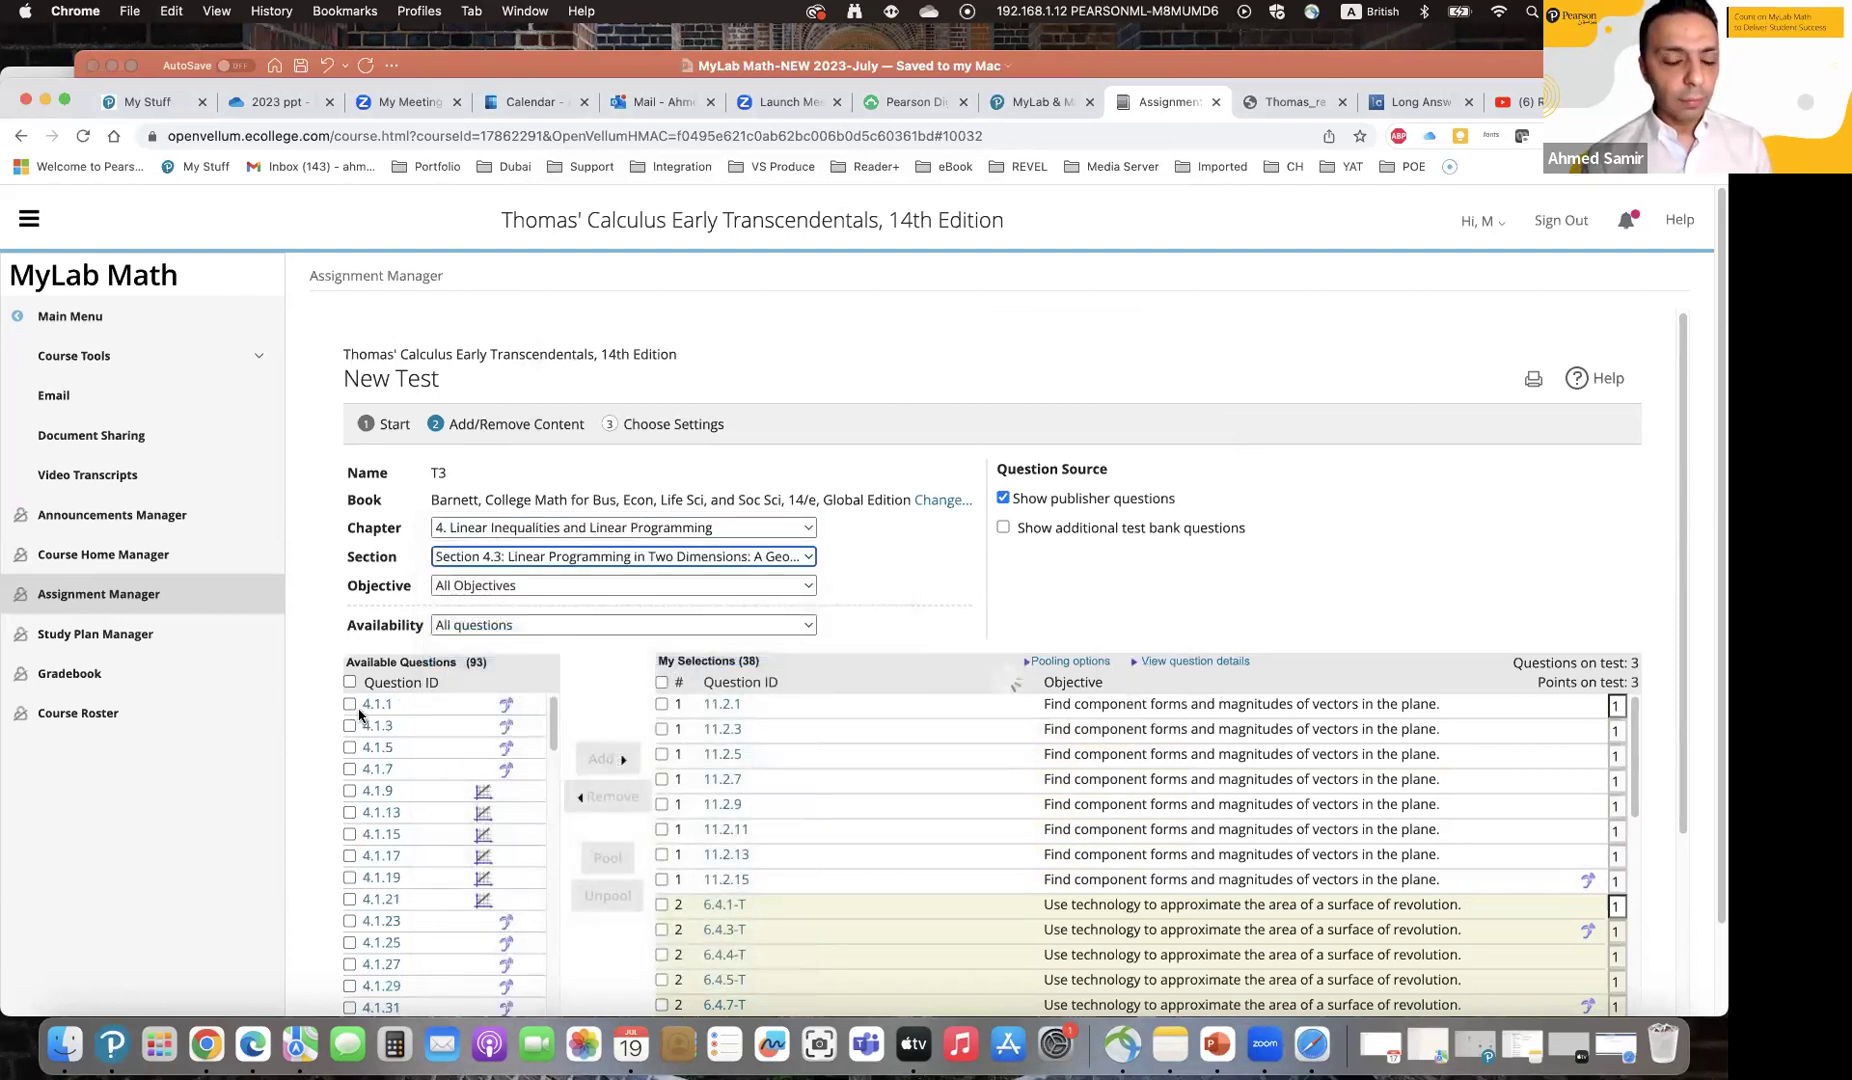
Step: Pool several Section 4.3 questions as one test question, including 4.3.5, 4.3.11, 4.3.13 and 4.3.15
click(349, 704)
click(349, 747)
click(349, 769)
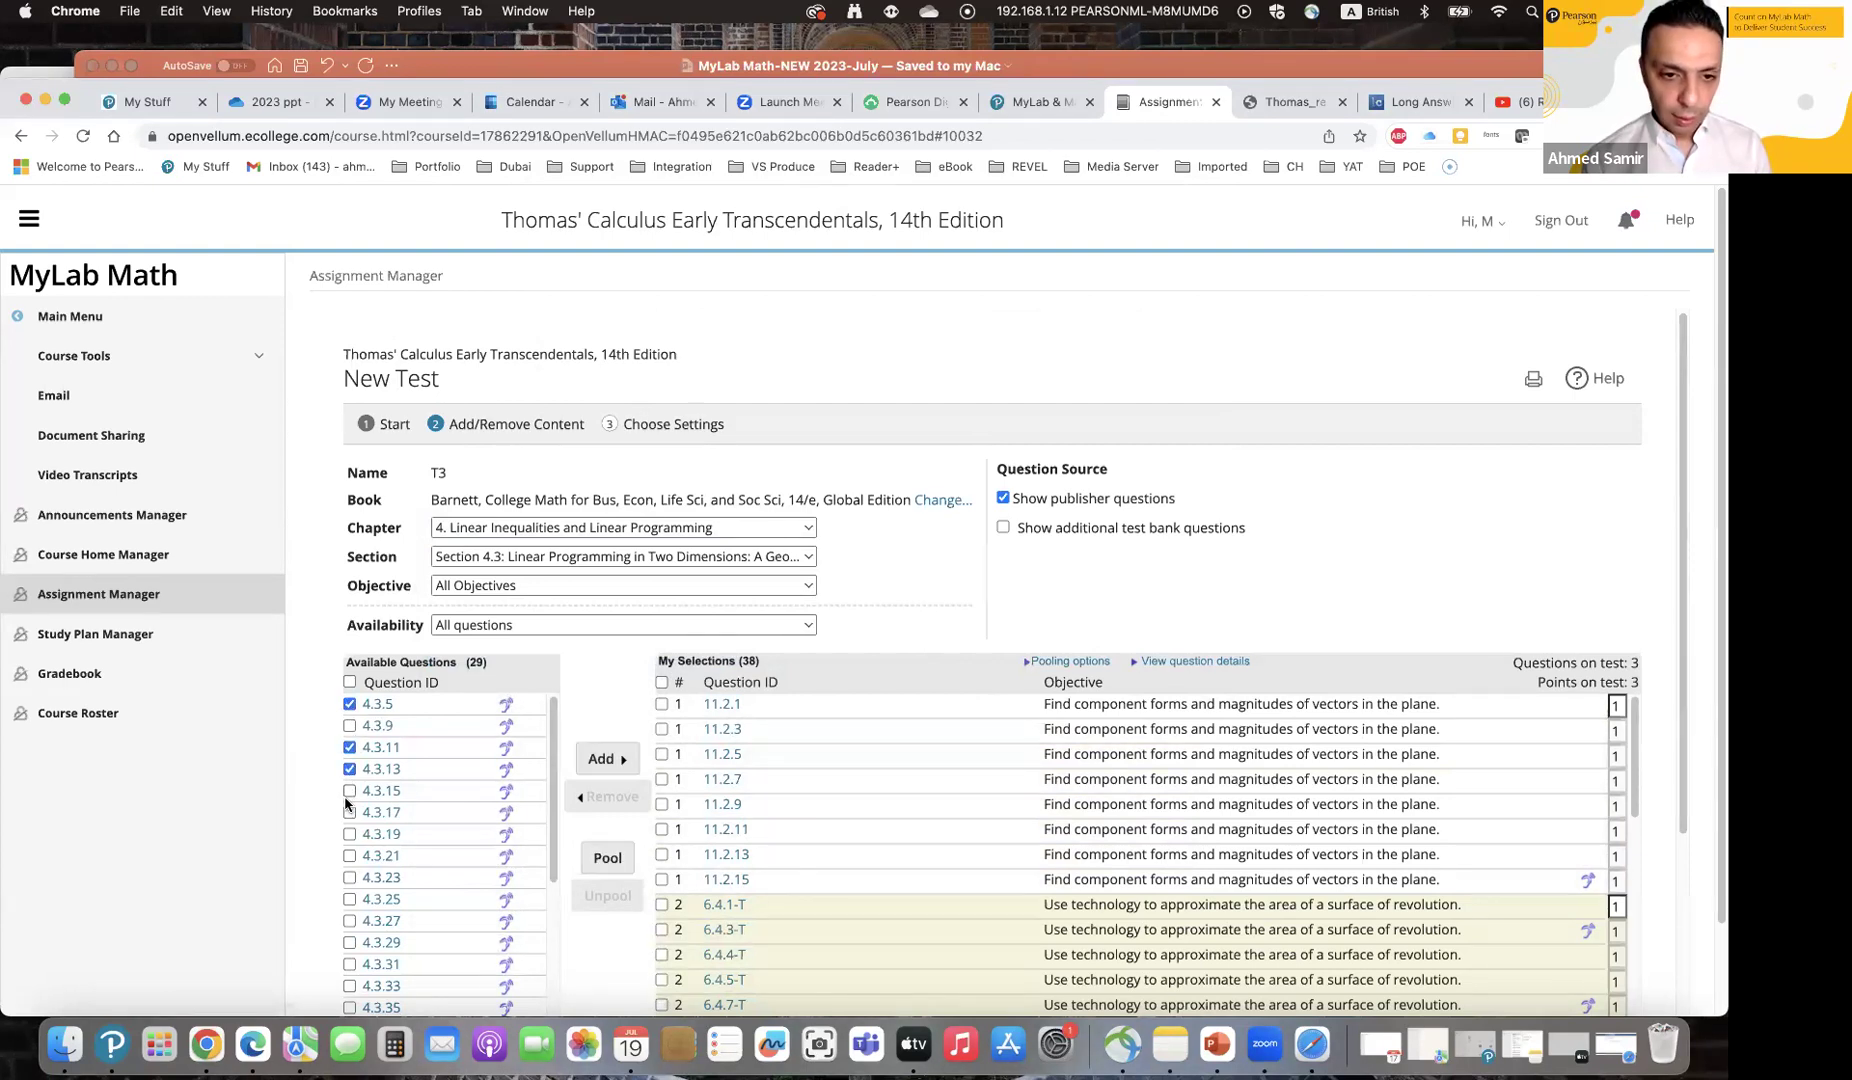
click(349, 791)
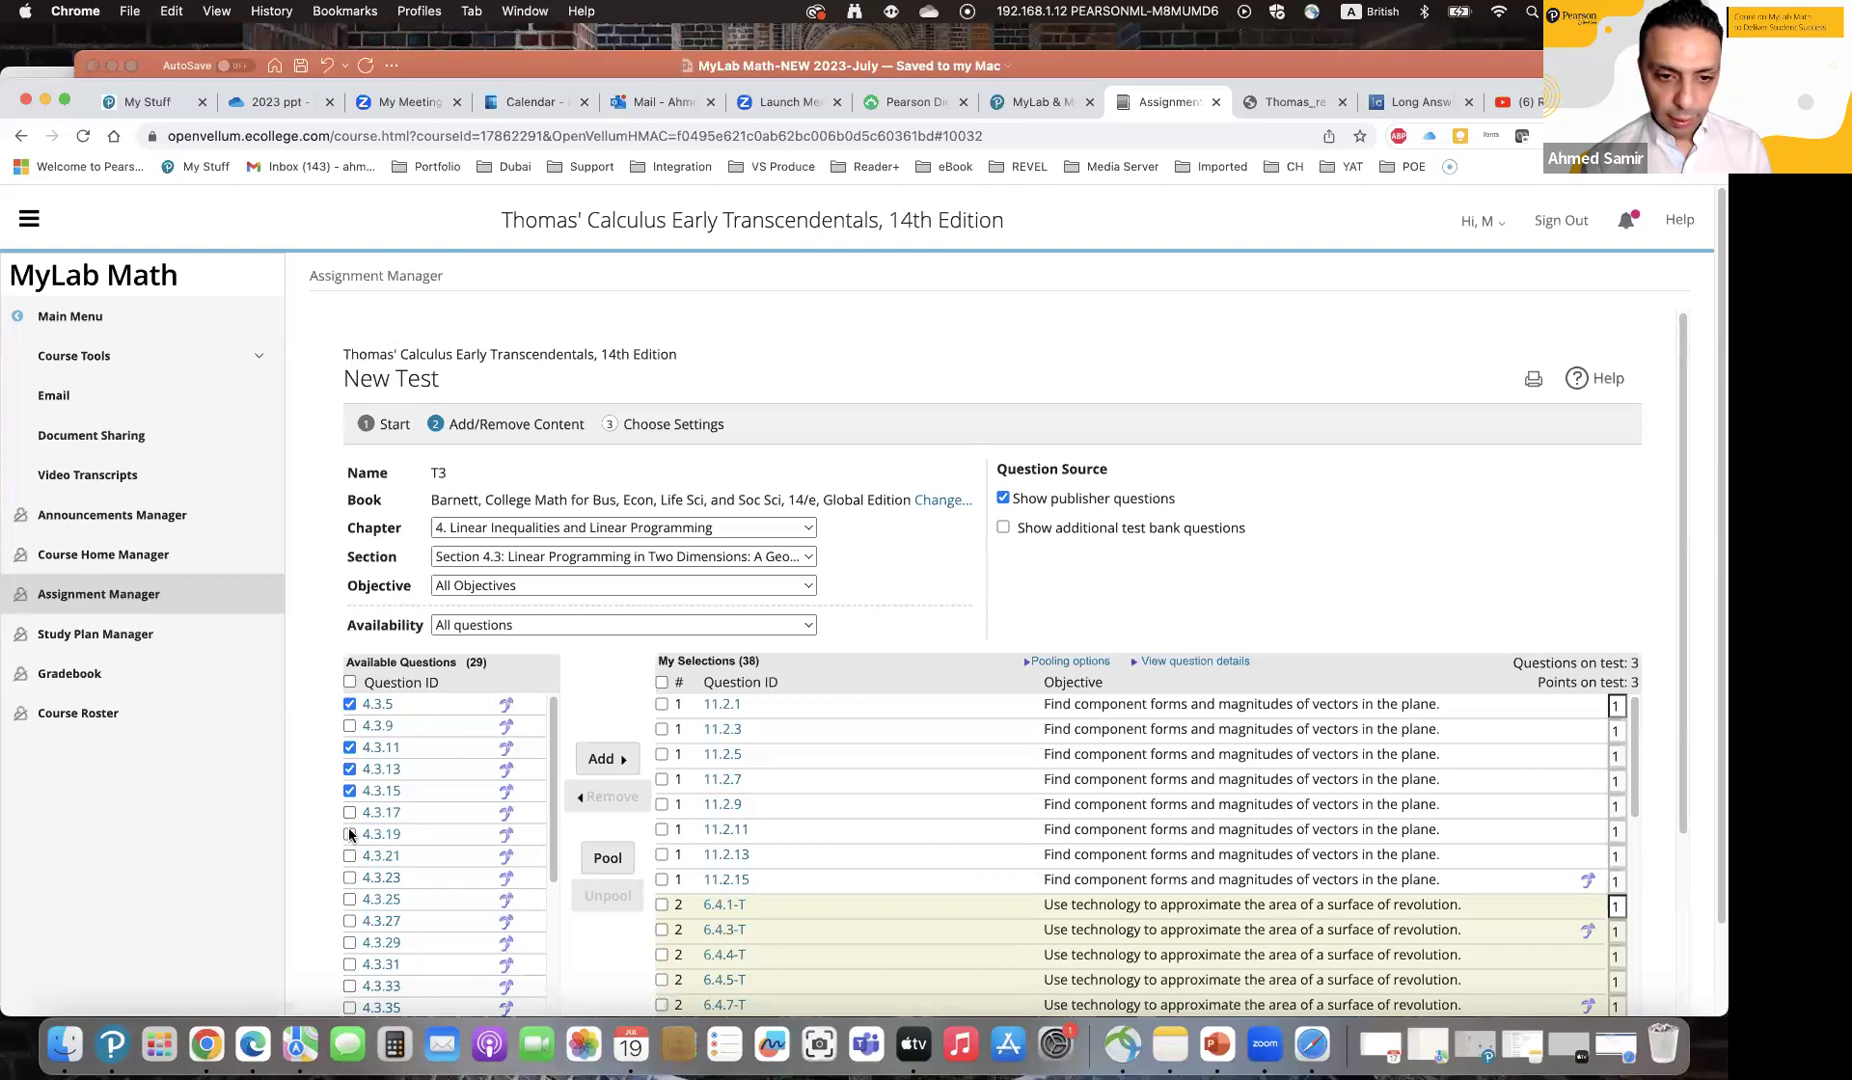
click(607, 857)
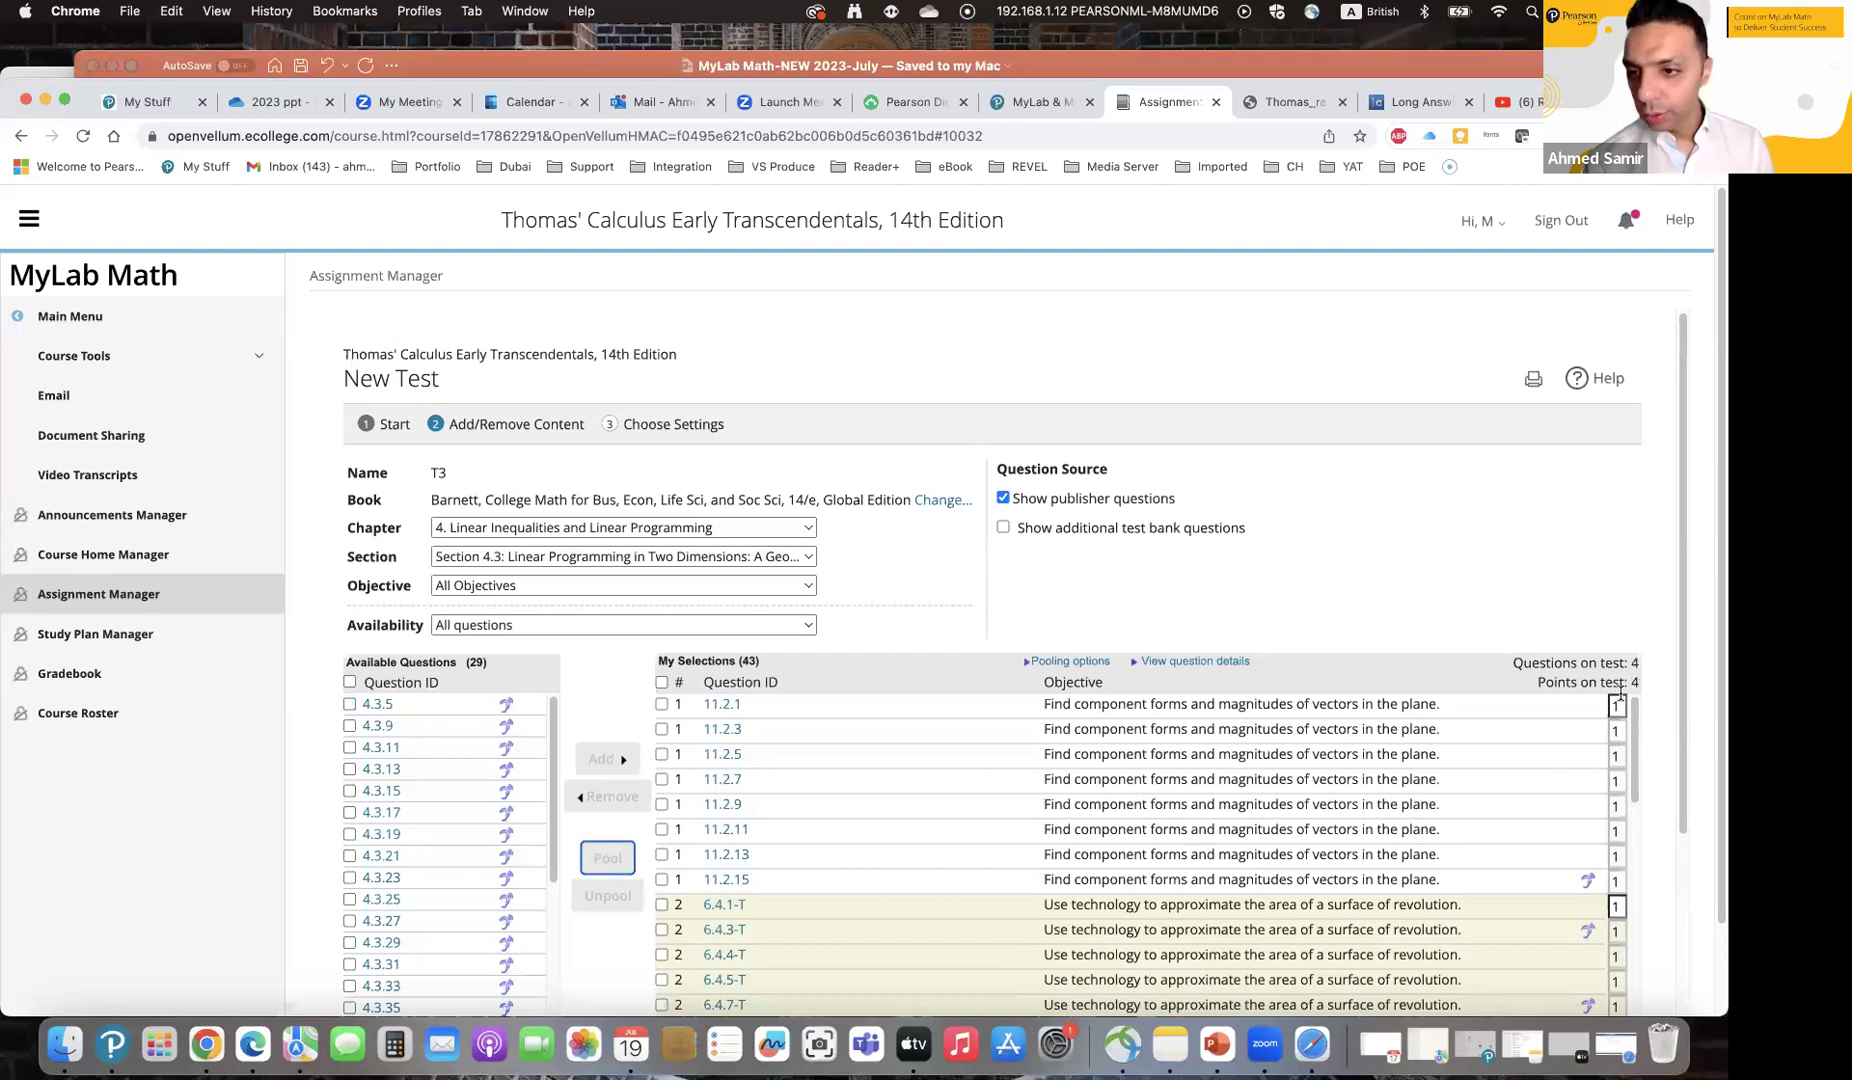
Step: Change the question source book to Briggs/Cochran: Calculus Early Transcendentals, 2e
click(955, 499)
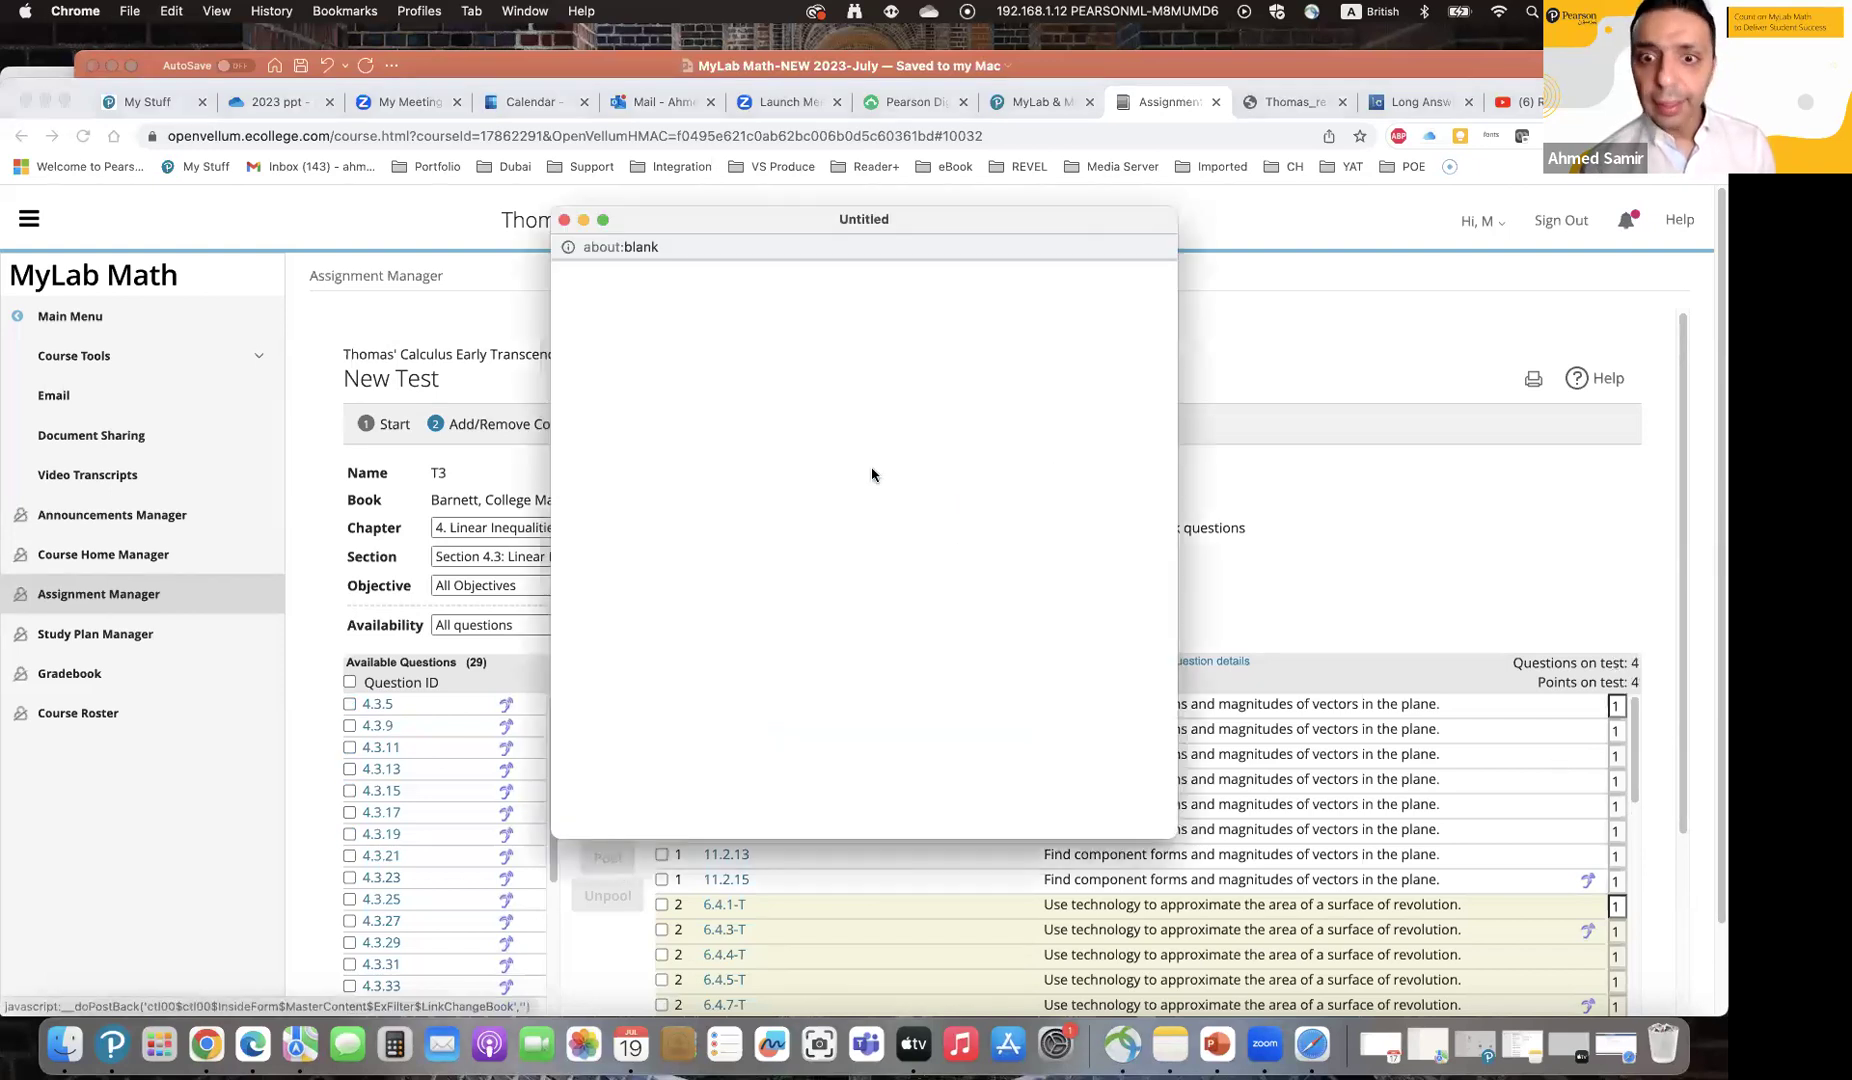
scroll(713, 640, down, 5)
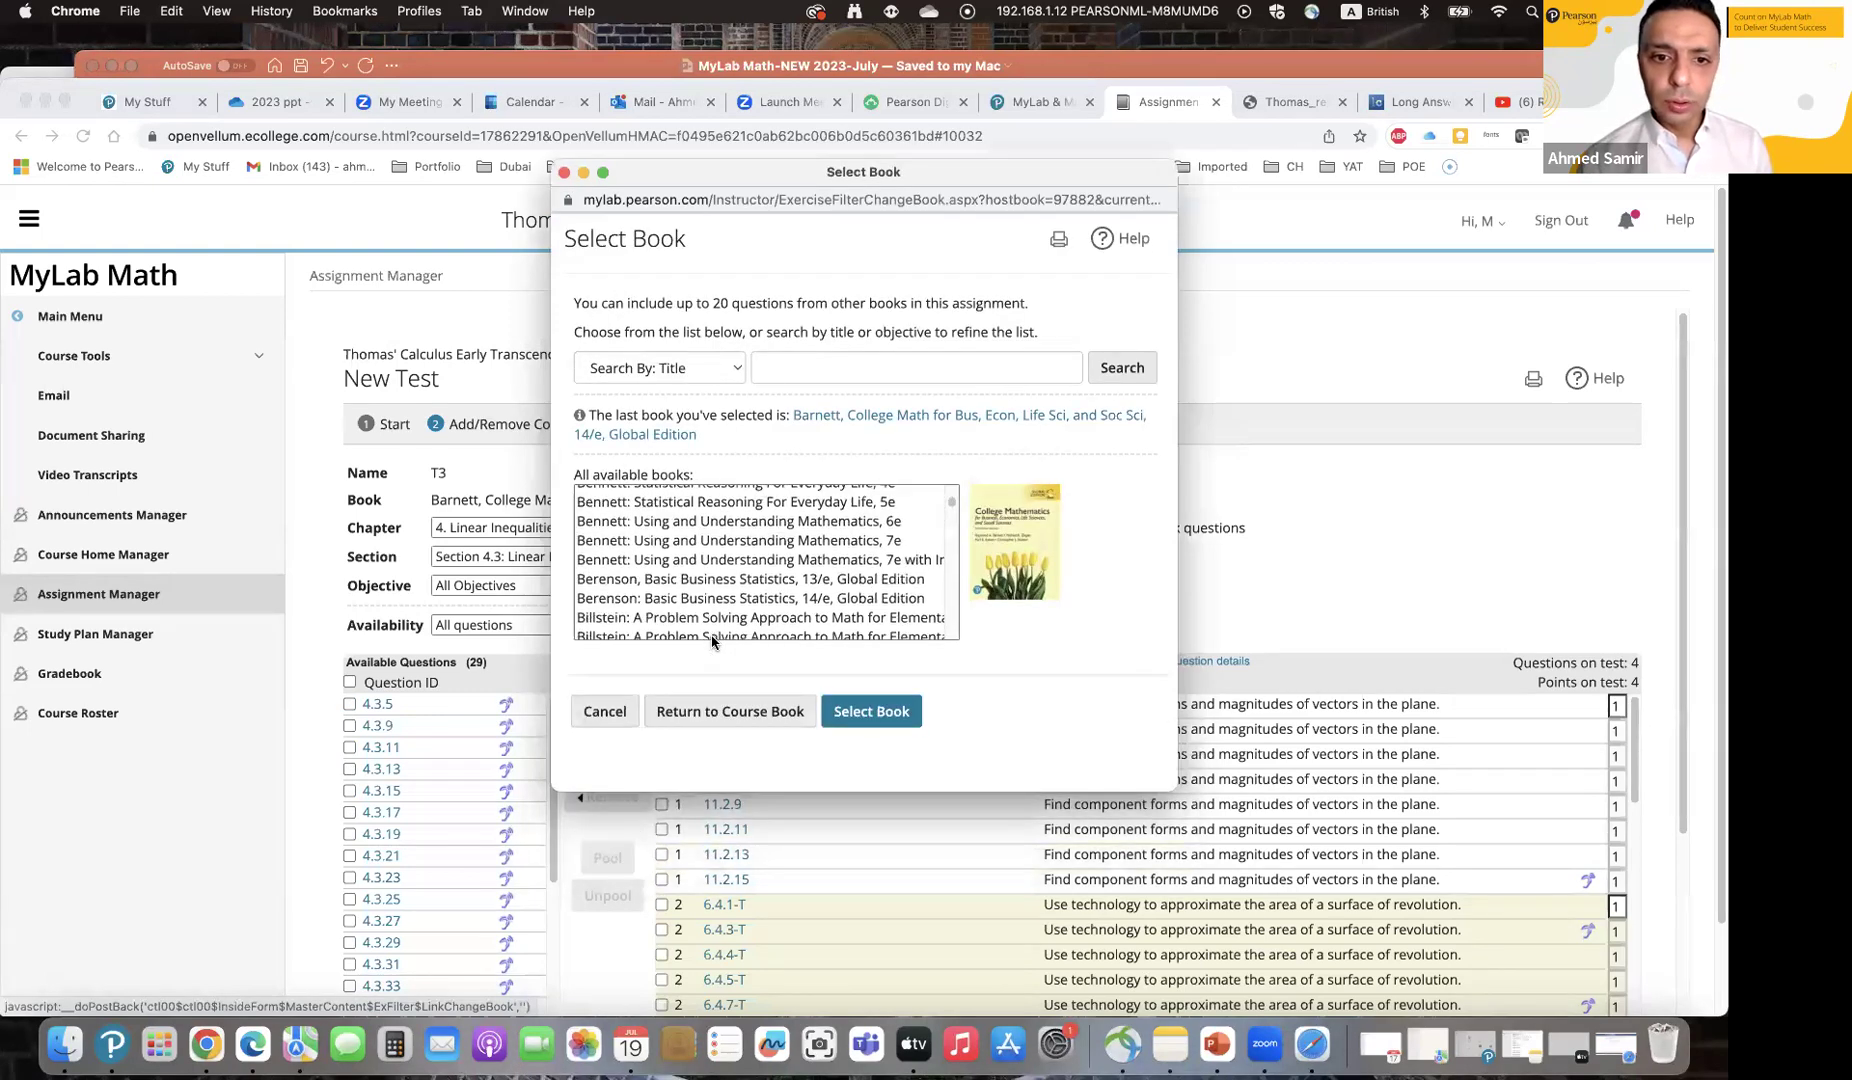
scroll(713, 640, down, 5)
scroll(711, 558, up, 3)
scroll(711, 558, up, 3)
scroll(711, 560, down, 2)
click(720, 572)
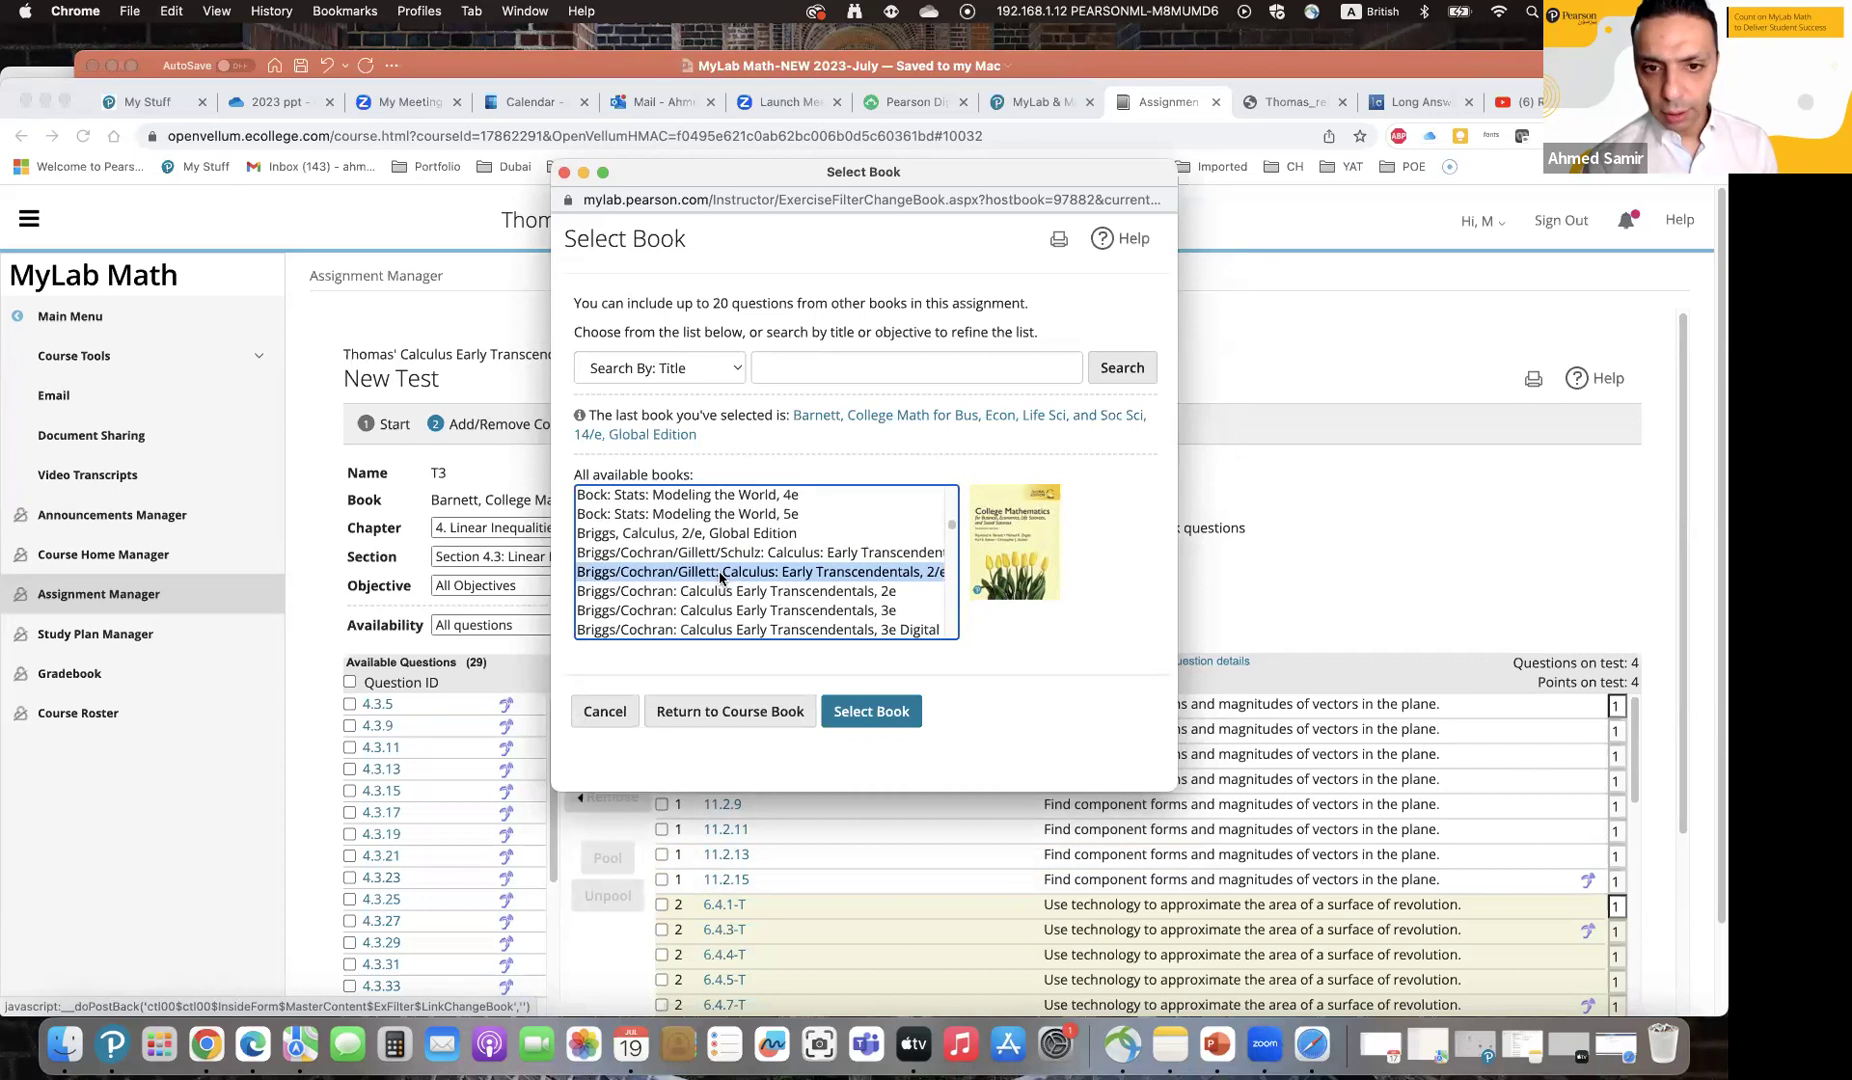
click(717, 591)
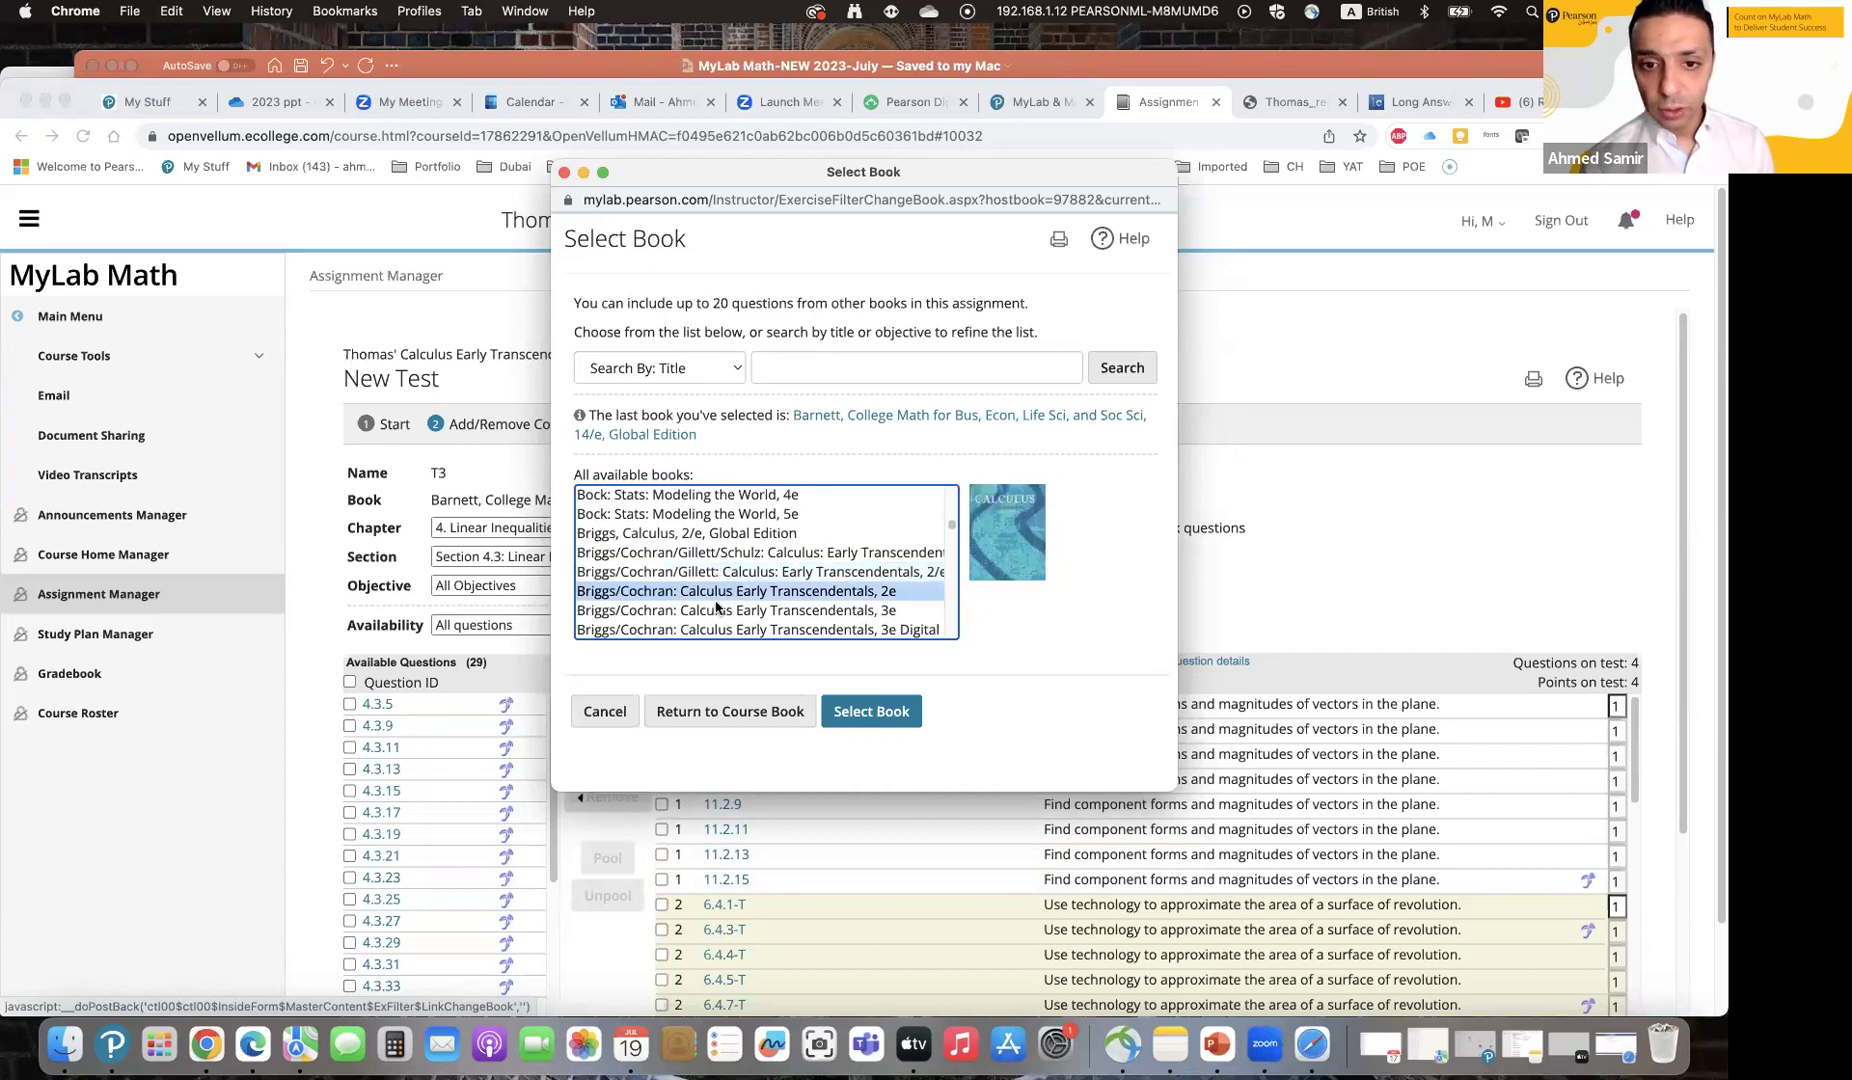
click(874, 712)
Step: Pool all Chapter 6, Section 6.3: Volume by Slicing questions for the objective on using the general slicing method as one test question
click(507, 527)
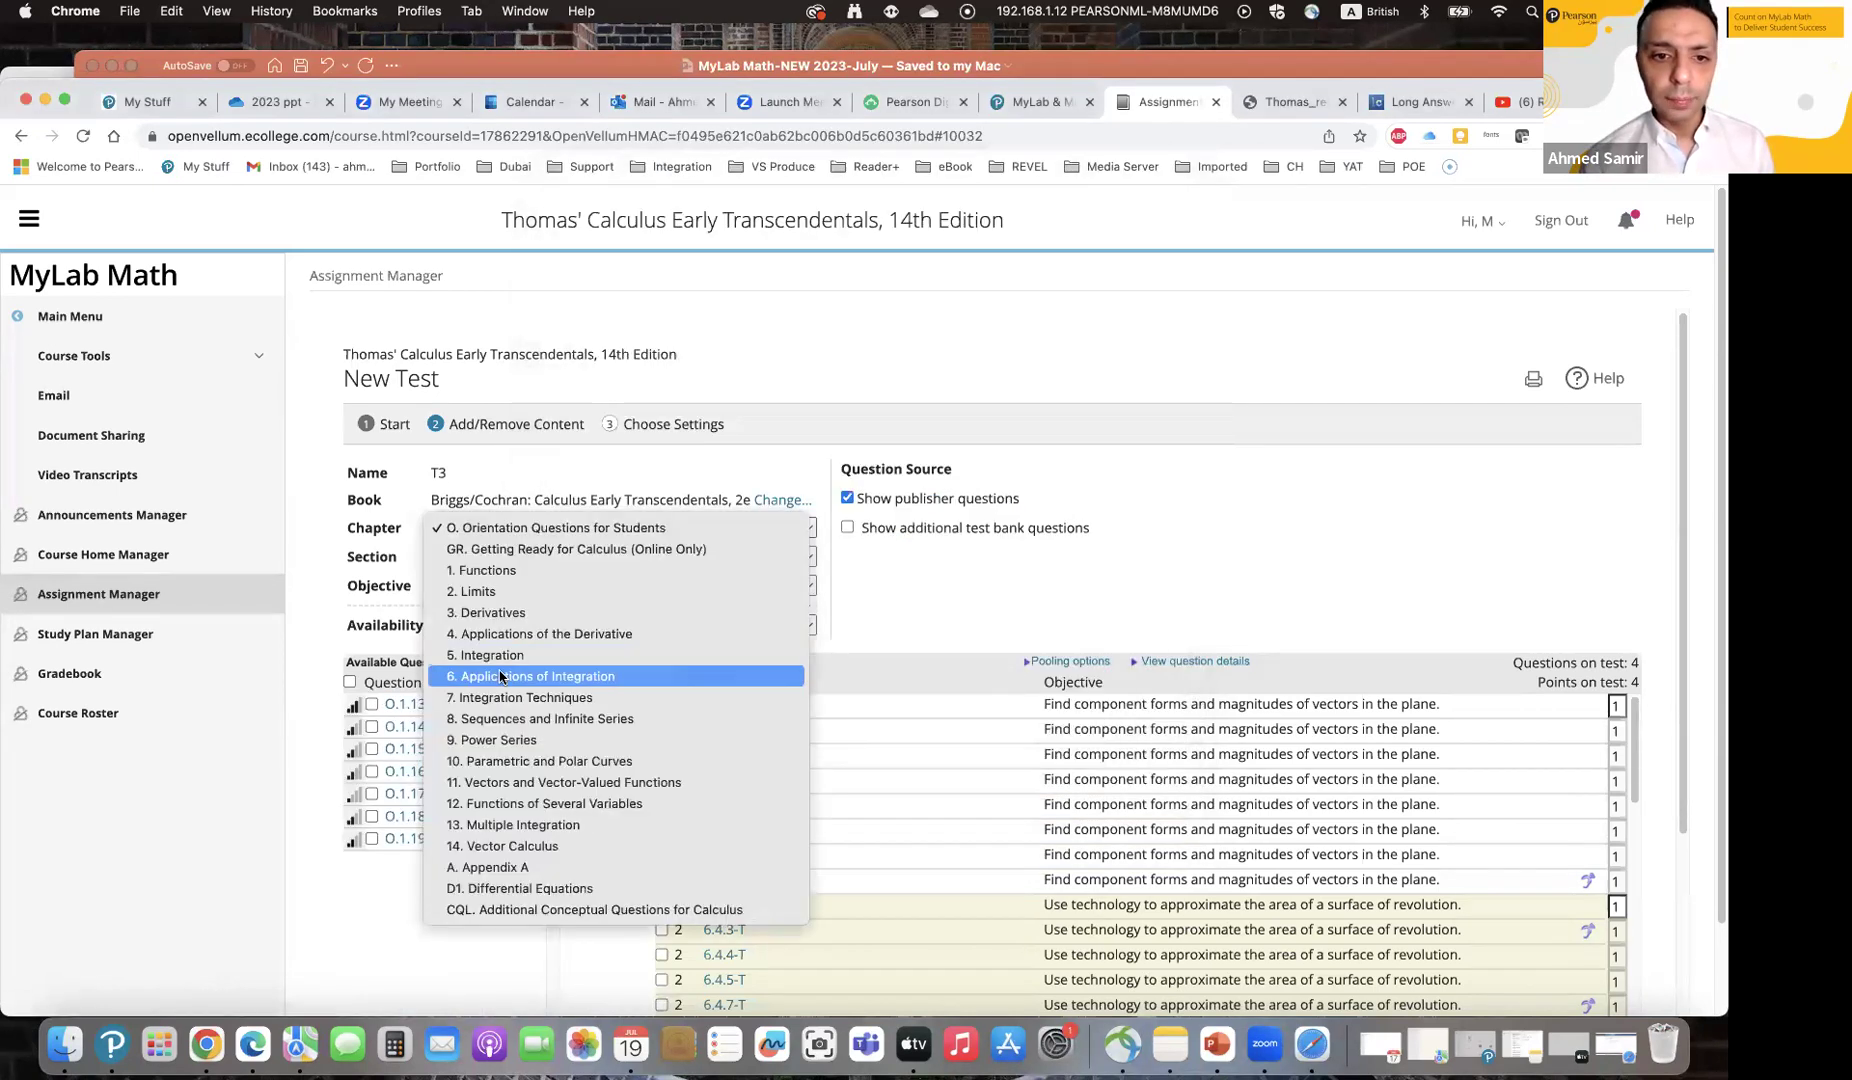
click(500, 677)
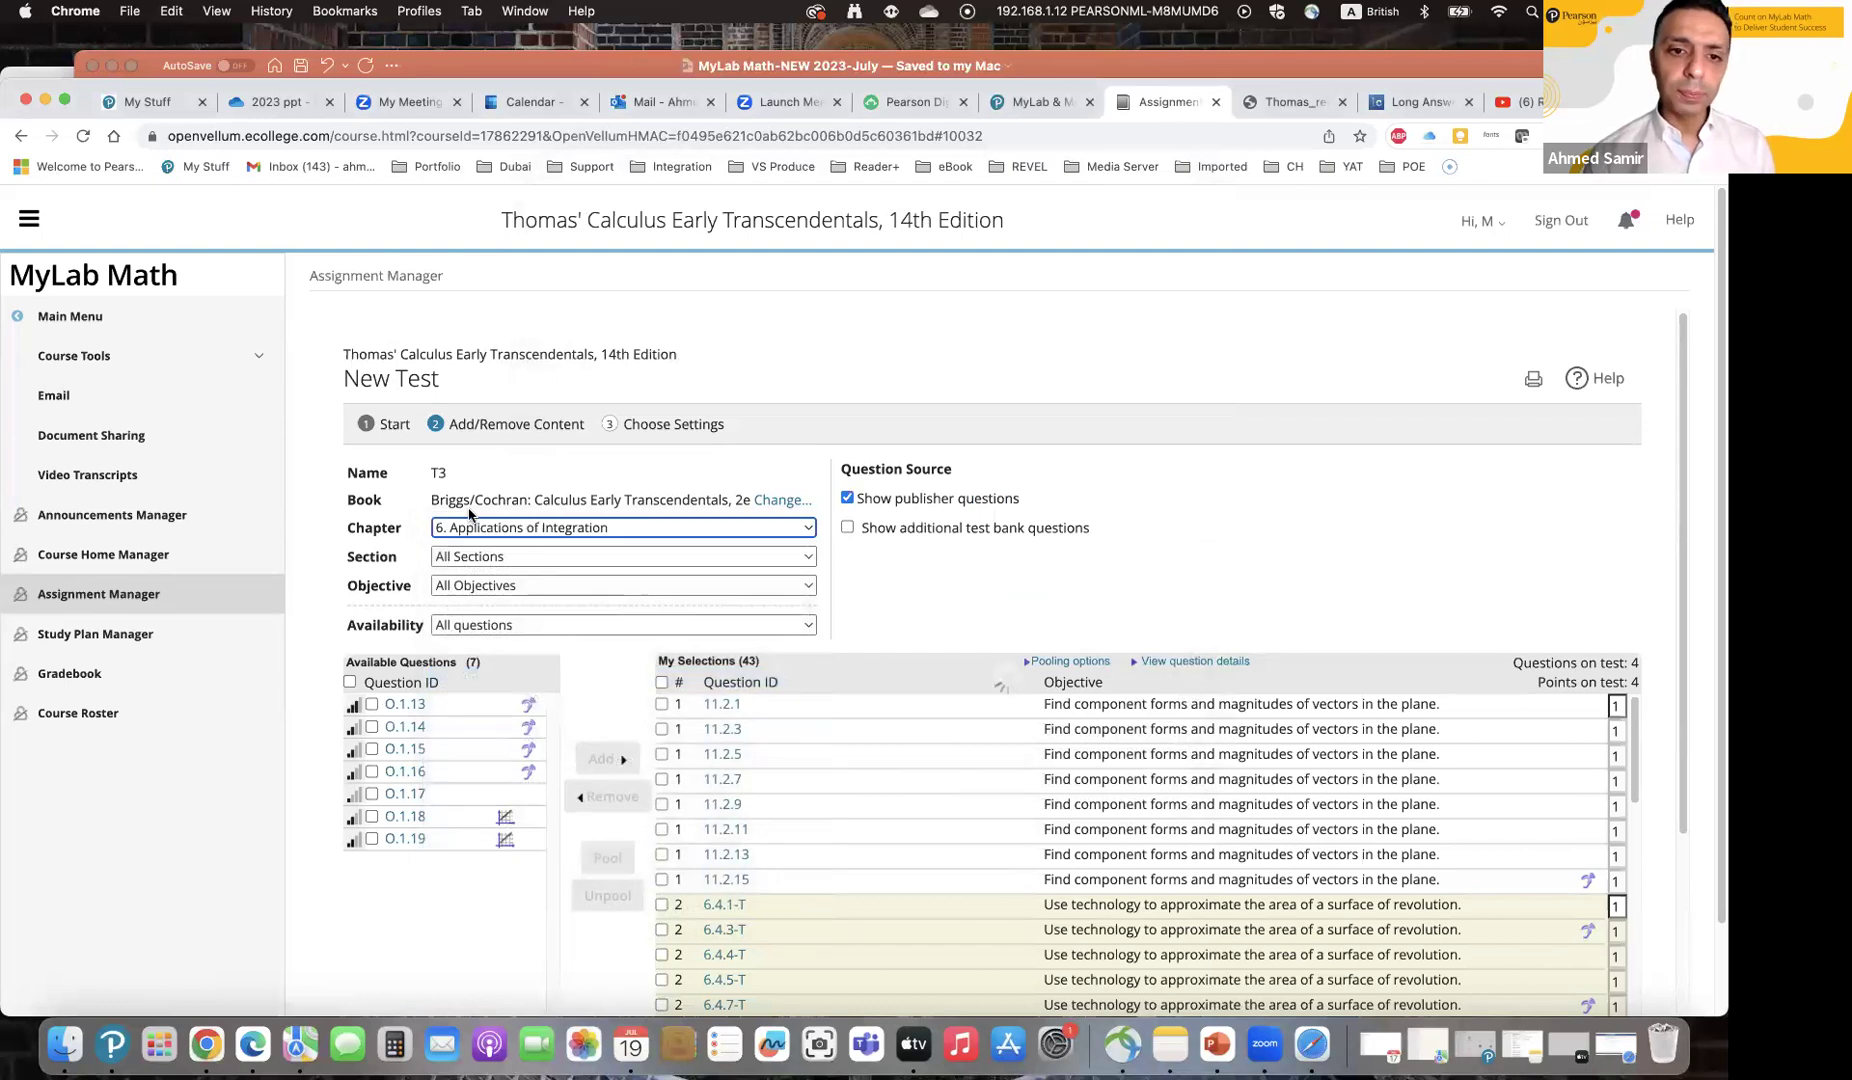
click(469, 565)
click(490, 619)
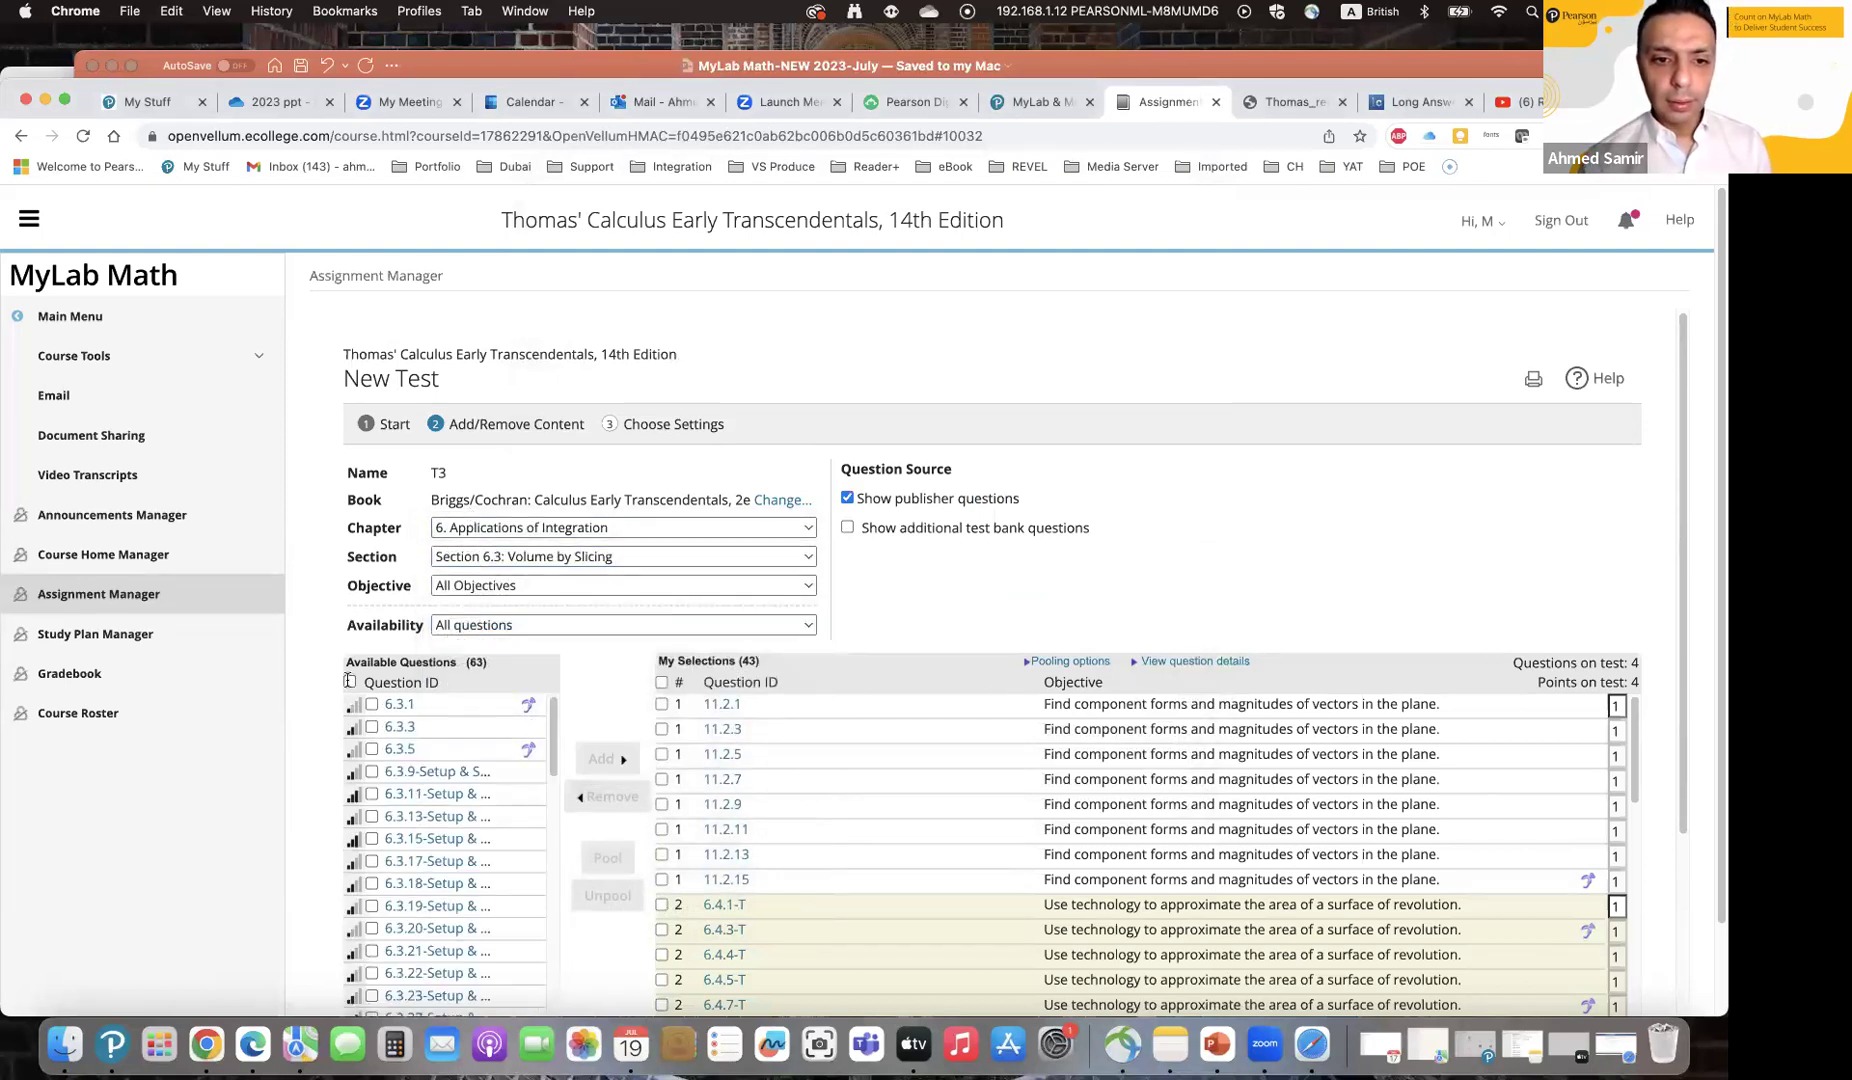
click(503, 590)
click(503, 627)
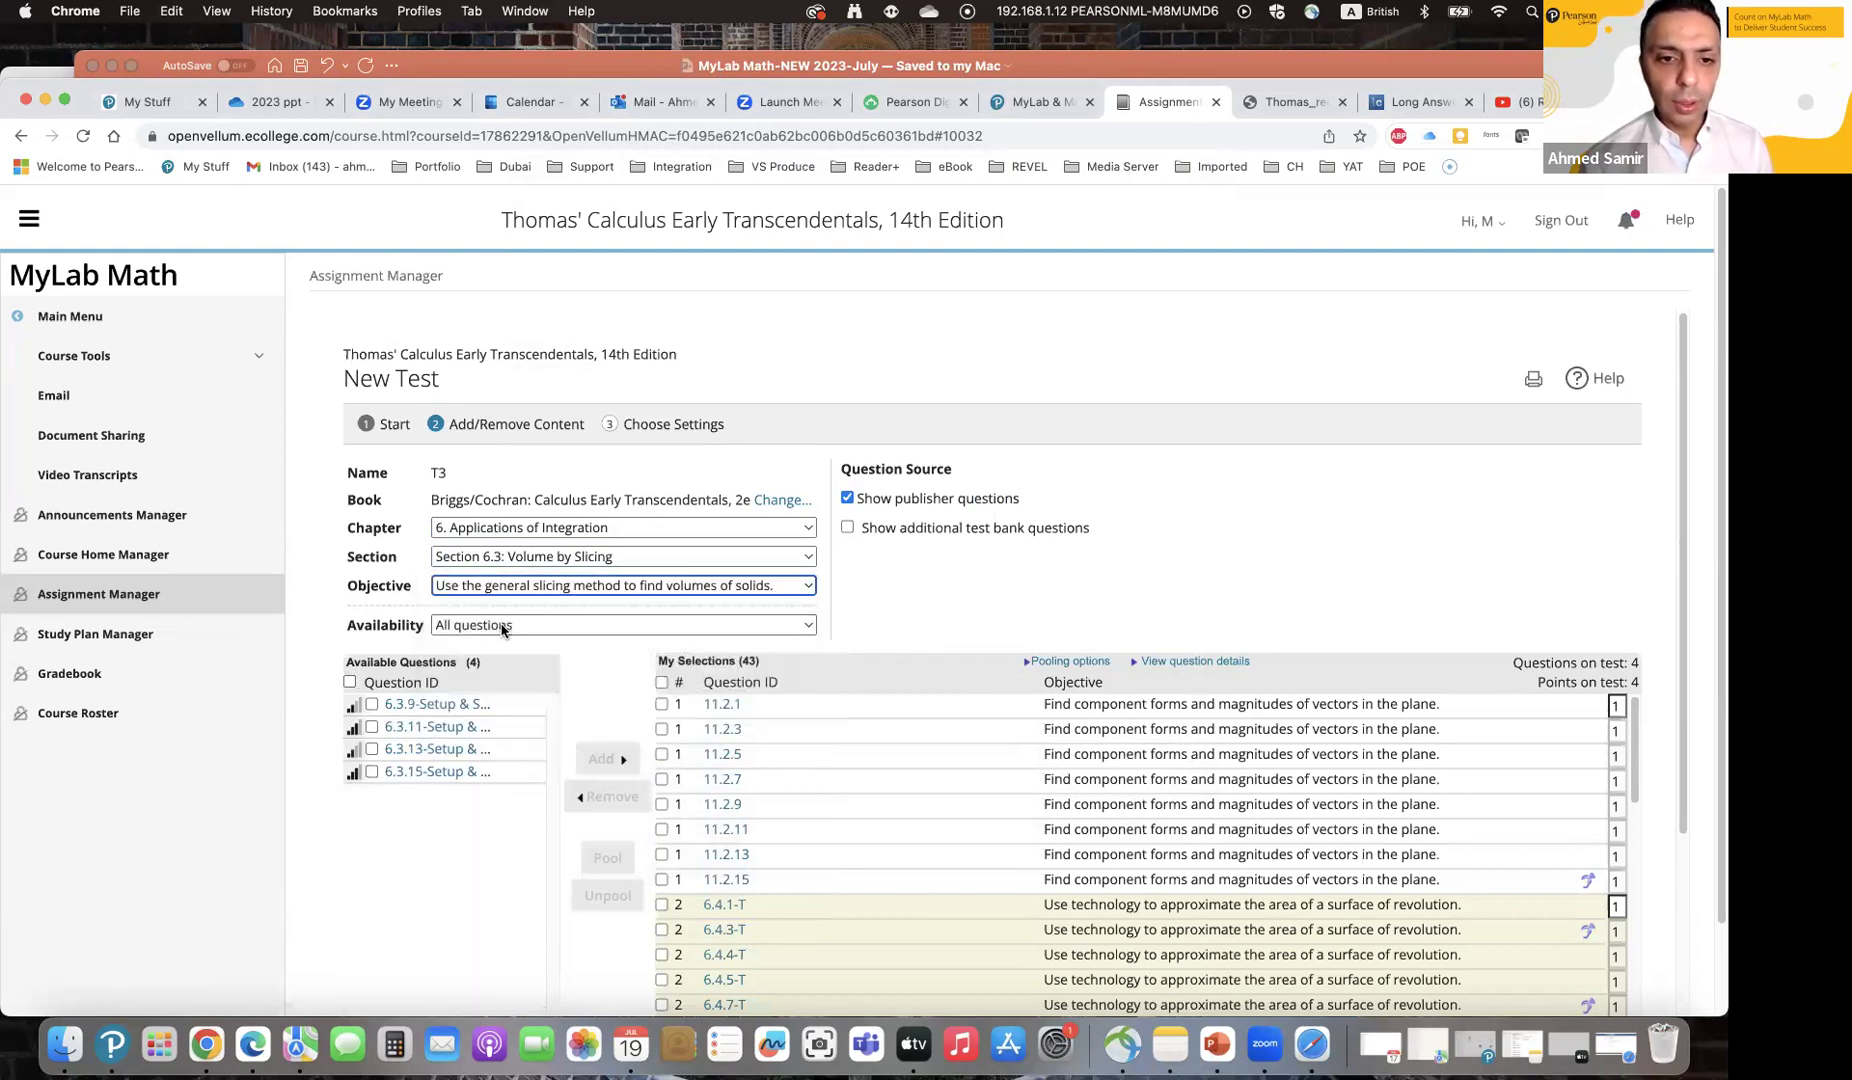
click(349, 682)
click(607, 857)
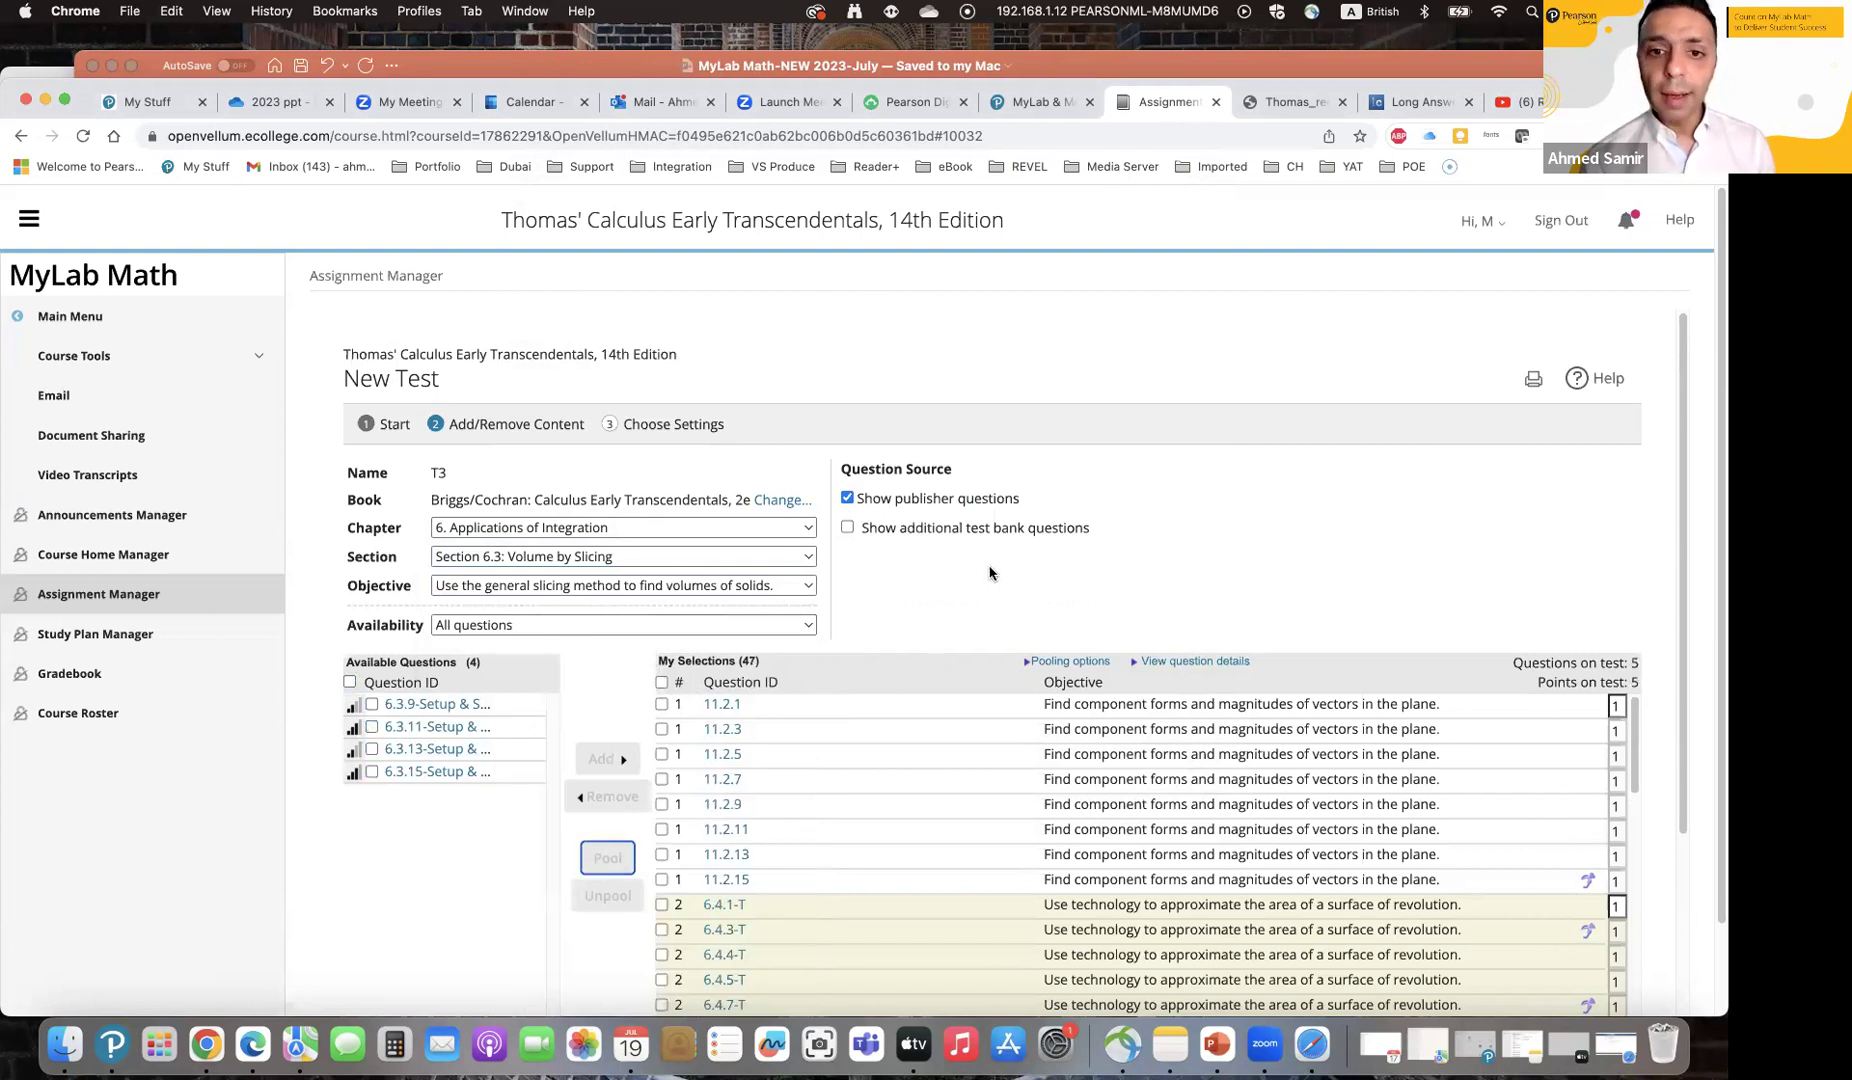
Step: Browse the list of available source books and close it without selecting another book
click(782, 499)
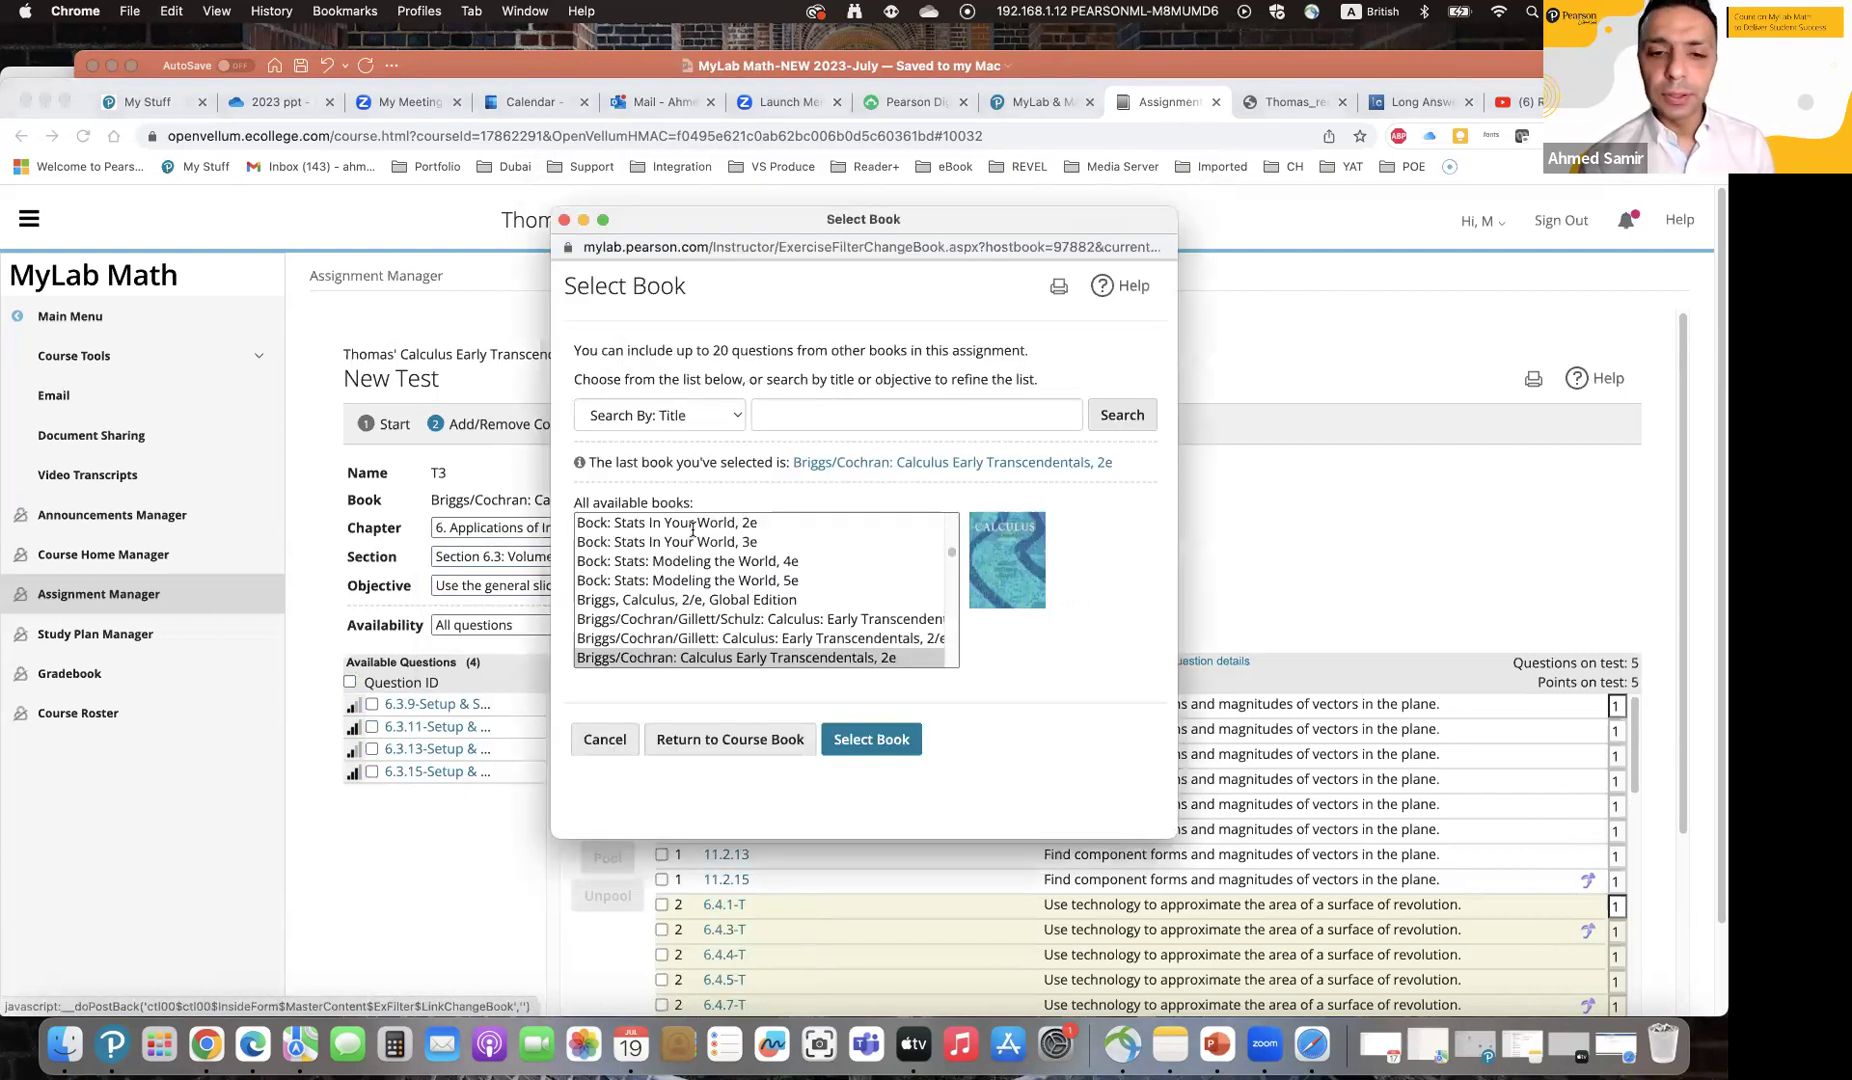
scroll(693, 530, down, 10)
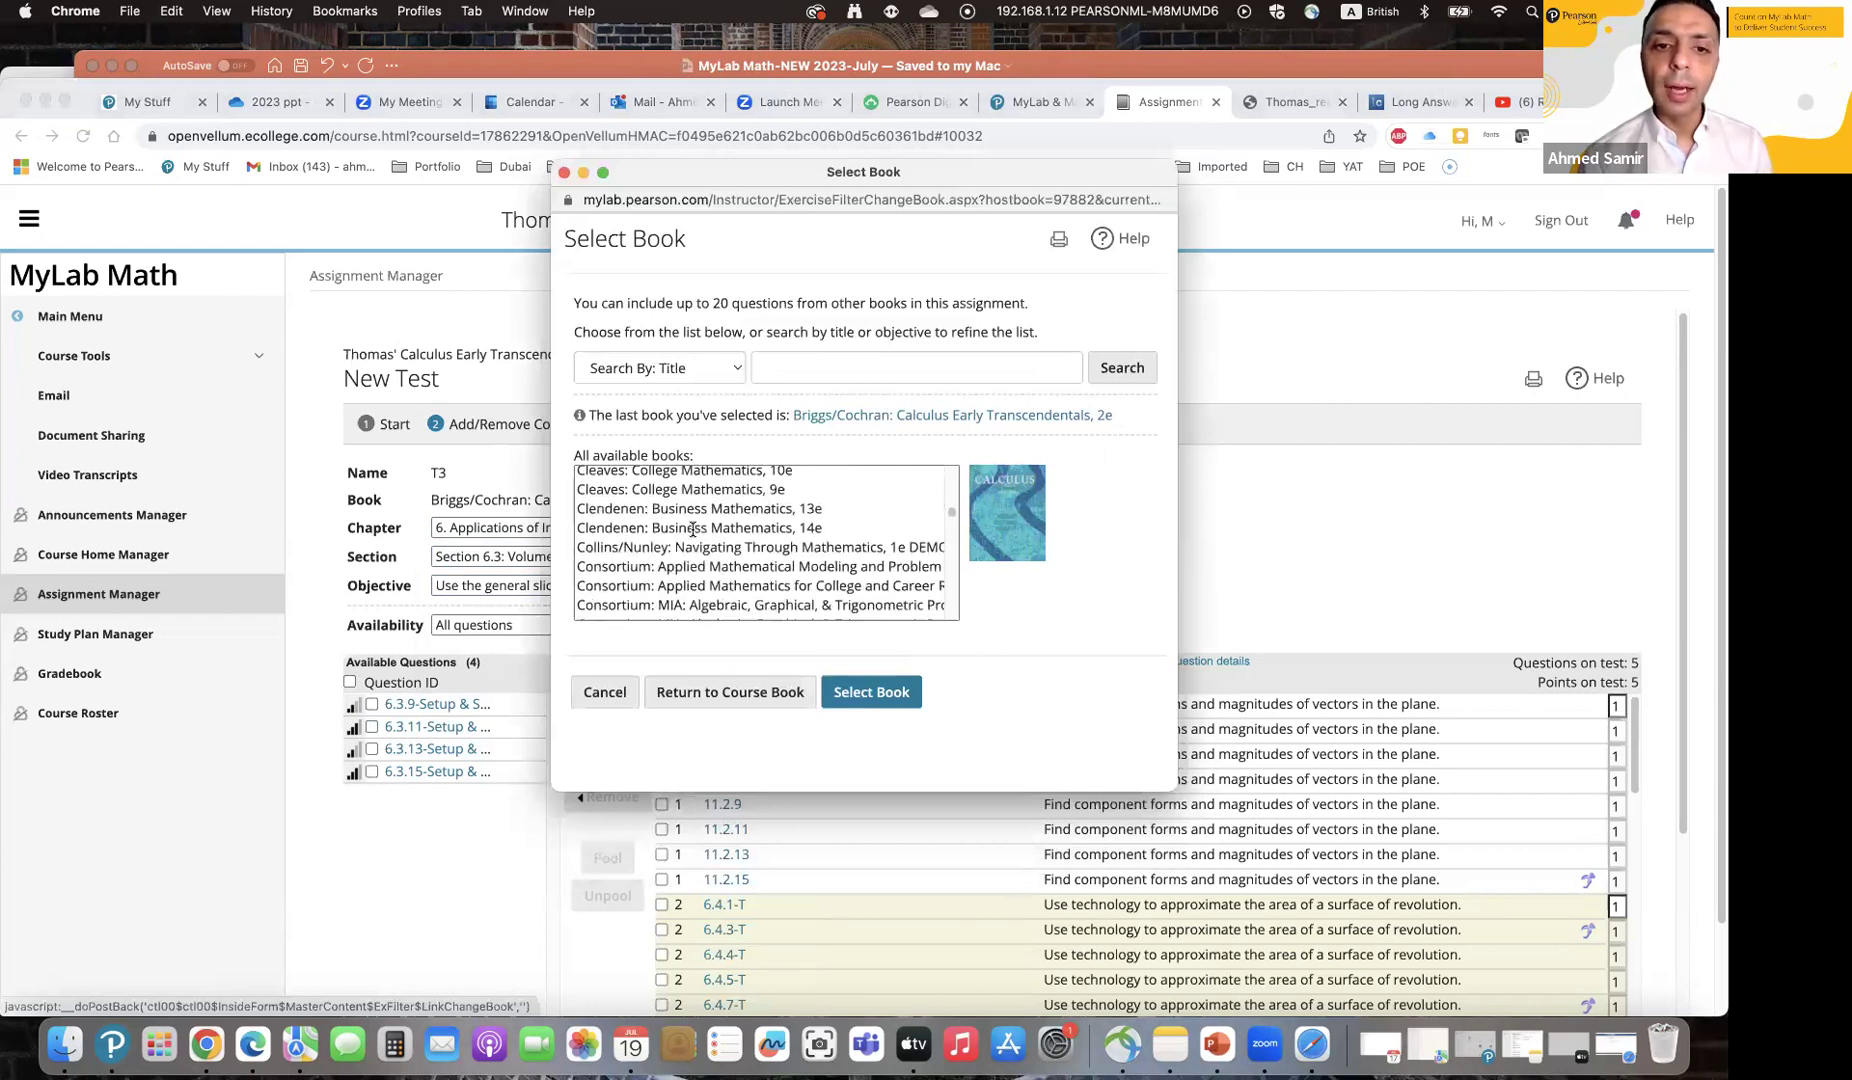
scroll(693, 530, down, 1)
scroll(693, 530, down, 15)
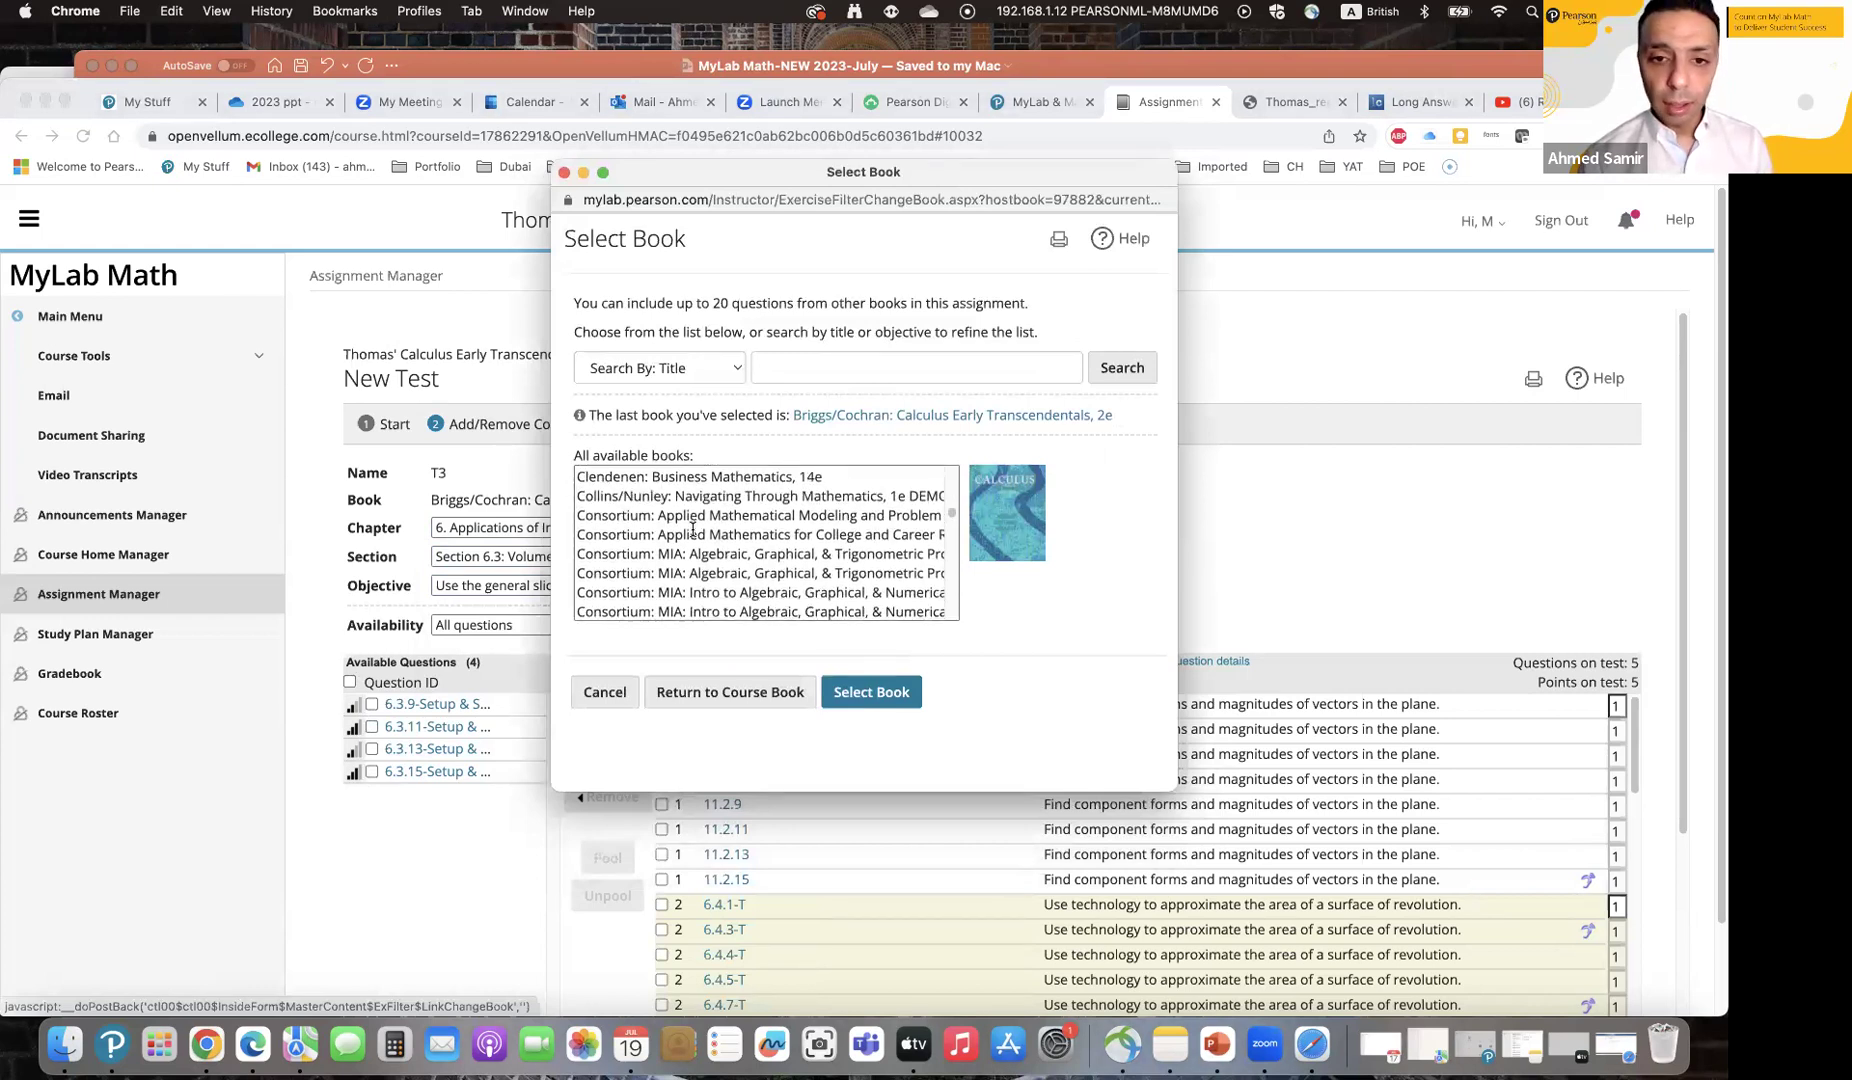
scroll(693, 533, down, 8)
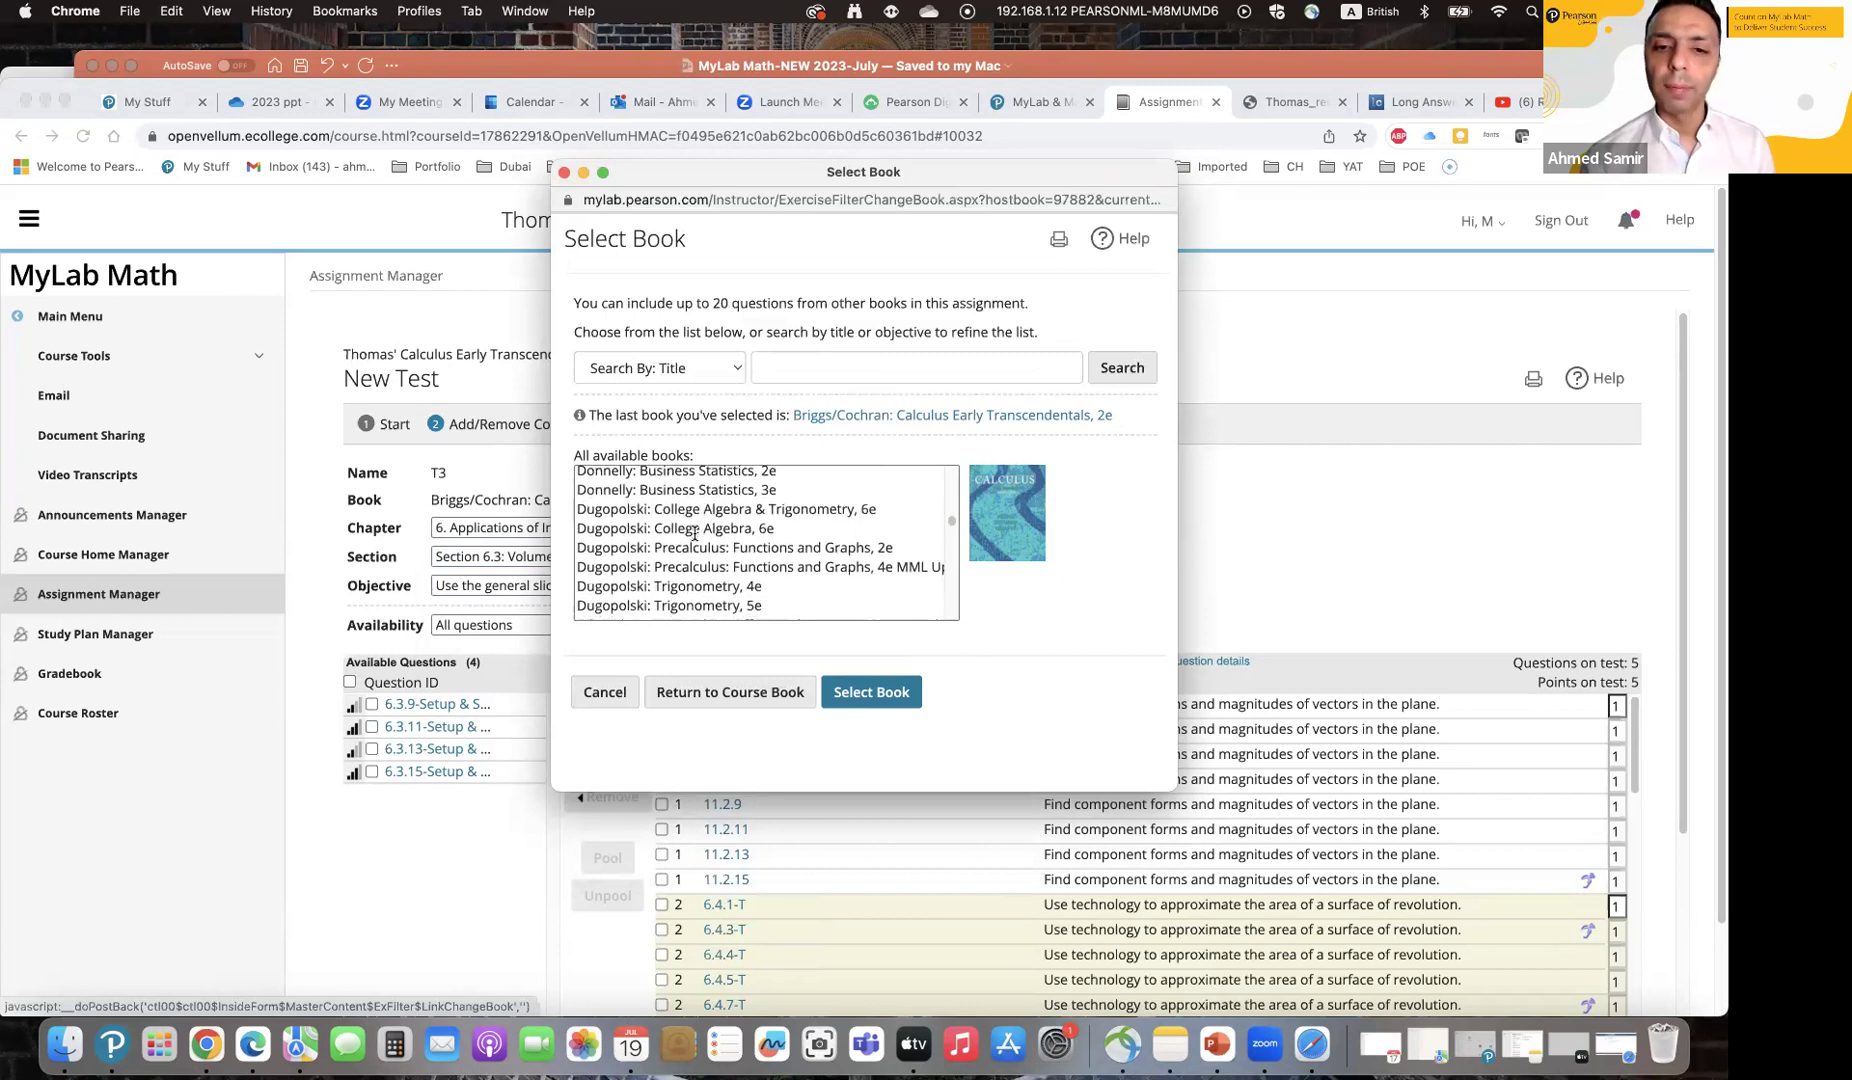
click(564, 172)
Step: Review the pooled selections, continue to the test settings, and set T3's due date to 07/20/2023 at 1:00 PM
scroll(1716, 748, down, 2)
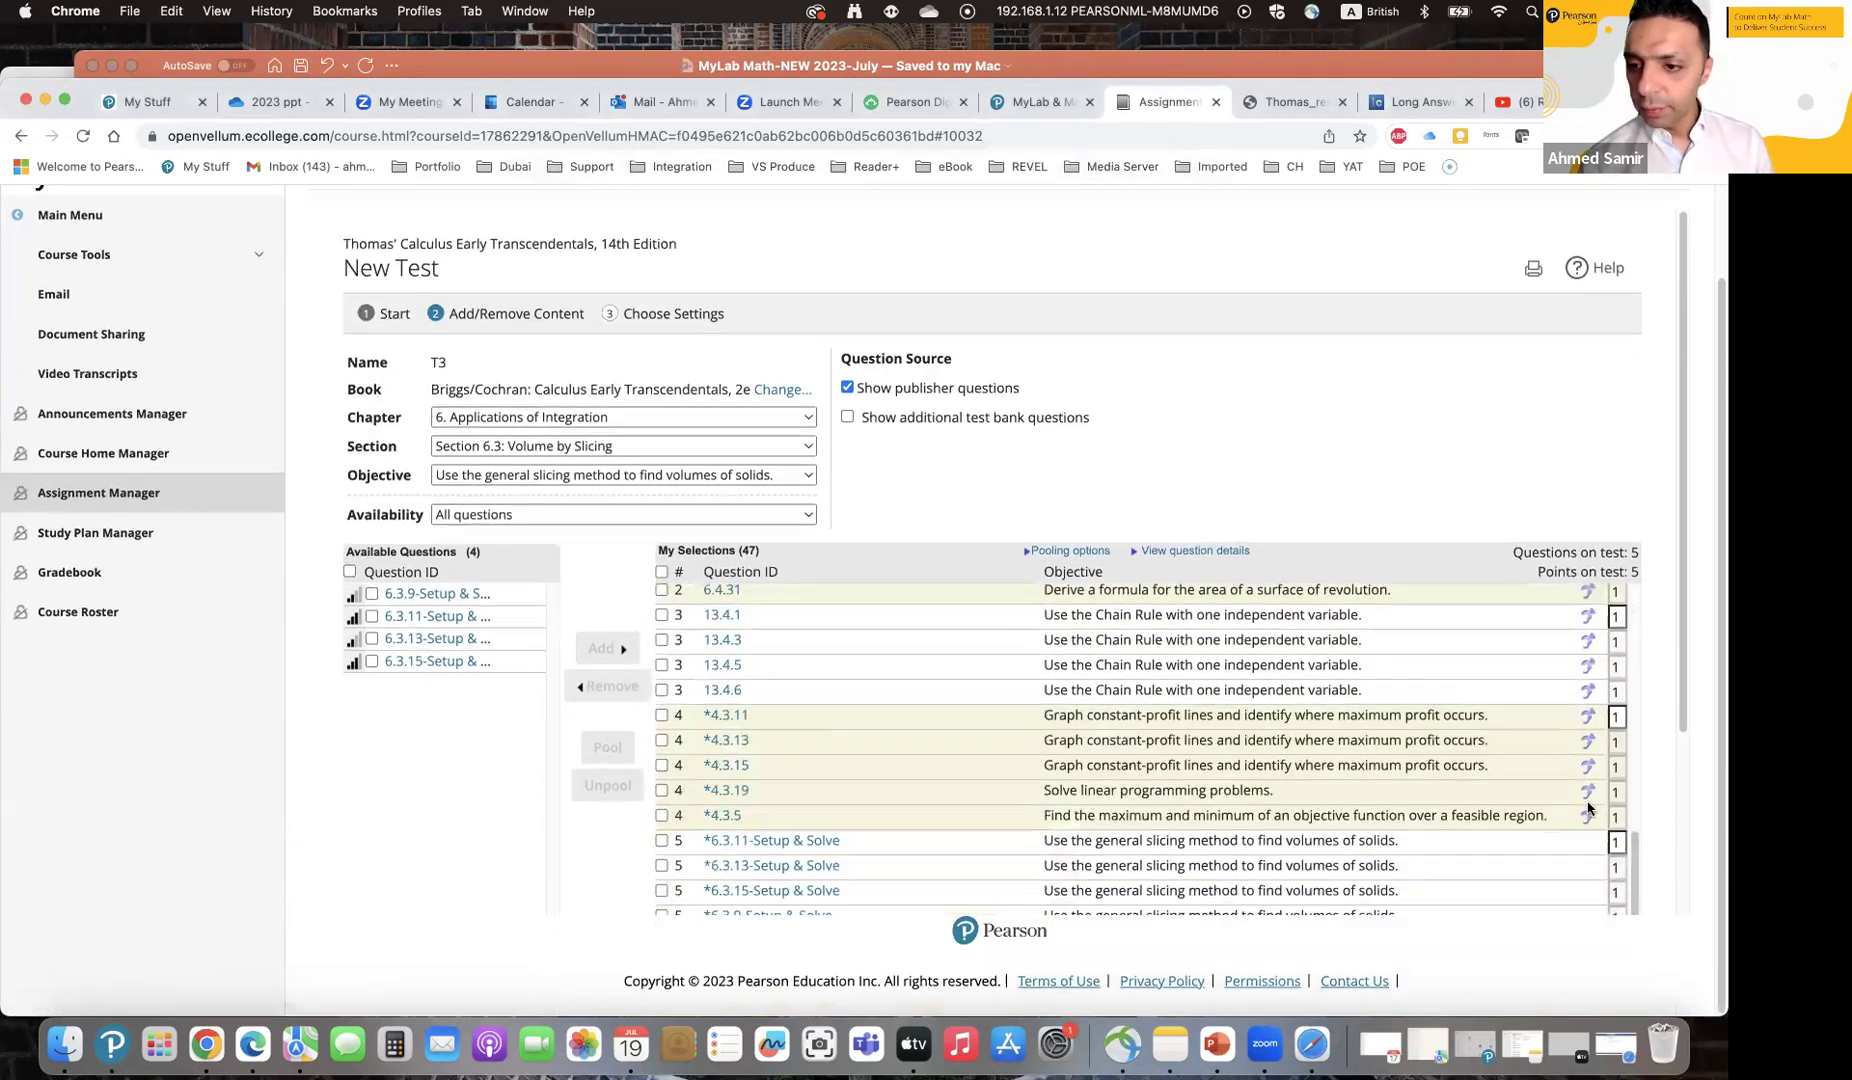
scroll(1716, 748, down, 1)
click(1608, 810)
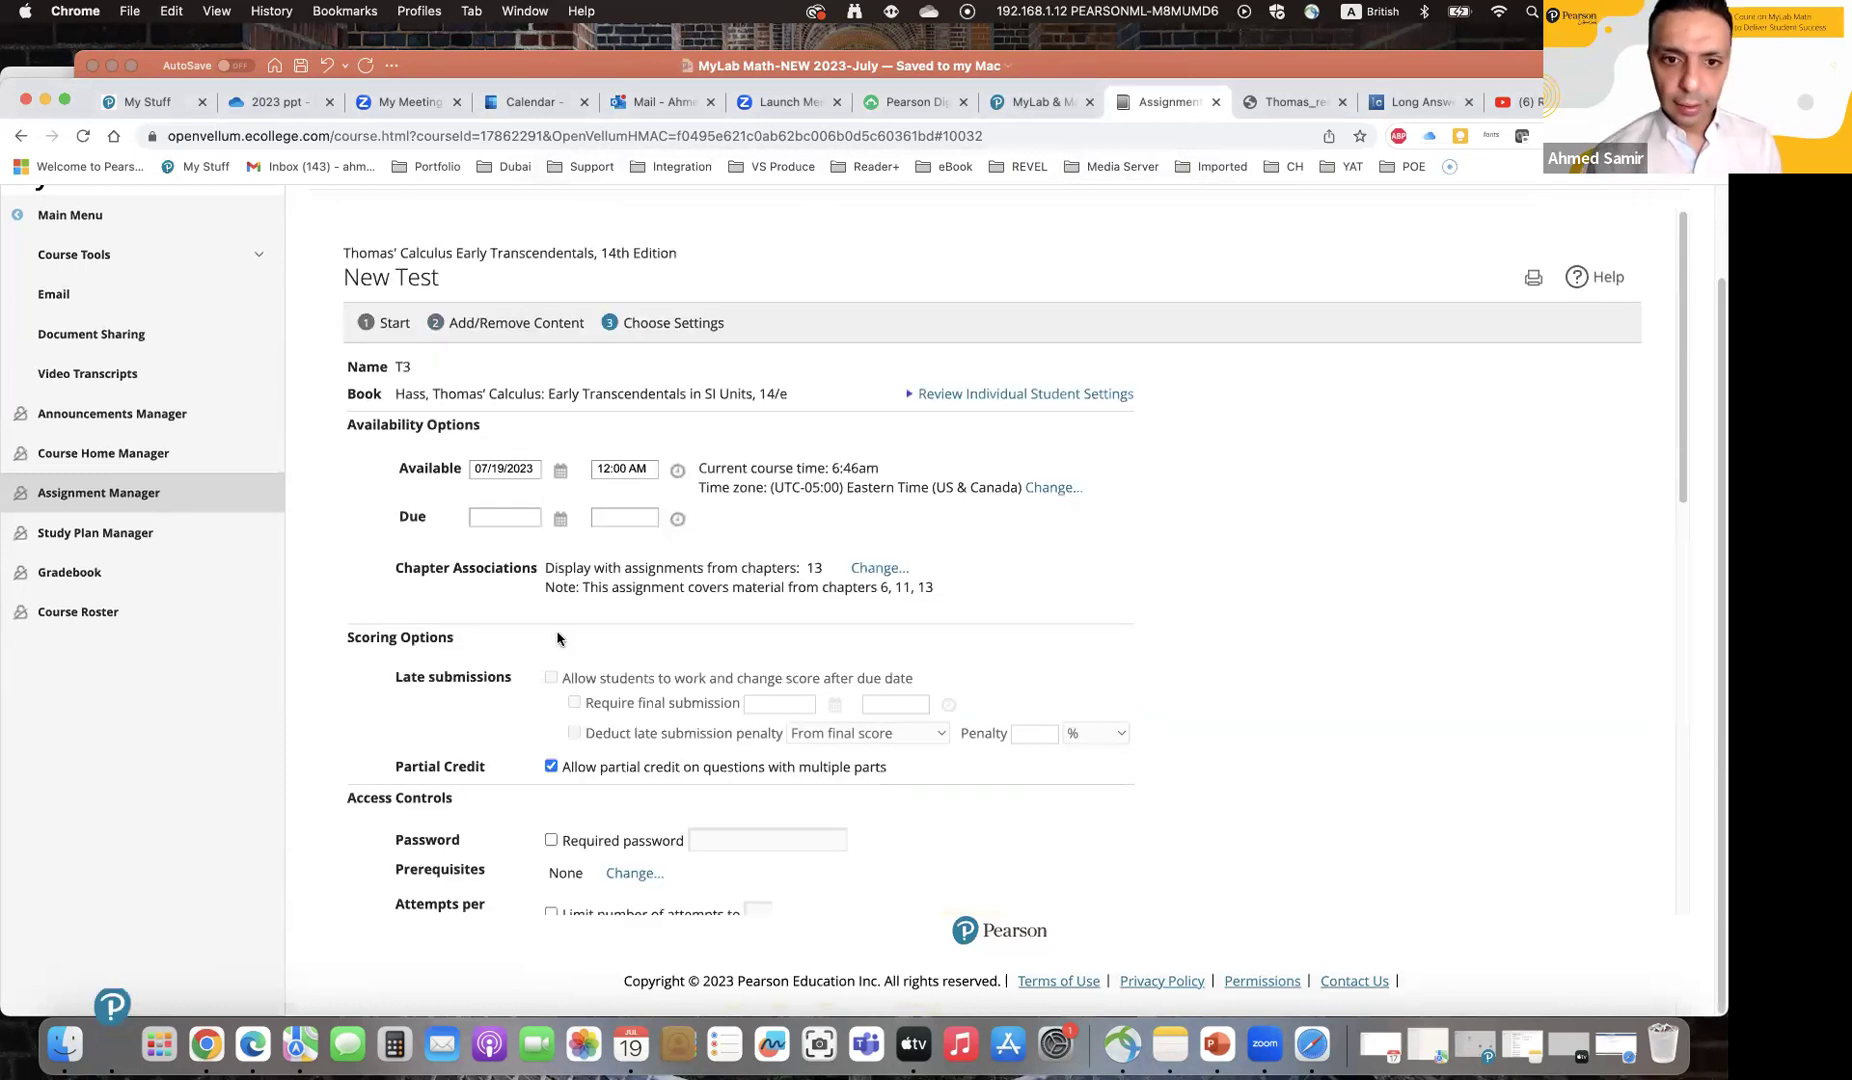
click(560, 519)
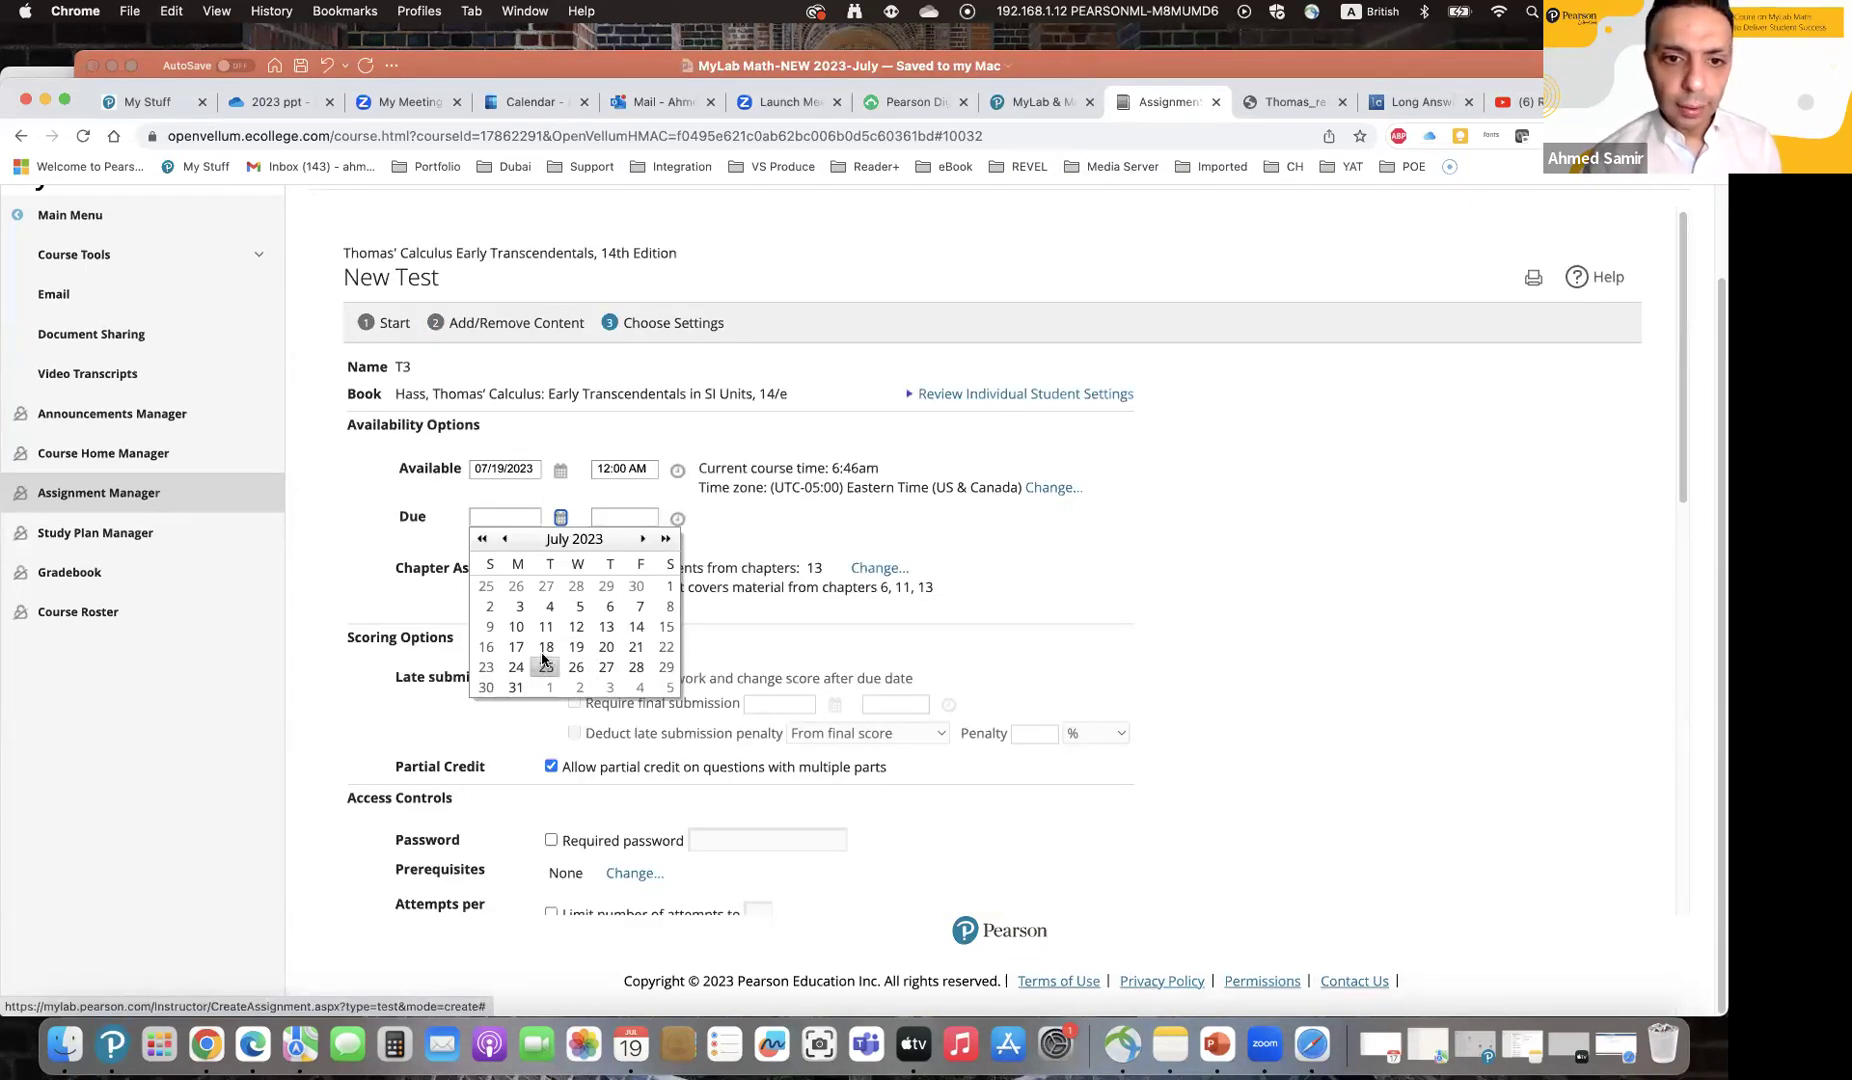
click(607, 647)
click(677, 518)
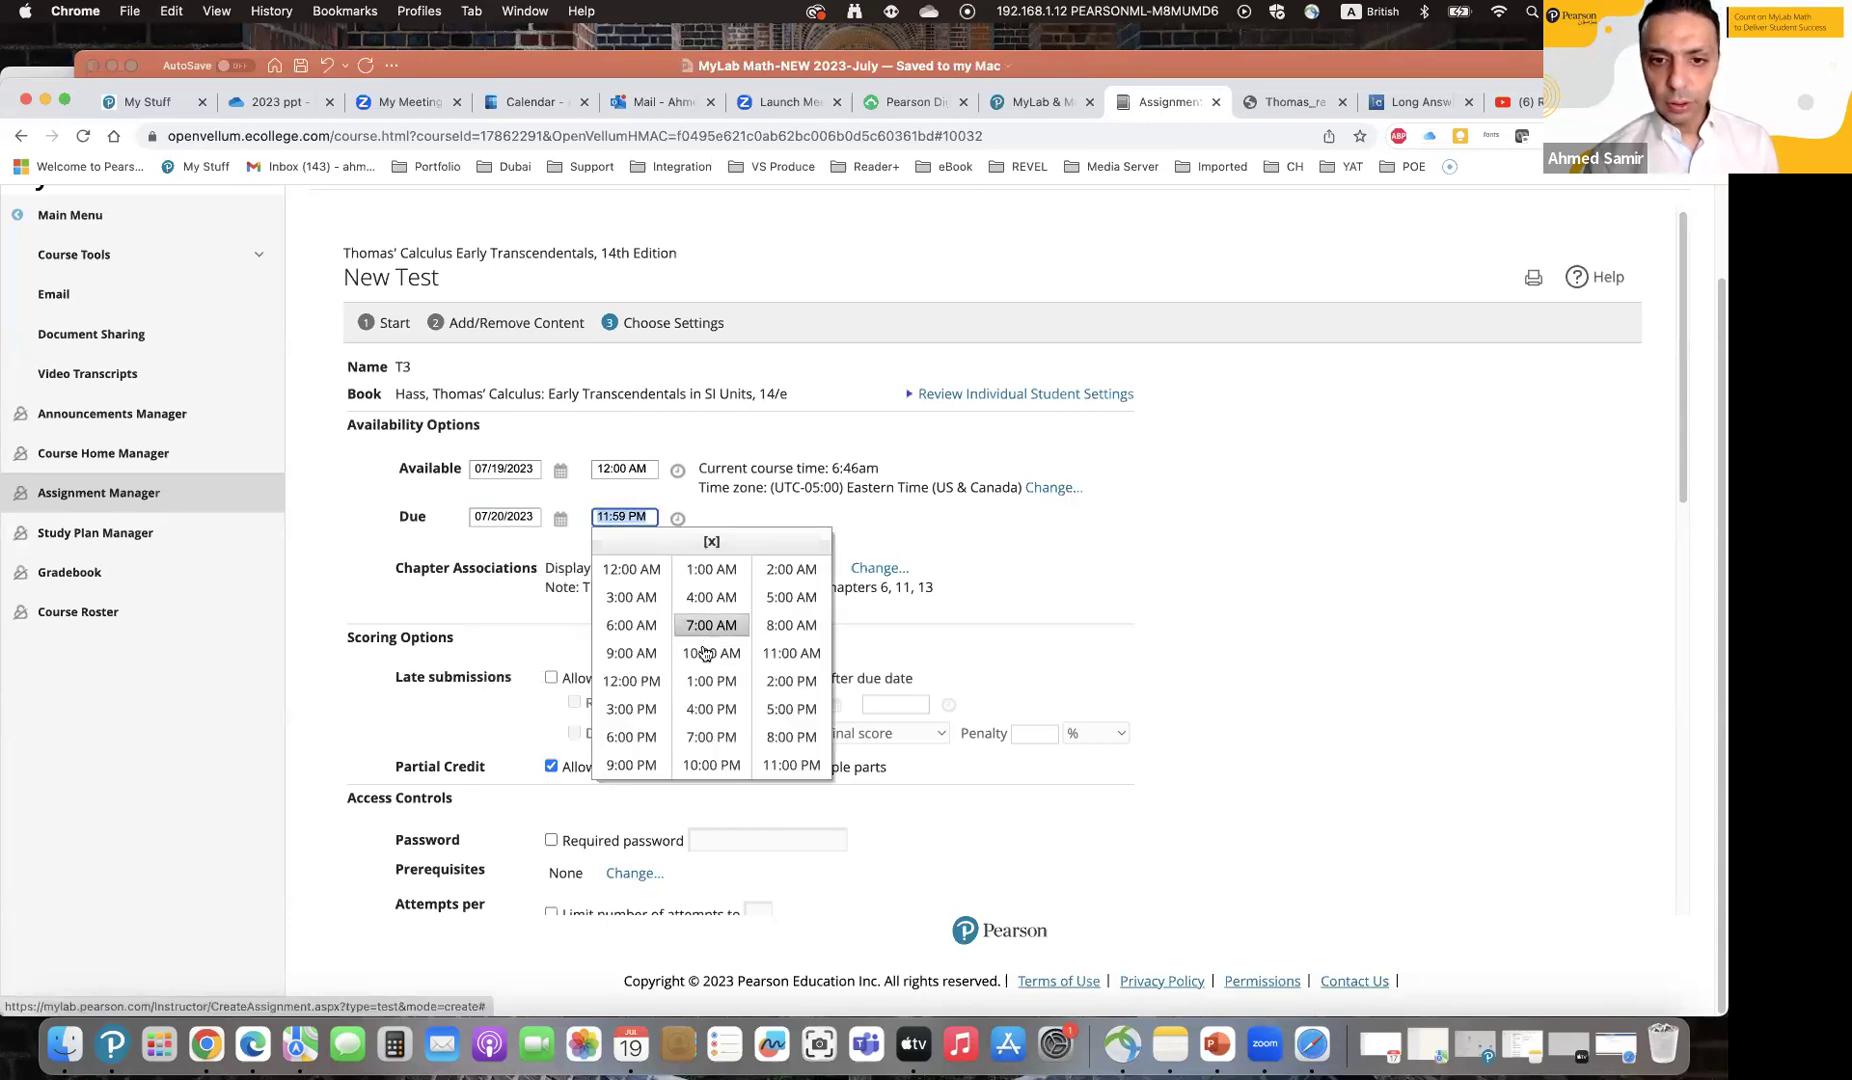
click(711, 681)
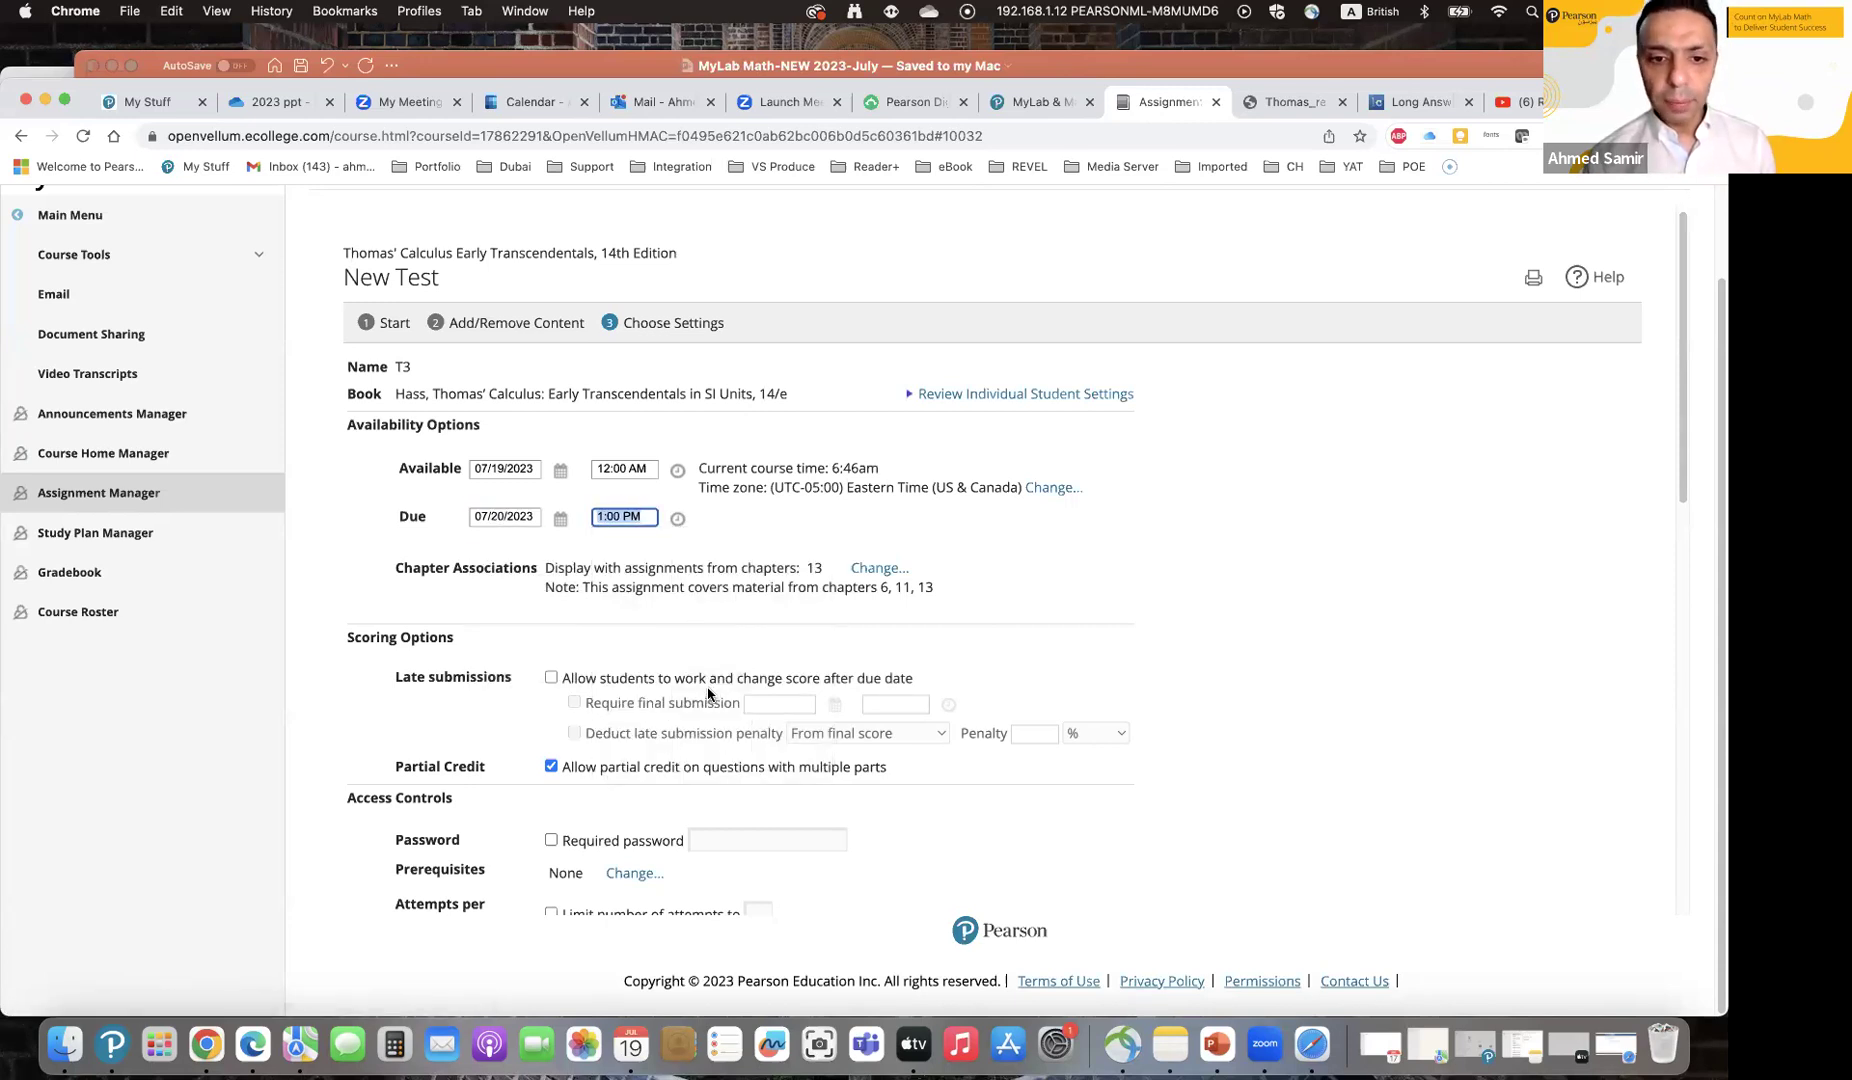
Step: Turn on the required password option for the test and limit the number of attempts to 1
scroll(708, 693, down, 5)
click(551, 347)
click(553, 418)
click(757, 419)
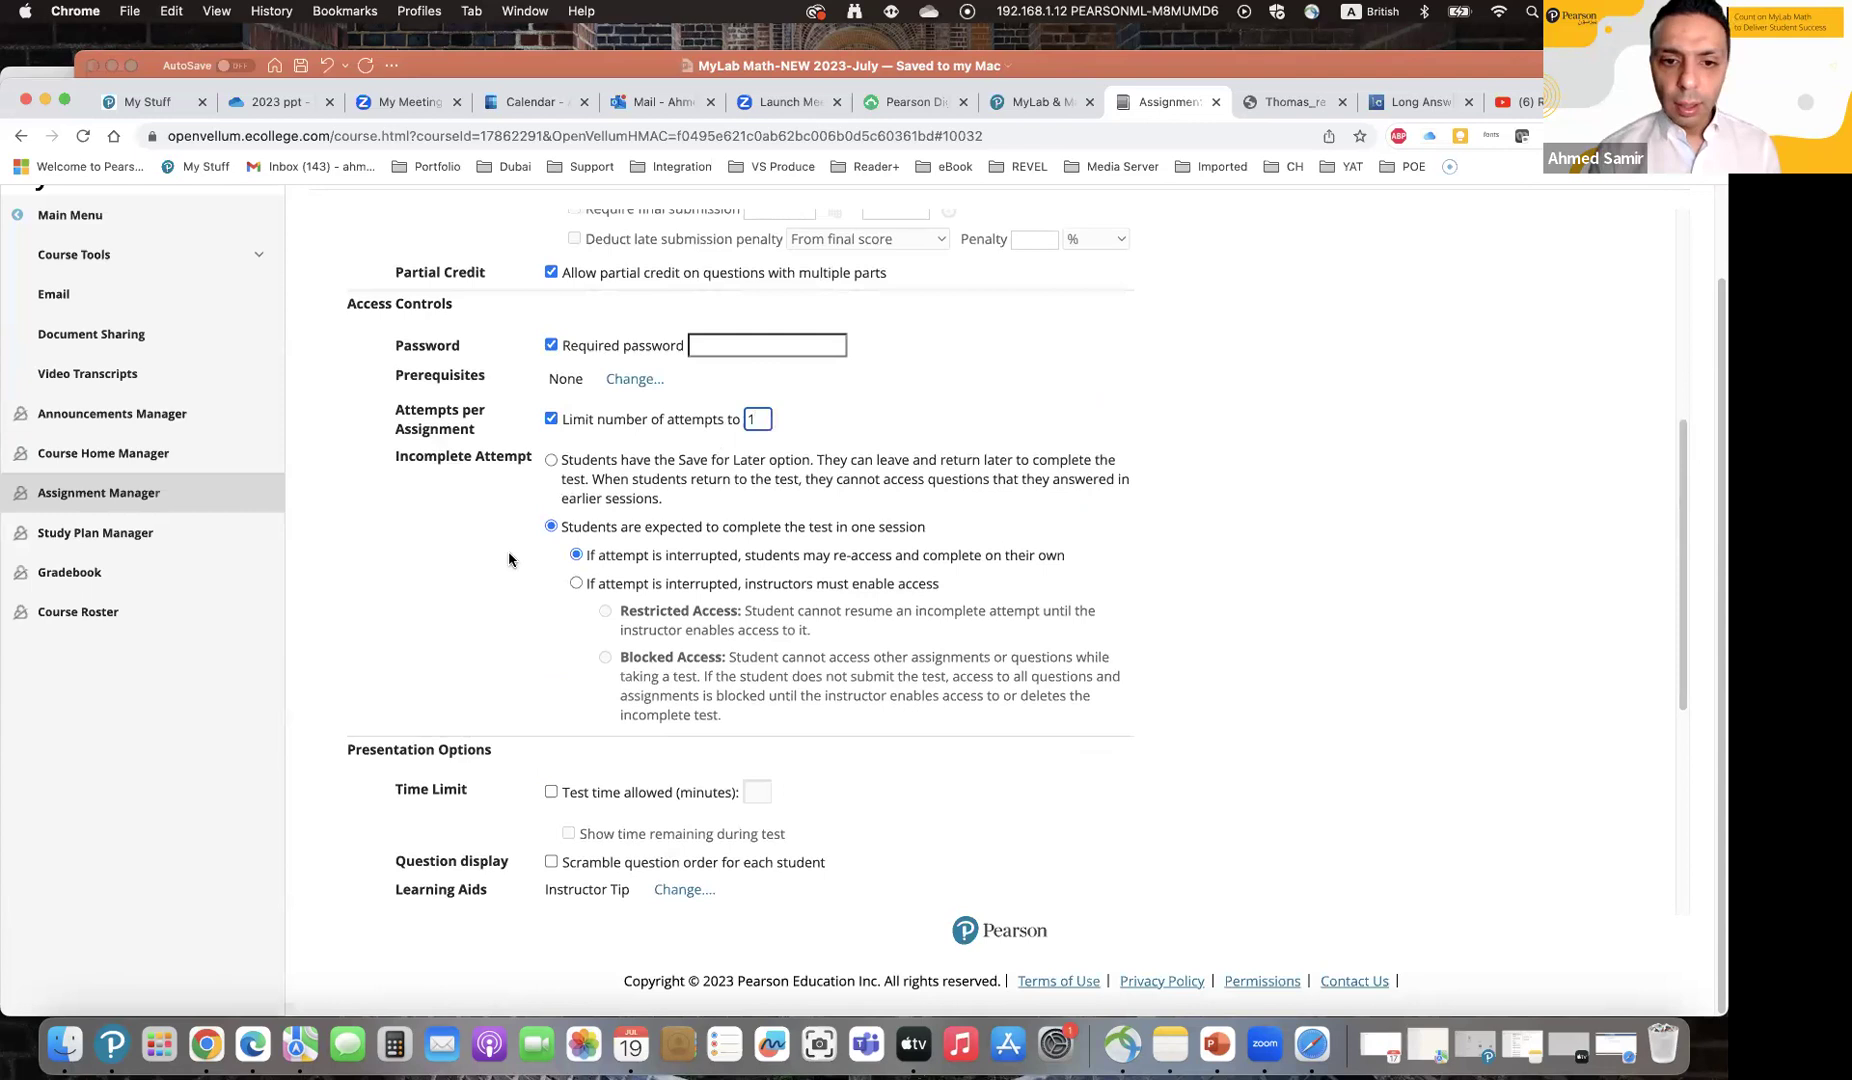
text(1)
Step: Set the test time limit to 20 minutes, show the time remaining during the test, and scramble question order for each student
scroll(519, 666, down, 1)
click(550, 714)
click(748, 715)
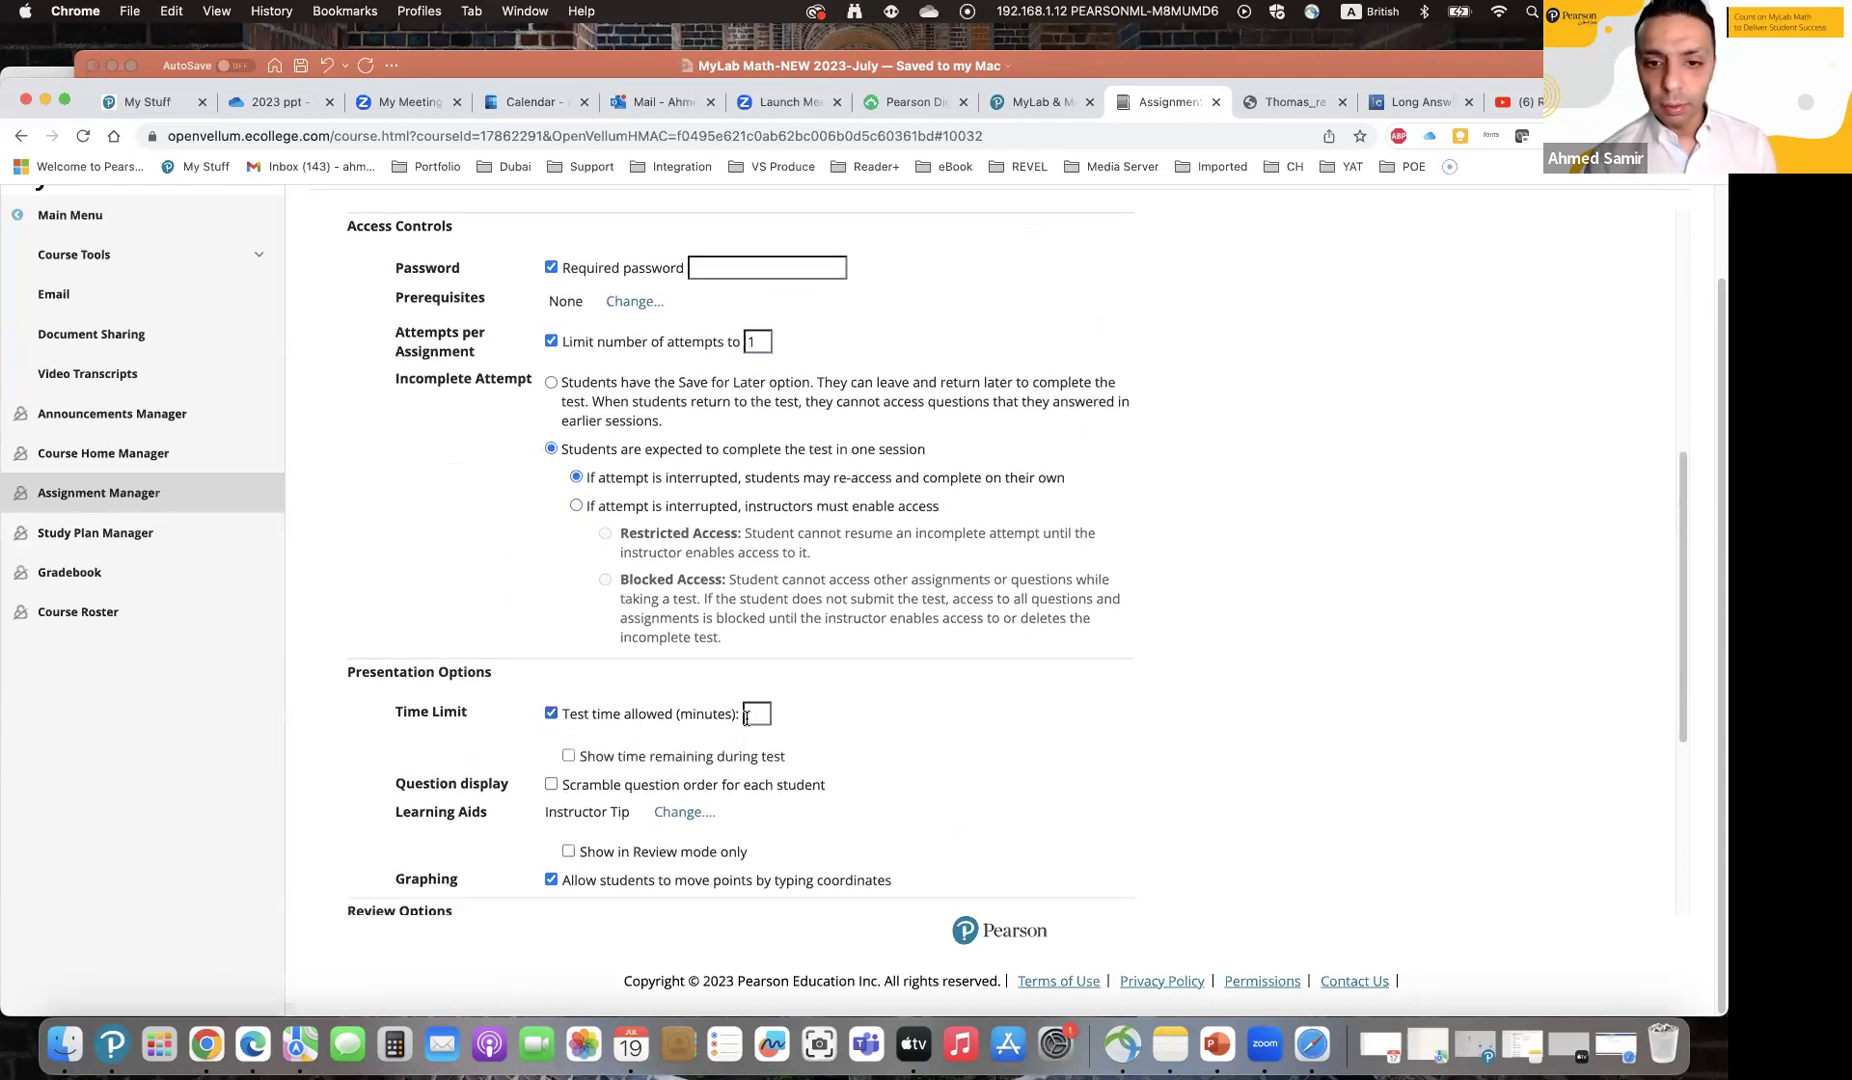
text(20)
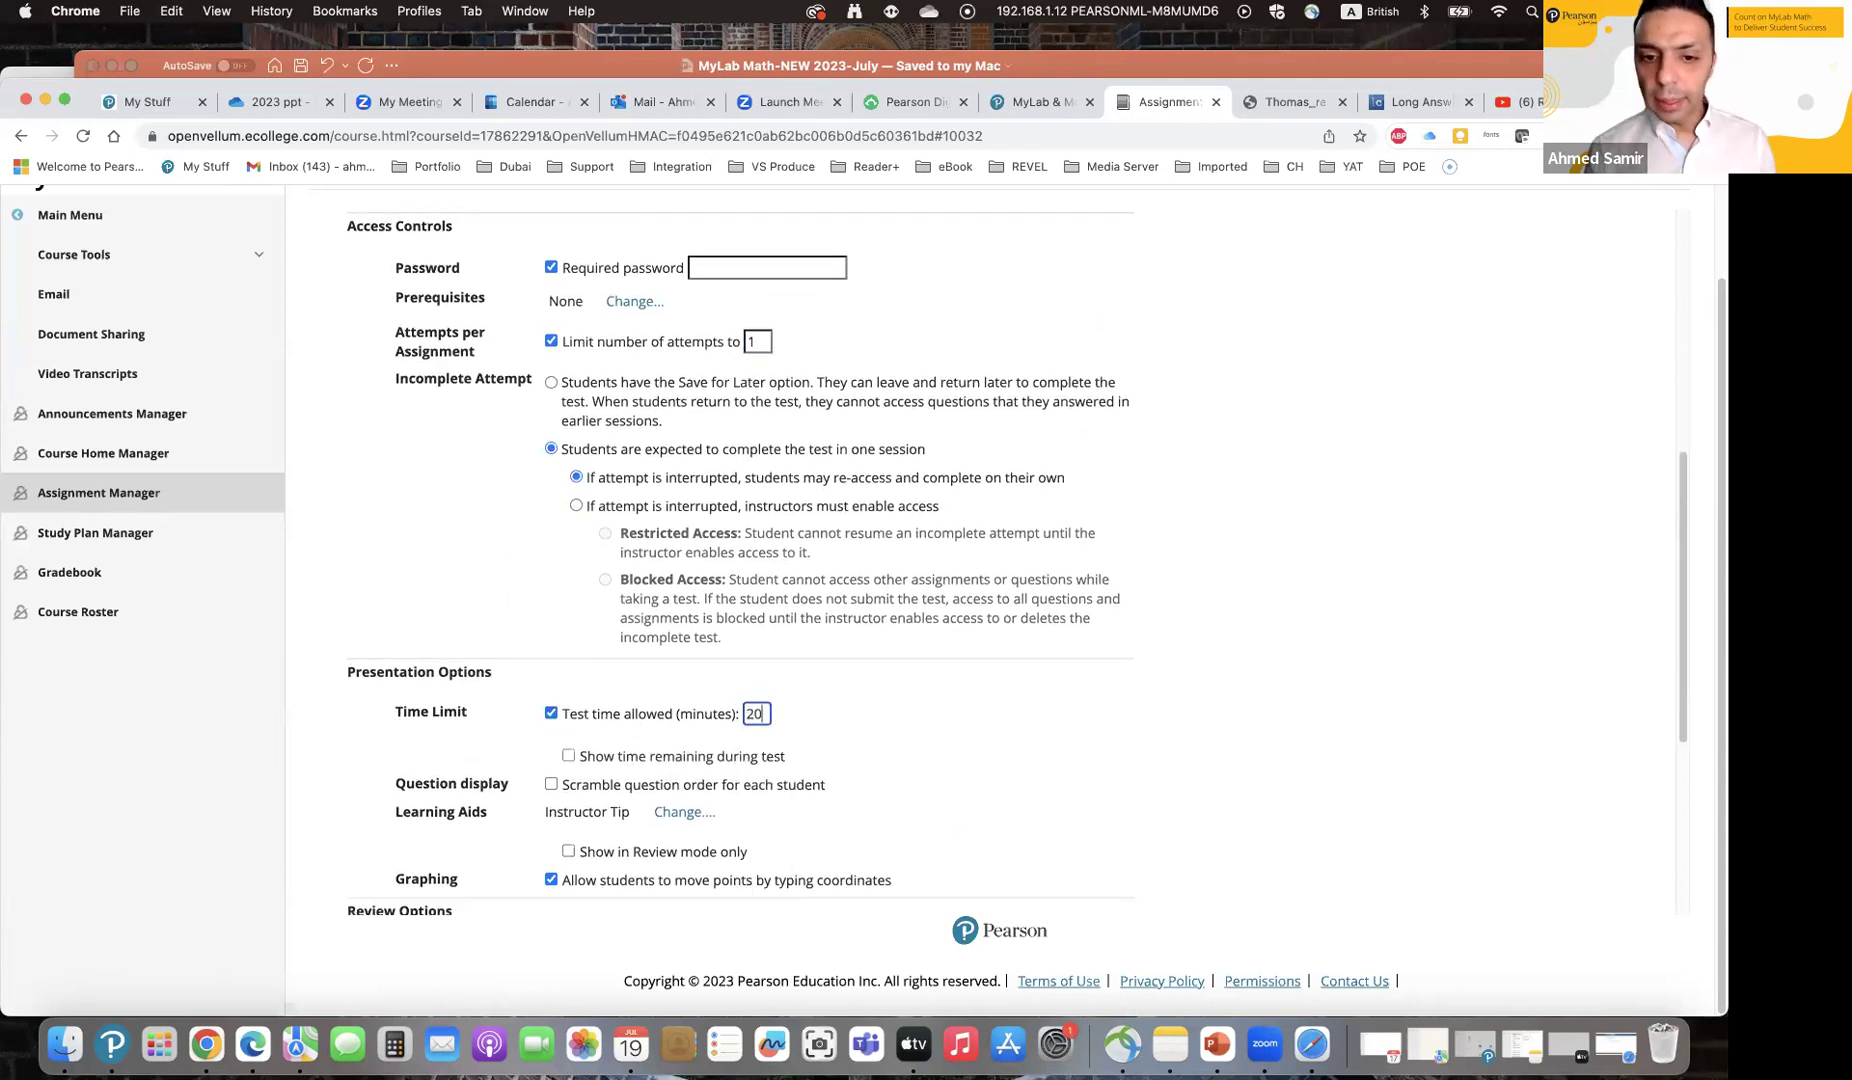
click(568, 757)
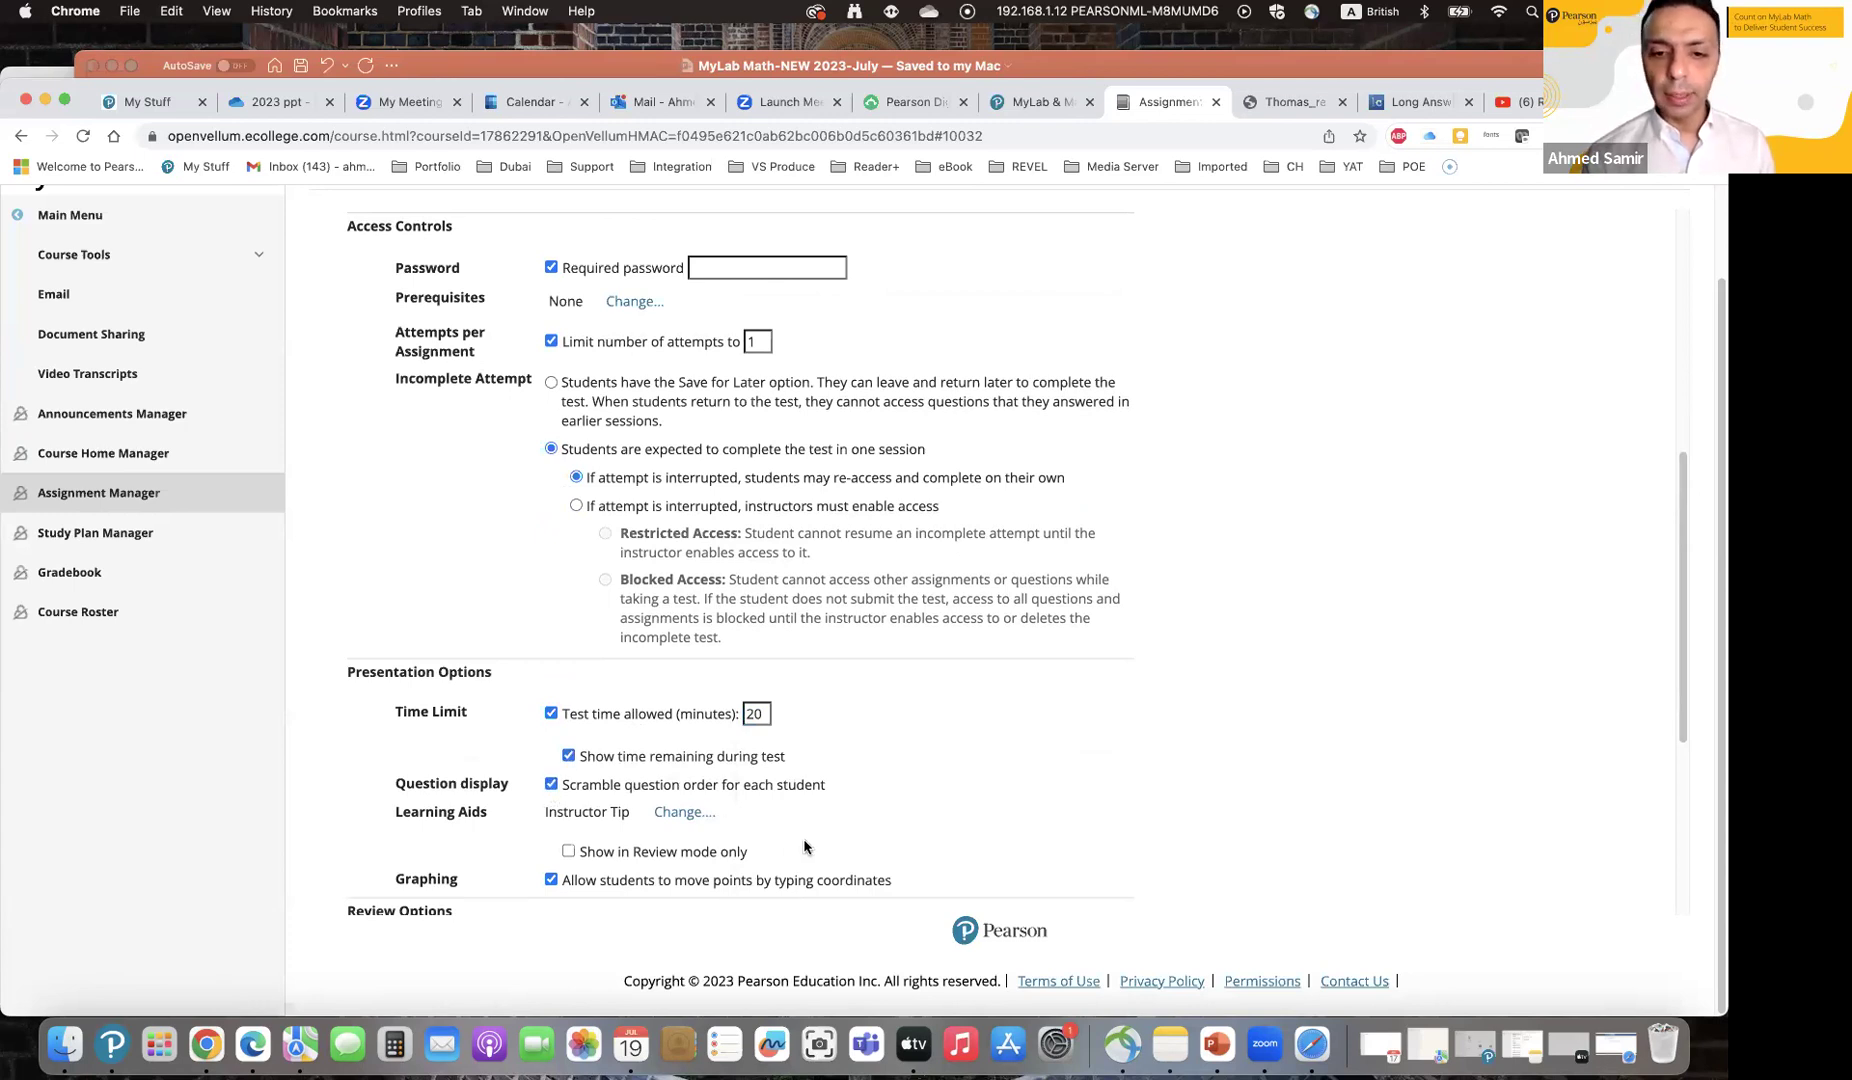
Step: Fill in the required test password, then save and assign test T3
scroll(990, 838, down, 5)
scroll(840, 581, up, 5)
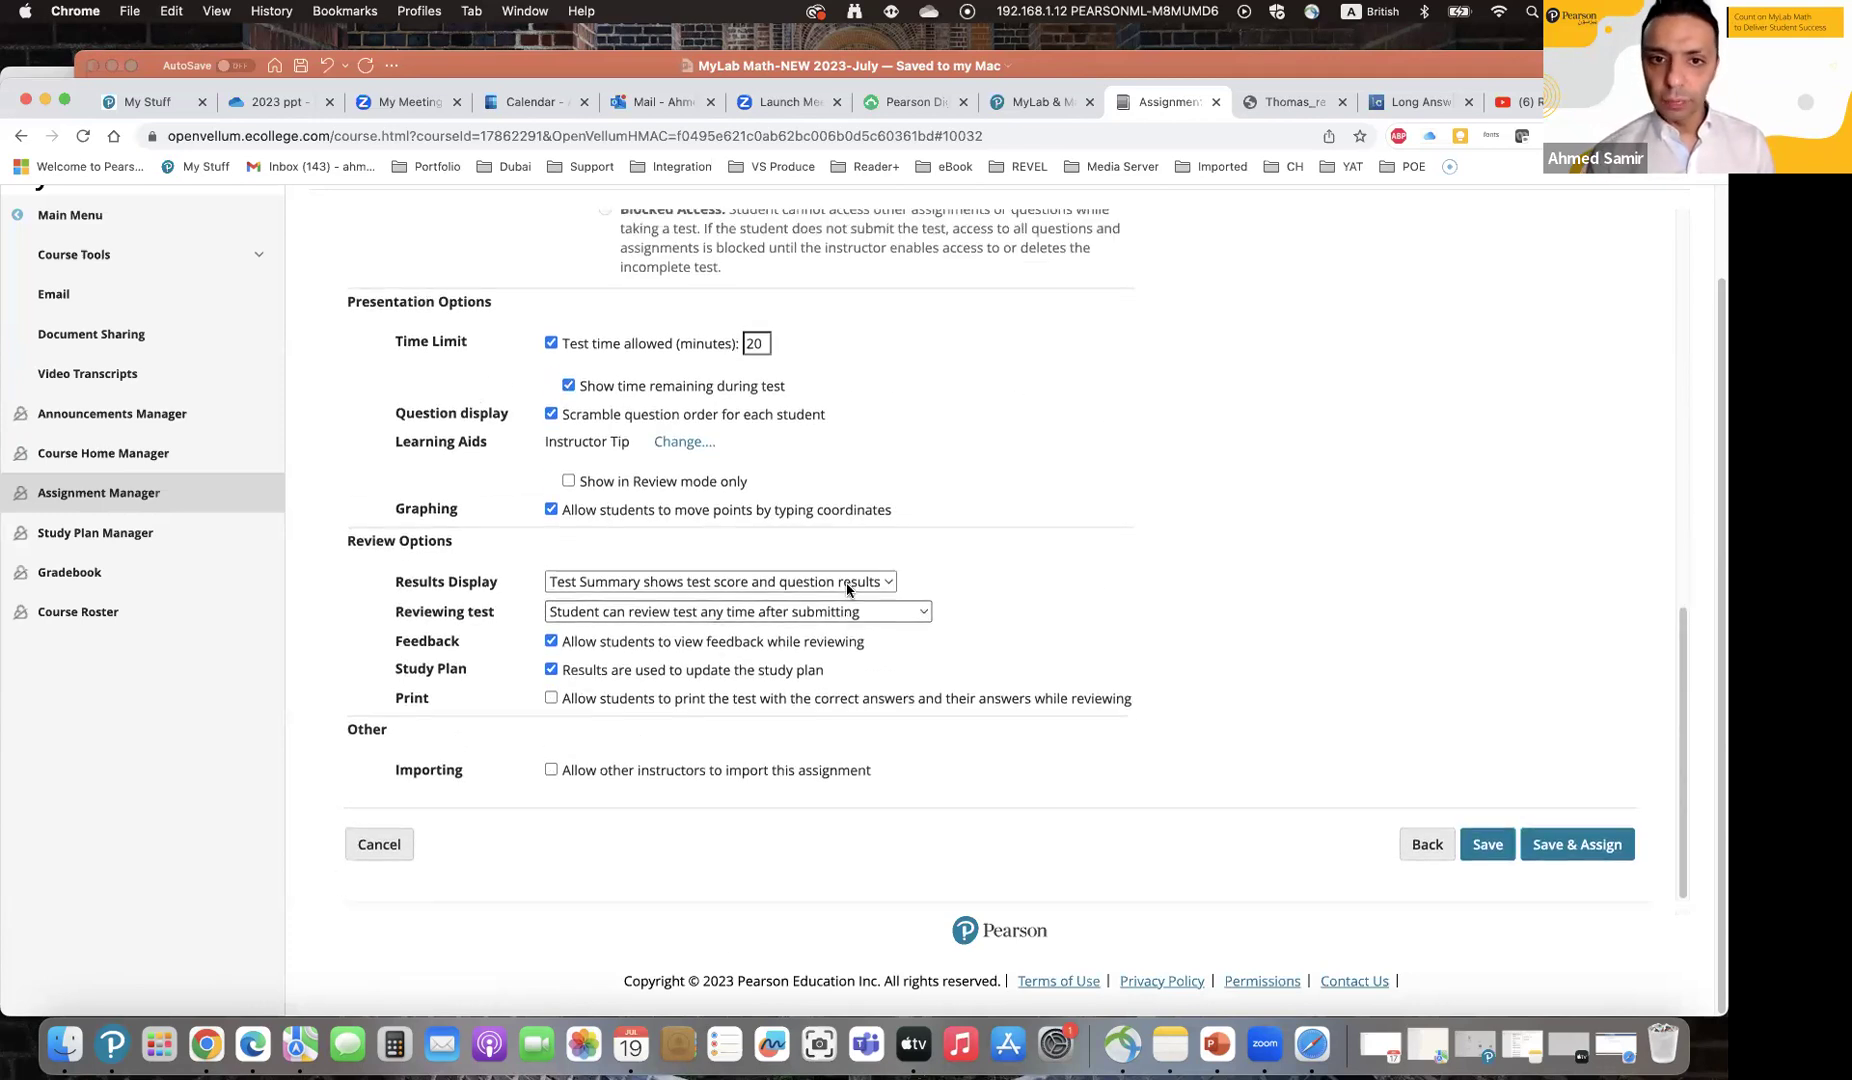
click(733, 245)
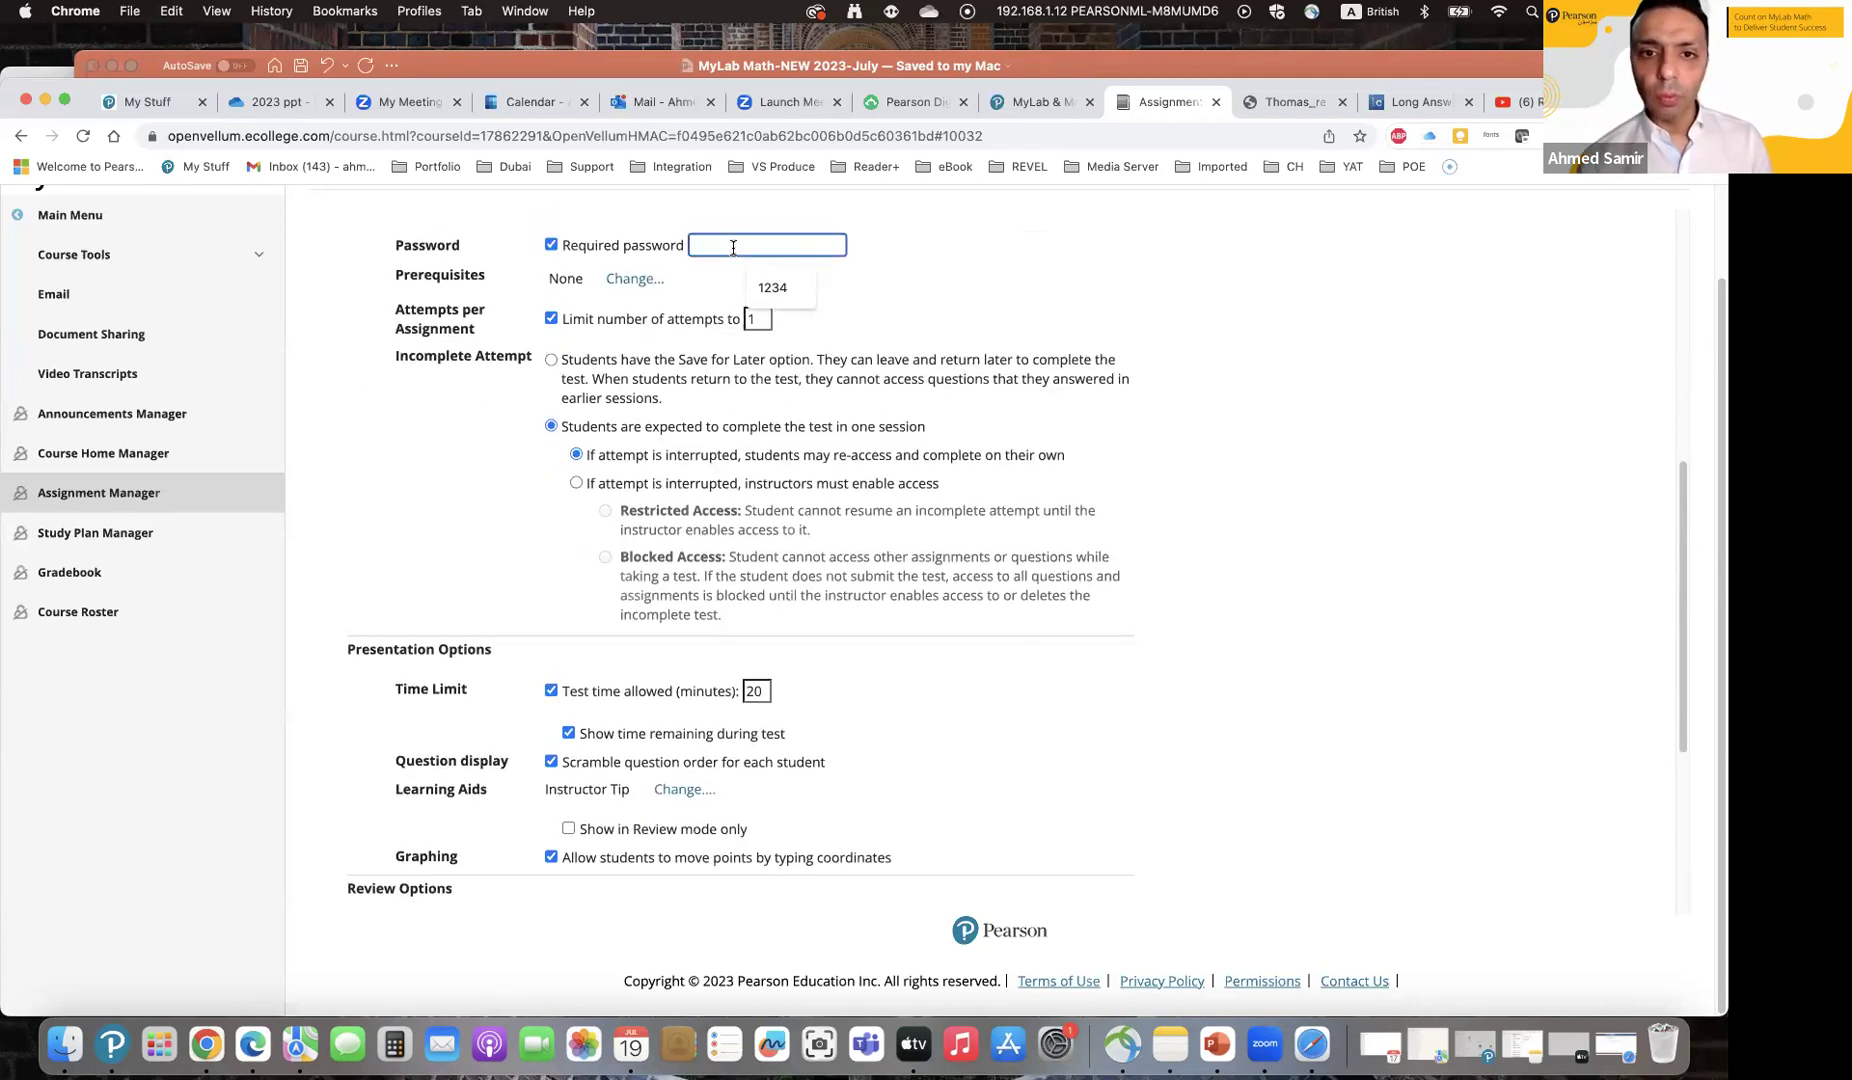
click(755, 288)
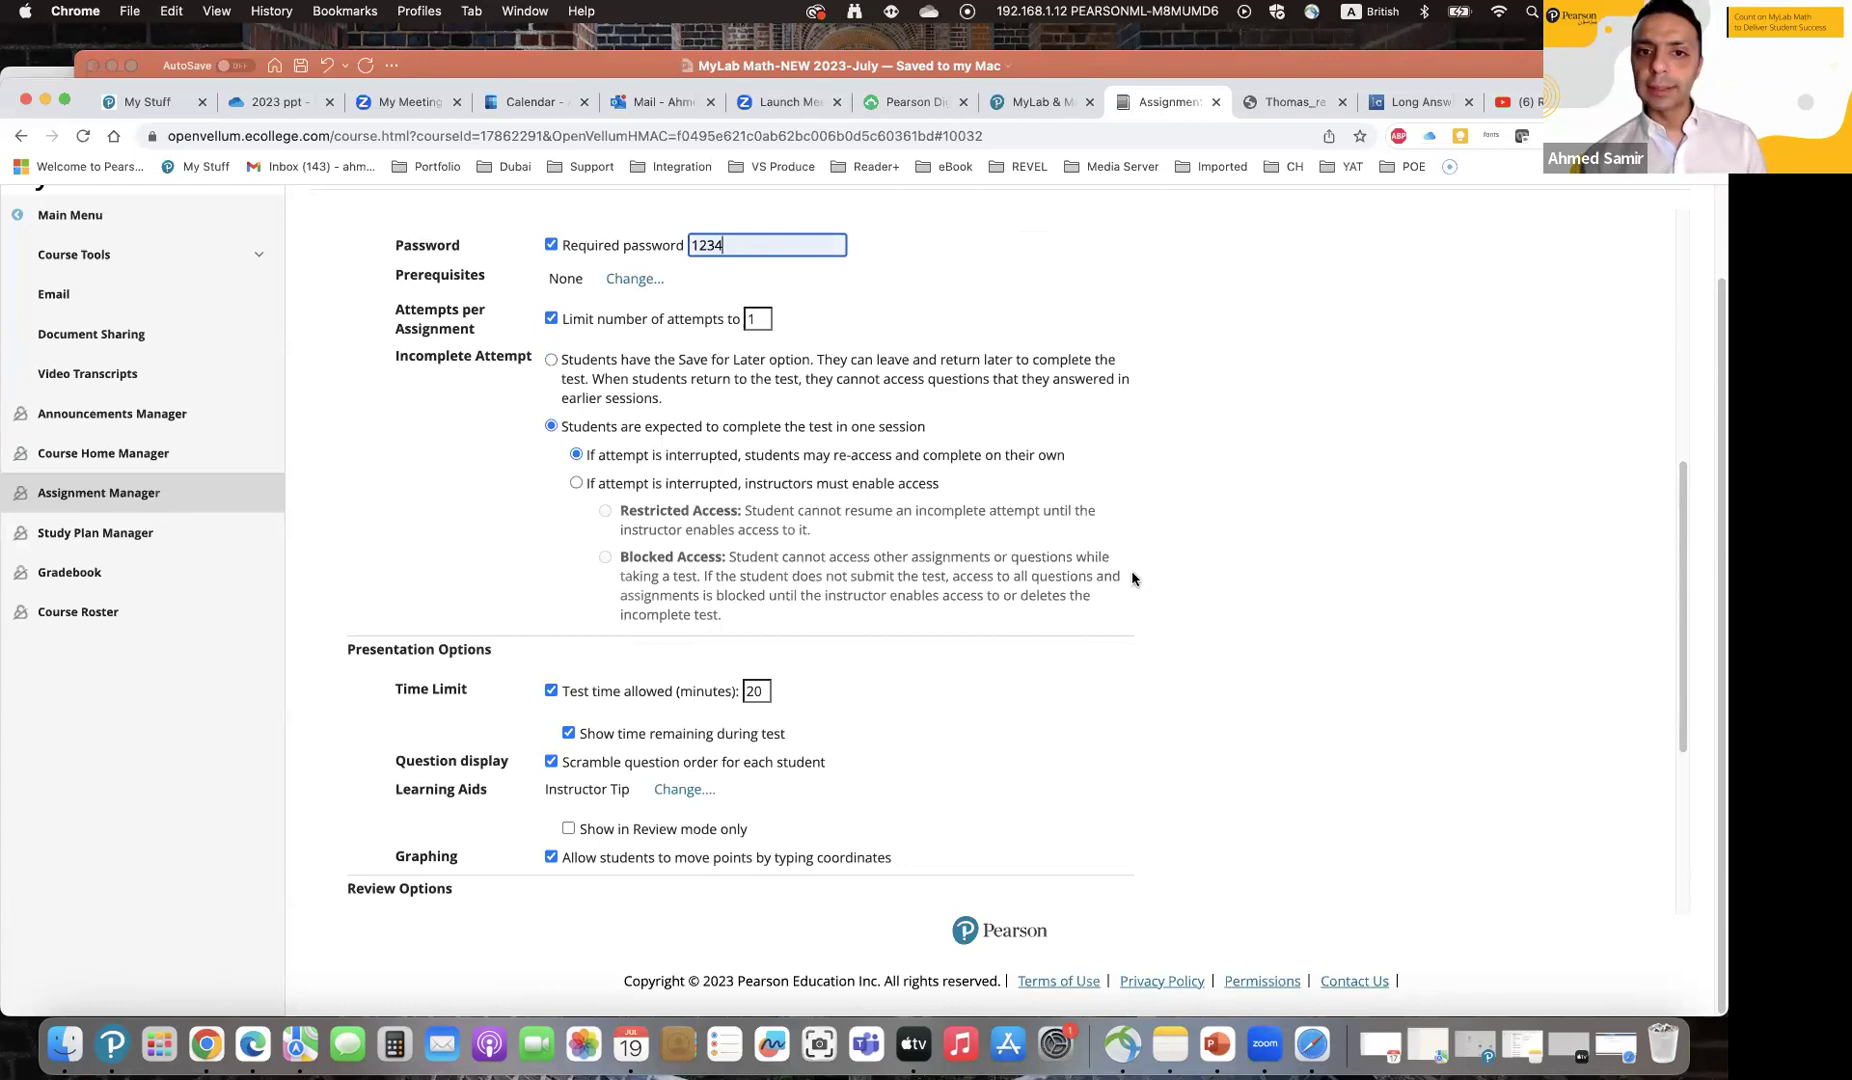
scroll(1555, 812, down, 5)
click(1555, 812)
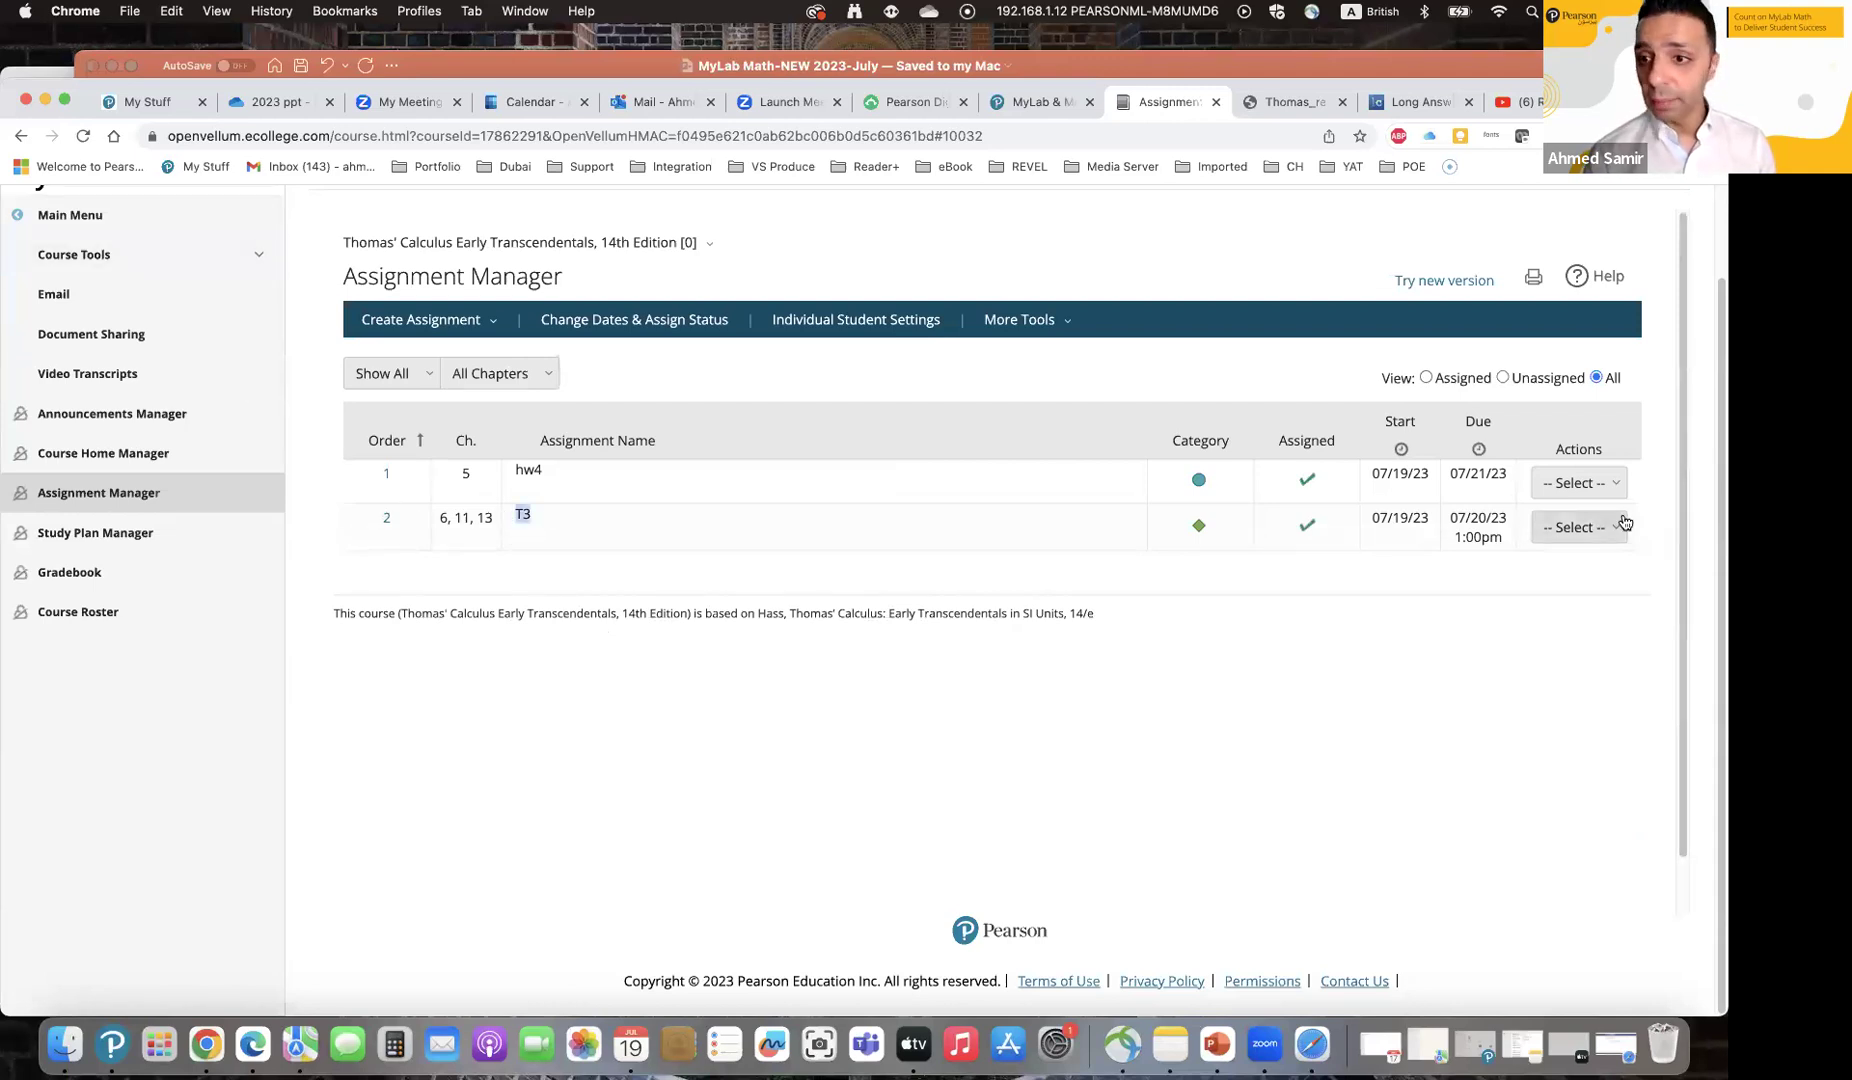
Step: Look over the actions offered for T3, and go to the course home page's student view
click(1565, 530)
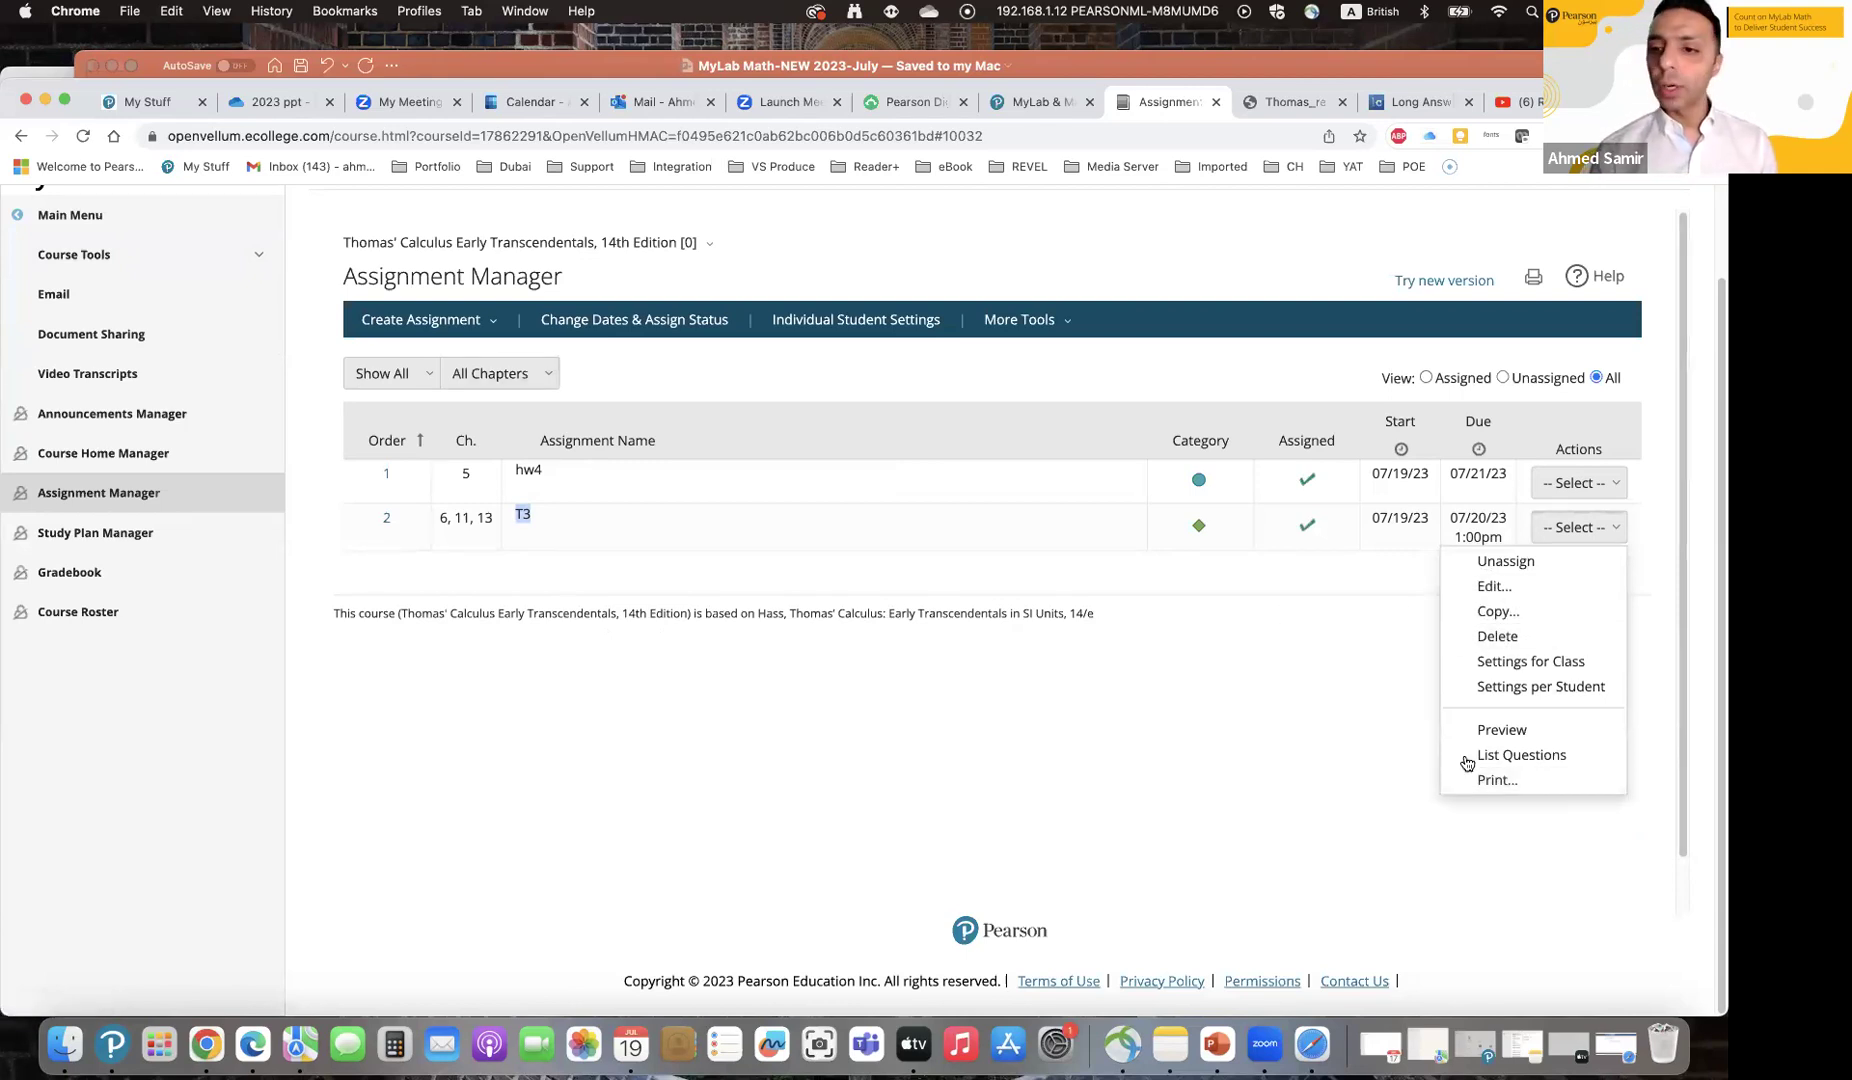
click(1491, 781)
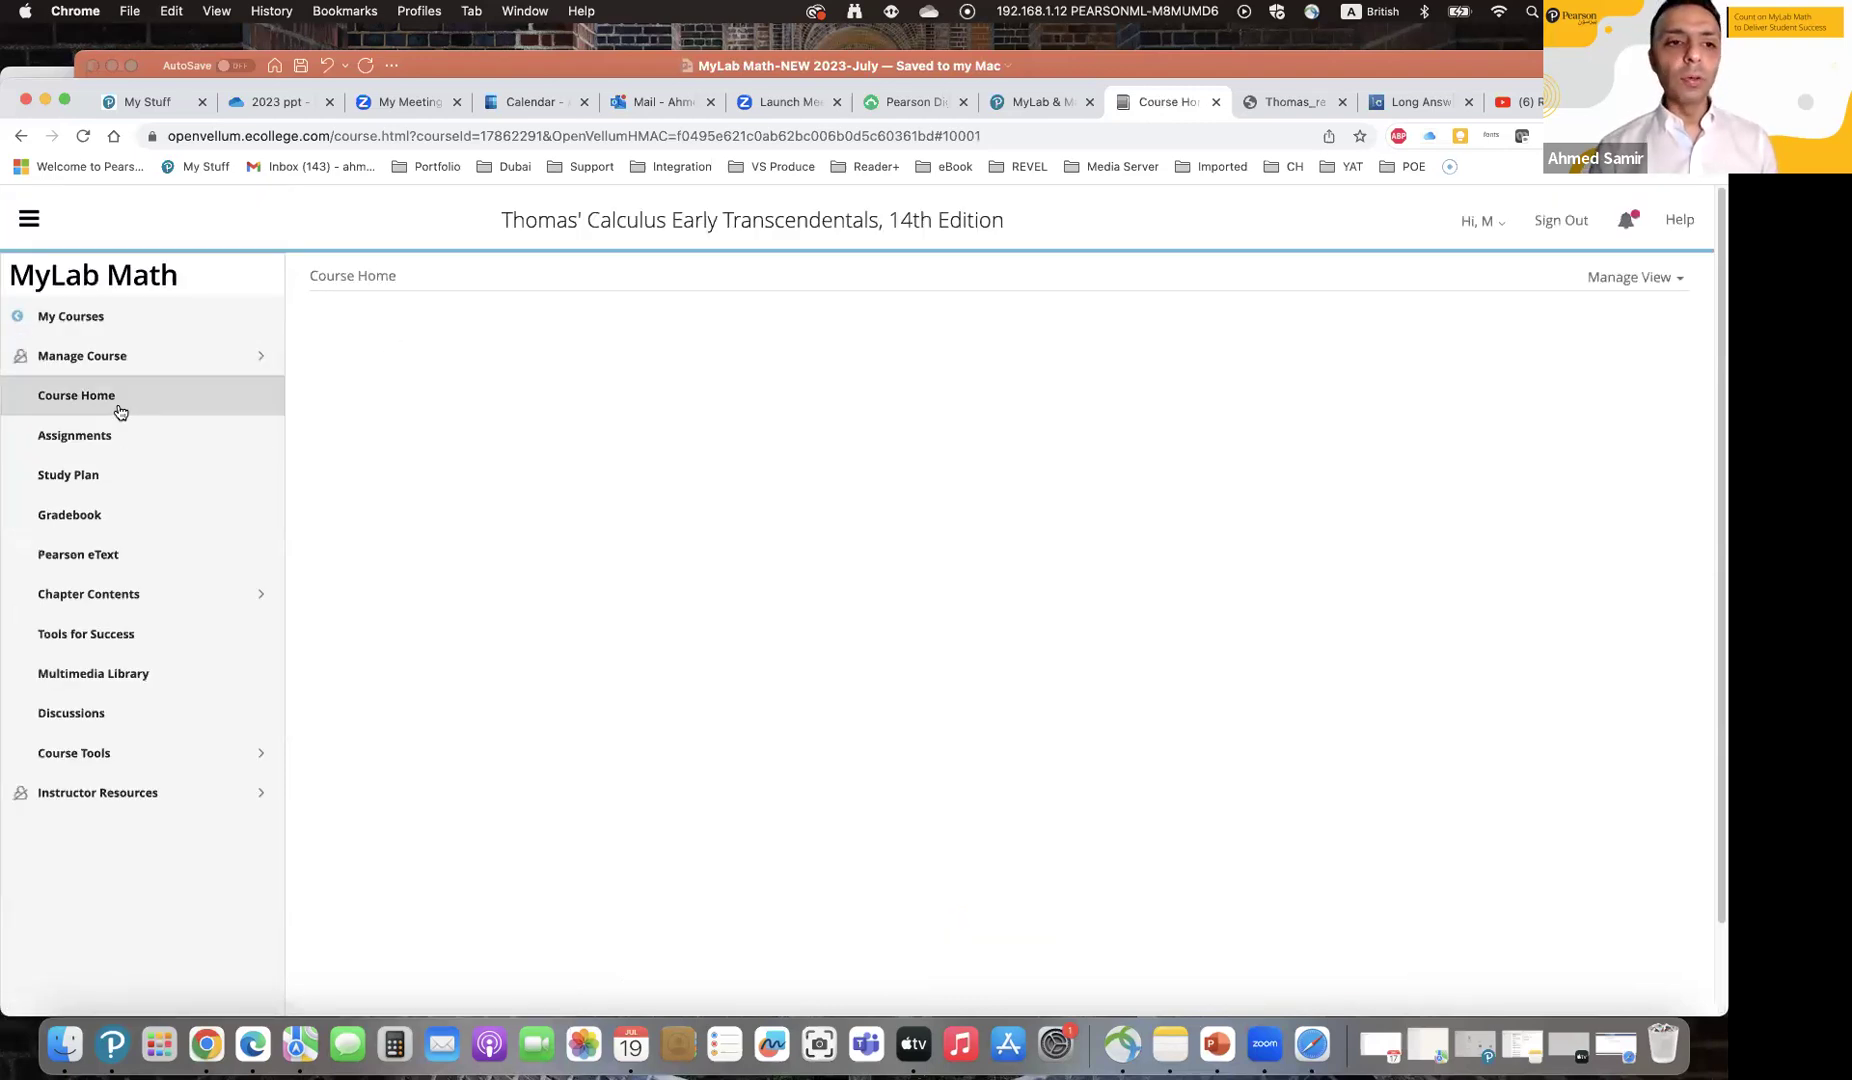
click(68, 402)
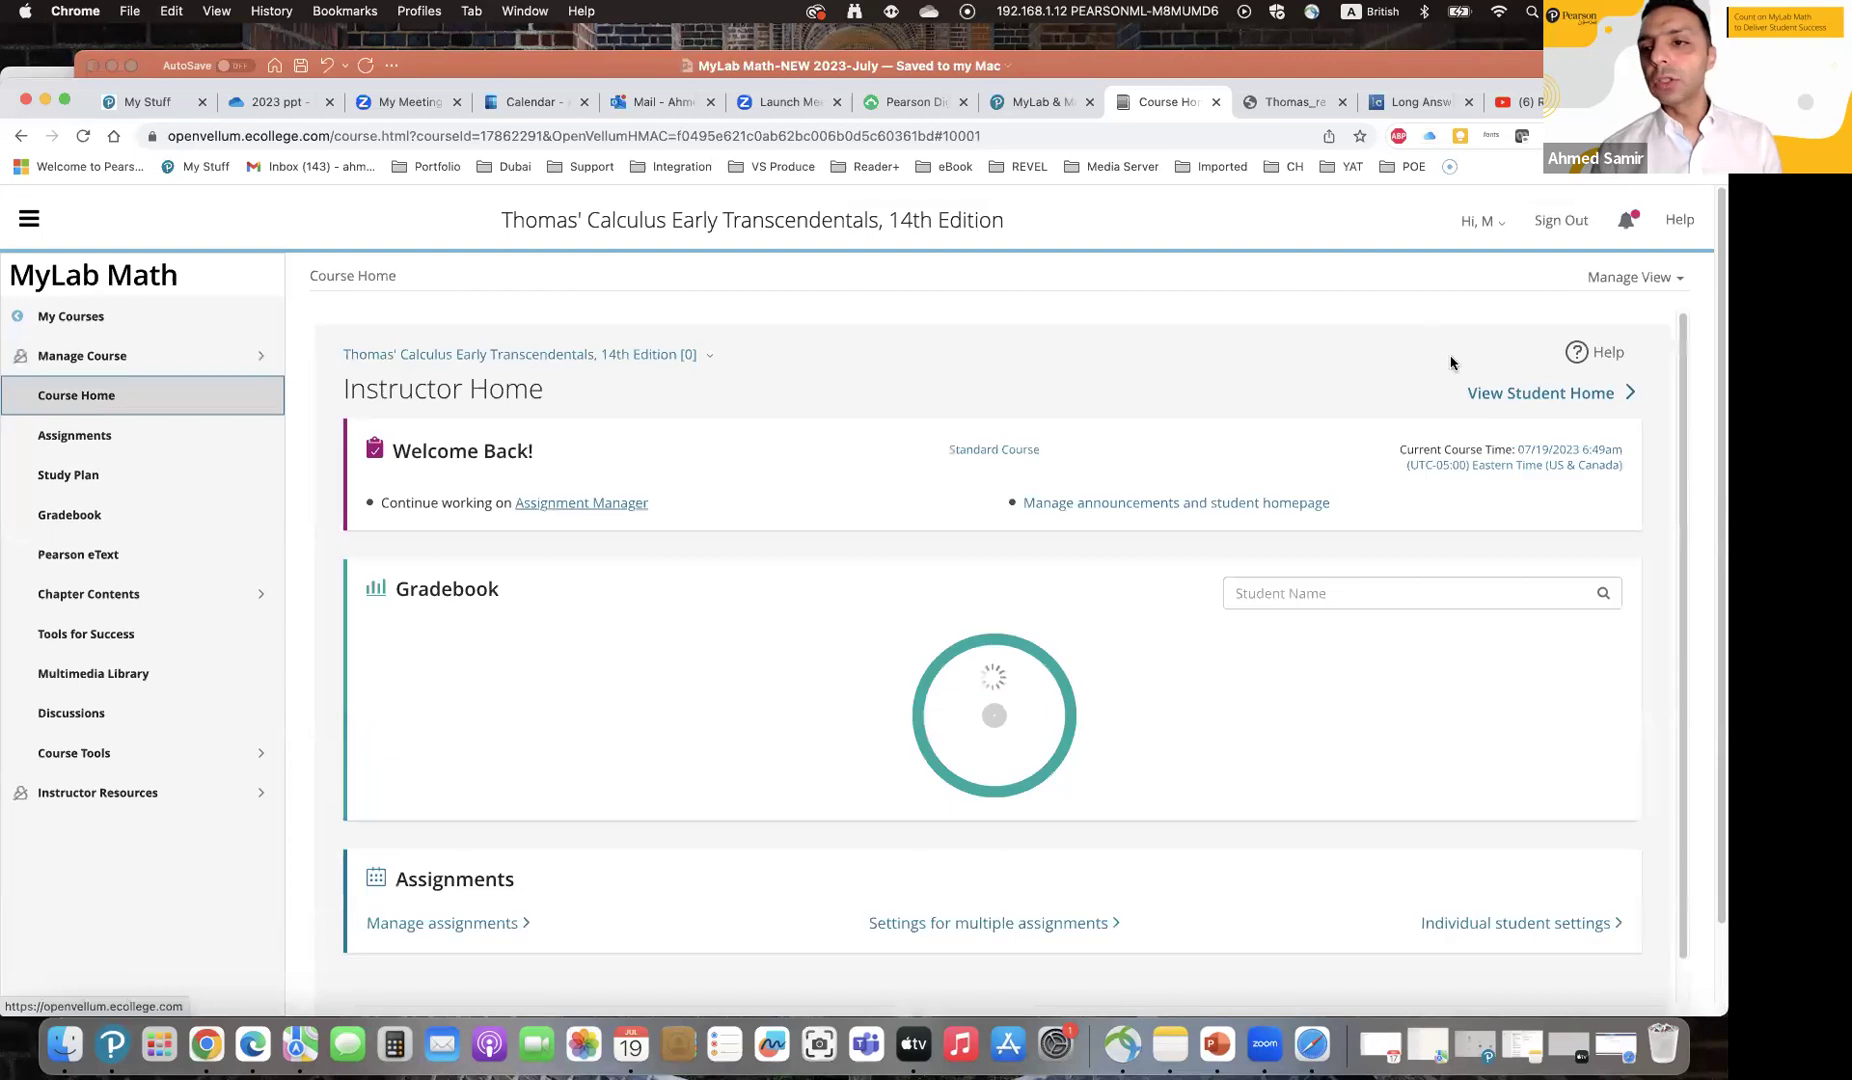
click(1540, 394)
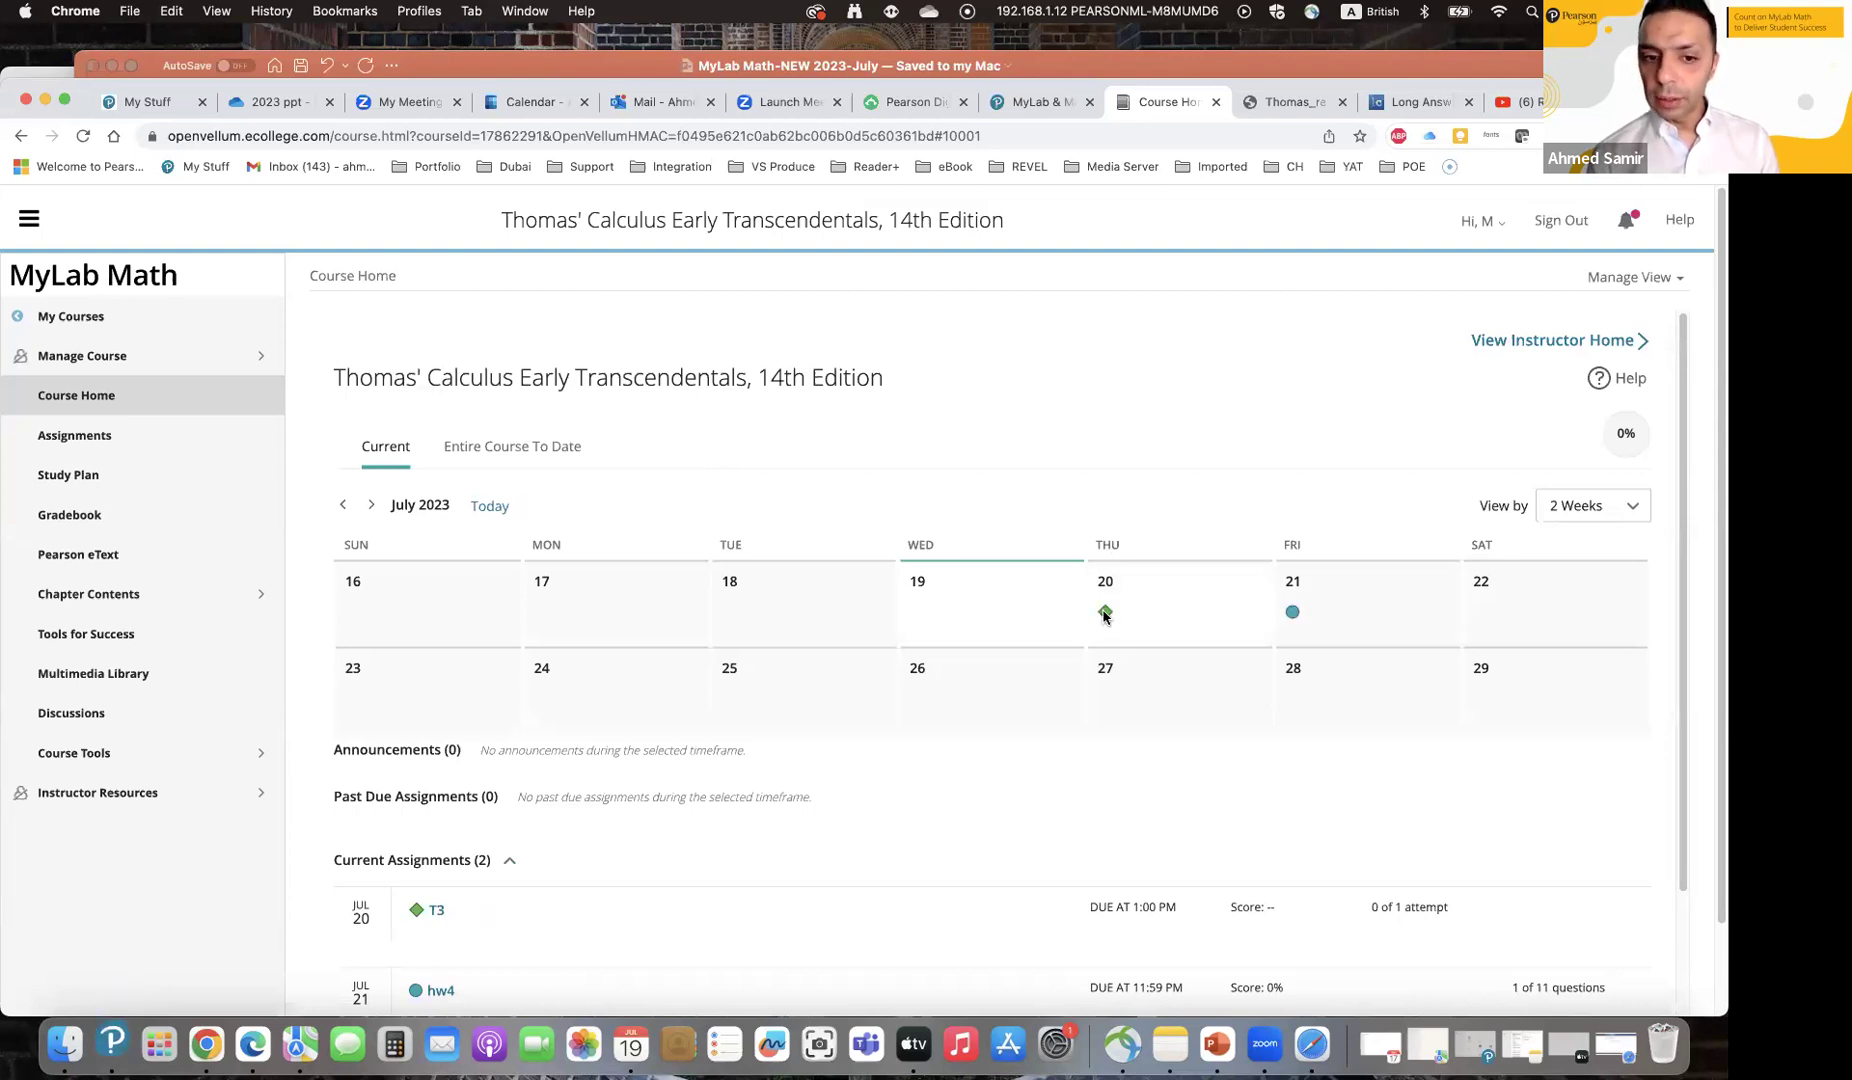
Step: Open test T3 as a student, submit the test password, and dismiss the browser's password prompts without saving
click(437, 911)
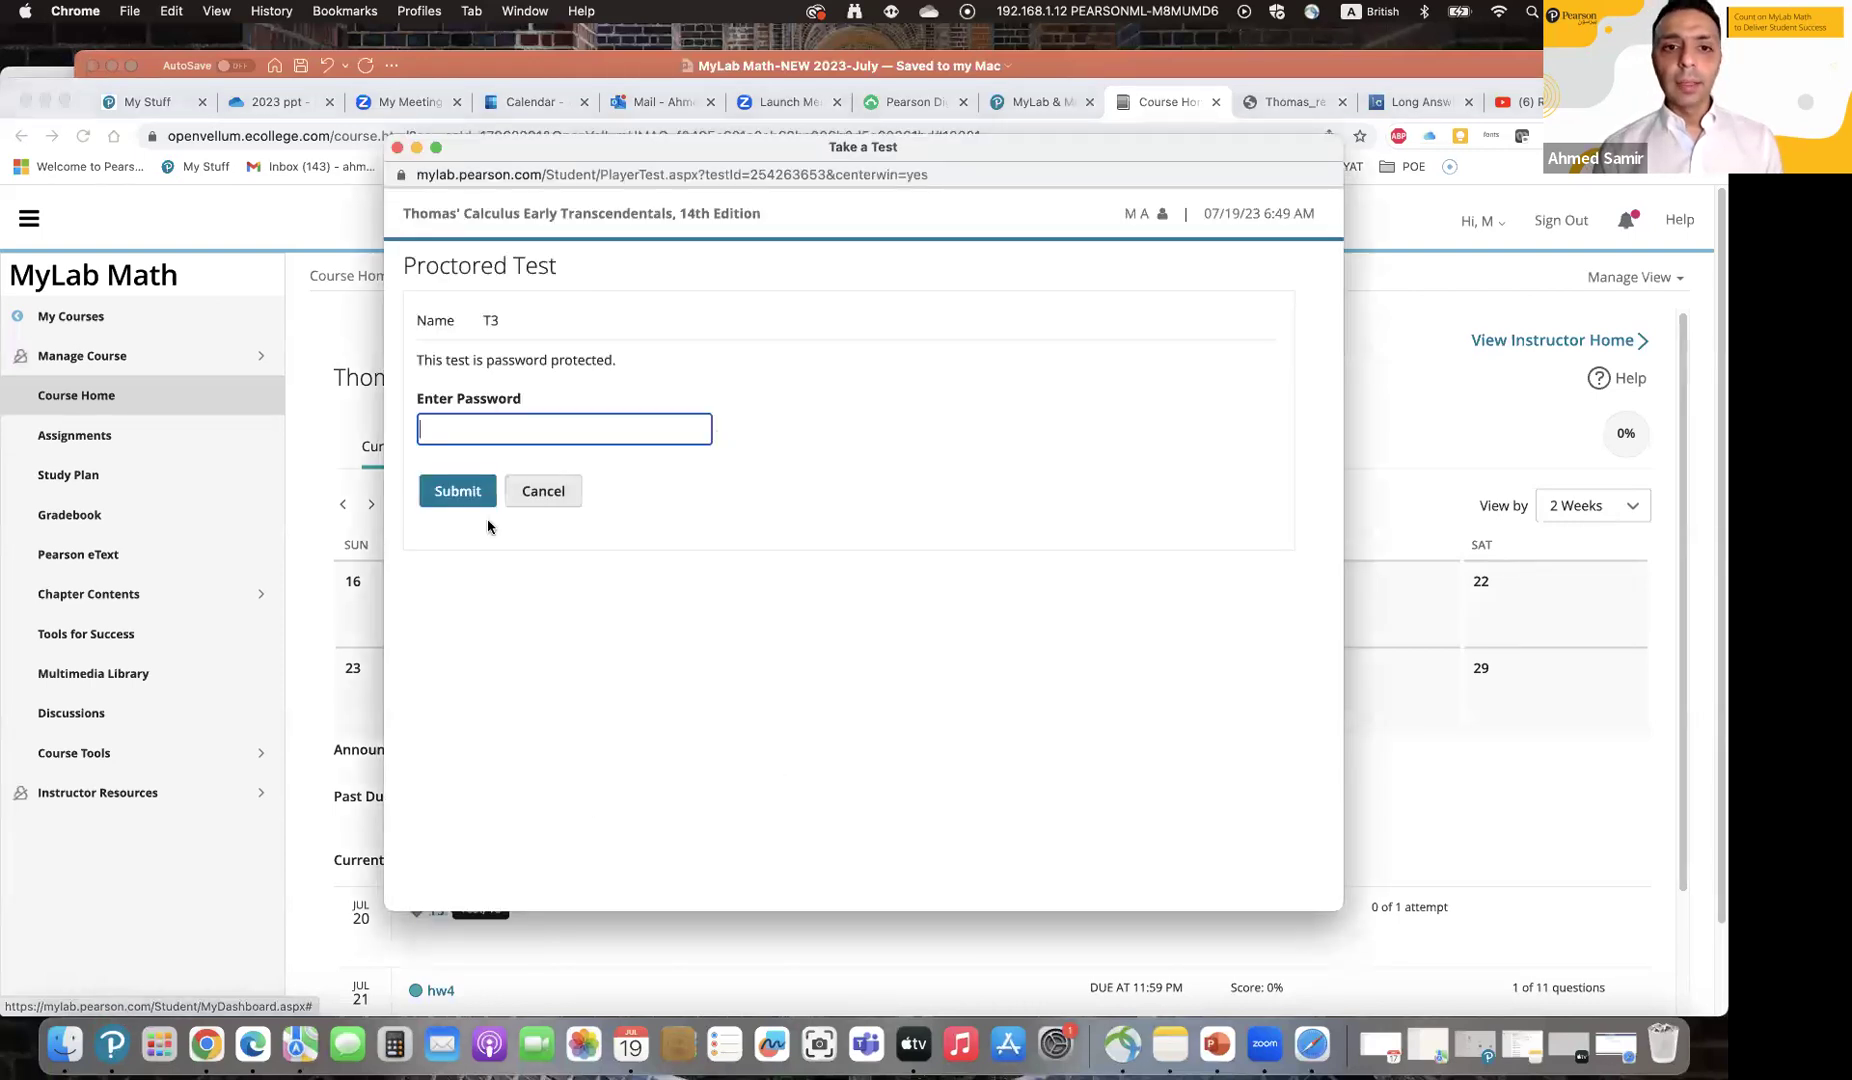
text(a•••)
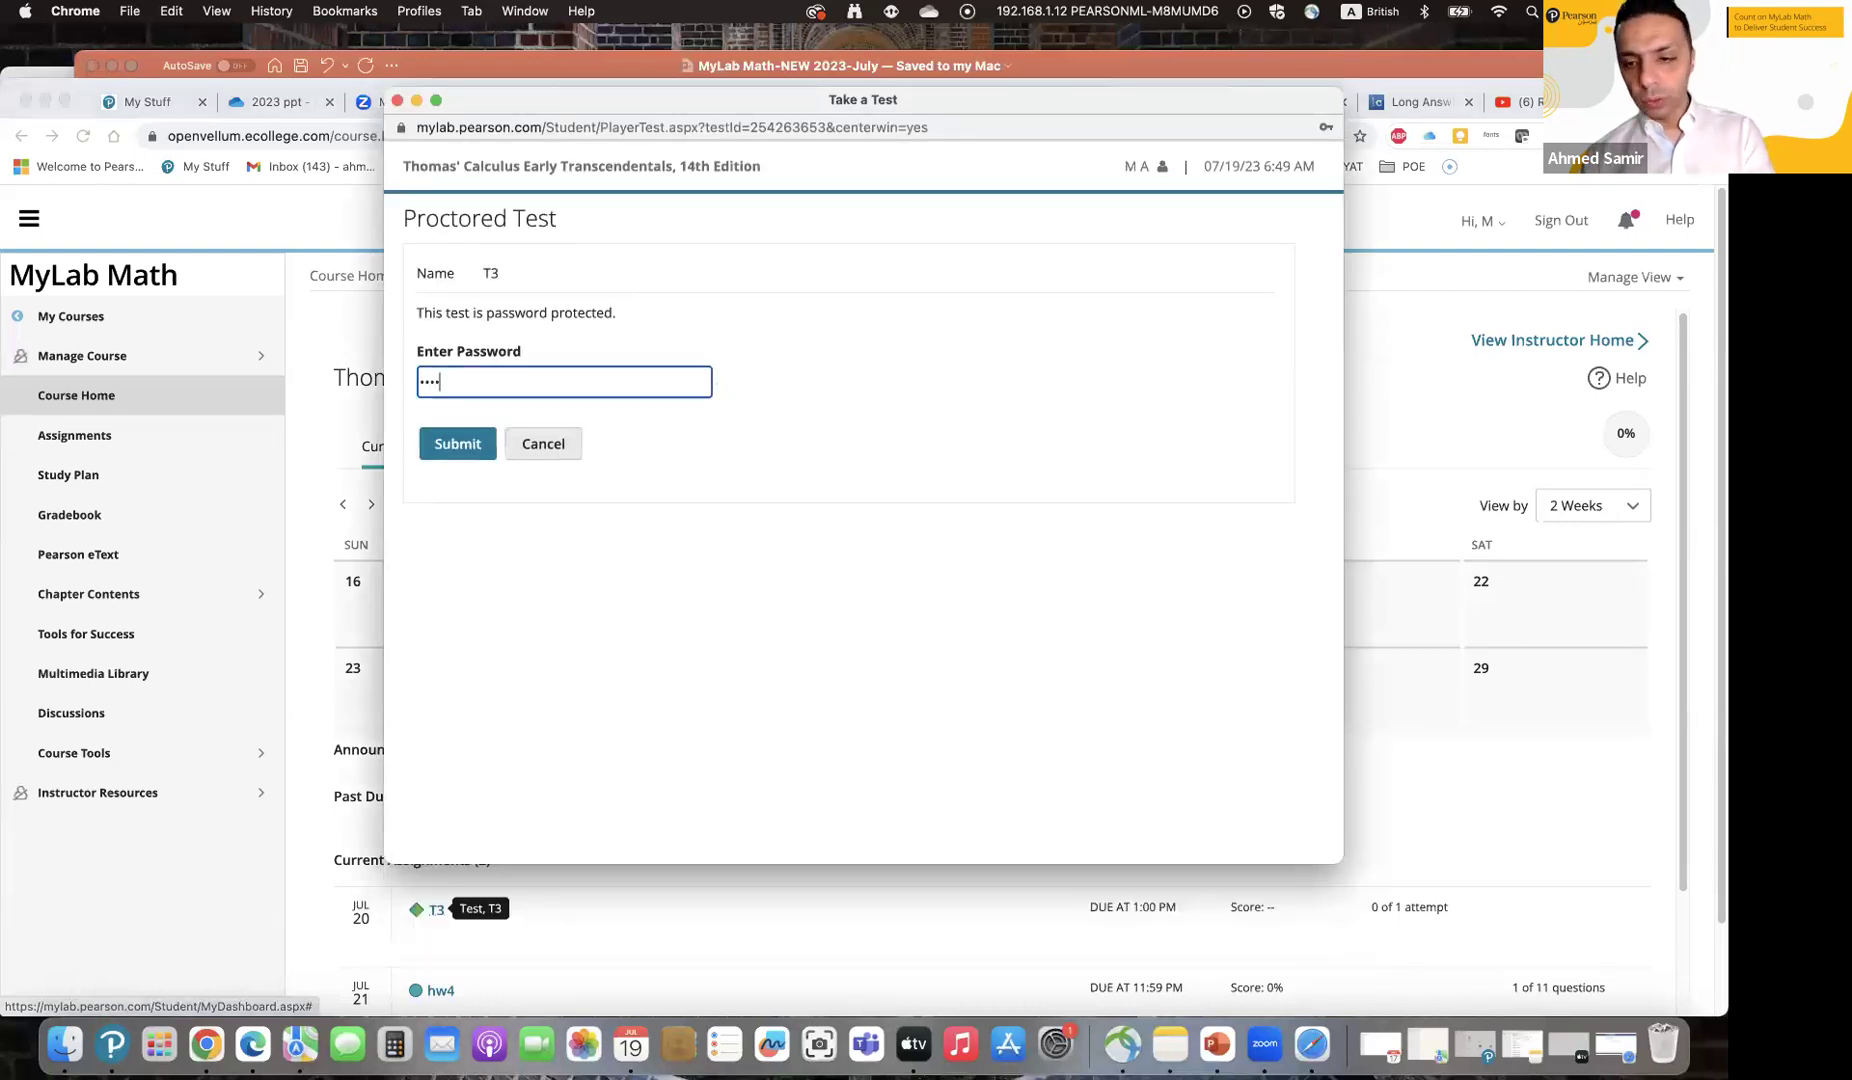
key(Return)
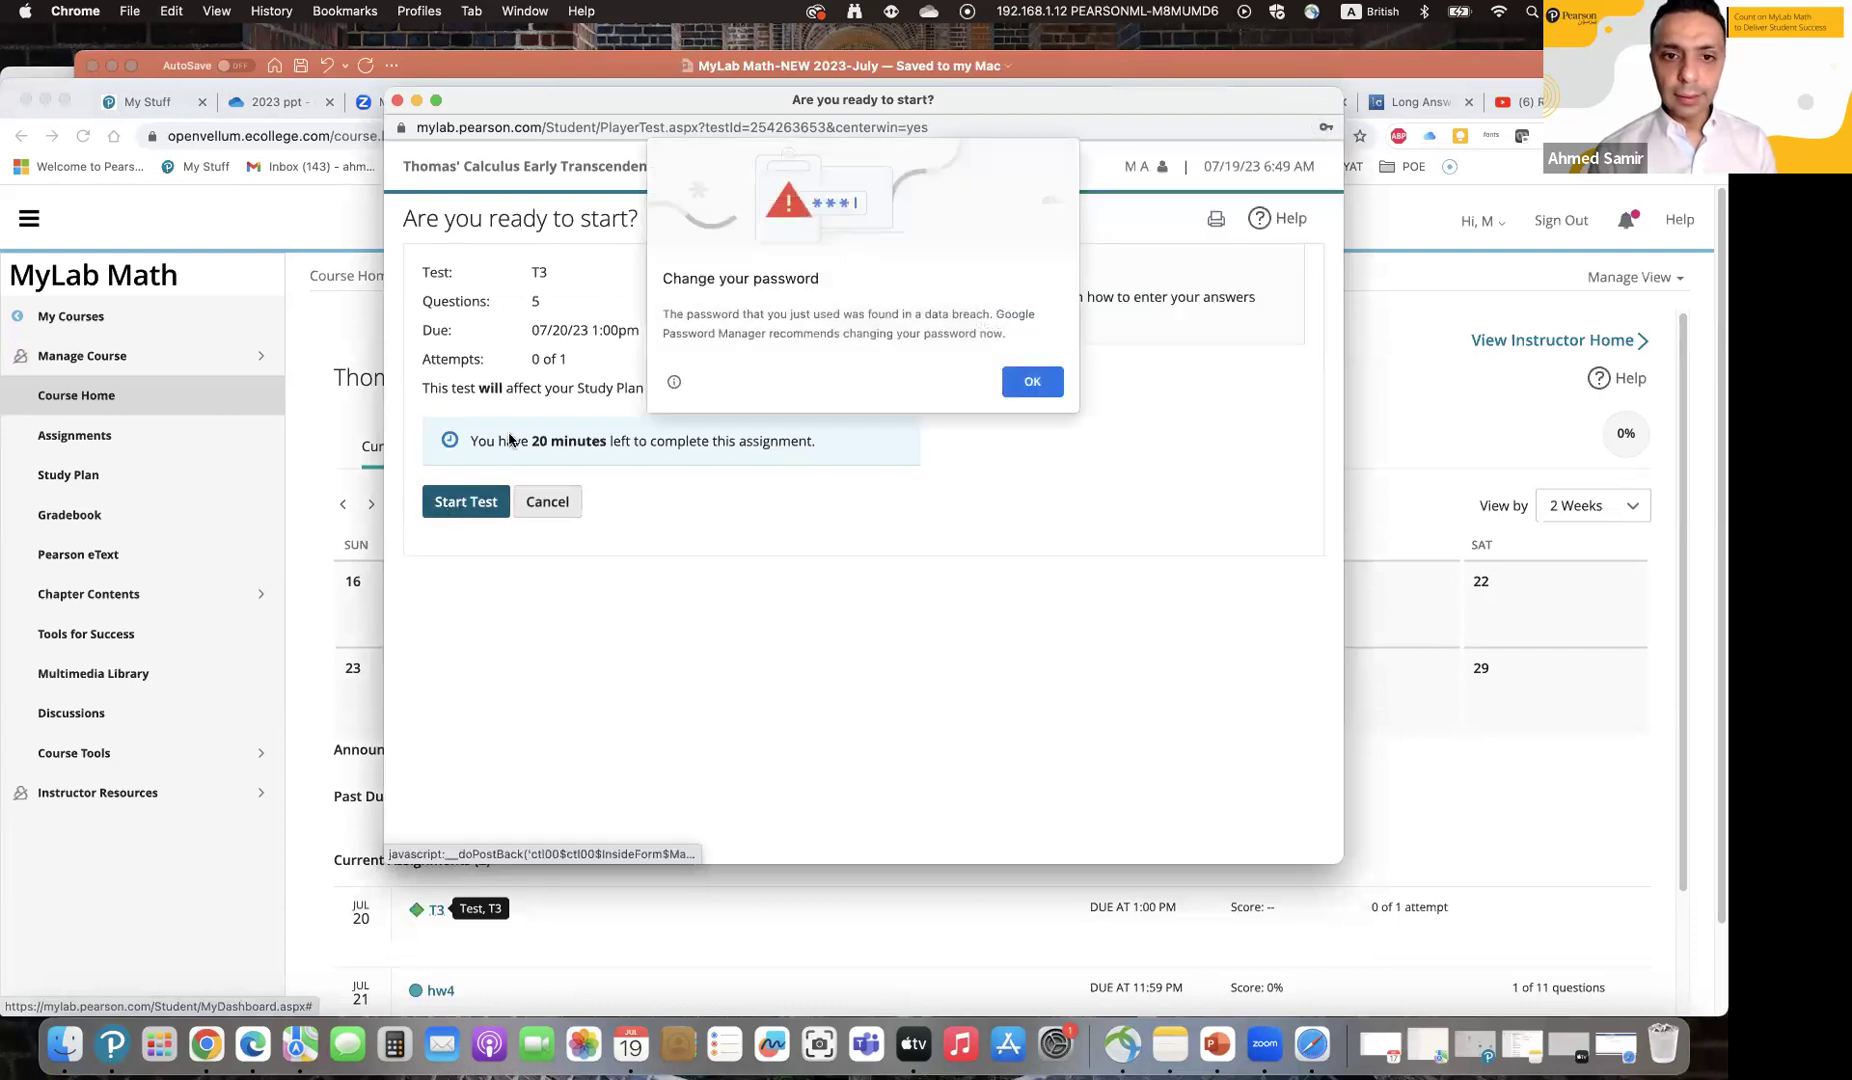
click(1030, 381)
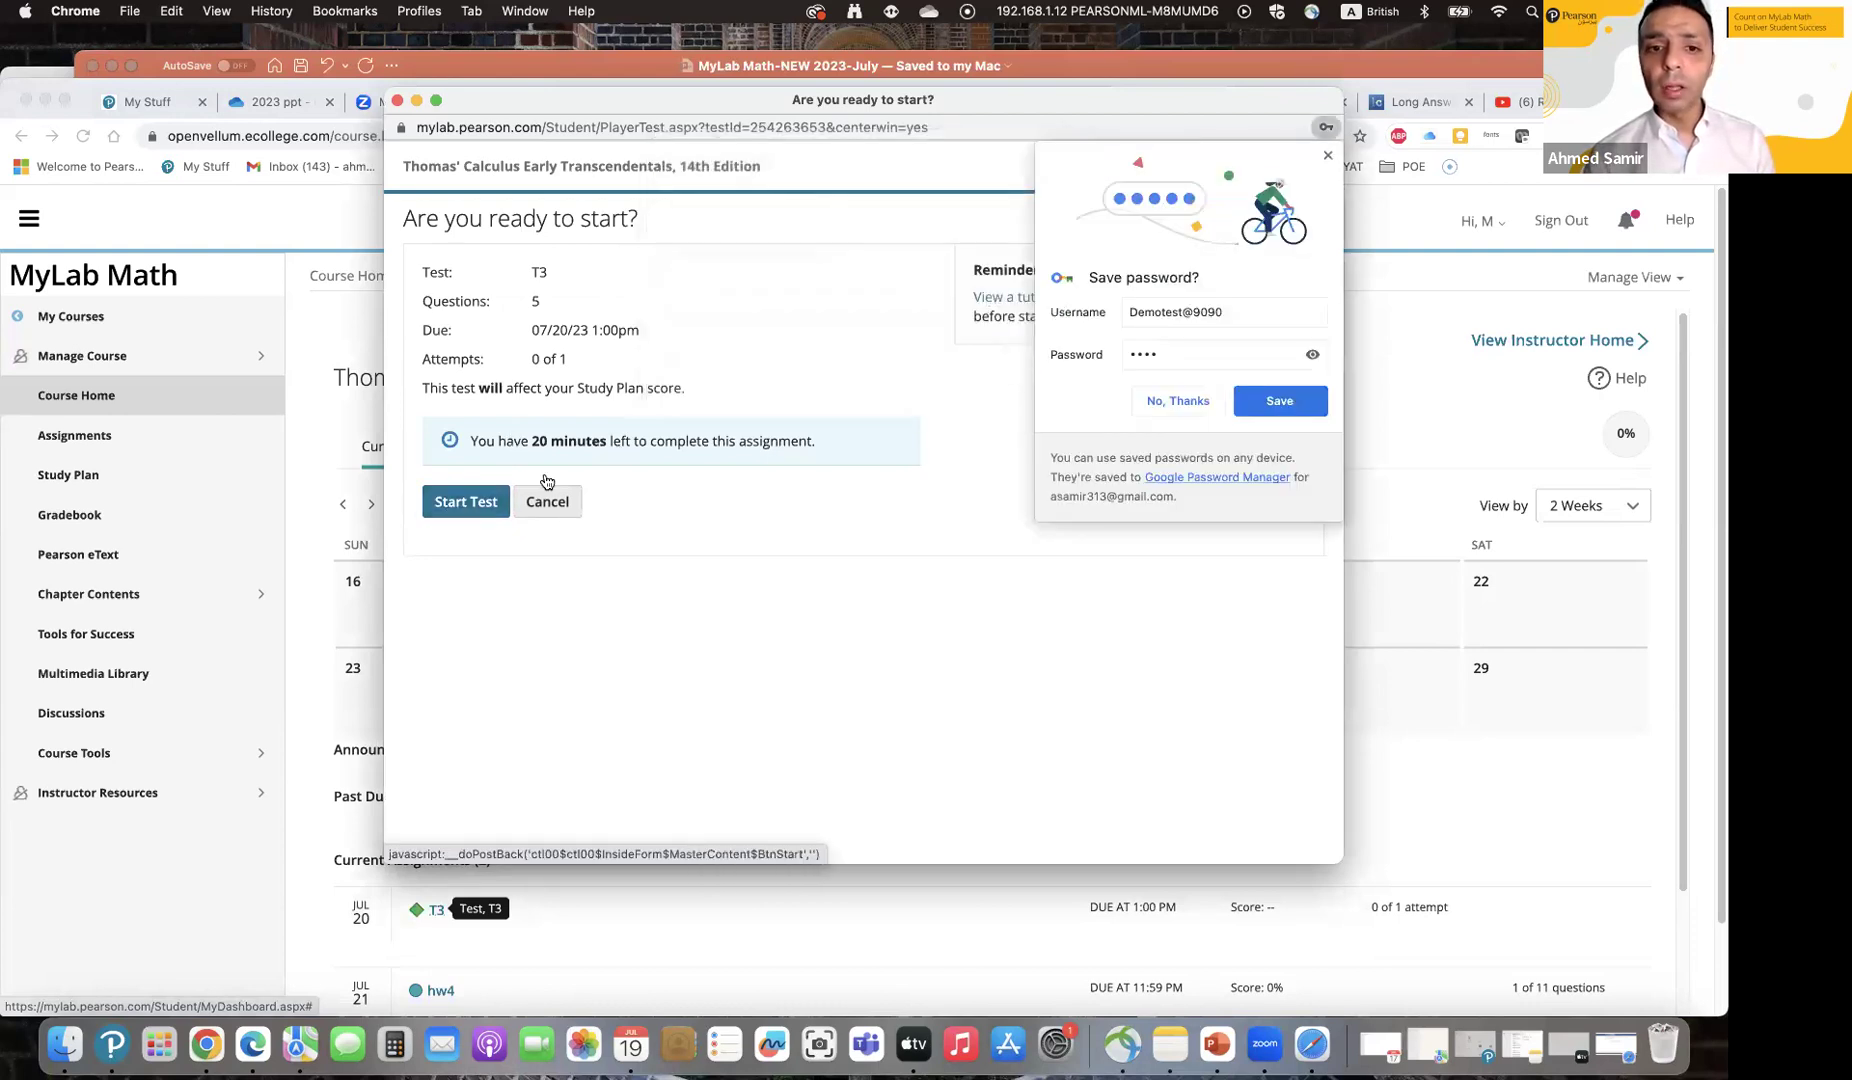
click(1328, 155)
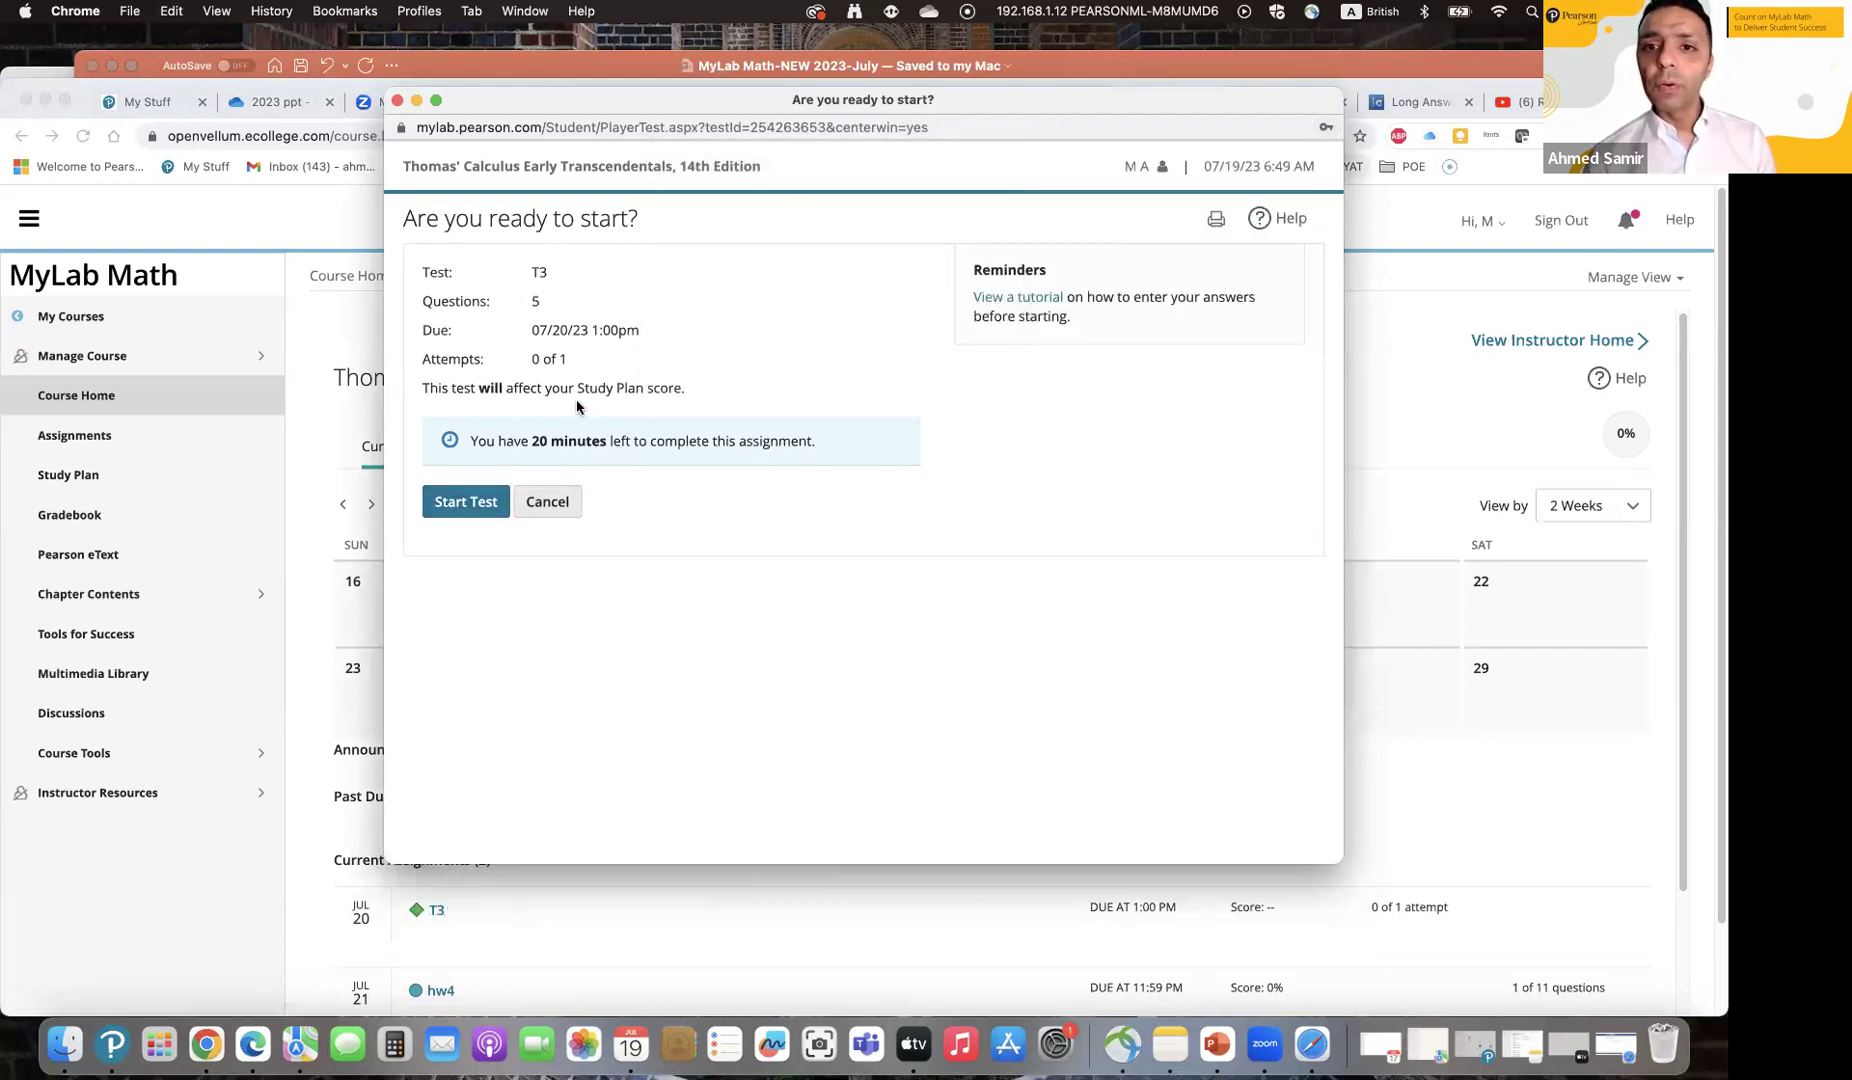
Step: Start test T3 and enlarge the graph of Question 1 in its own pop-up view
double_click(550, 300)
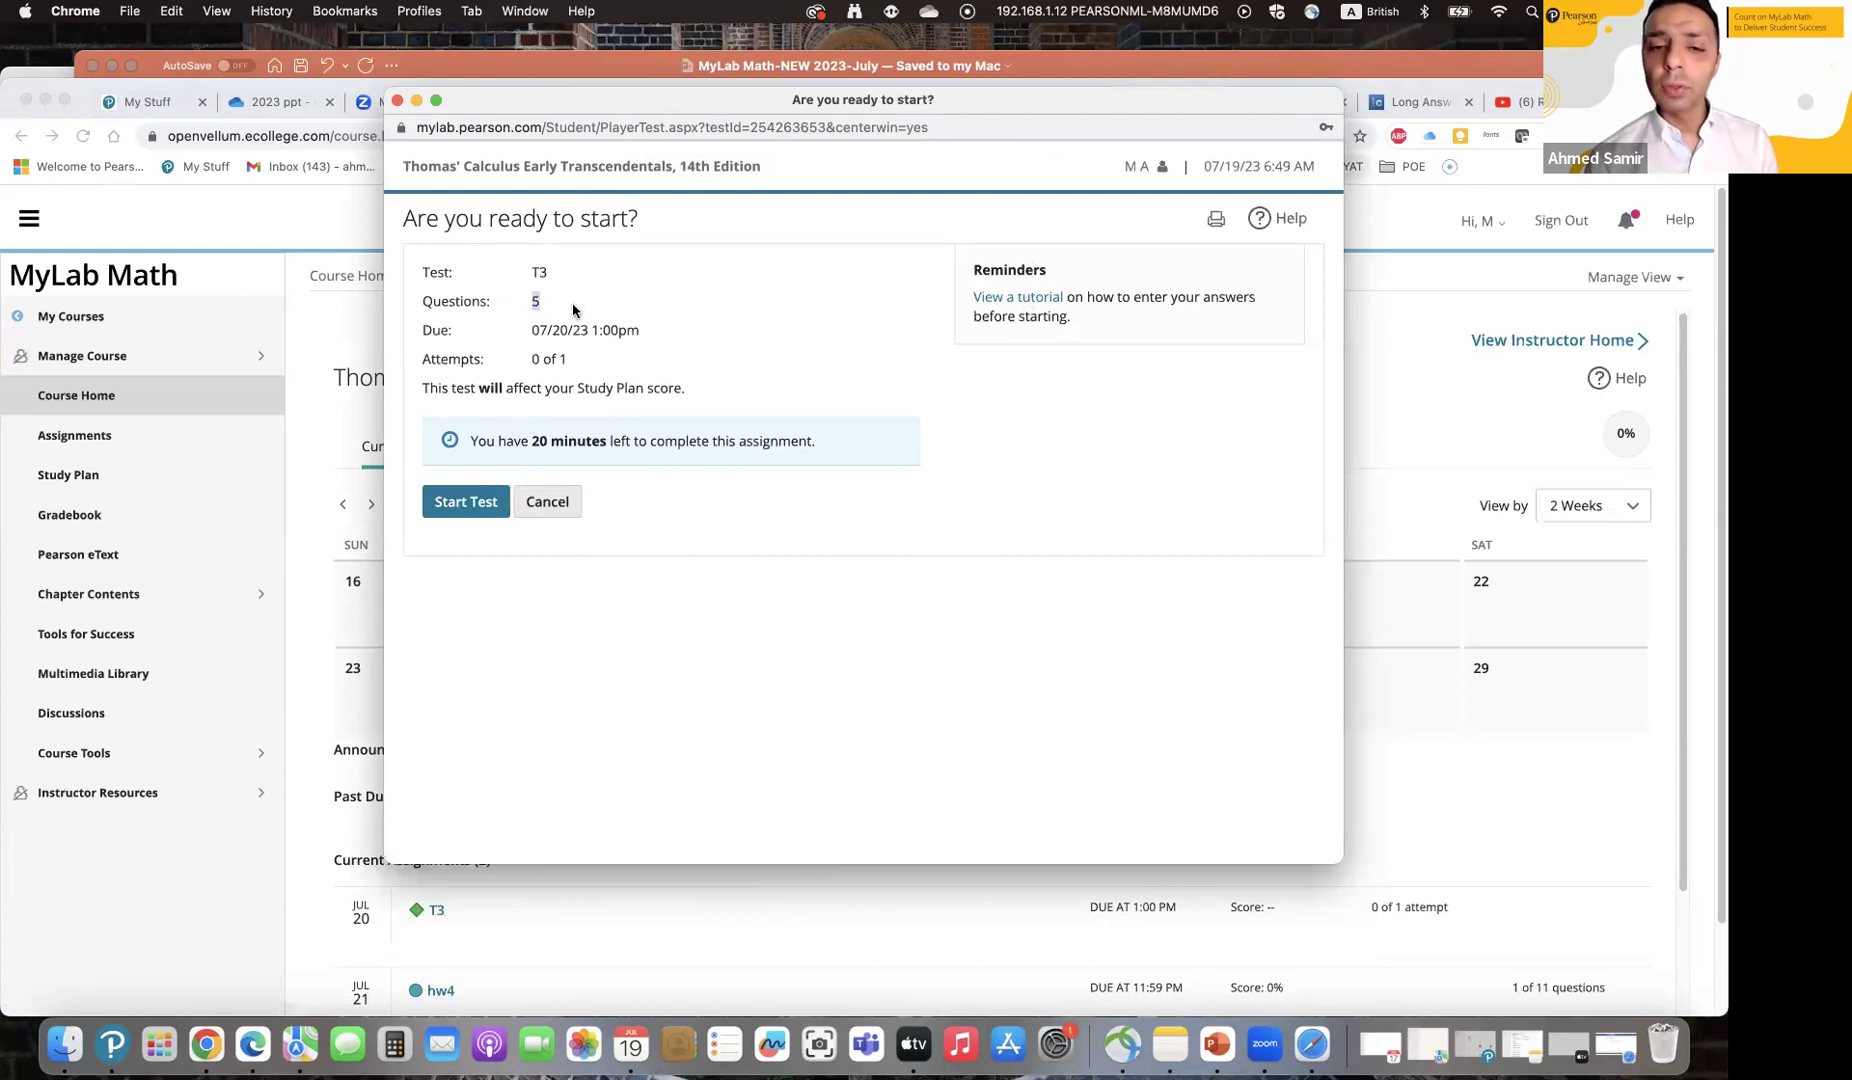
click(460, 502)
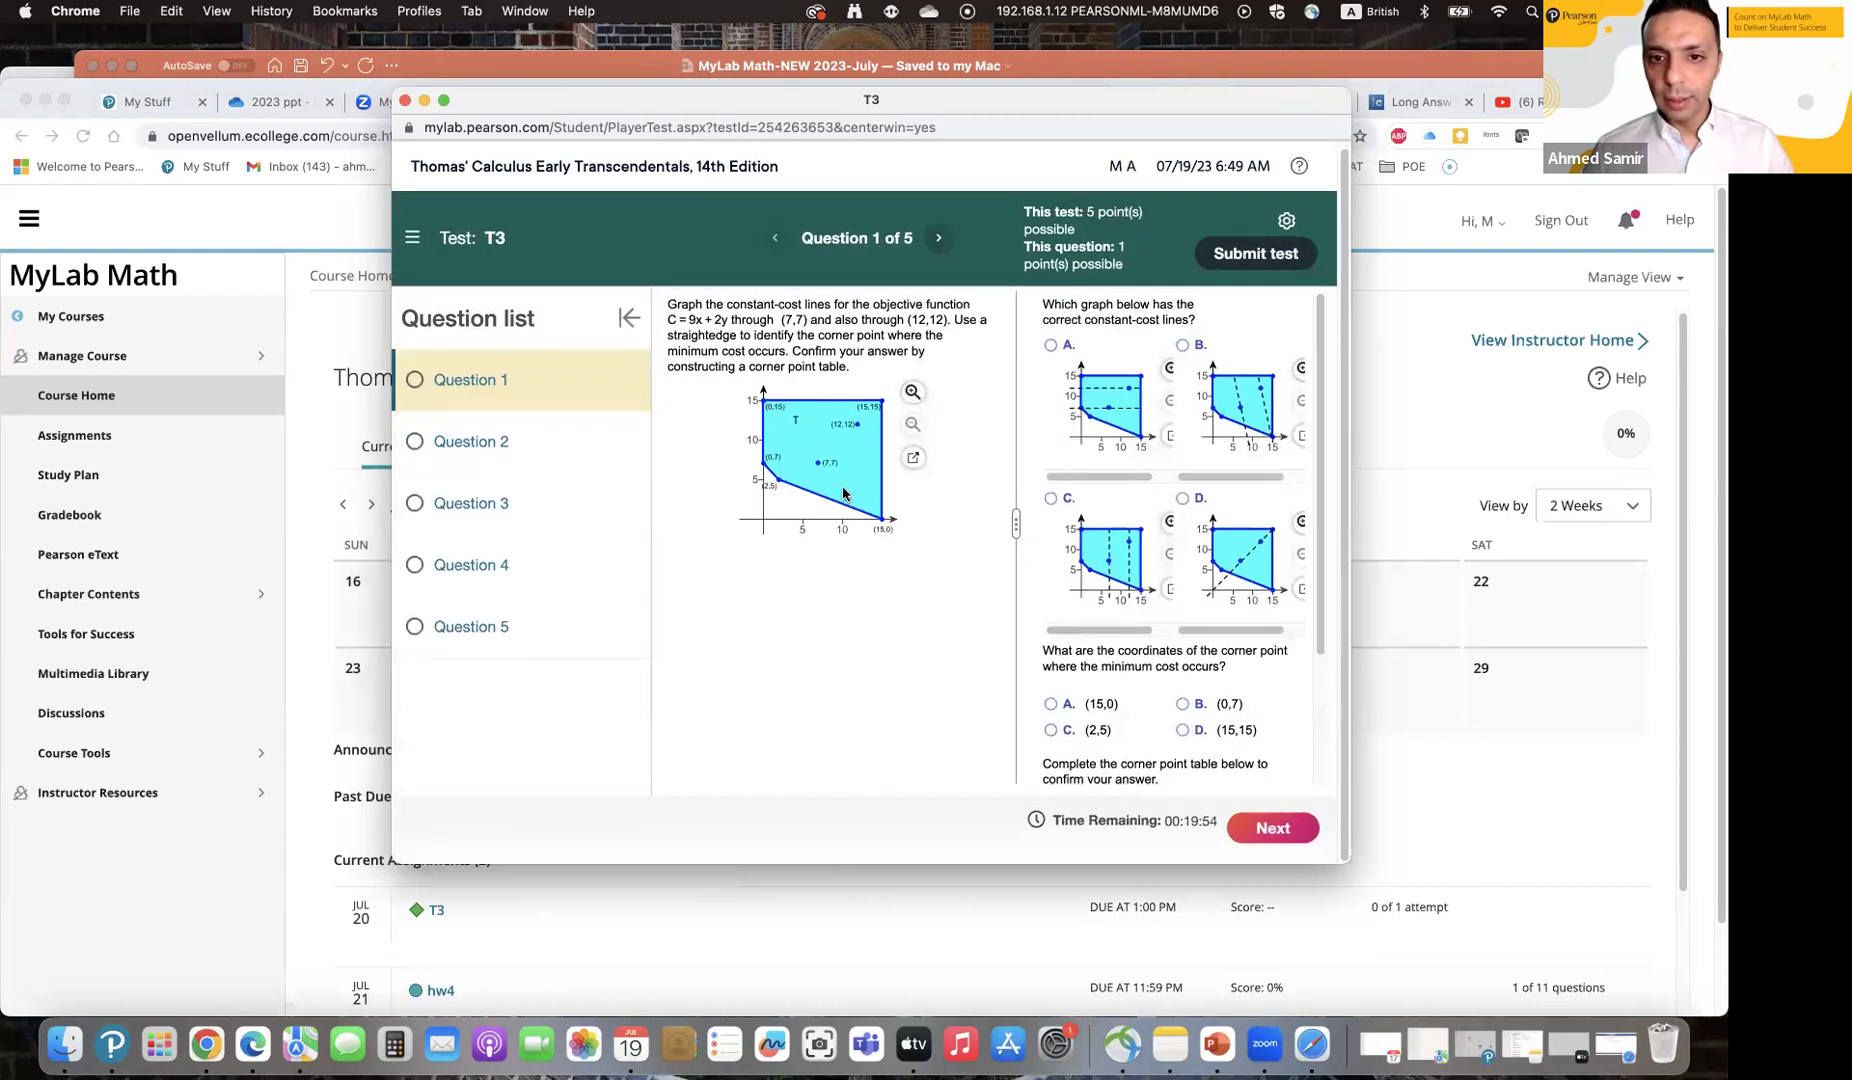
click(912, 391)
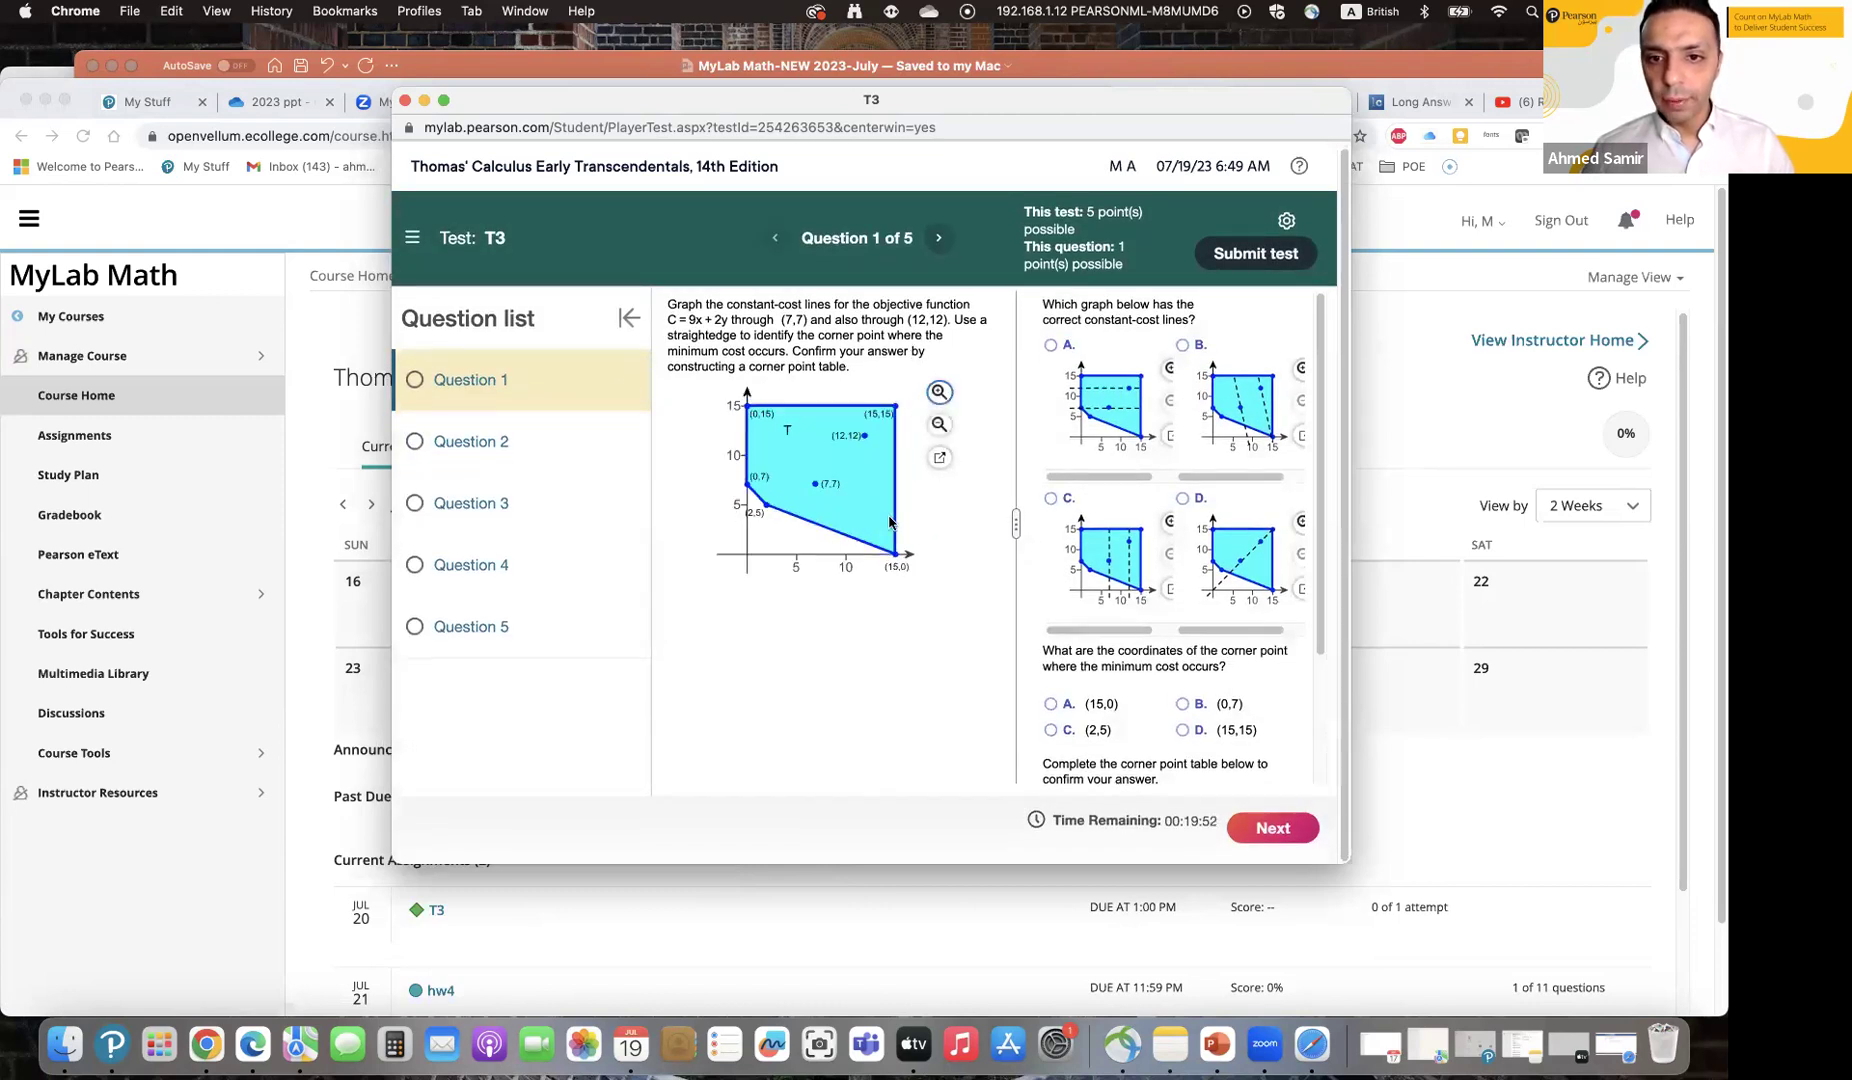
click(939, 458)
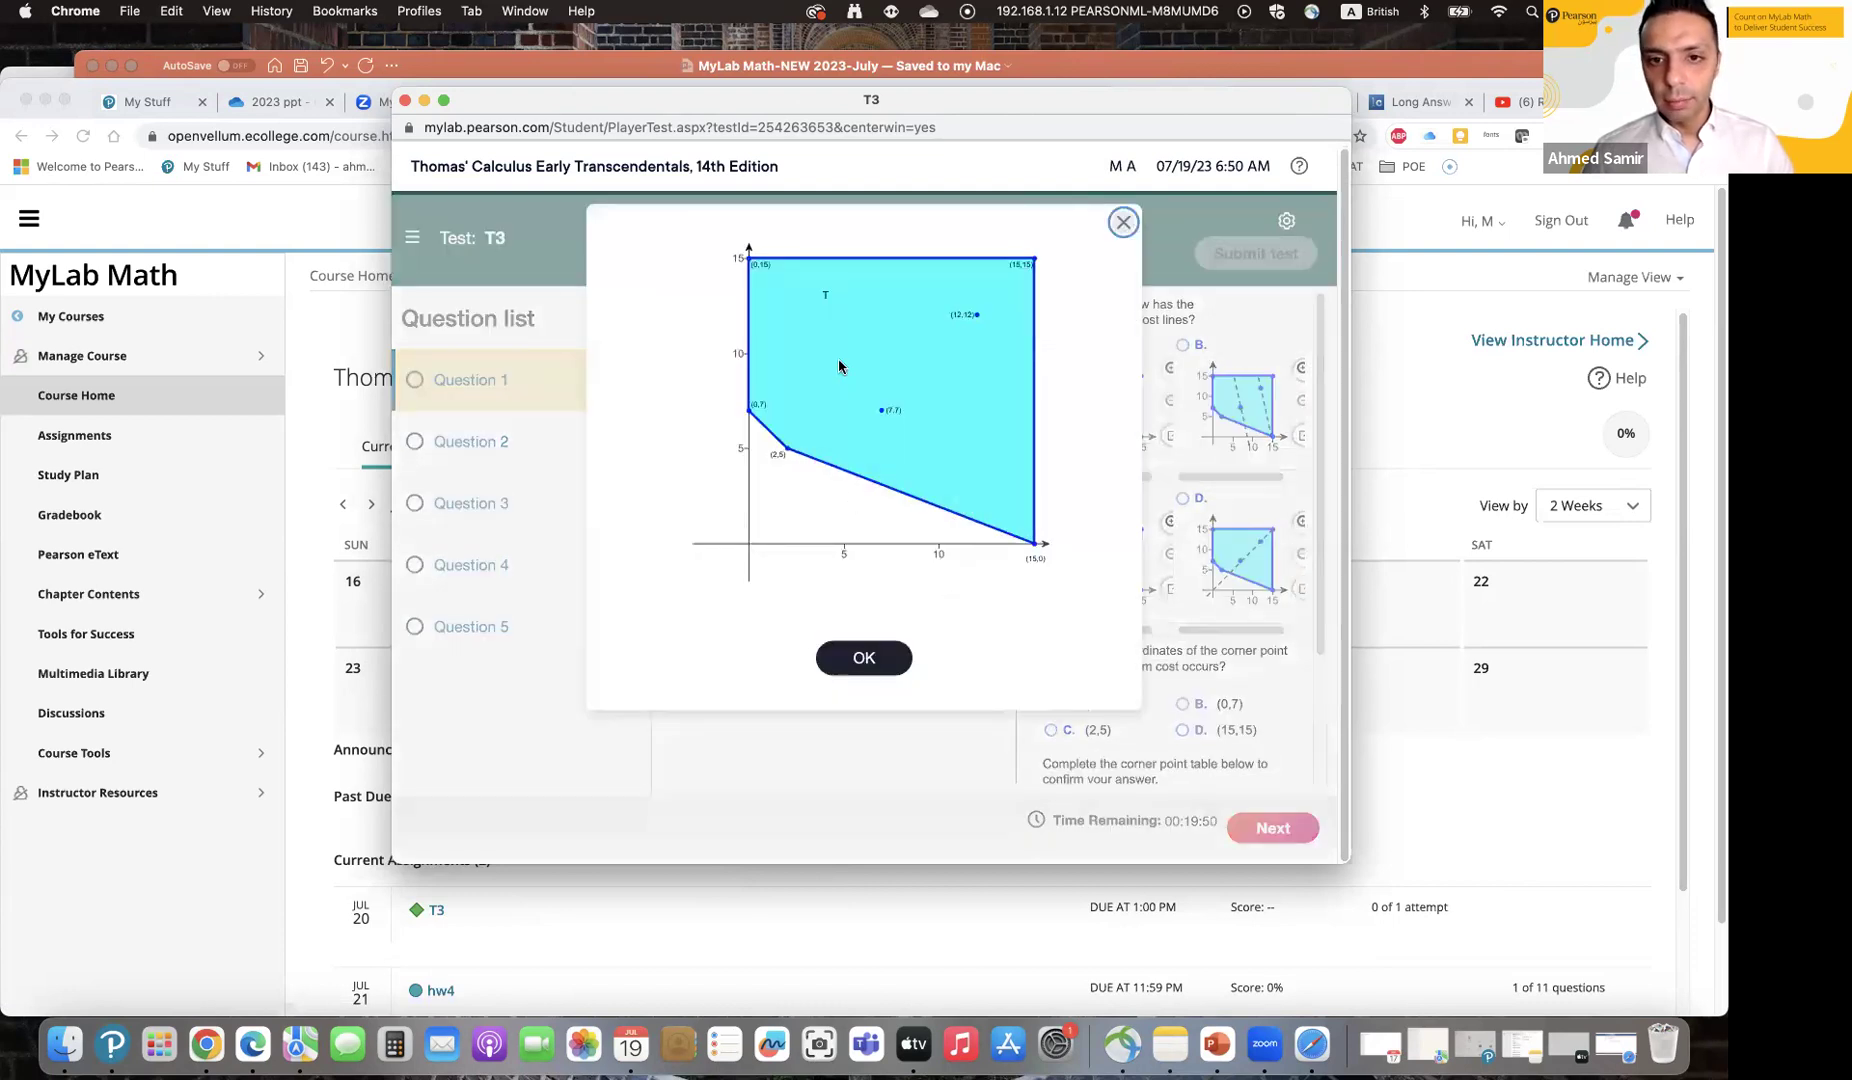
Step: Close the enlarged graph and choose option A for both multiple-choice parts of Question 1
click(860, 657)
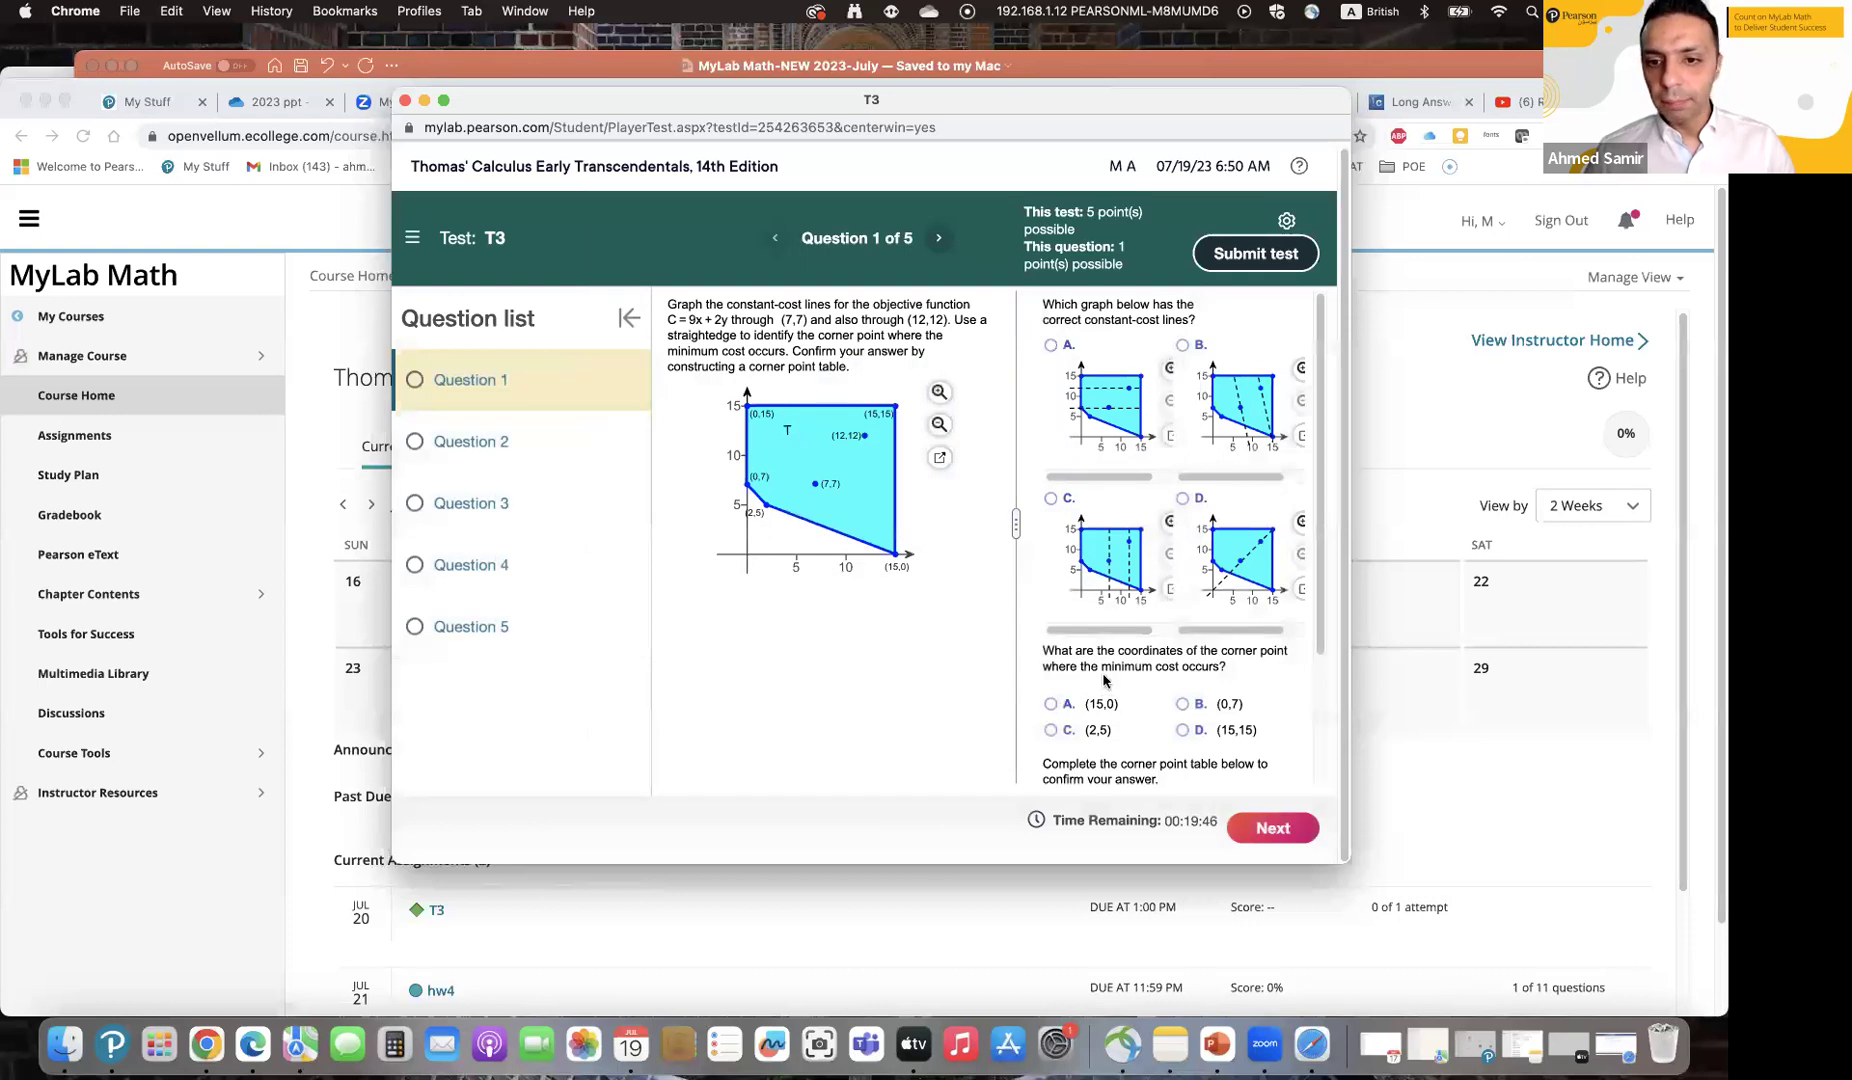
click(1050, 345)
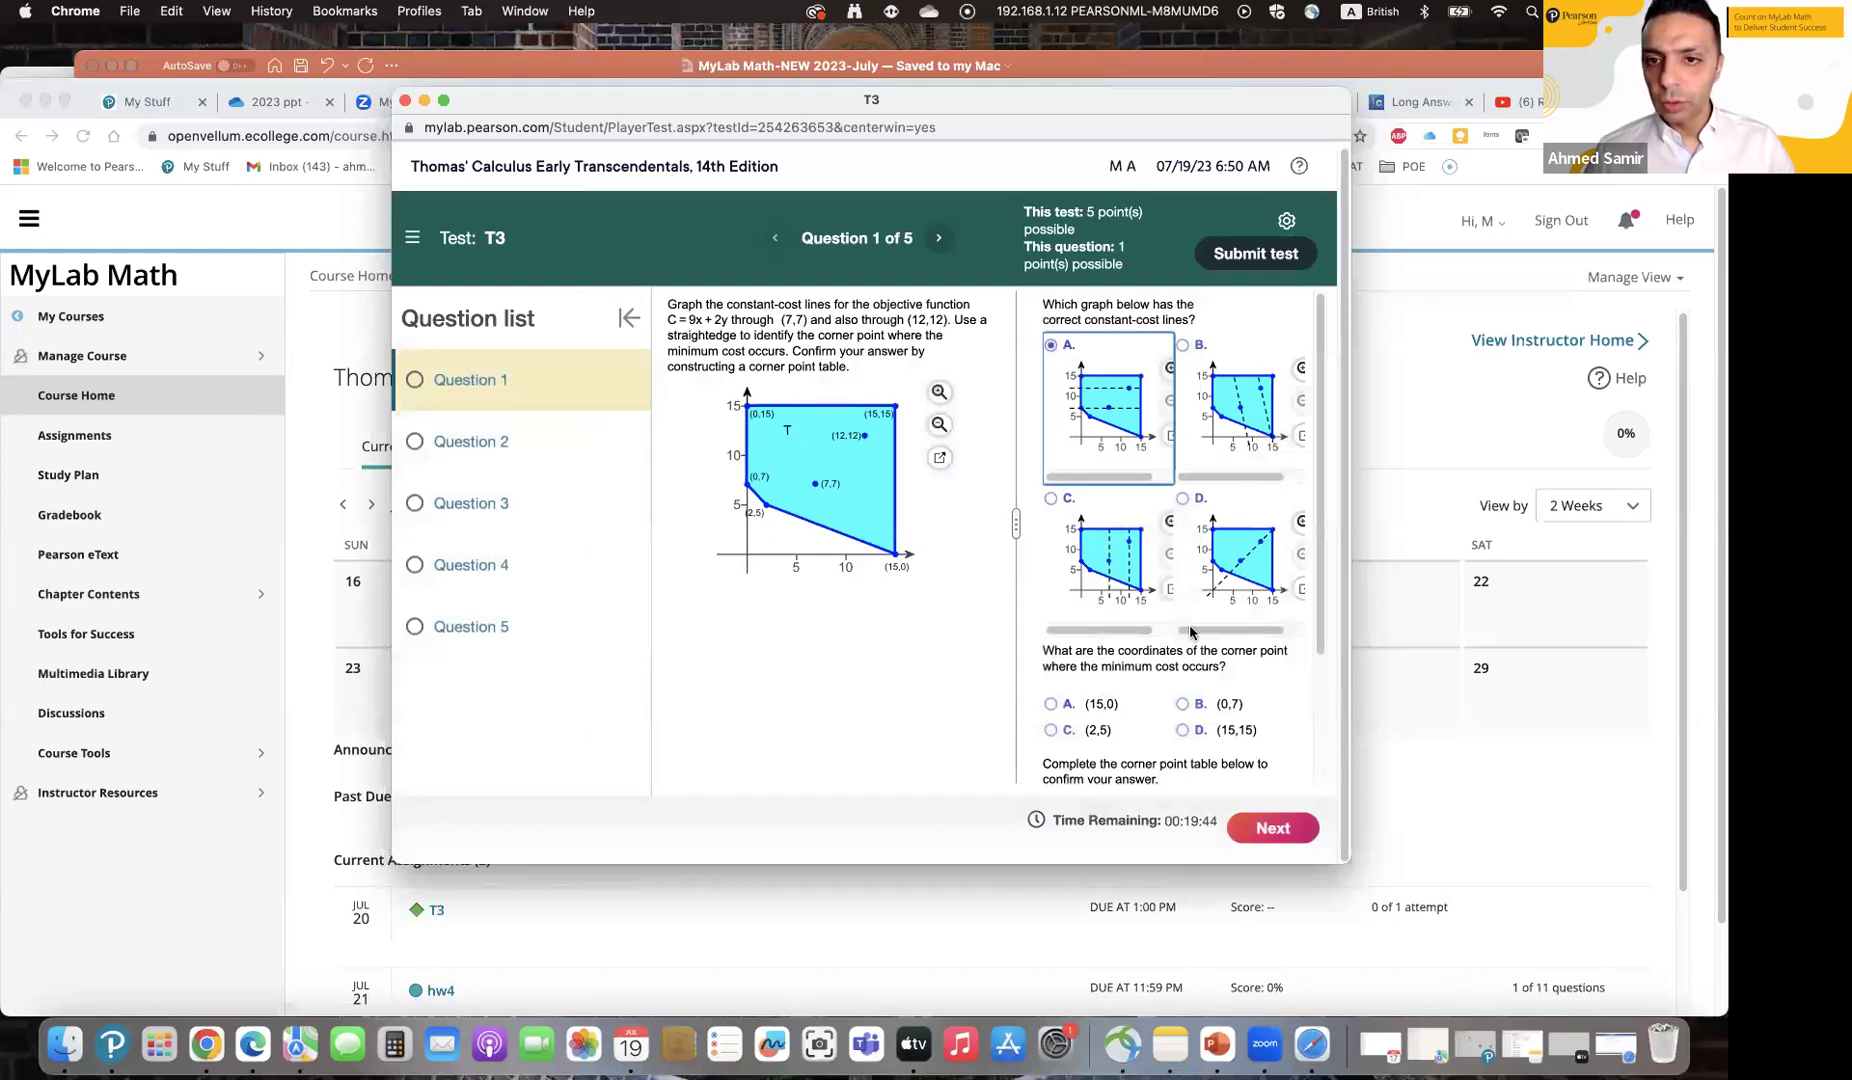
click(1050, 705)
Step: Enter 8 as the cost for corner points (0,15) and (15,15), and continue to Question 2 with the table incomplete
scroll(1050, 710, down, 4)
click(1243, 677)
scroll(1248, 711, down, 1)
text(8)
click(1243, 664)
text(8)
click(1243, 686)
scroll(1230, 700, down, 1)
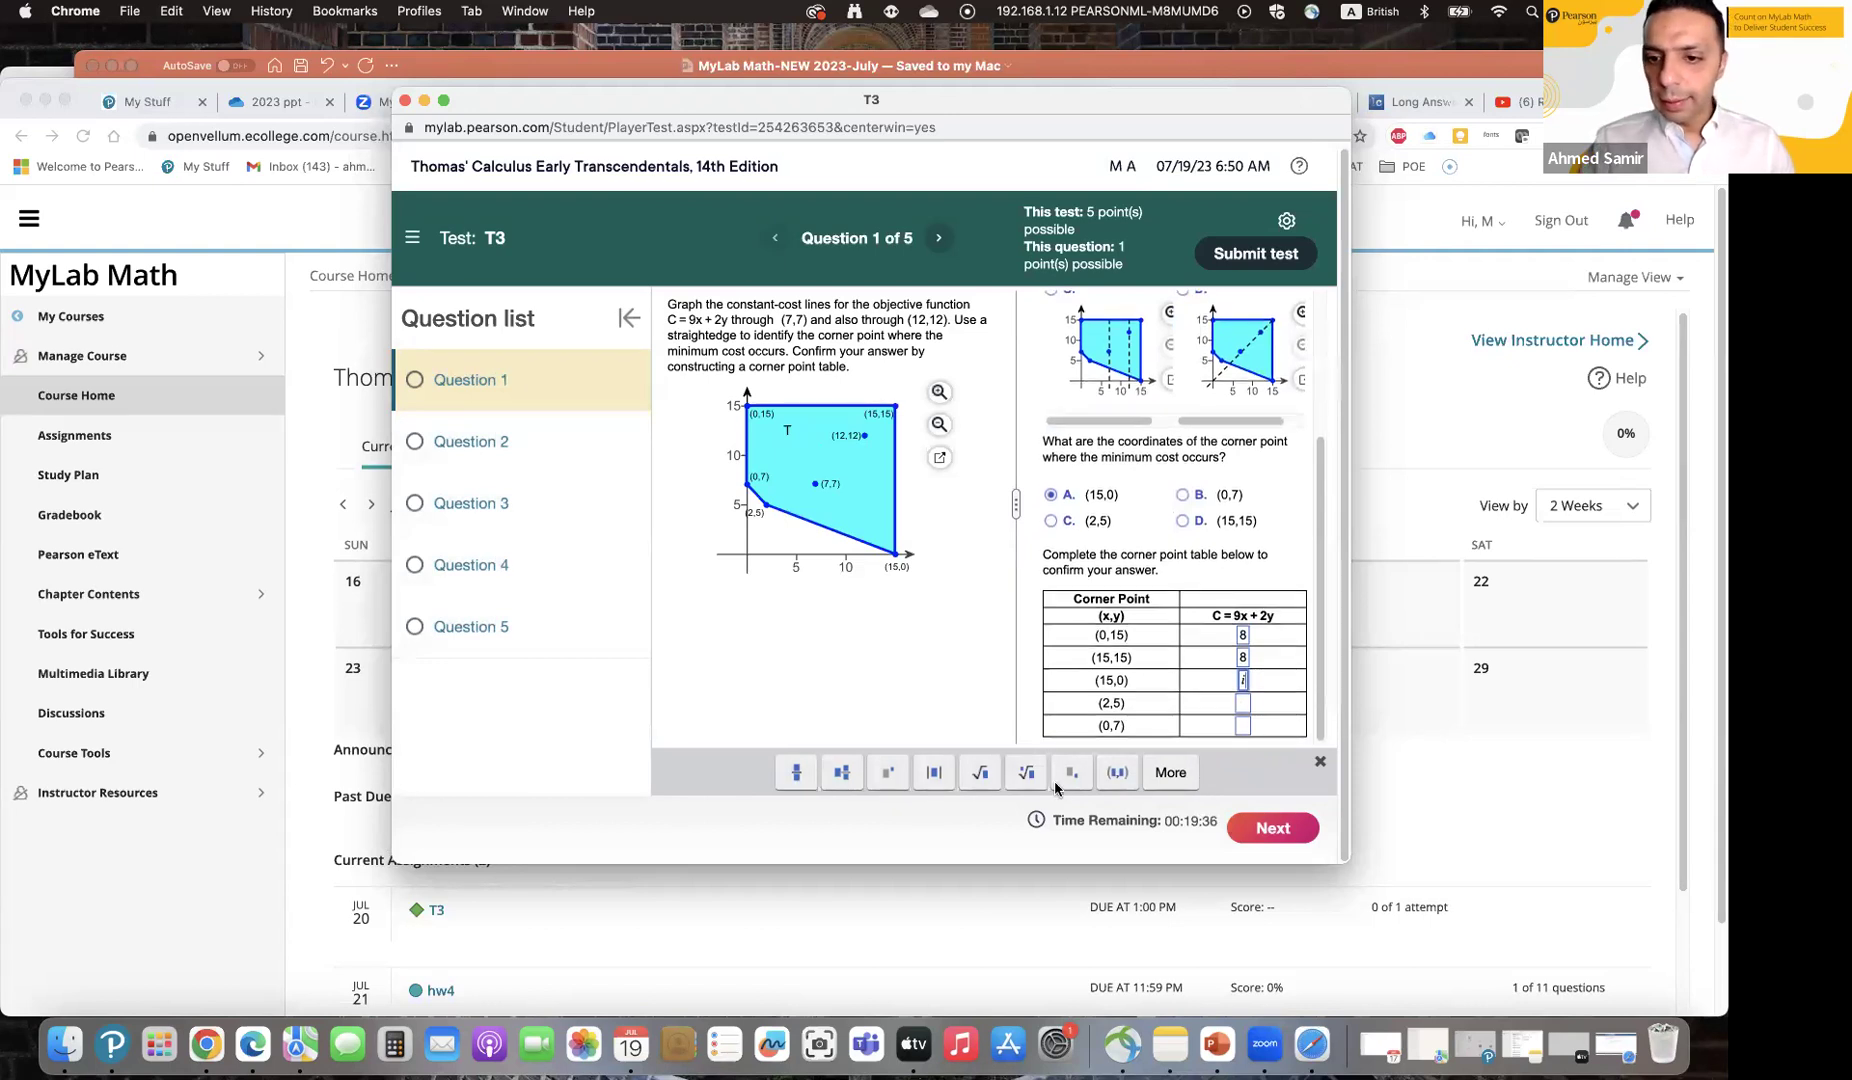
click(1272, 828)
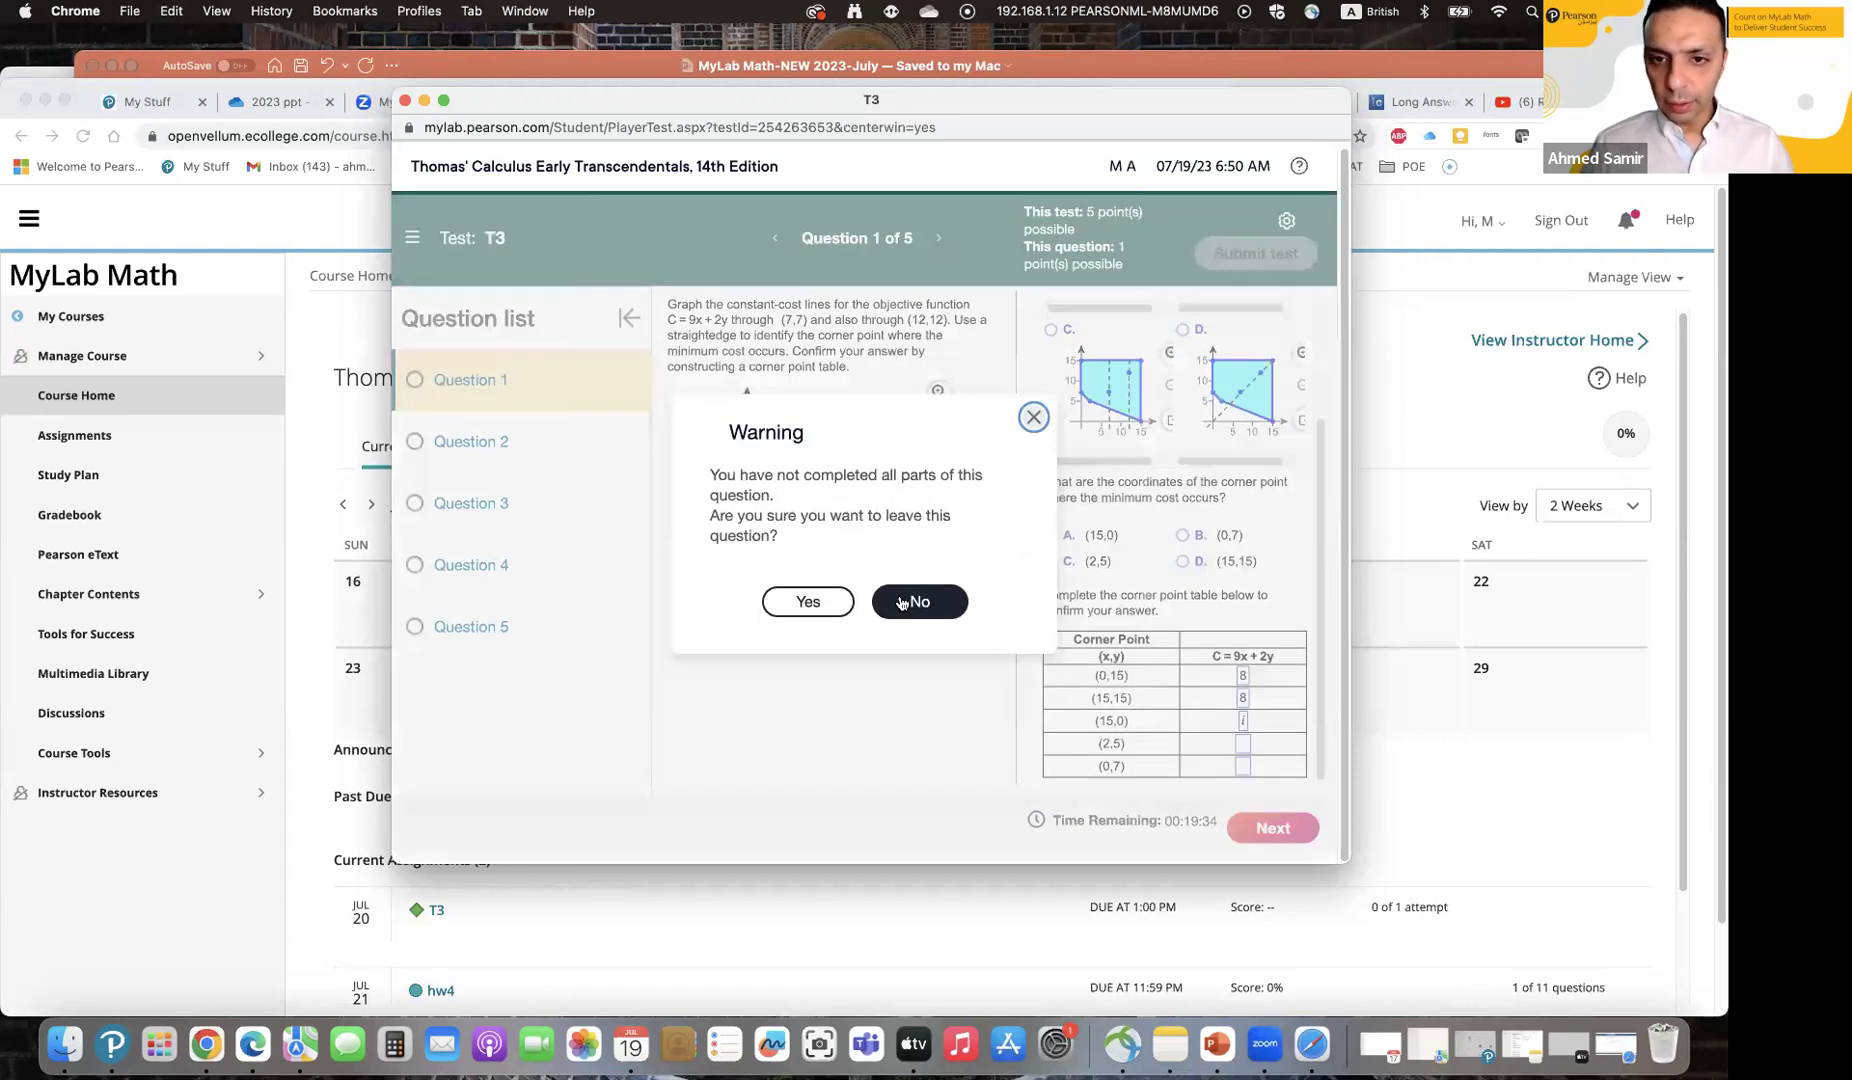
click(808, 601)
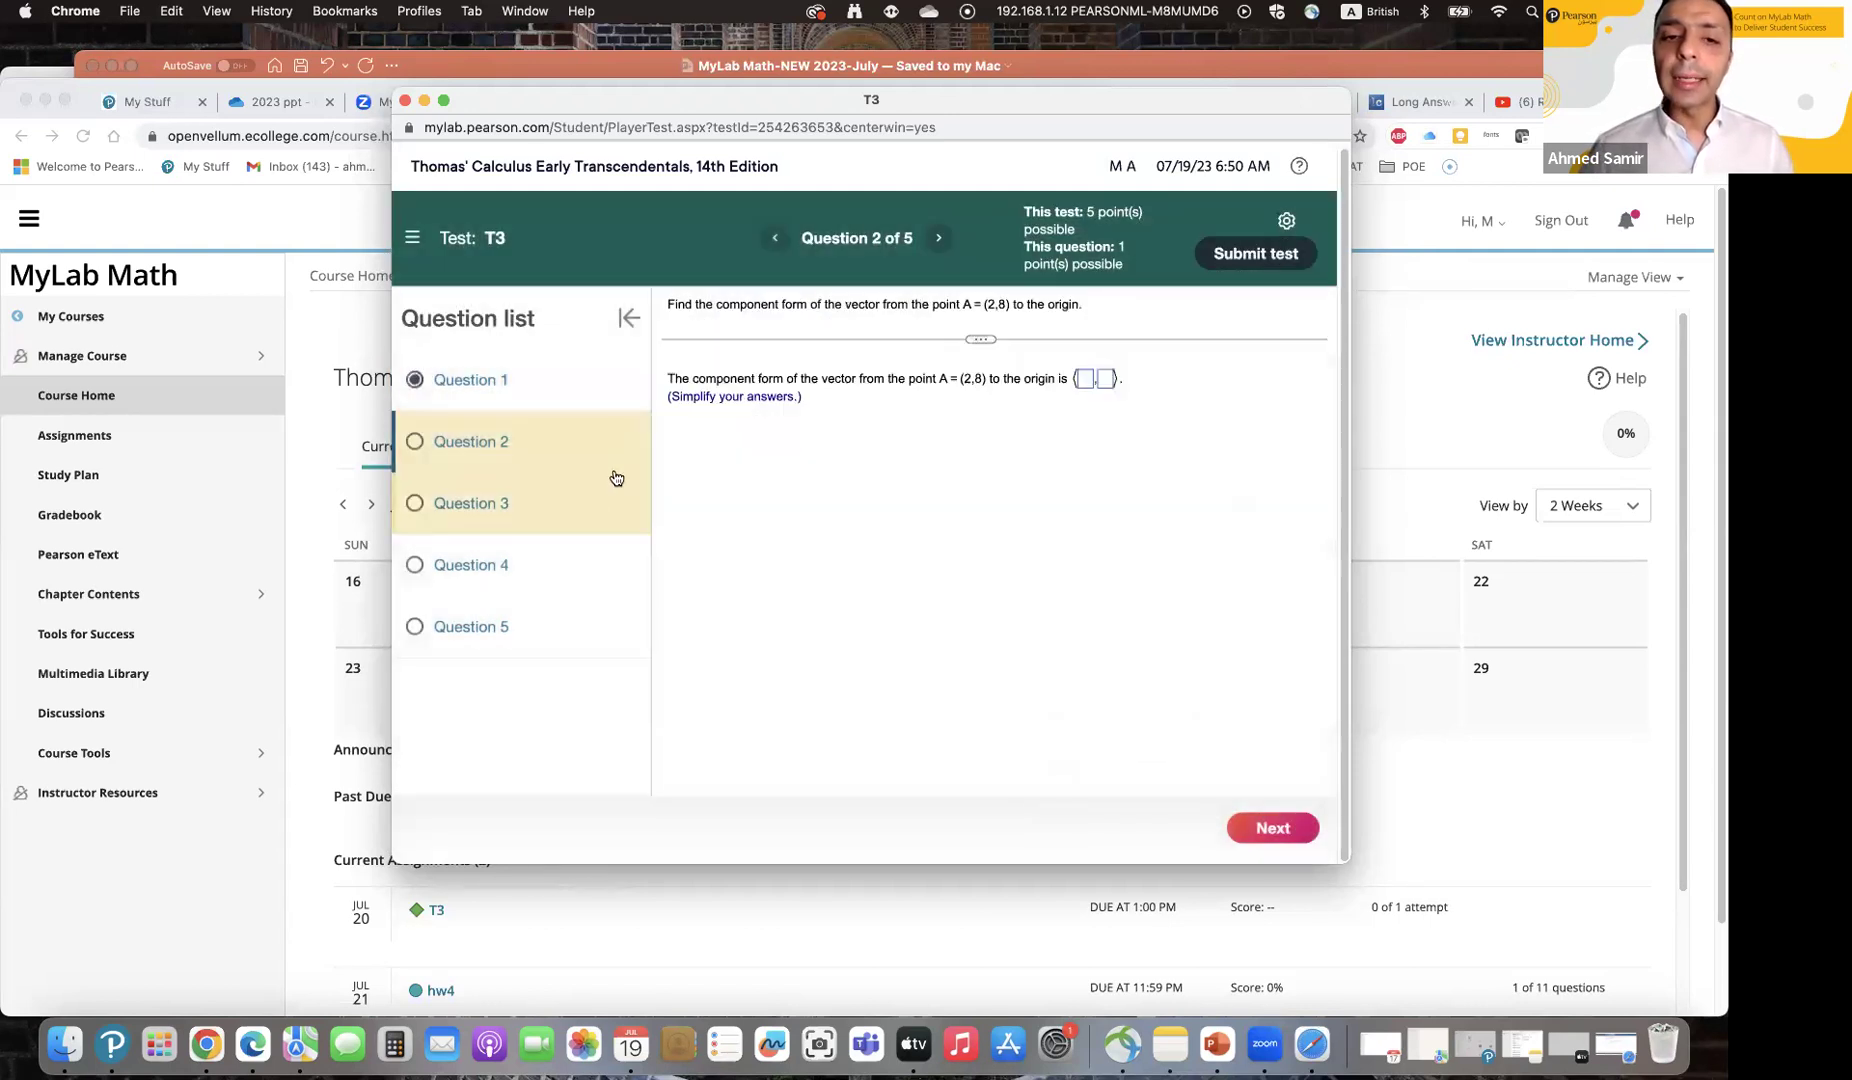
Step: Answer Question 2 with the components 25√6 and ∅Δ using the math symbols, and continue to Question 3
click(1083, 378)
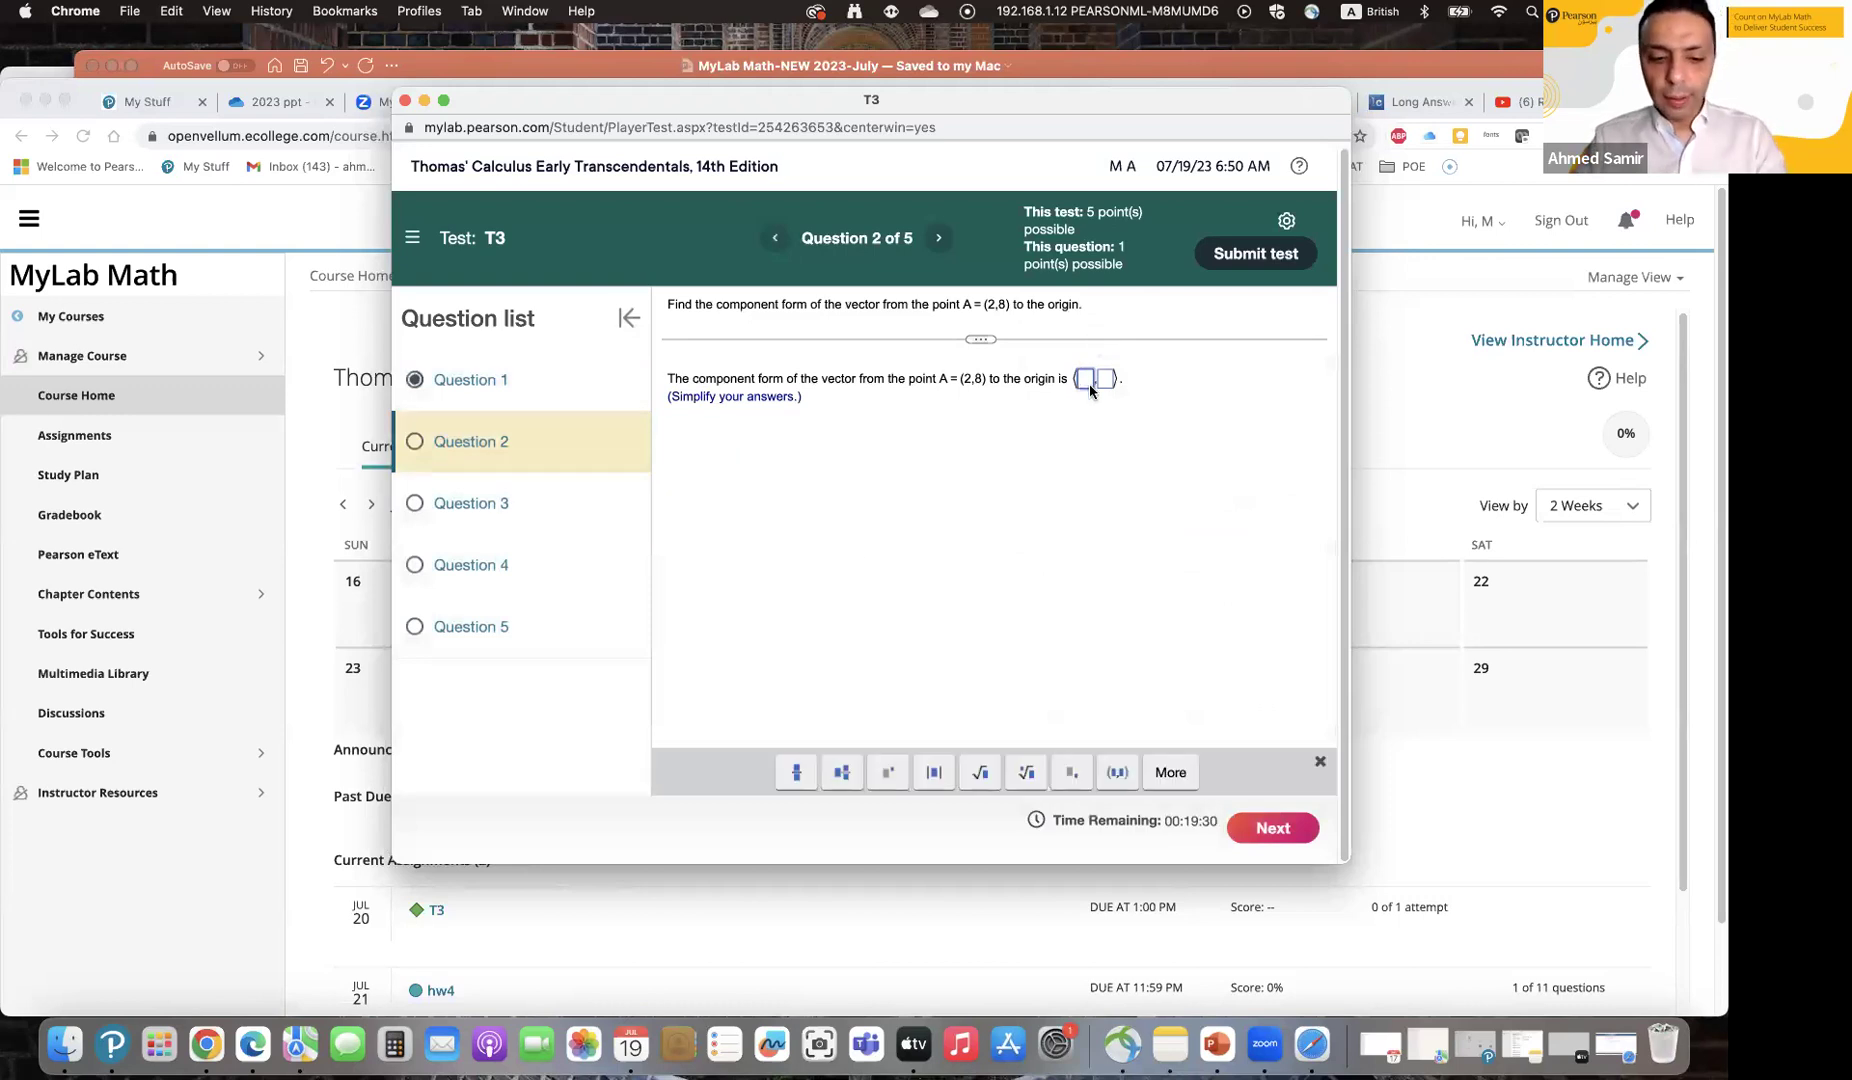
text(25)
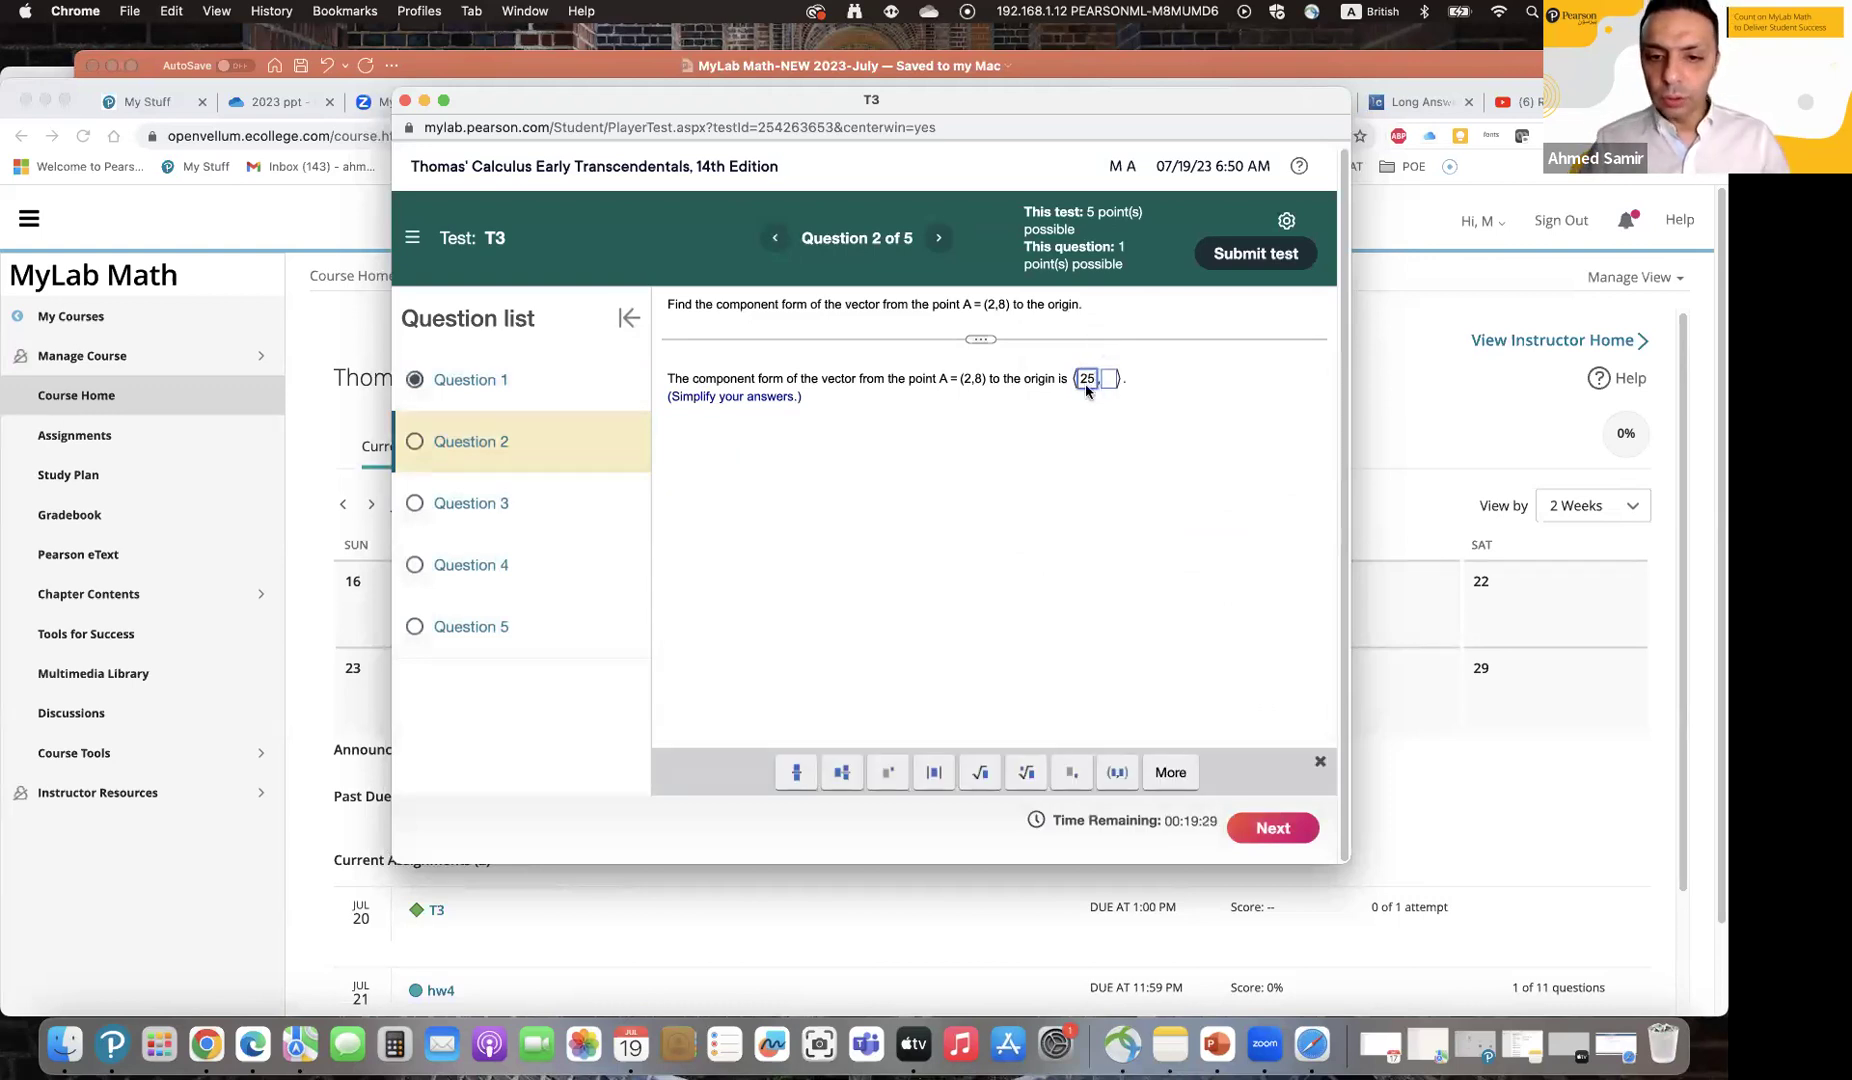
click(1169, 771)
click(1012, 643)
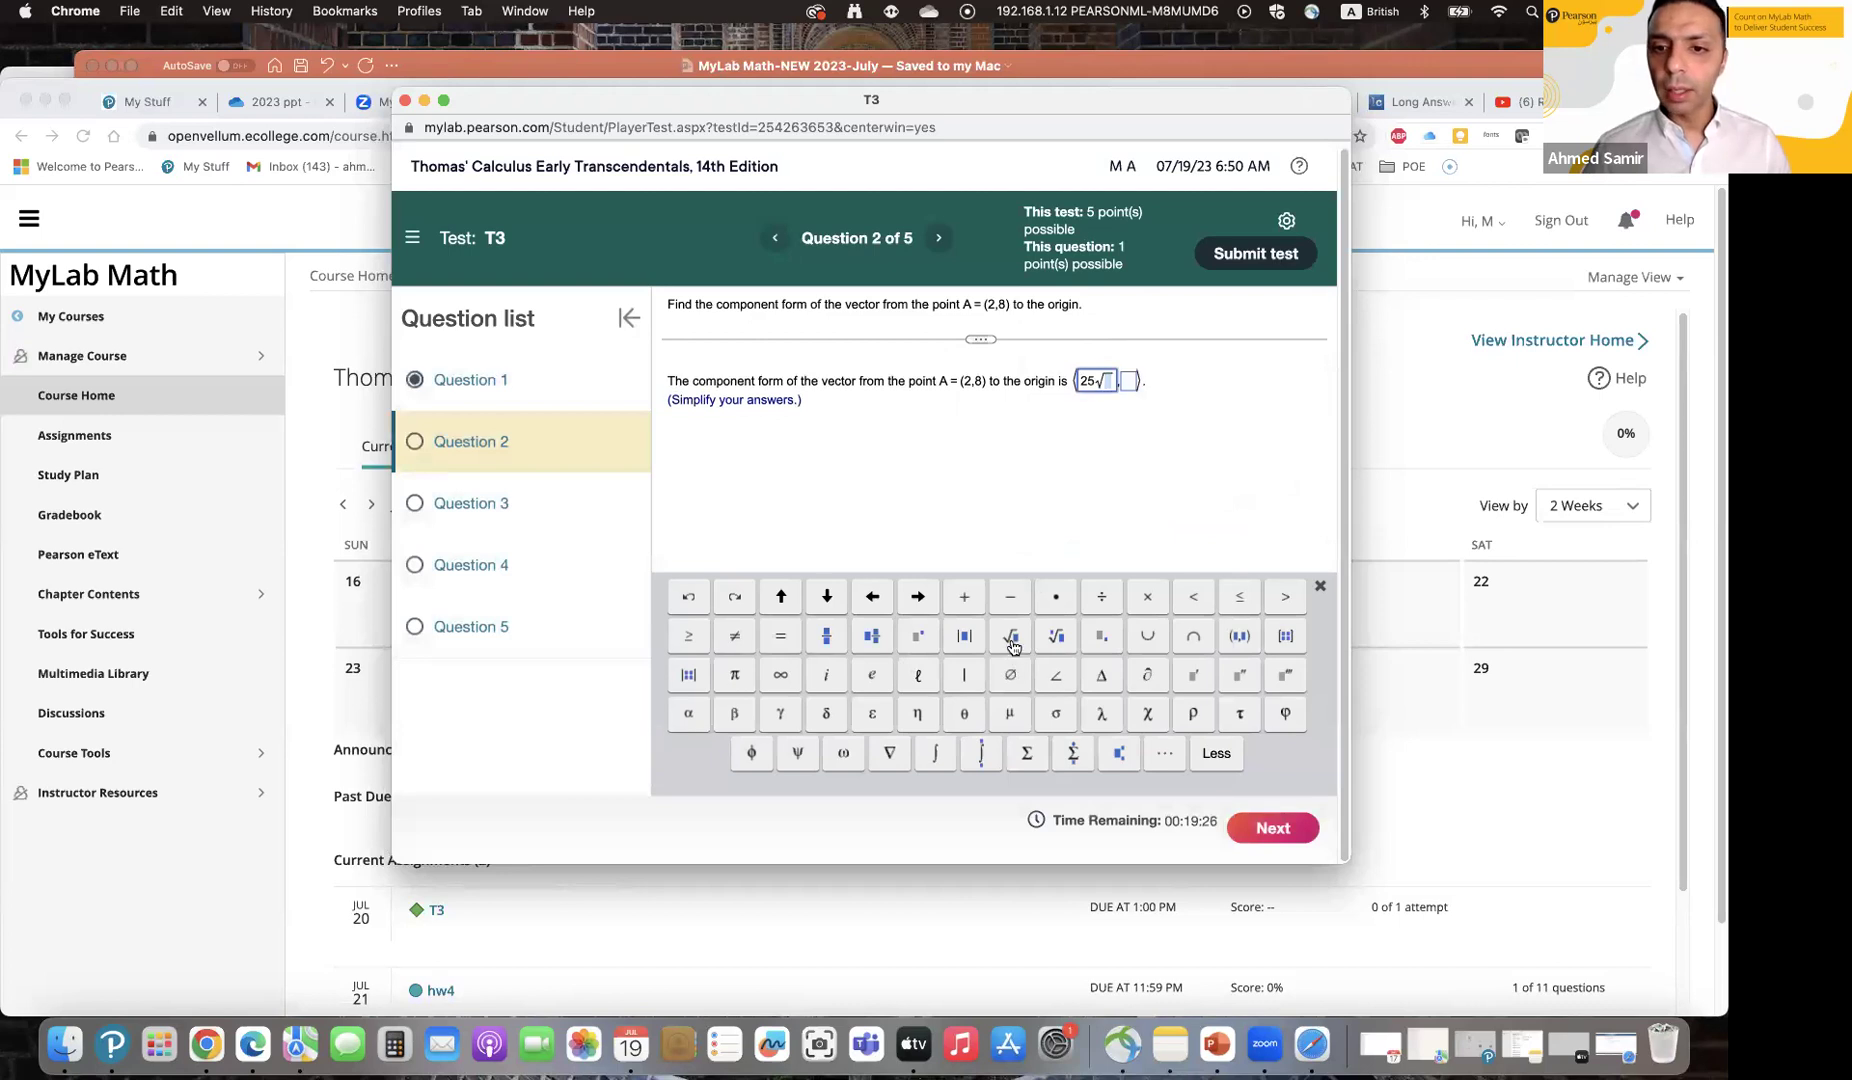
click(1129, 383)
click(1012, 675)
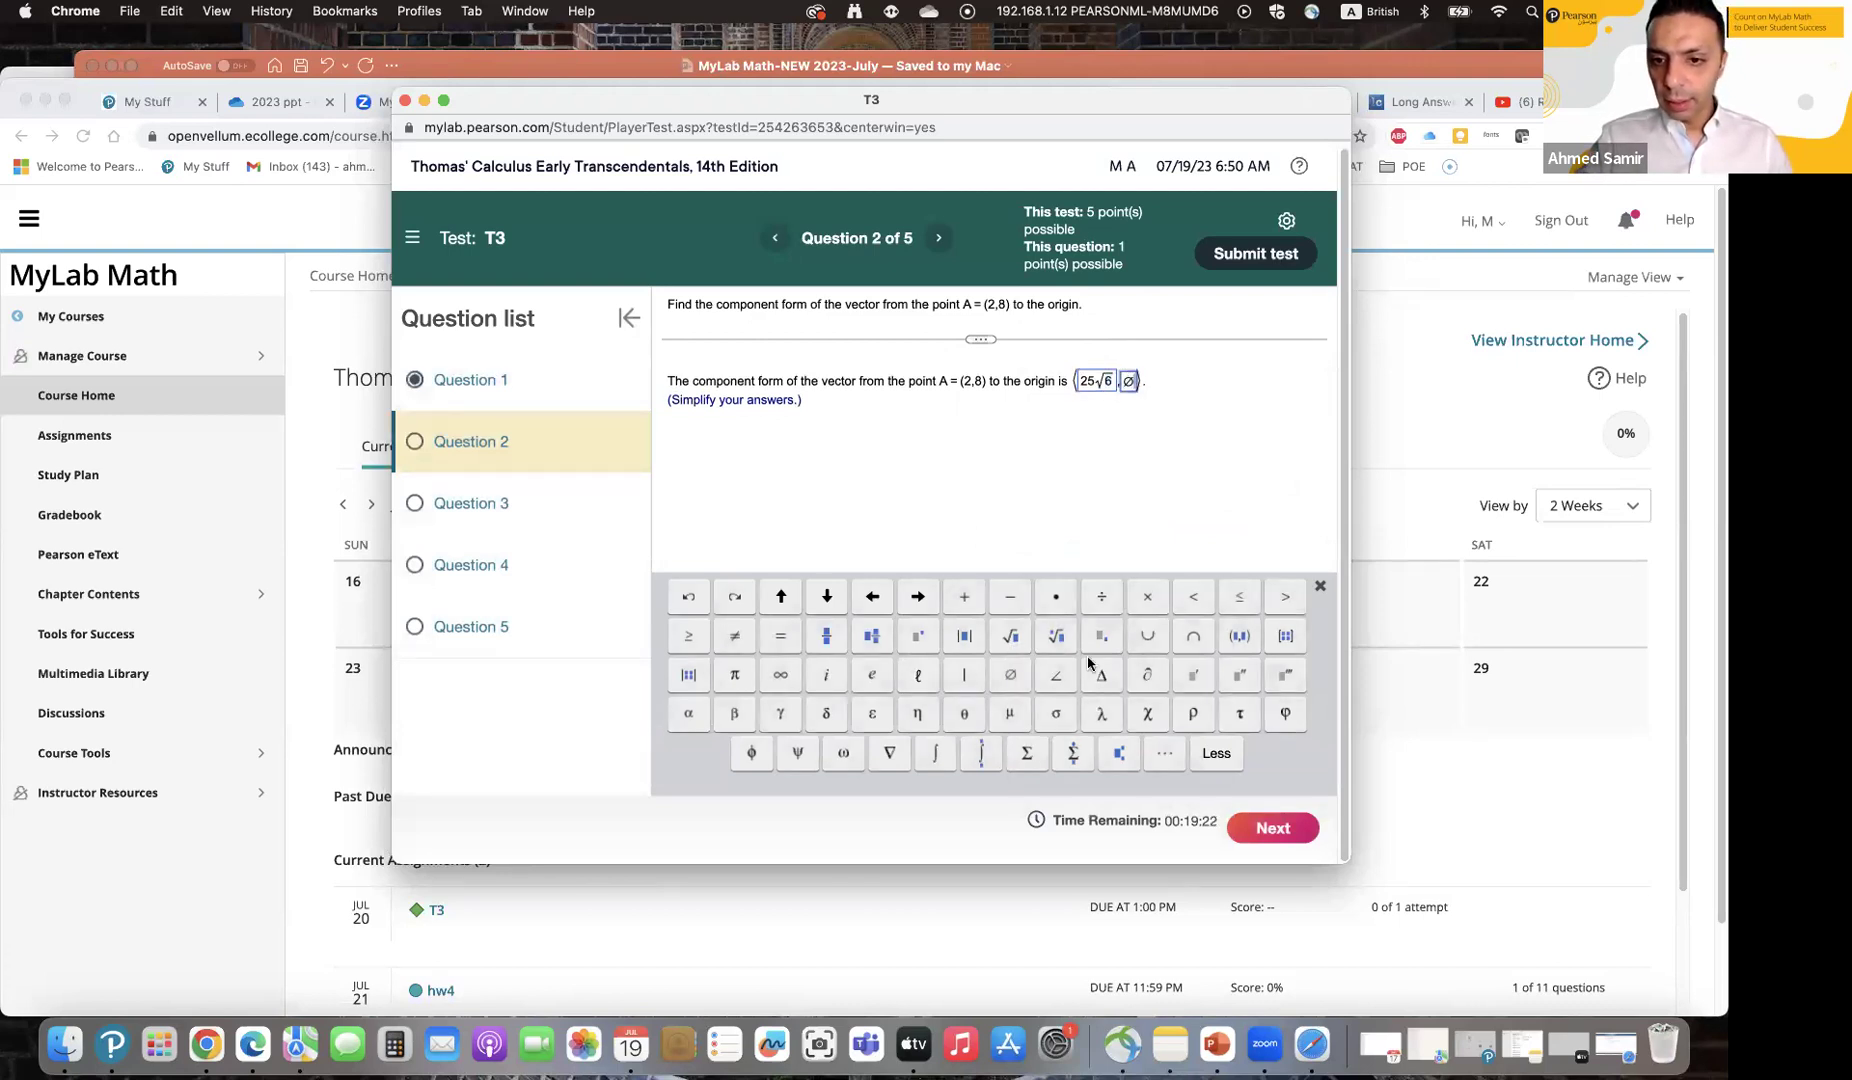
click(1098, 674)
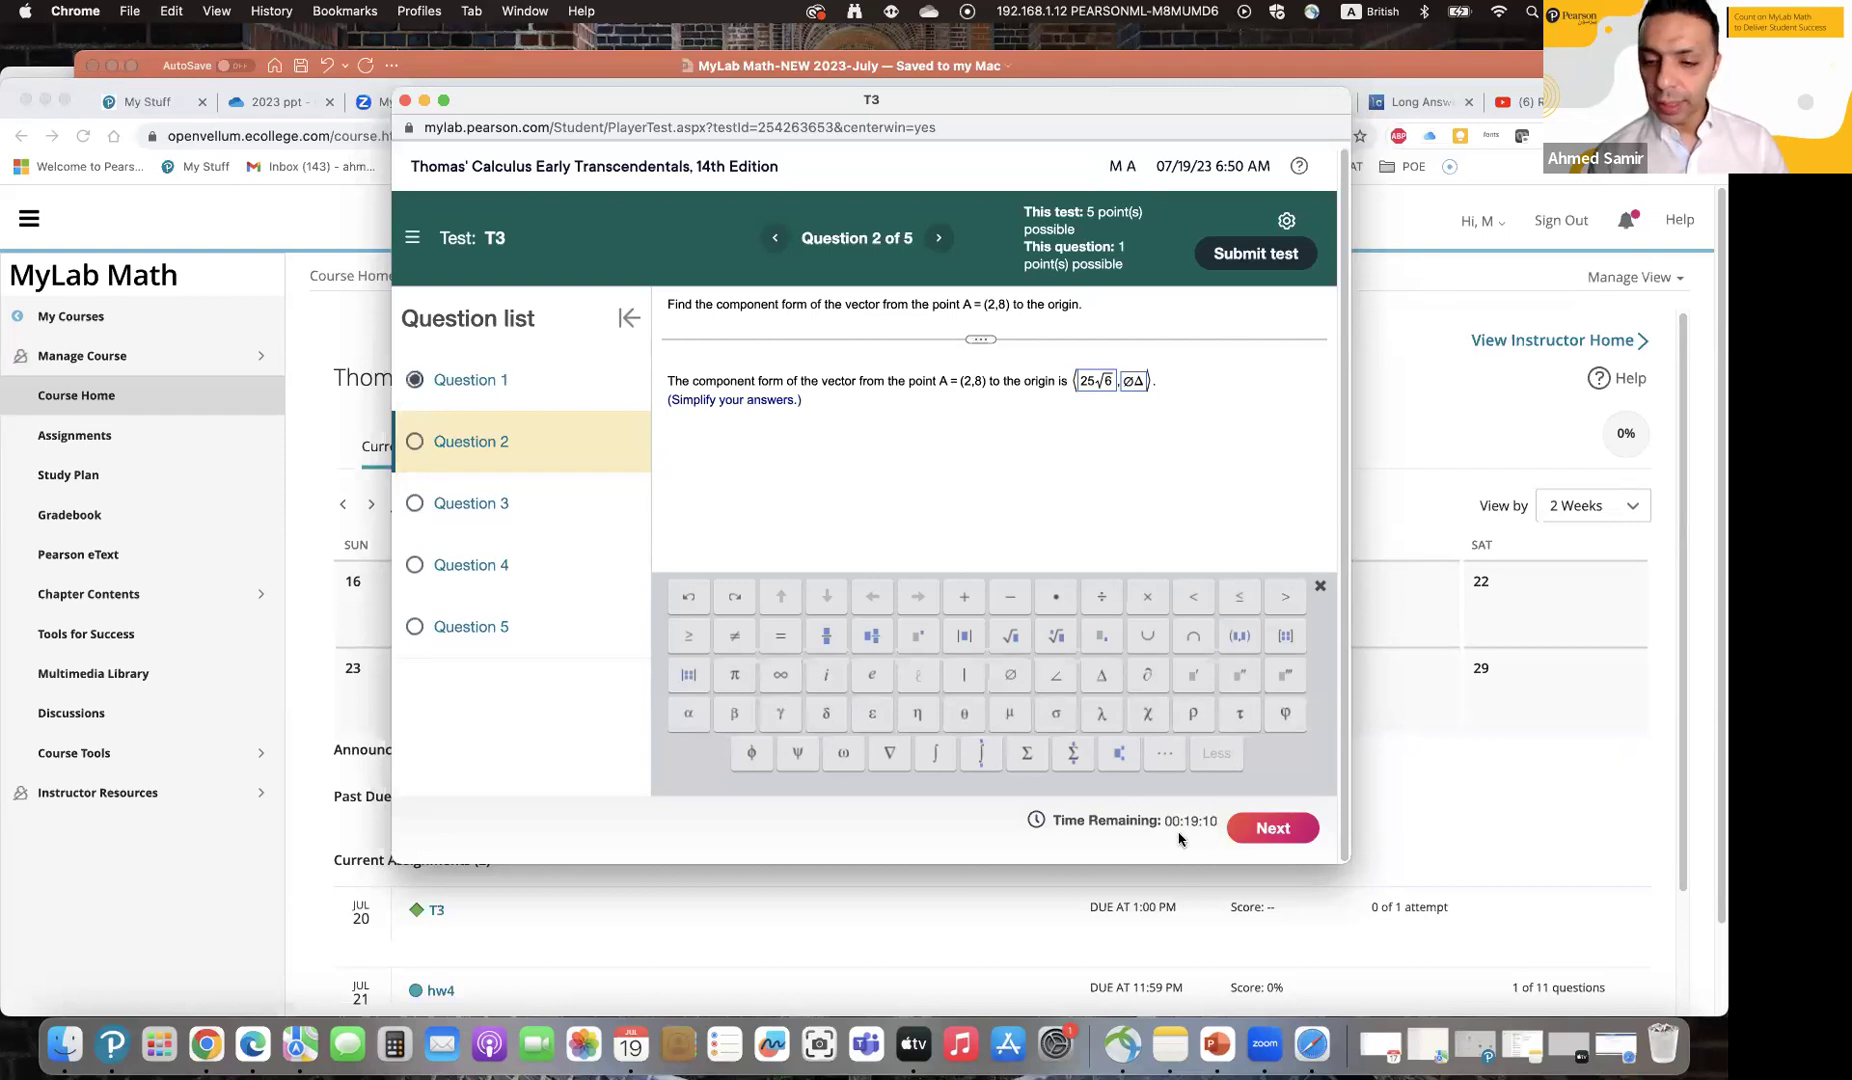
click(1268, 828)
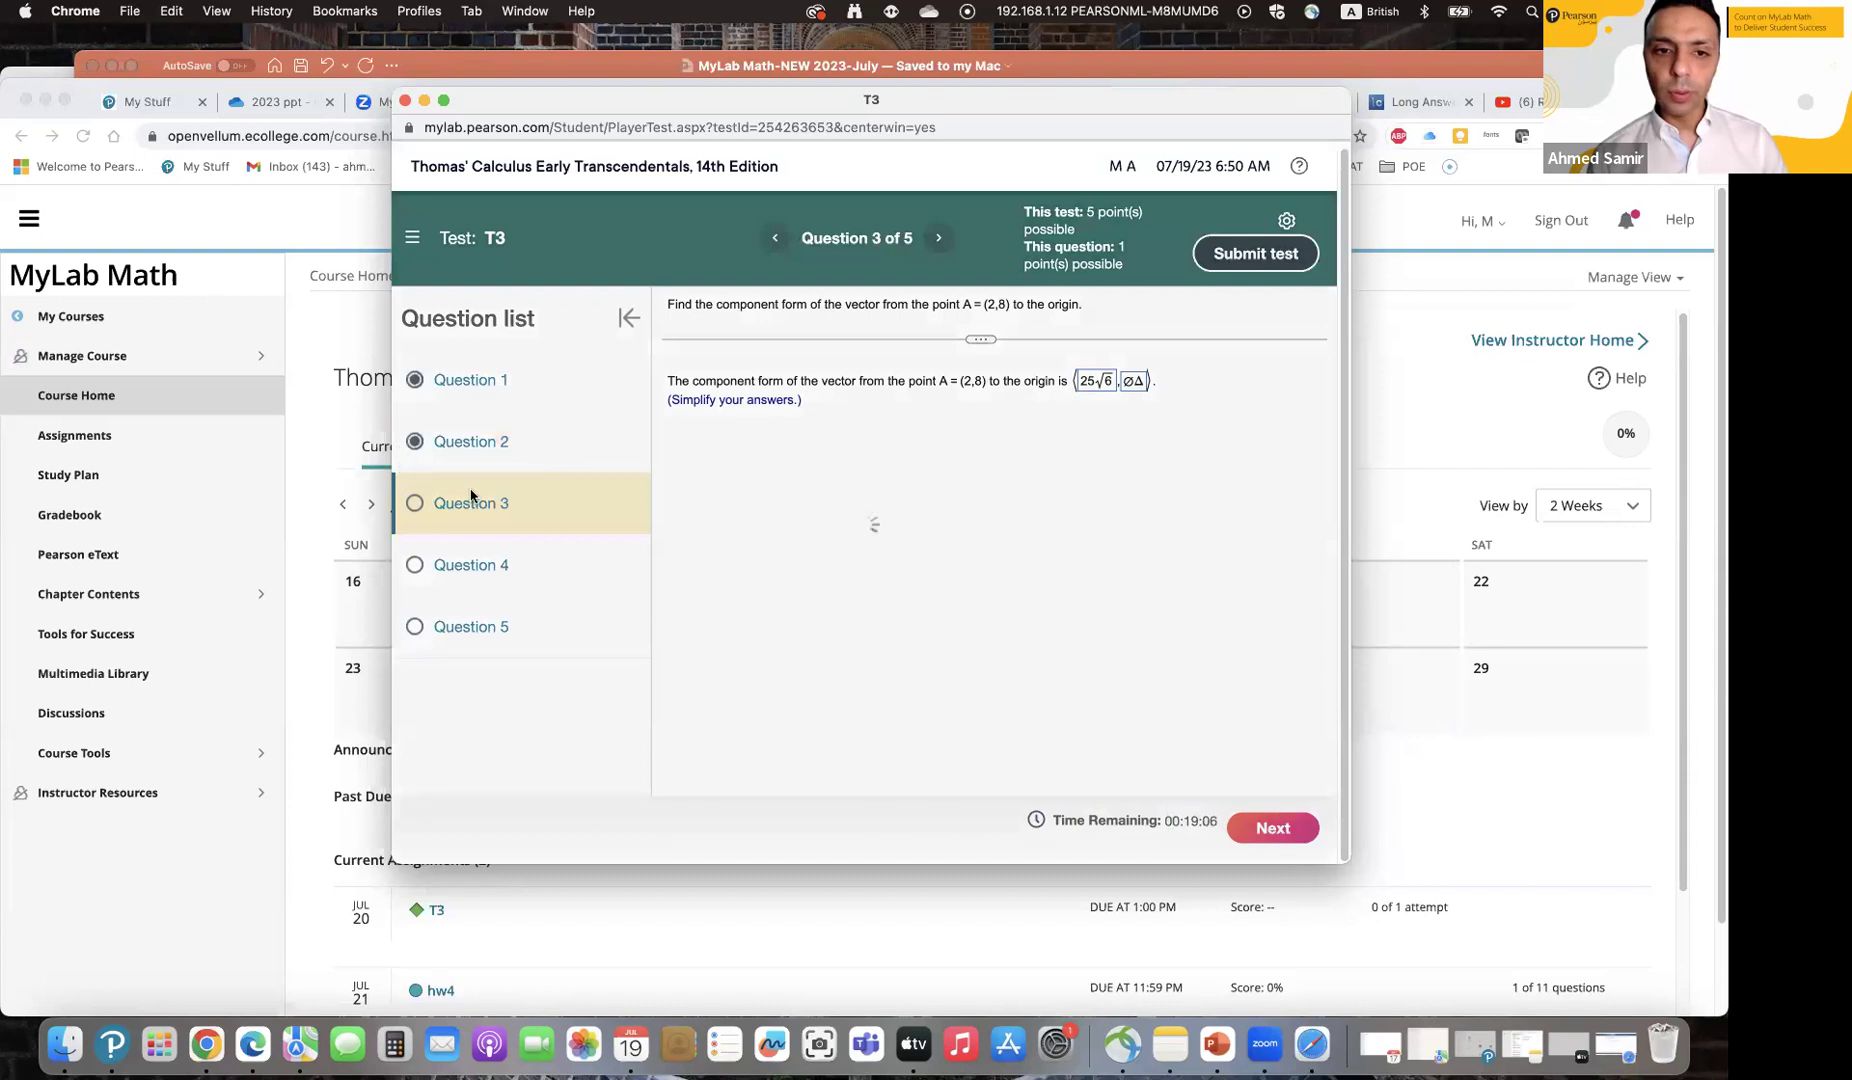
Step: In Question 3, choose option B and enter 7 as the solid's volume, and continue to Question 4 with the integral blank
click(677, 519)
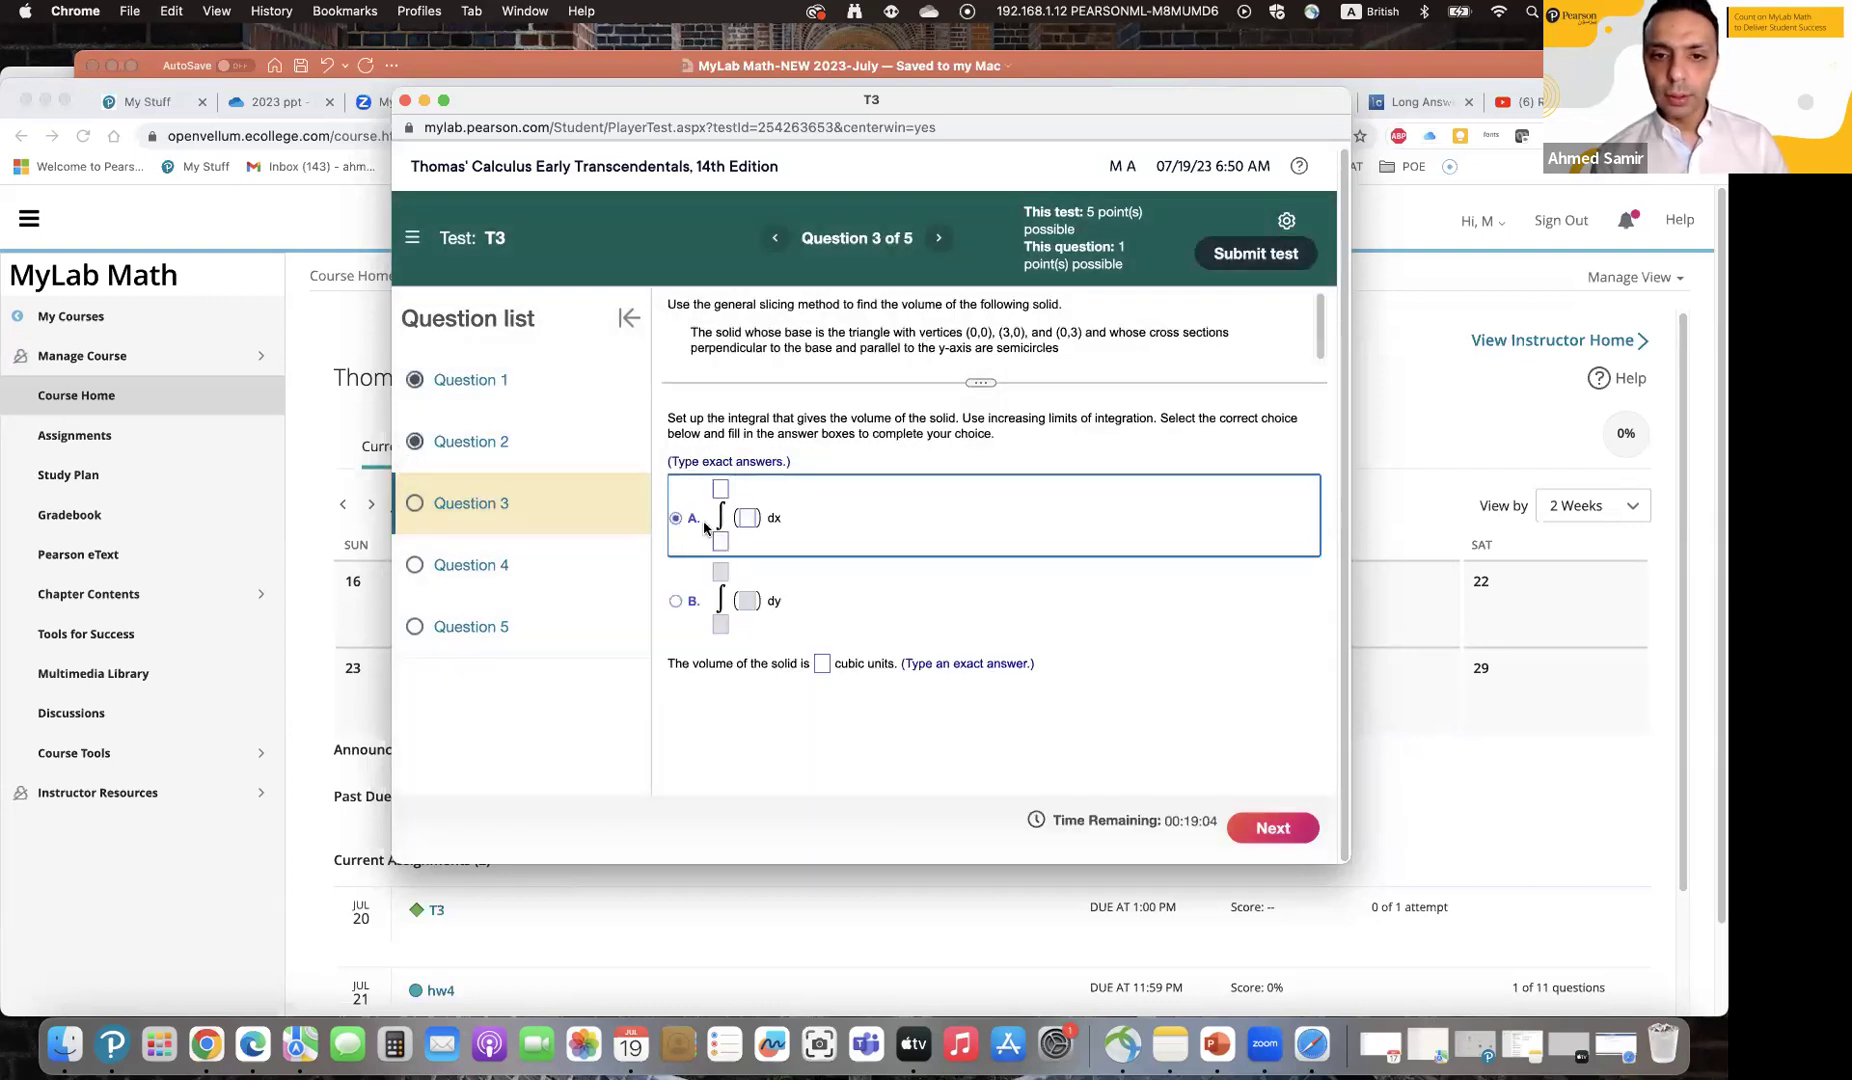
click(675, 602)
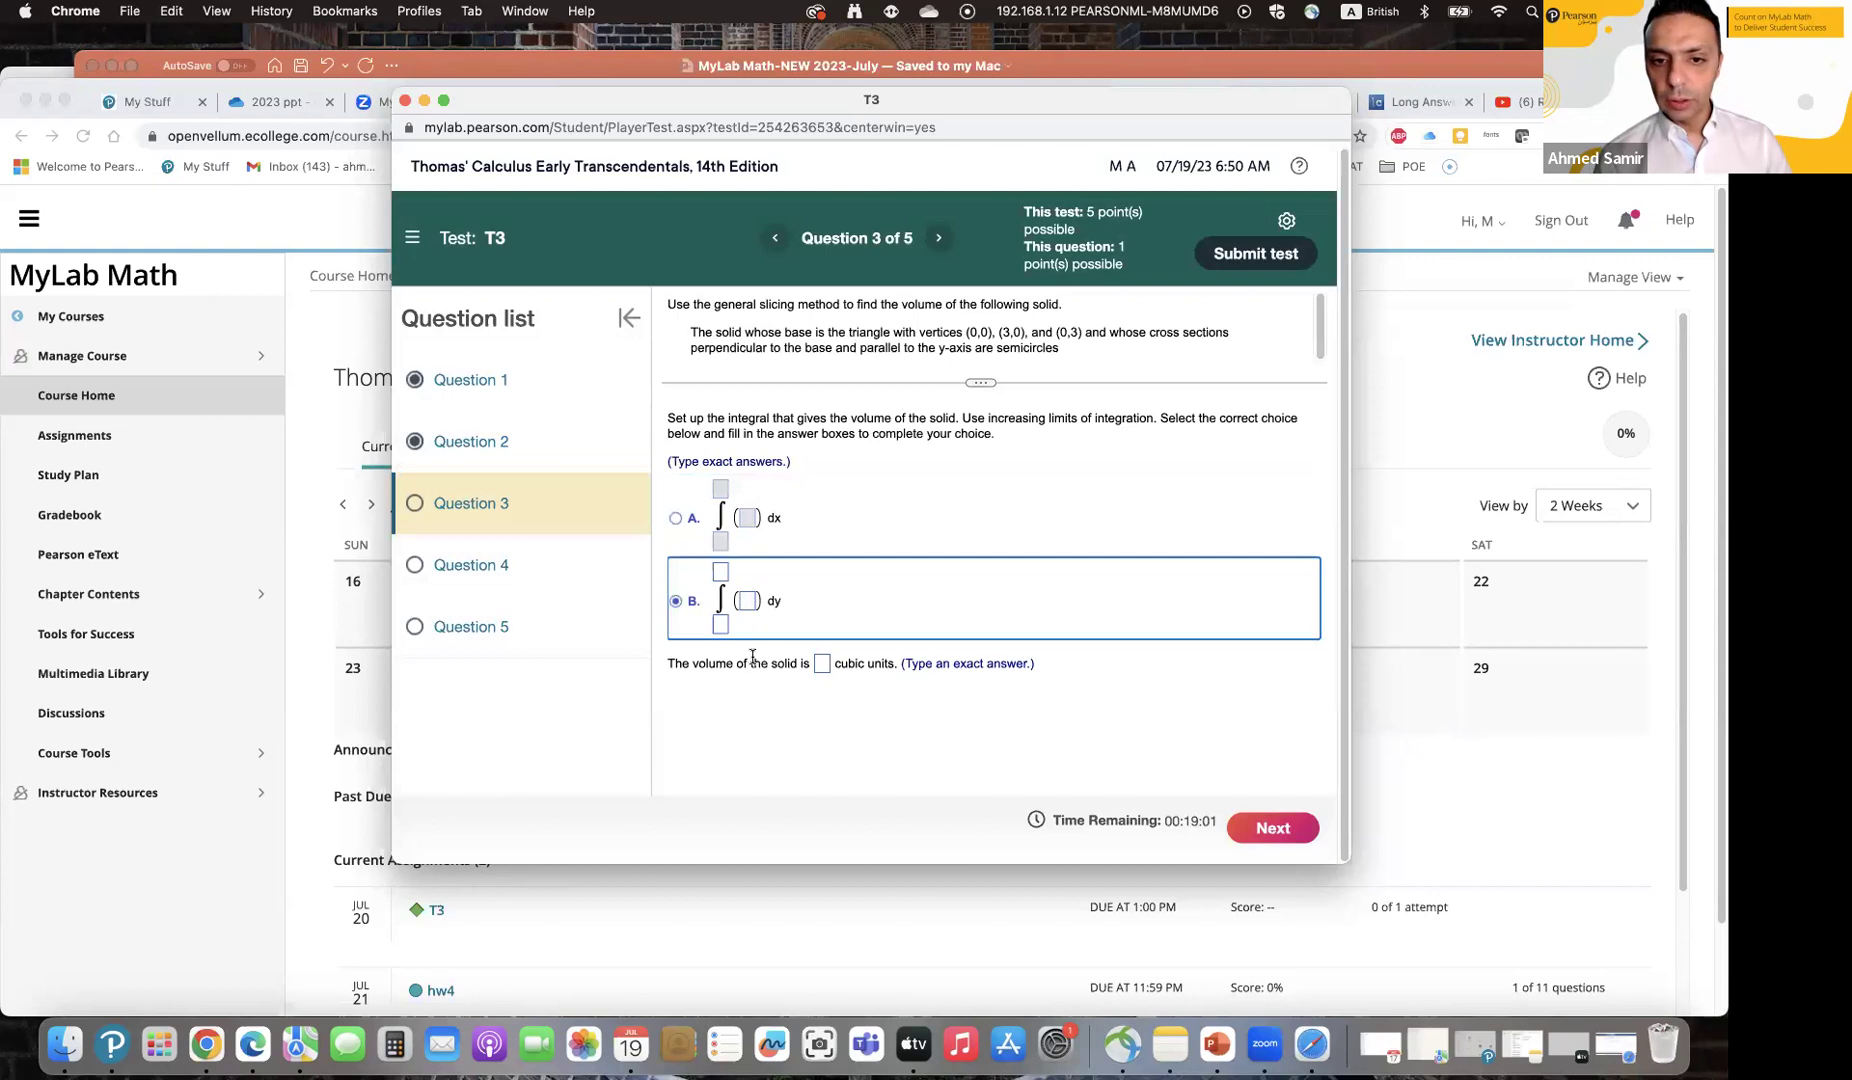
click(821, 665)
text(7)
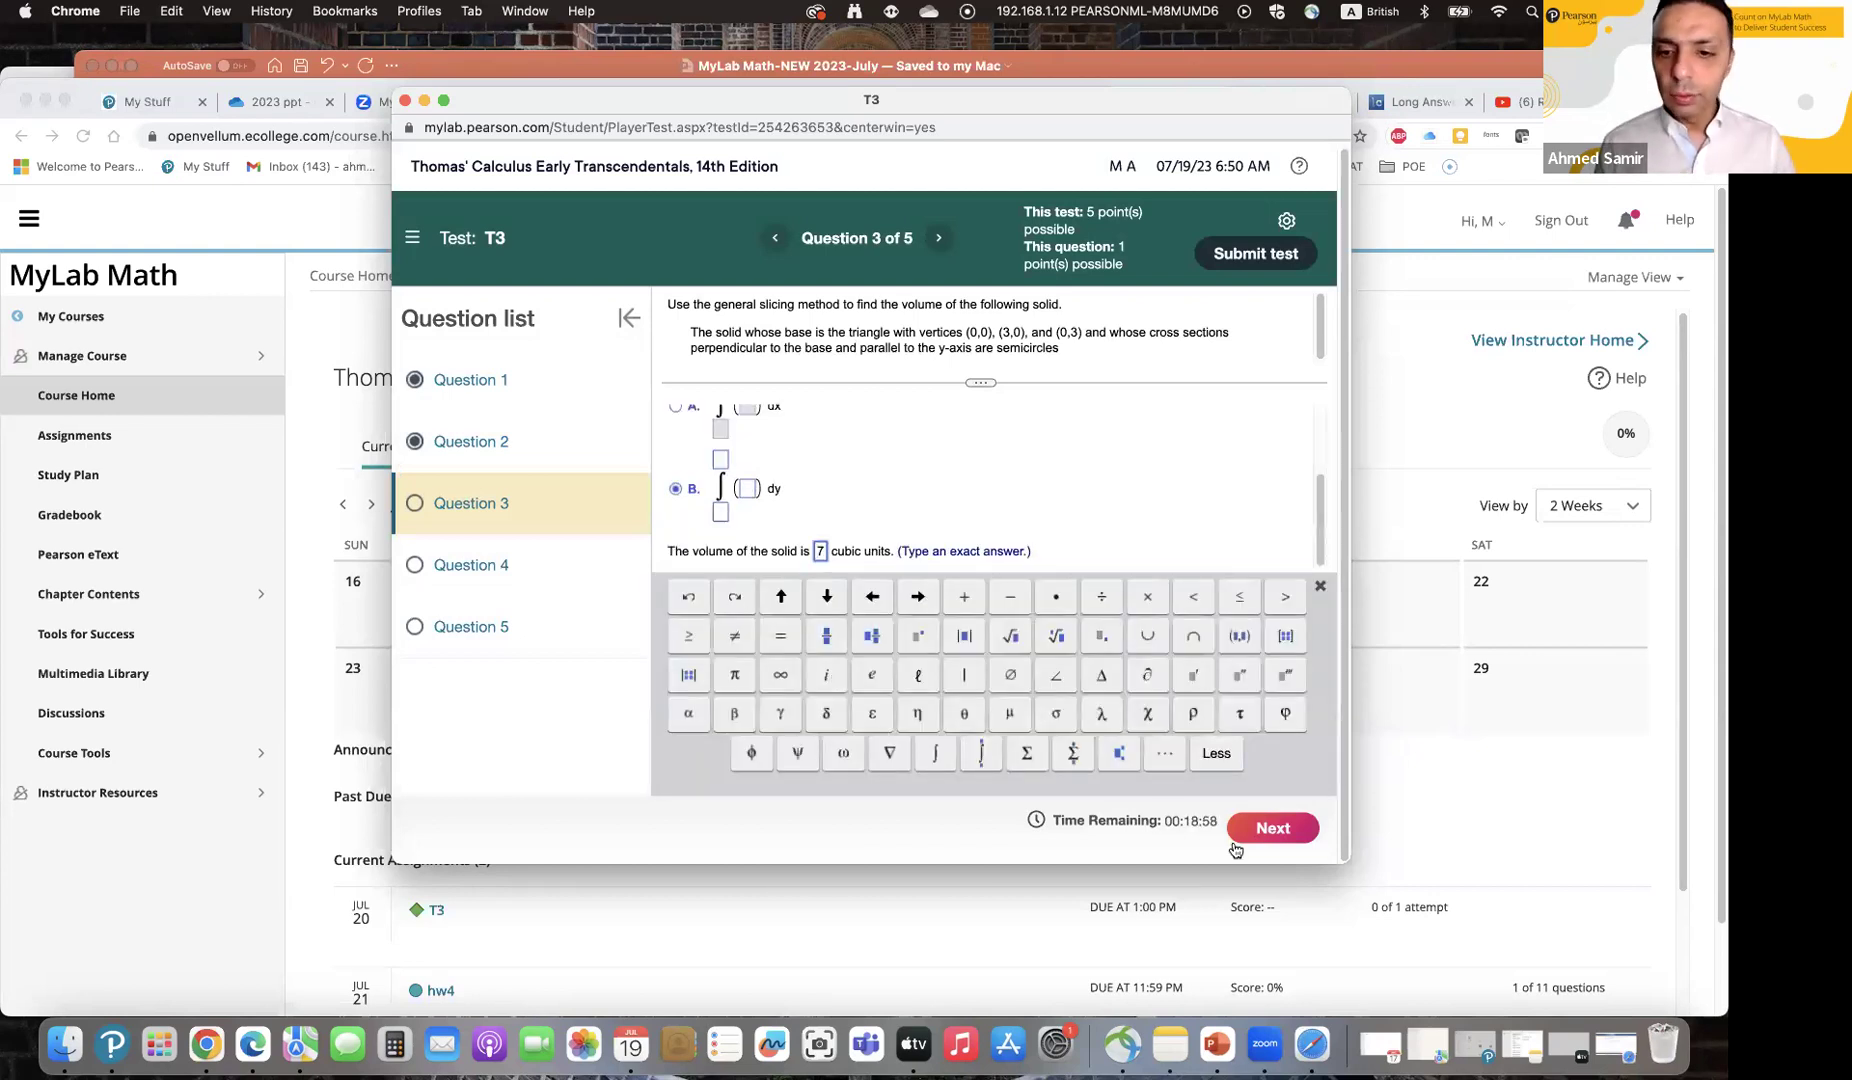
click(1272, 828)
click(806, 602)
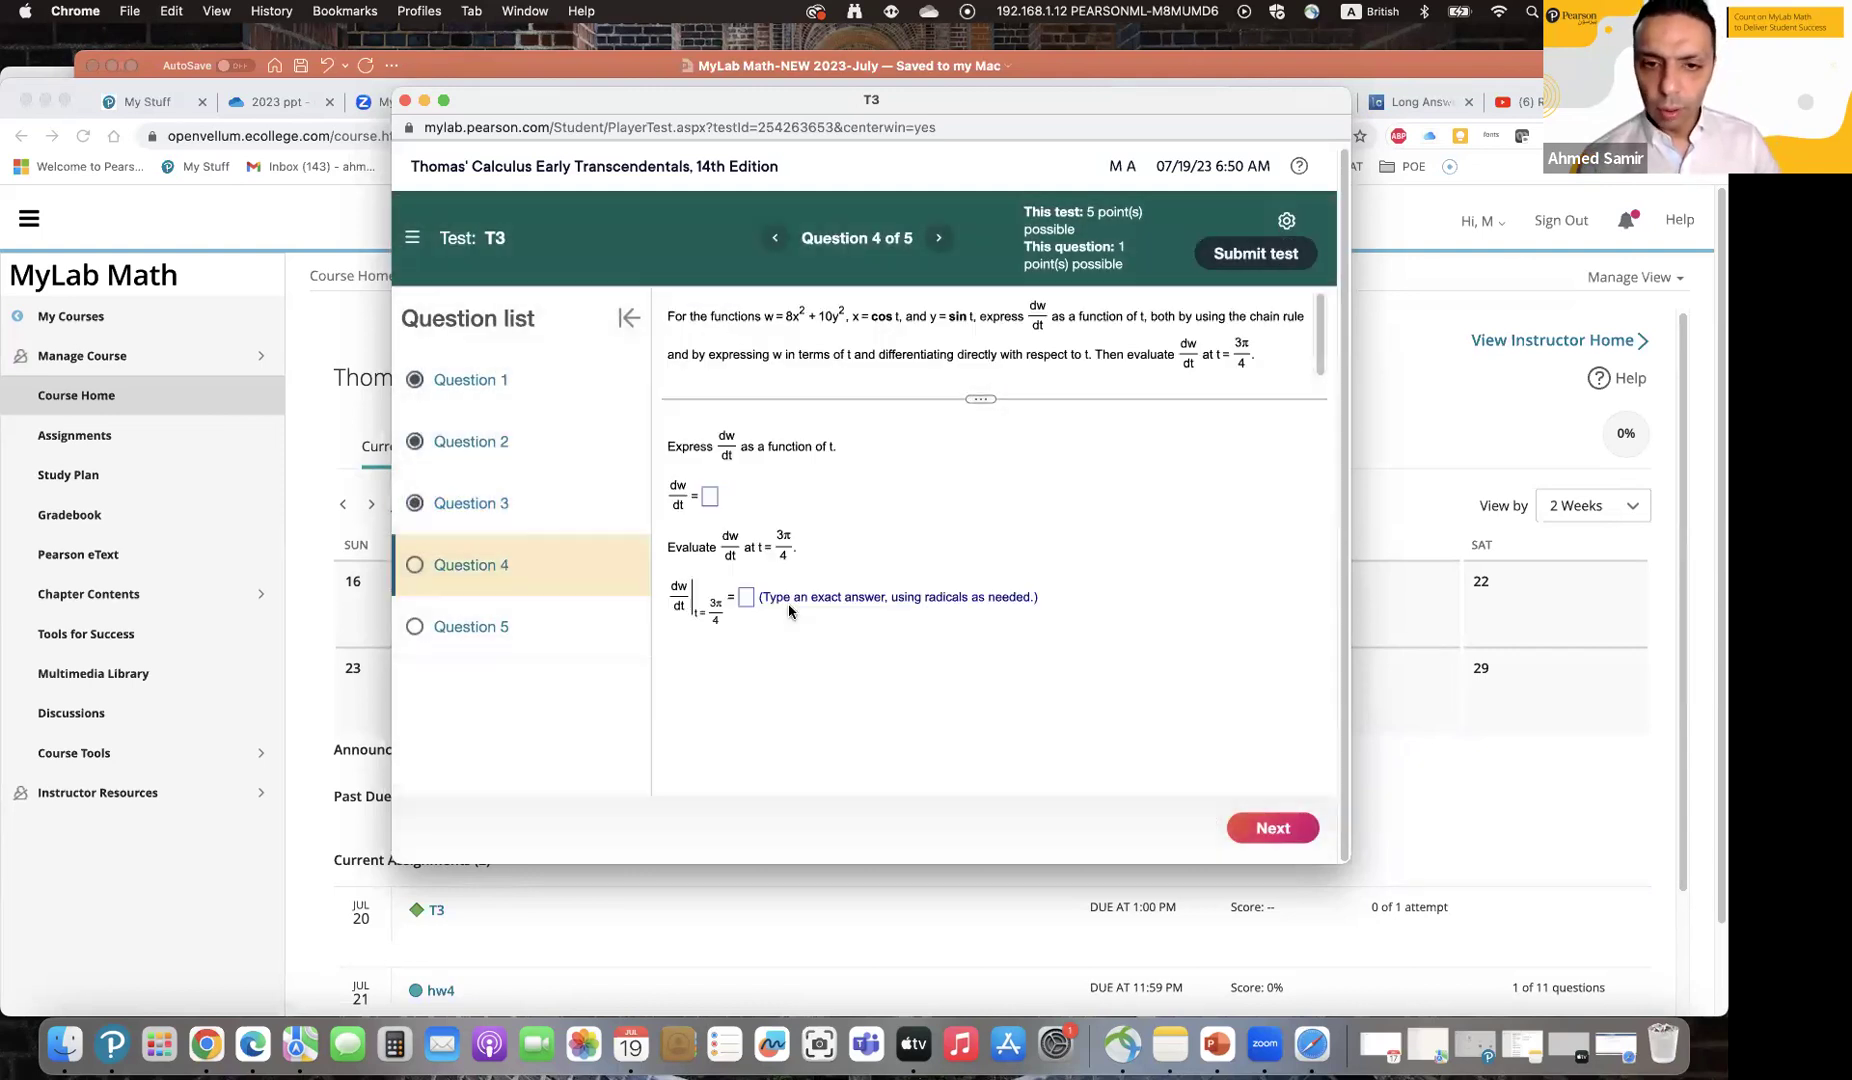
Step: In Question 4, enter 6 for dw/dt and 1 for its value at t = 3π/4, and continue to Question 5
click(709, 497)
text(6)
scroll(838, 553, down, 1)
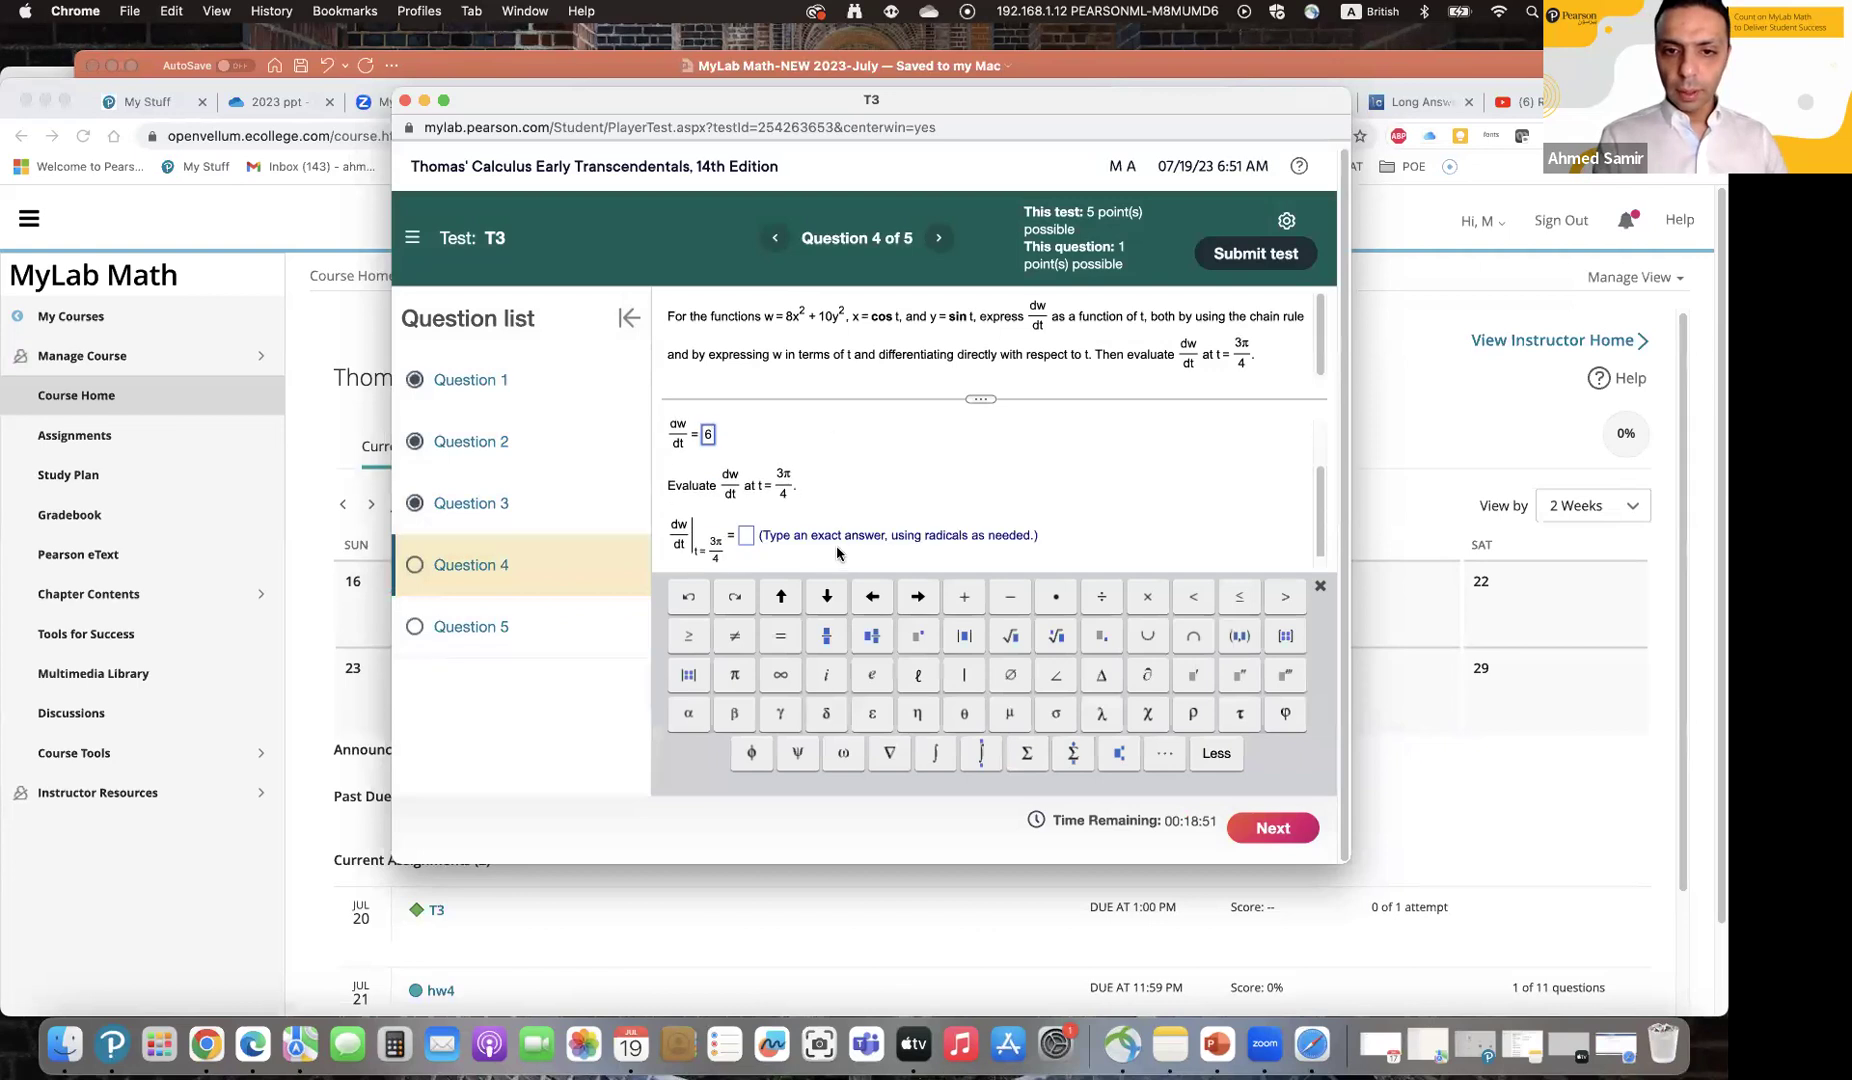
click(743, 534)
text(1)
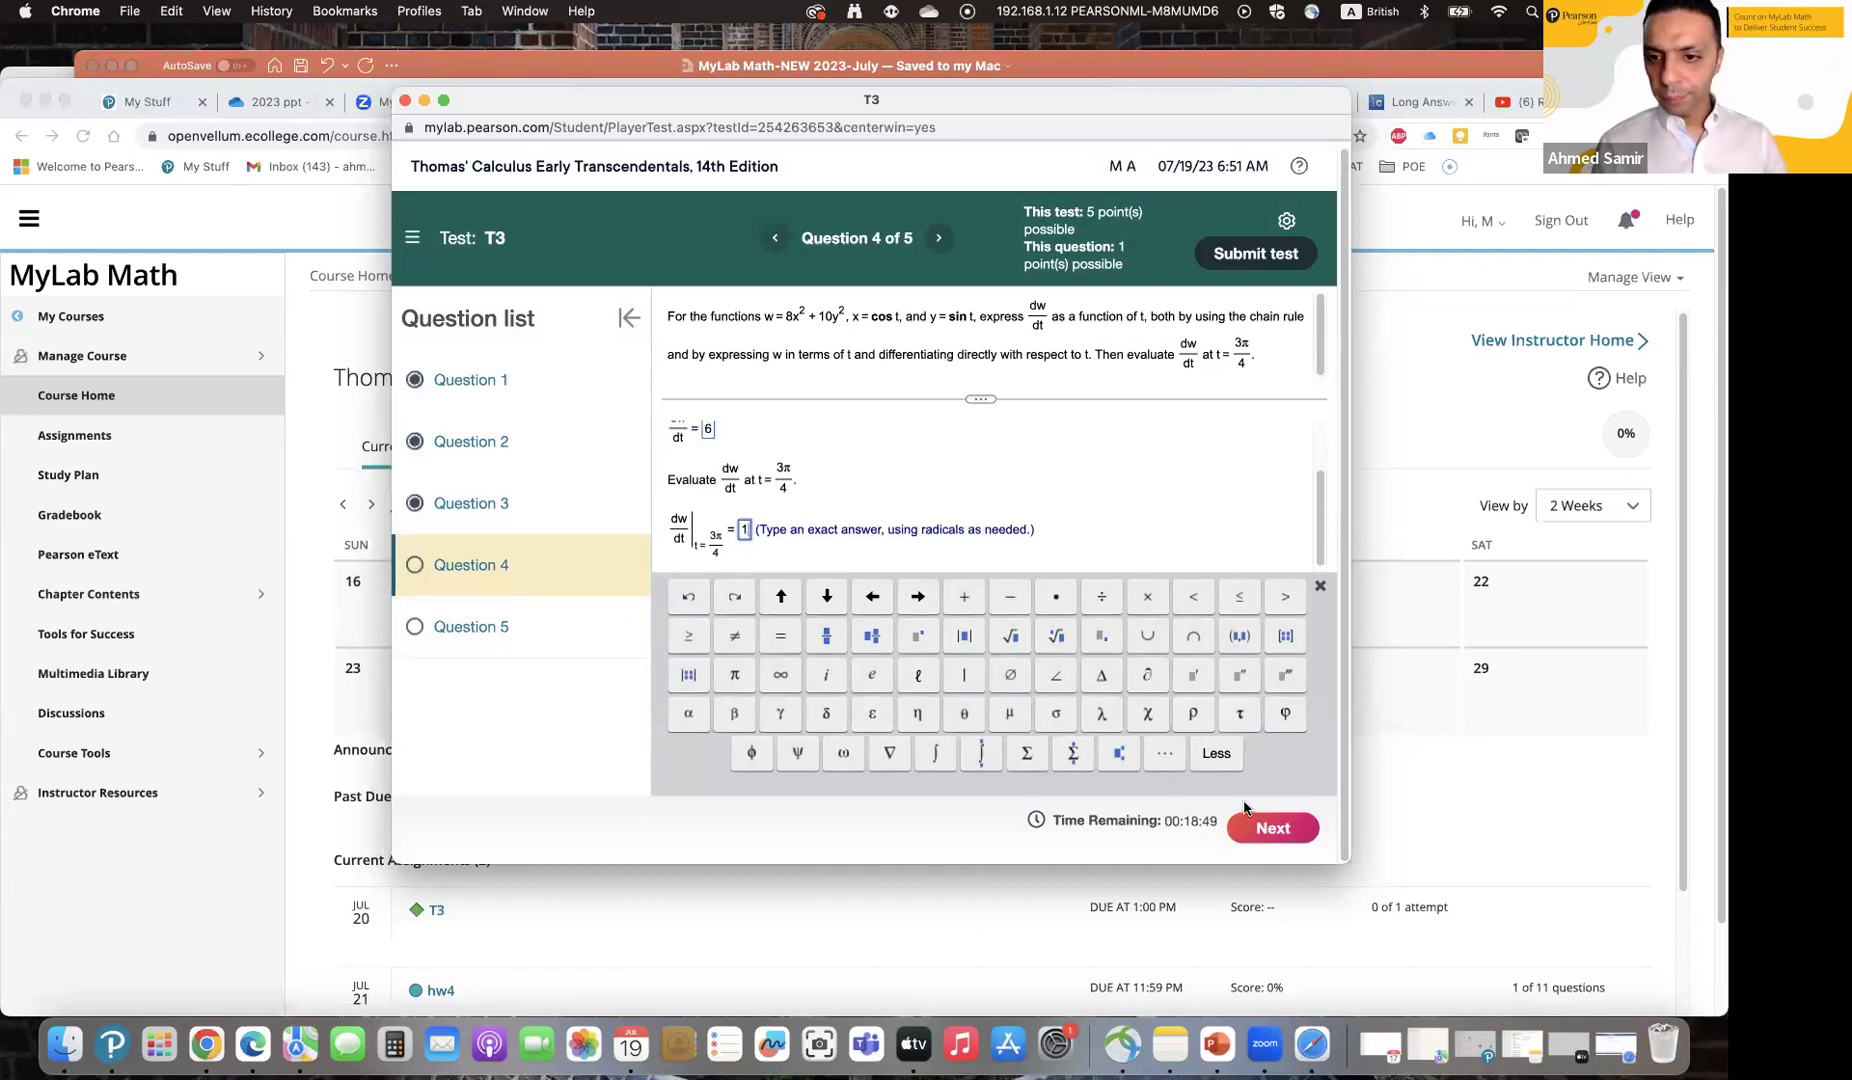
click(1266, 828)
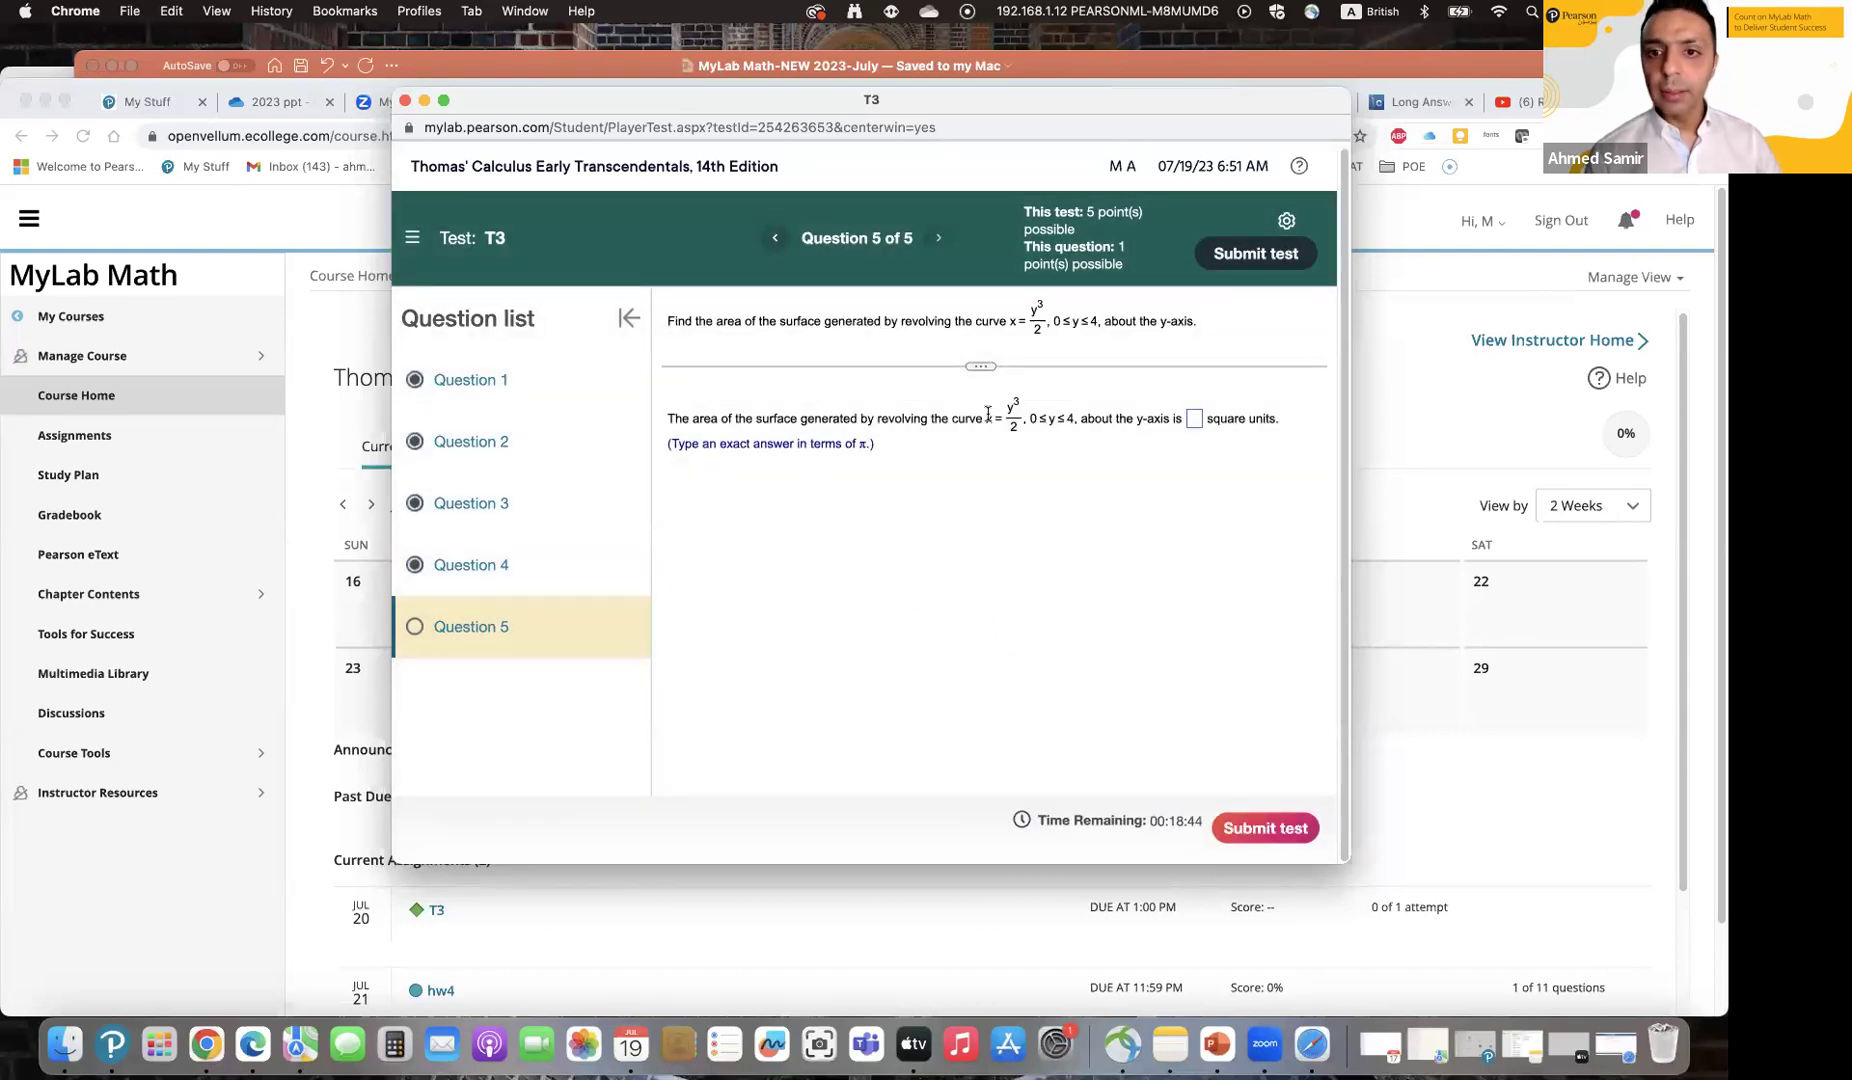
Step: Enter 1 as the surface area in Question 5, and submit and confirm test T3
click(1194, 420)
text(1)
click(1247, 262)
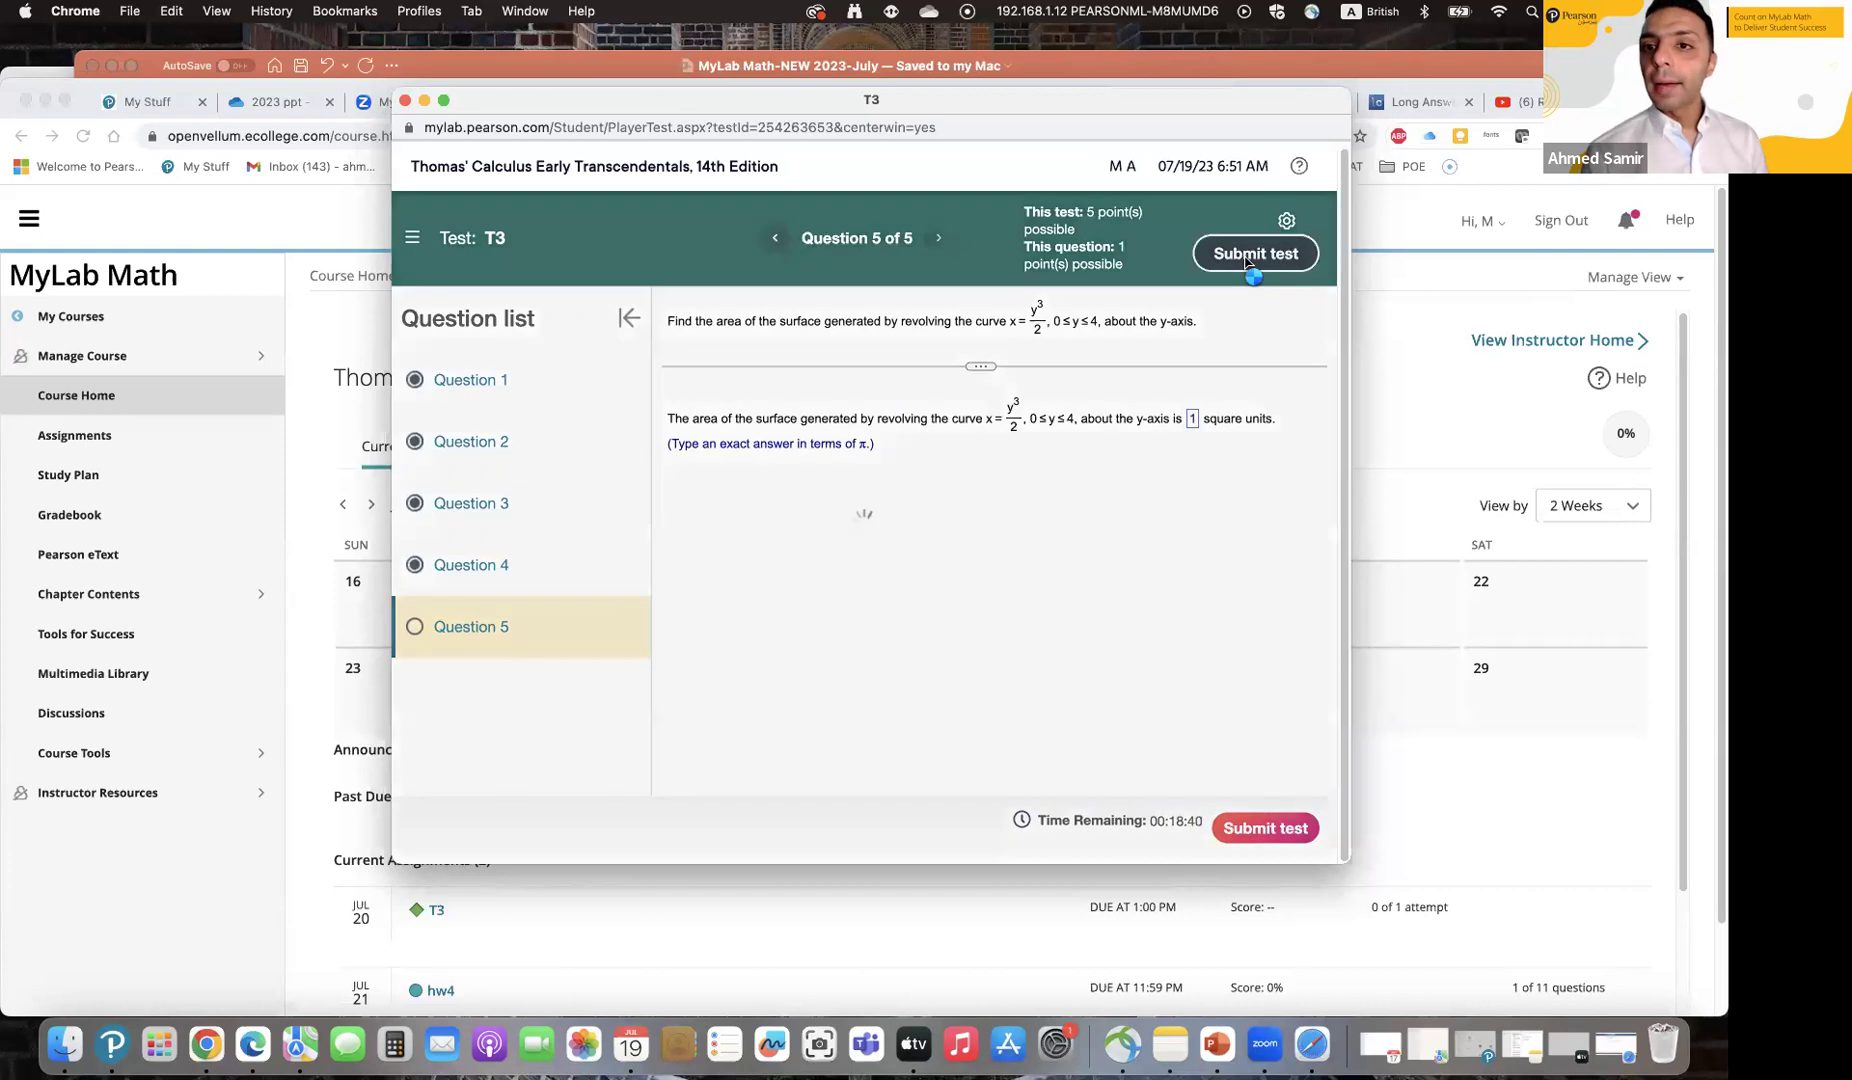
click(919, 577)
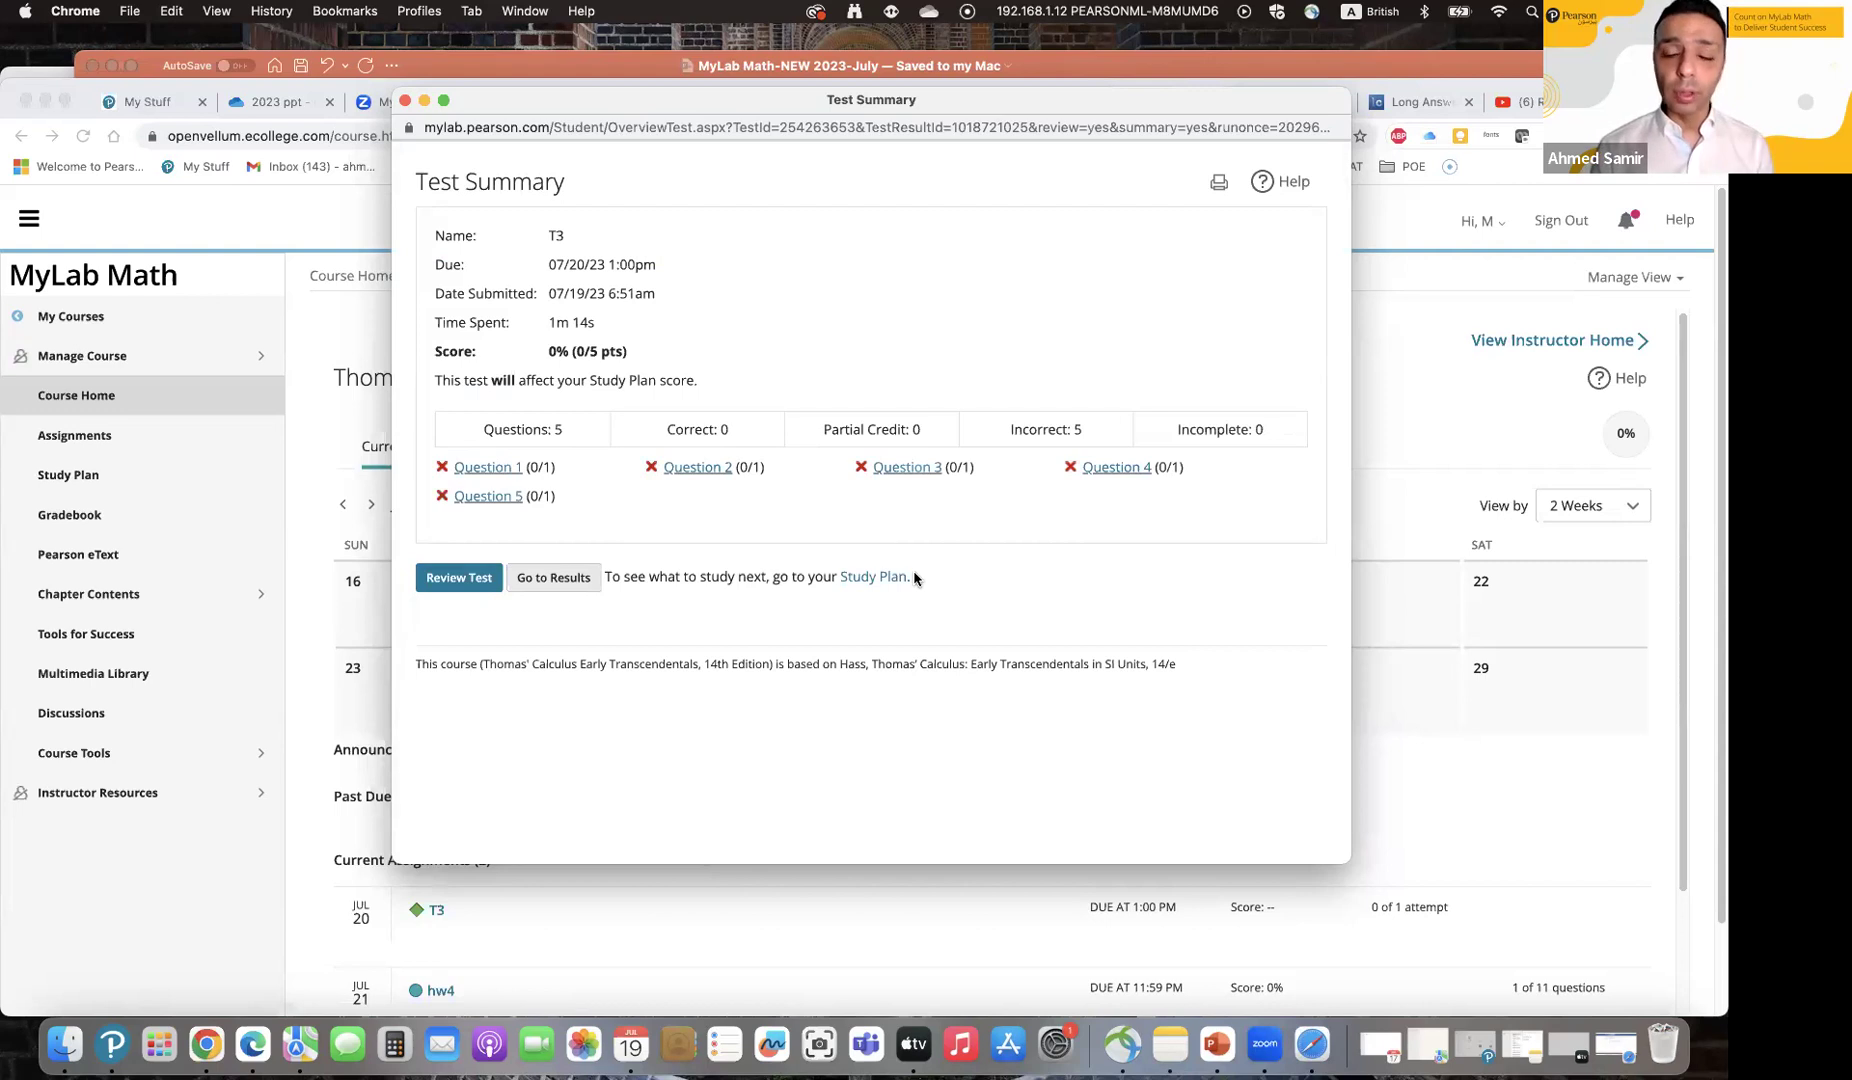
Step: Review the submission details, time spent, score and study plan suggestion in T3's test summary
drag(657, 382, 412, 242)
click(544, 274)
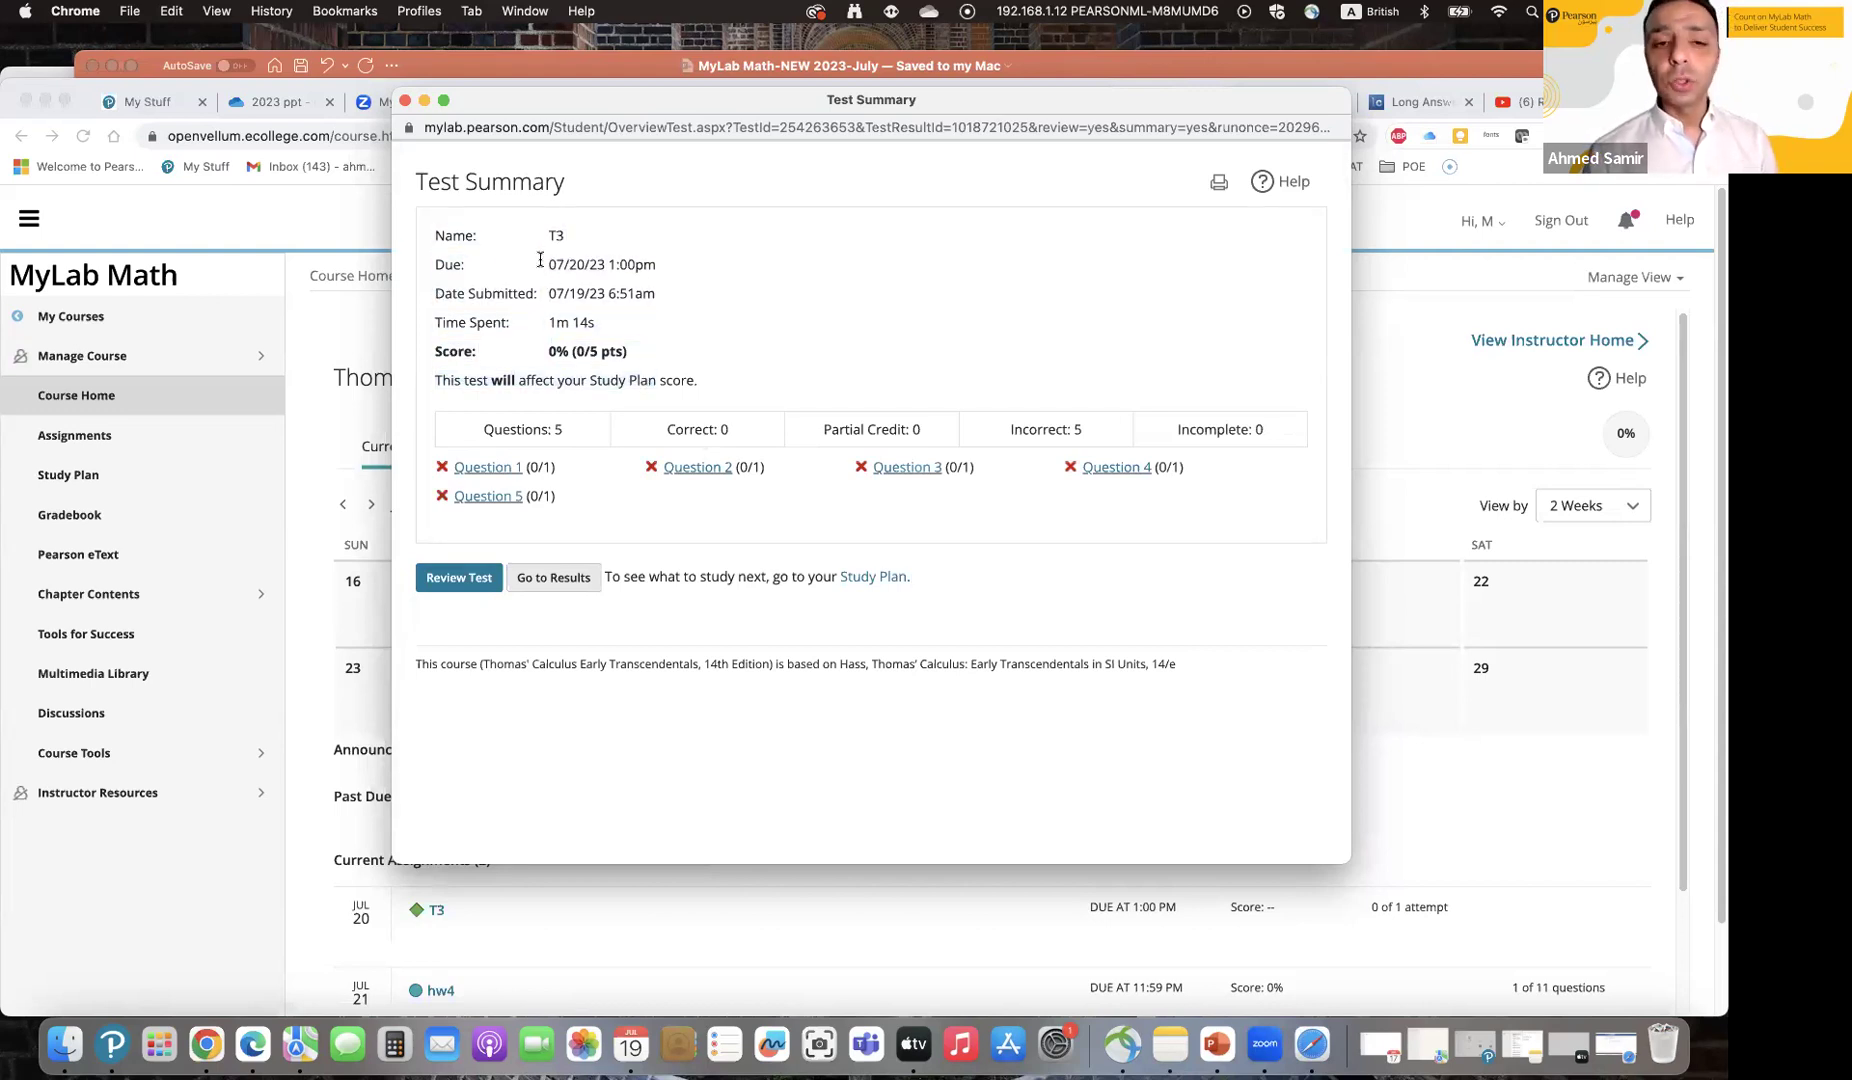
drag(541, 331, 655, 325)
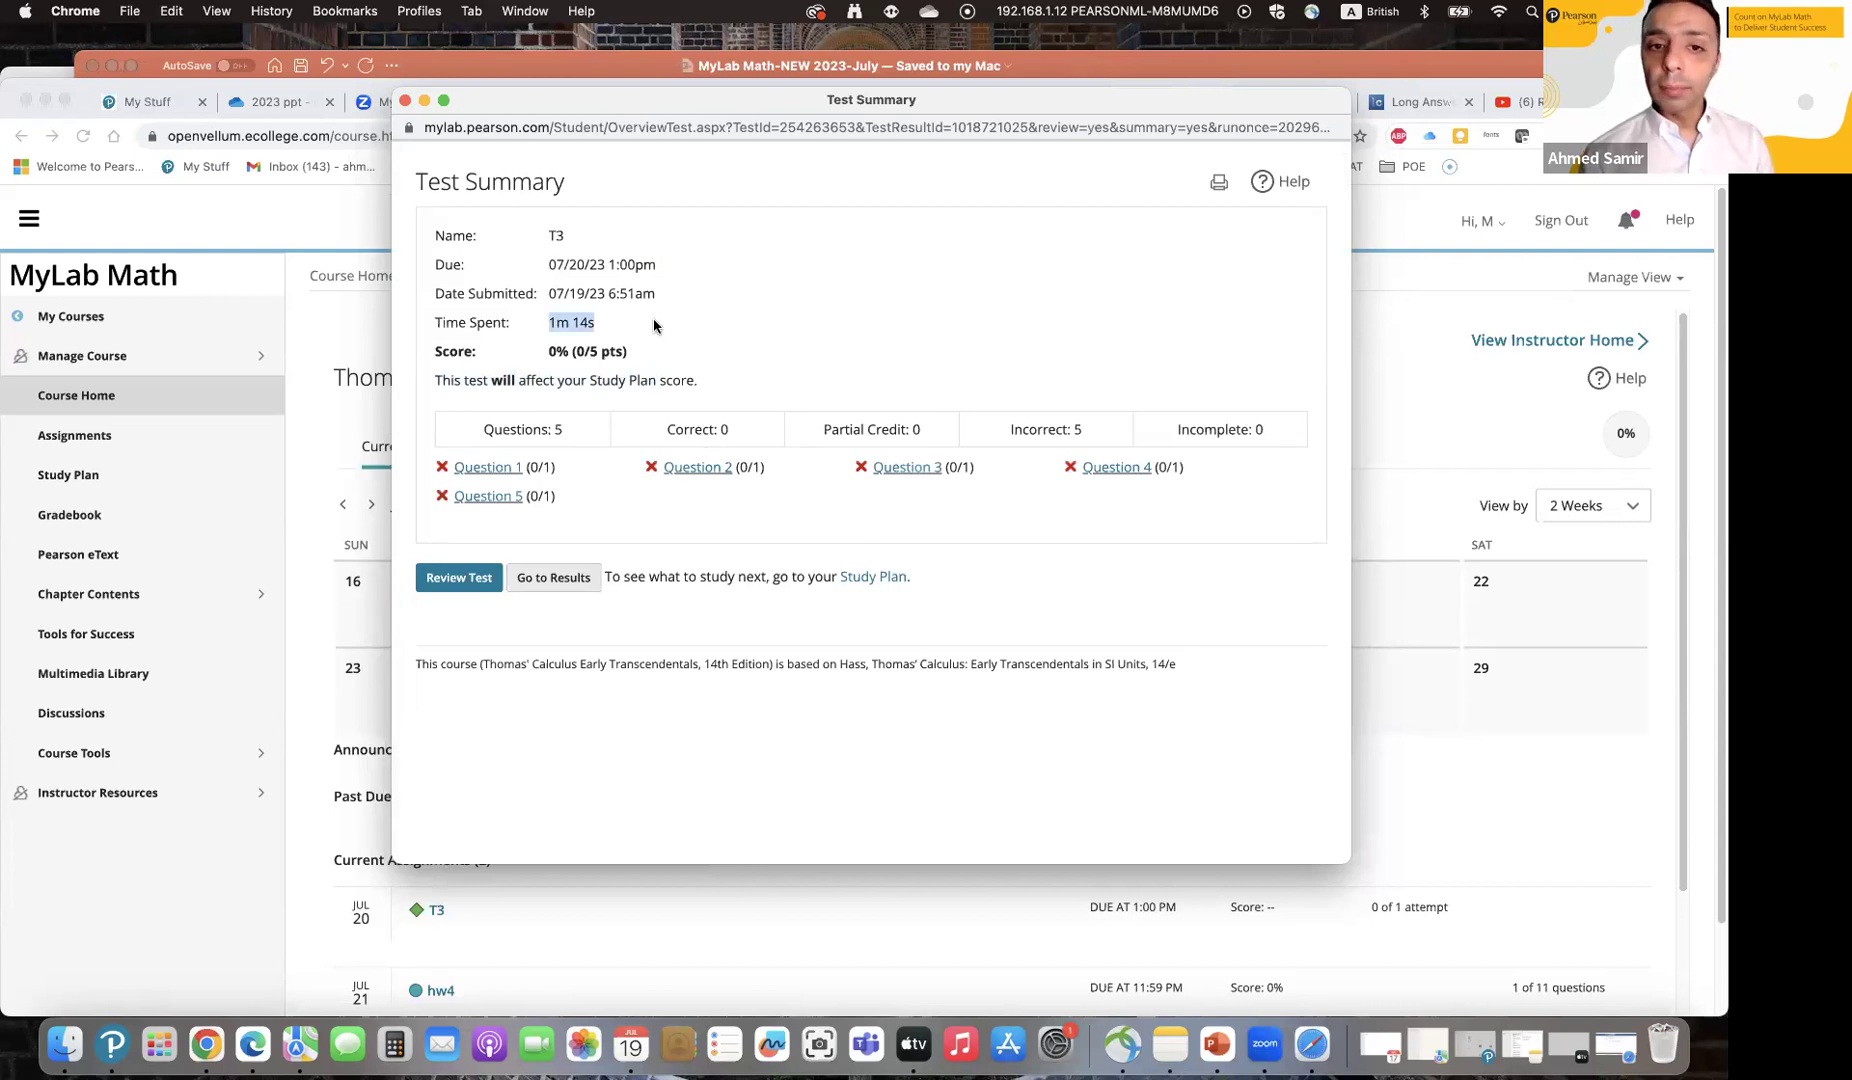
drag(549, 351, 732, 343)
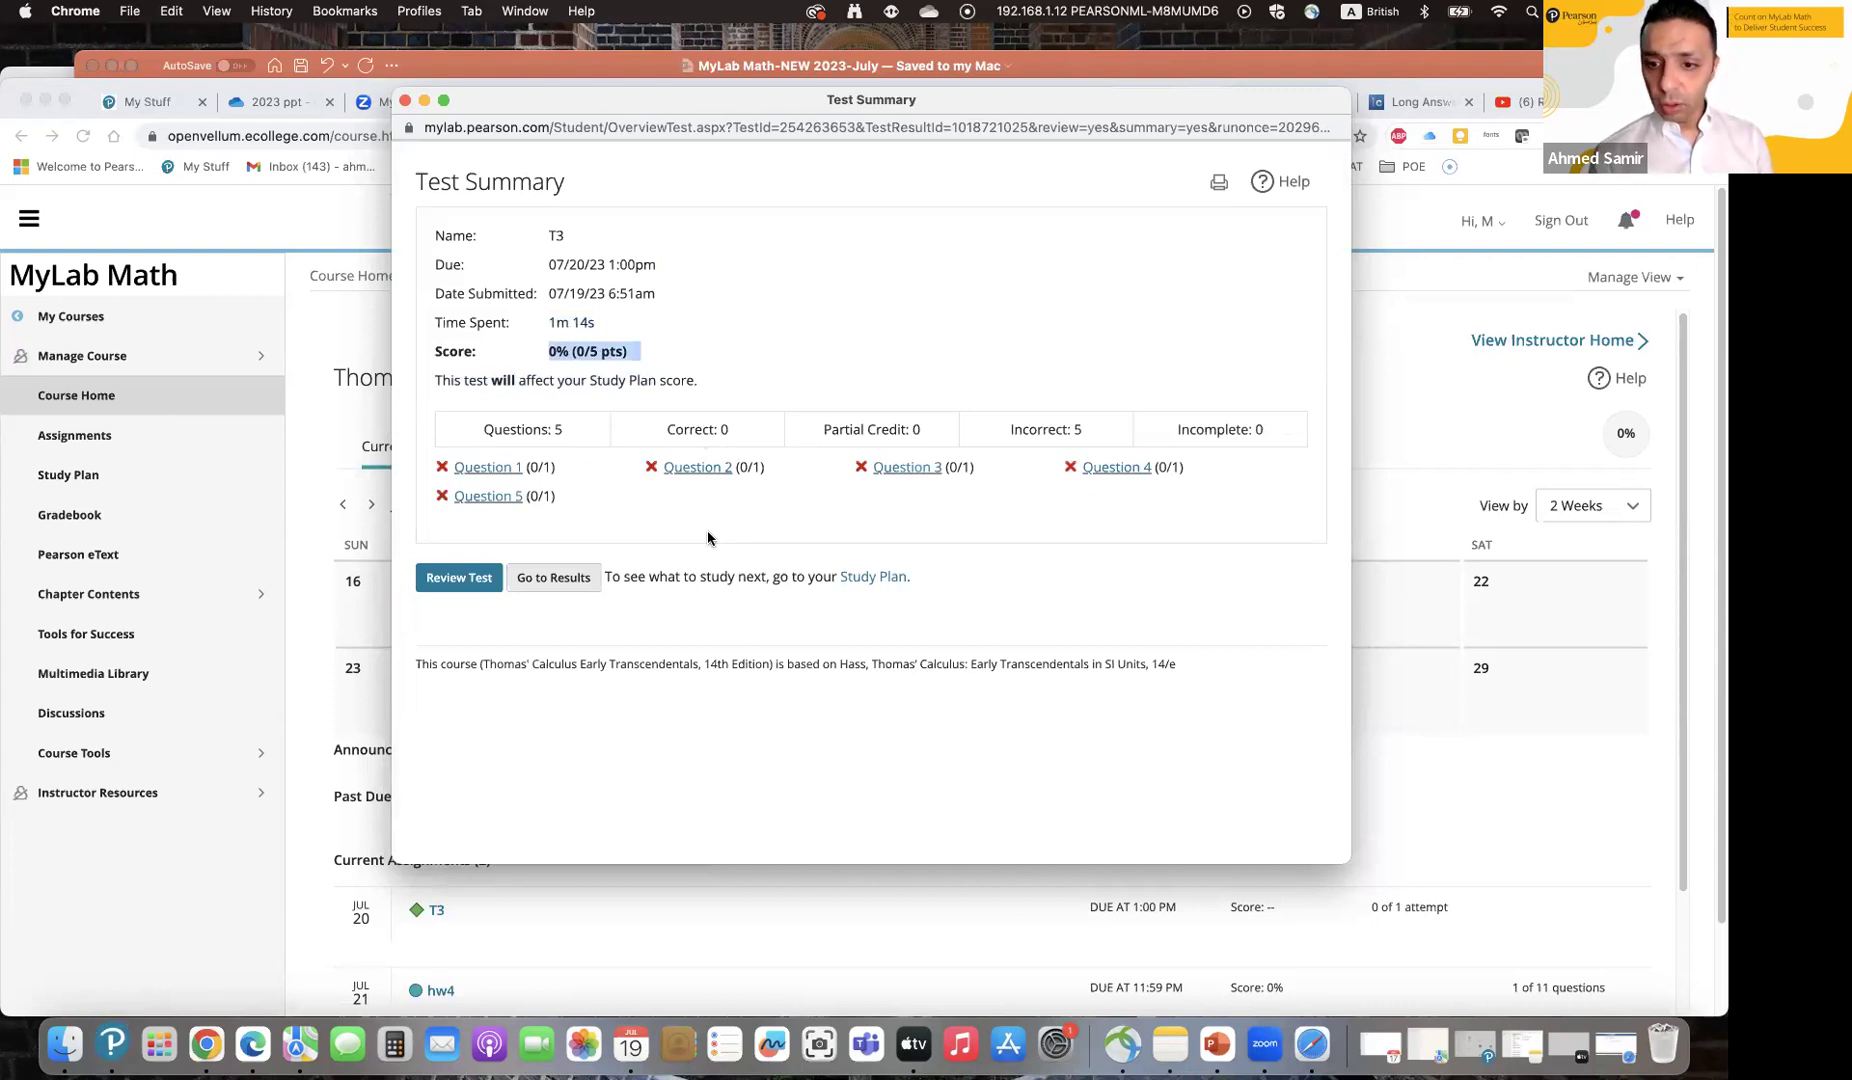
drag(613, 580, 835, 580)
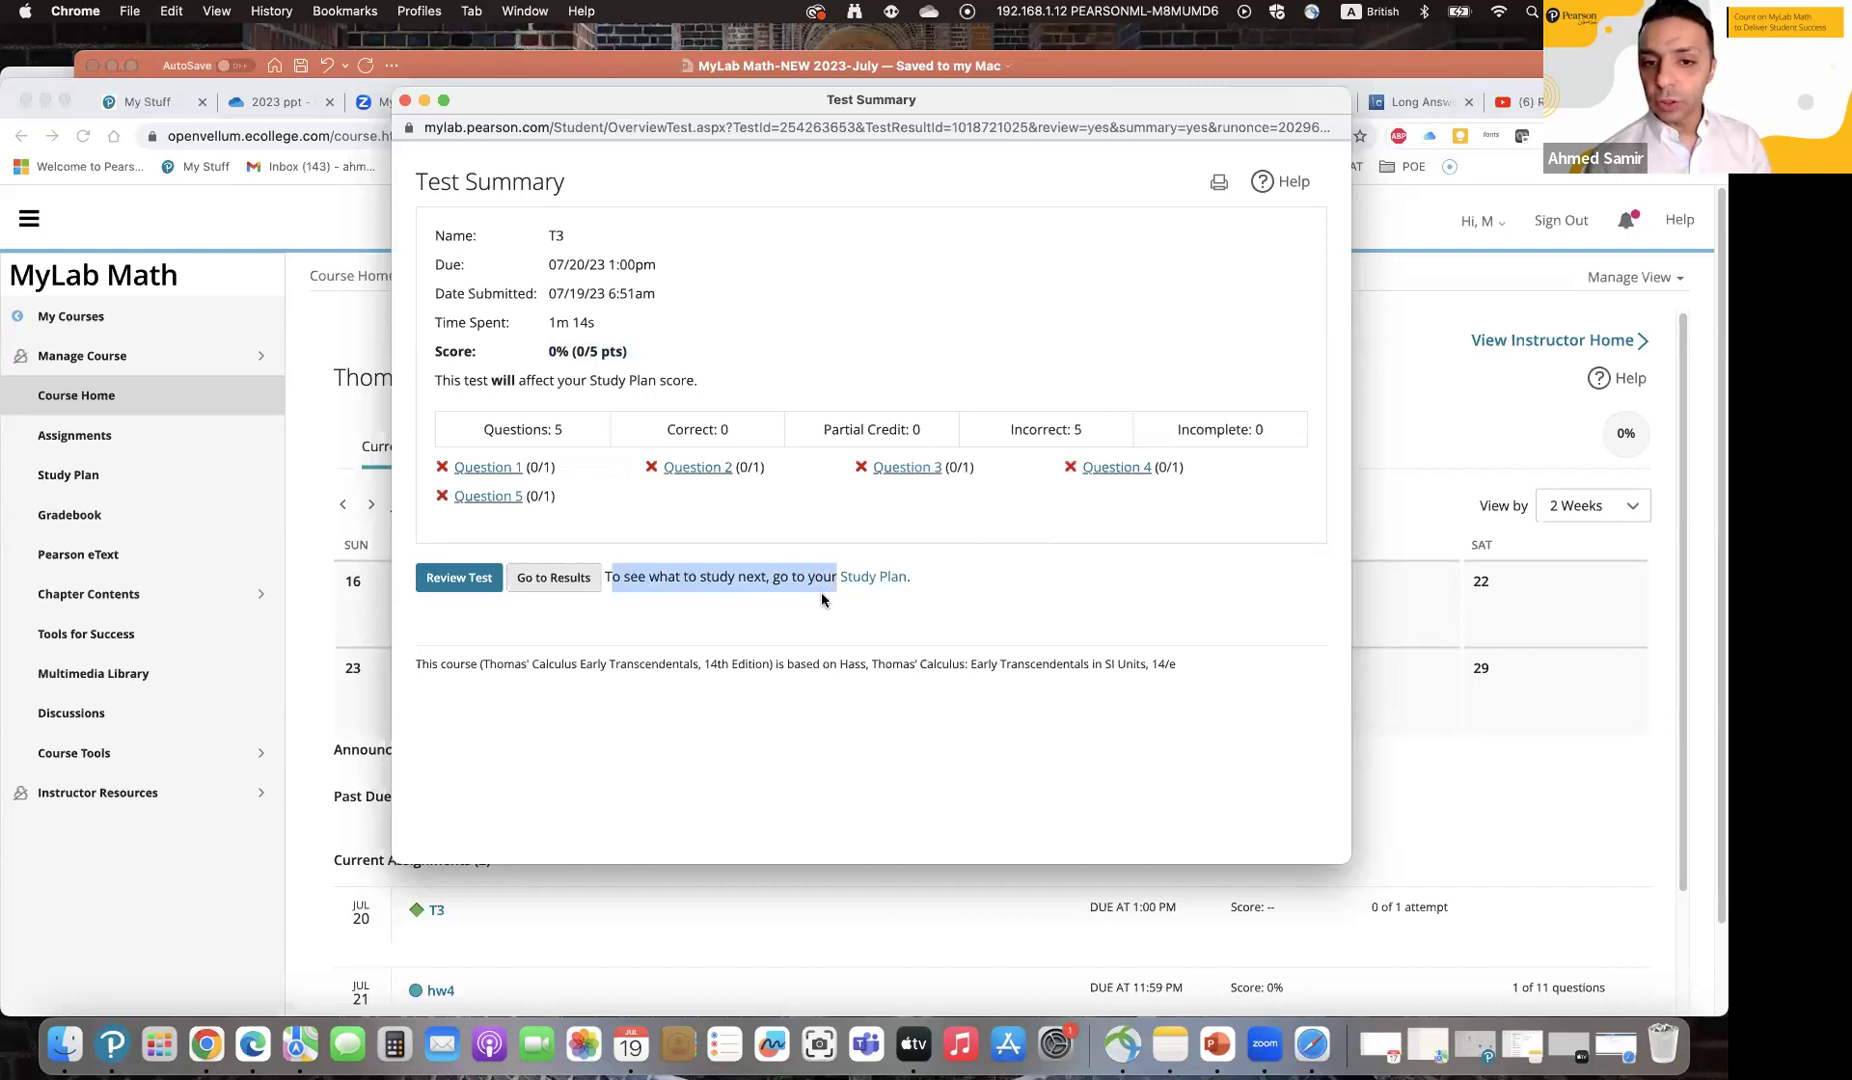
Step: Open the study plan from the test summary and look through all chapters for recommended ones
click(888, 580)
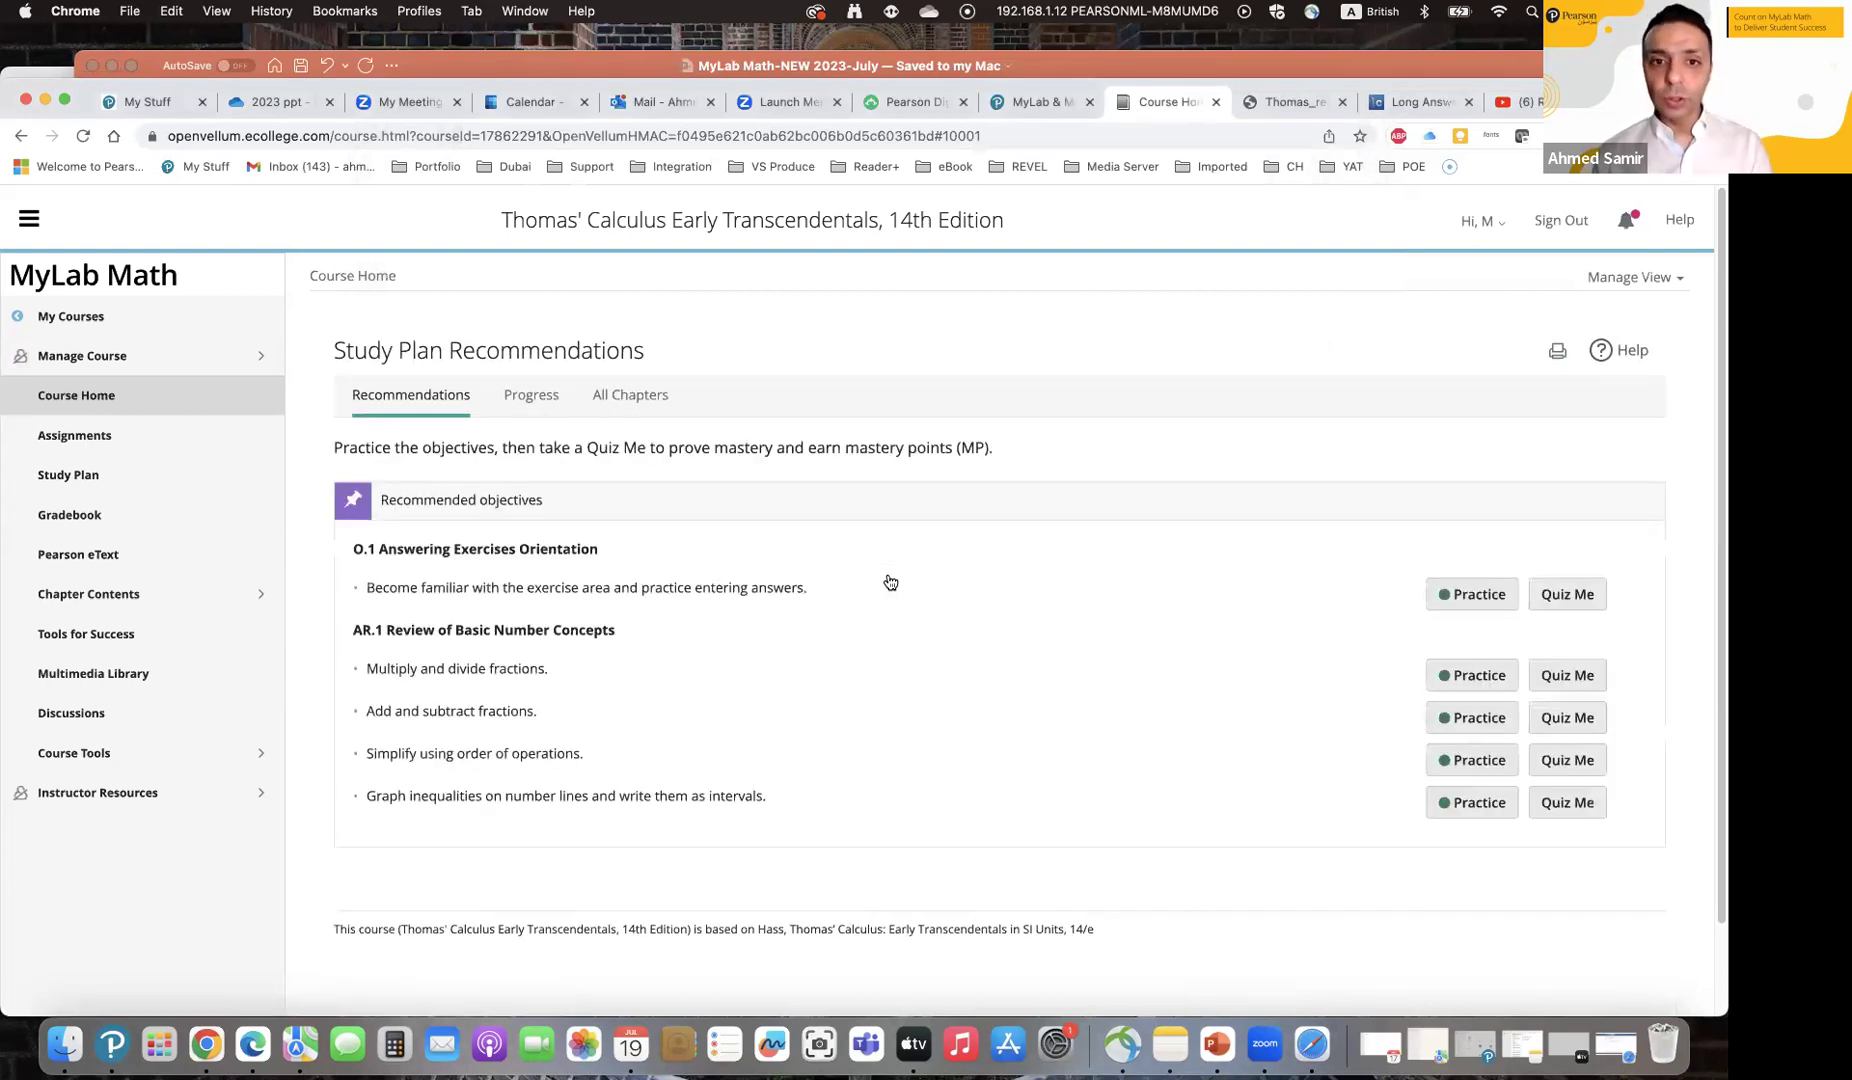
click(613, 397)
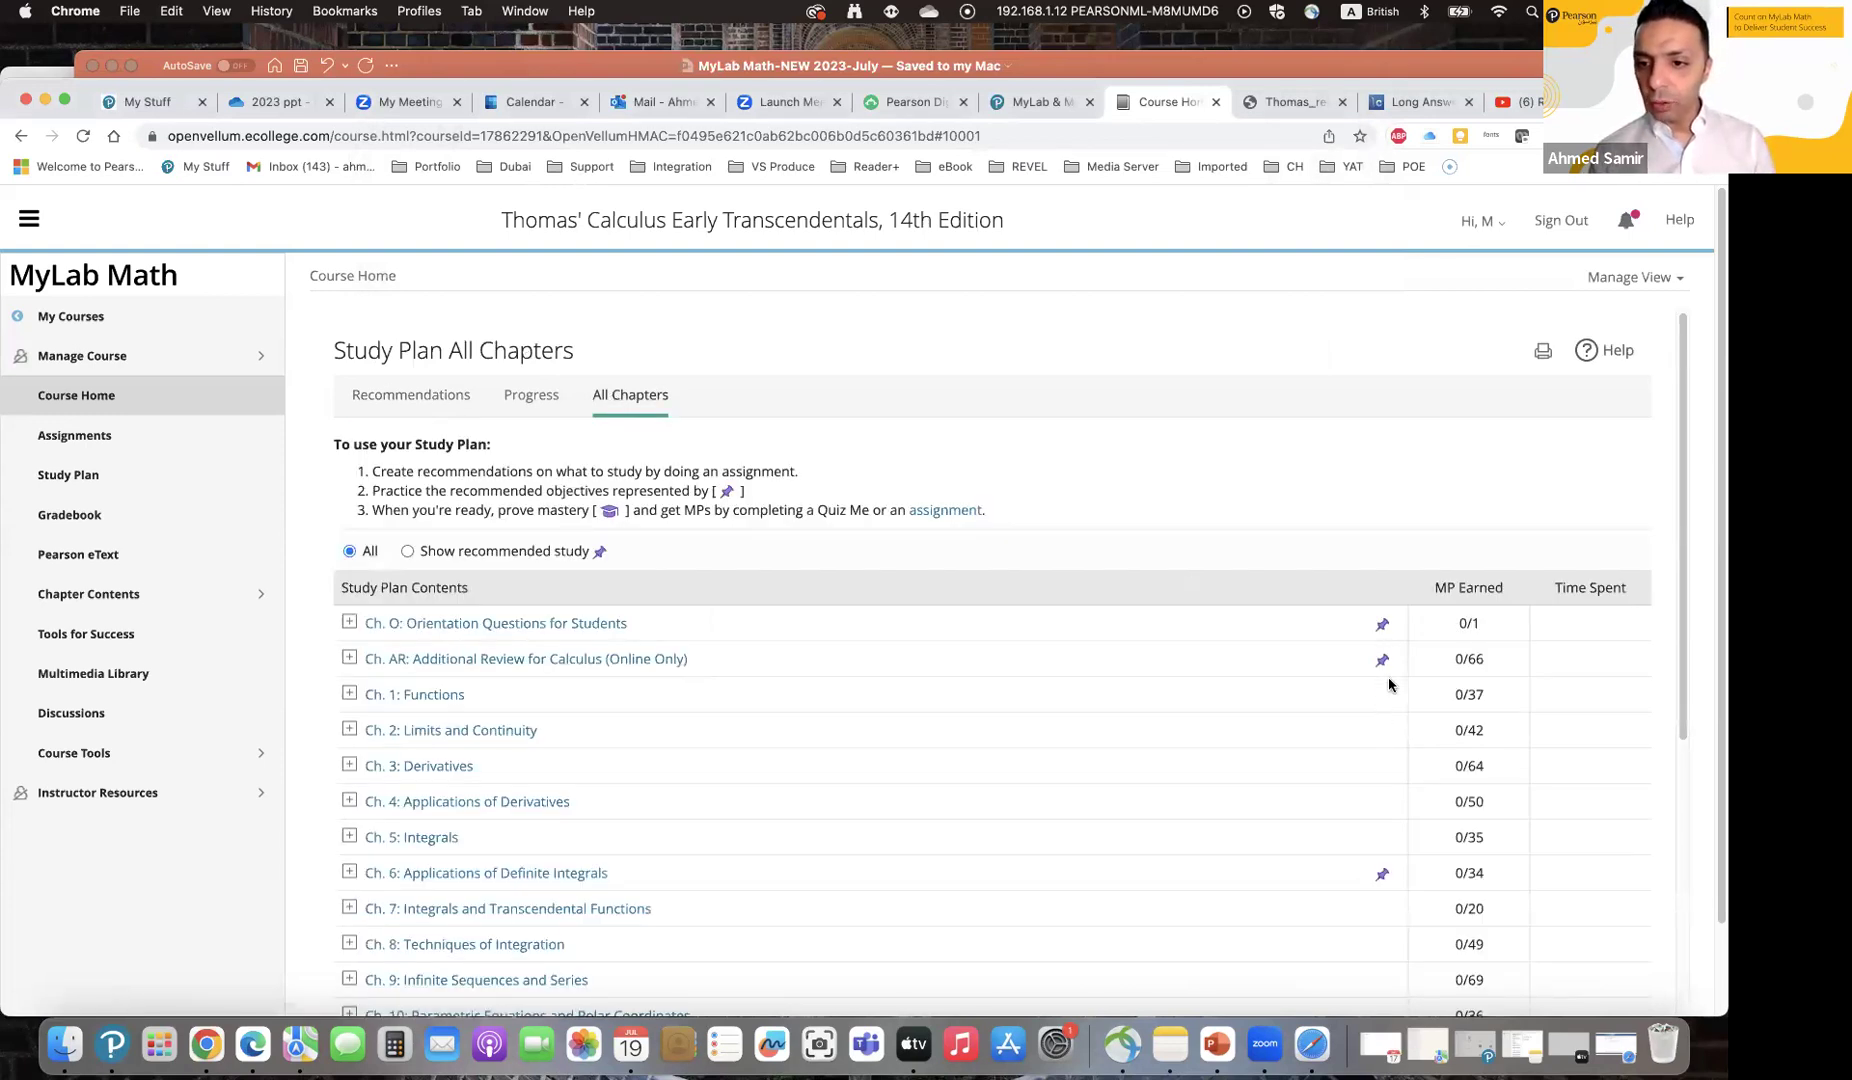
scroll(1377, 877, down, 5)
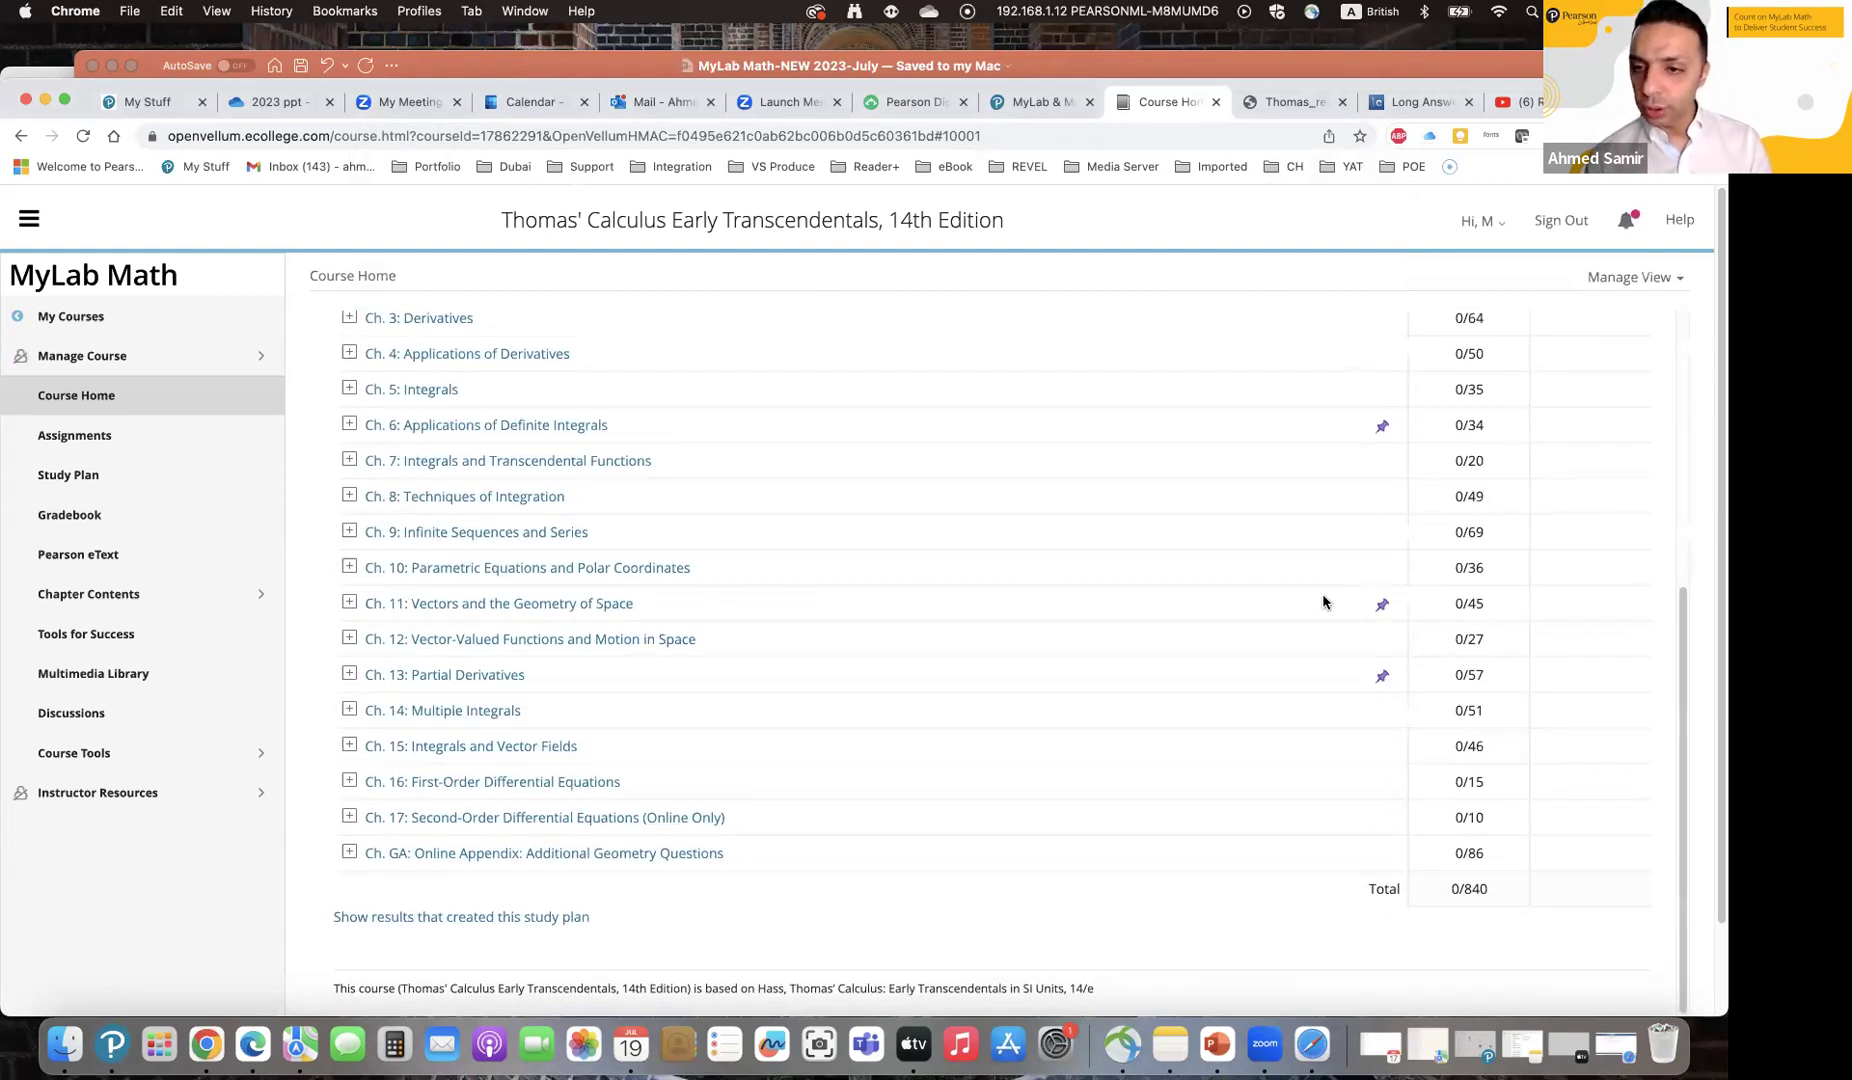
Step: Expand section 6.4 of Chapter 6 and open the practice question for the recommended objective on revolving a curve about the y-axis
click(349, 424)
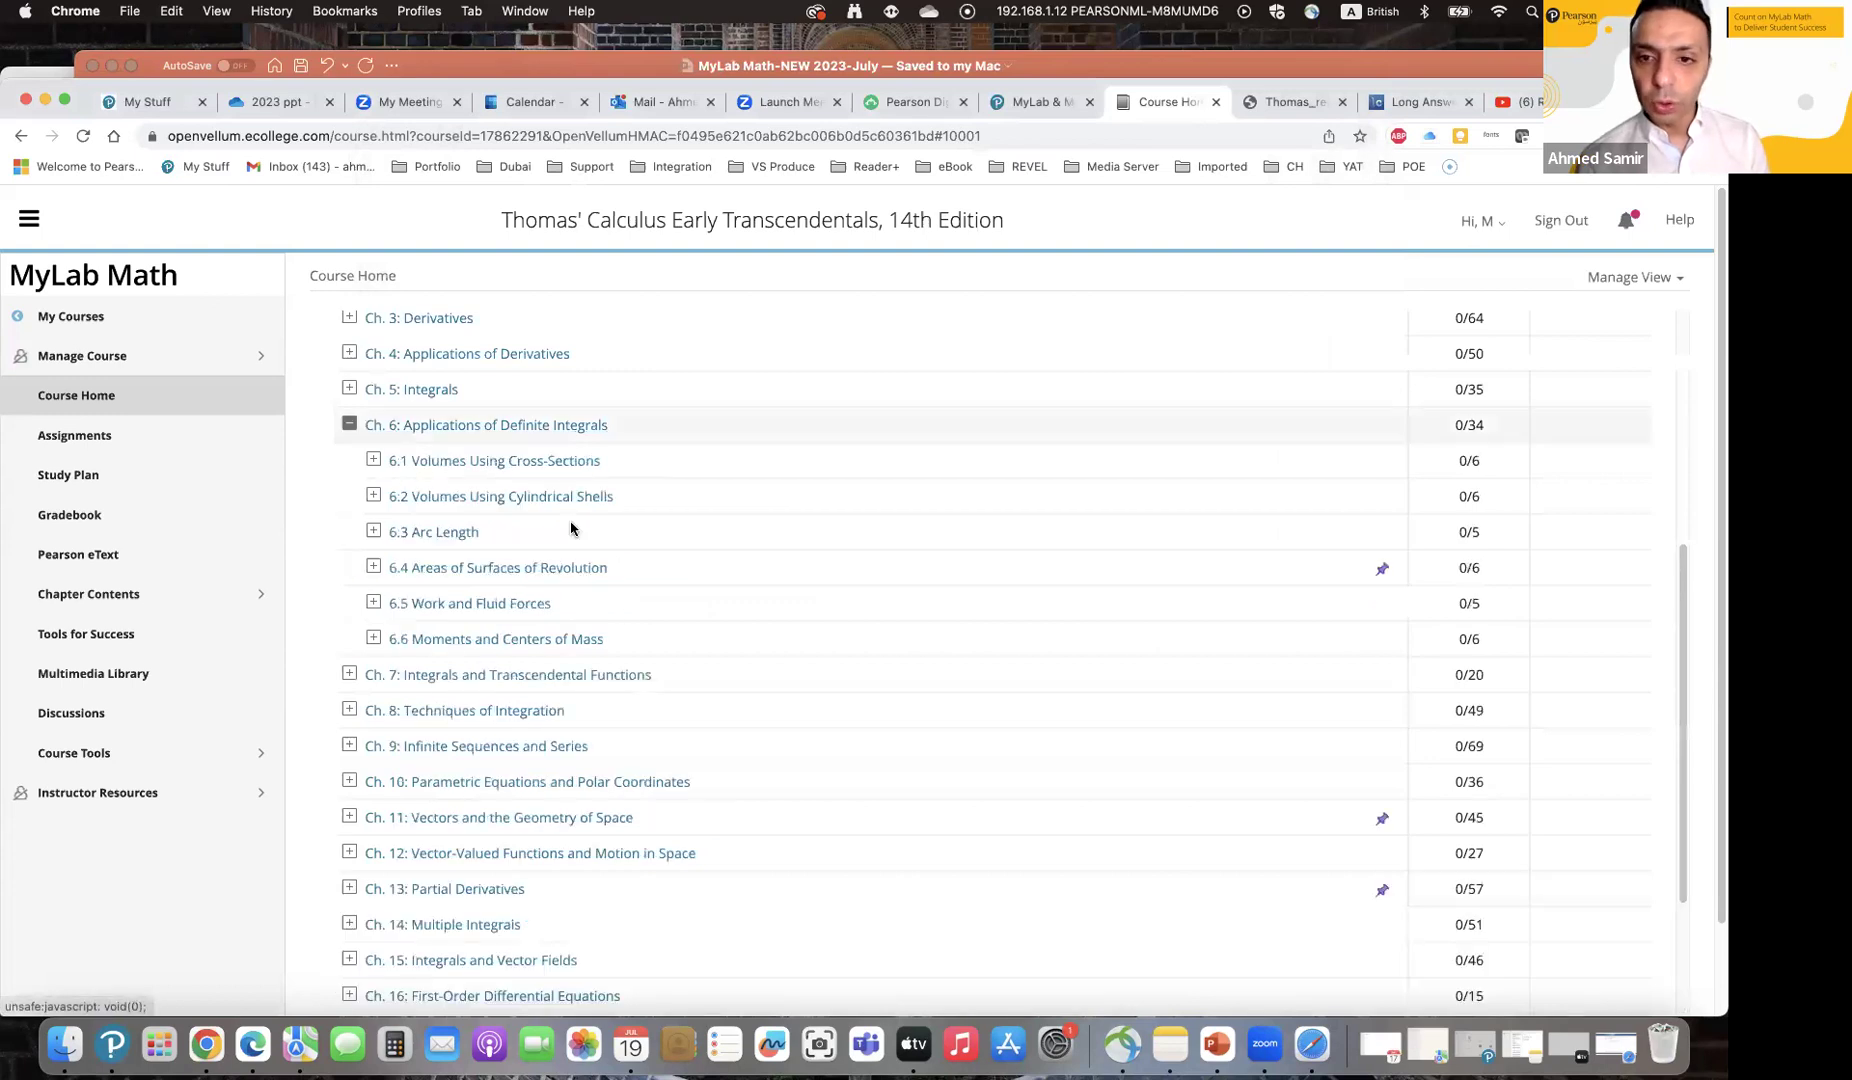
click(381, 569)
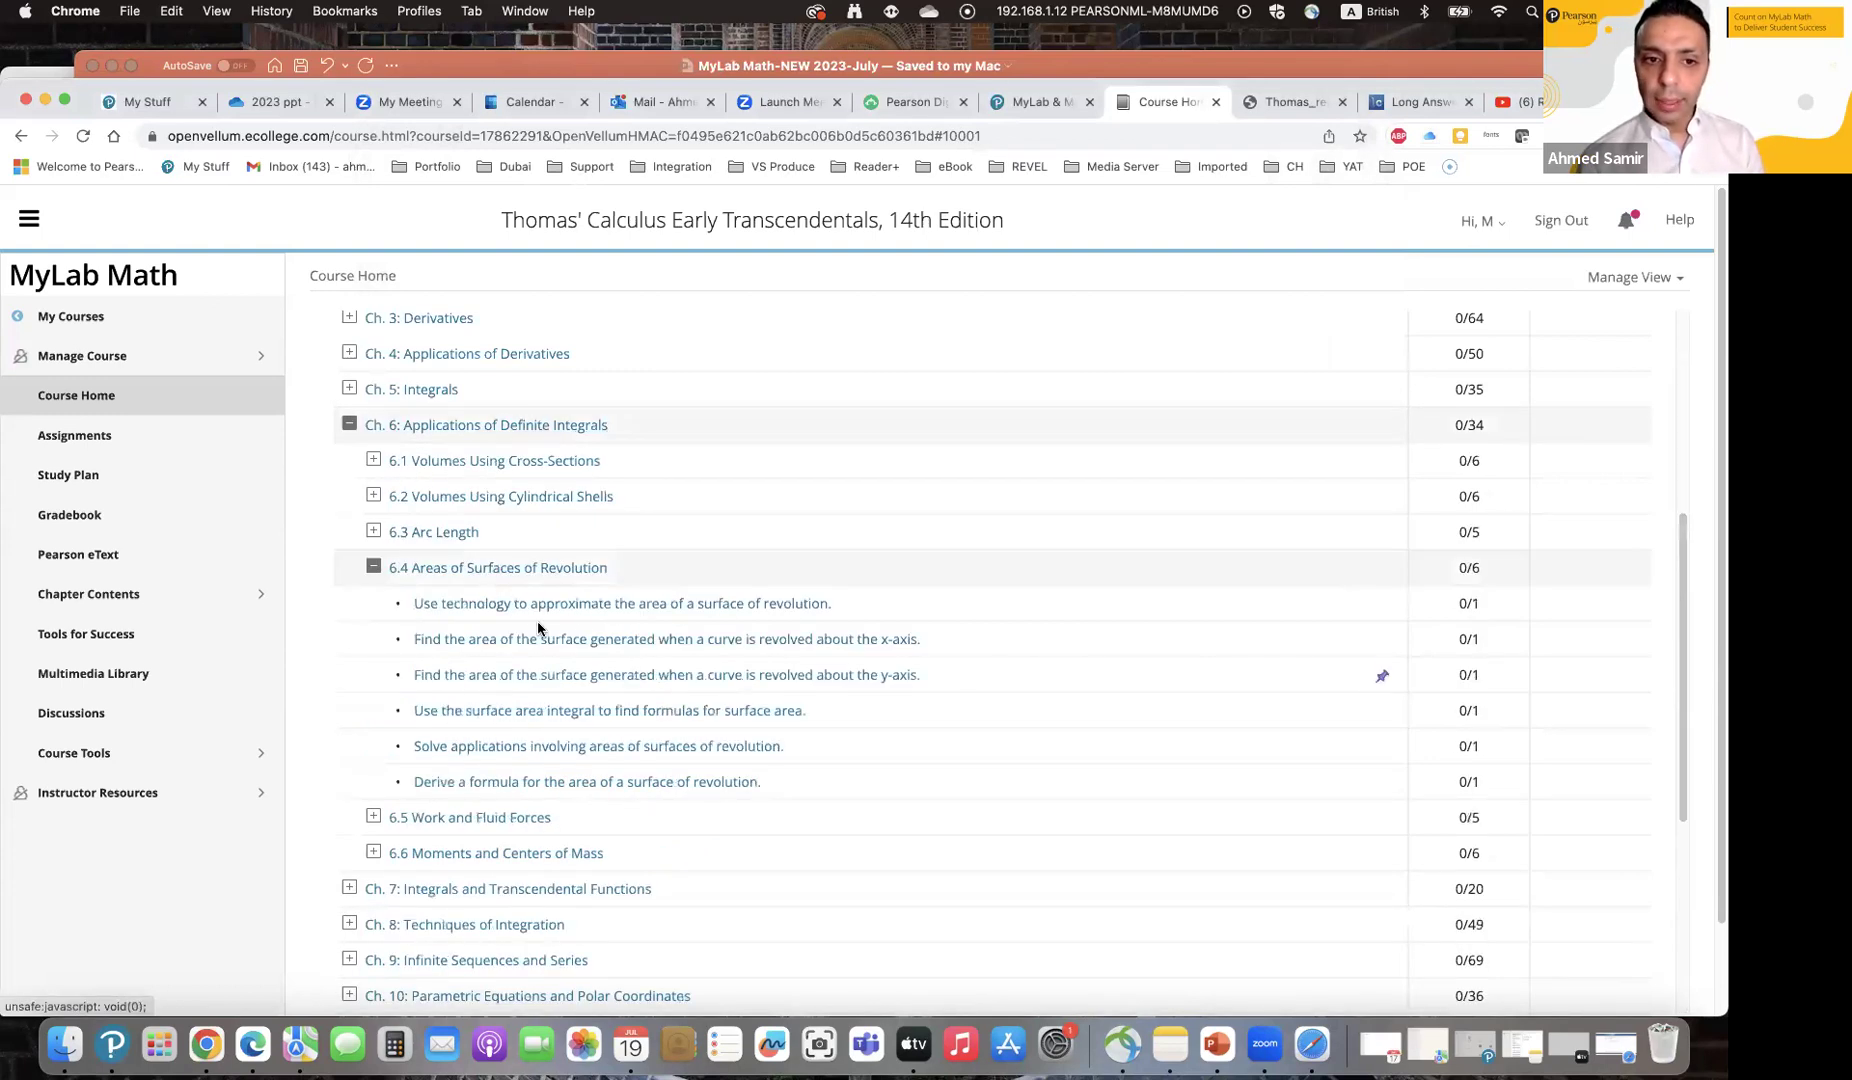
click(643, 682)
click(398, 651)
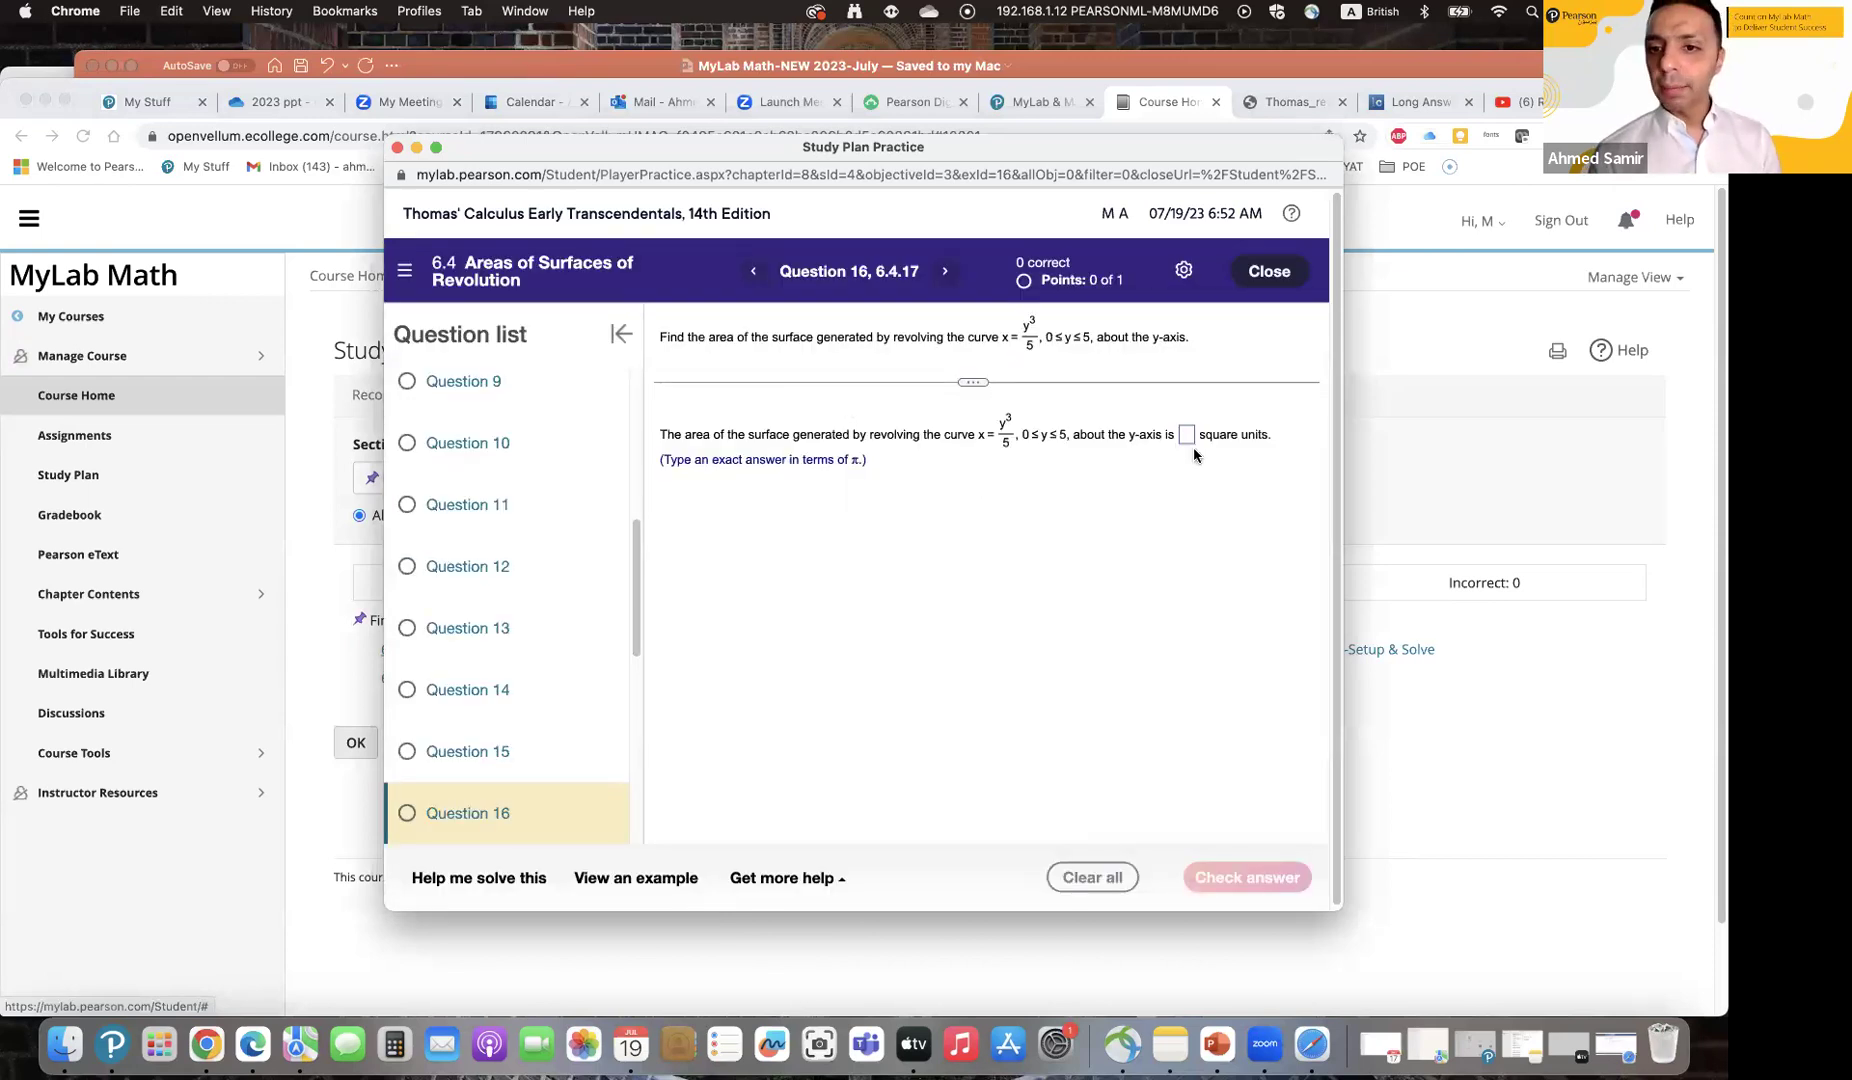
Step: Enter 6 as the surface area in practice Question 16 and check the answer
click(1187, 436)
text(6)
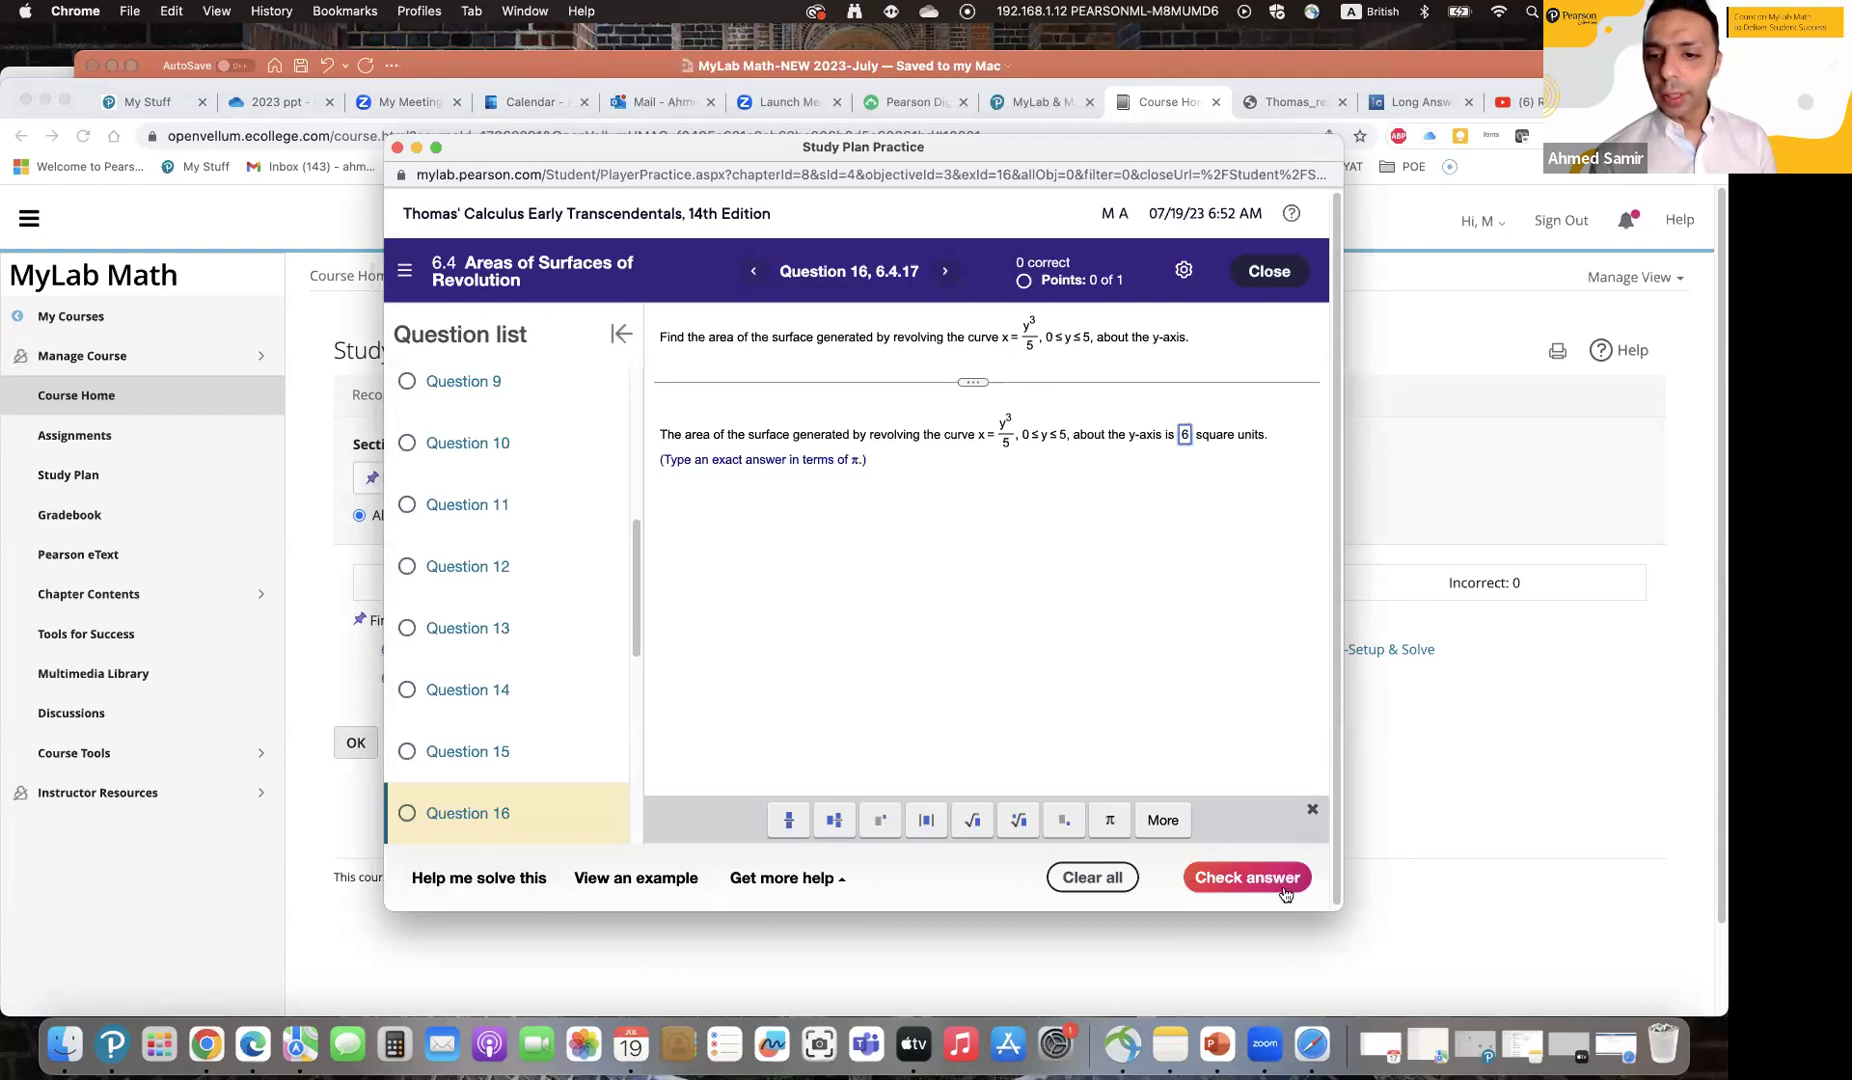
click(1246, 878)
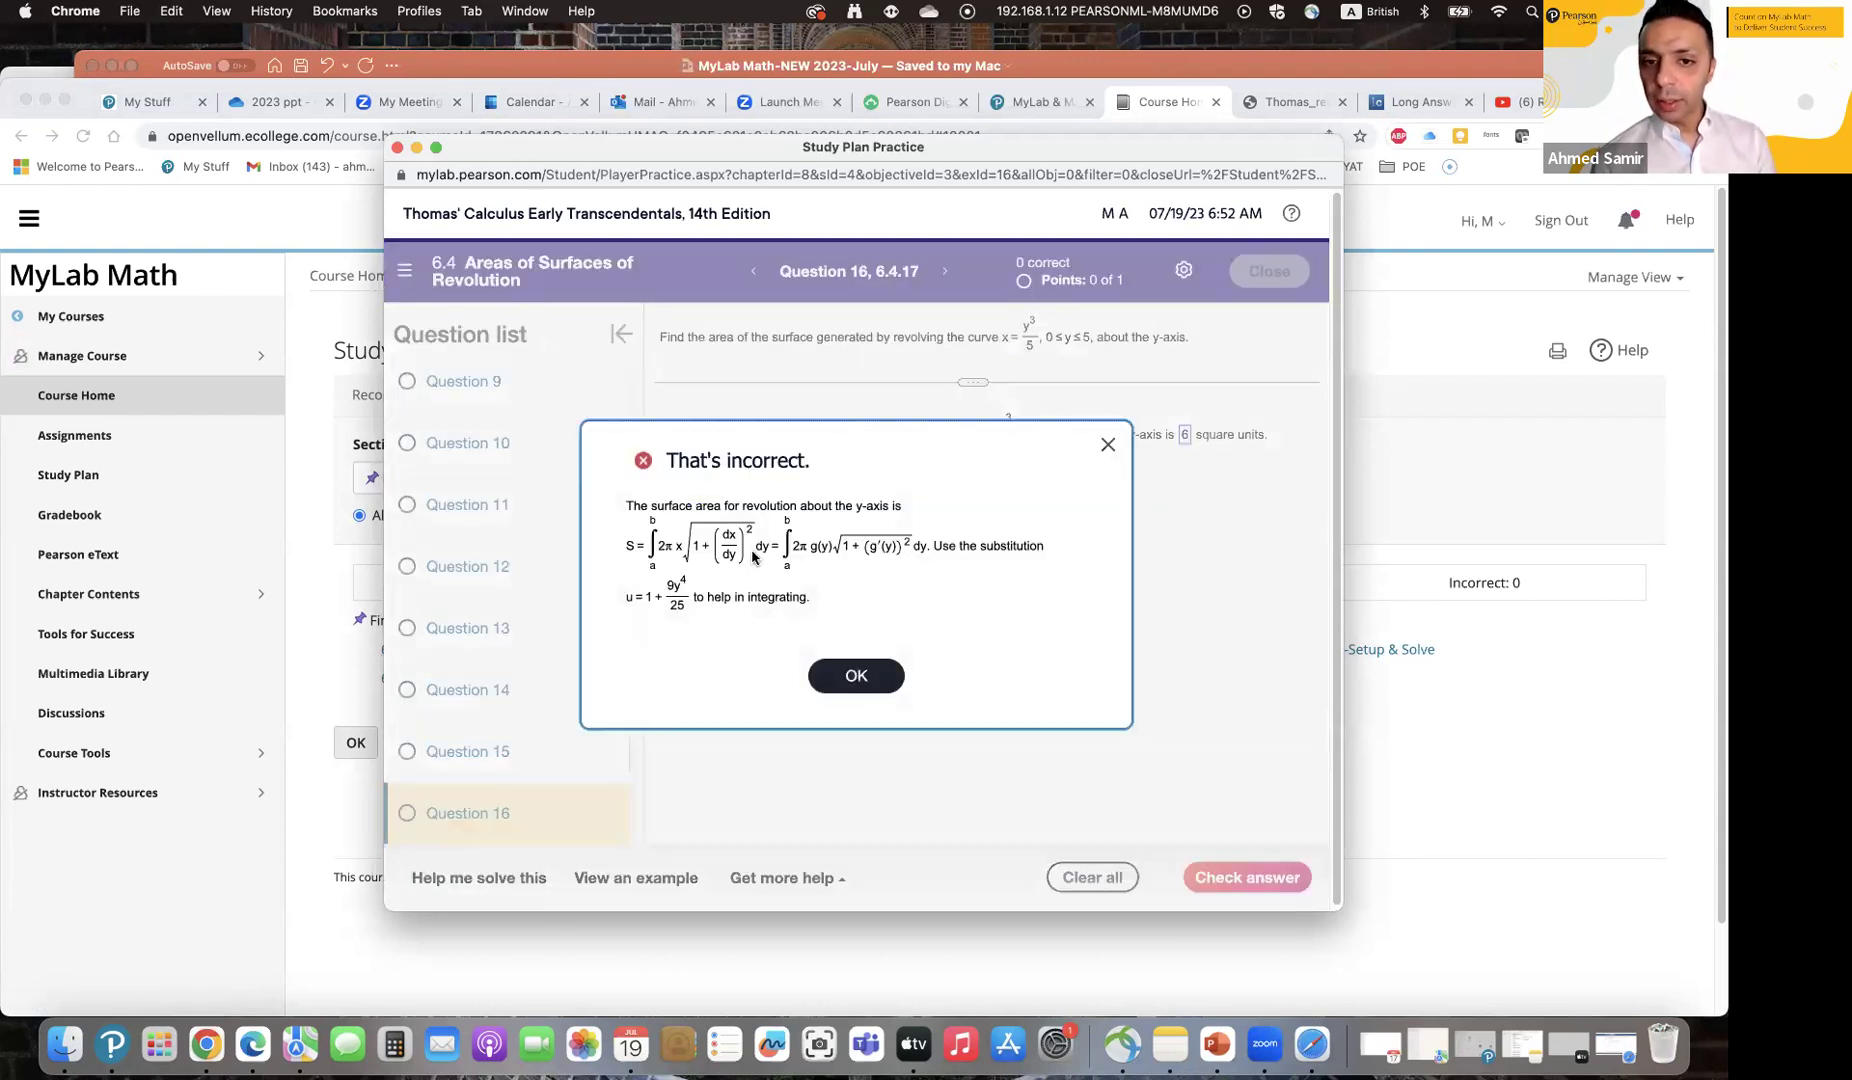
Step: Read the hint in the answer feedback, close it, and open Help me solve this for Question 16
drag(841, 587, 621, 522)
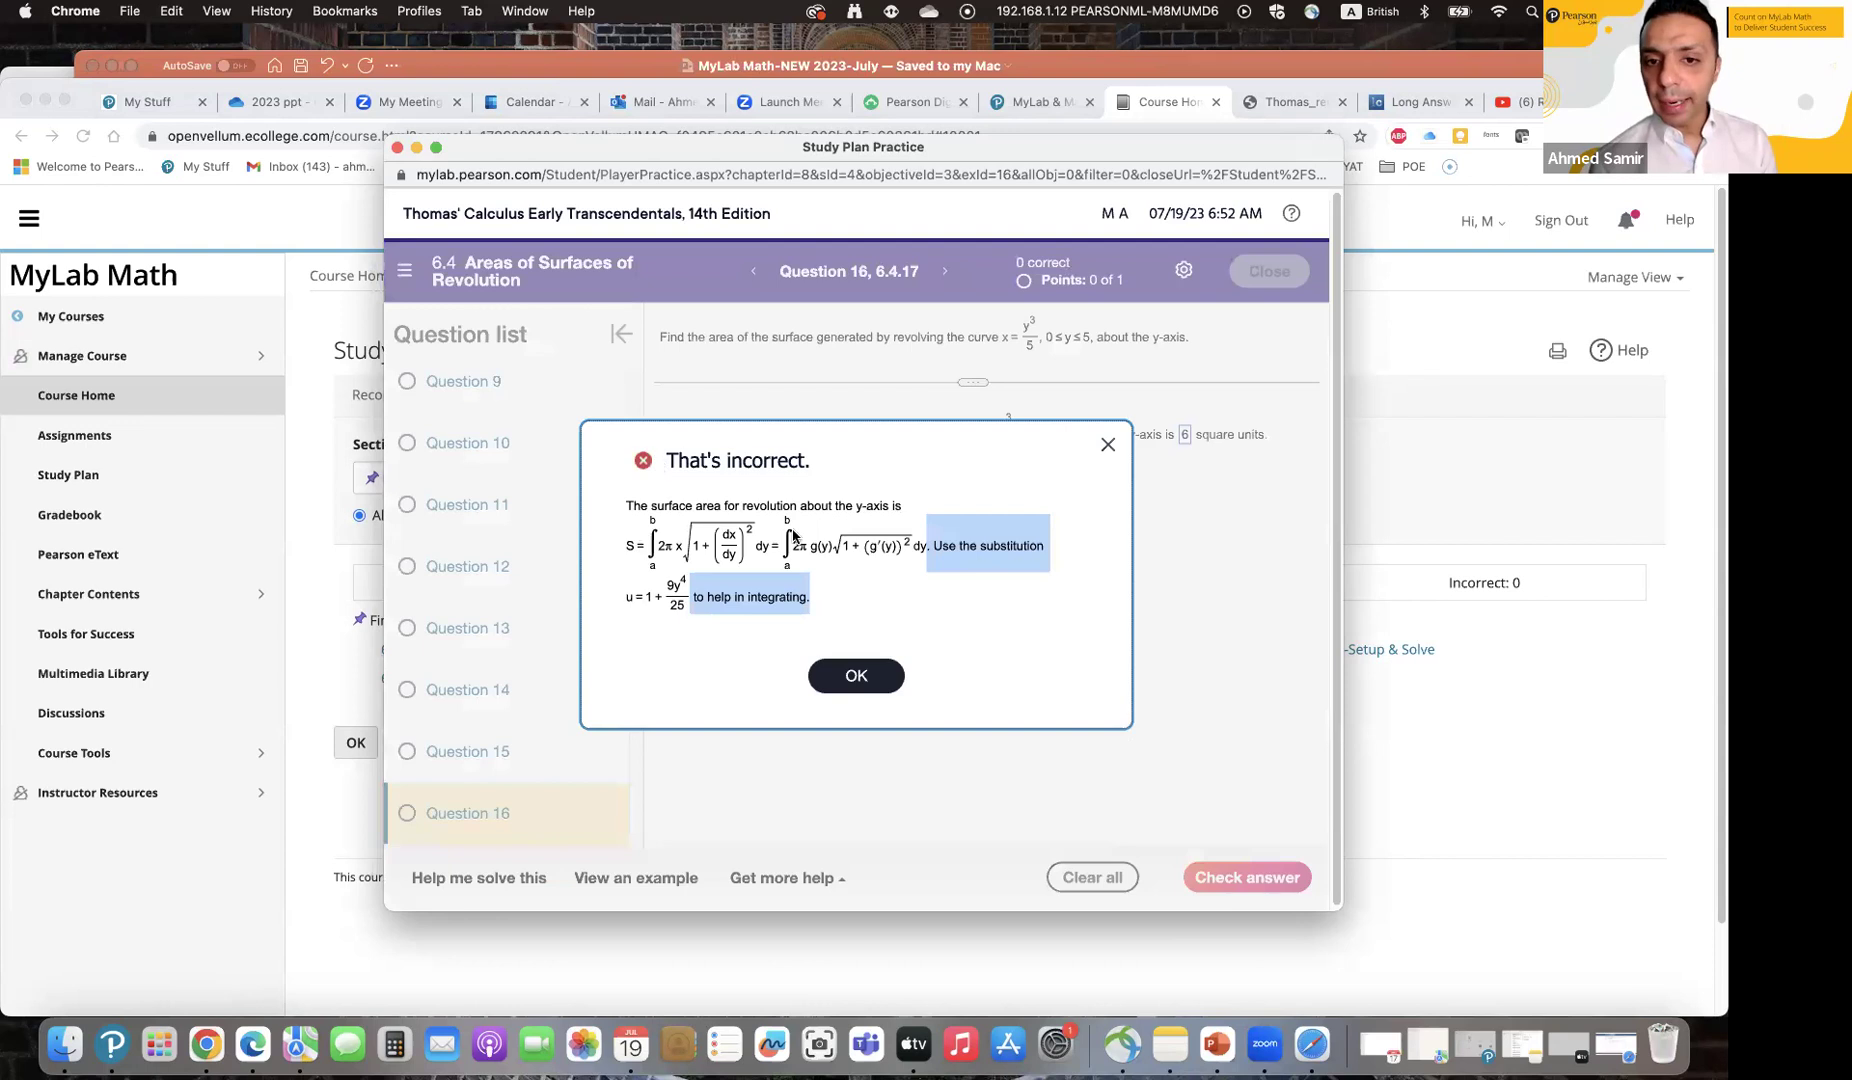
click(933, 621)
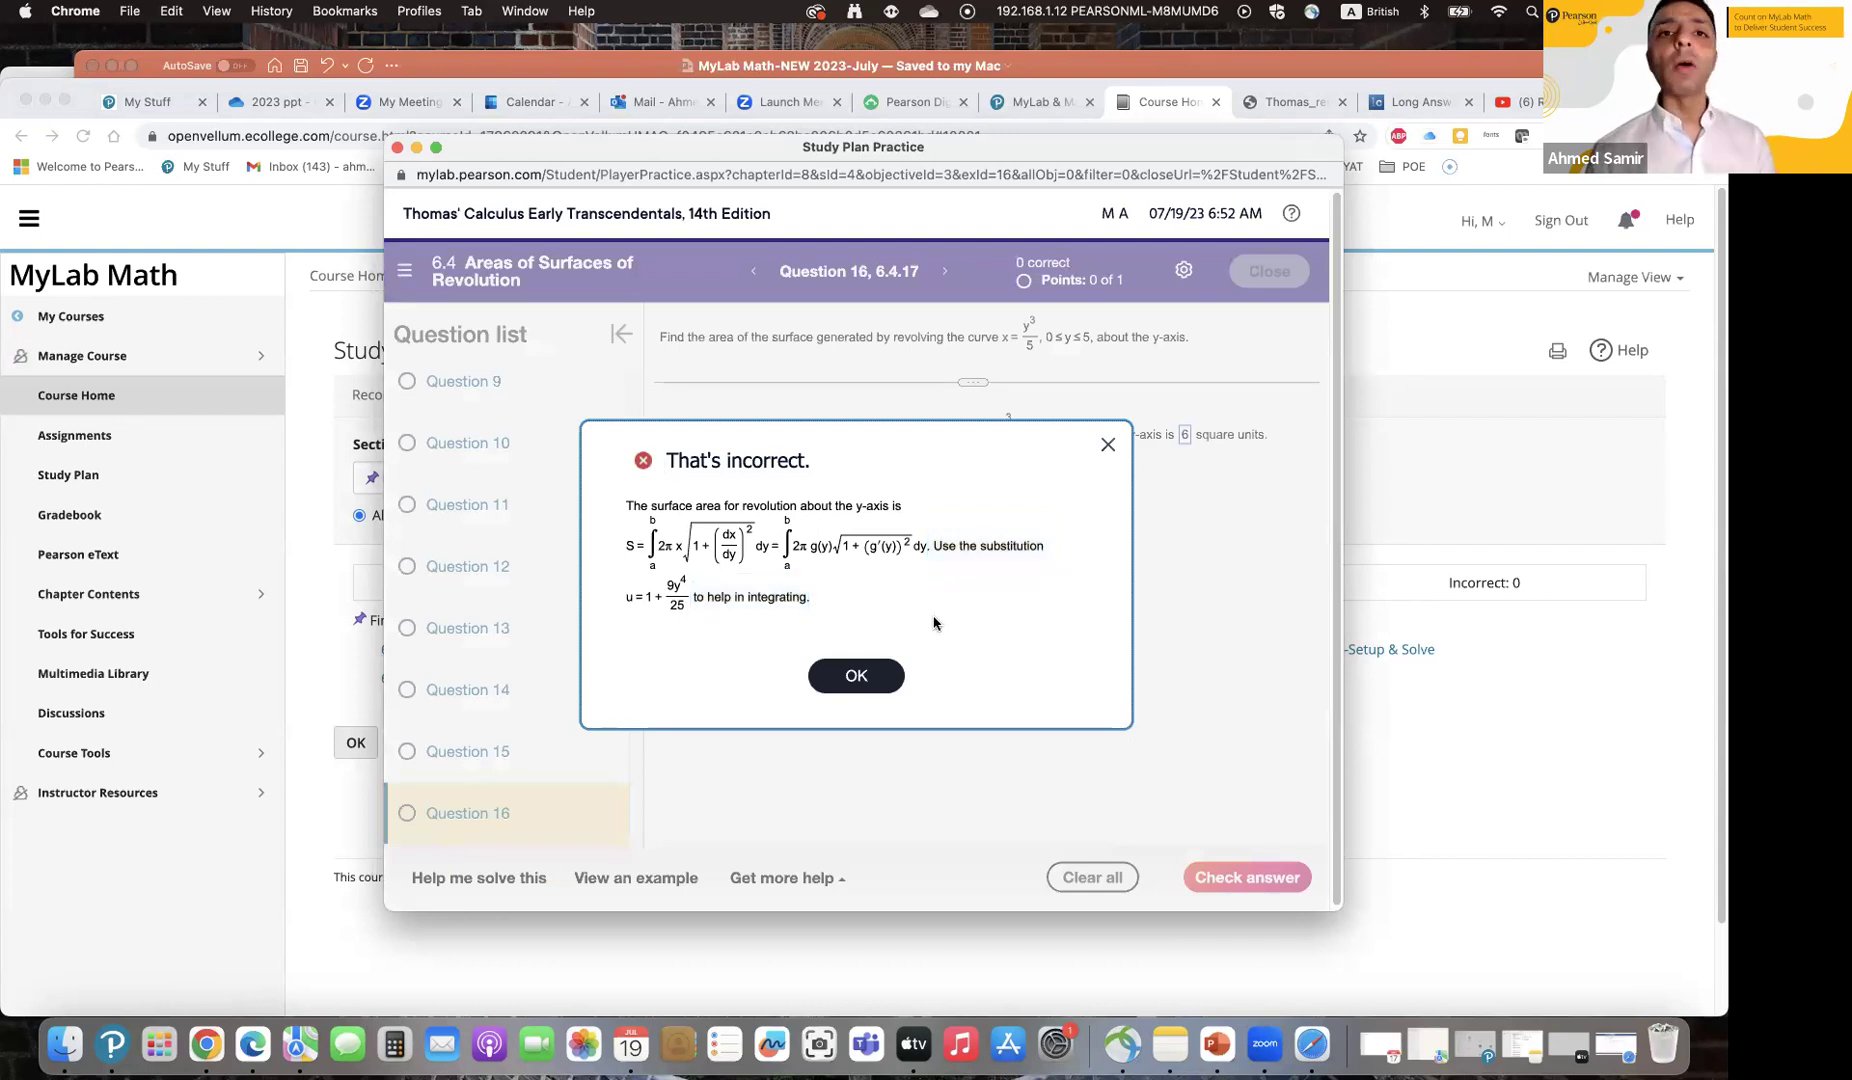
click(854, 676)
click(433, 880)
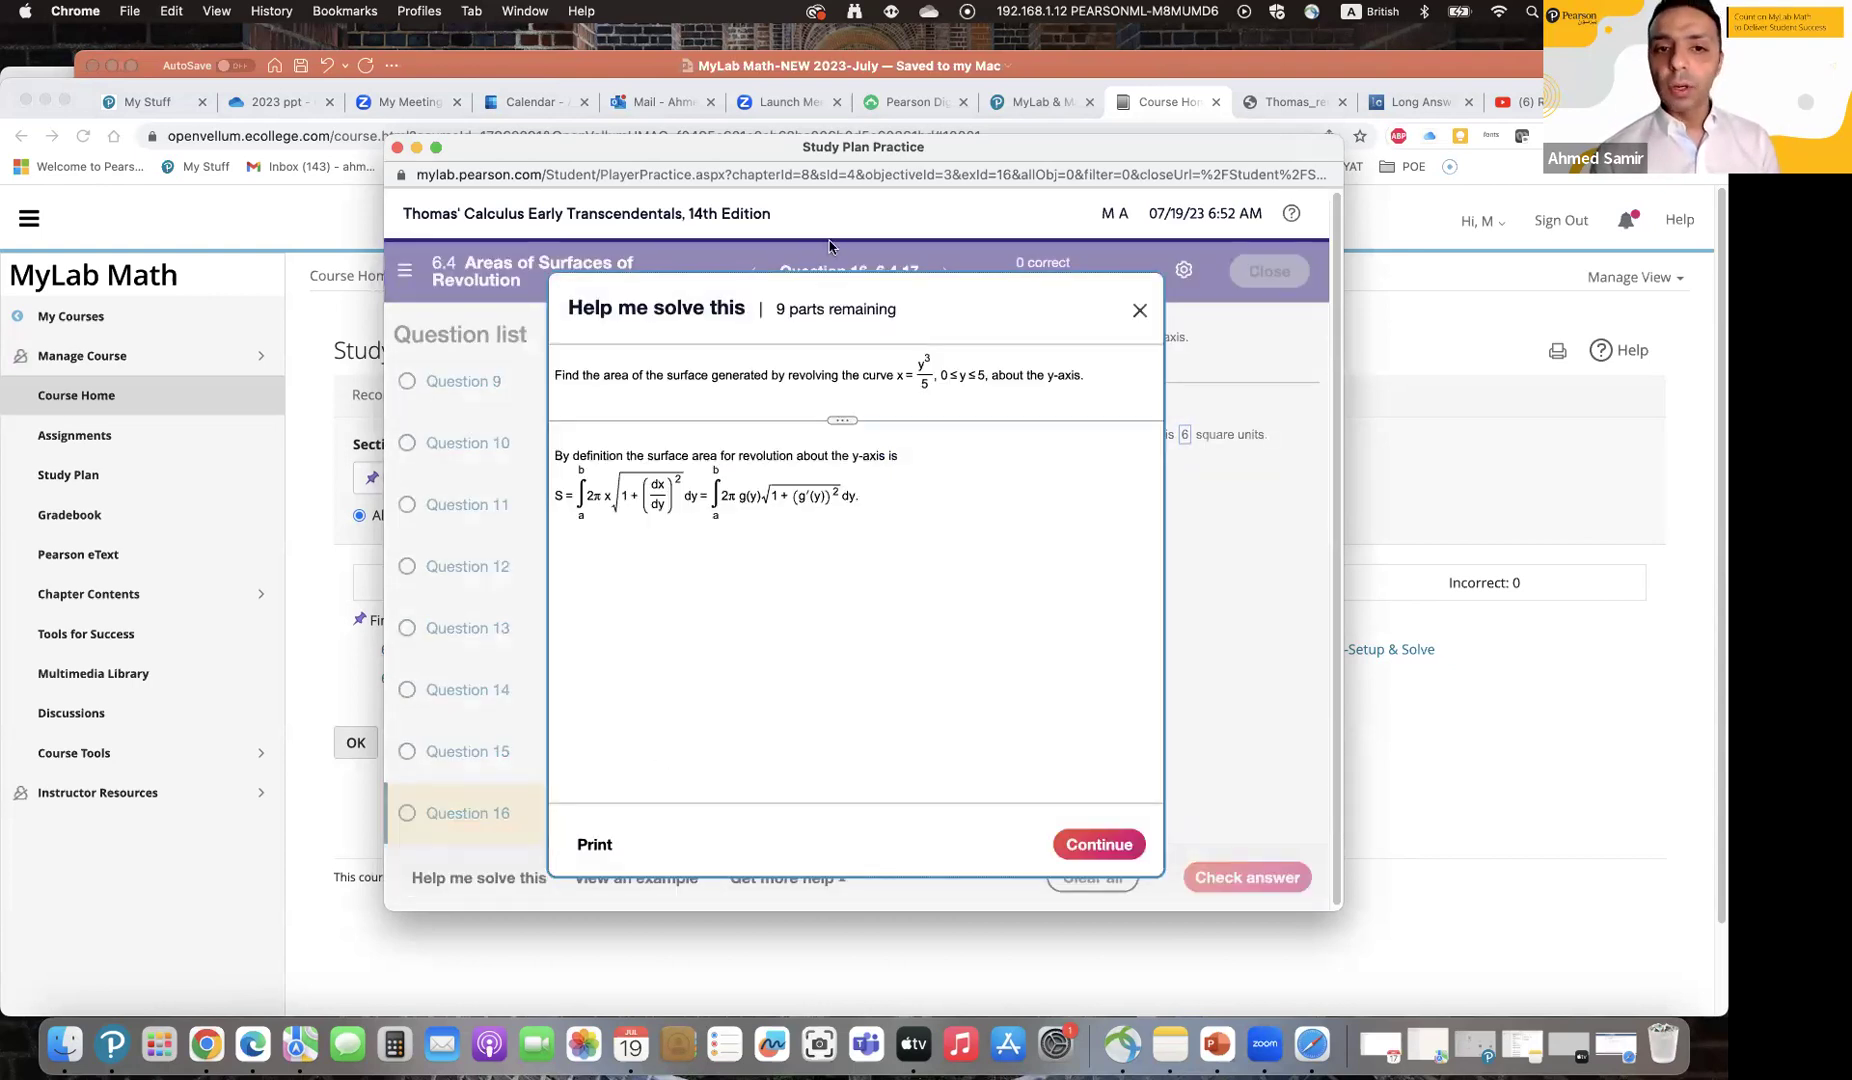
Step: Close the guided help and the study plan practice window, and open the course Gradebook
click(1139, 310)
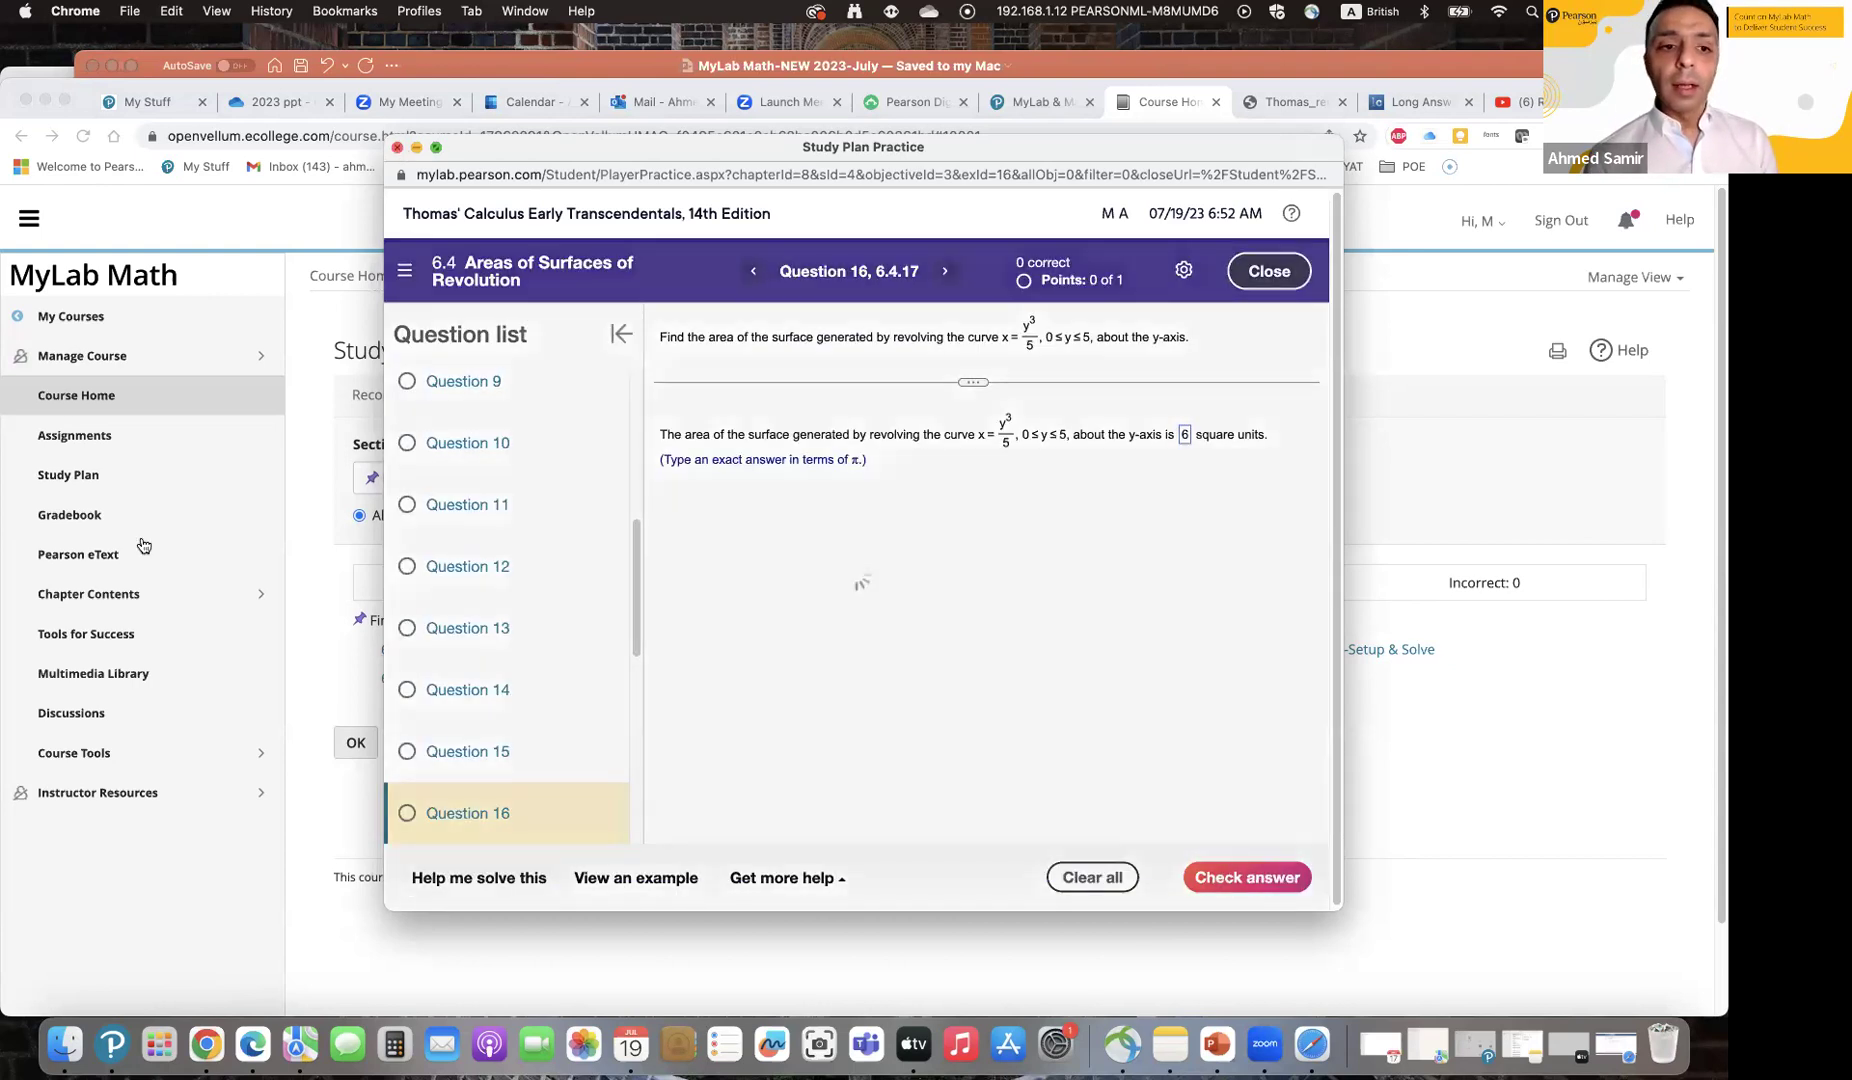
click(14, 798)
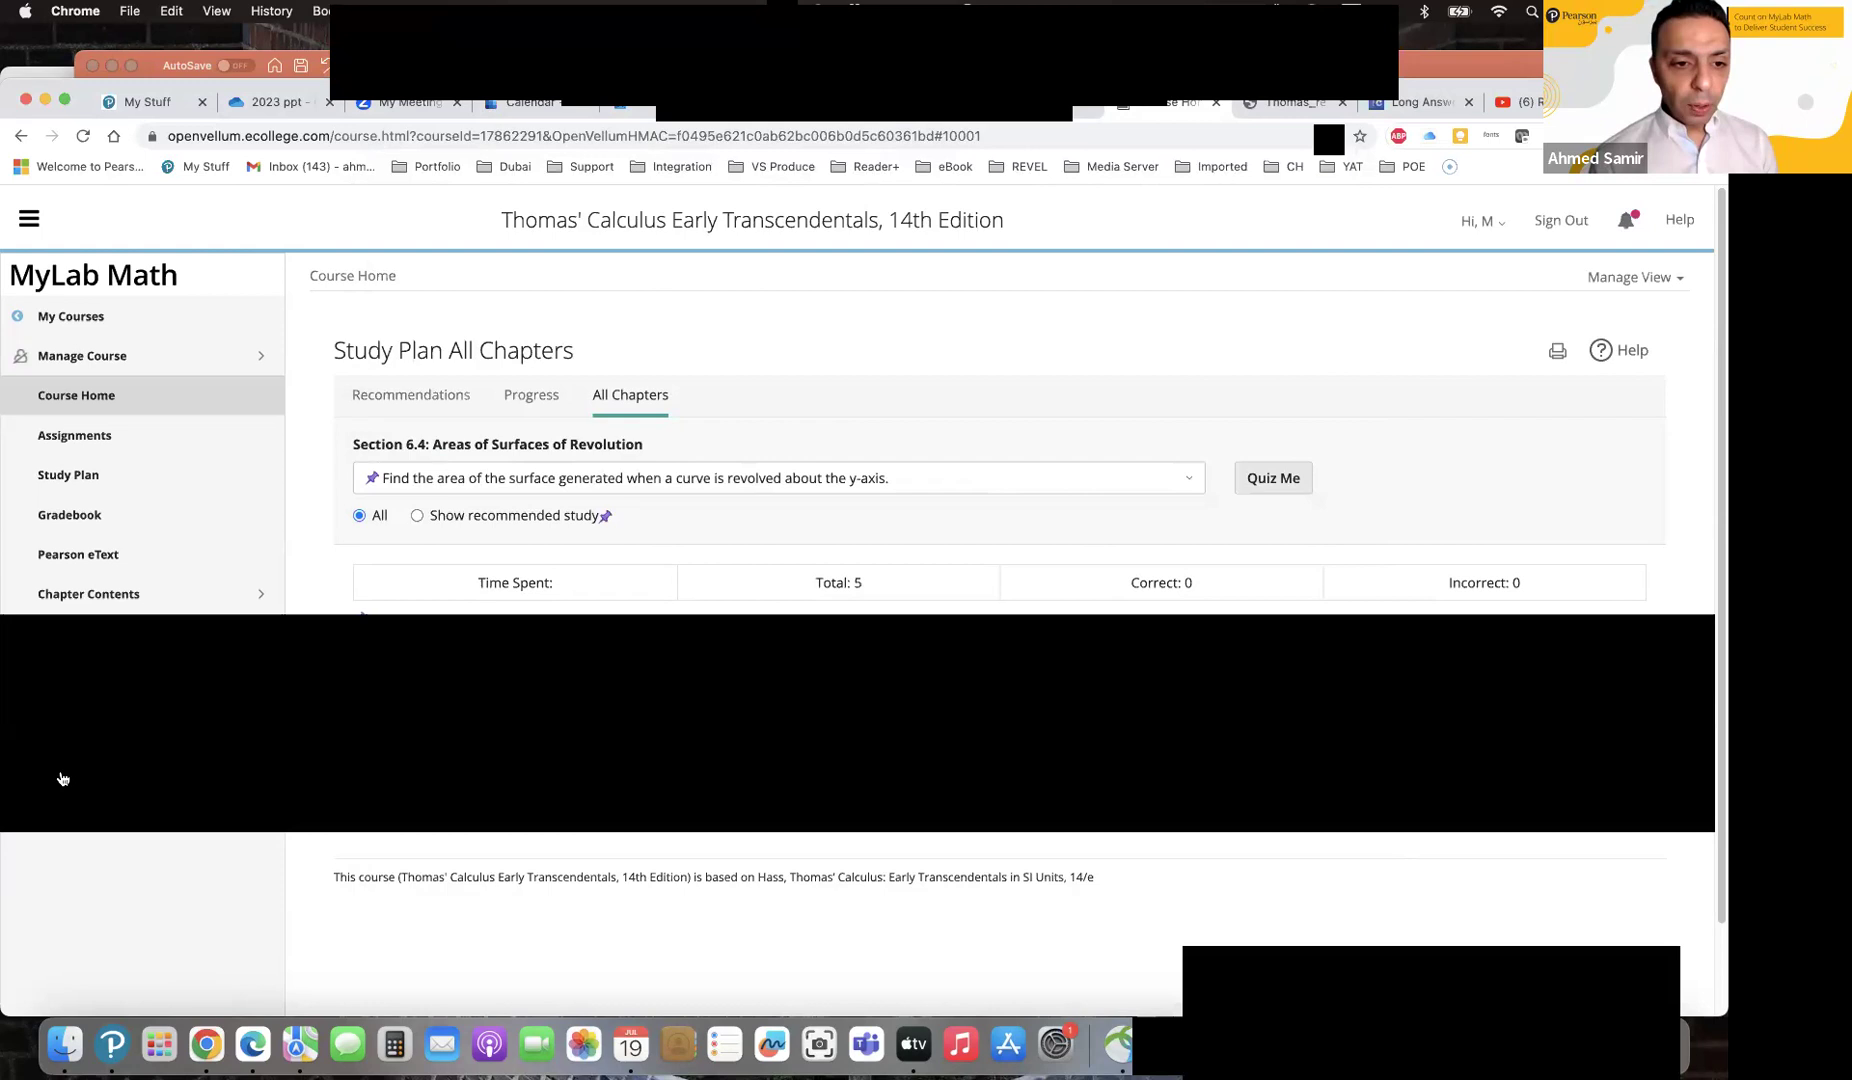
click(62, 778)
click(65, 683)
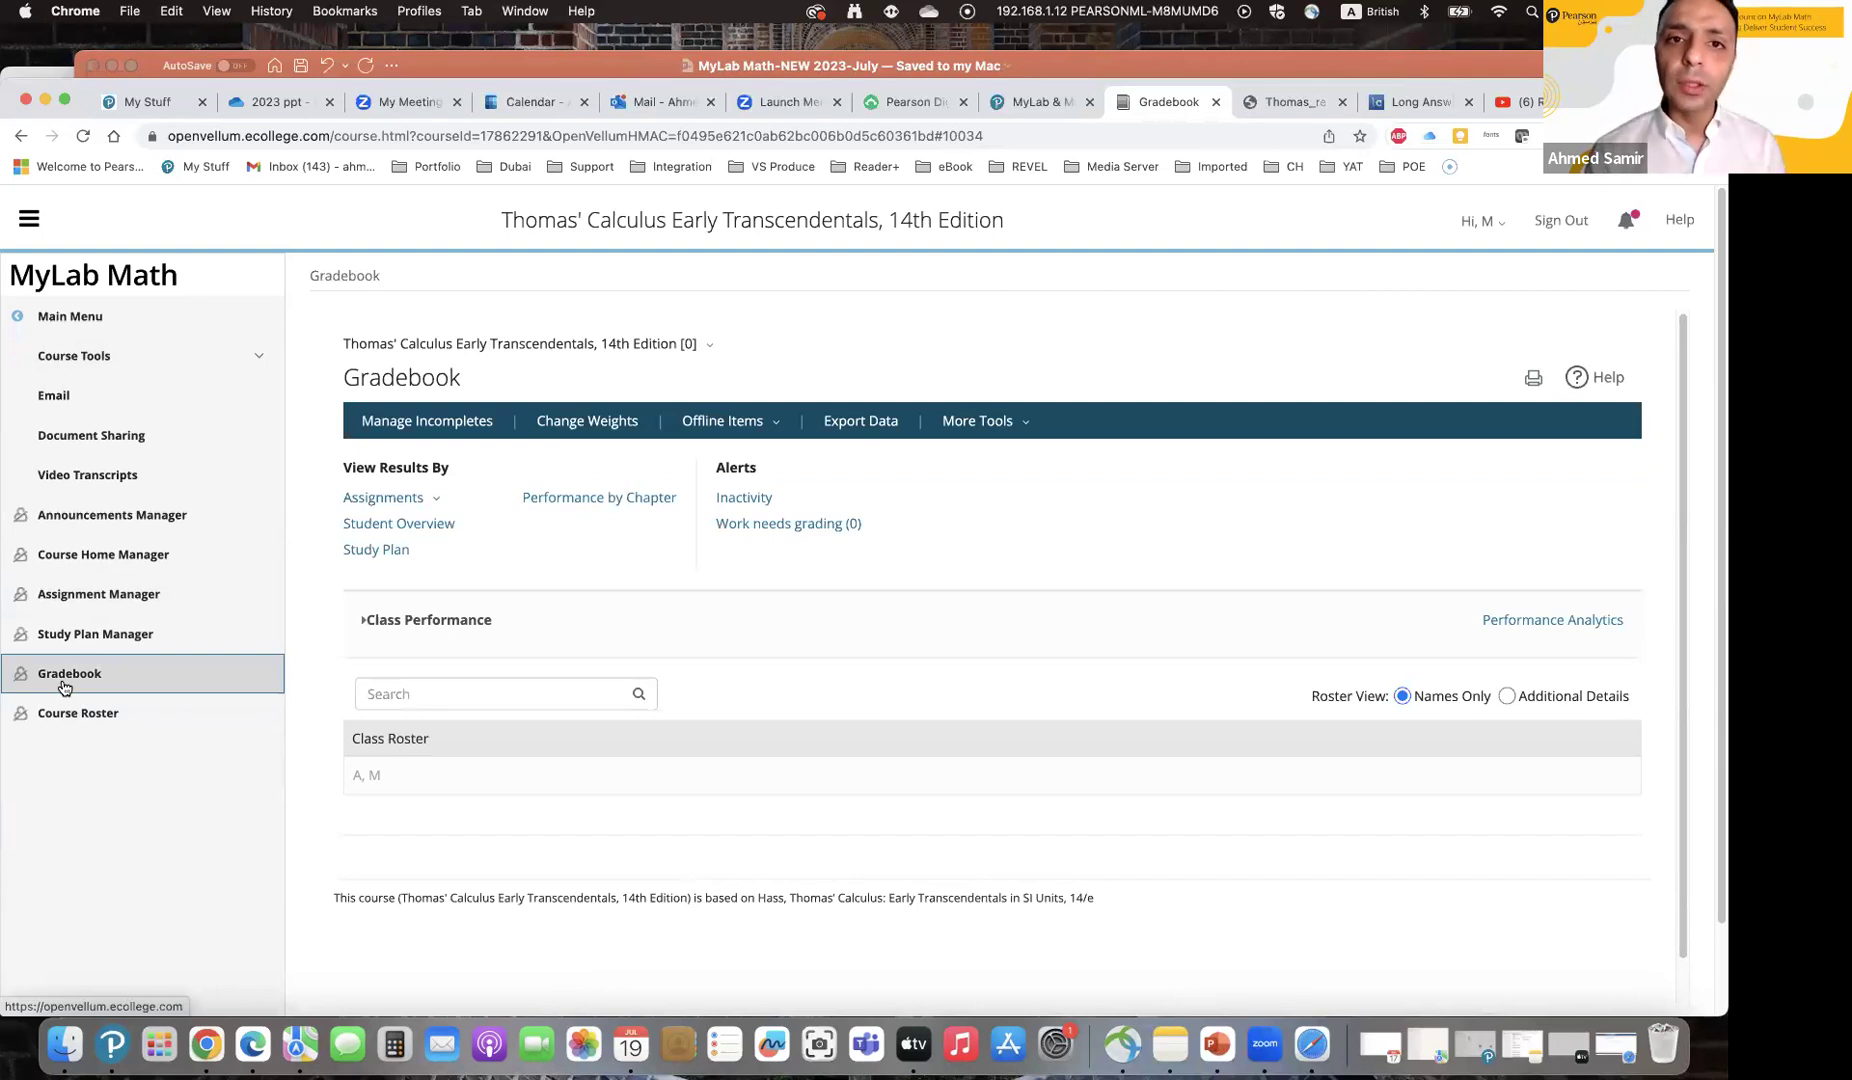
Step: Open the enrolled student's results from the class roster and view the T3 test review, closing it again
click(366, 776)
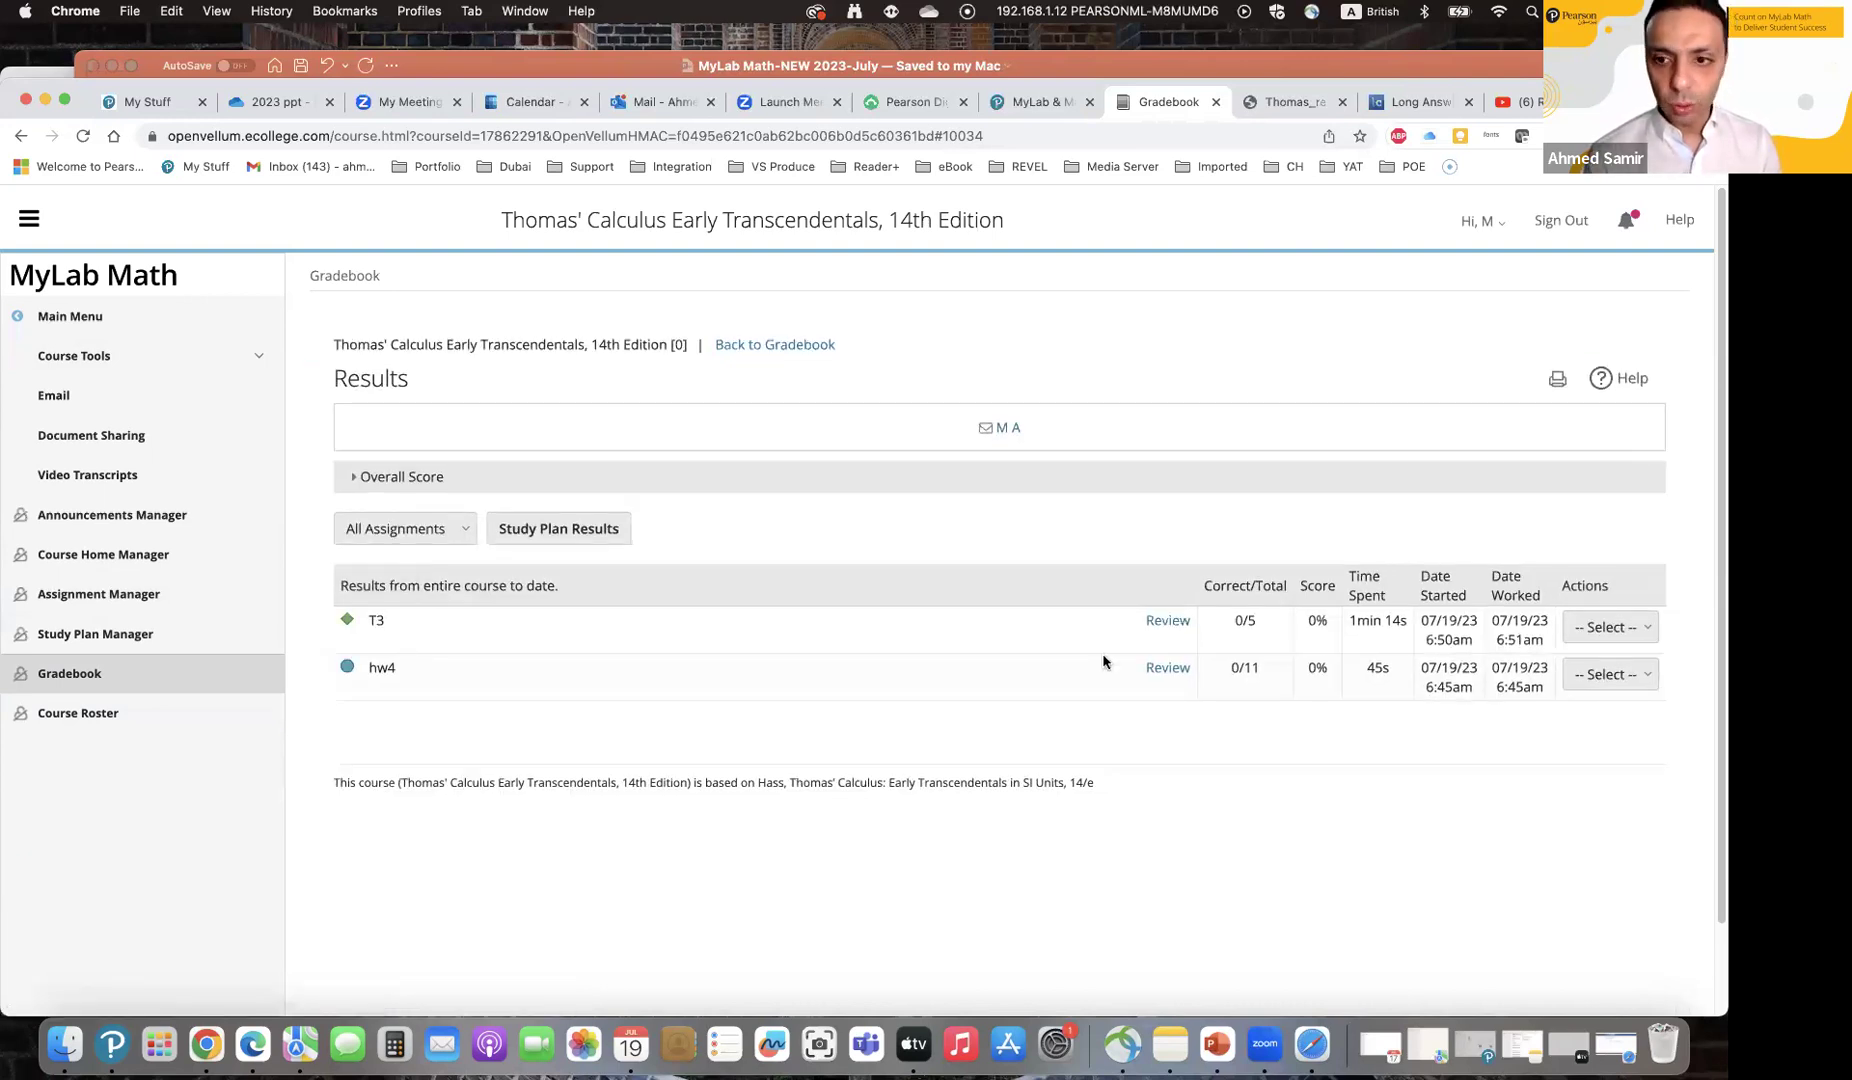
click(1166, 621)
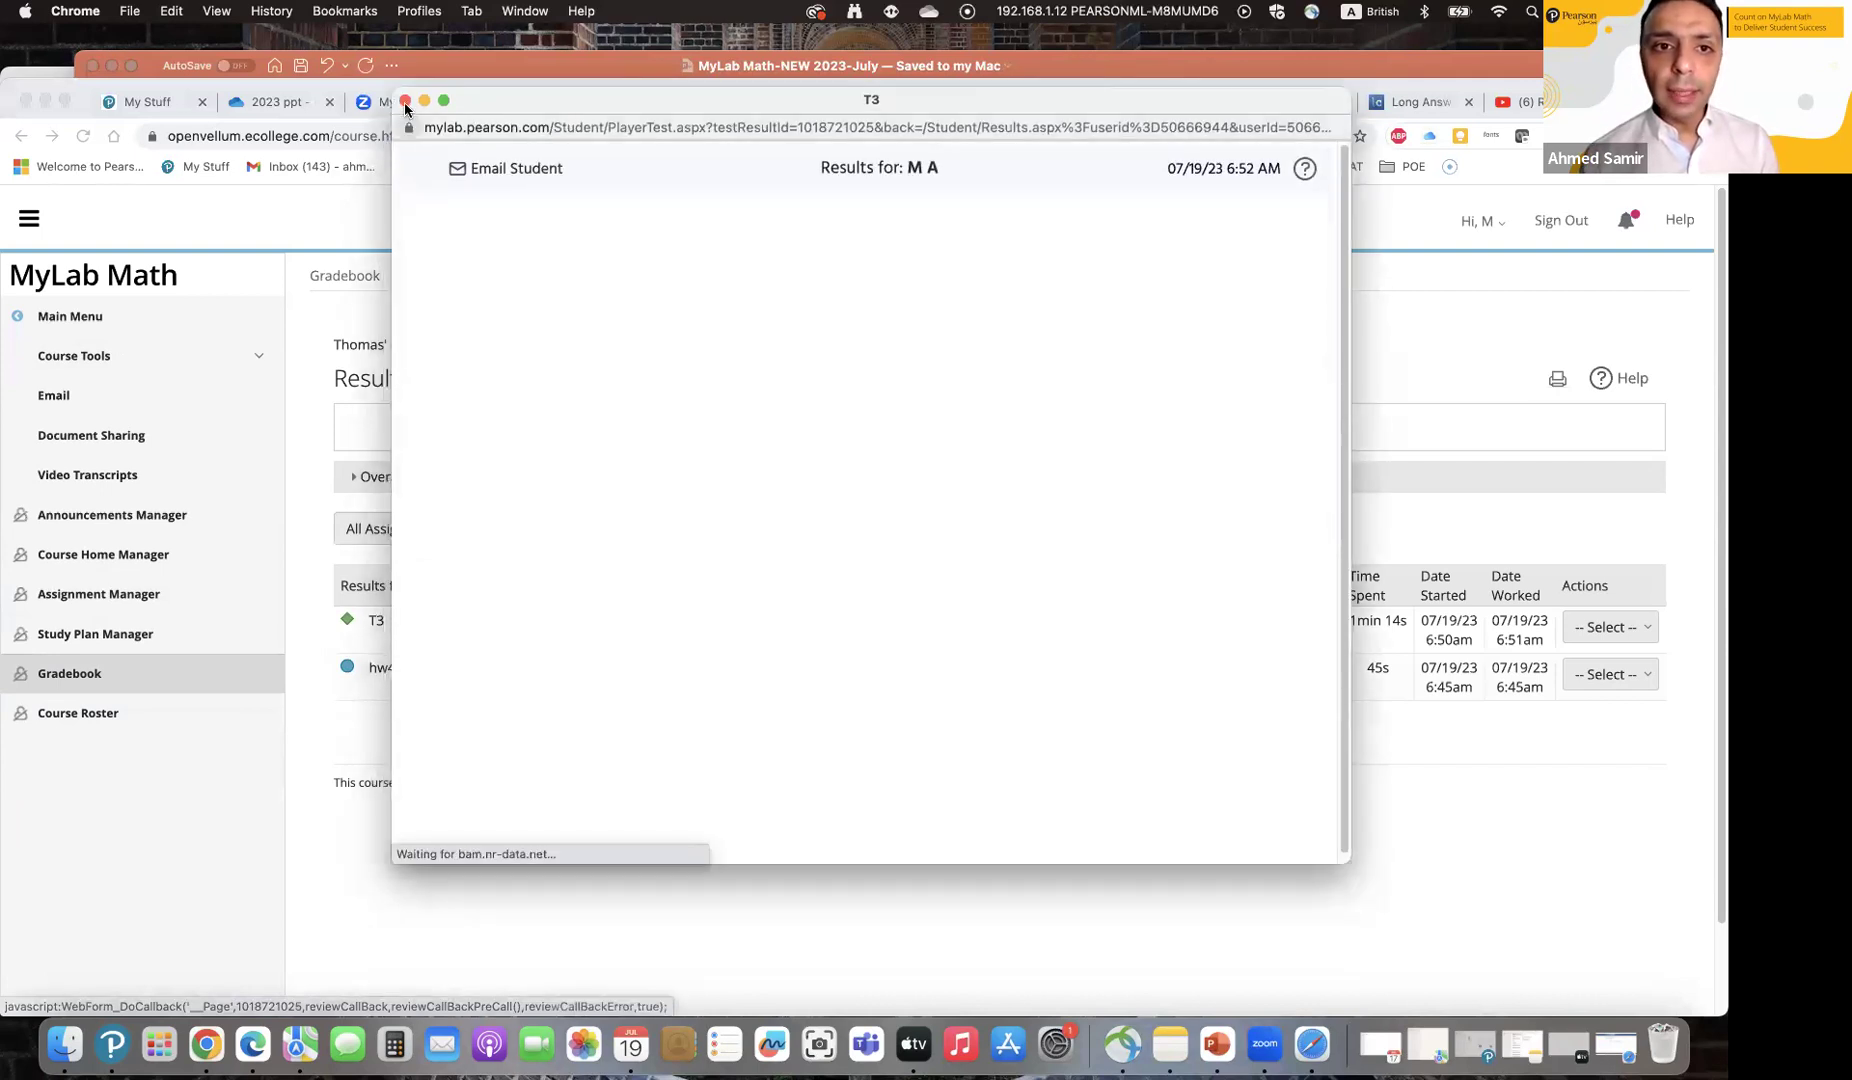
click(405, 101)
Step: Open the student's hw4 homework review and continue to Question 5, the one with show work
click(1166, 668)
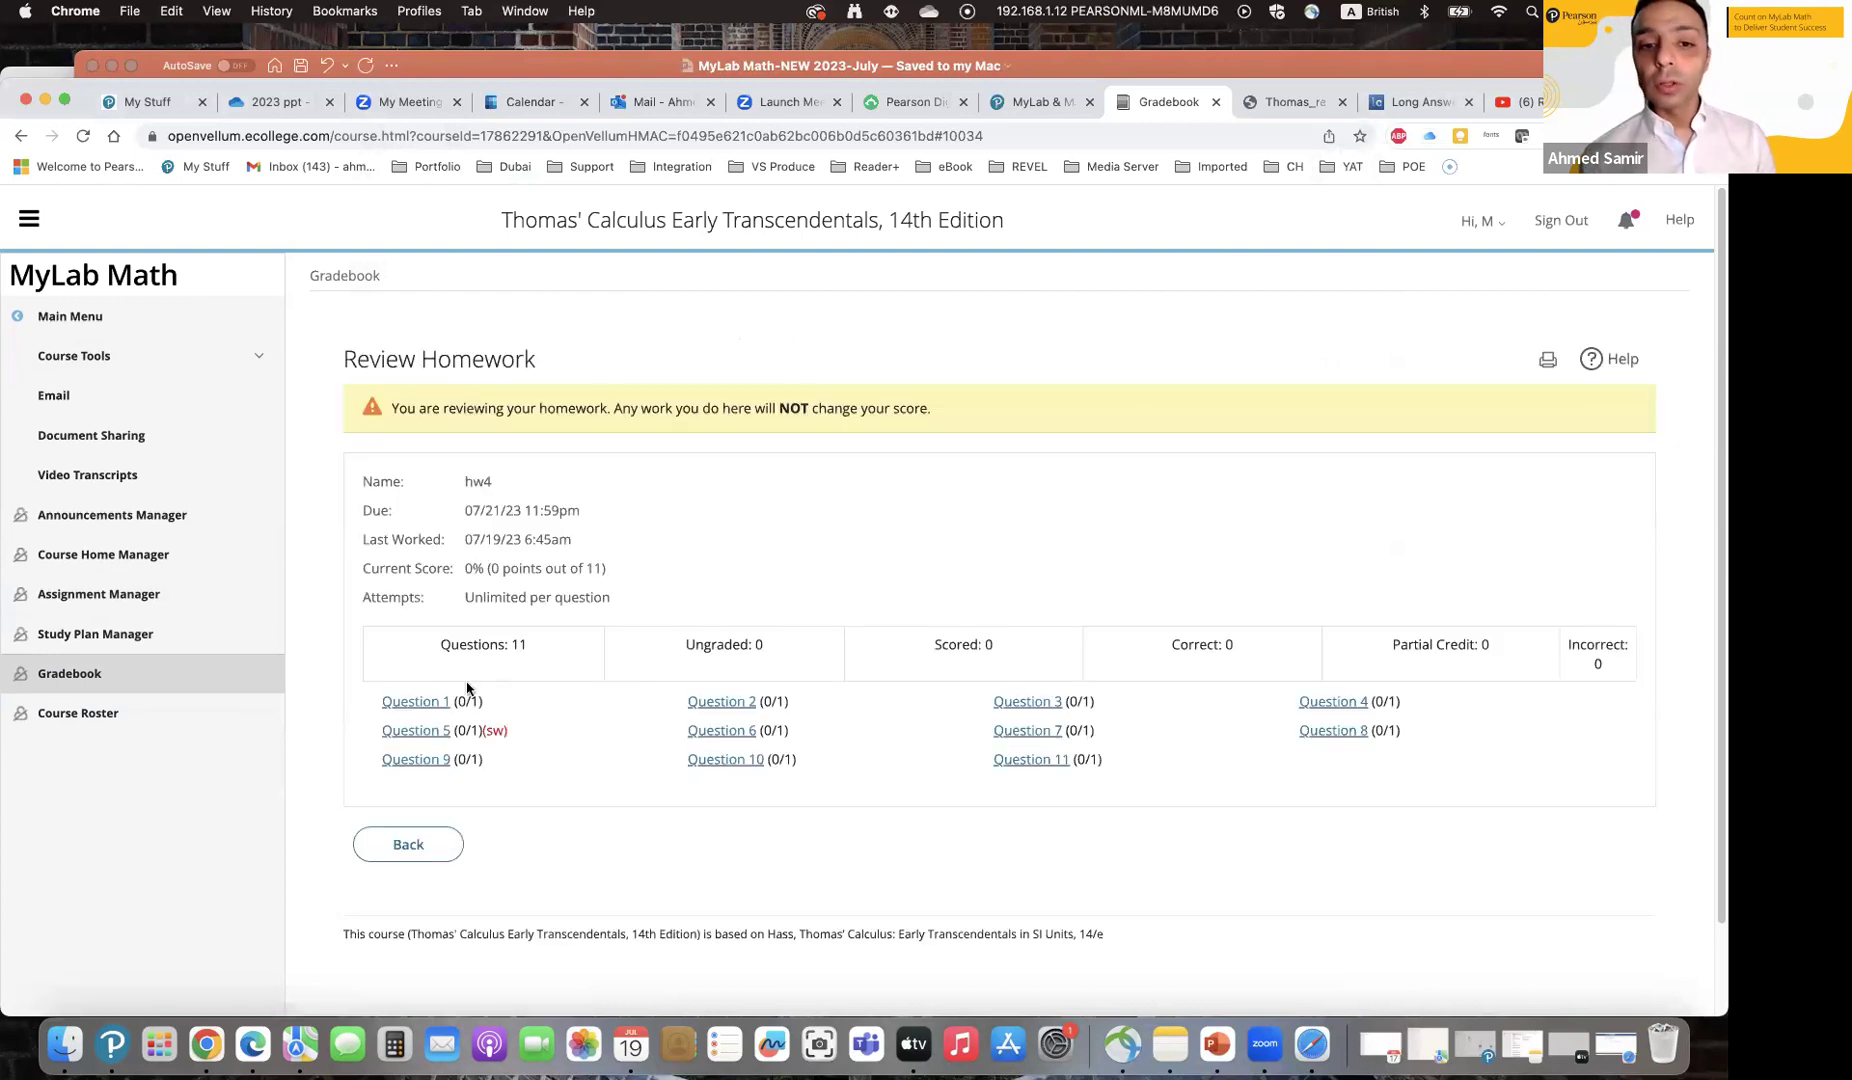
click(414, 729)
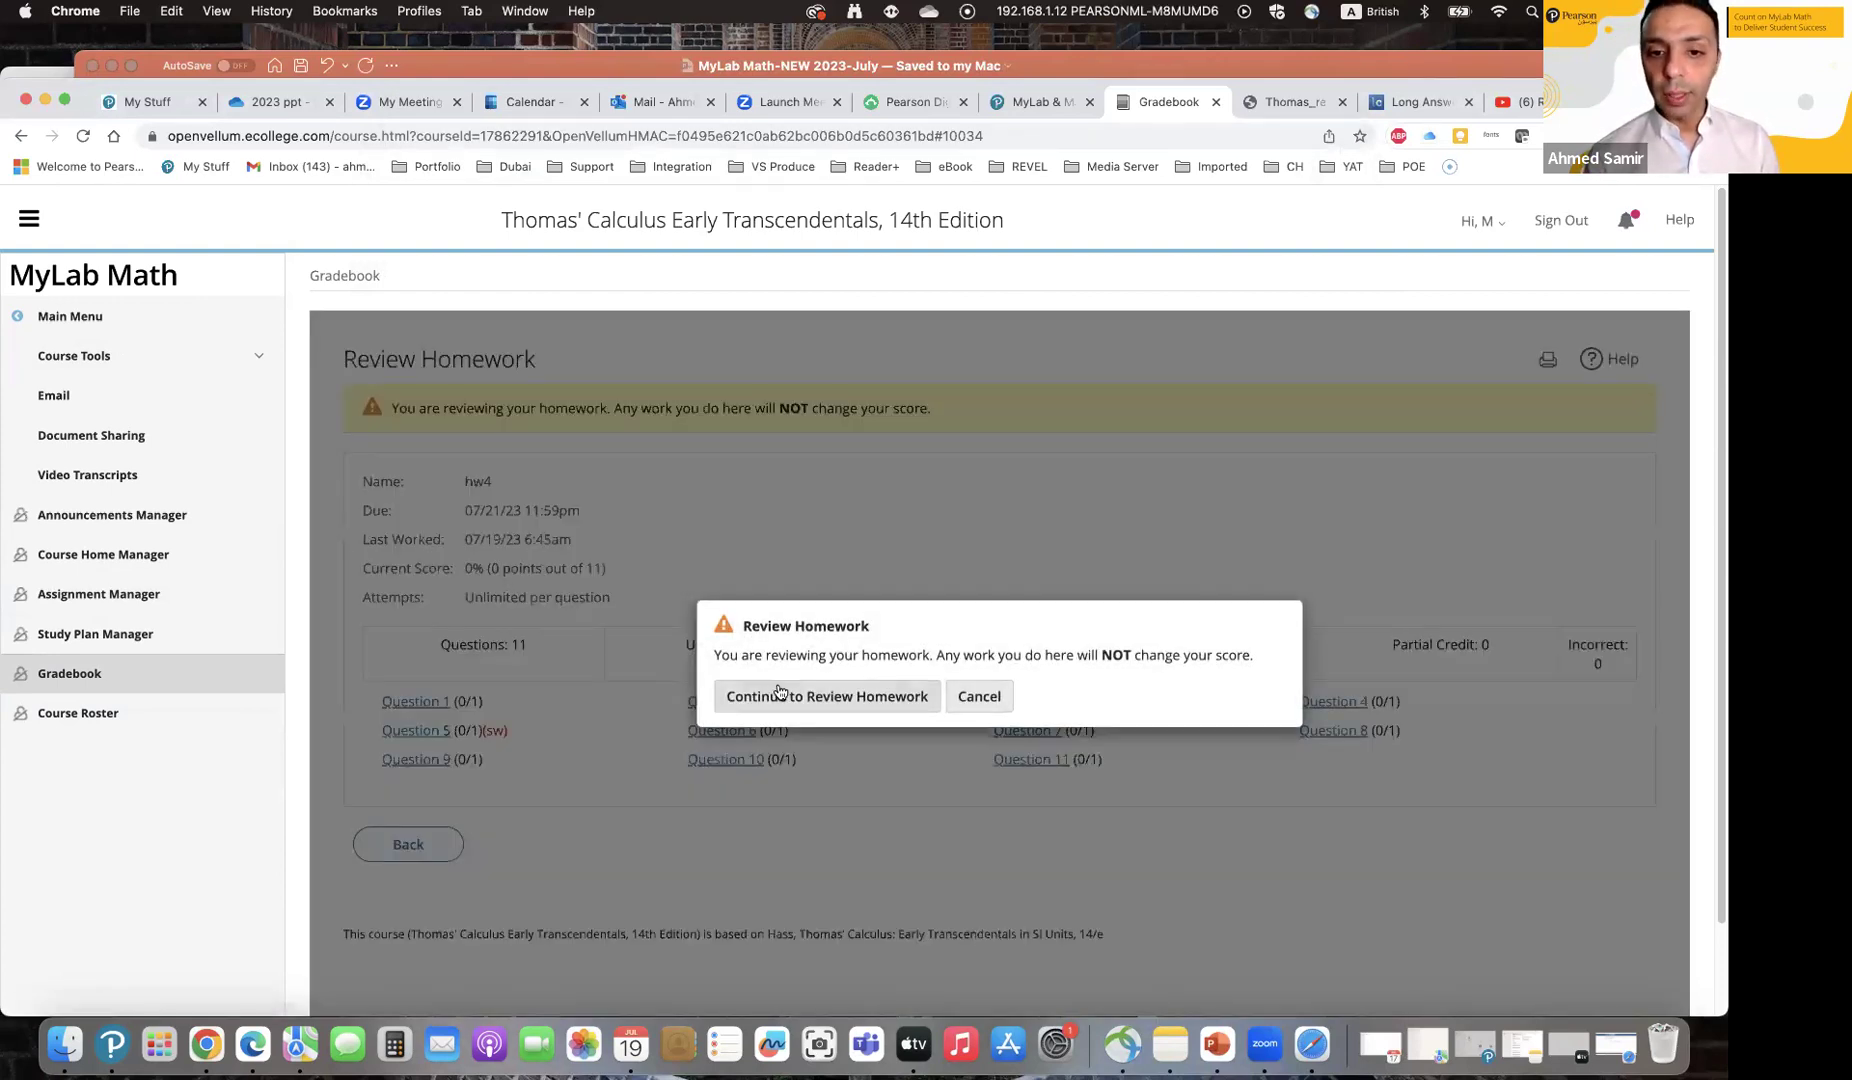
click(816, 692)
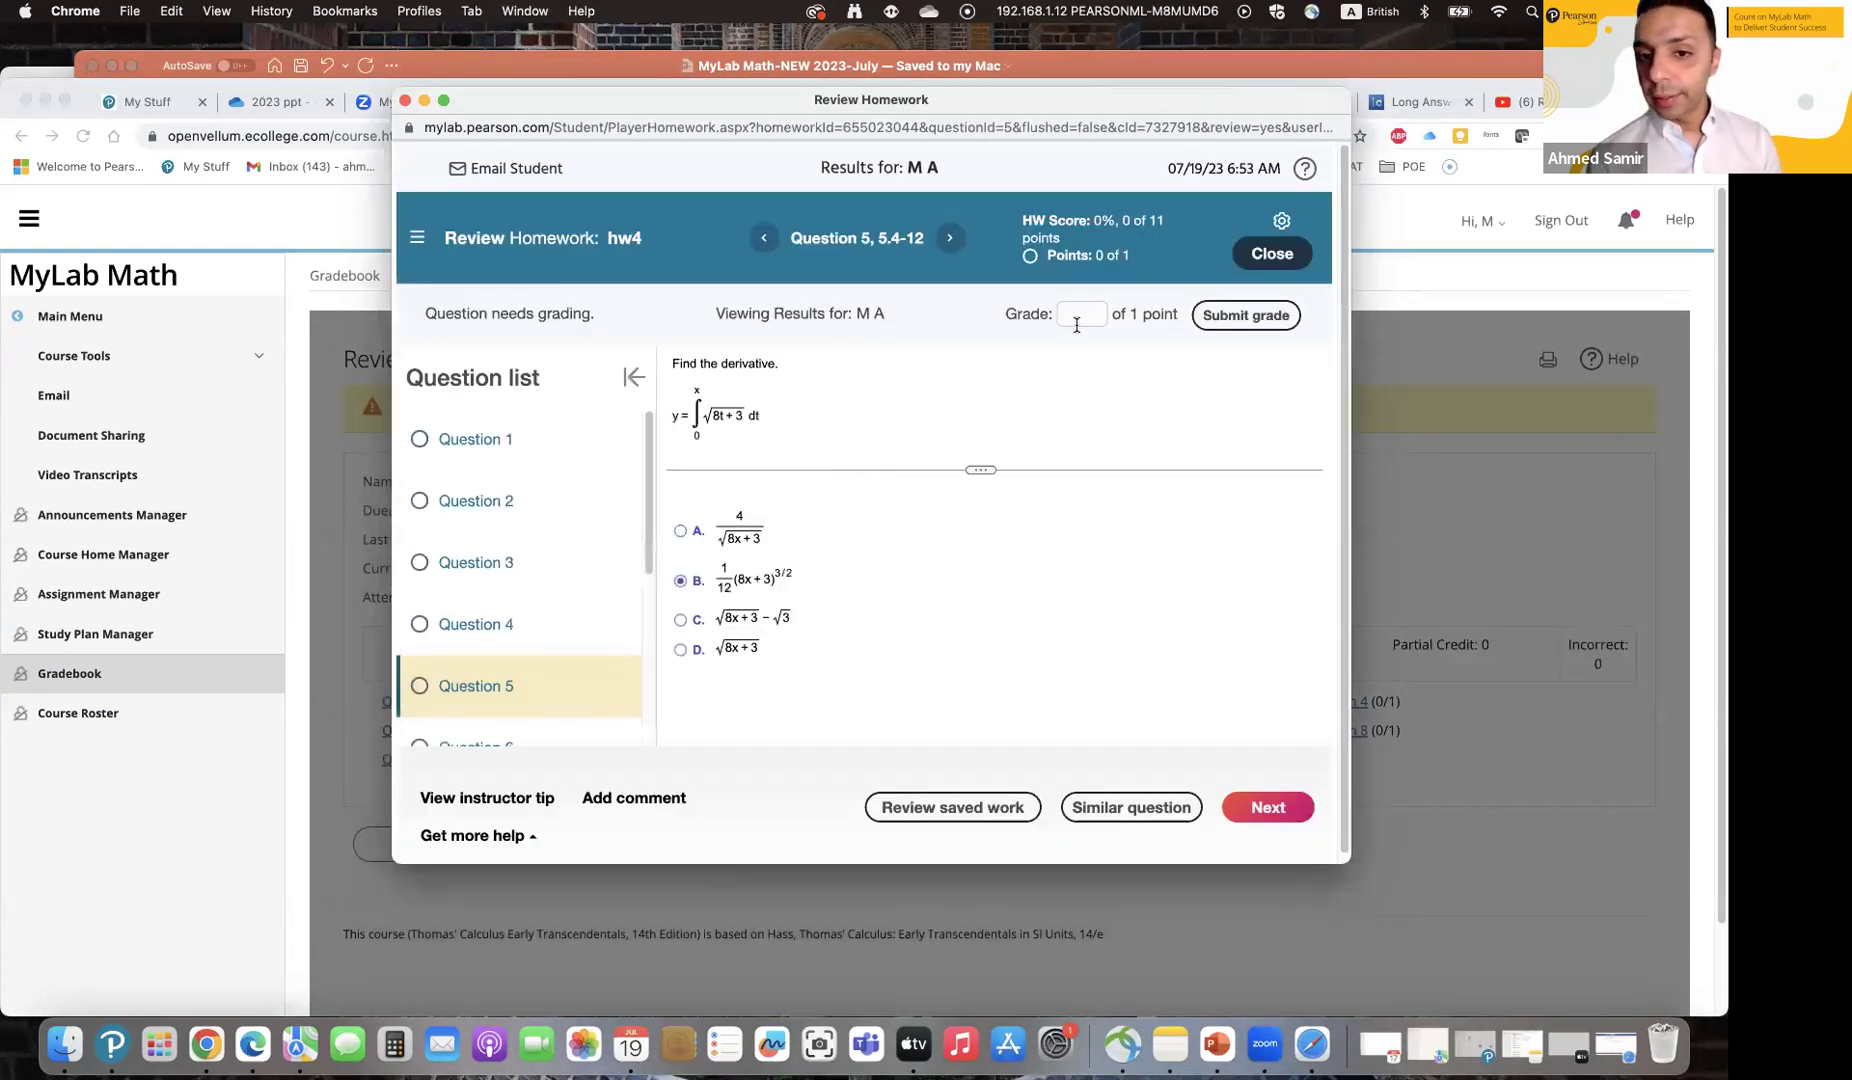
Step: View the student's saved work for Question 5 and close the homework review window without submitting a grade
click(950, 807)
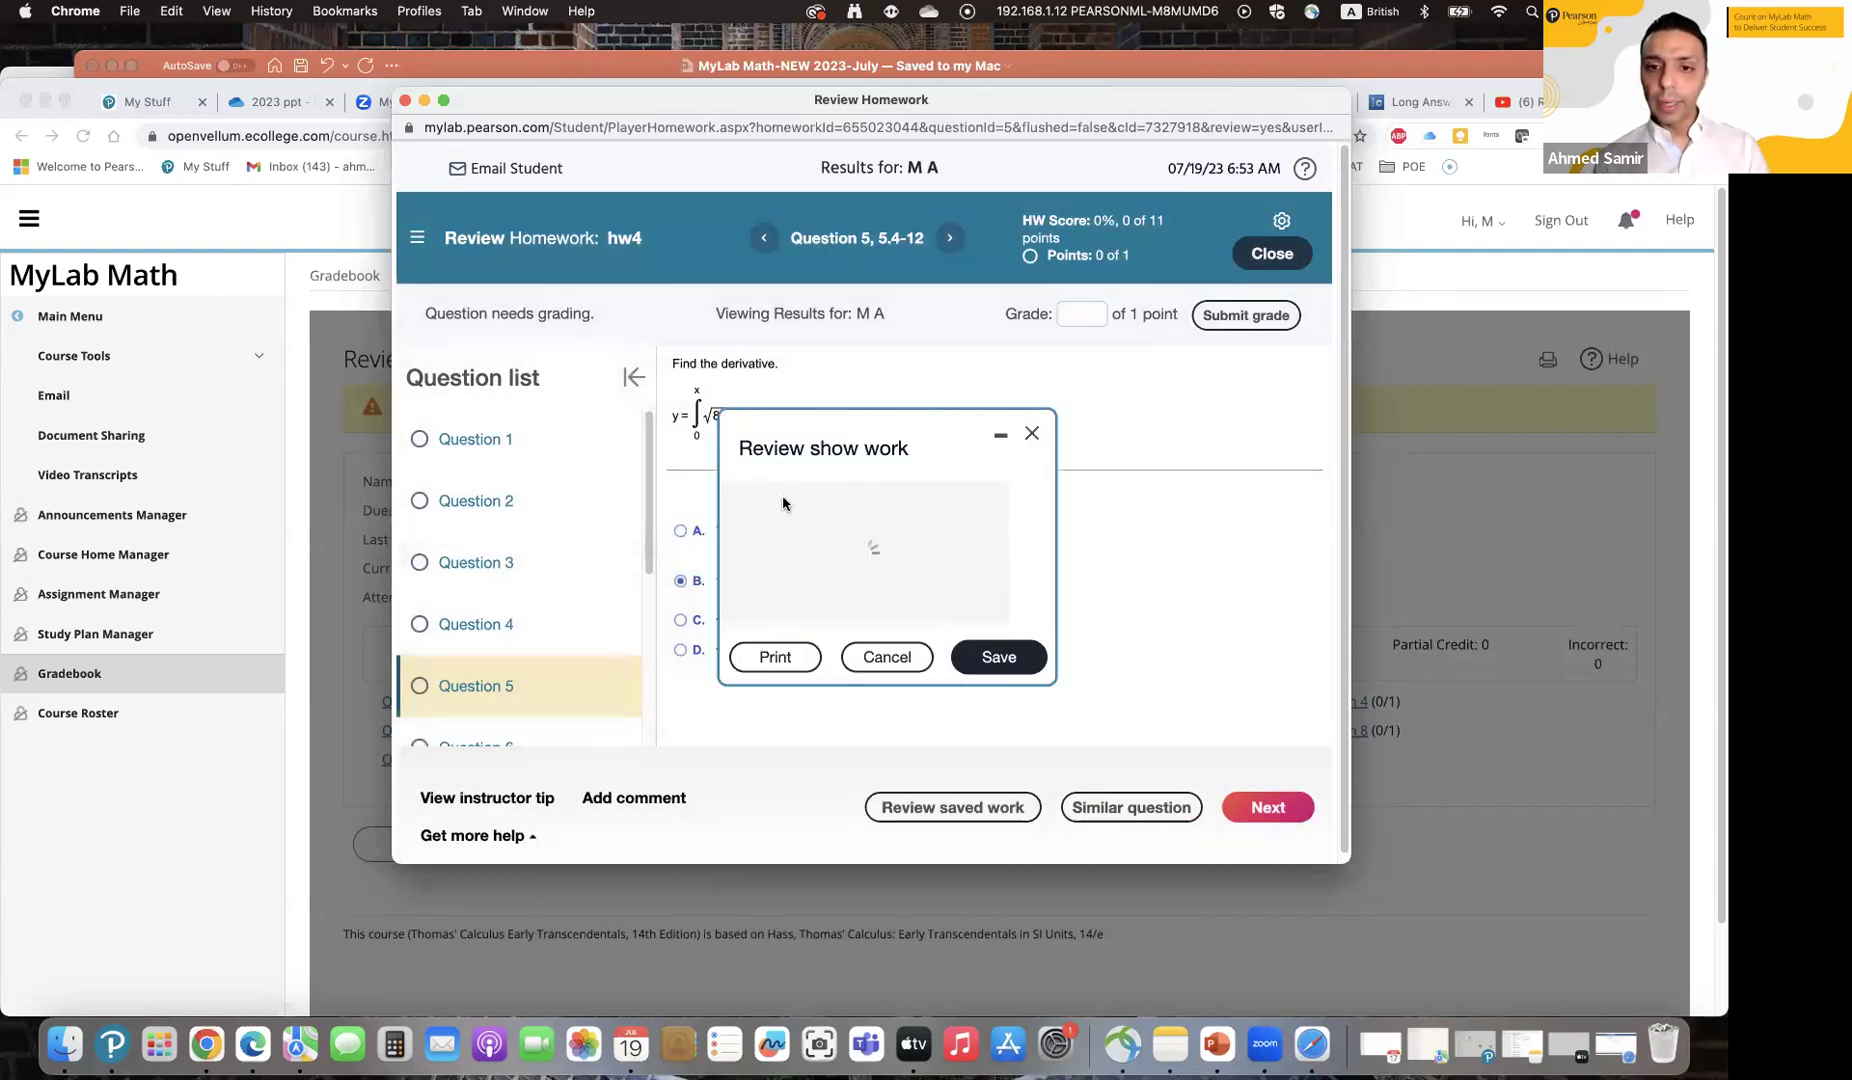
click(525, 311)
mouse_move(660, 466)
mouse_down()
mouse_move(694, 608)
mouse_move(800, 600)
mouse_up()
click(988, 826)
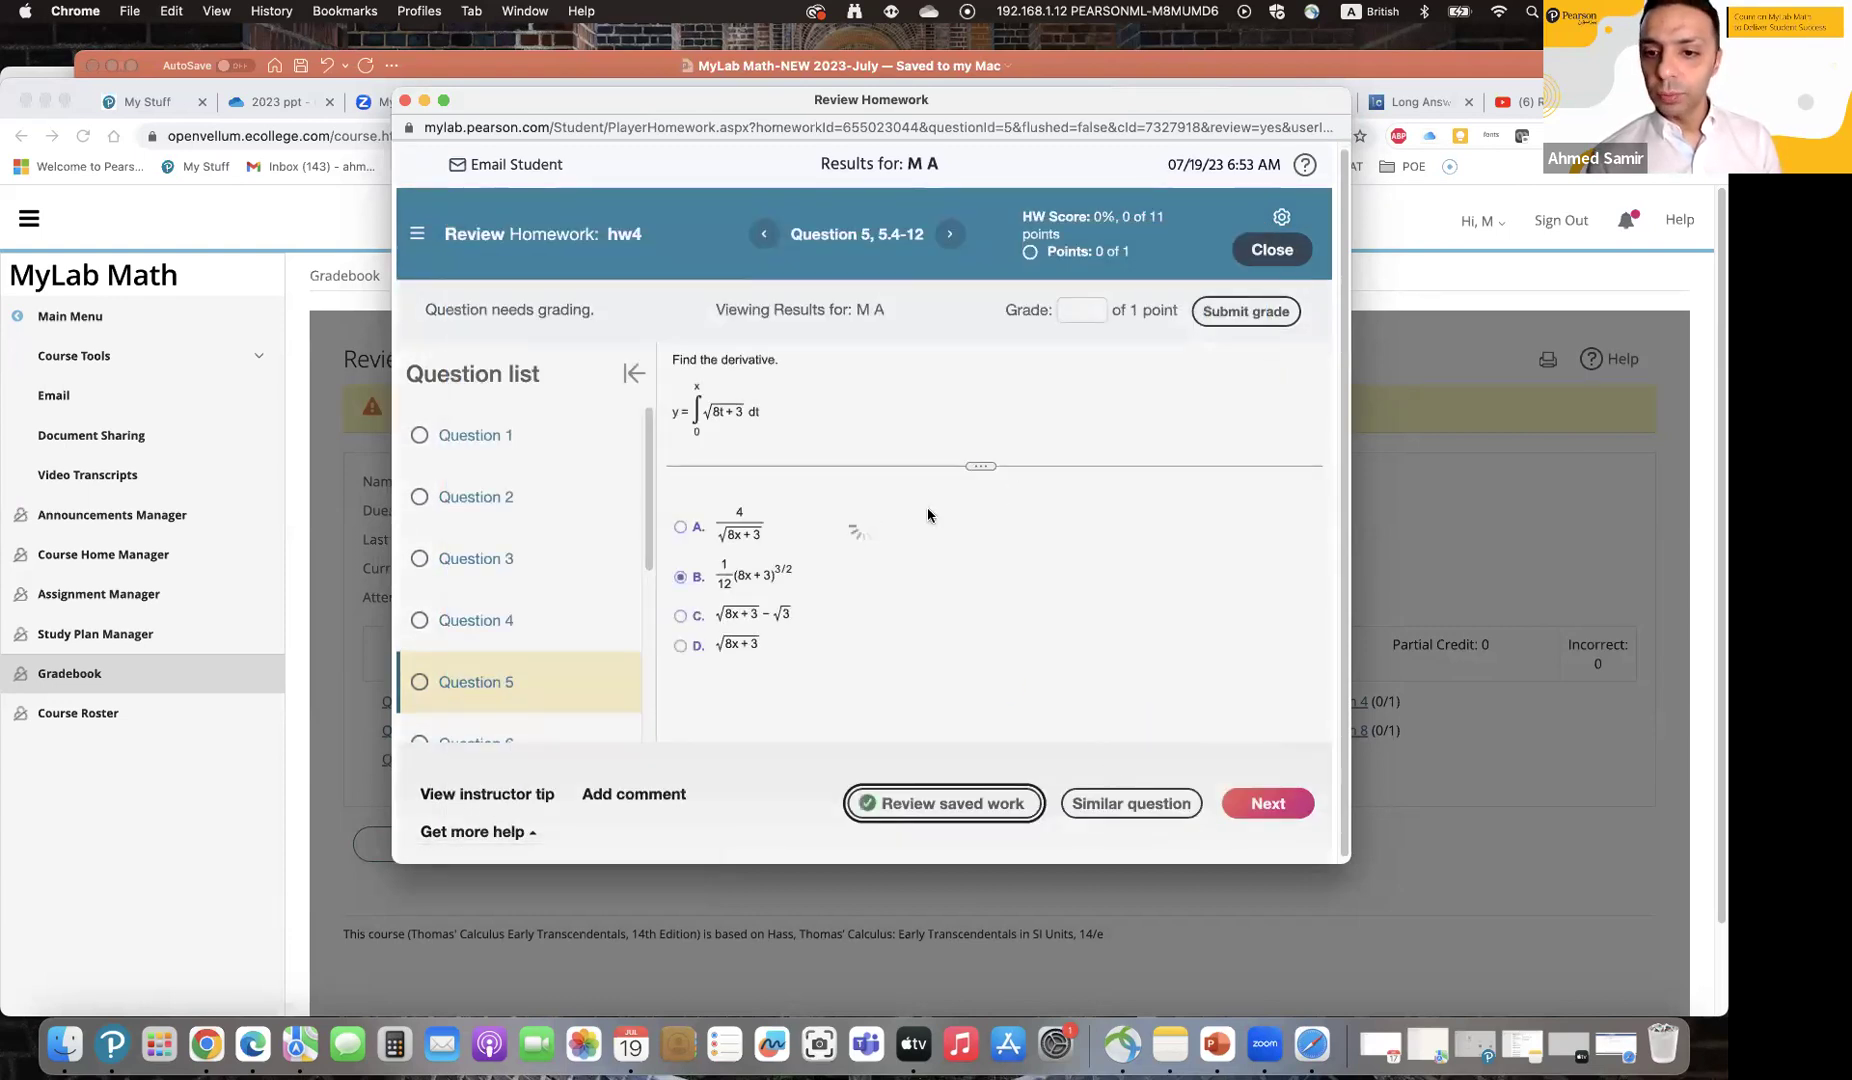
click(404, 100)
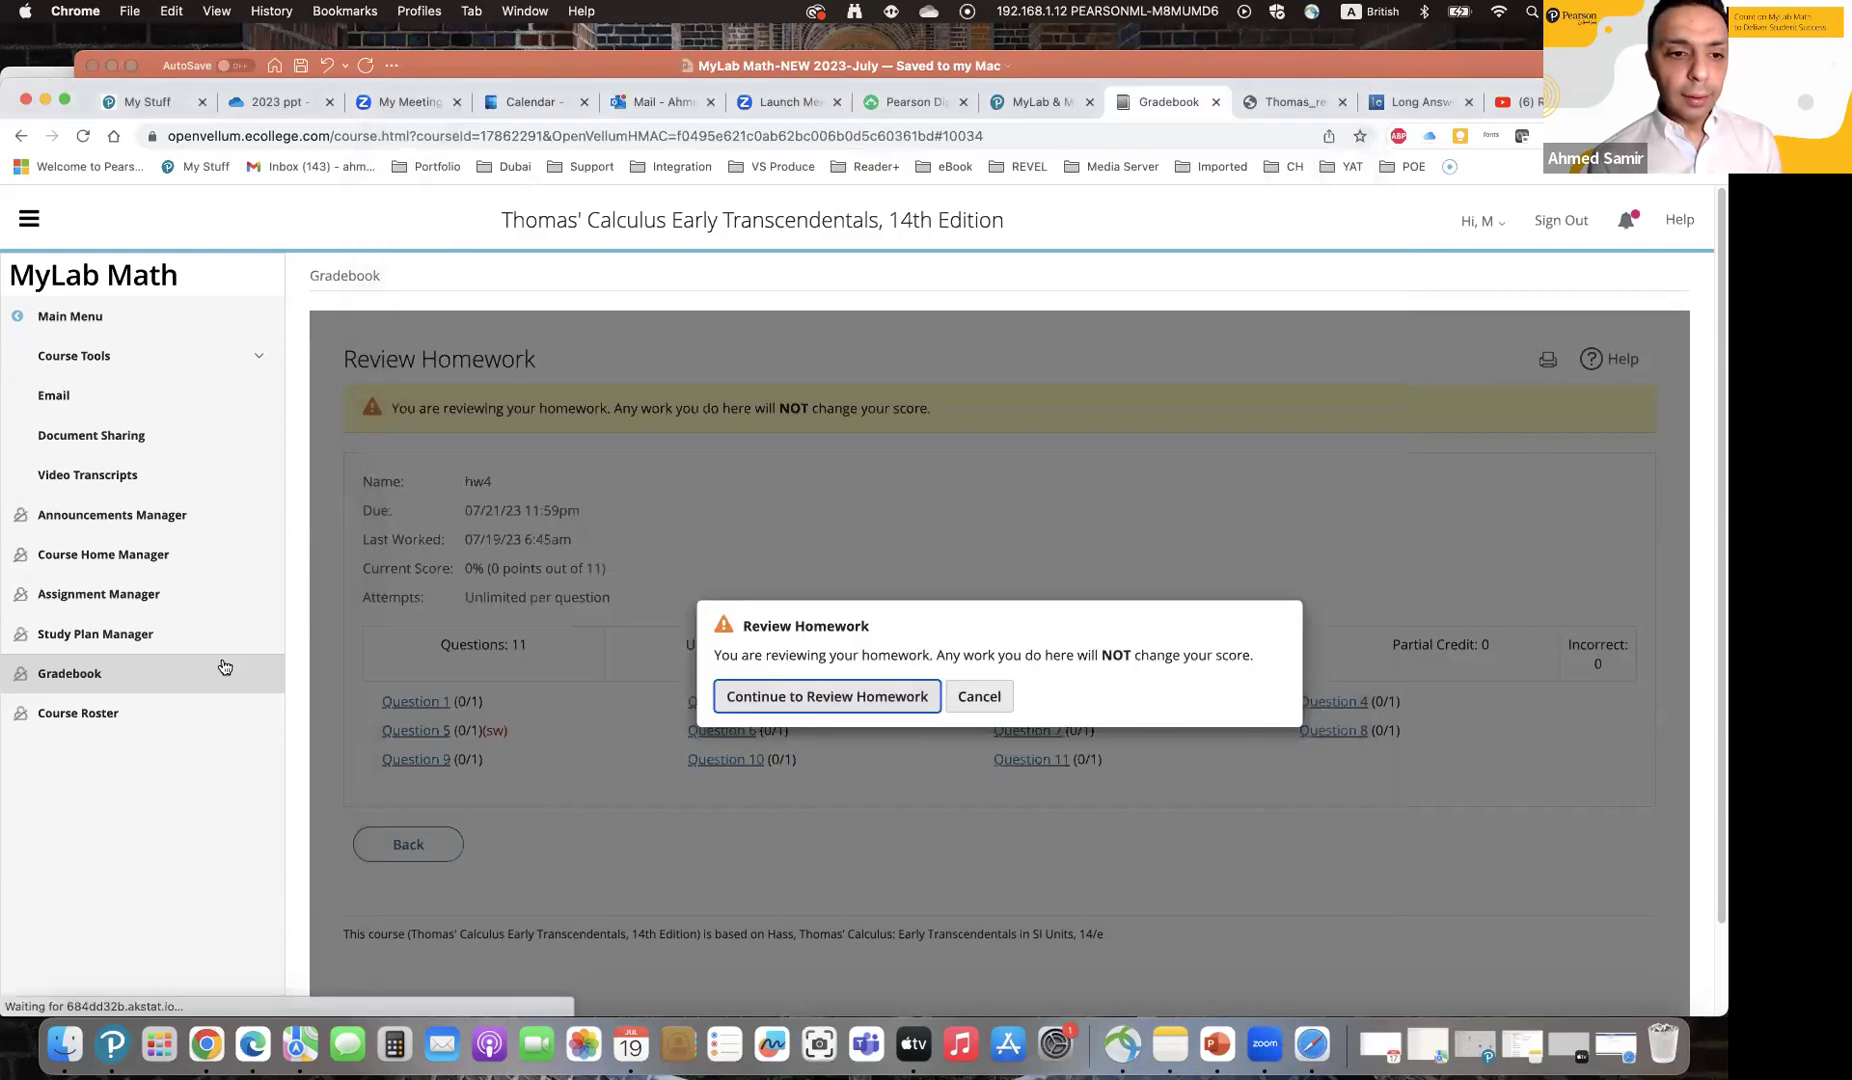
Step: Return to the Gradebook, view the assignment result categories, and look through the Performance by Chapter results
click(180, 673)
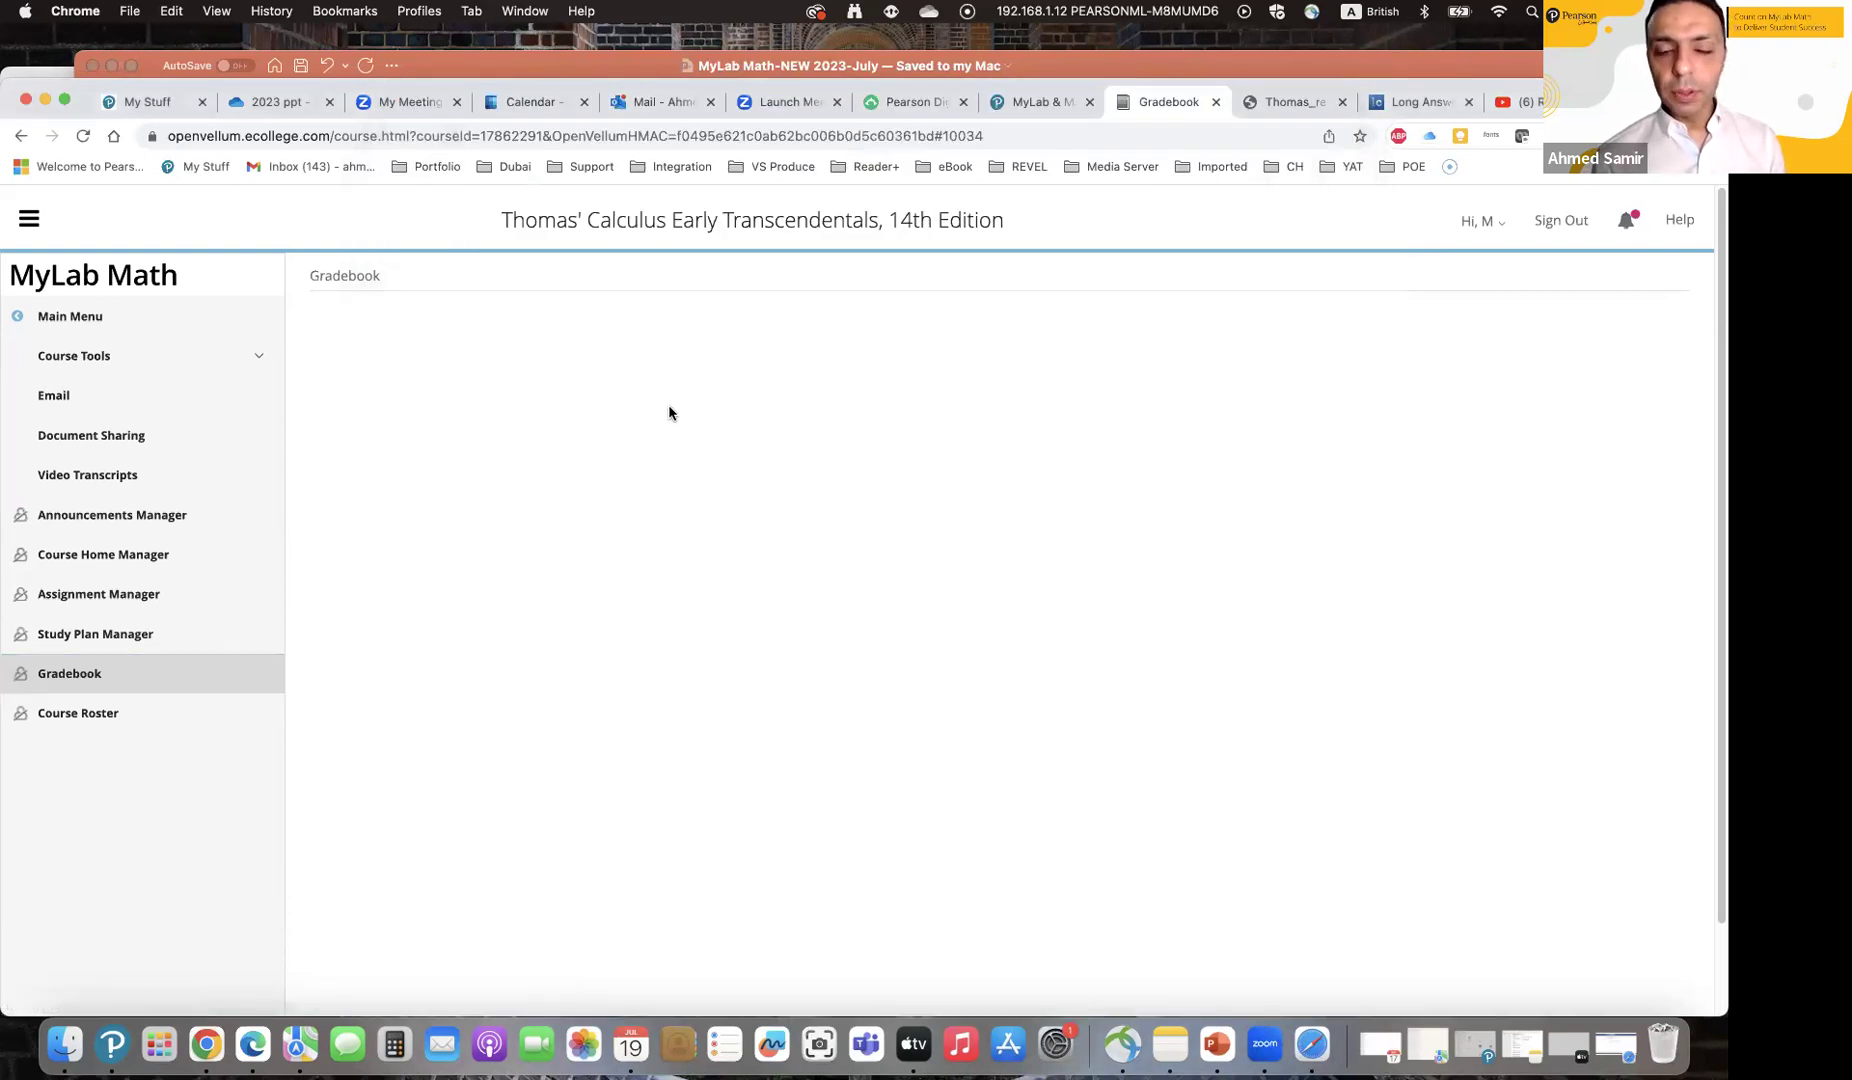
click(420, 498)
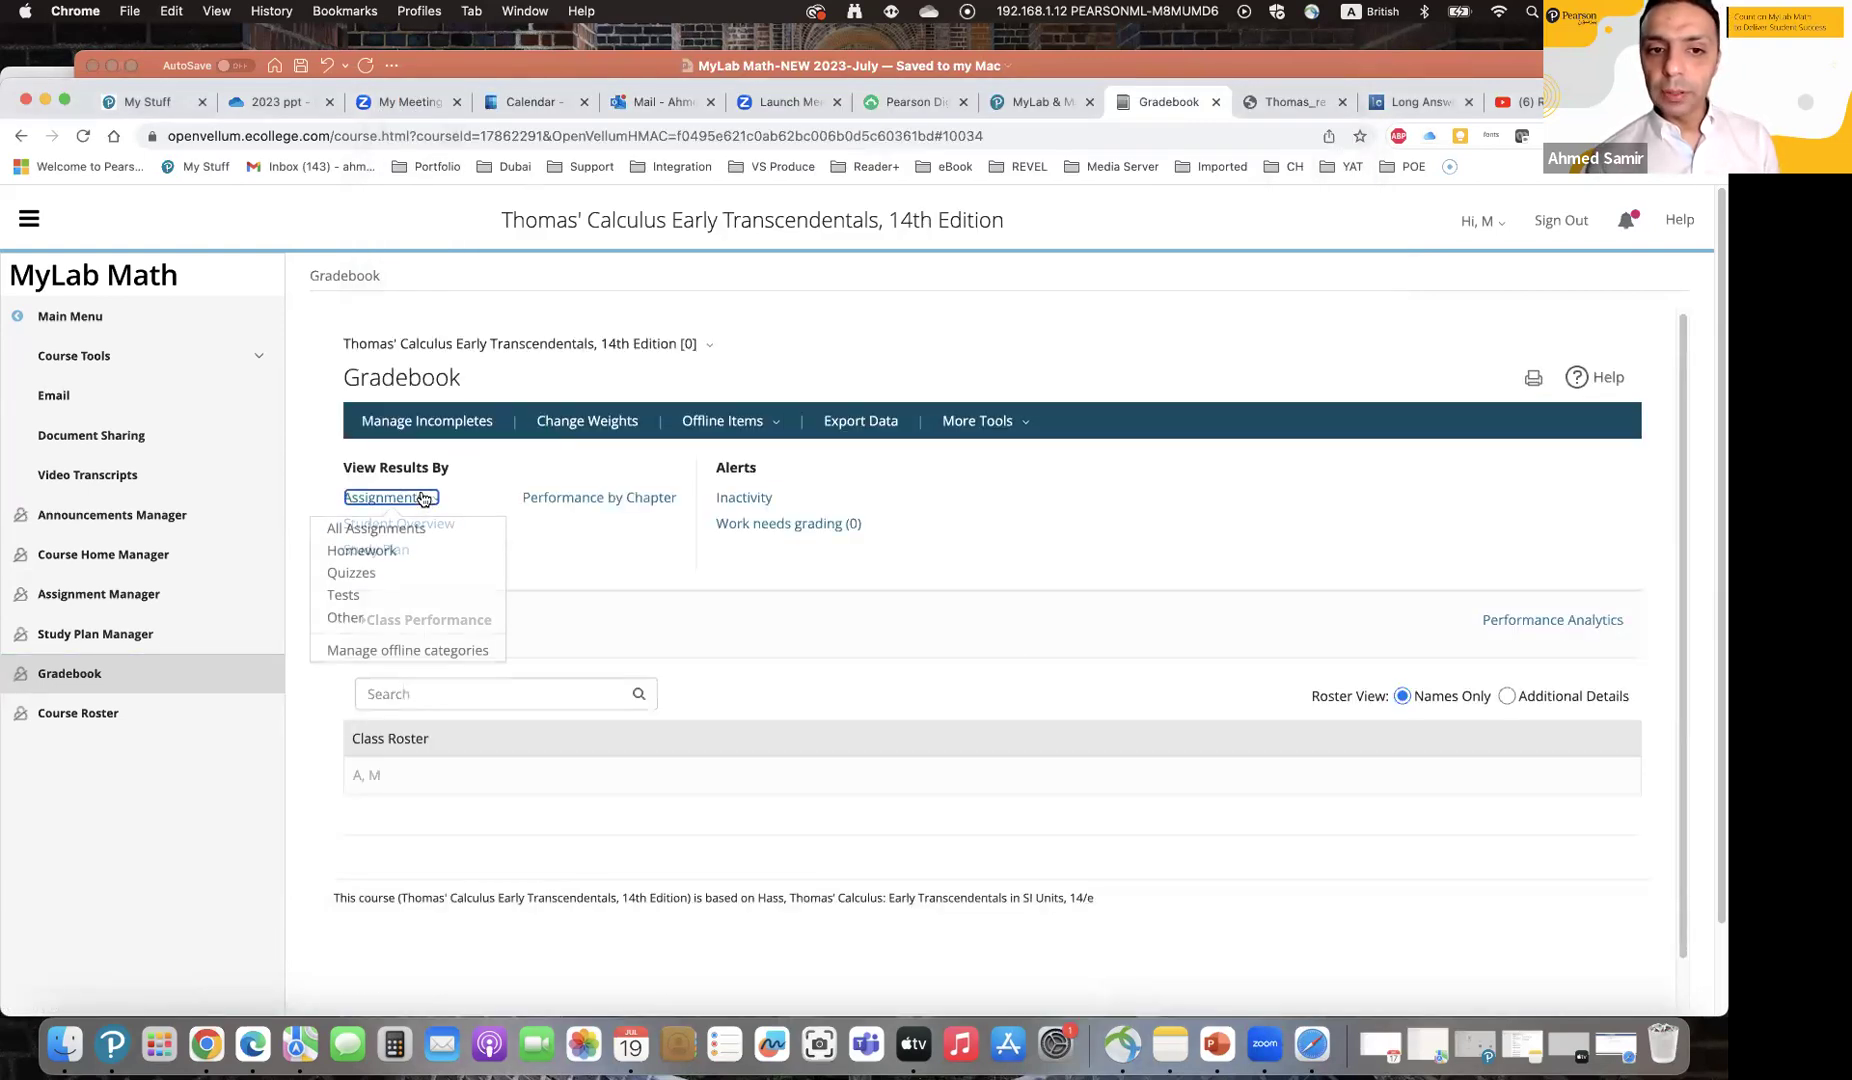
click(565, 498)
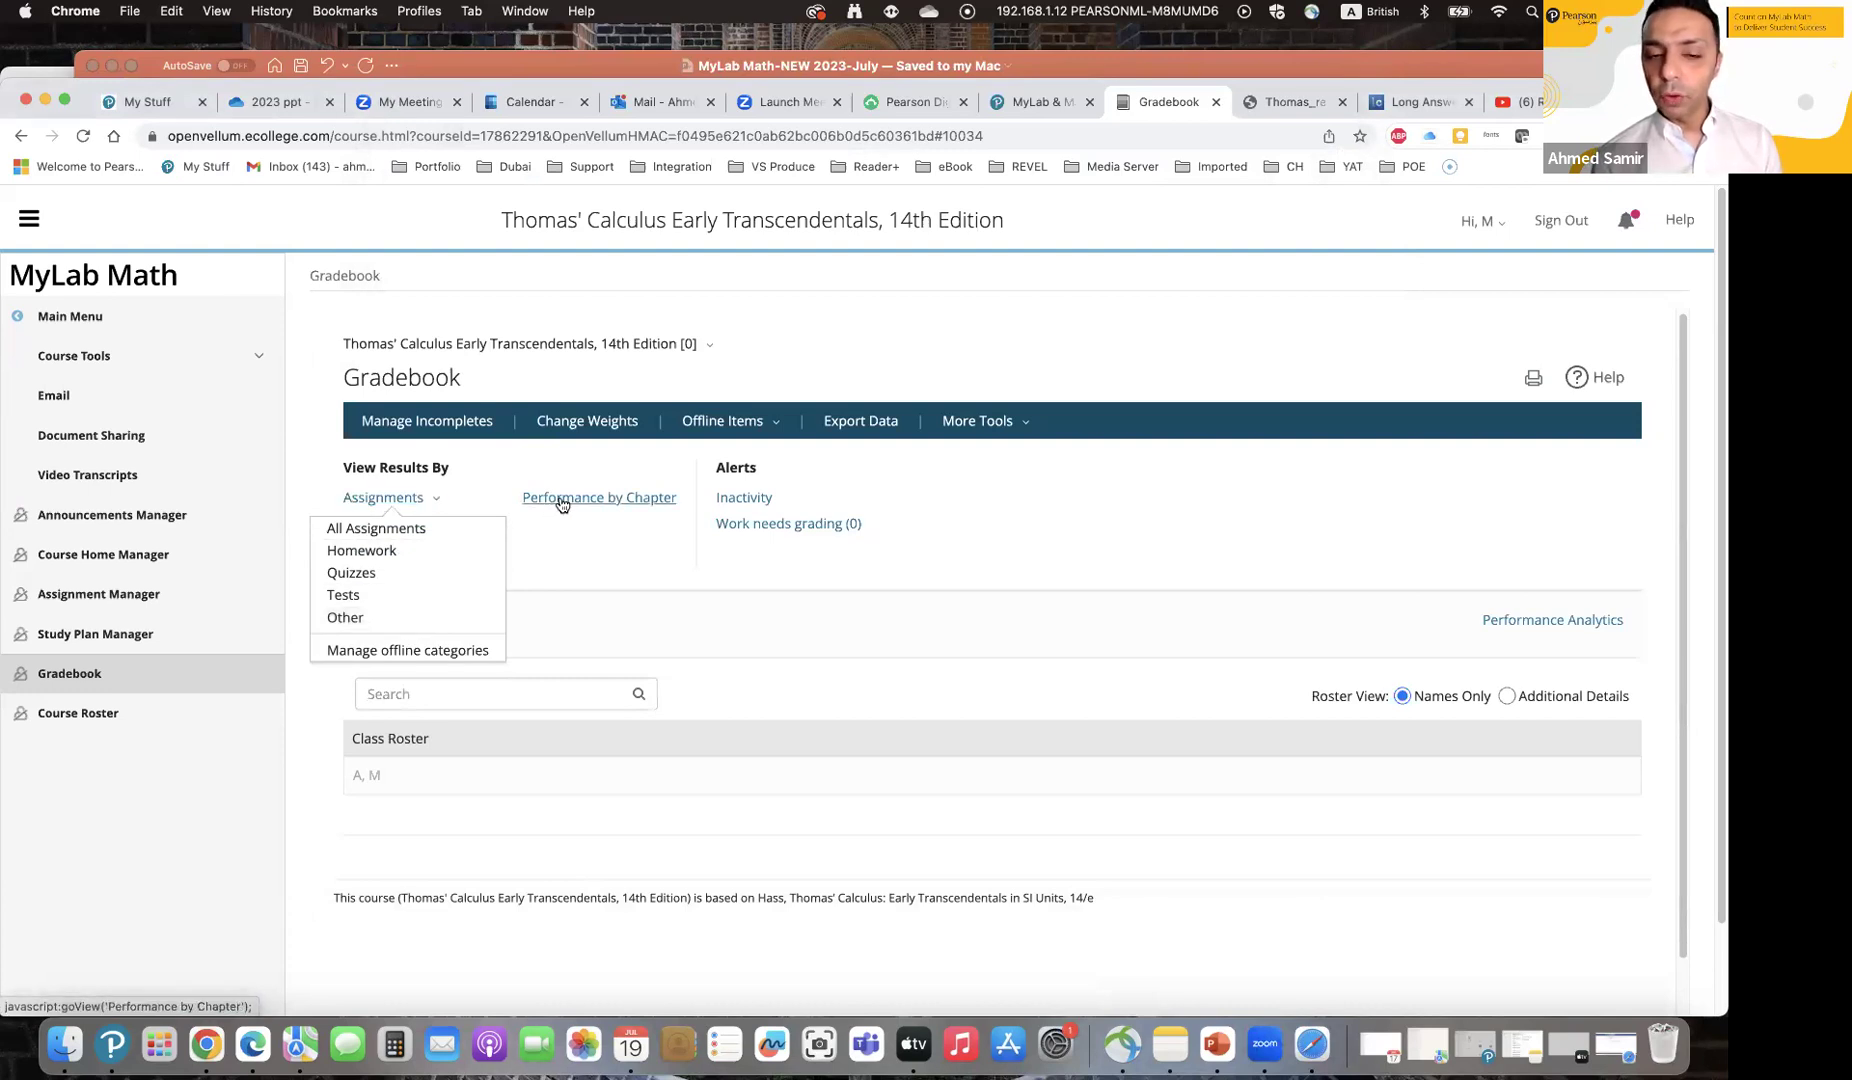
click(614, 499)
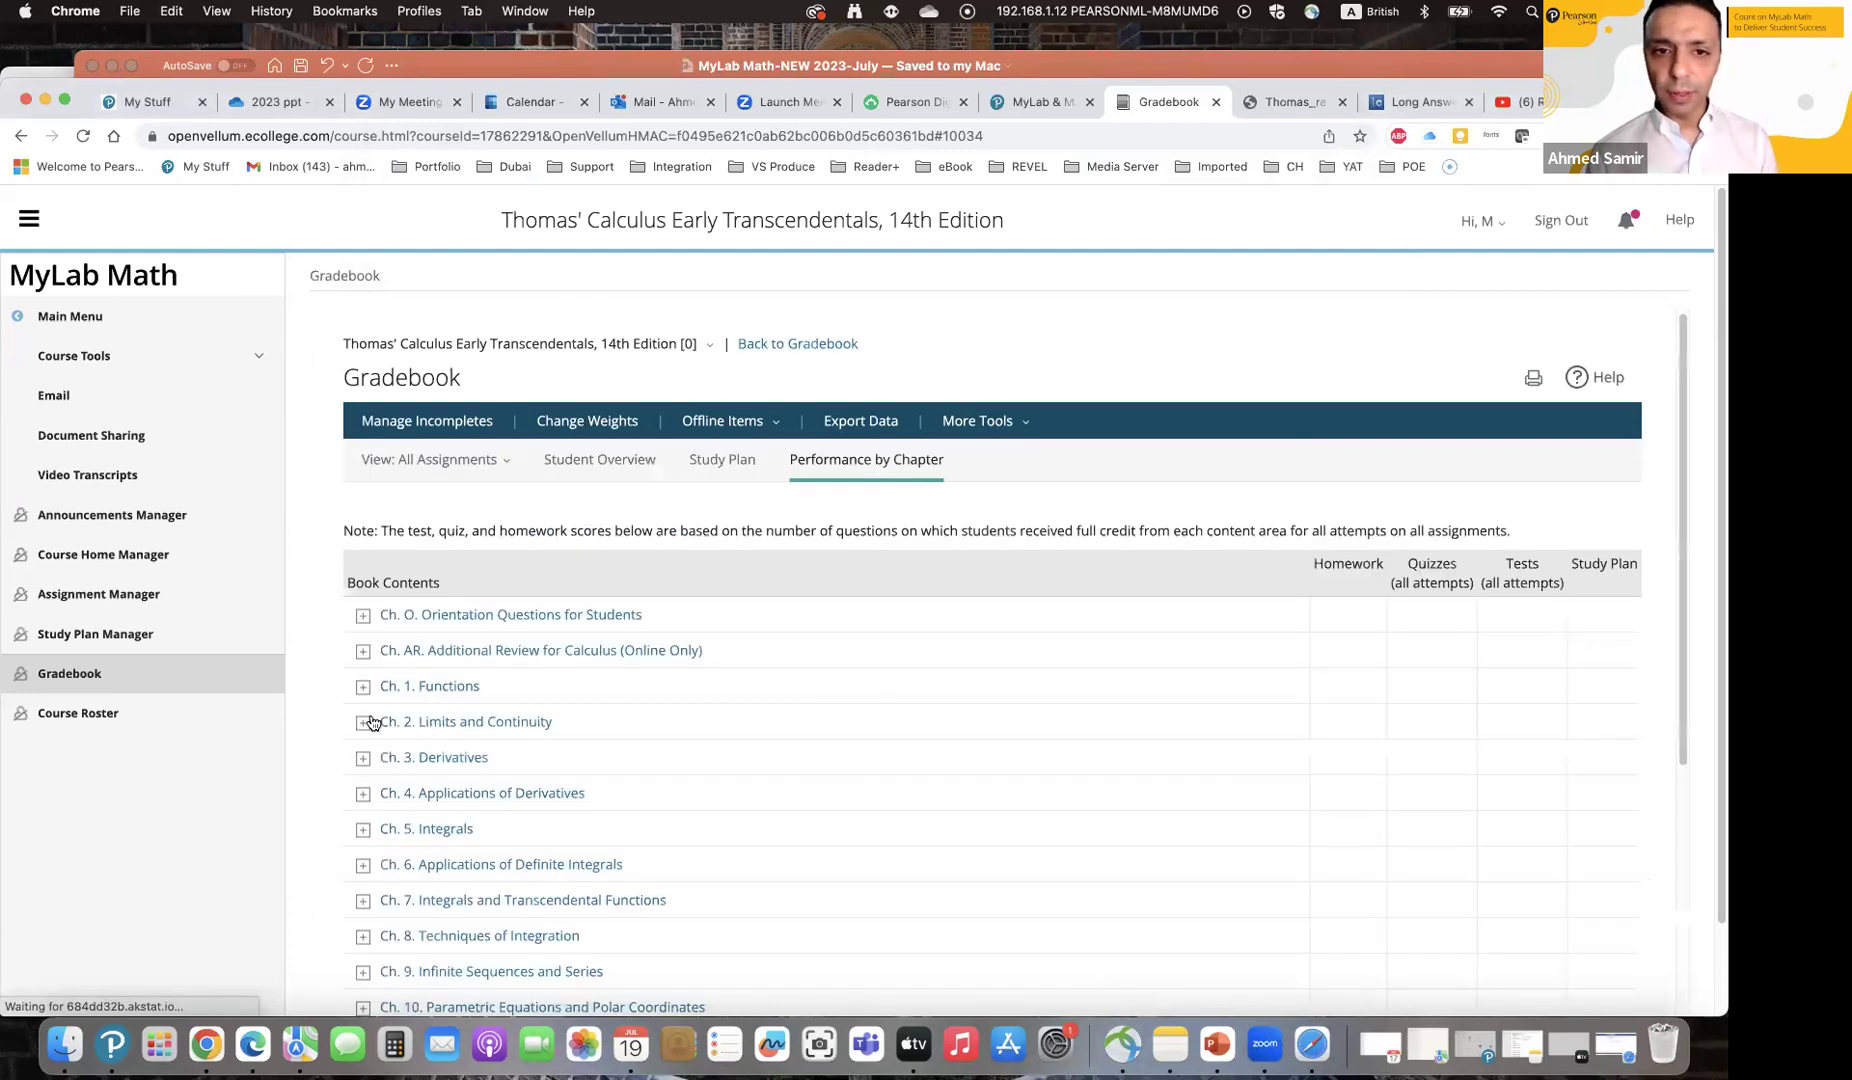
scroll(428, 958, down, 3)
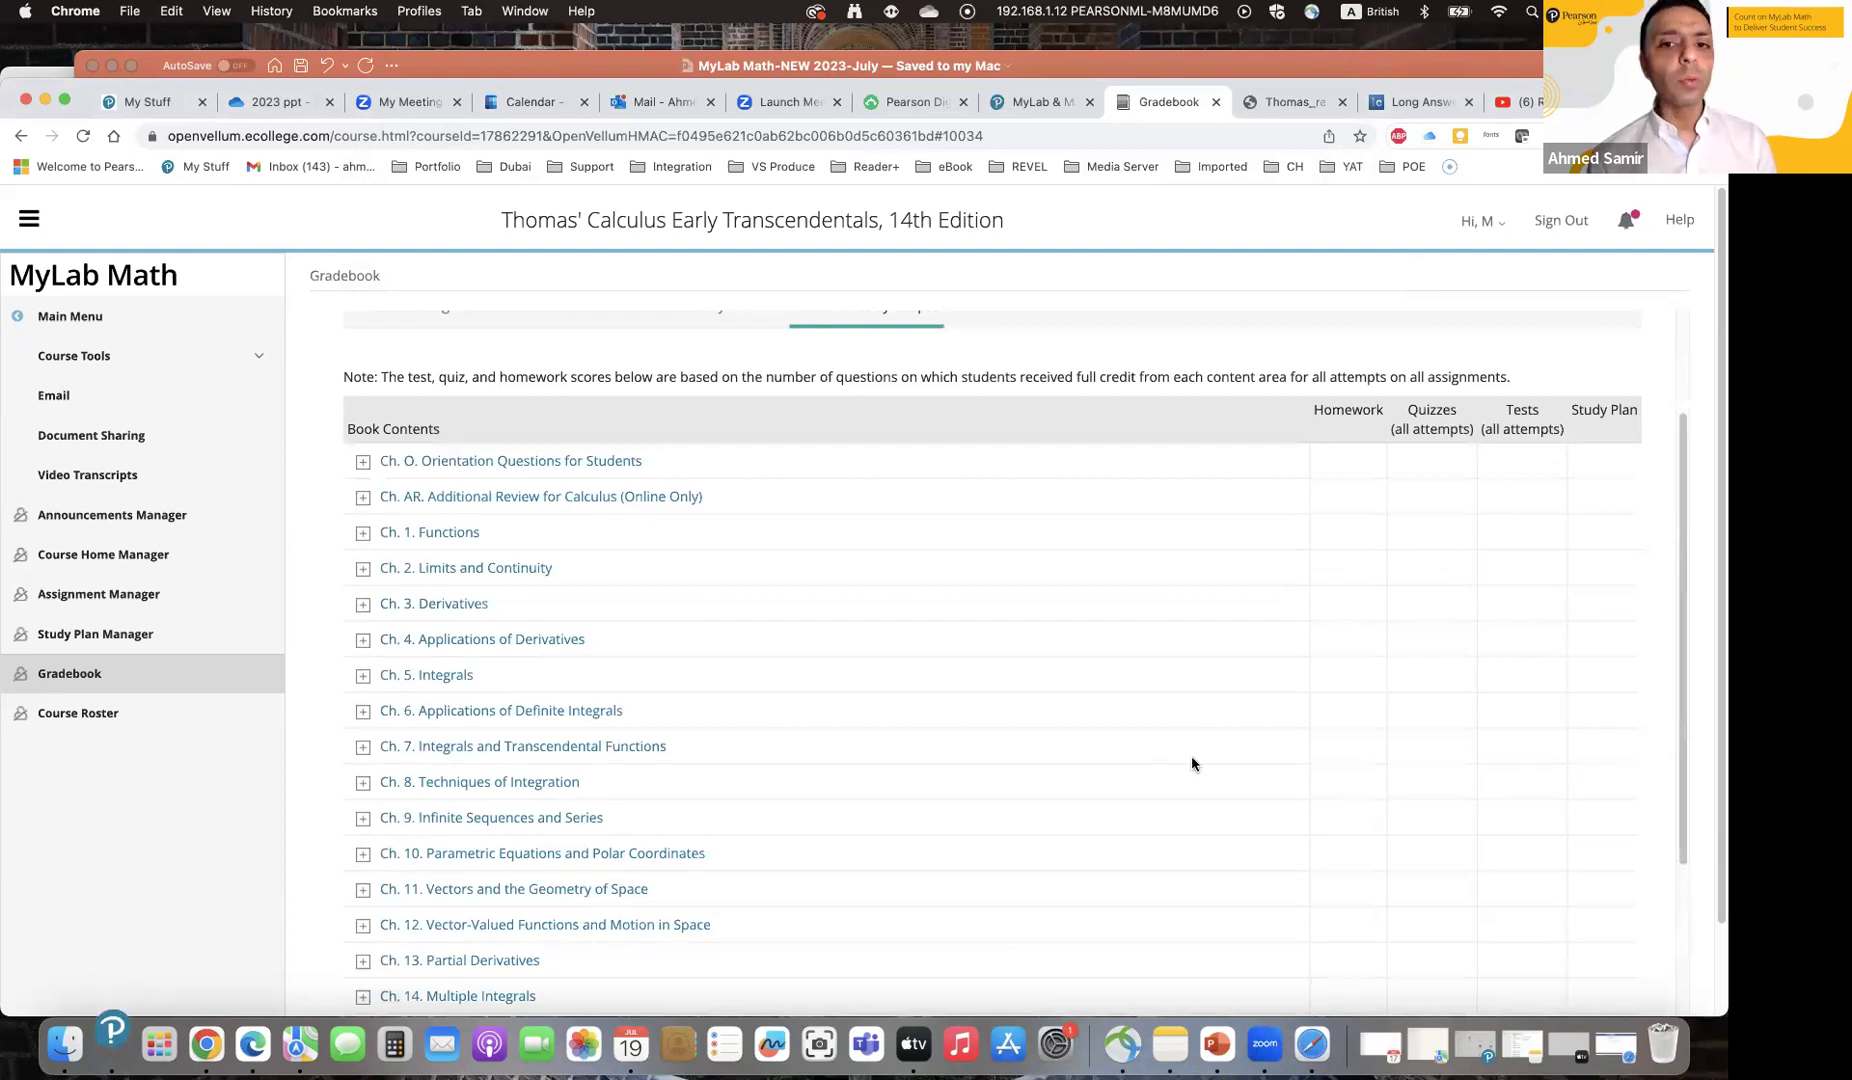
scroll(1191, 760, up, 3)
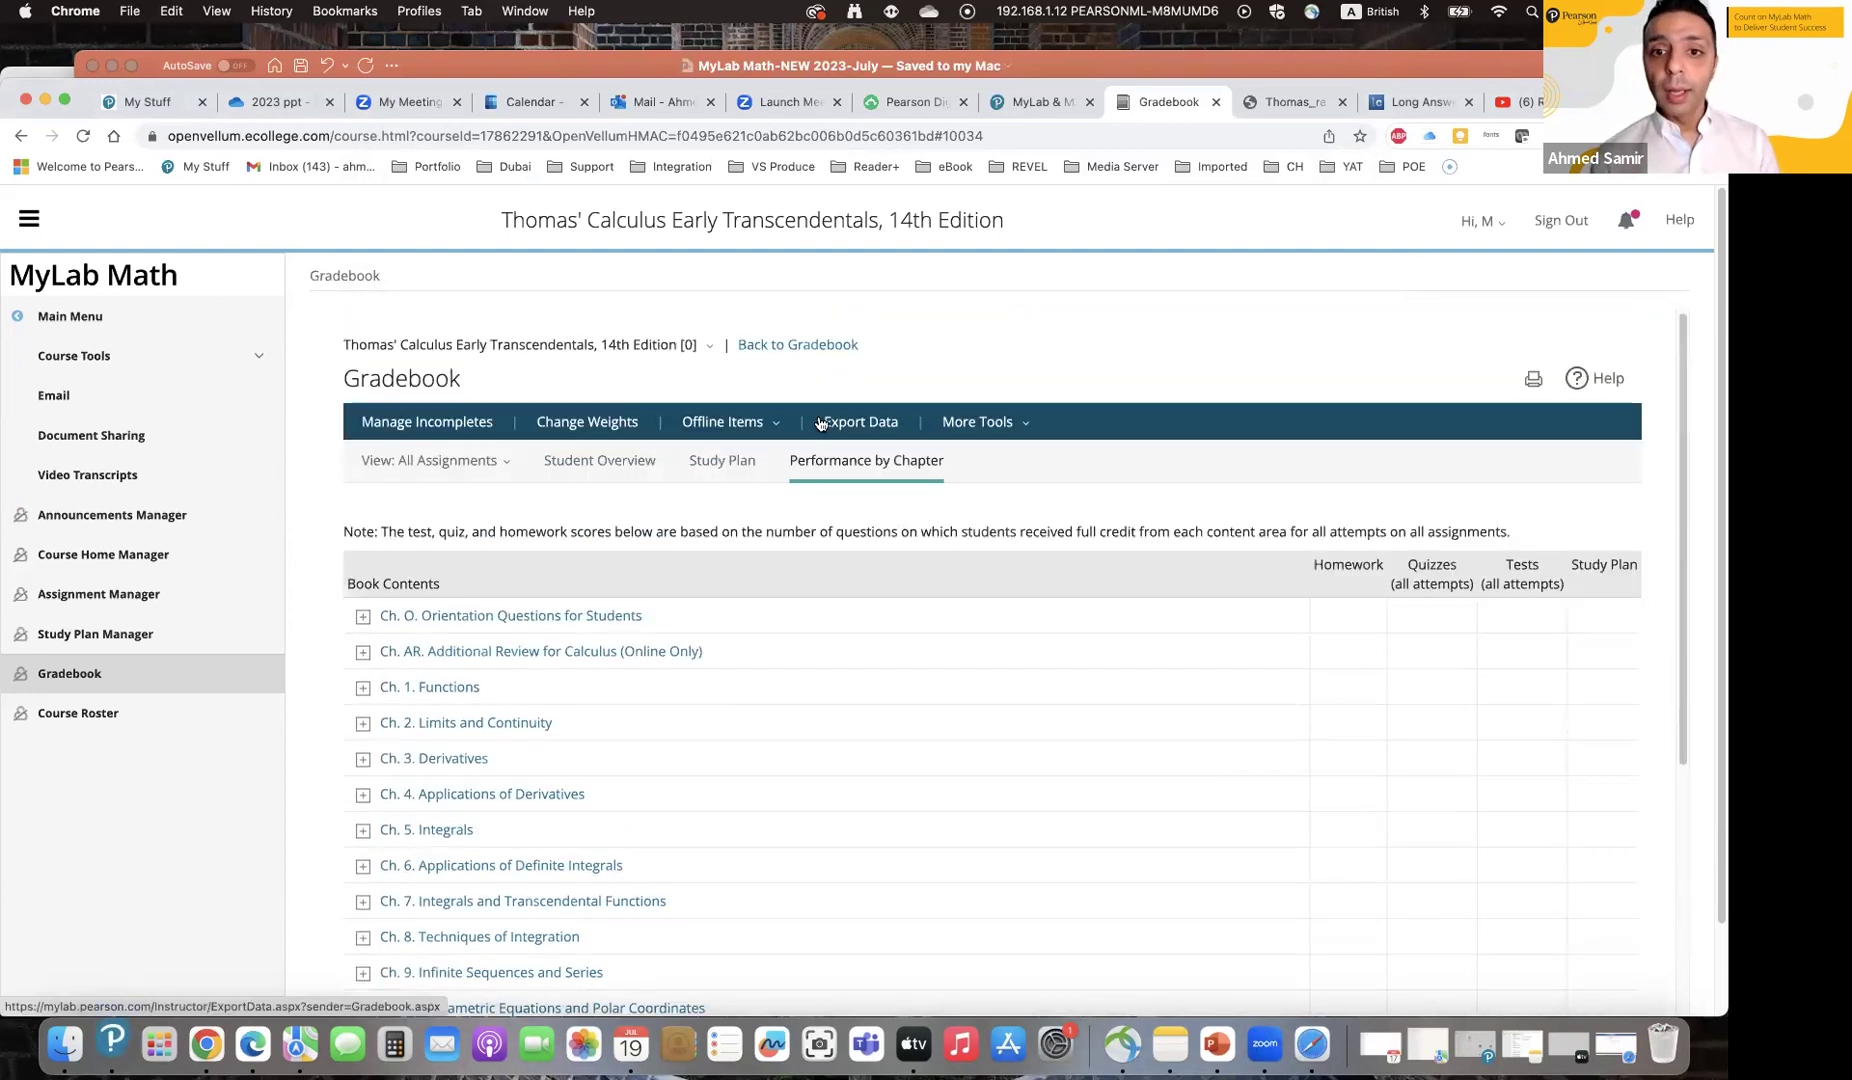
Step: Export the Overview of student averages data set from the Gradebook, download its CSV file, and close the export window
click(909, 424)
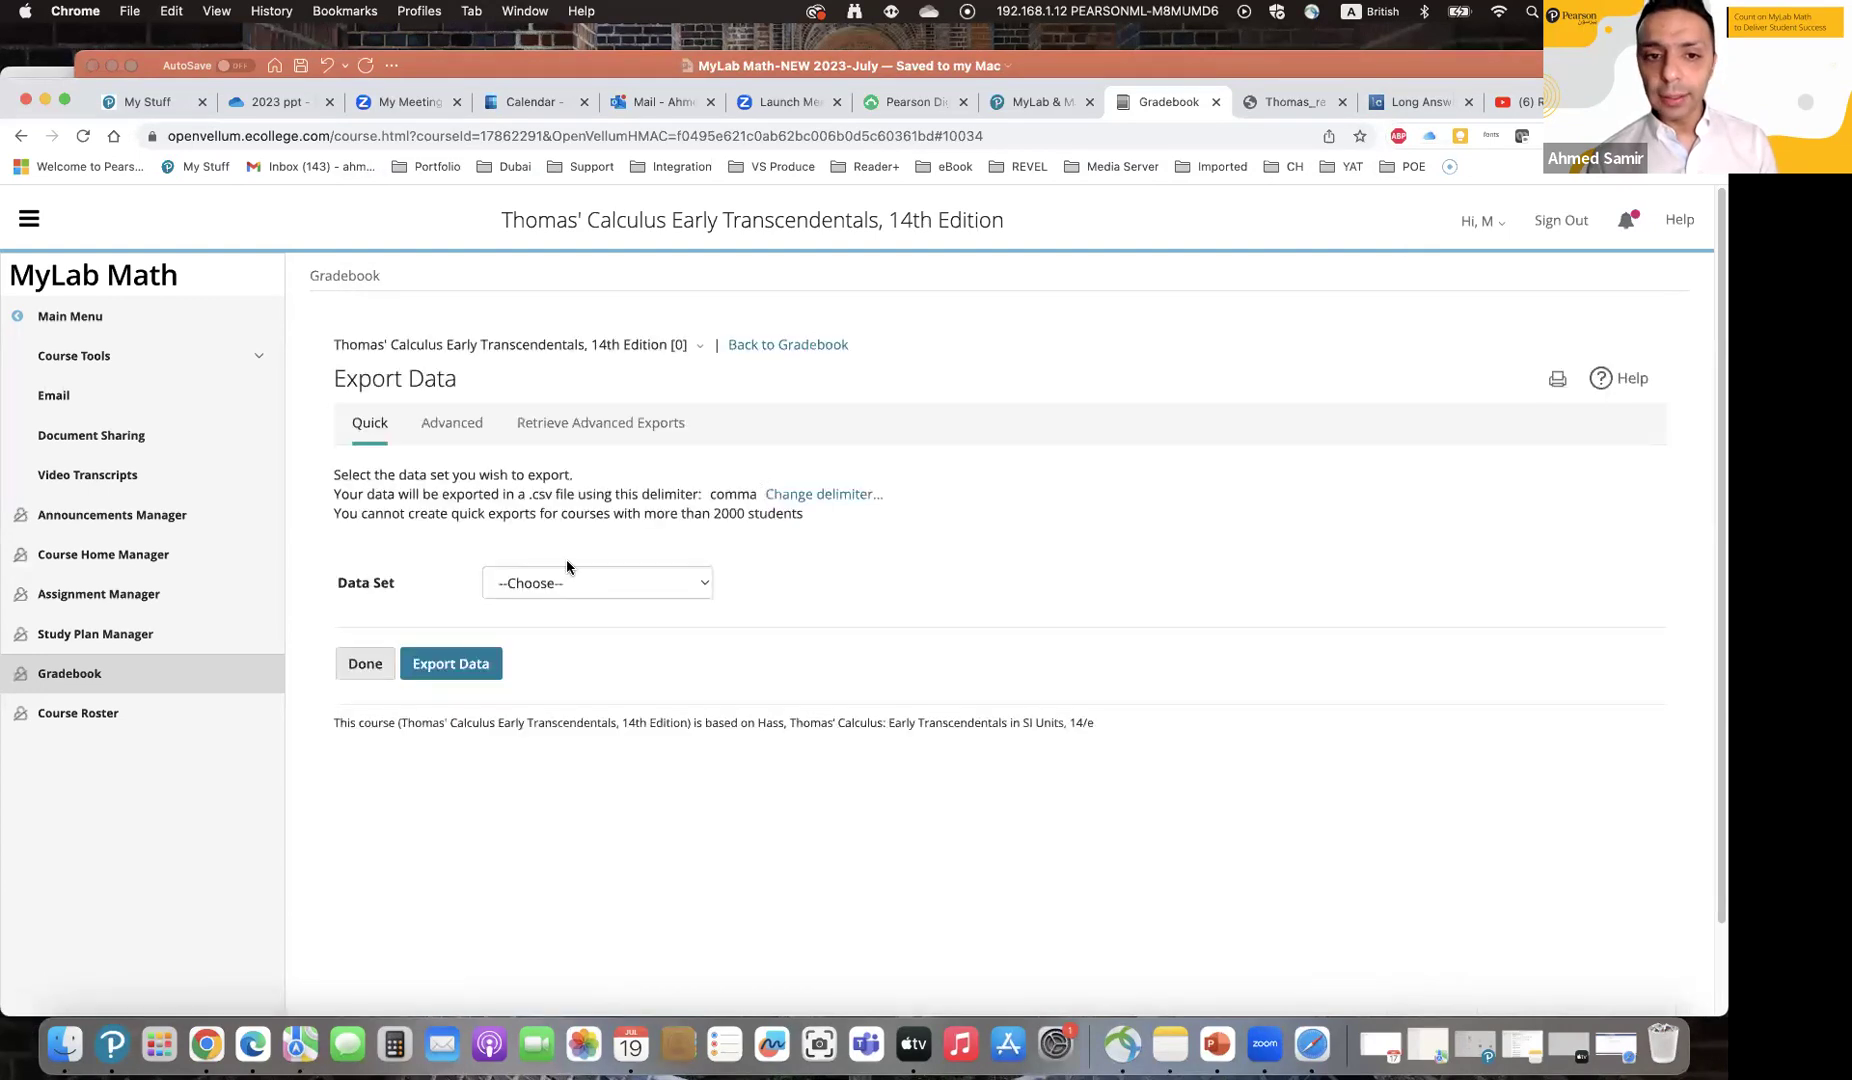
click(566, 582)
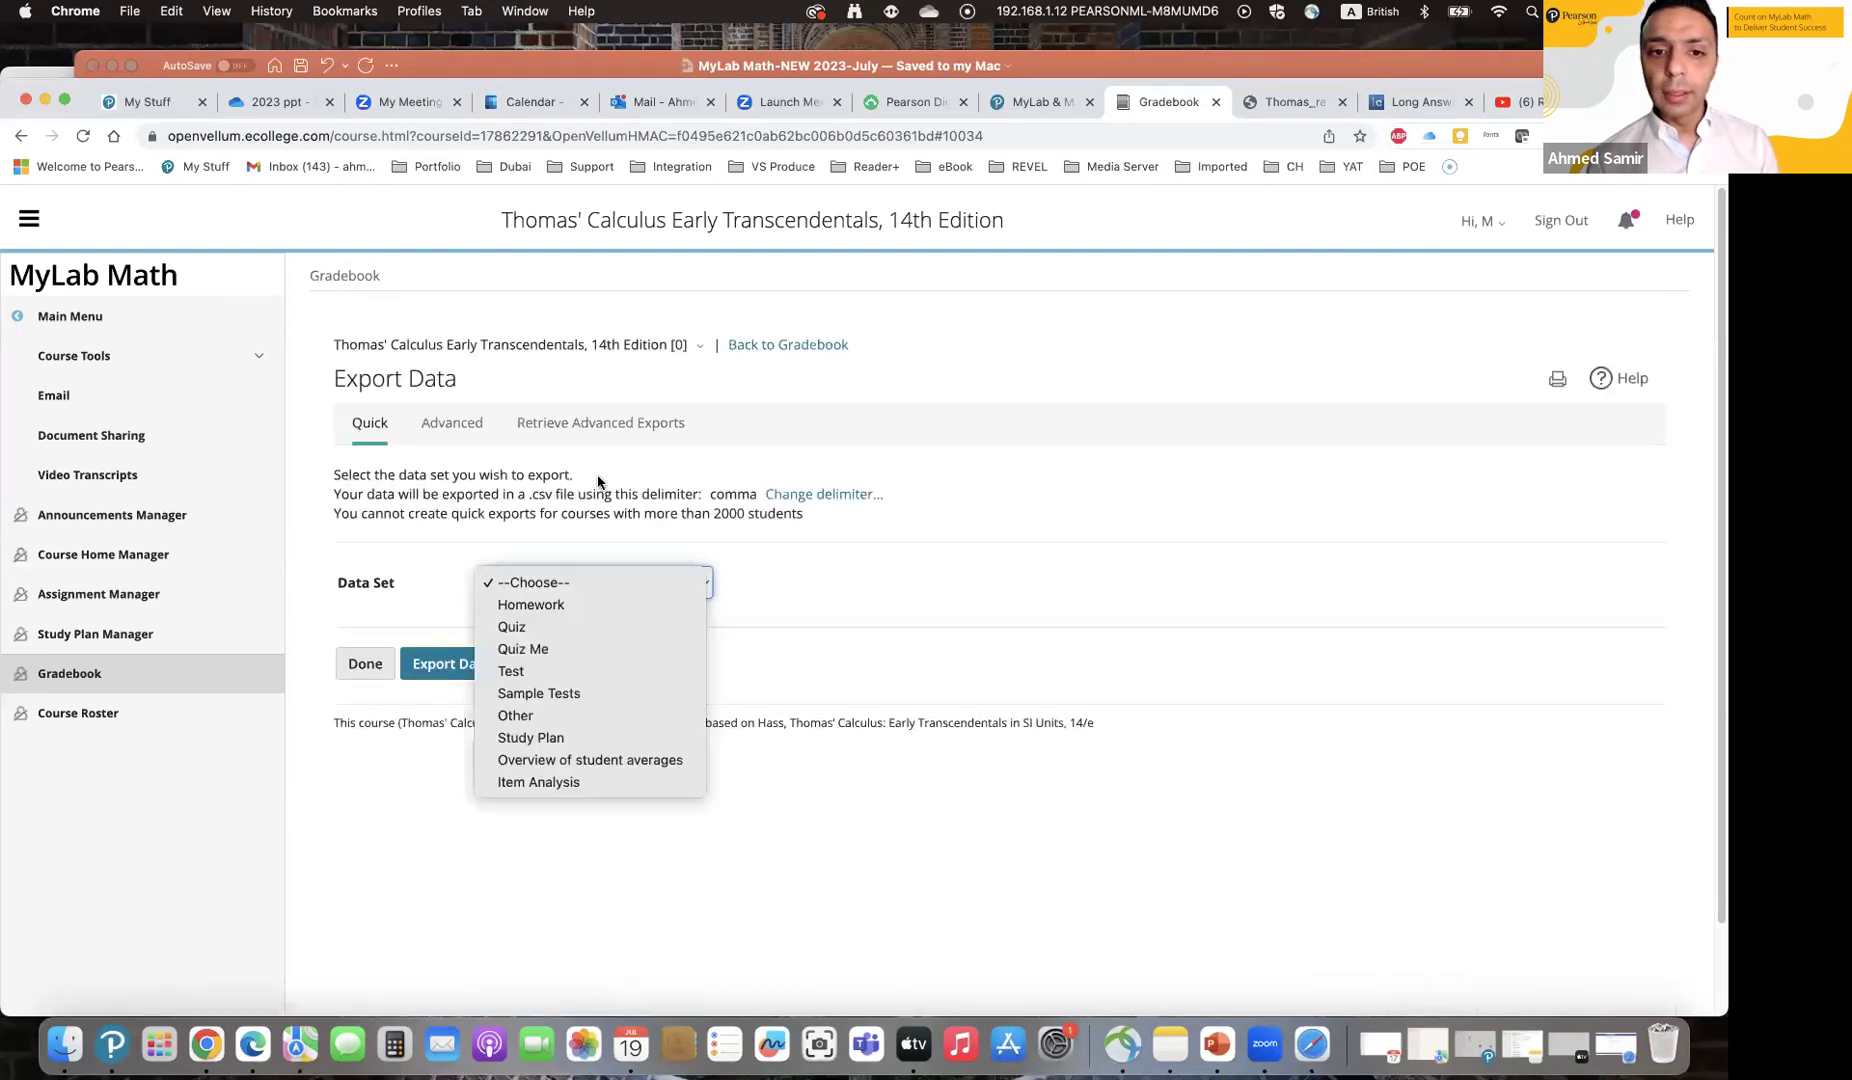
click(576, 760)
click(488, 744)
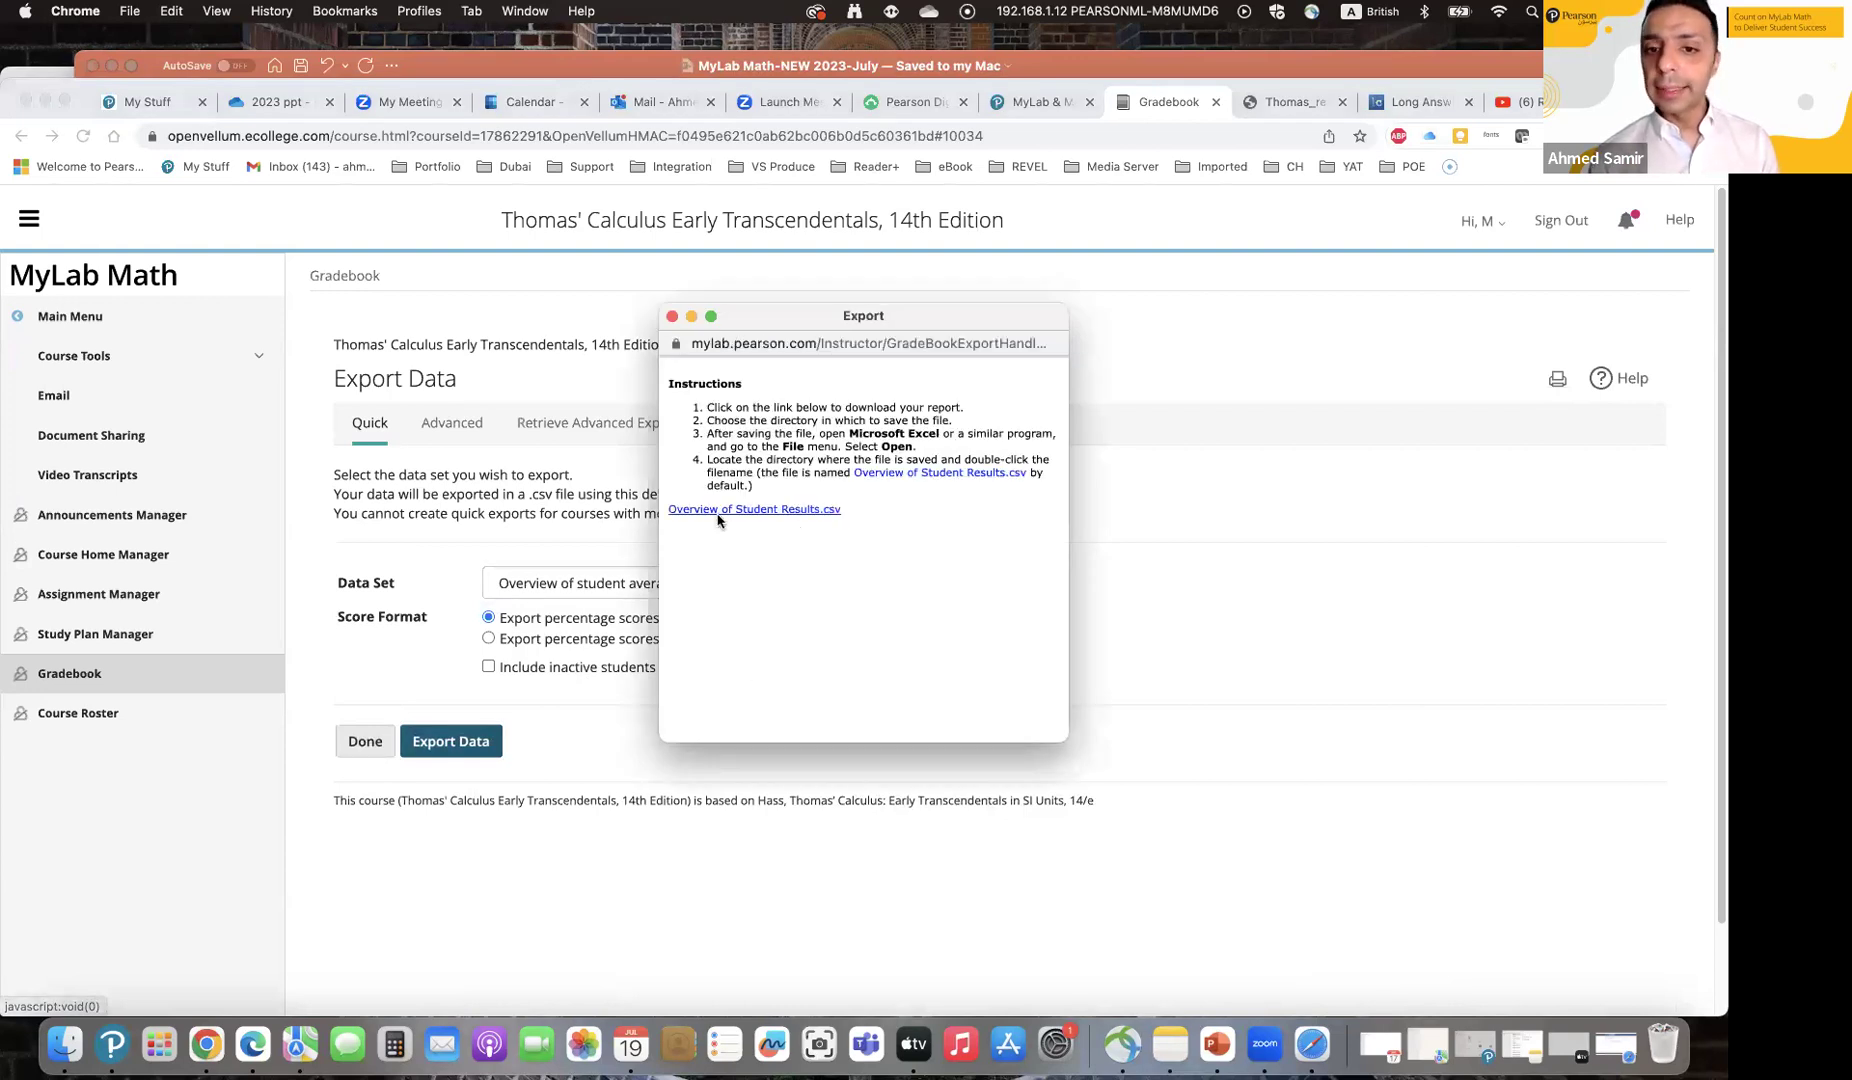
click(724, 512)
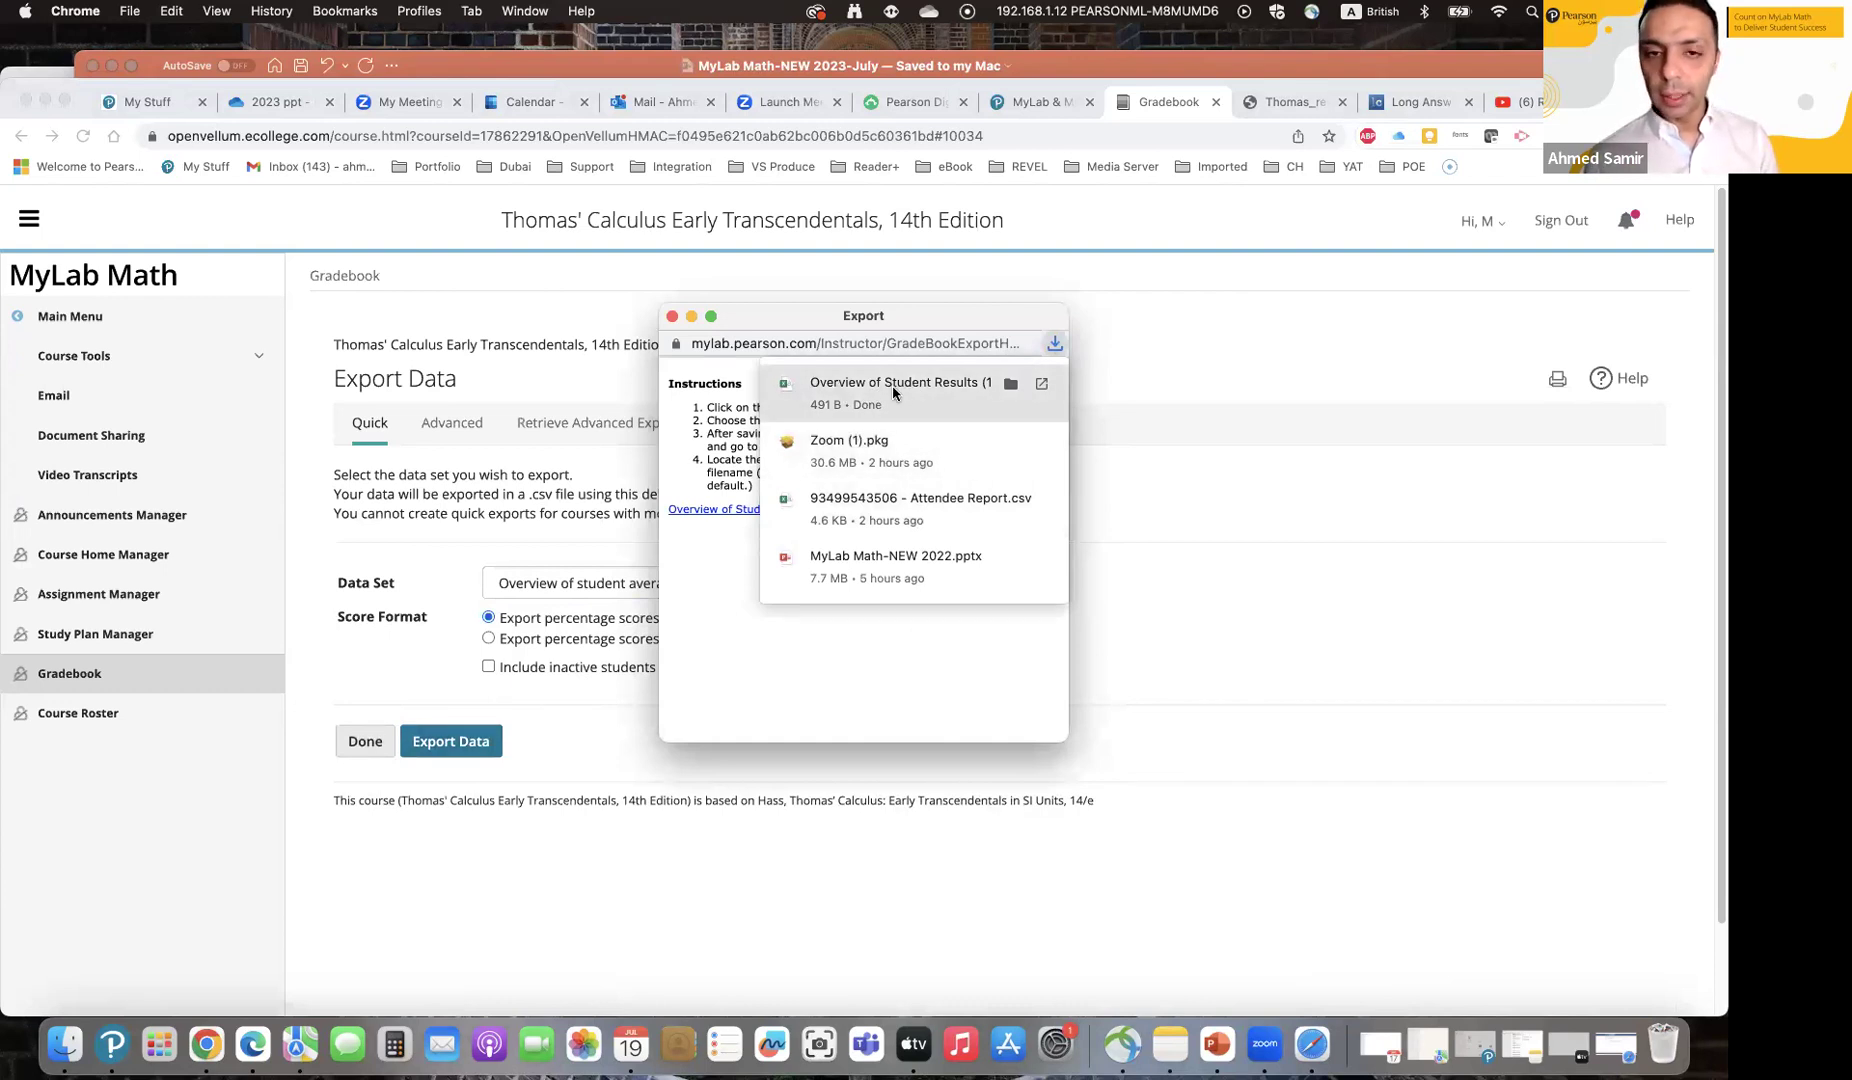
click(97, 663)
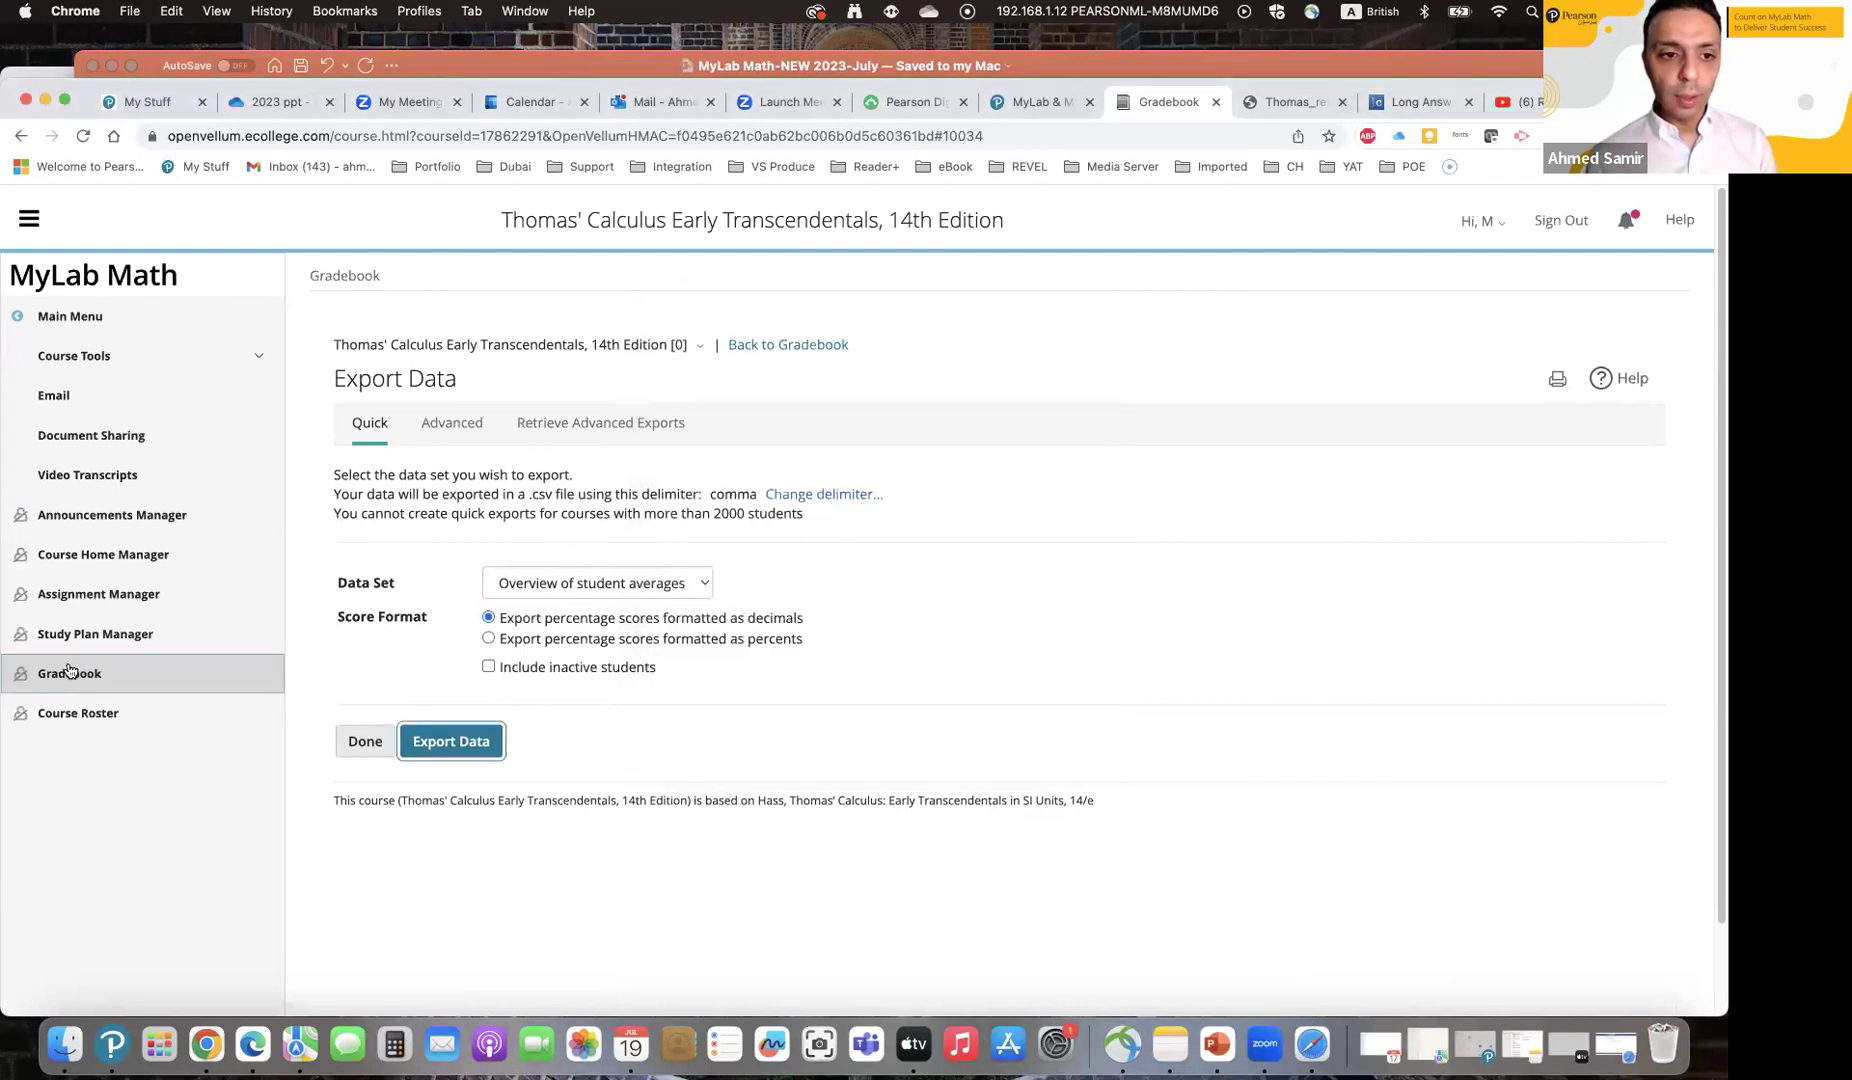
Step: Open Performance Analytics from the Gradebook, dismiss the feature tips, look over the performance graphs, and close the dashboard
click(80, 673)
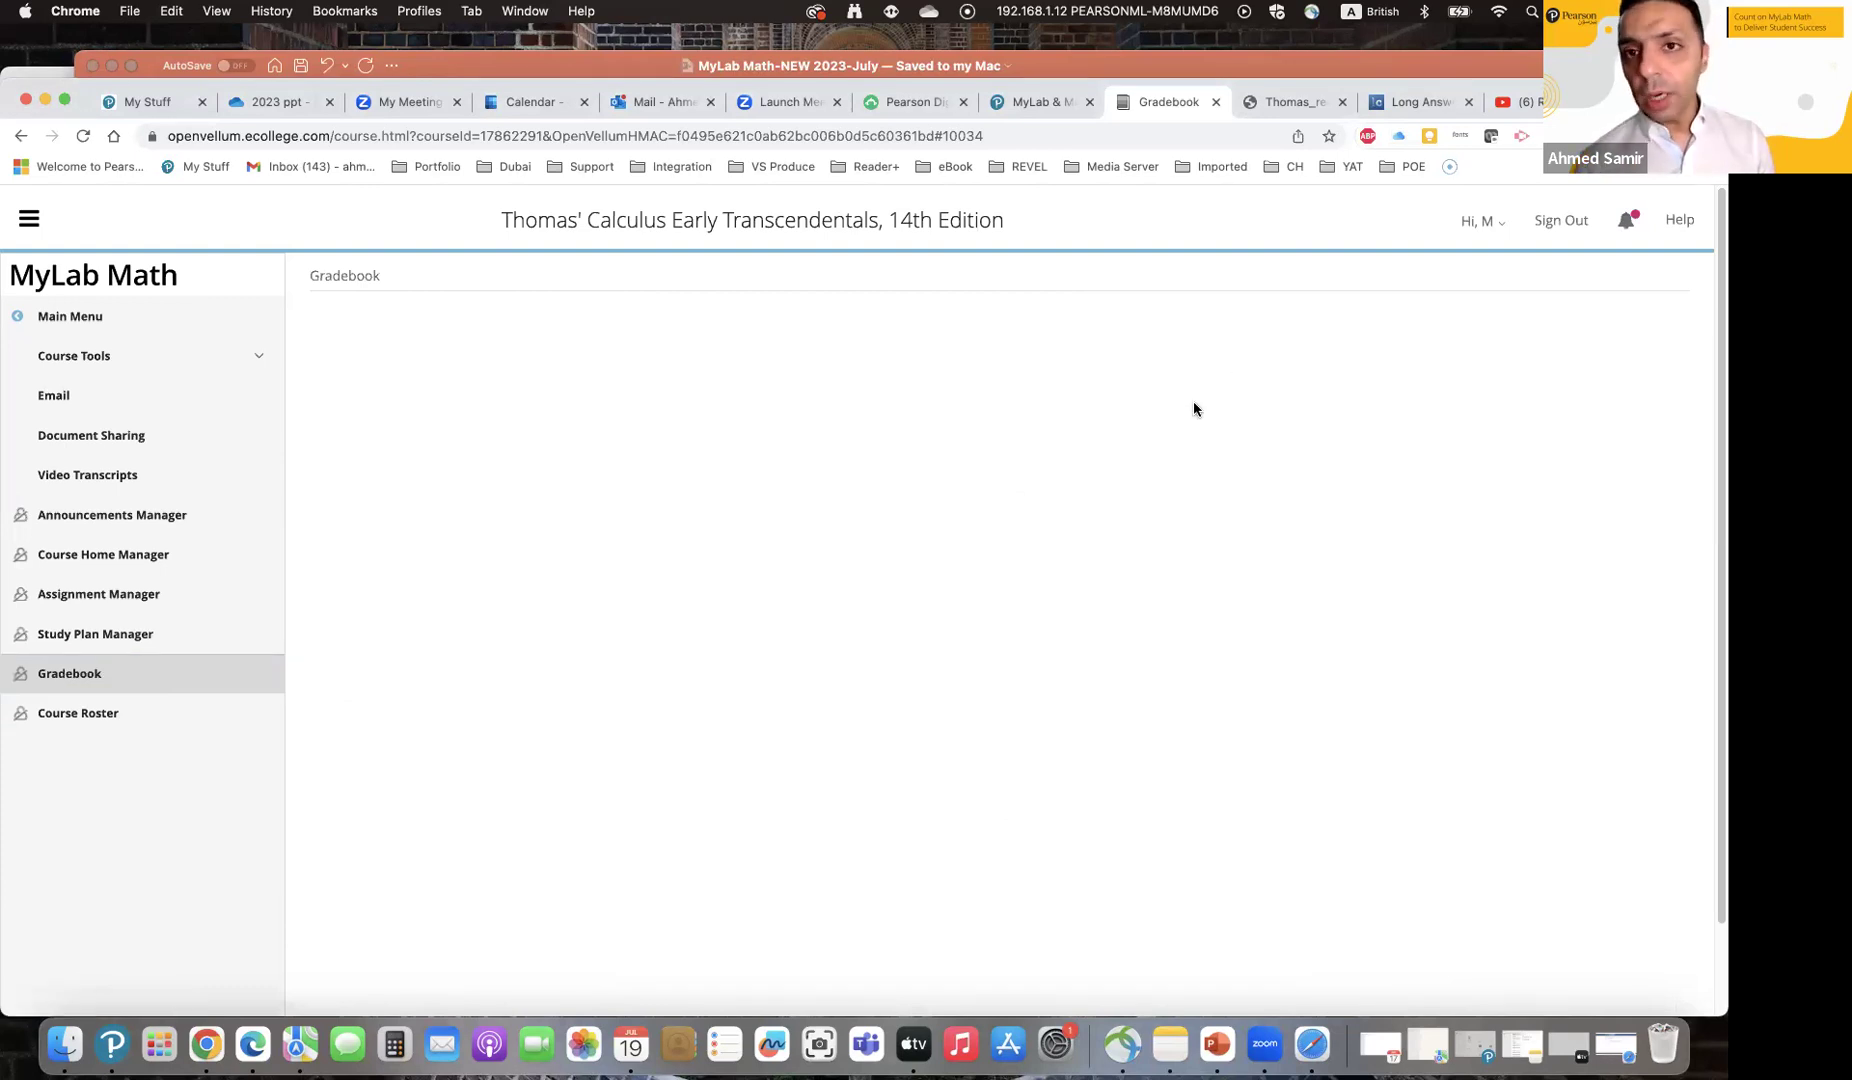
click(976, 420)
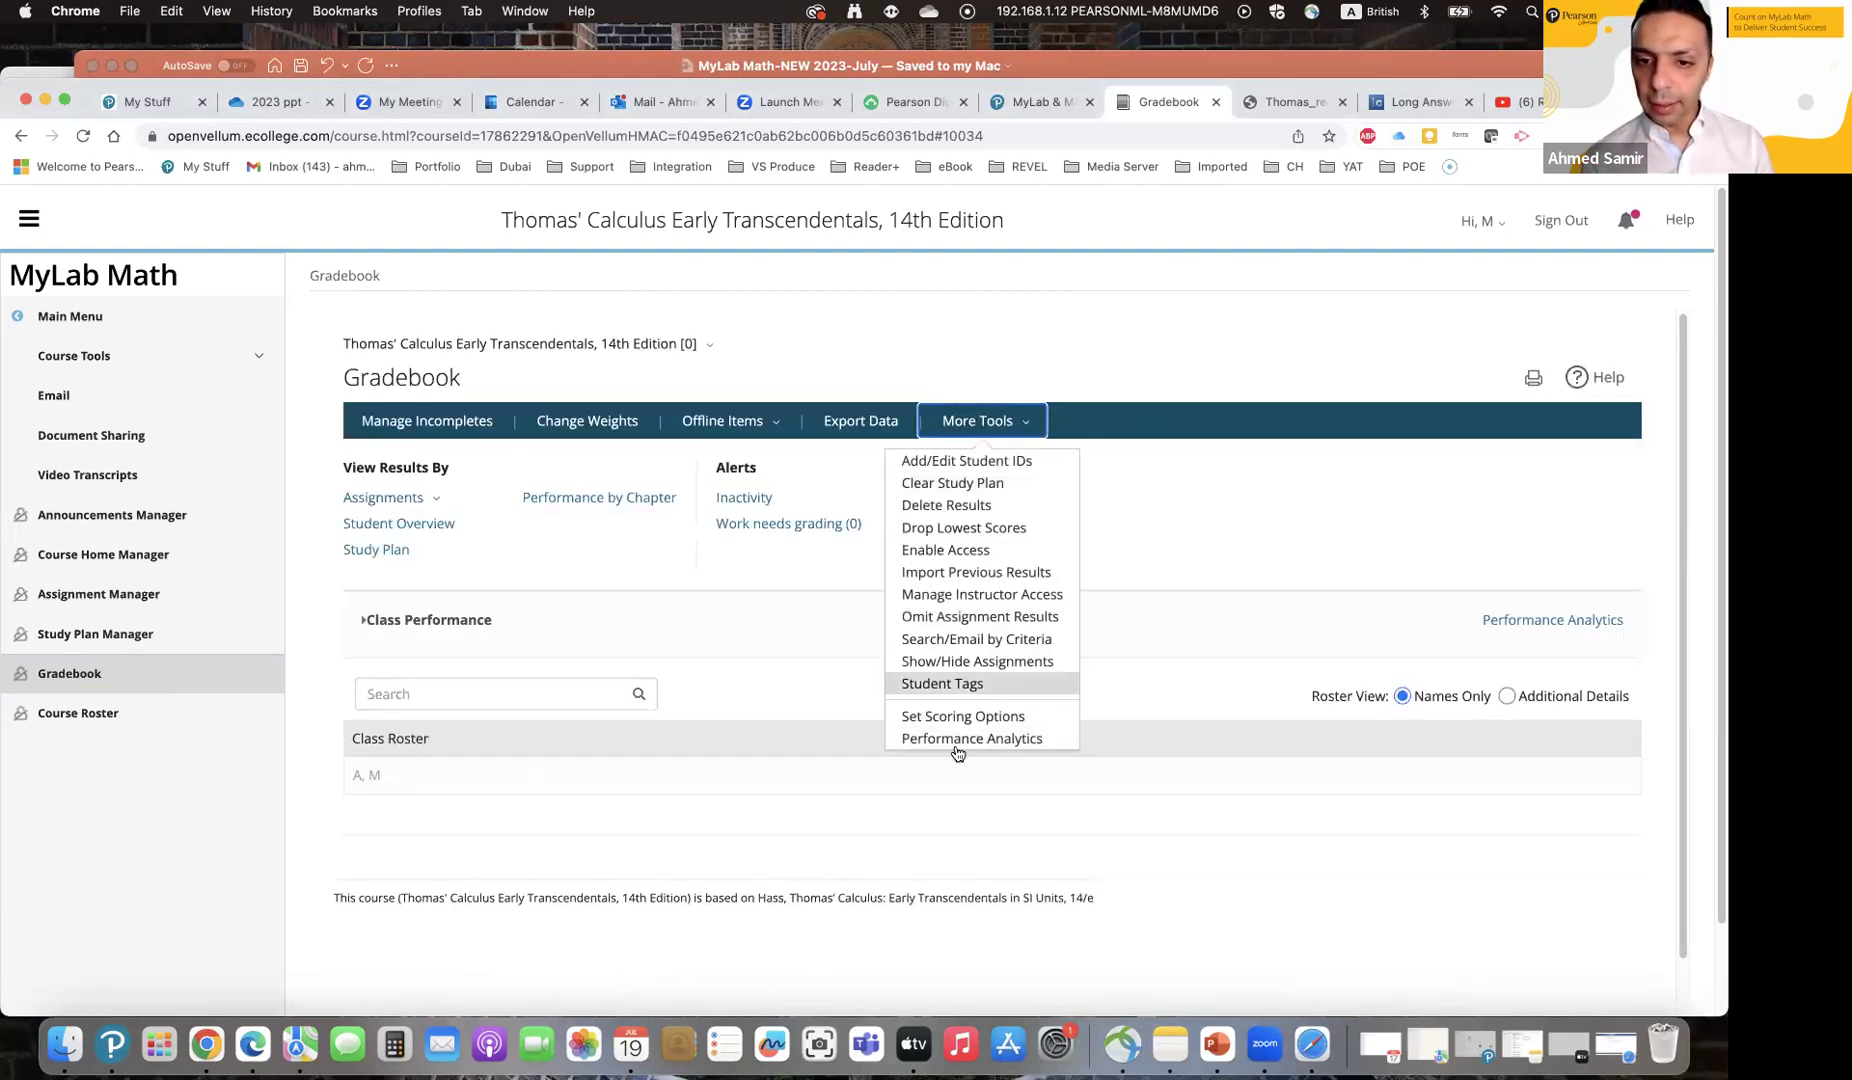
click(957, 745)
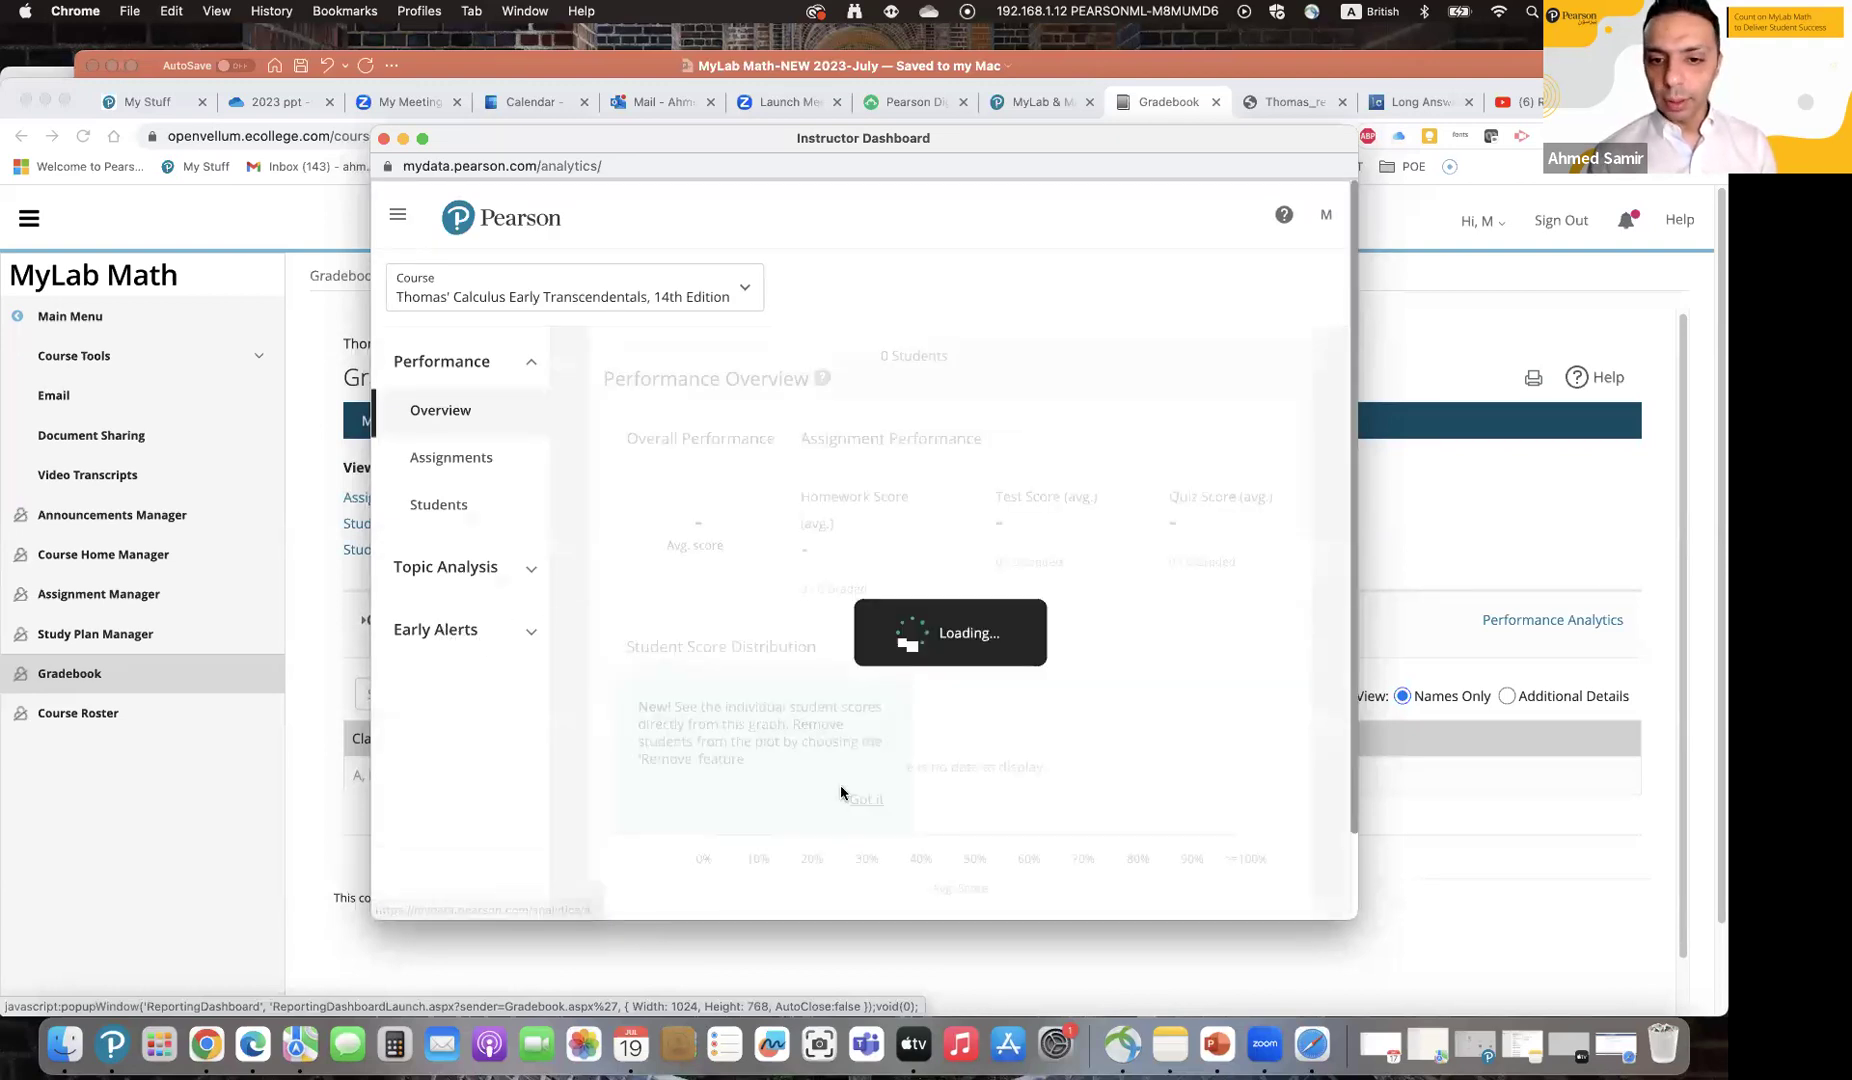
click(866, 800)
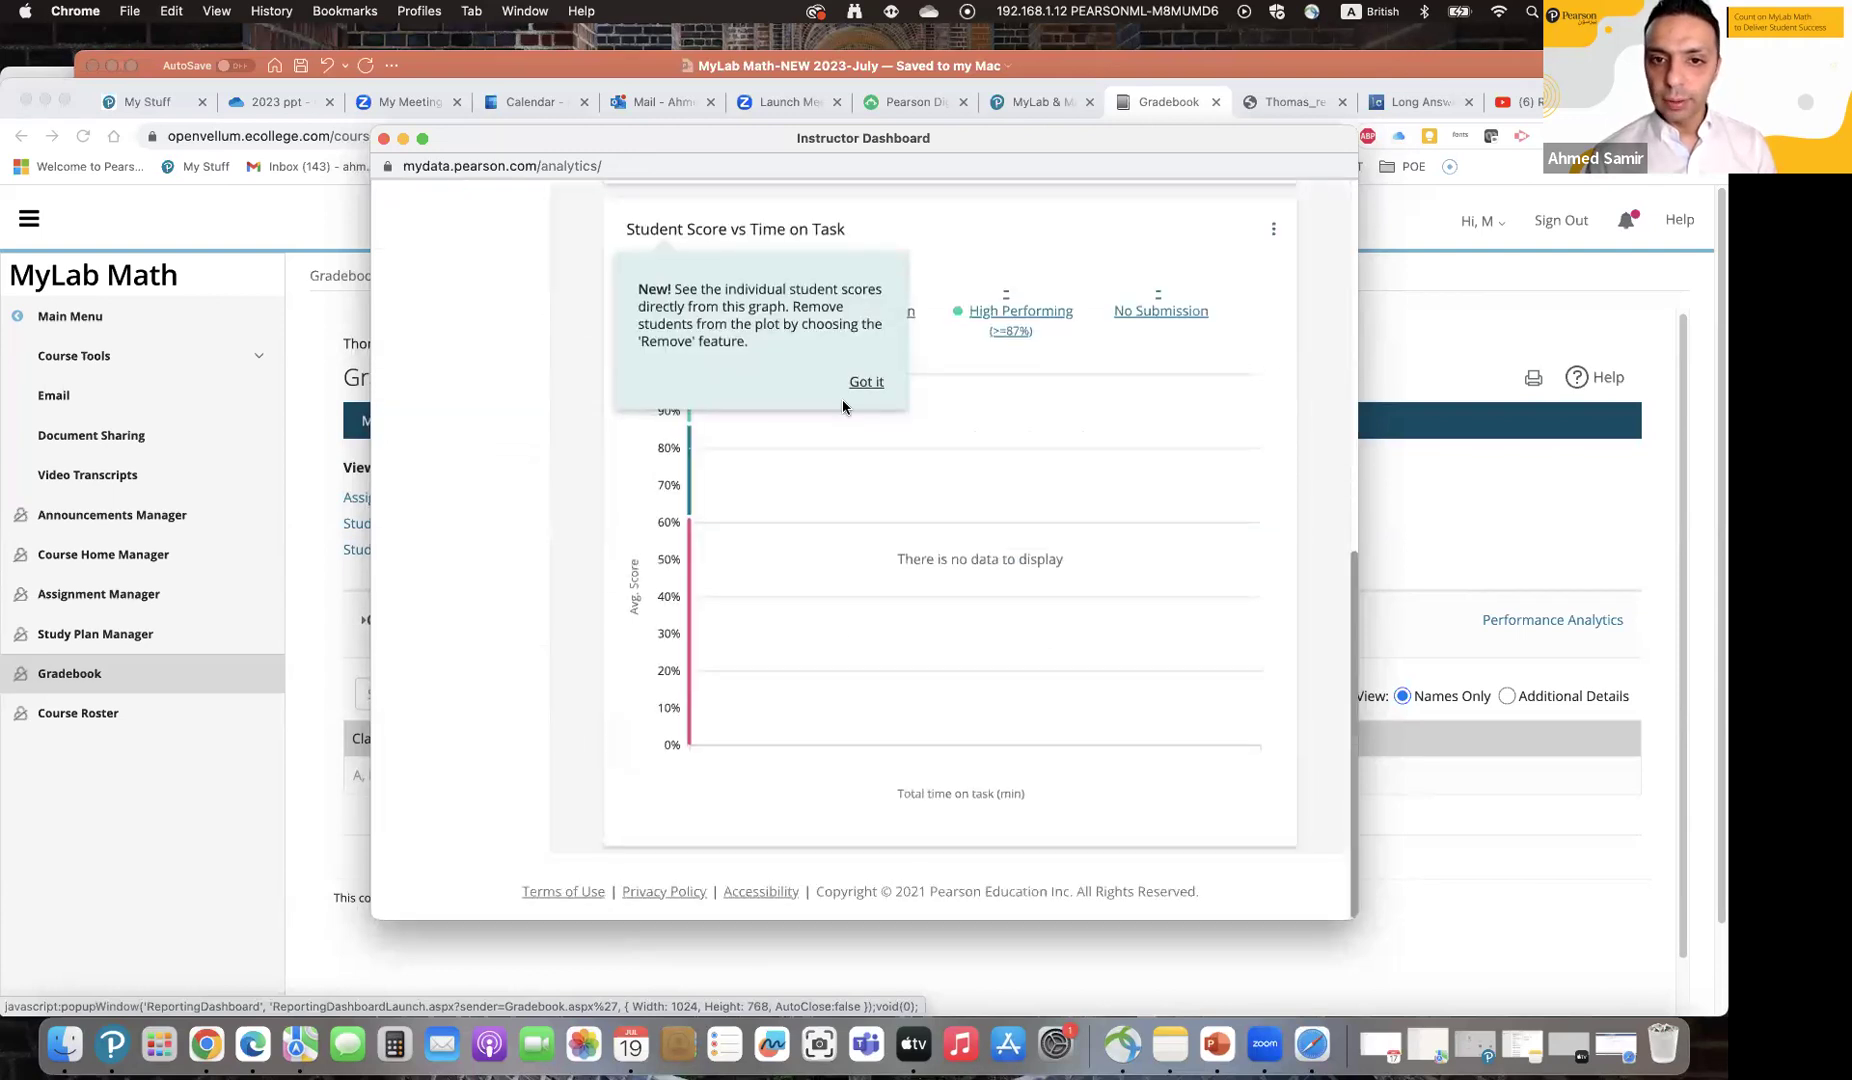
click(860, 381)
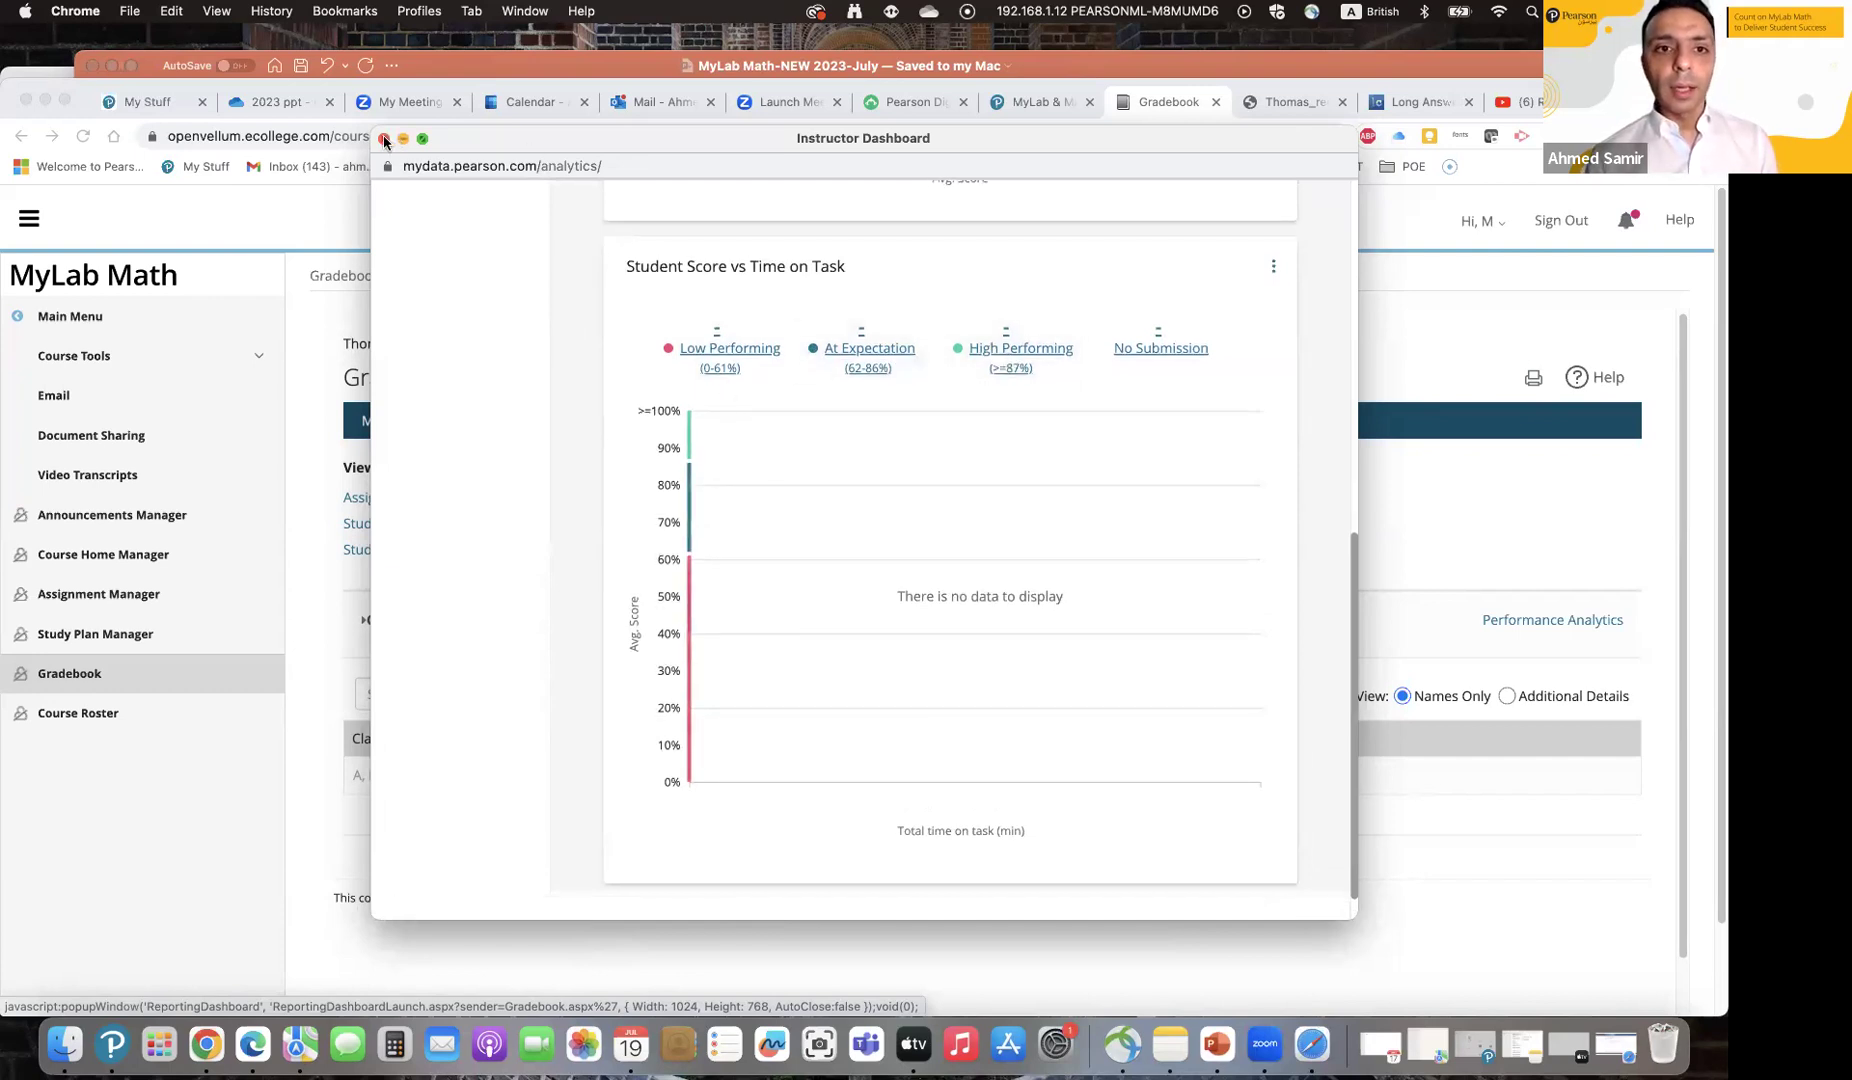
click(274, 341)
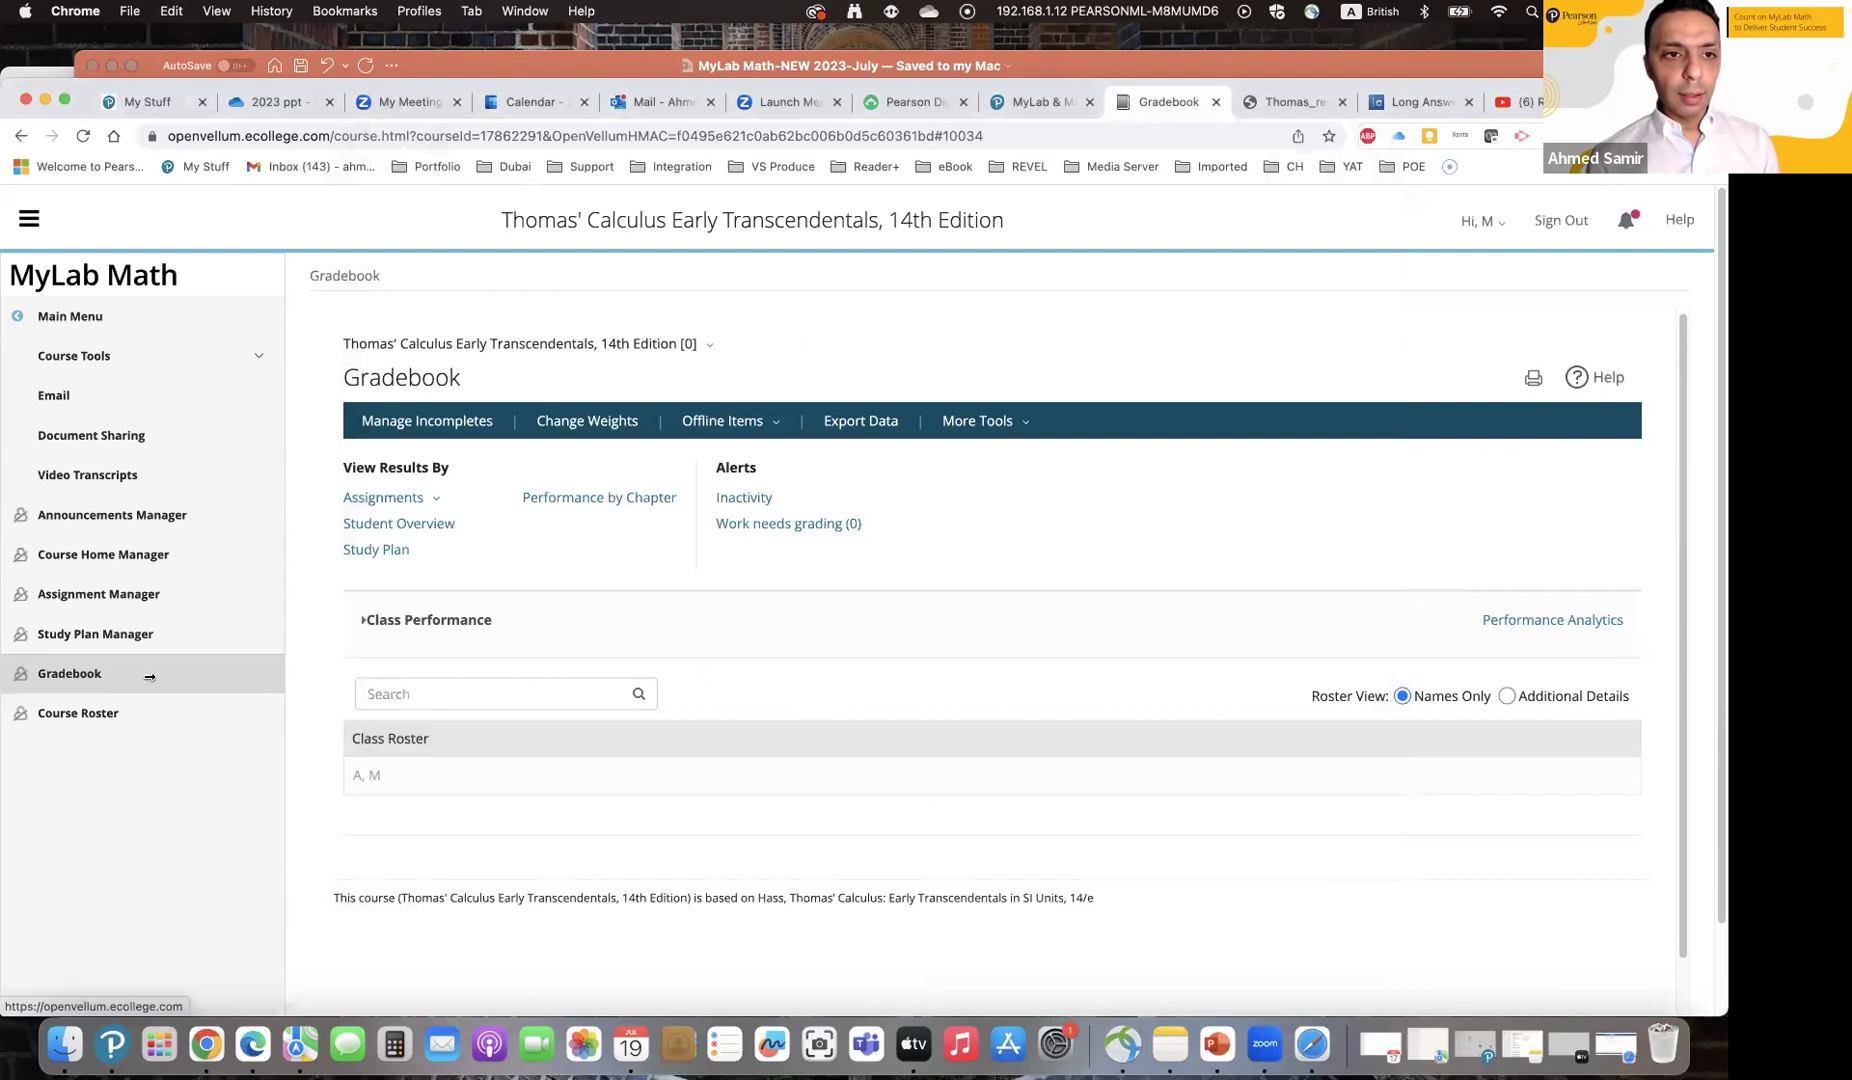
Step: Return to the main course navigation and open the Resources page of Instructor Resources
click(20, 325)
click(116, 794)
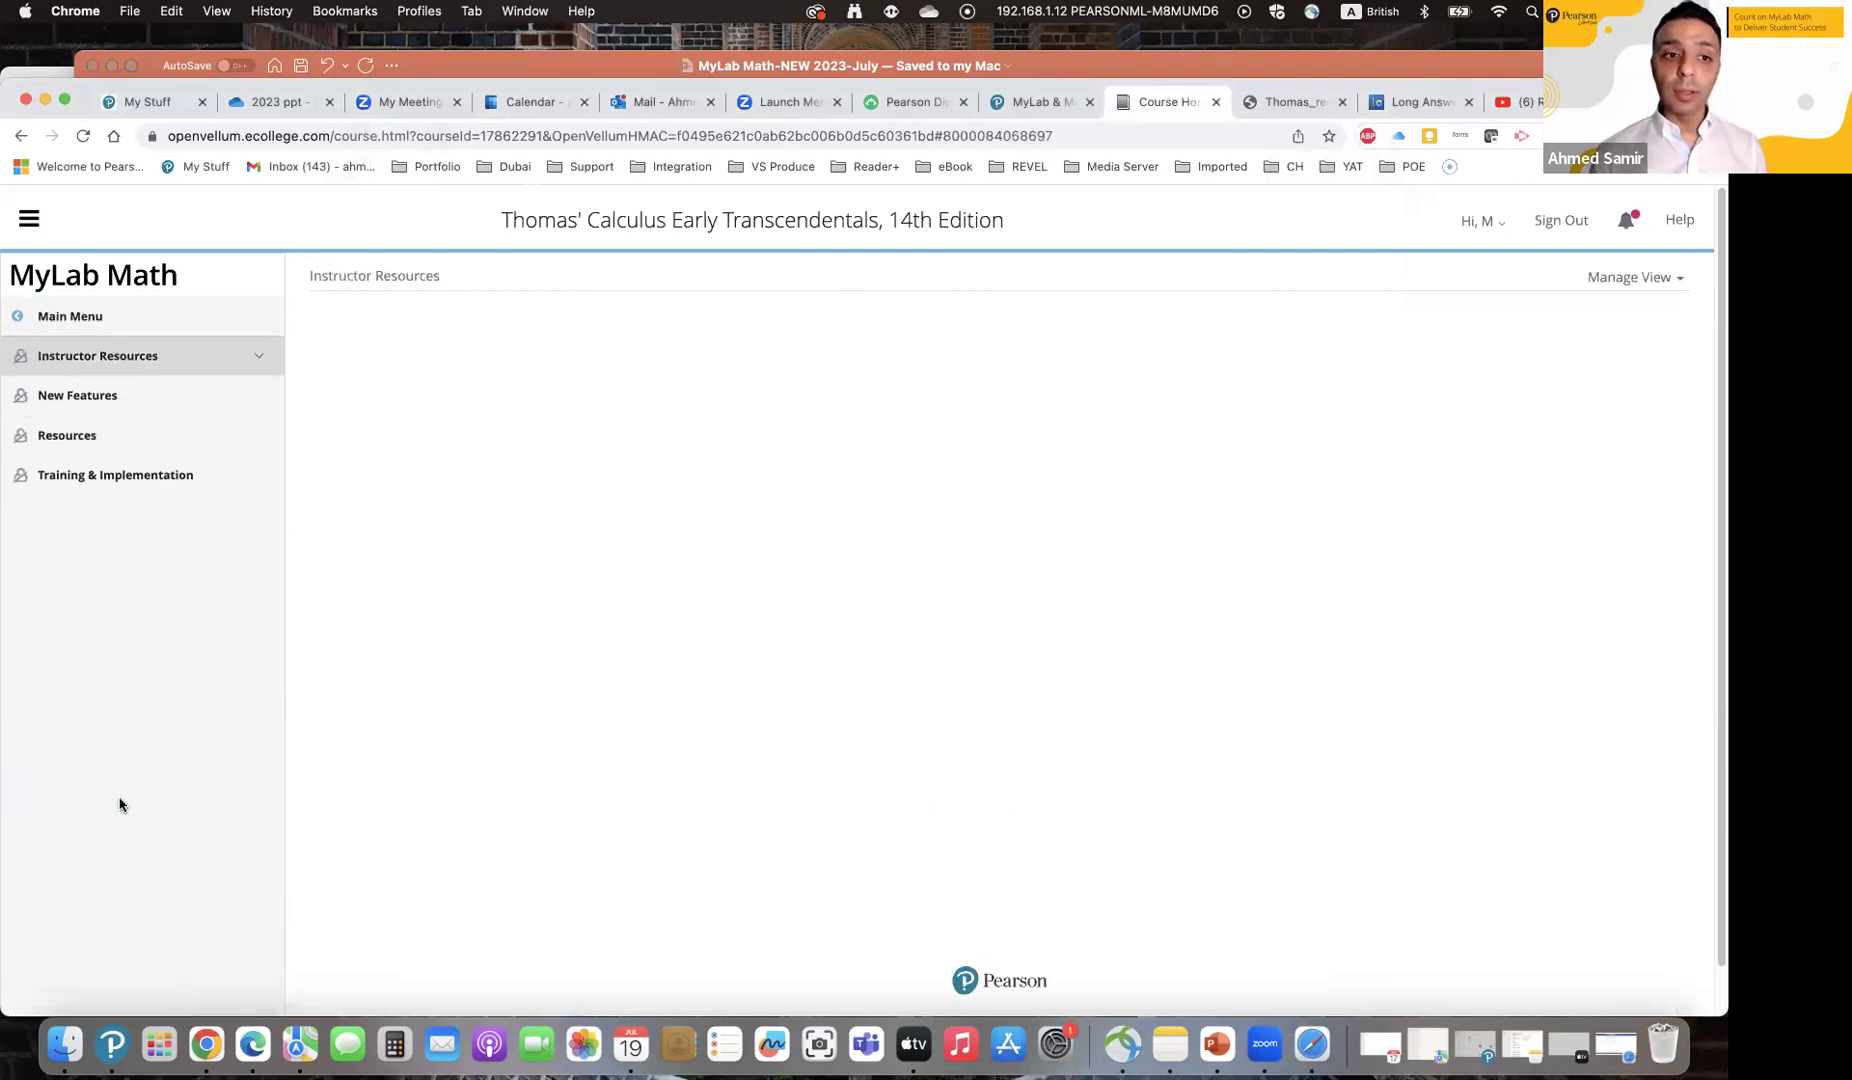
click(92, 435)
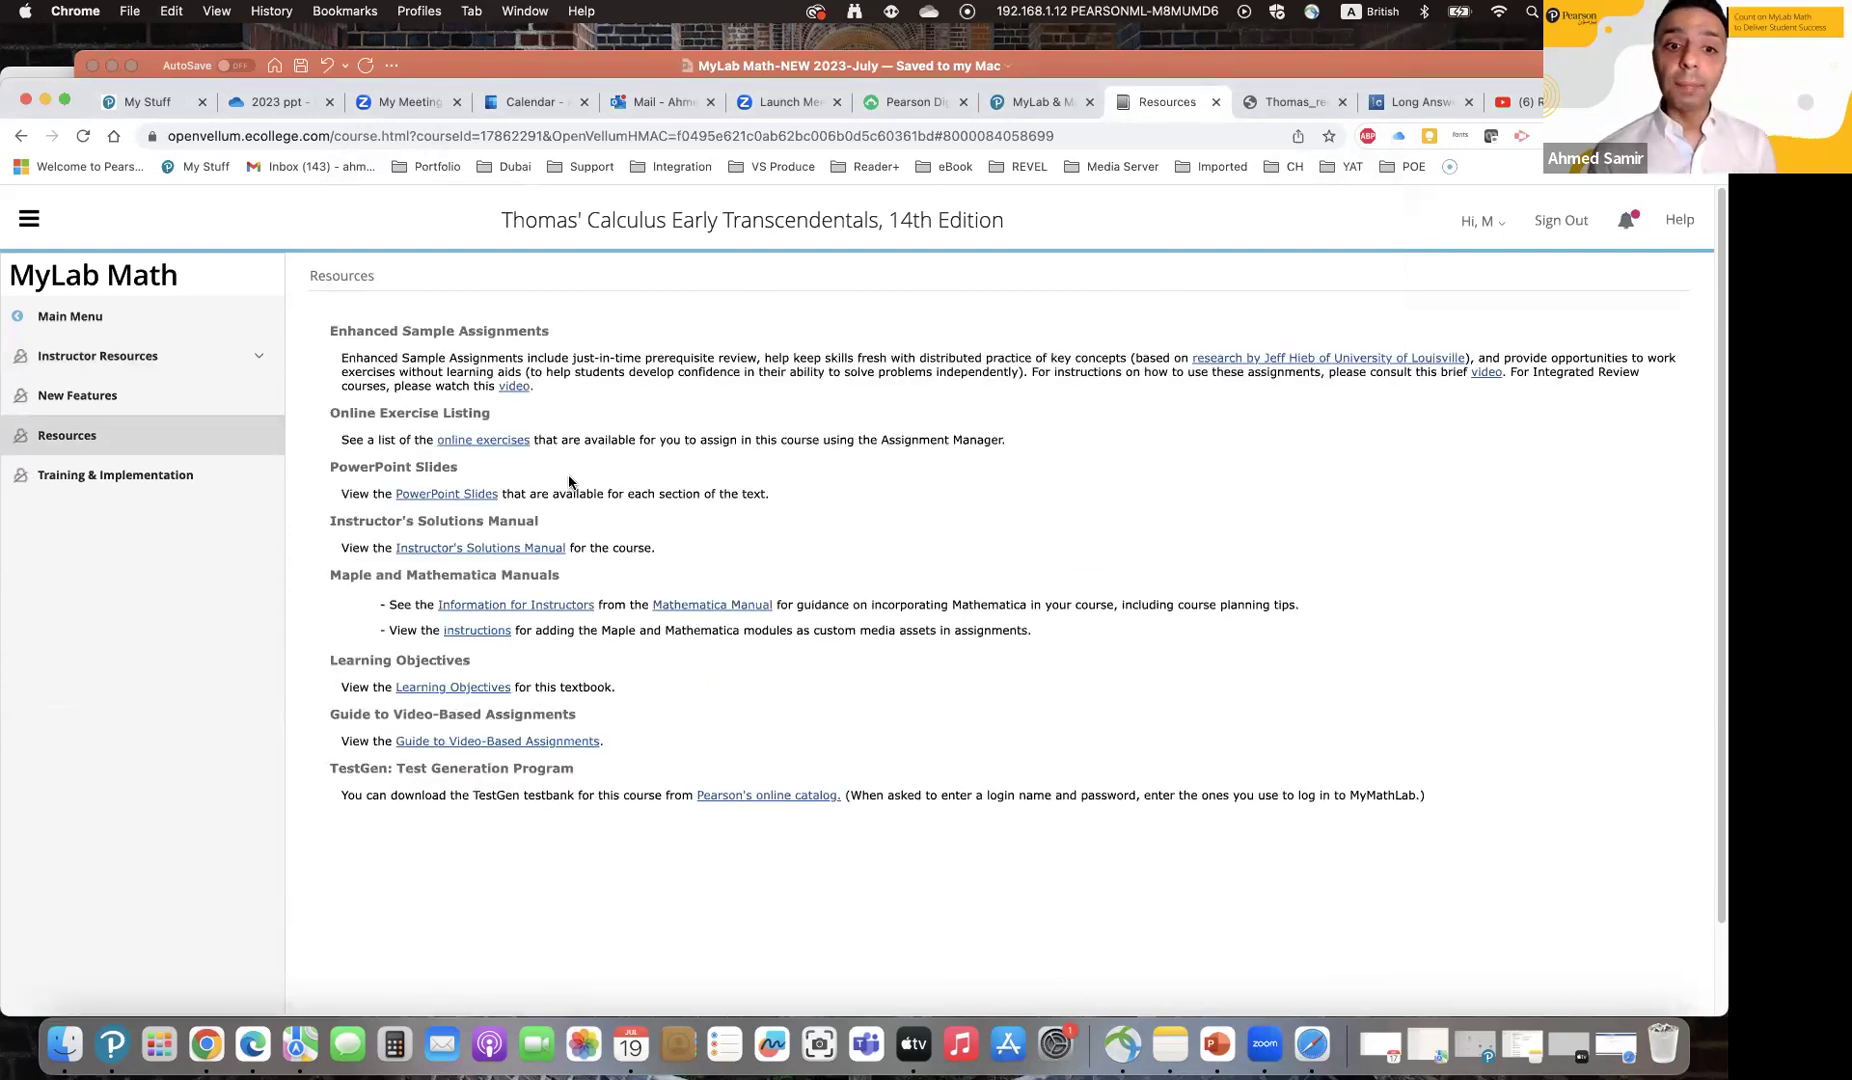
Step: Open the PowerPoint Slides page, download the Chapter 7: Integrals and Transcendental Functions slides, and look at the recent downloads
click(468, 496)
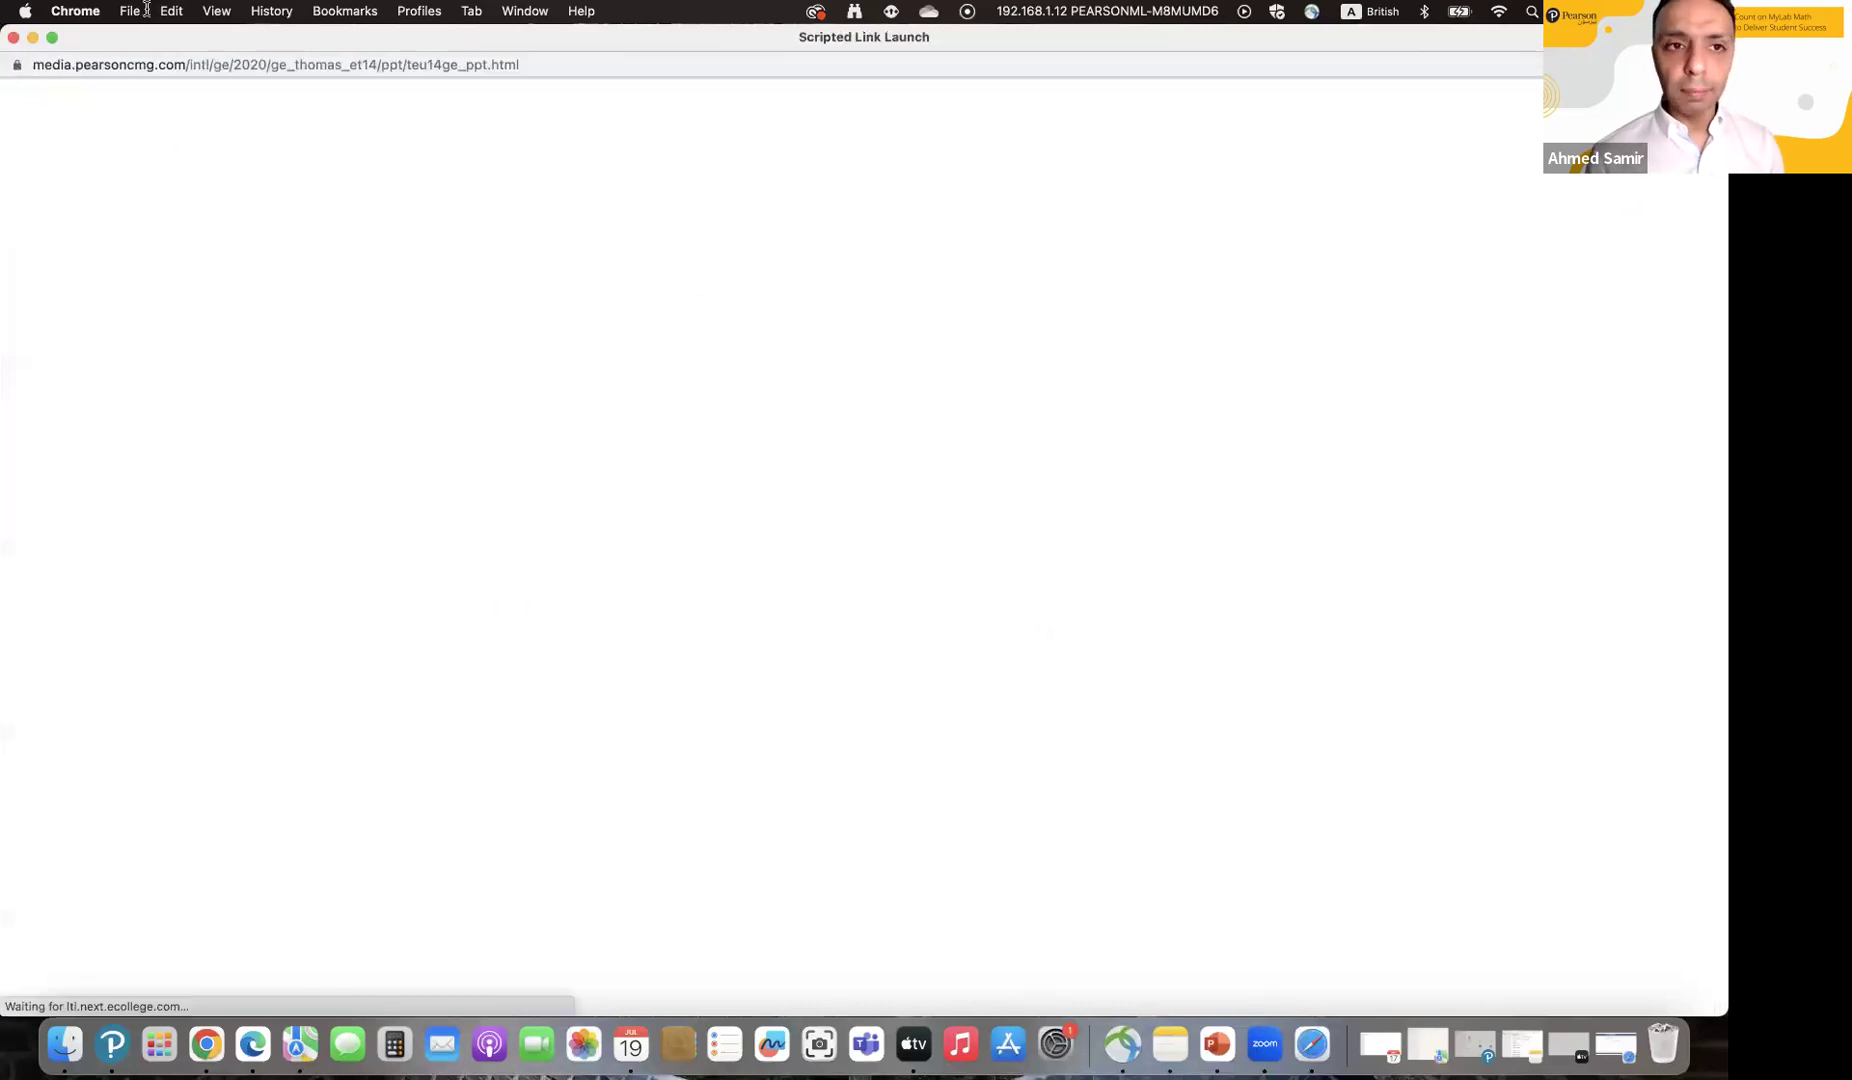
scroll(300, 530, down, 5)
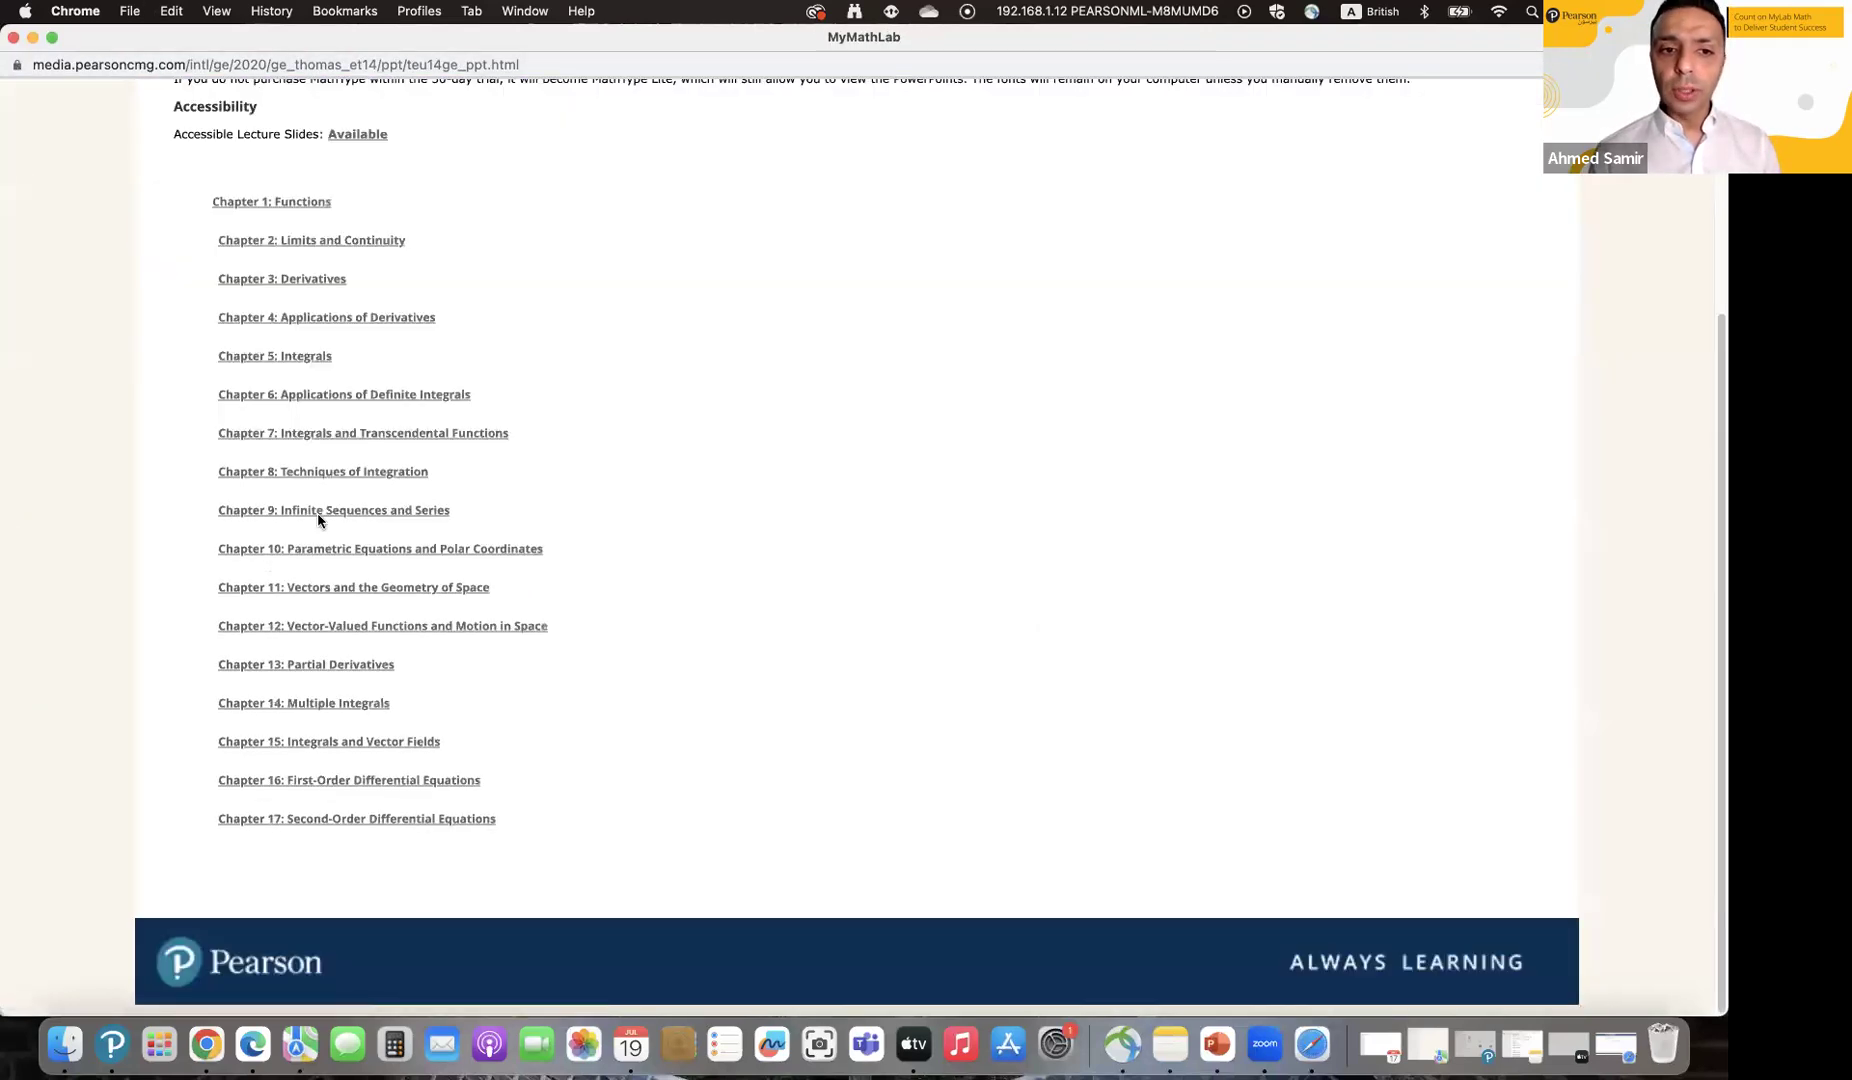
click(318, 432)
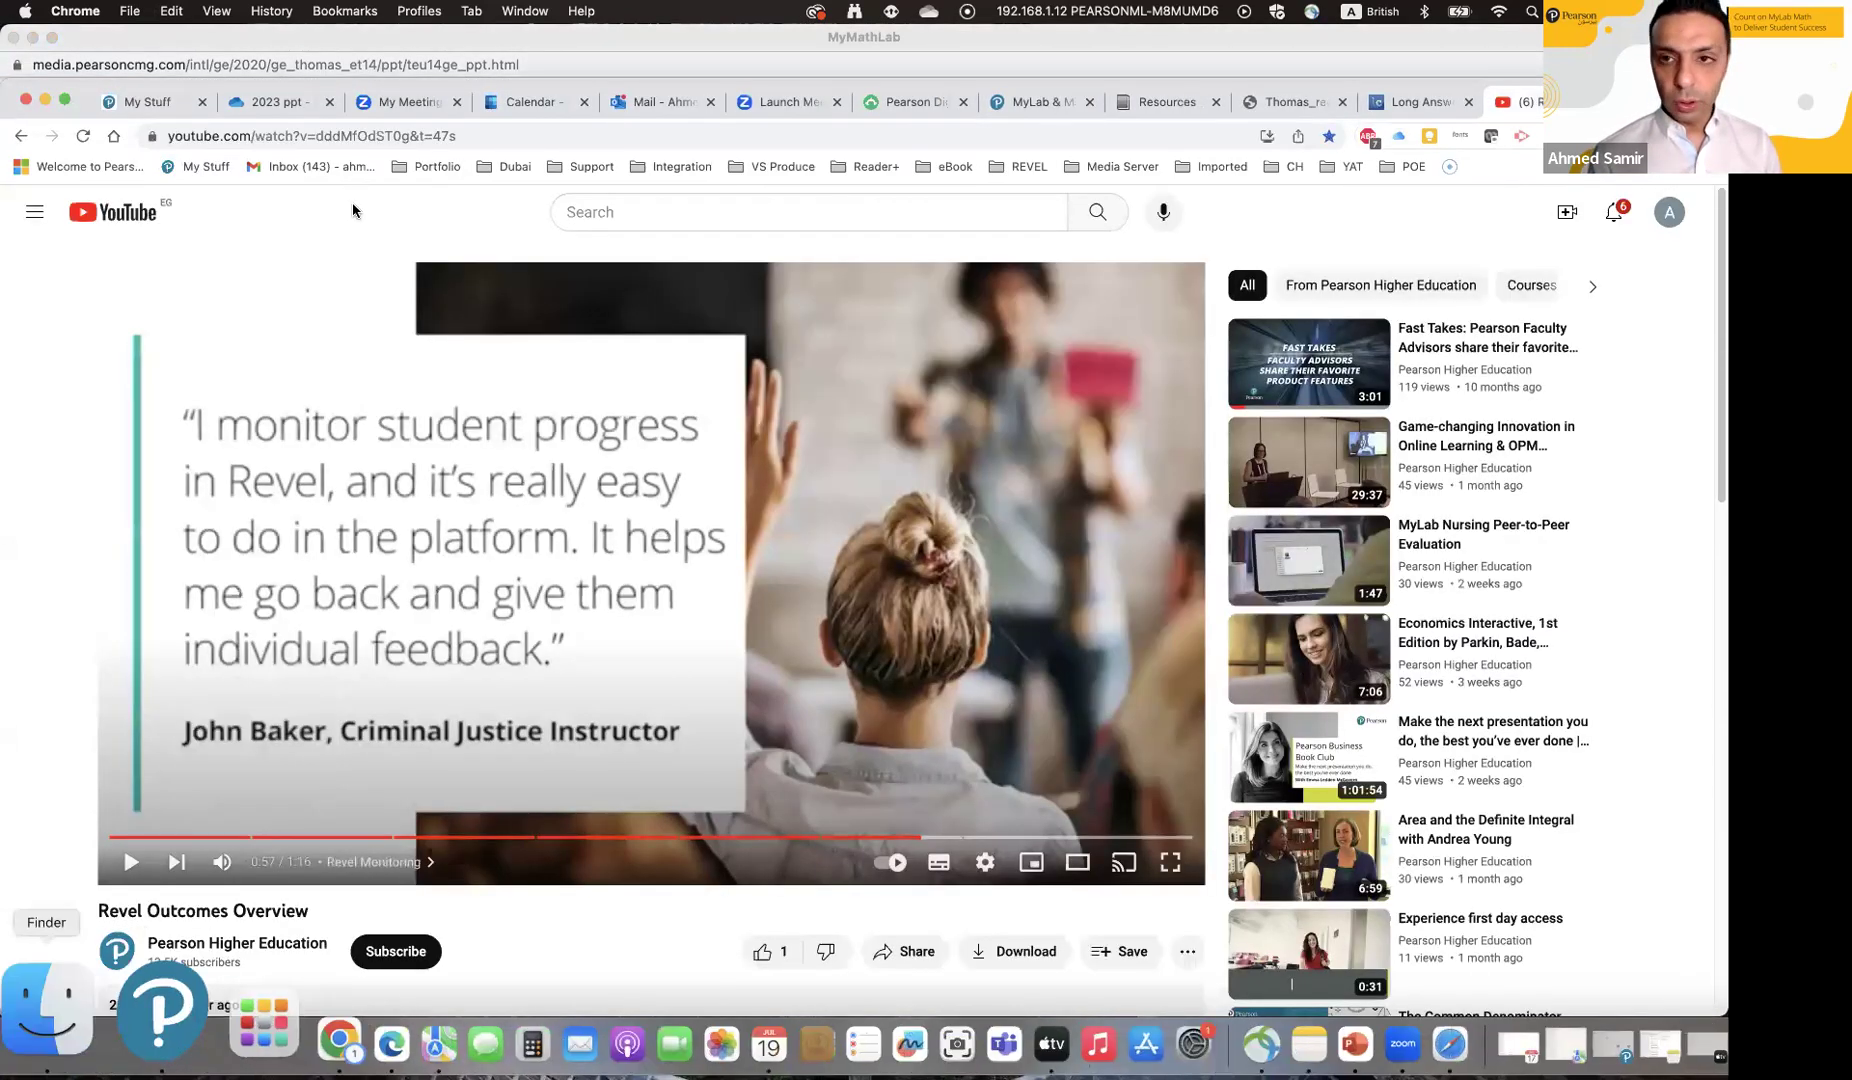
click(1171, 106)
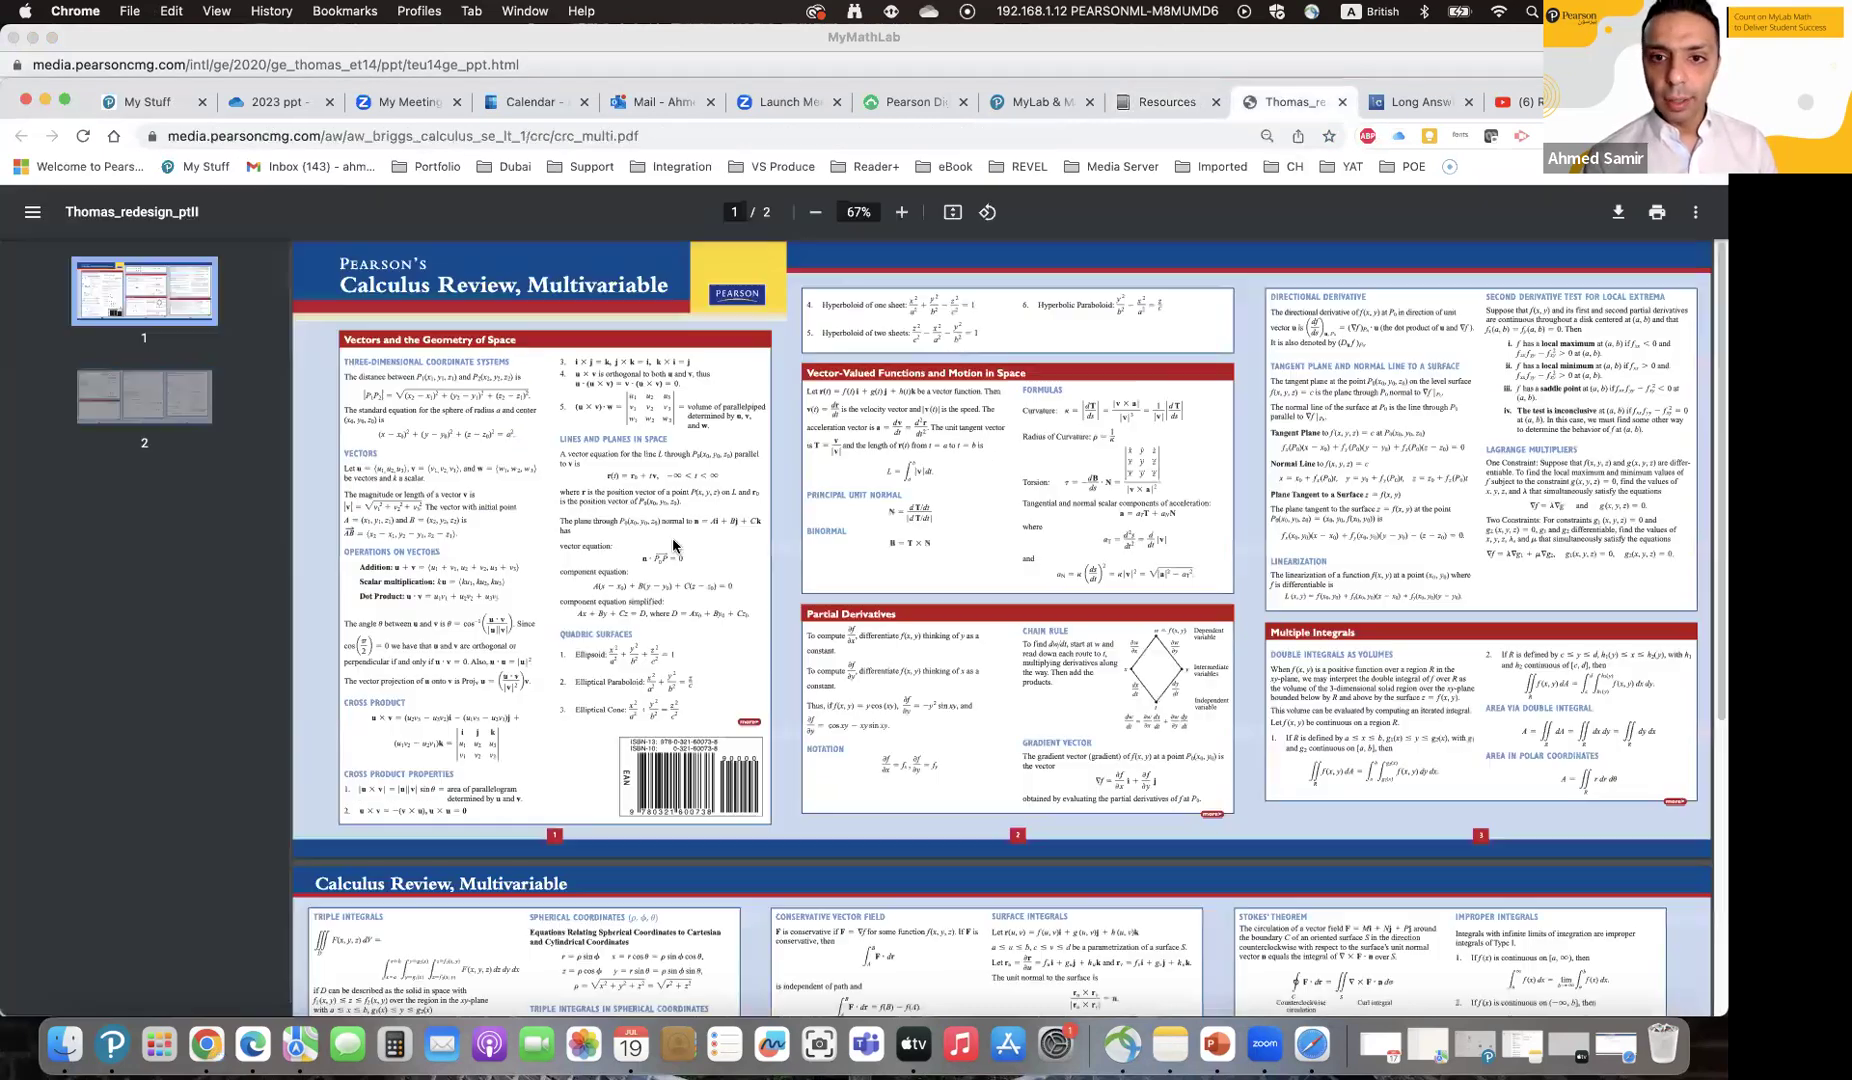
click(1214, 114)
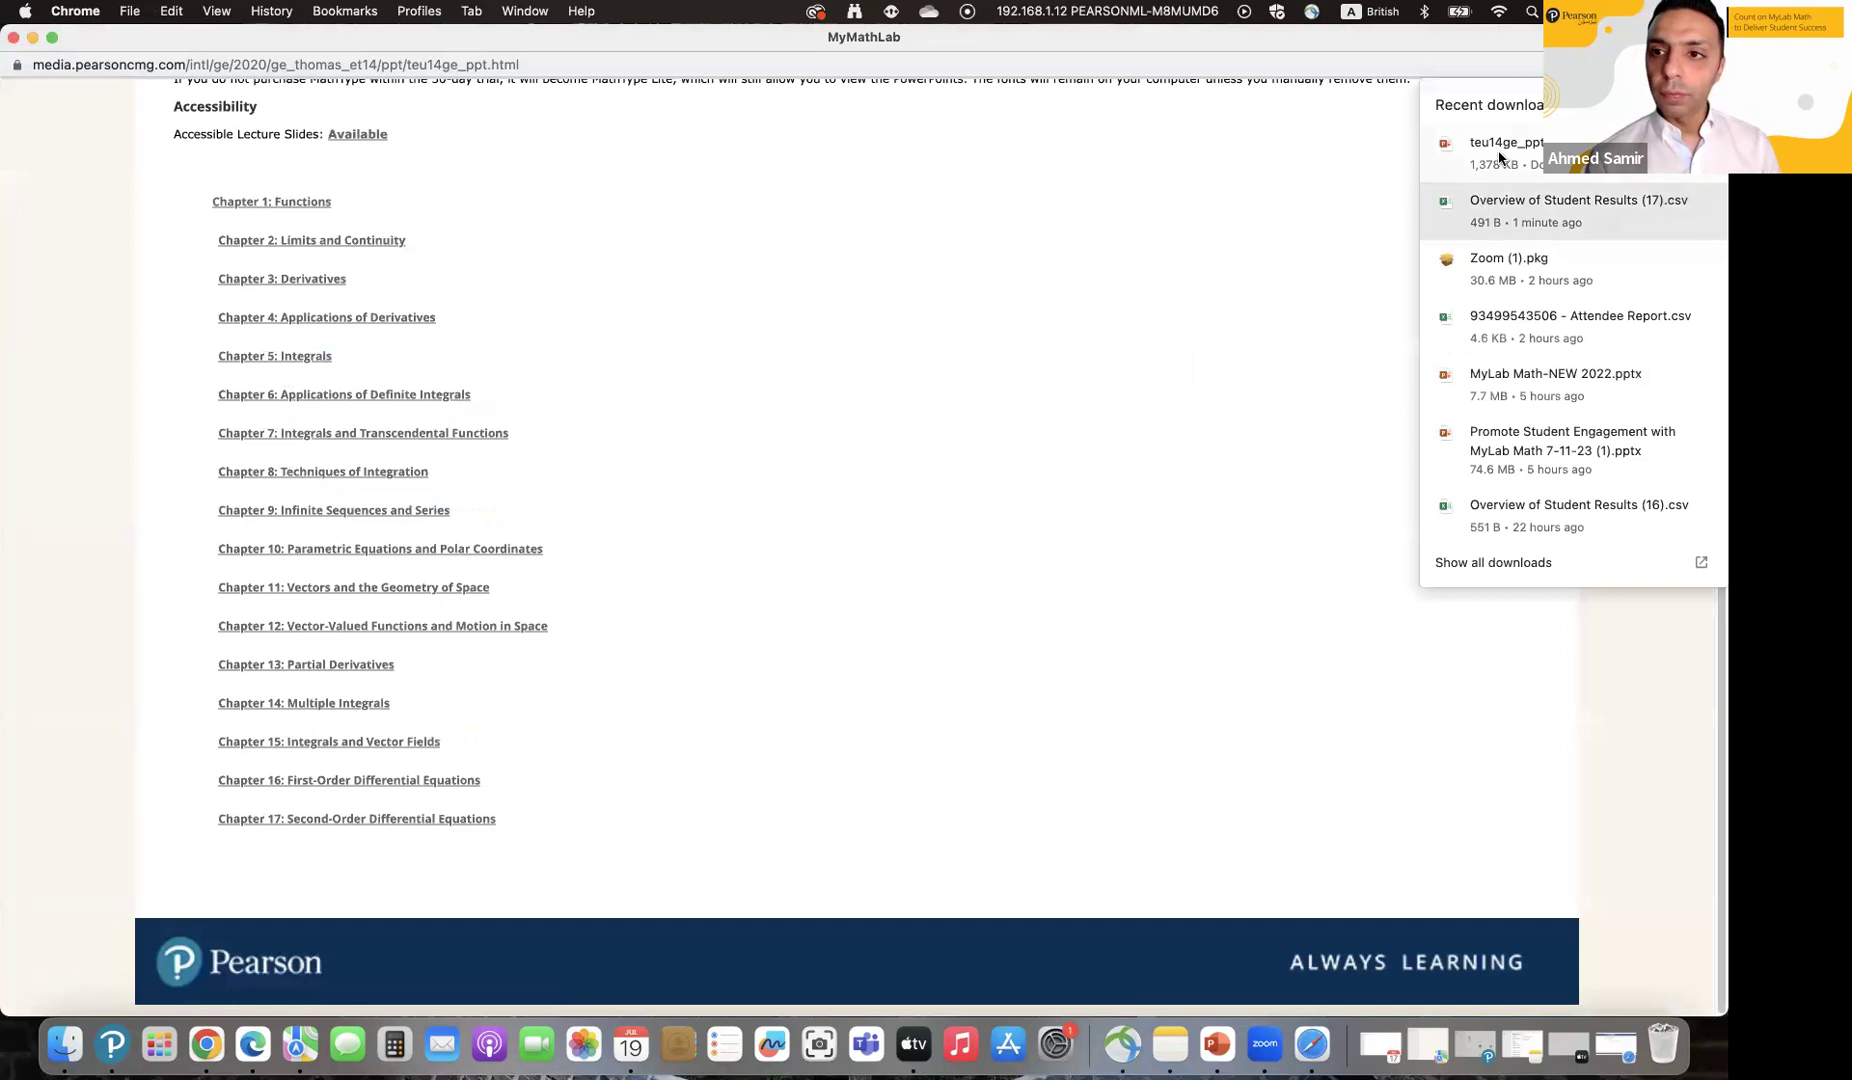
Step: Switch to PowerPoint, page through the slides of the downloaded Chapter 7 presentation, and close it
key(super+Tab)
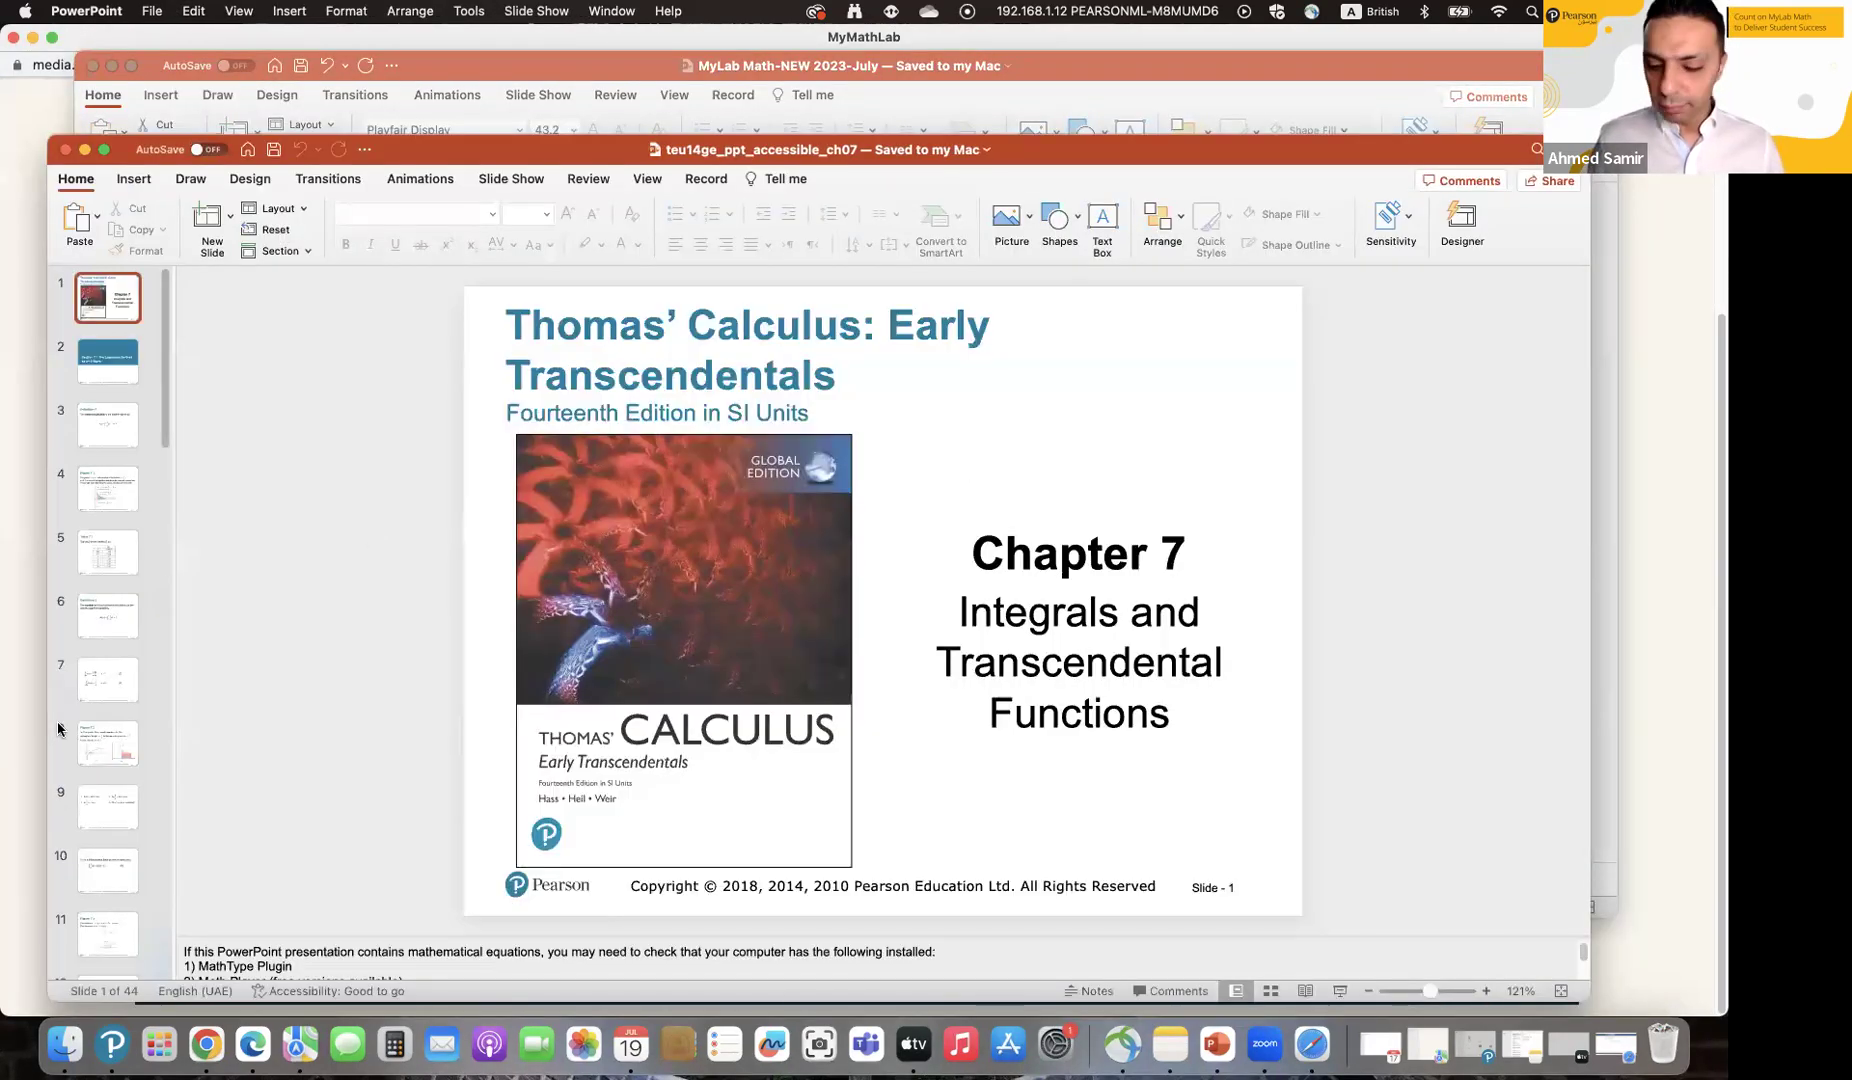
key(Down)
key(Down)
key(Down)
key(Down)
key(Down)
key(Down)
key(Down)
key(Down)
key(Down)
key(Down)
key(Down)
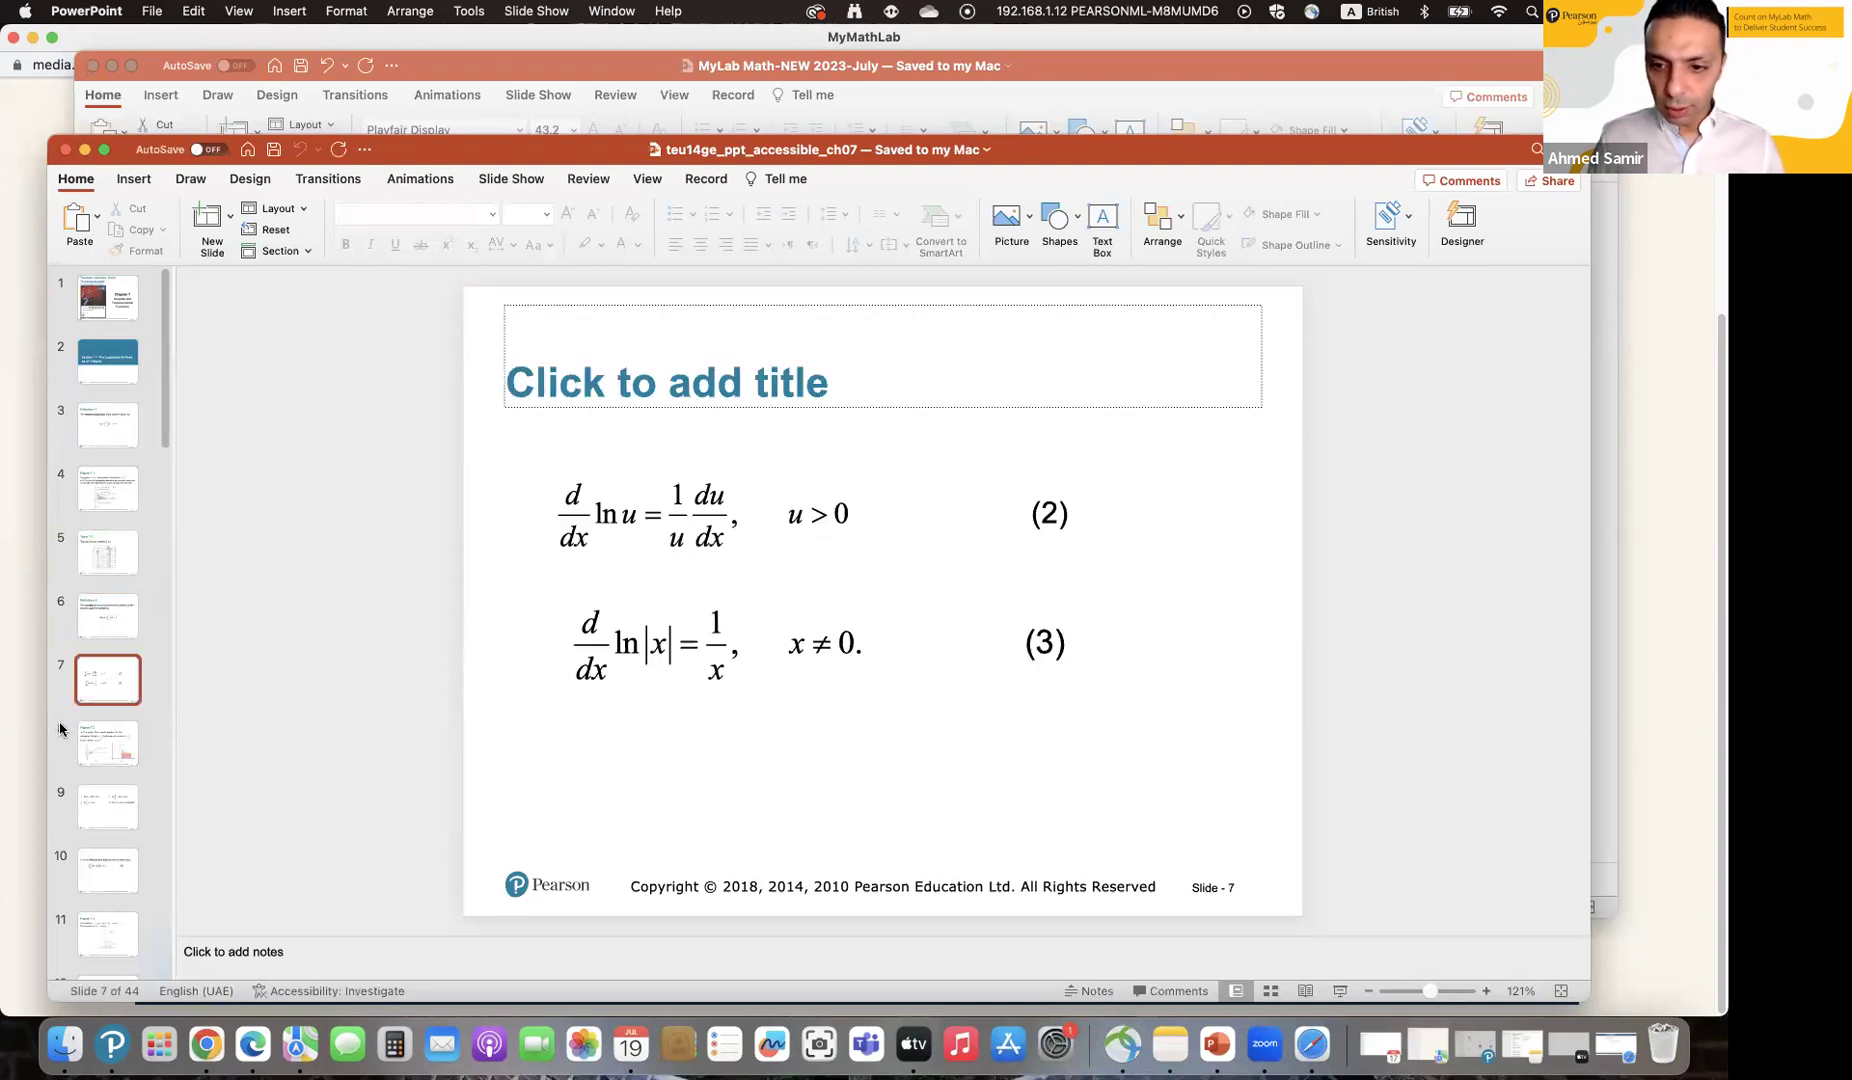
key(Down)
key(Down)
key(Down)
key(Down)
key(Down)
key(Down)
key(Down)
key(Down)
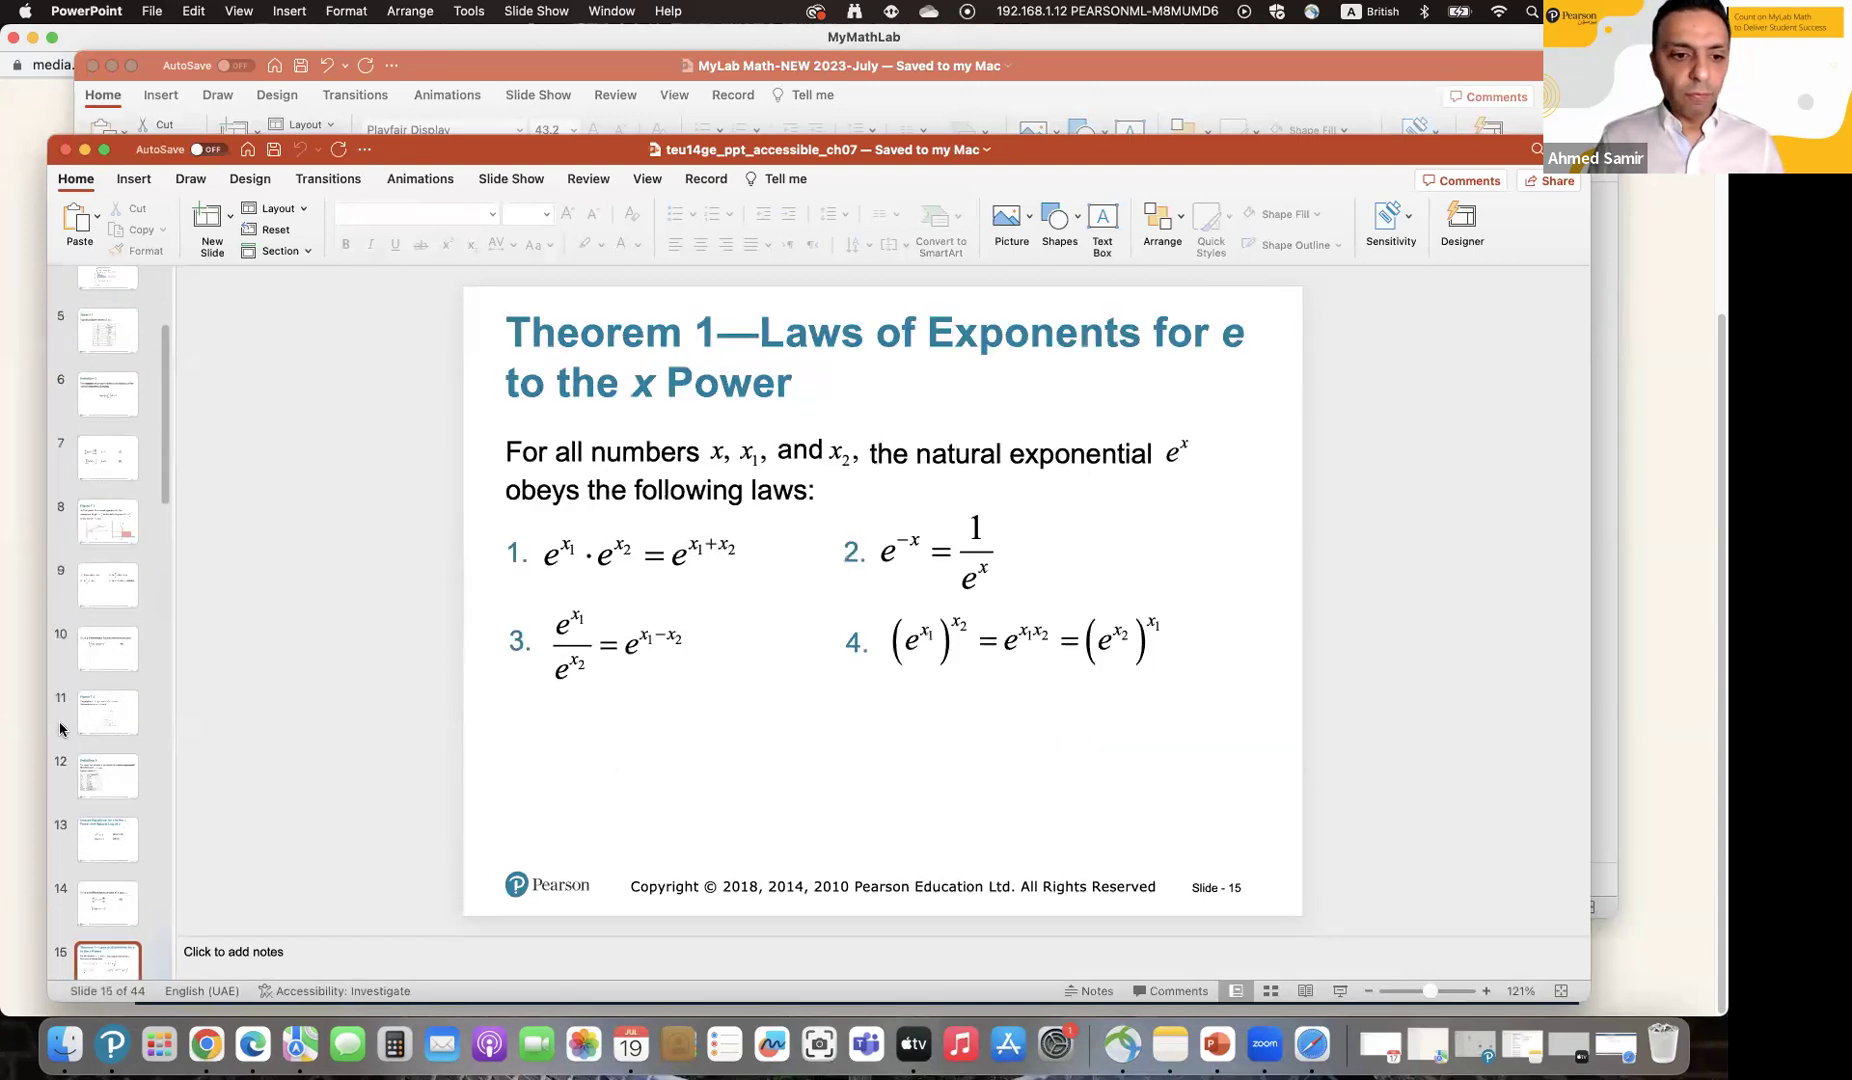
key(Down)
key(Down)
key(Down)
key(Down)
key(Down)
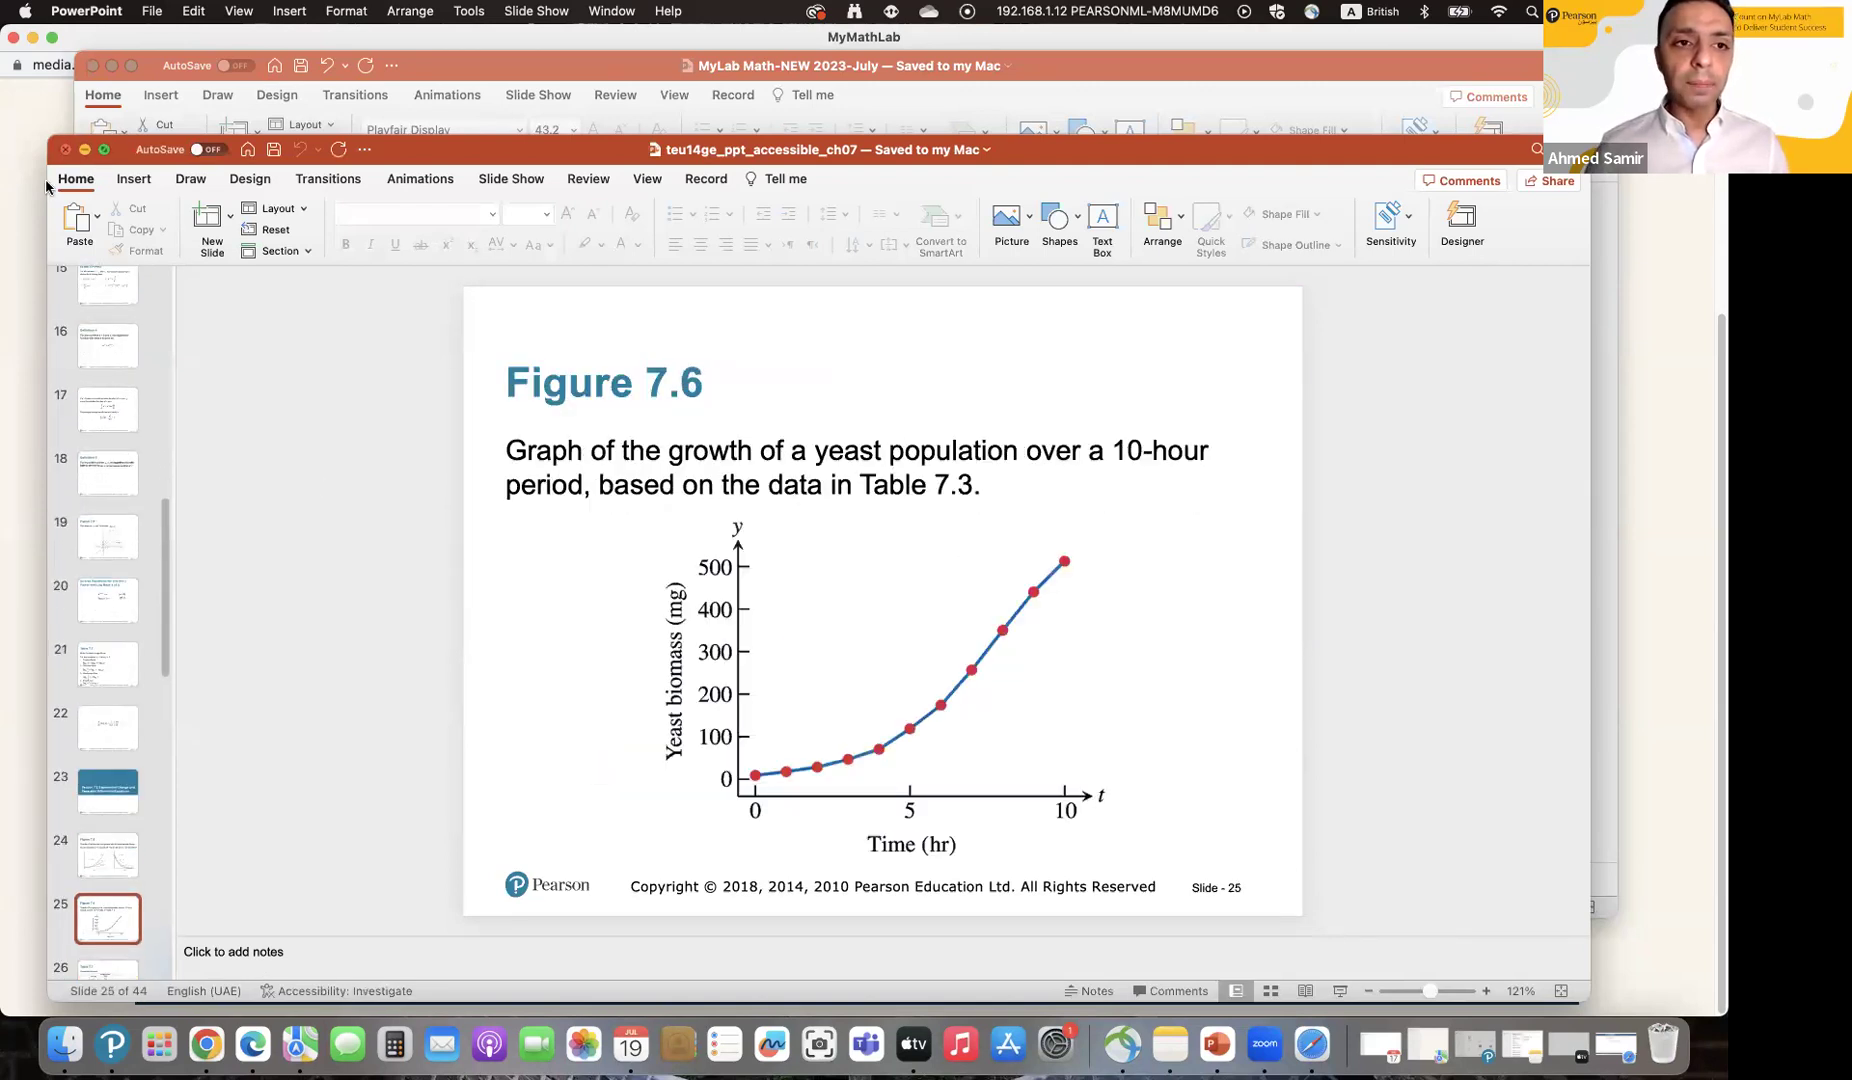
click(65, 149)
click(64, 199)
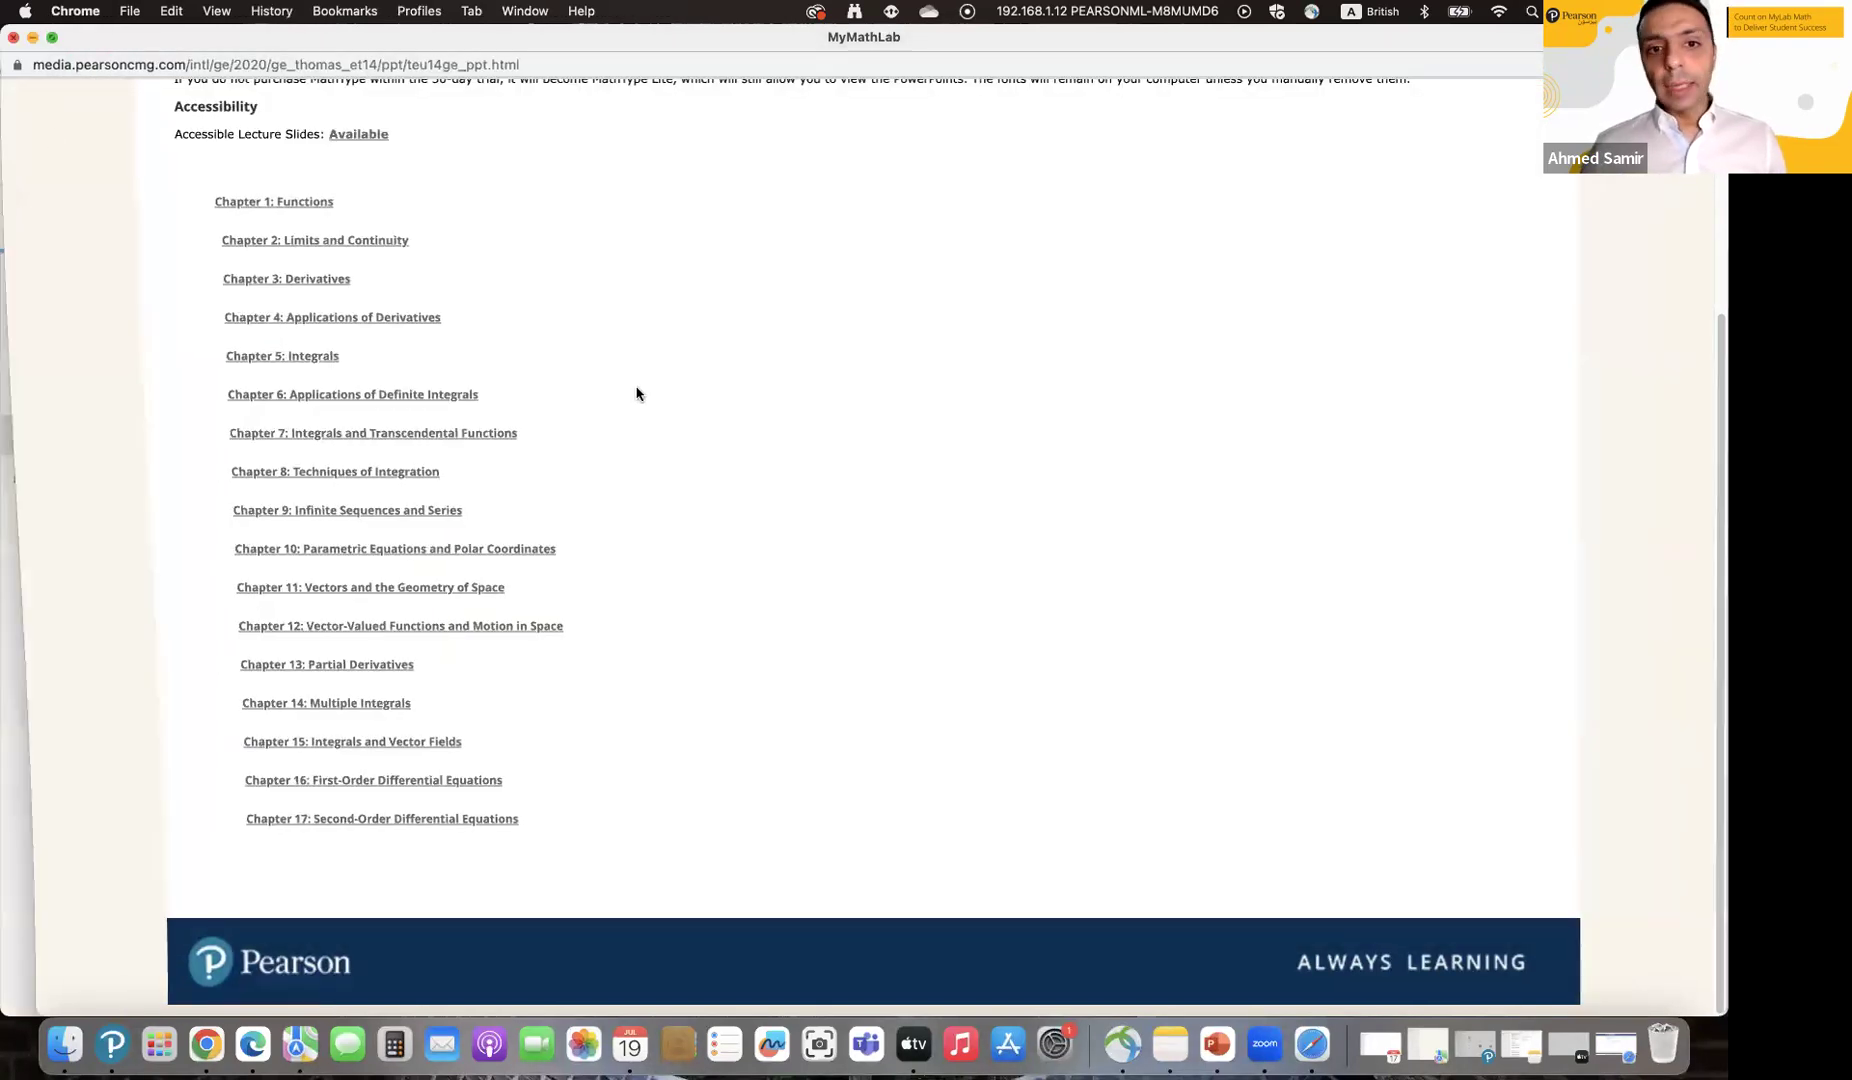
Step: Close the PowerPoint slides page, return to the main course menu, and open the Assignment Manager from Course Tools
key(super+w)
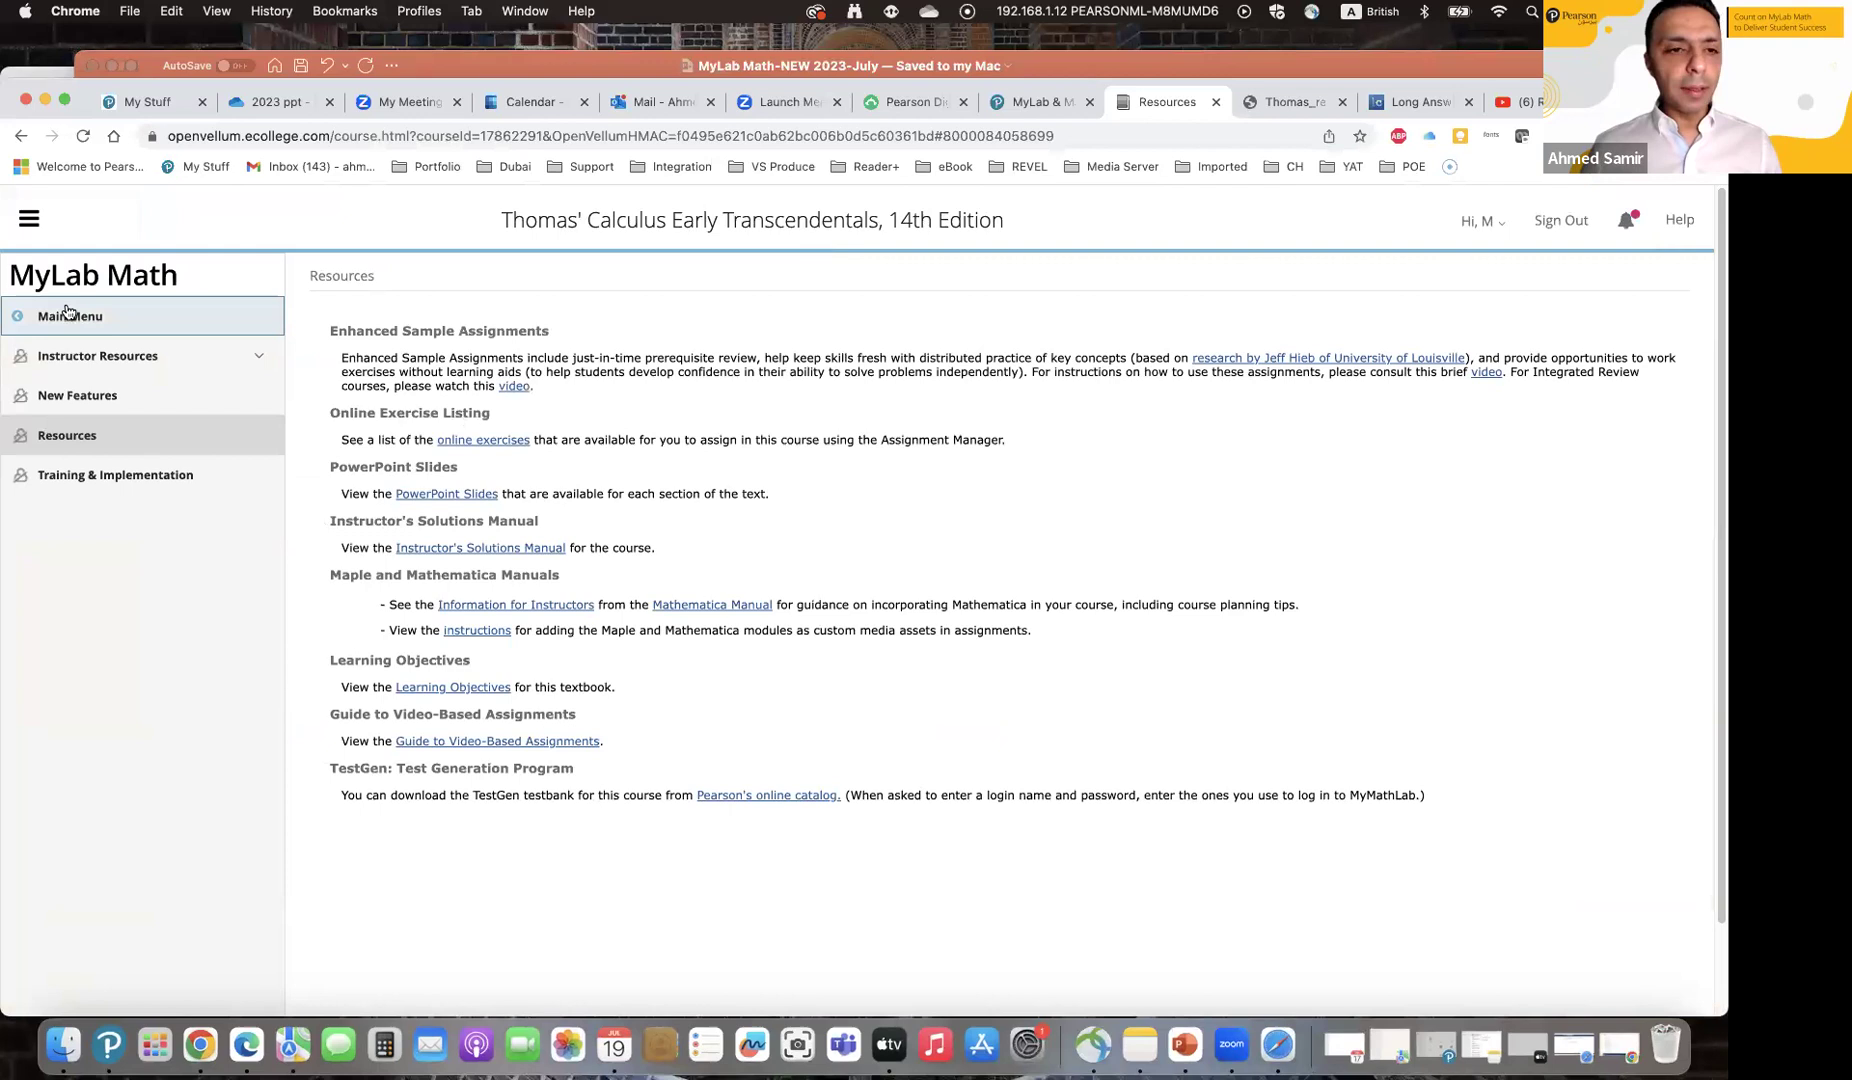
click(83, 318)
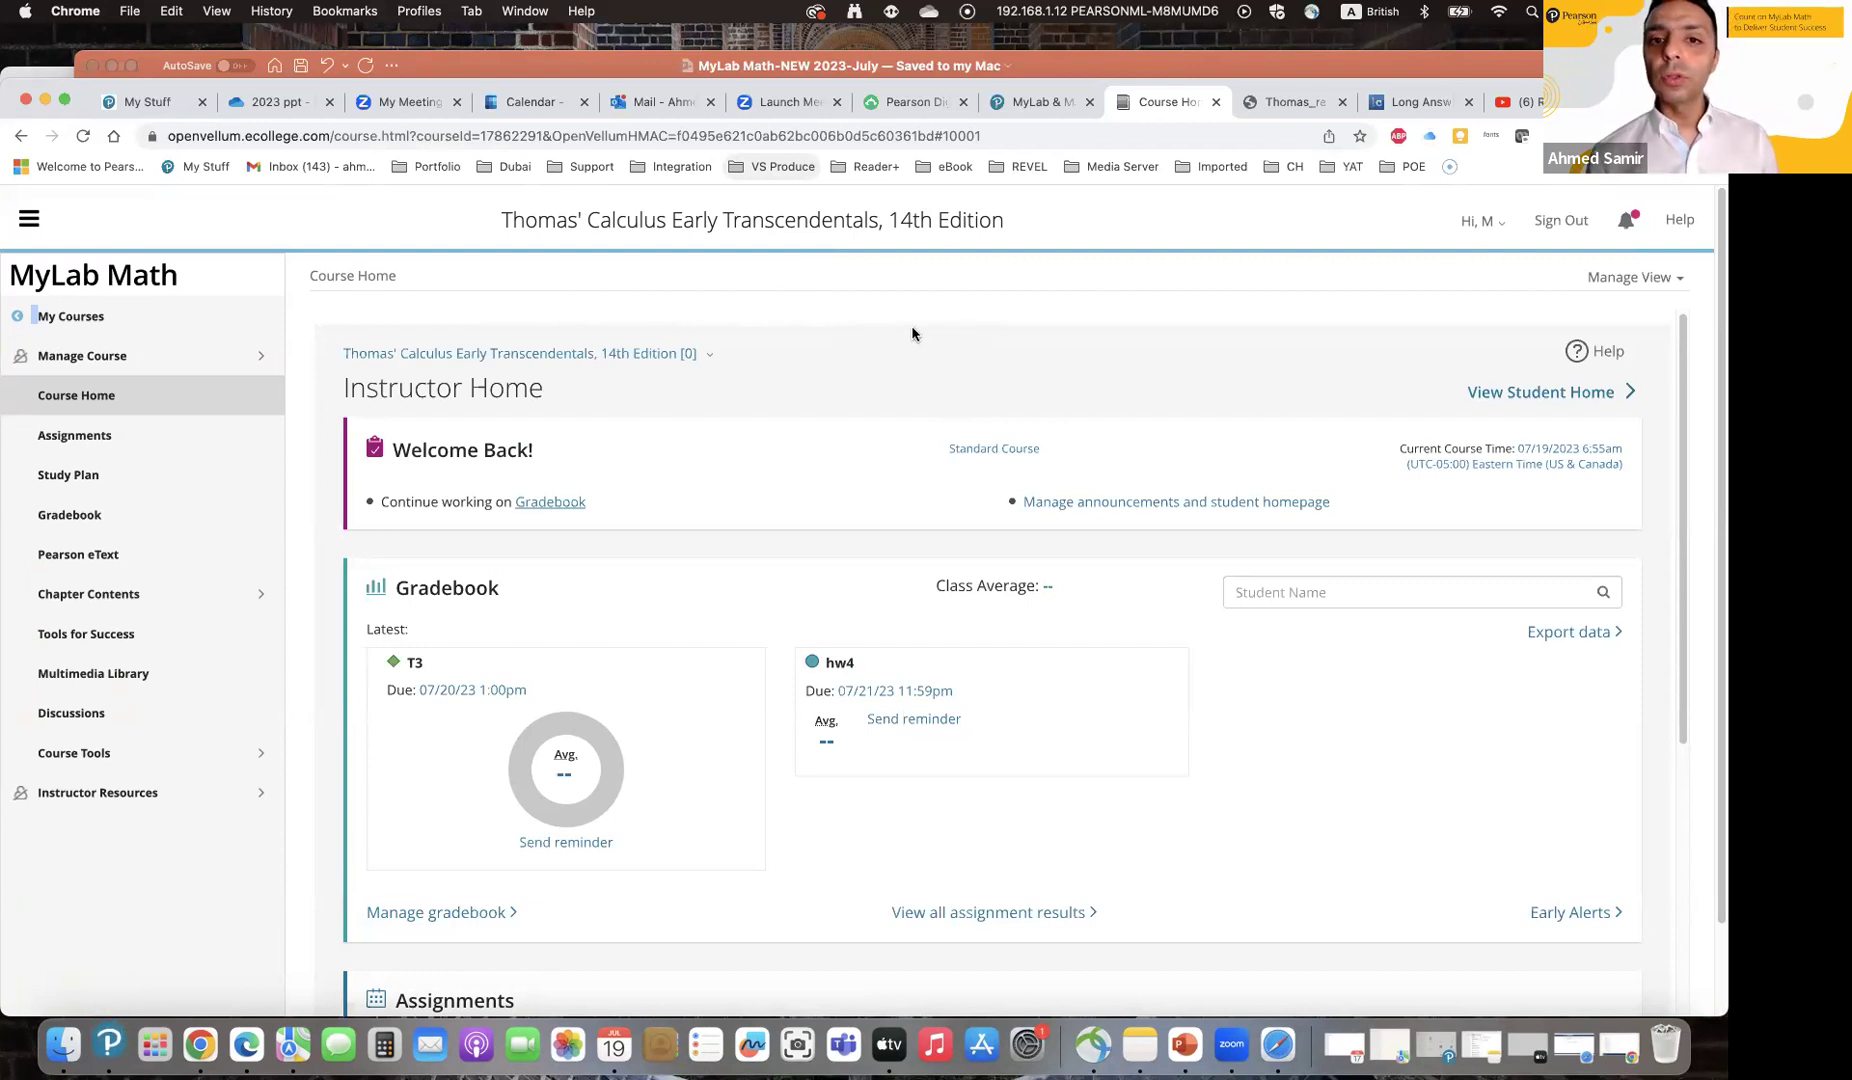
click(92, 753)
click(99, 598)
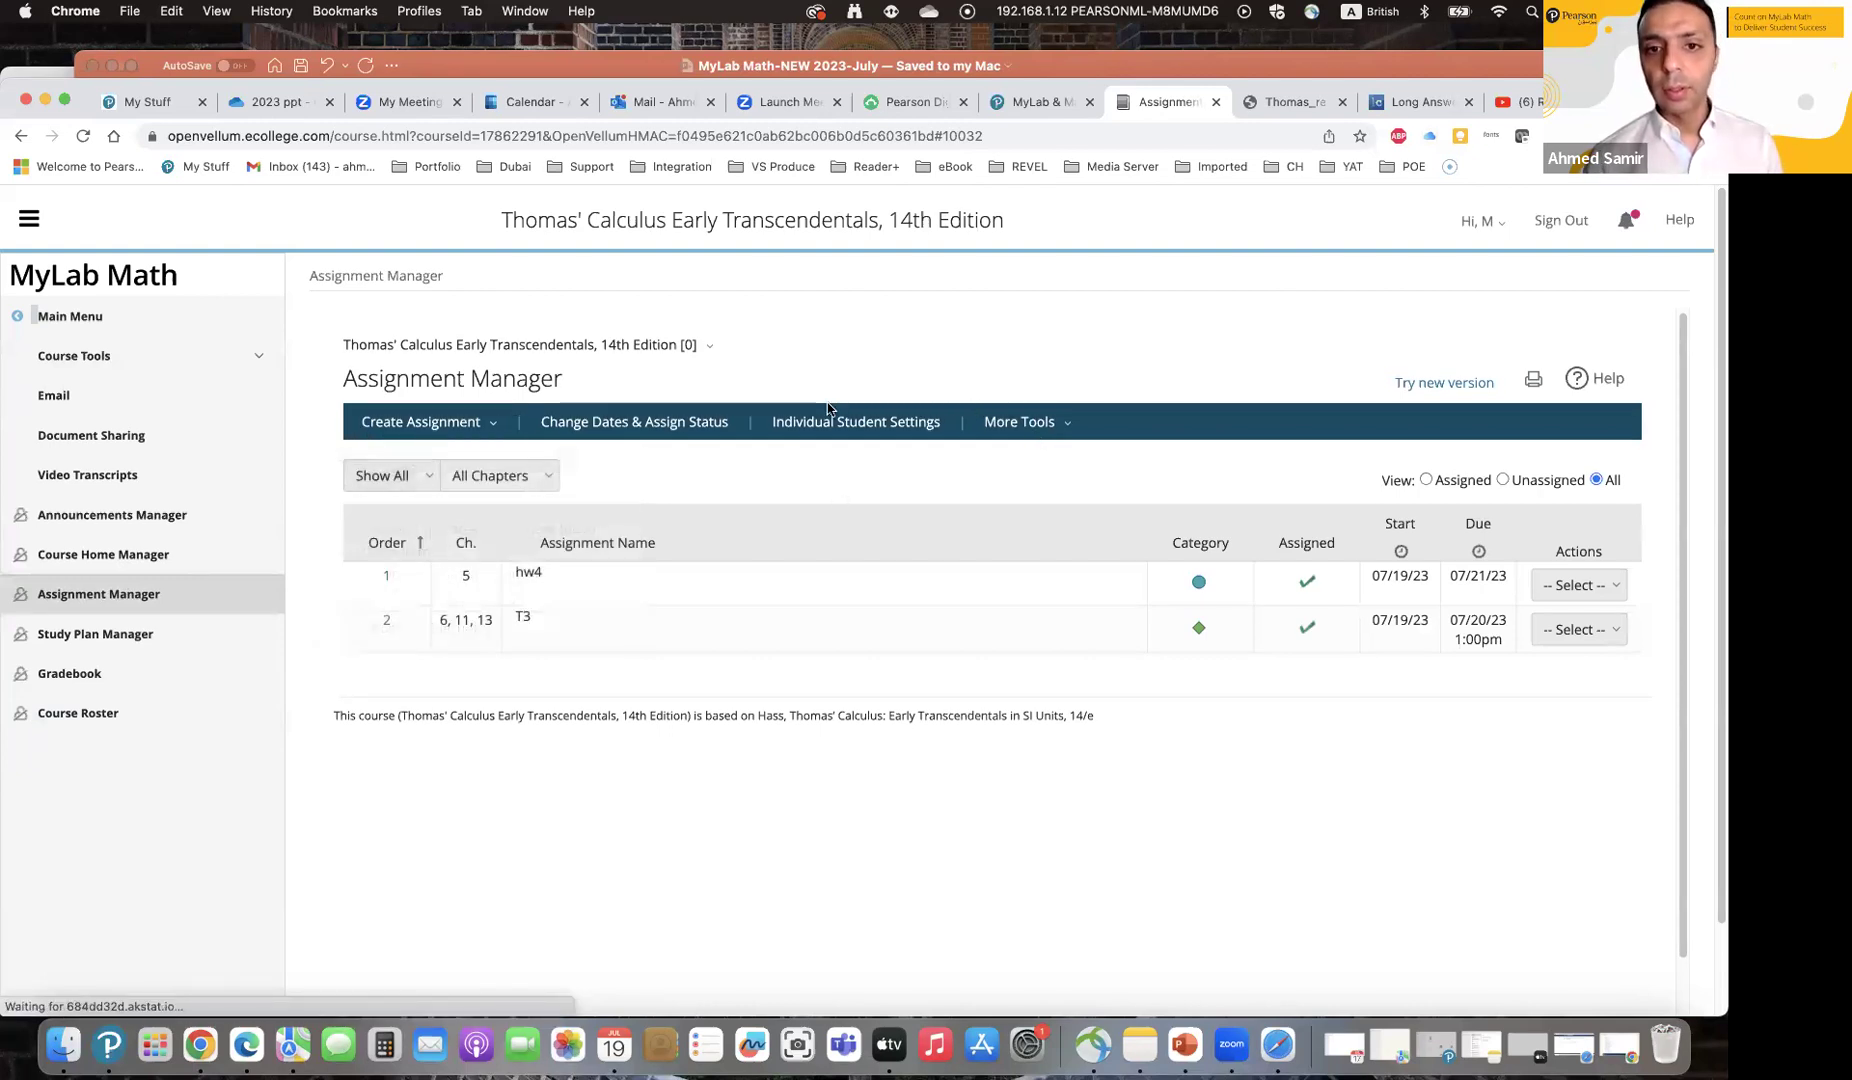
Step: Start a new homework assignment named w4 and proceed to selecting media and questions
click(577, 542)
text(w4)
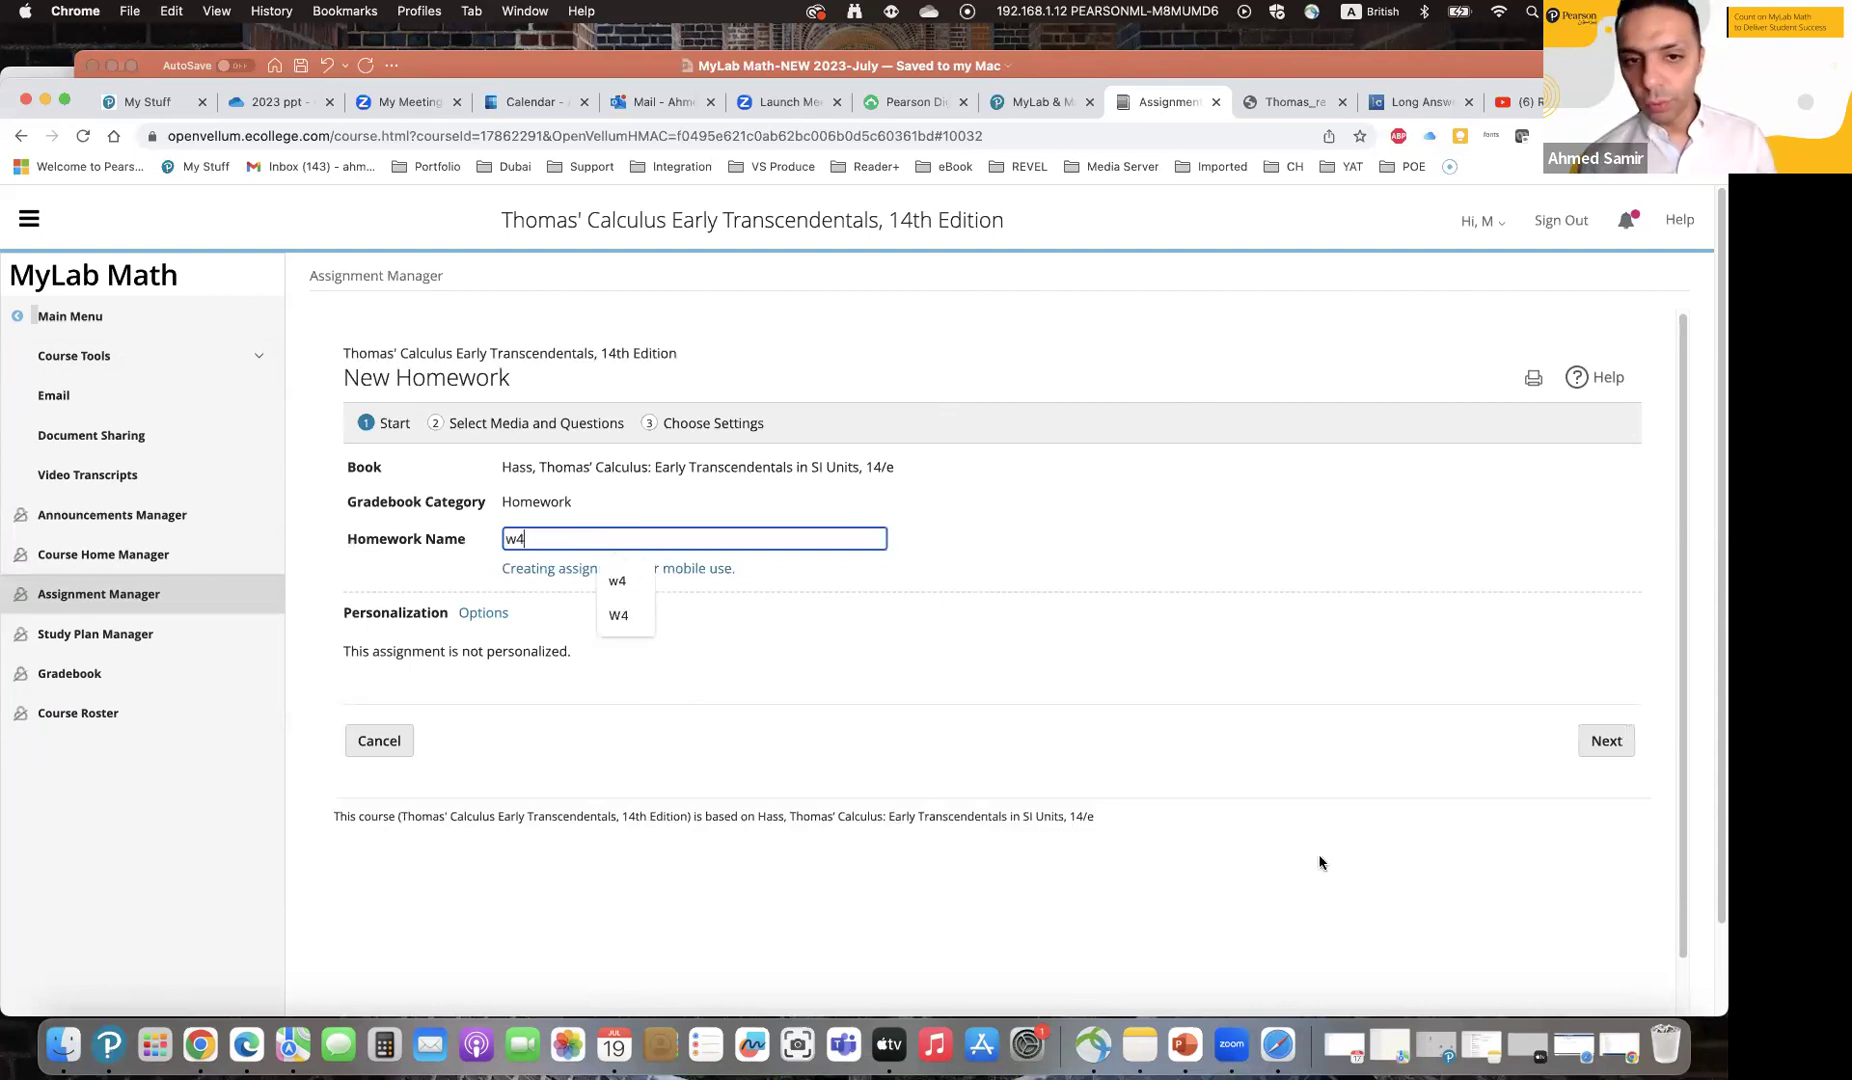
click(1584, 746)
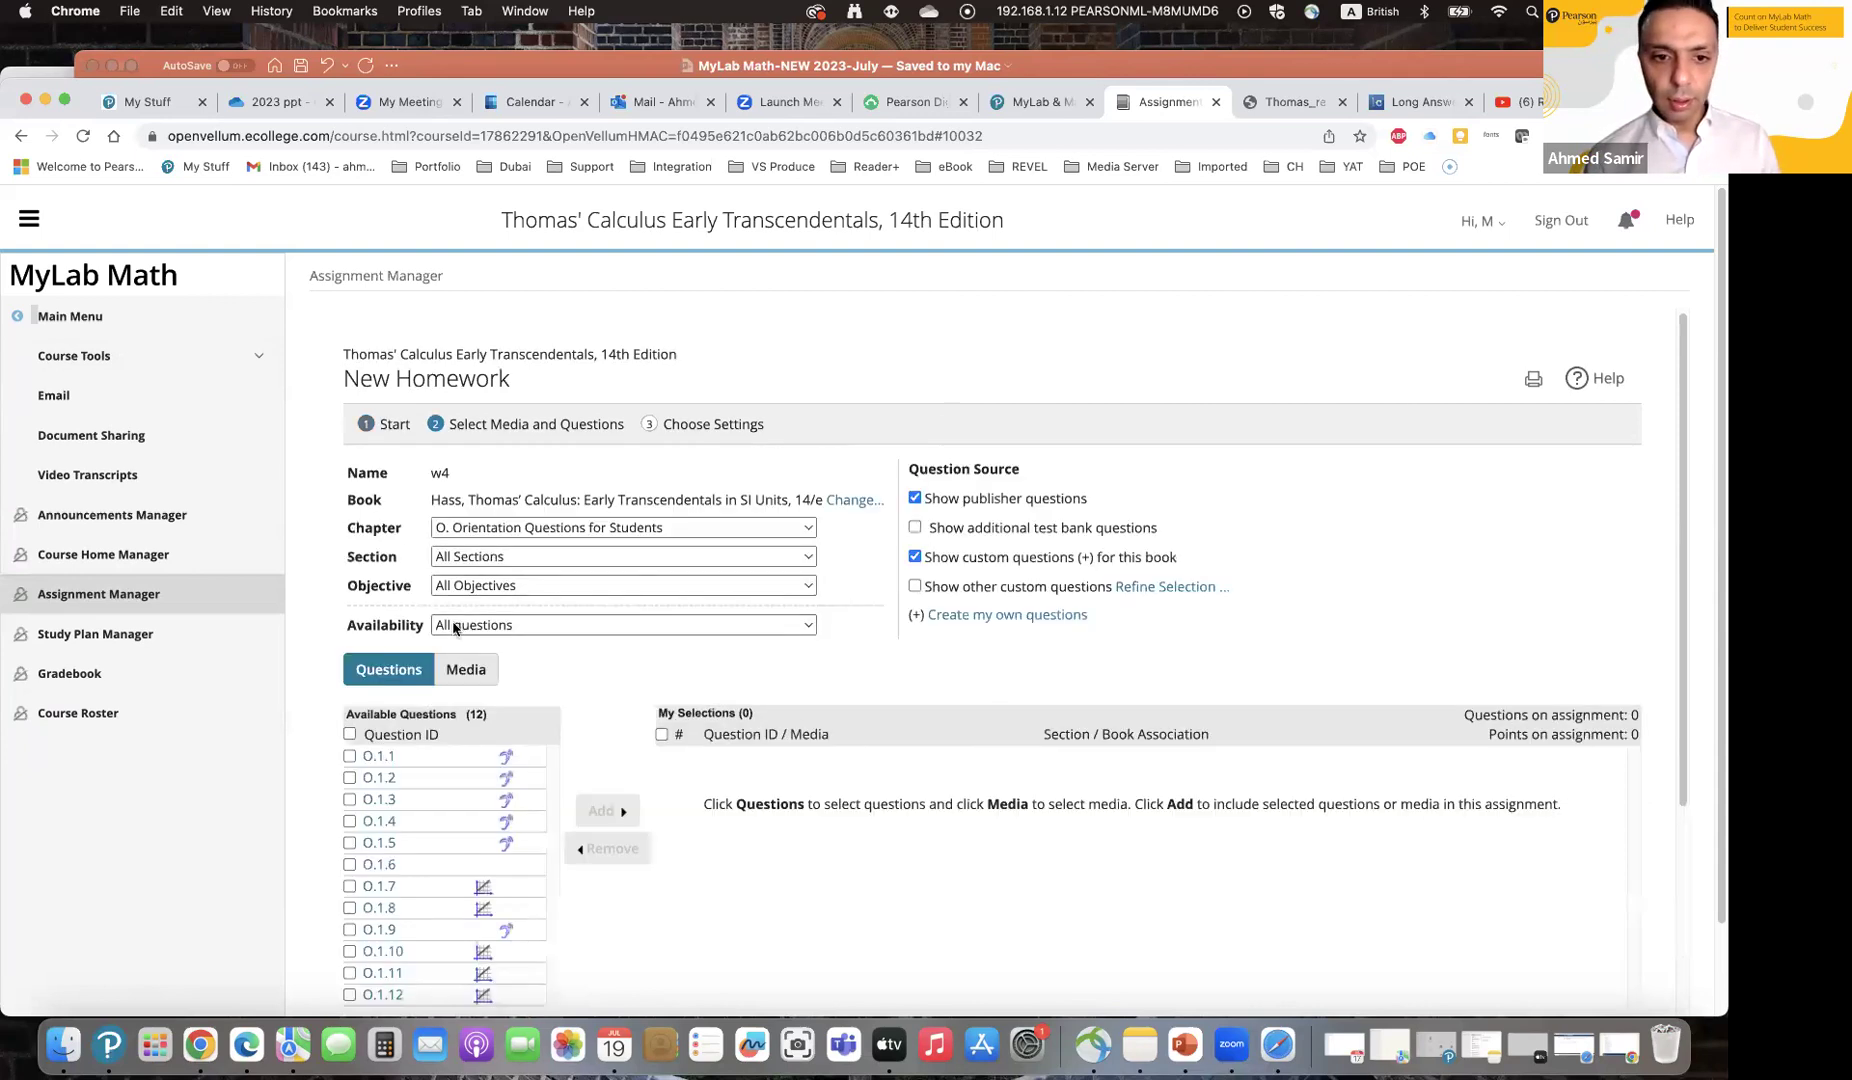
Step: From Chapter 1 Functions media, add Introduction to Functions, Combining Functions; Shifting and Scaling Graphs, and the video example on evaluating cosine using a half-angle formula
click(466, 669)
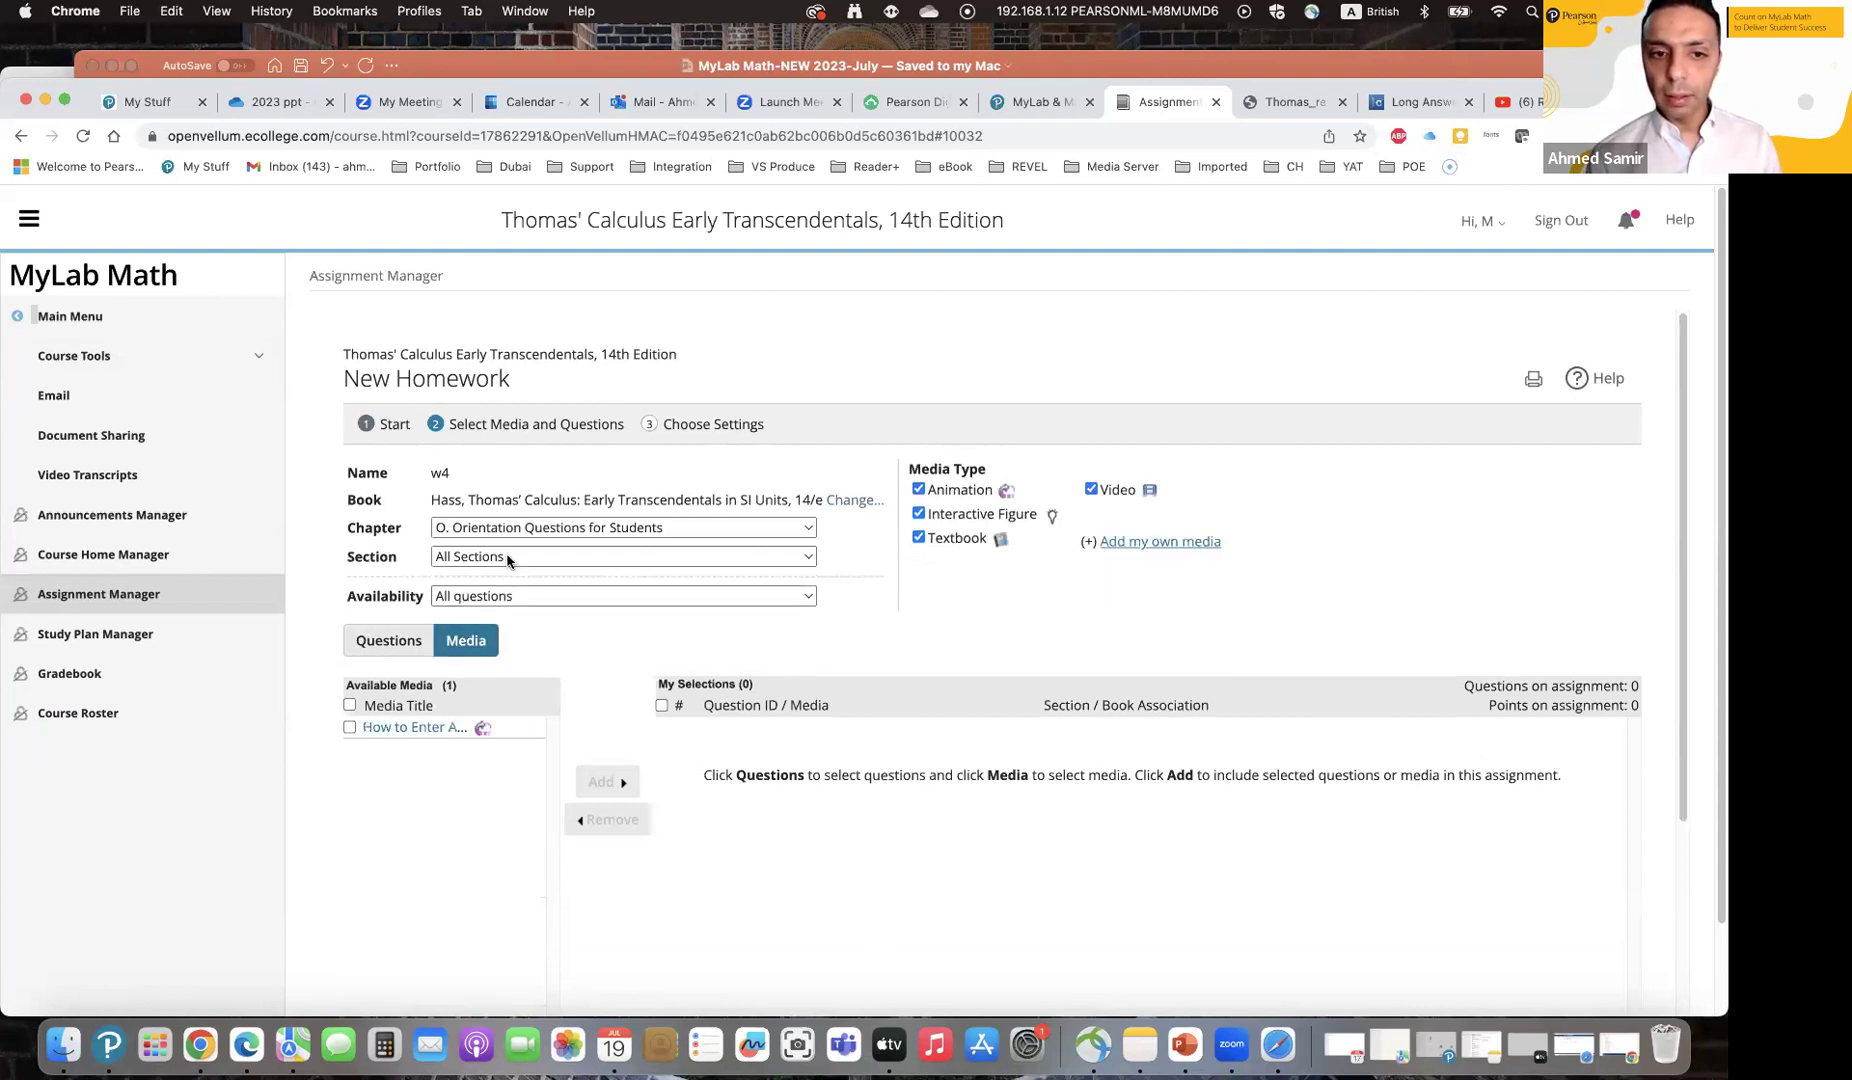
click(512, 529)
click(490, 571)
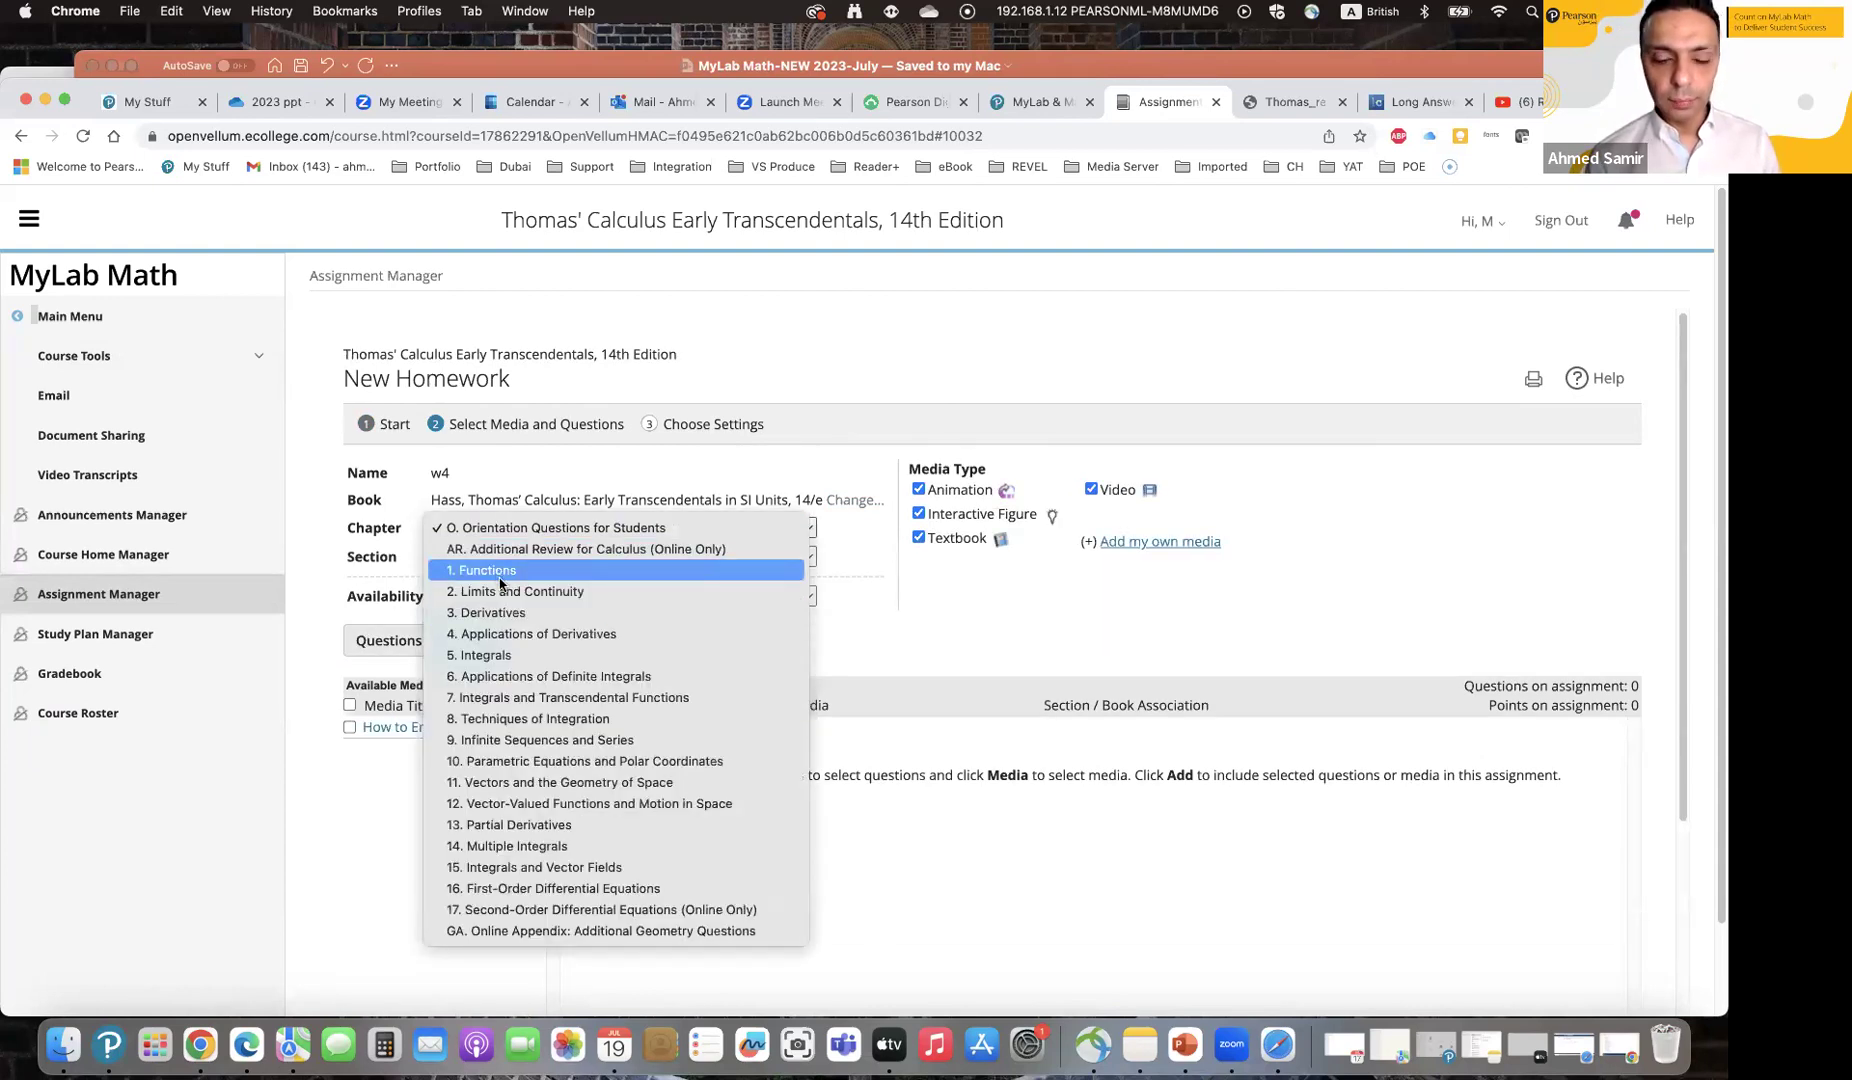
scroll(410, 865, down, 1)
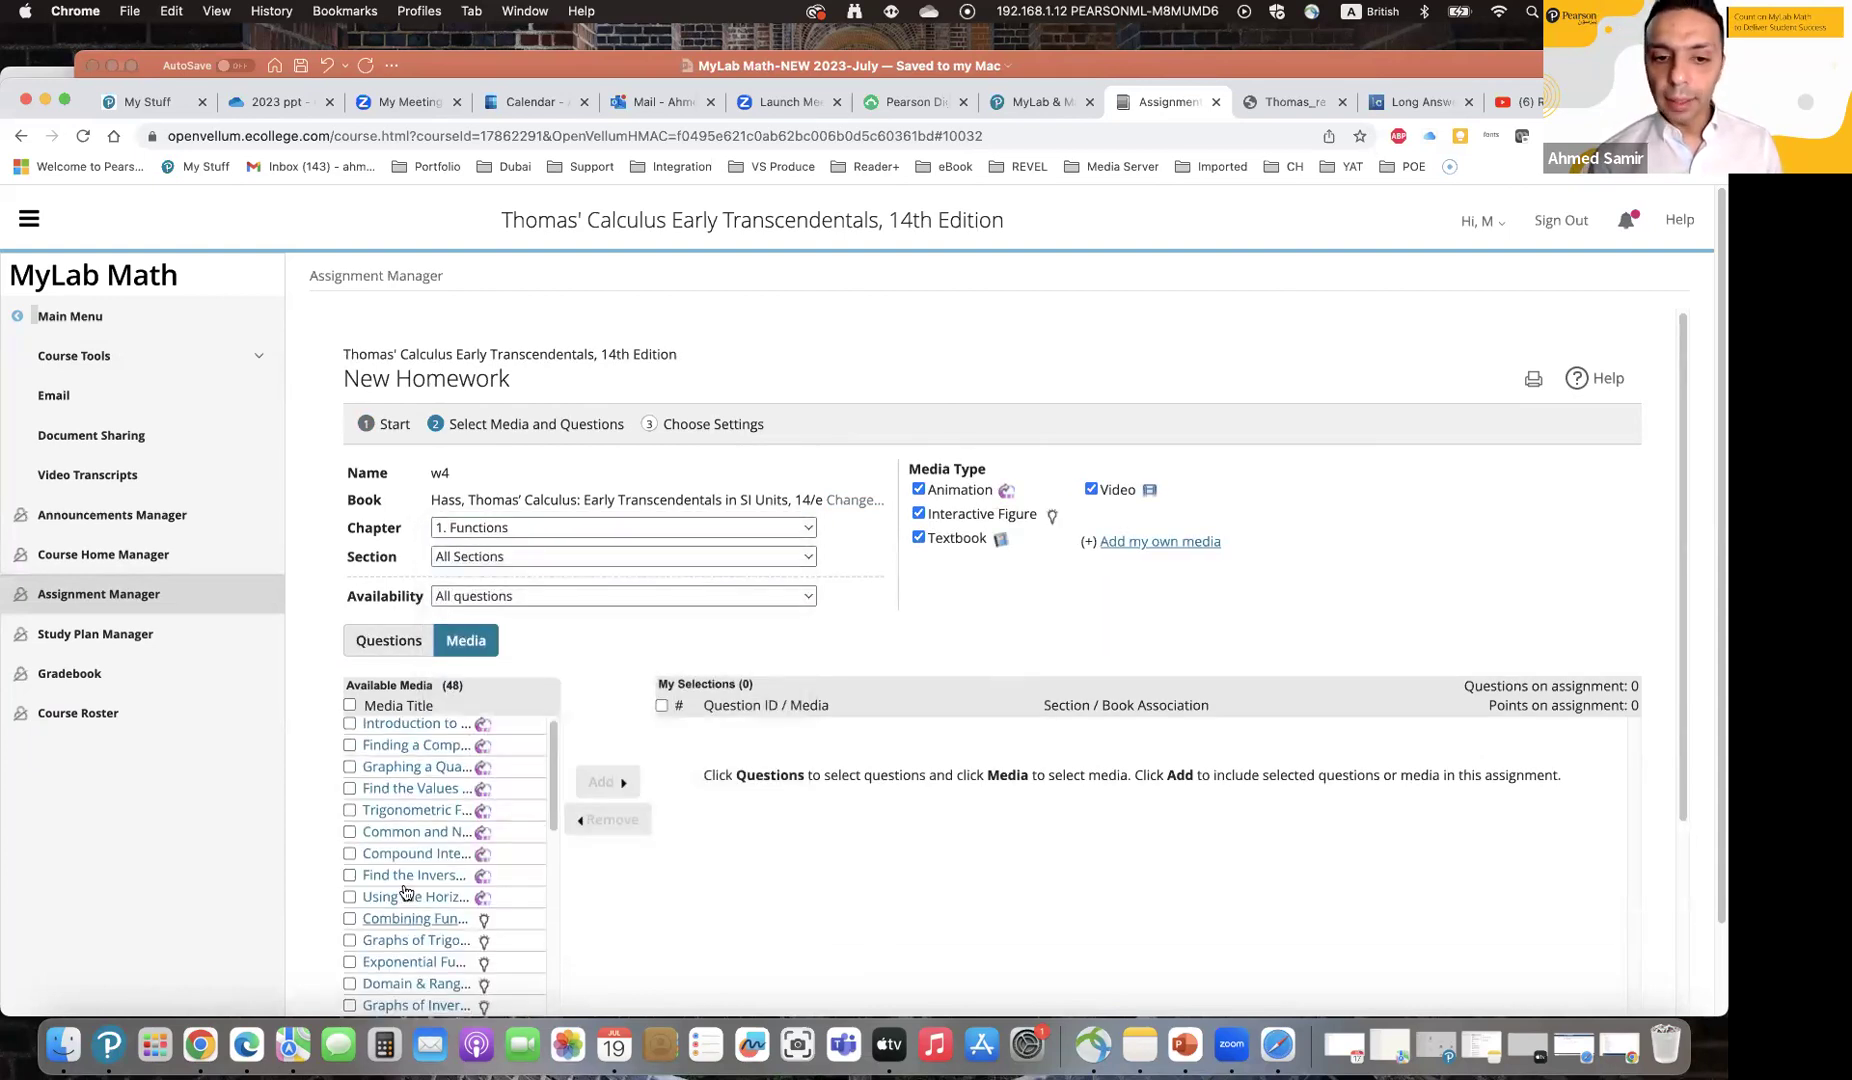
click(350, 724)
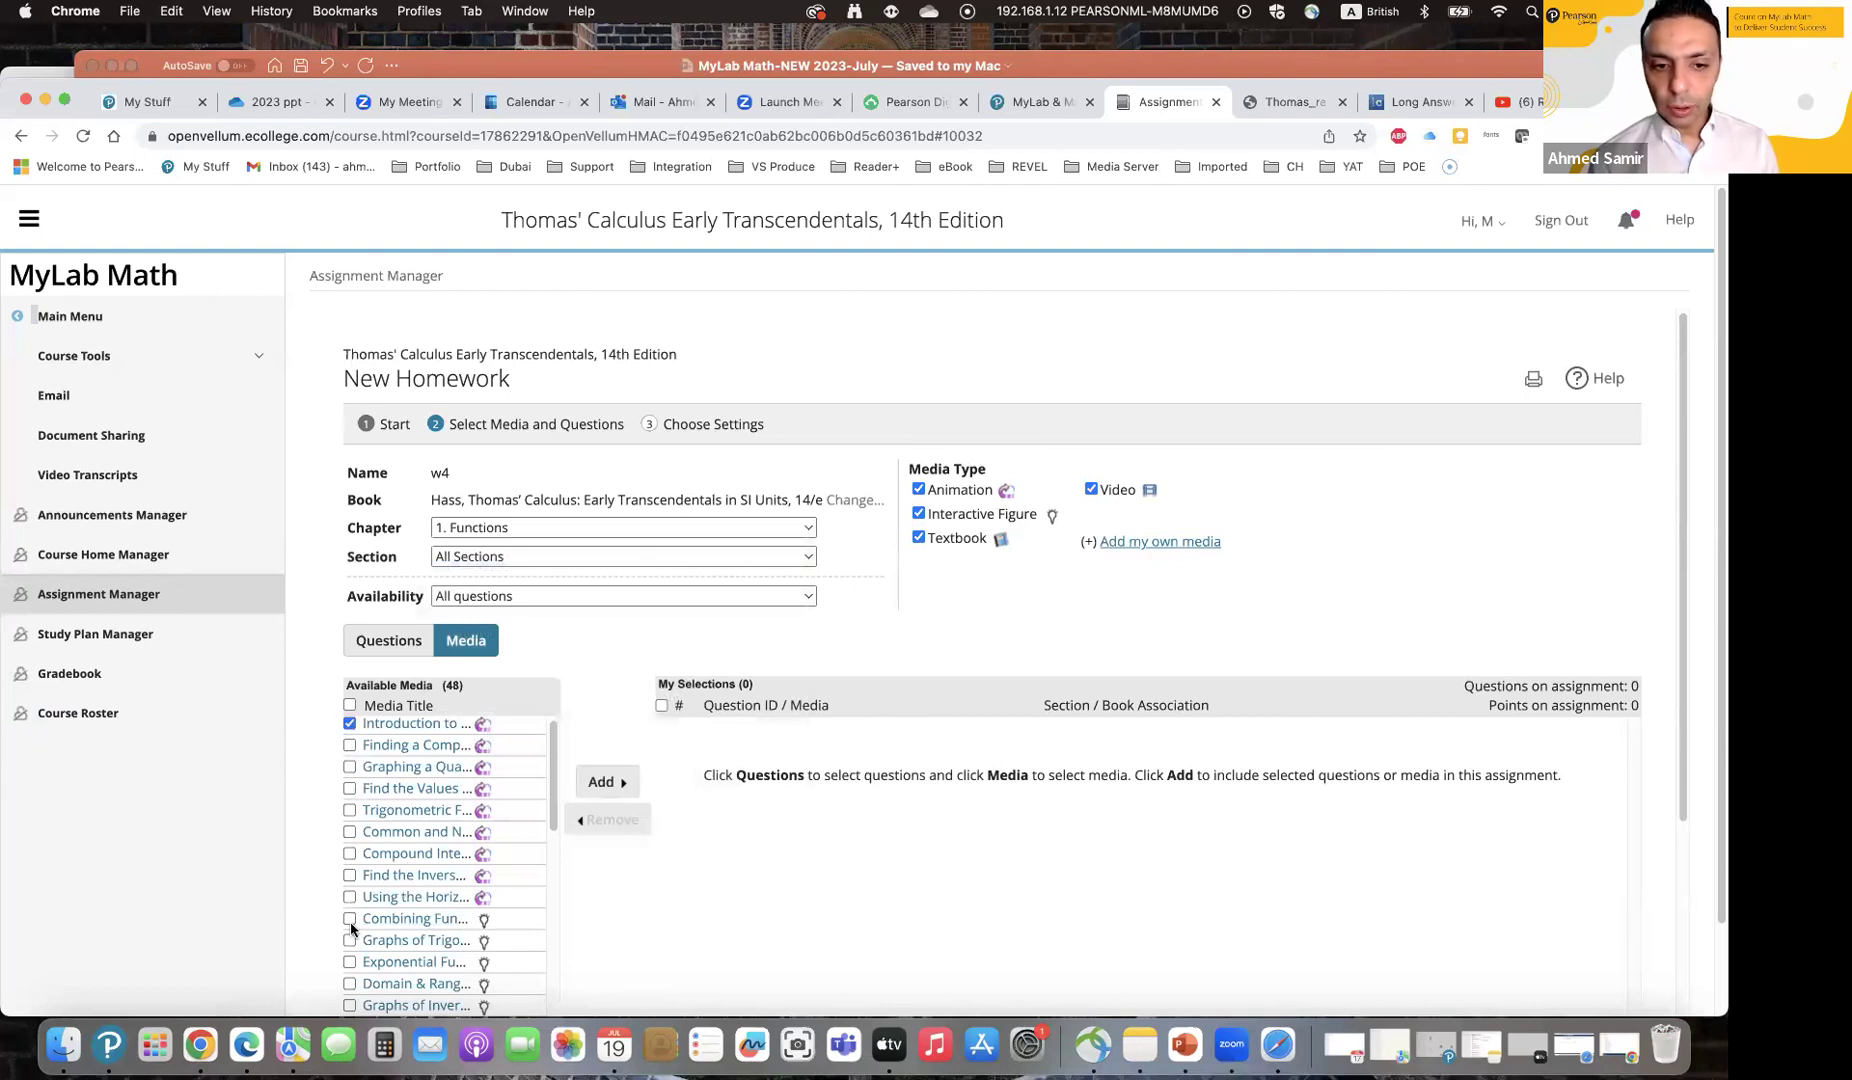
scroll(505, 938, down, 10)
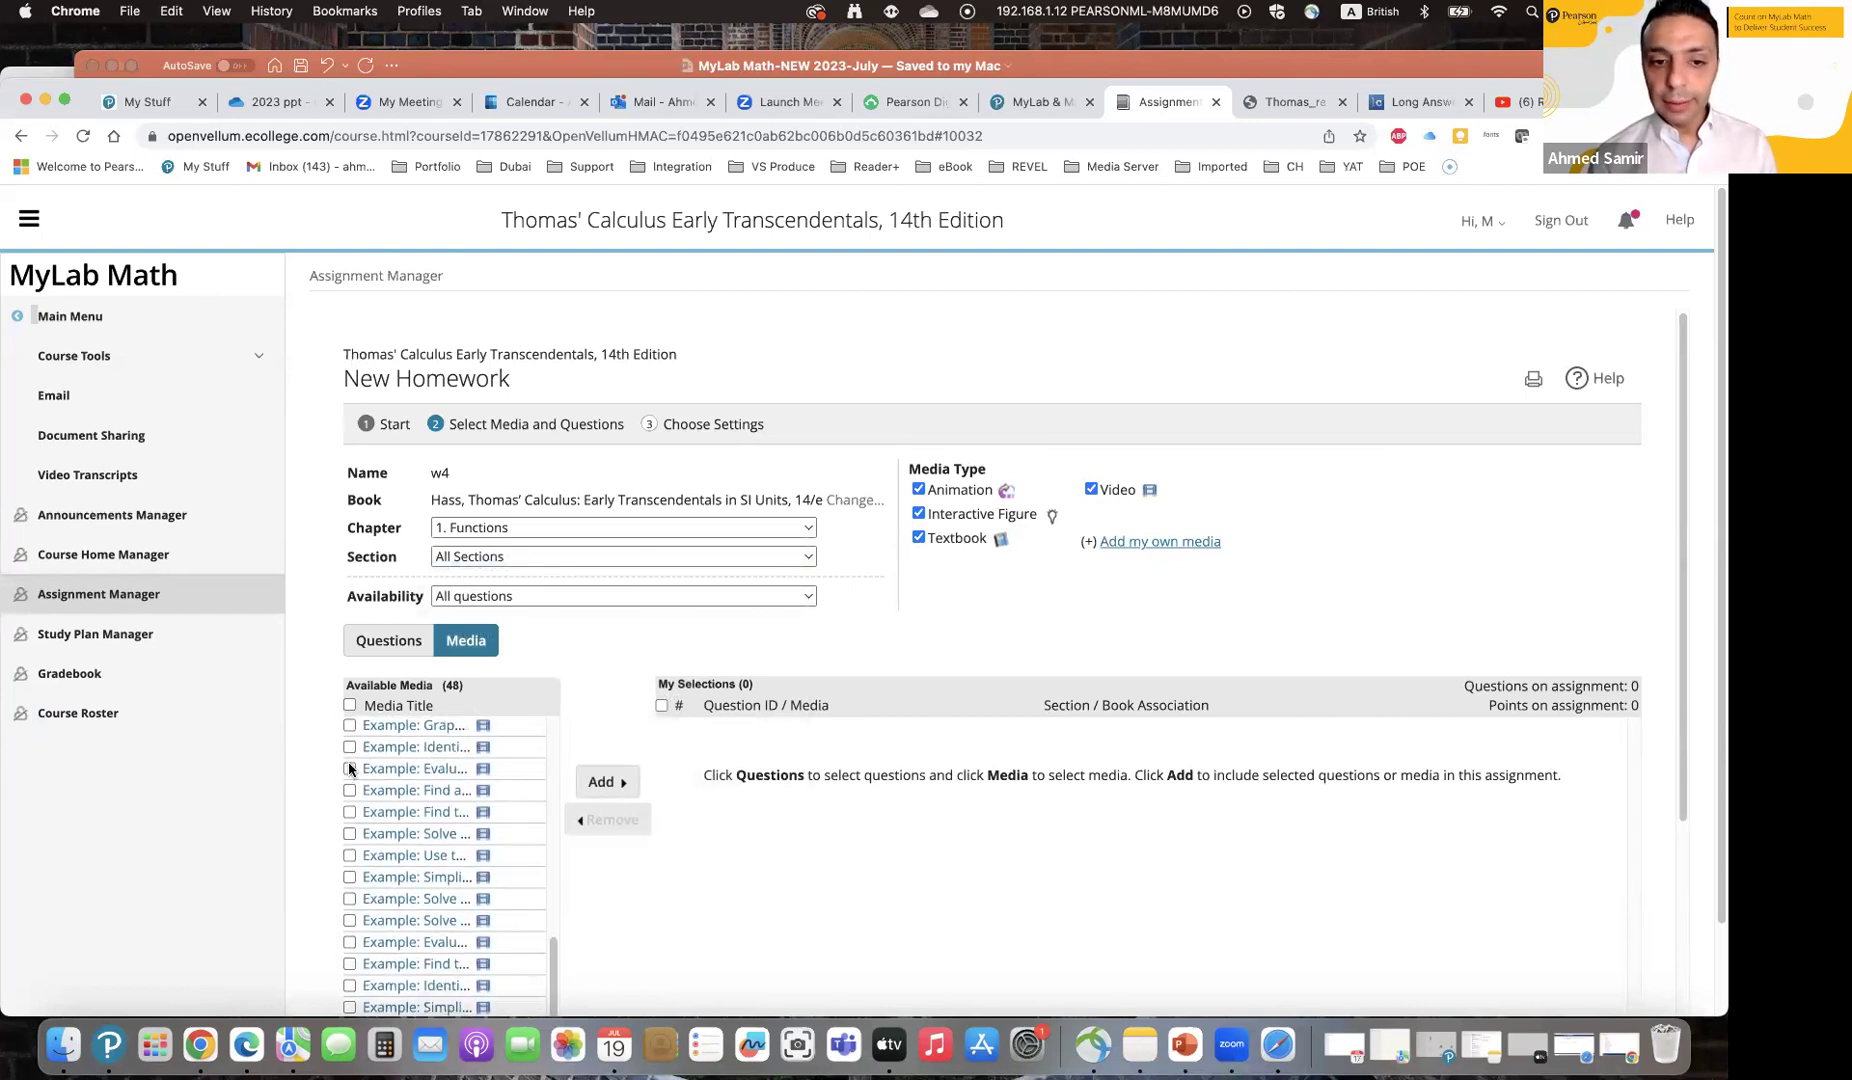
click(349, 768)
scroll(347, 950, down, 1)
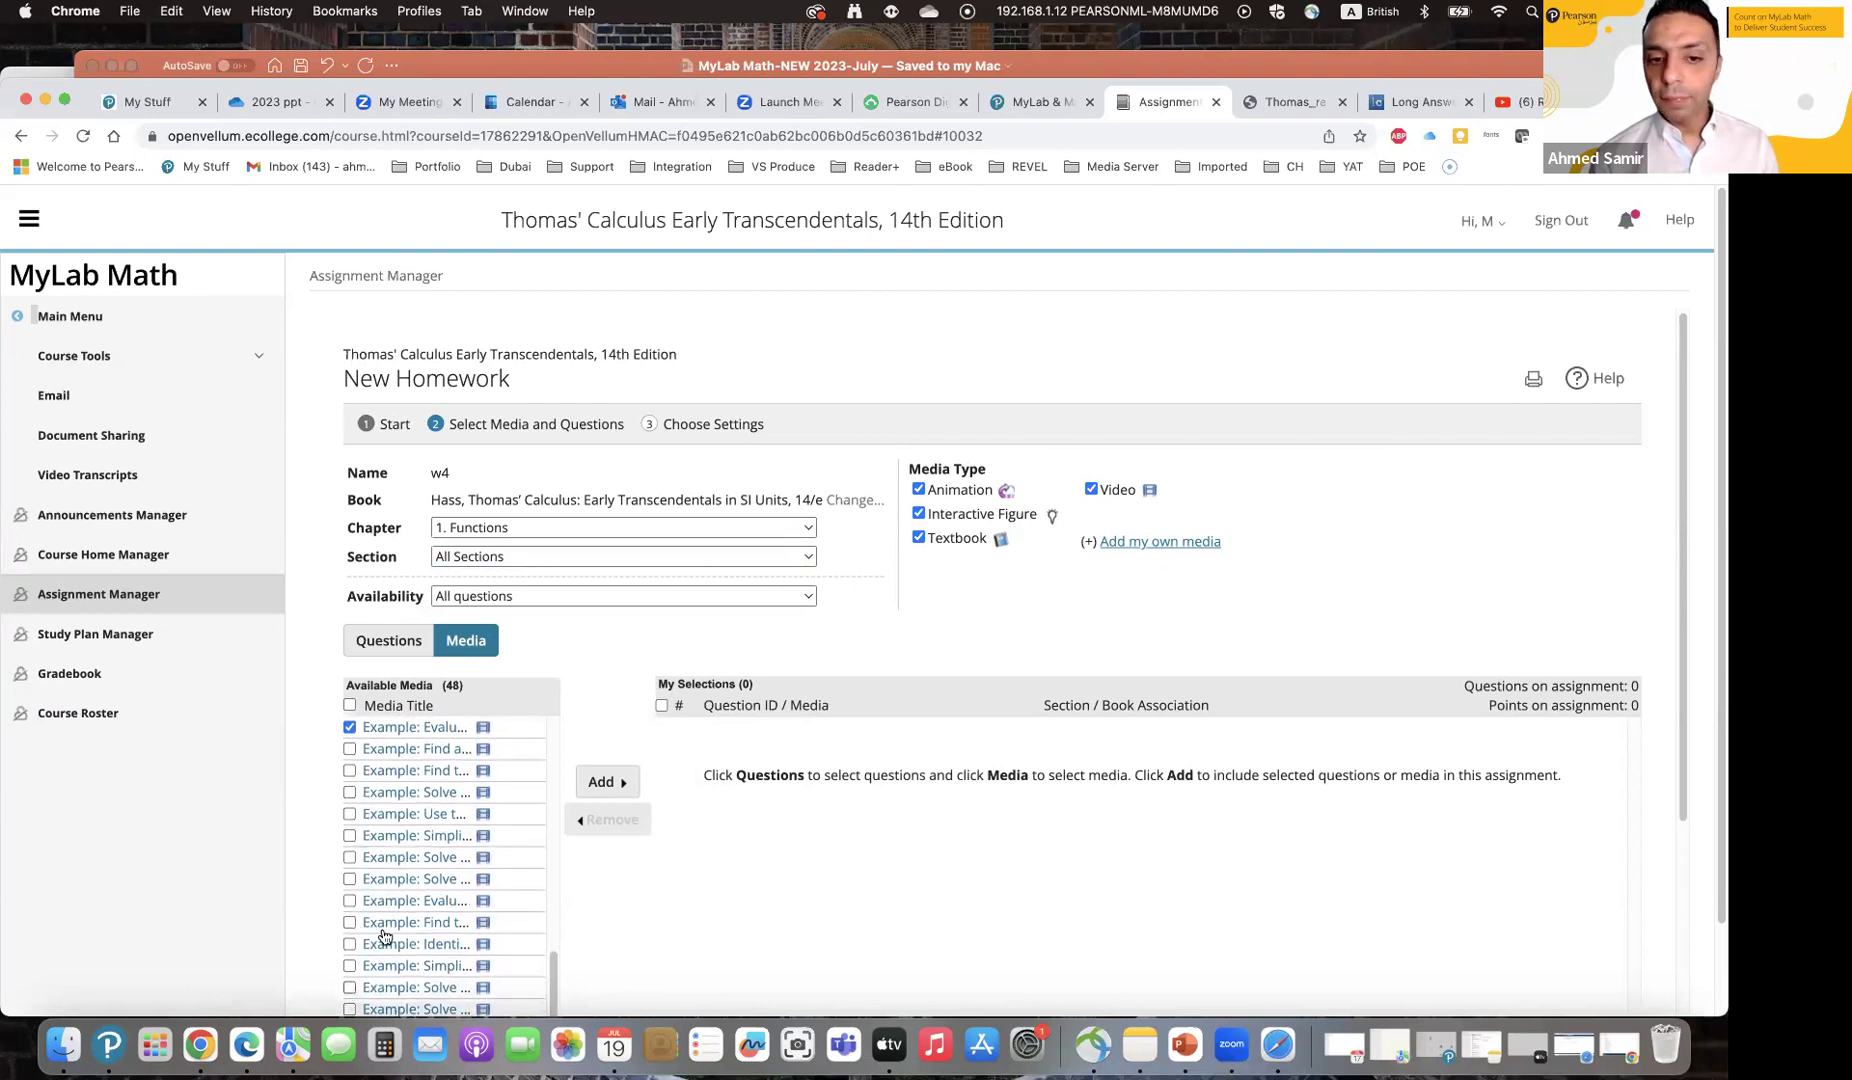
scroll(383, 935, down, 5)
scroll(413, 711, up, 10)
scroll(418, 703, up, 5)
click(607, 783)
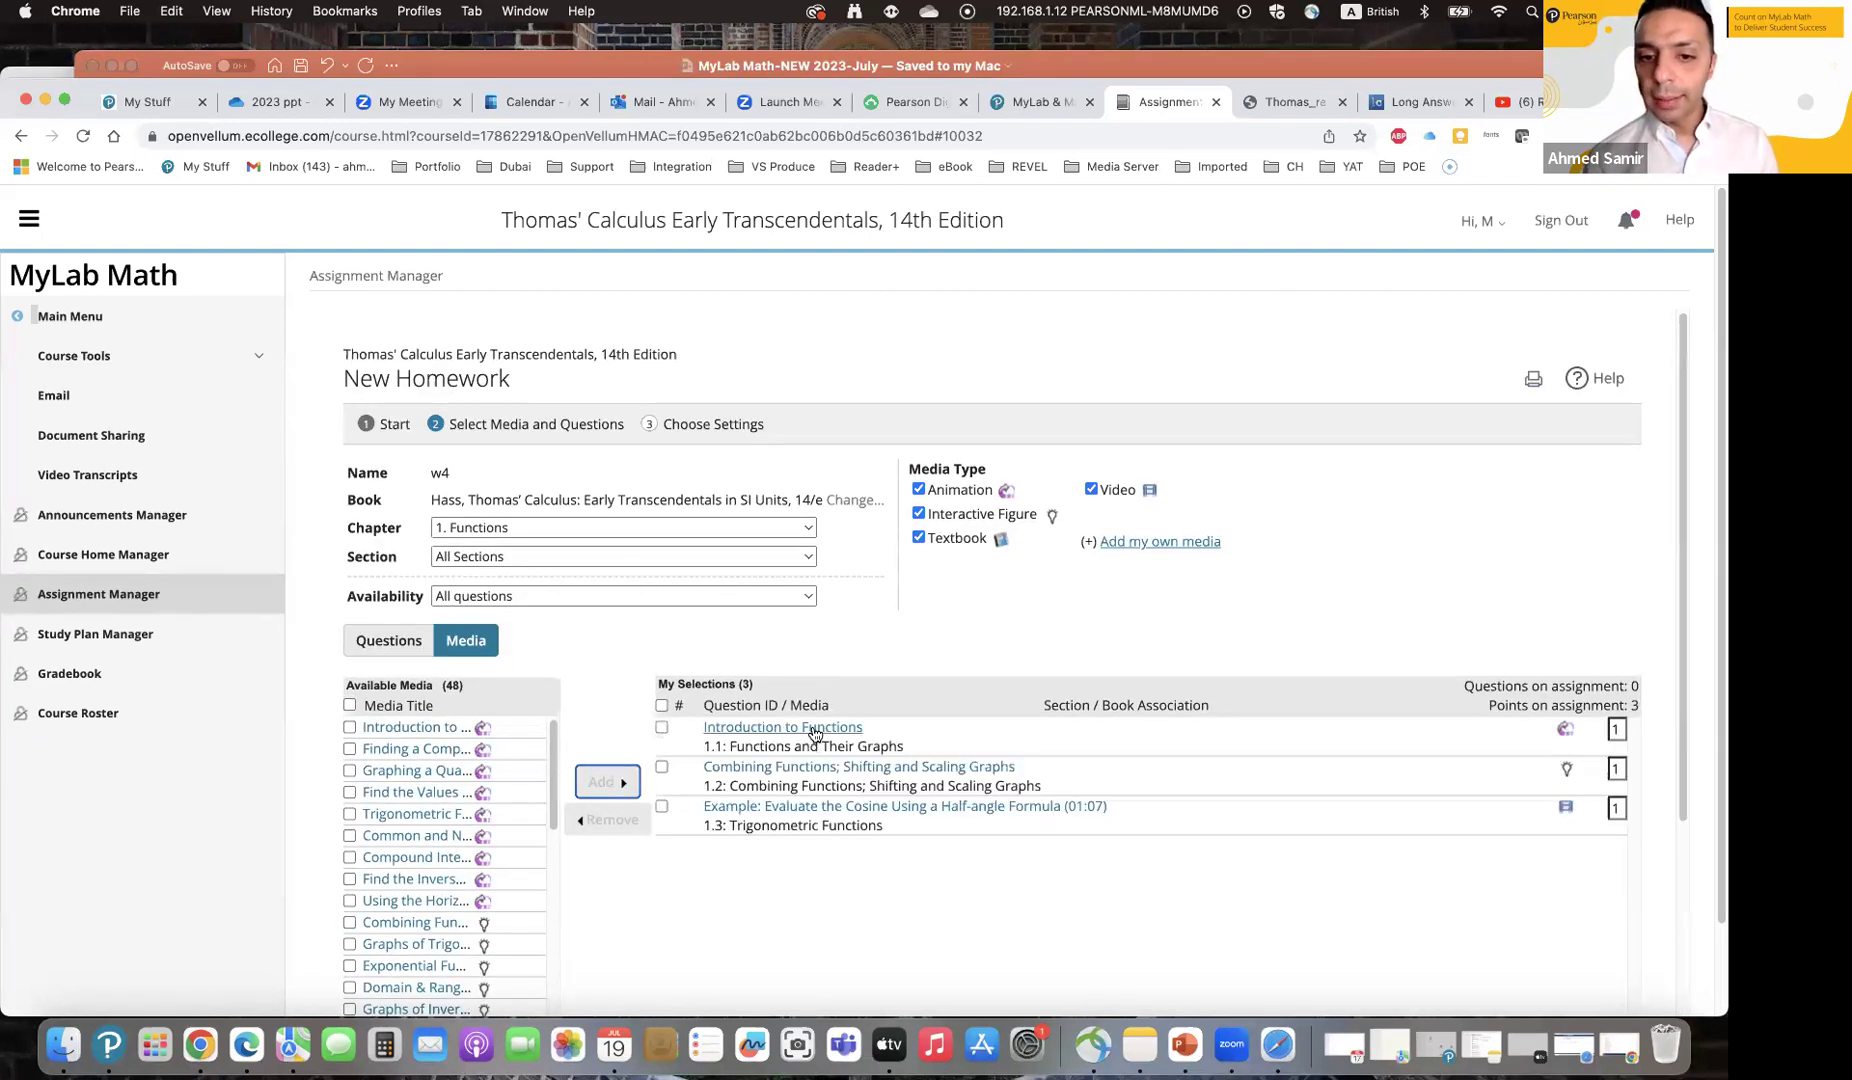
Step: Preview the Combining Functions; Shifting and Scaling Graphs interactive figure, look over its graph and sliders, and close it
click(394, 924)
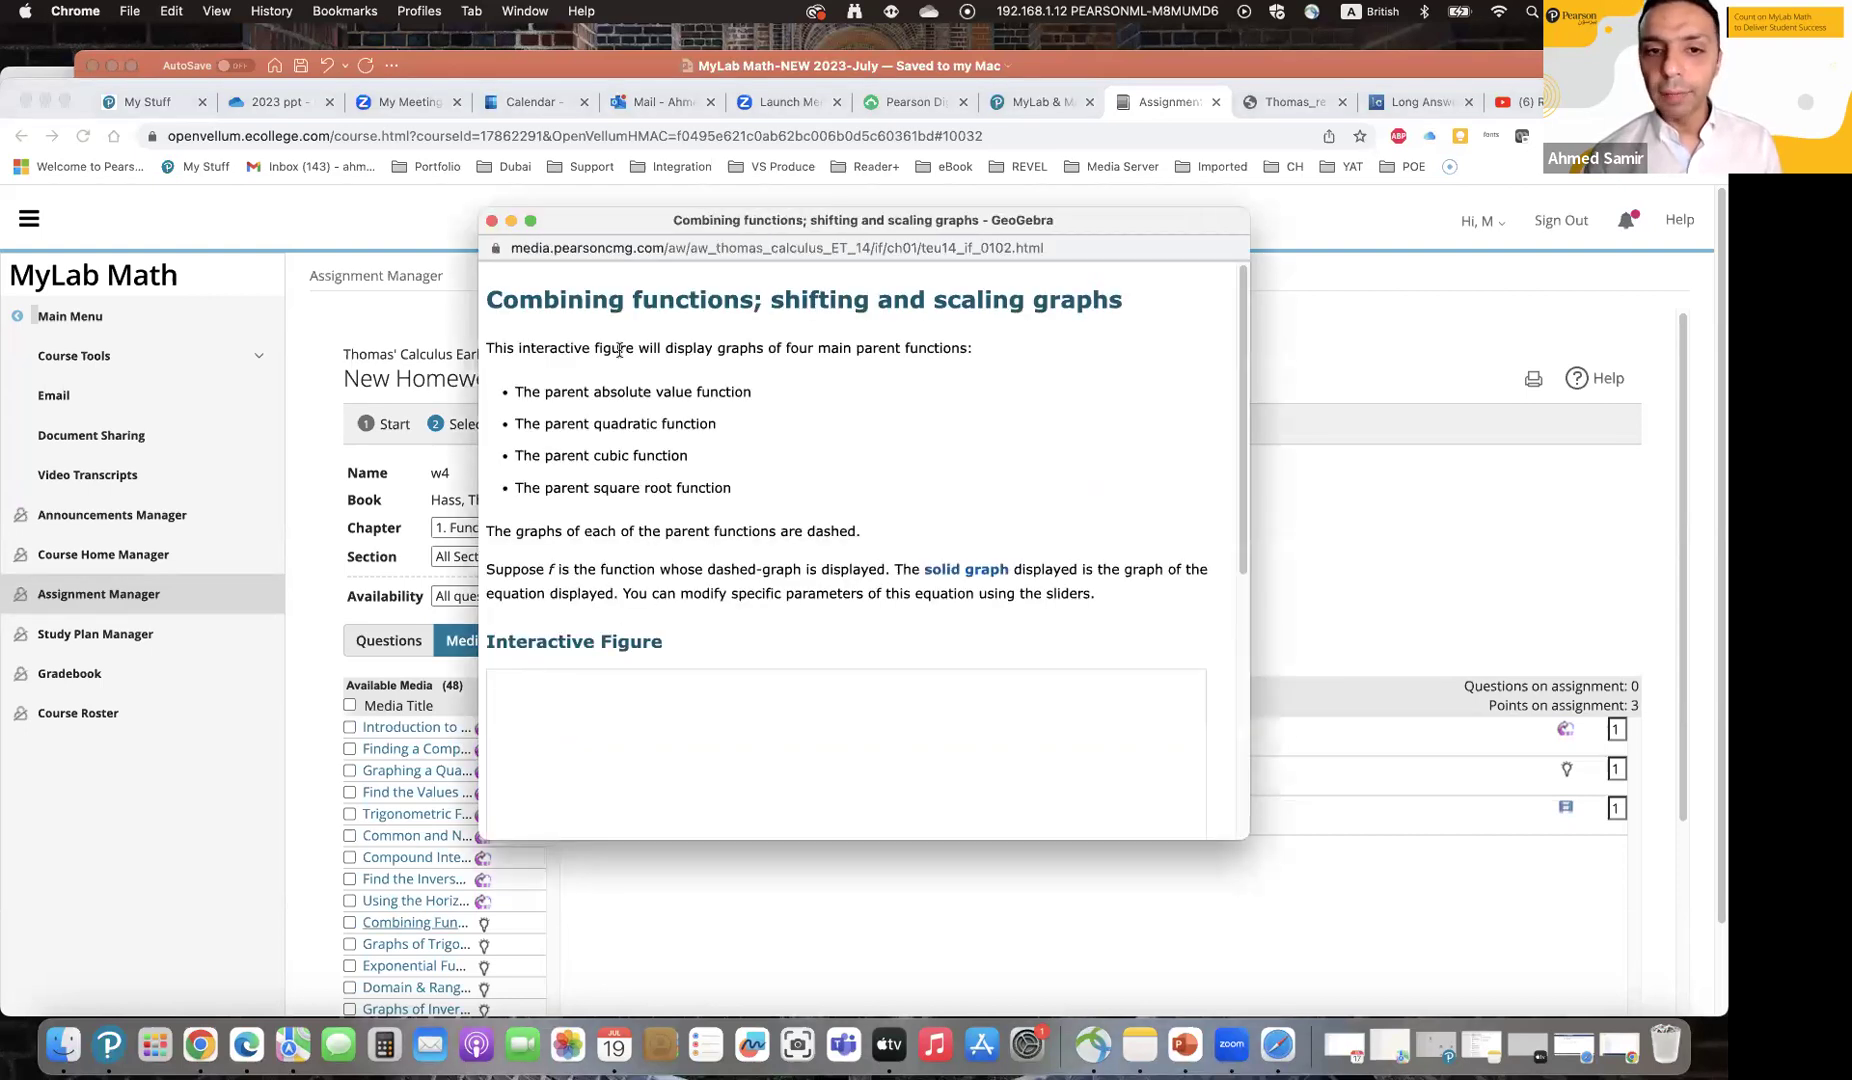
scroll(612, 463, down, 5)
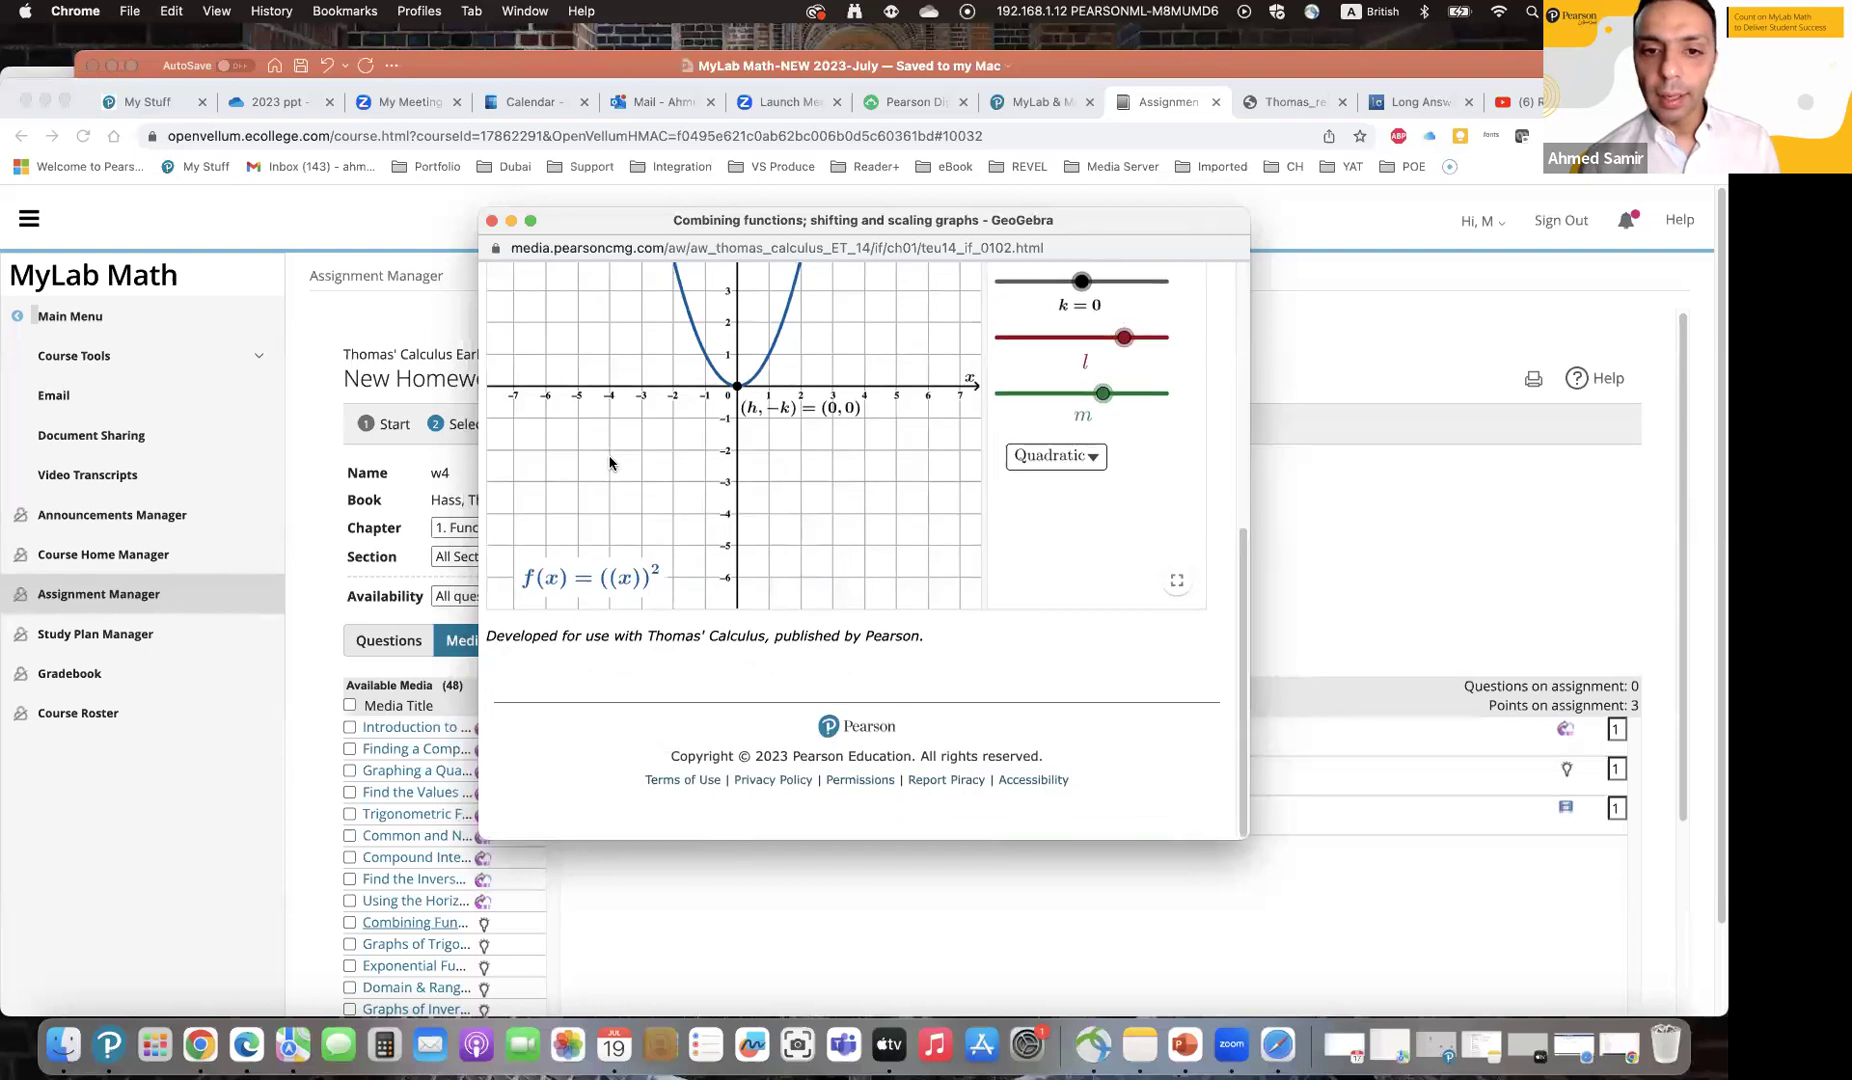
click(491, 220)
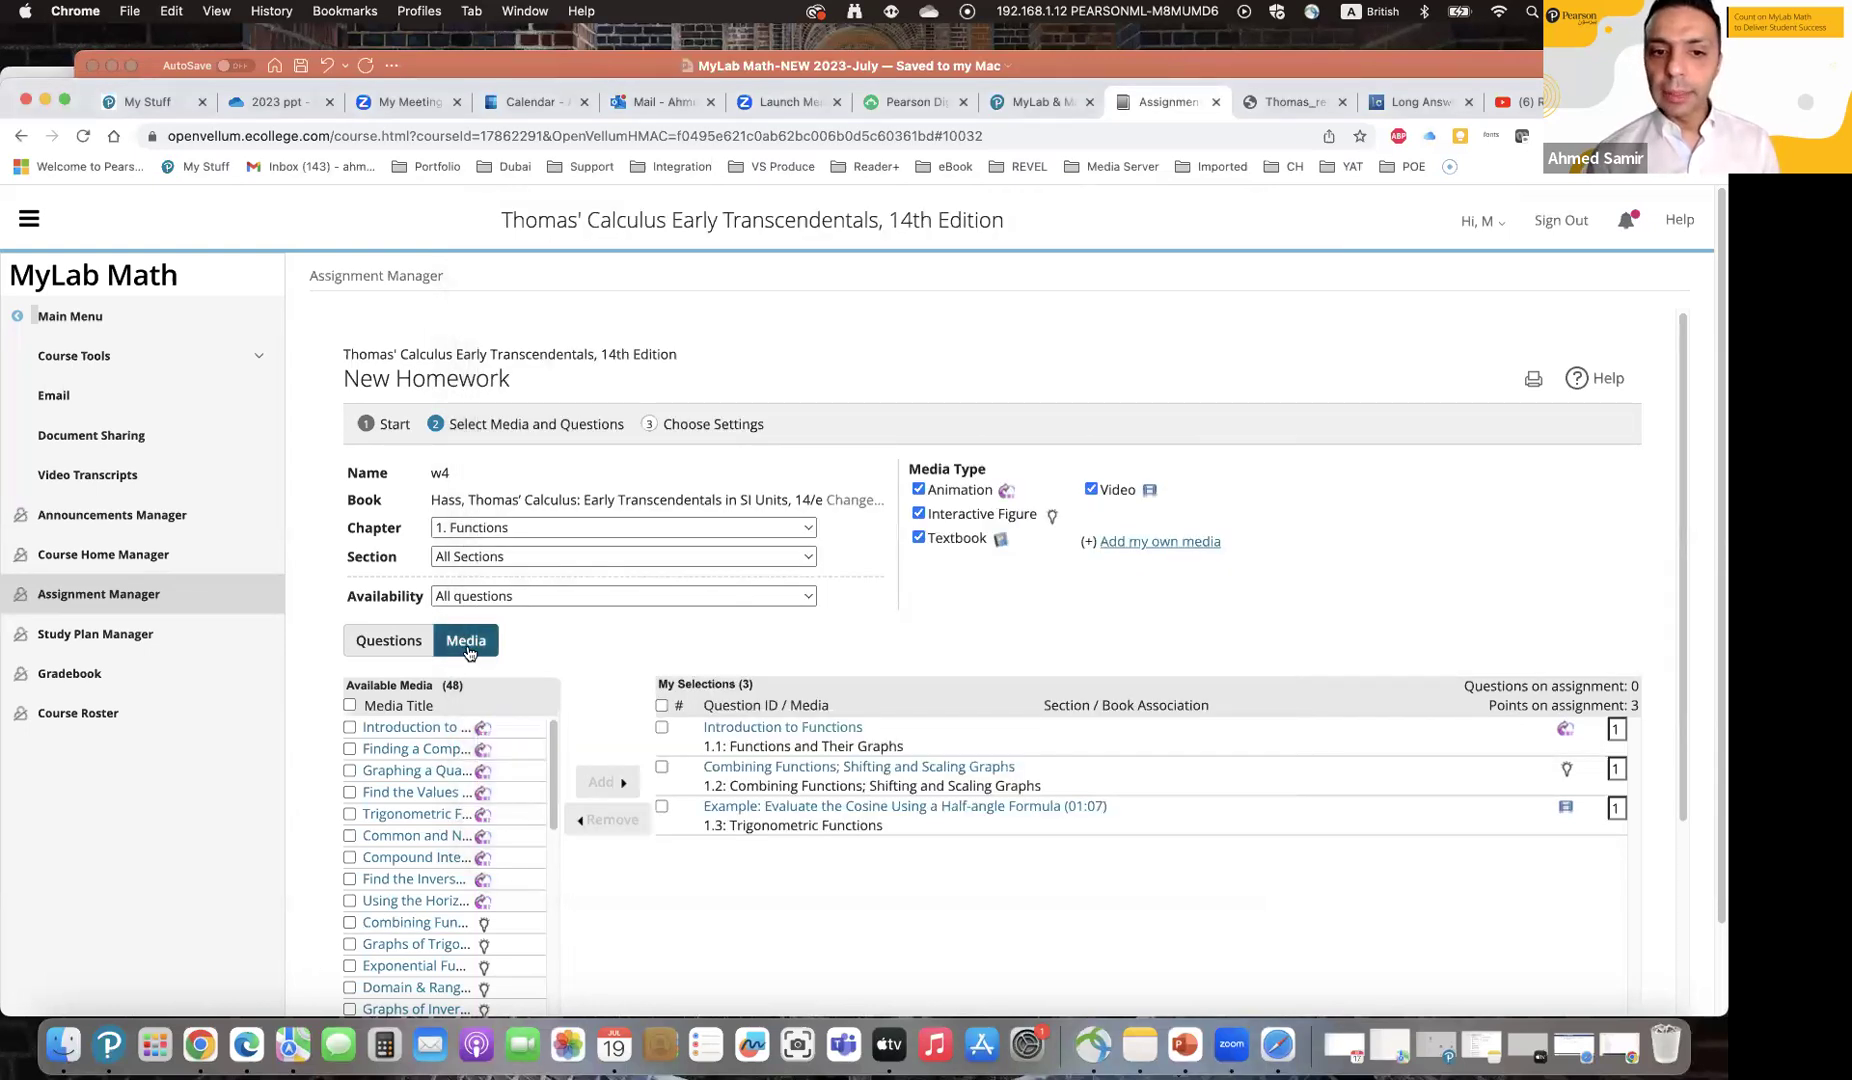
Step: Preview the Graphs of Logarithmic Functions interactive figure and add it to the homework together with the Finding a Composite Function animation
scroll(360, 860, down, 5)
scroll(357, 768, up, 5)
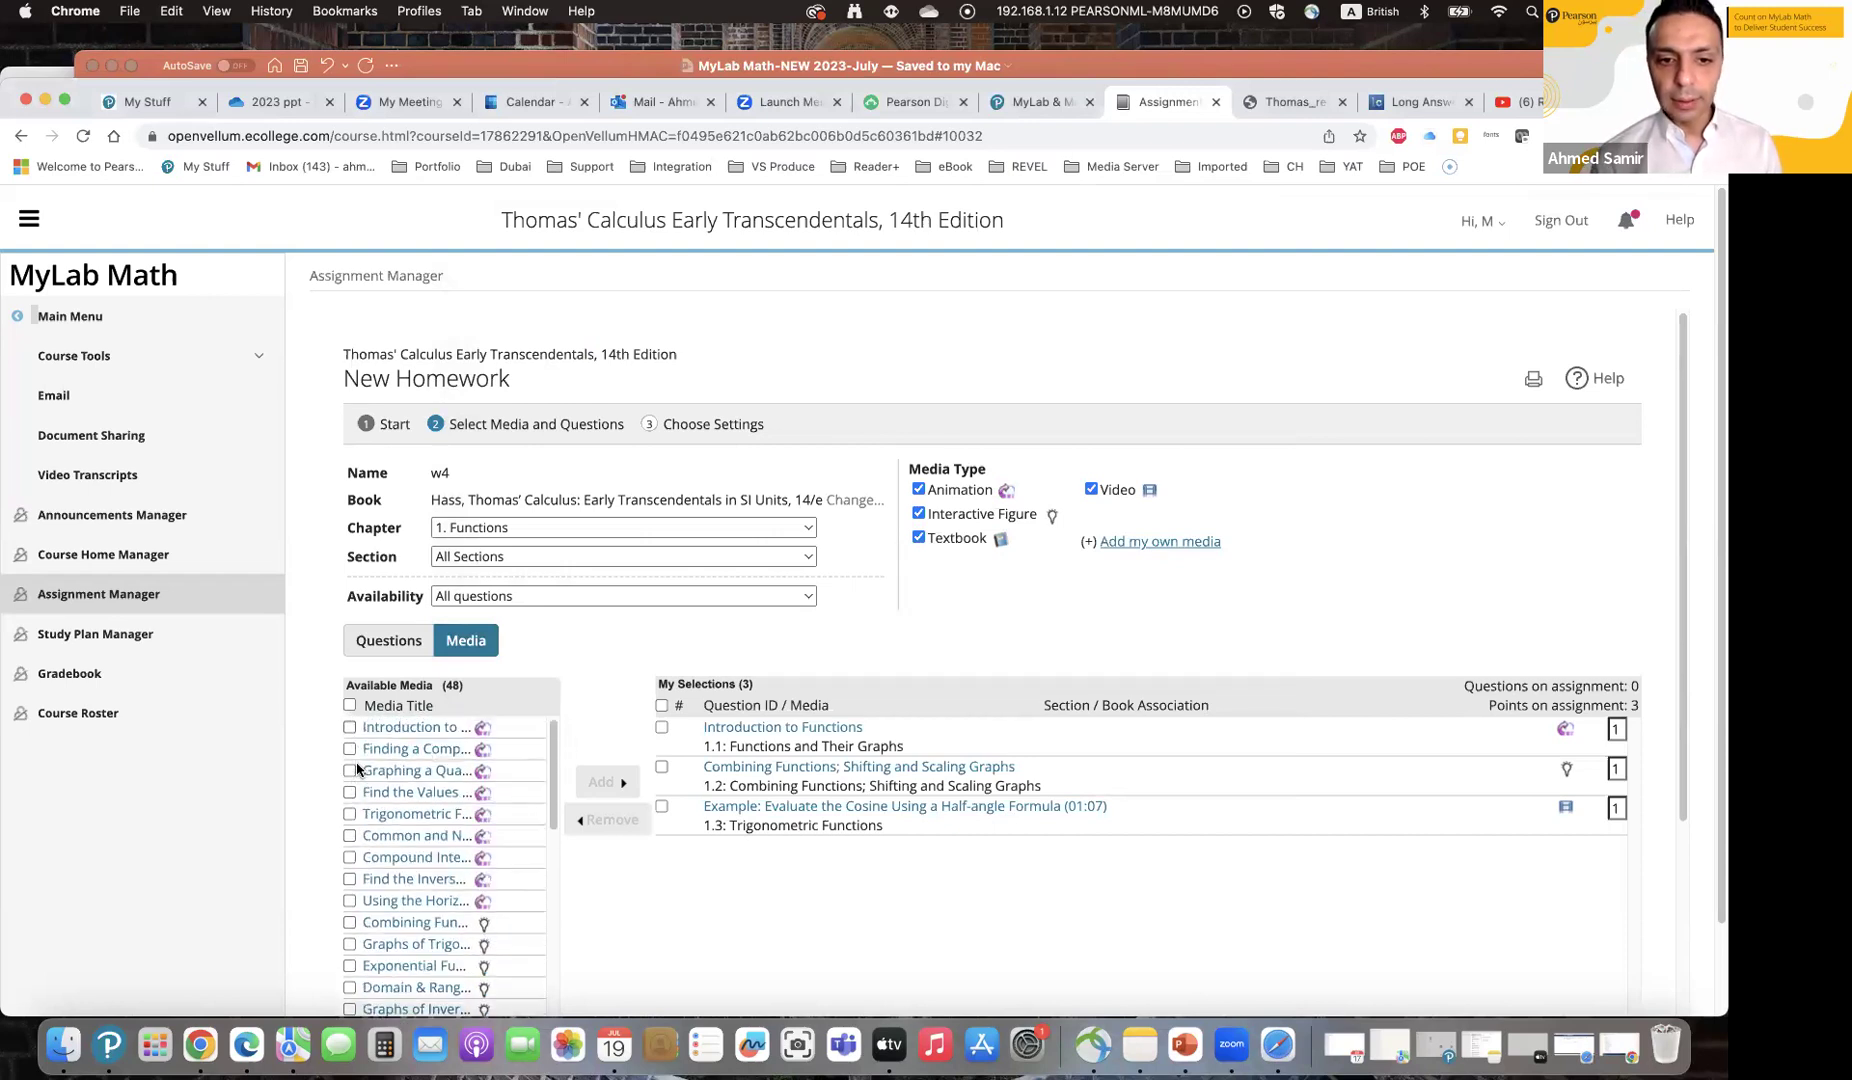
scroll(360, 905, down, 3)
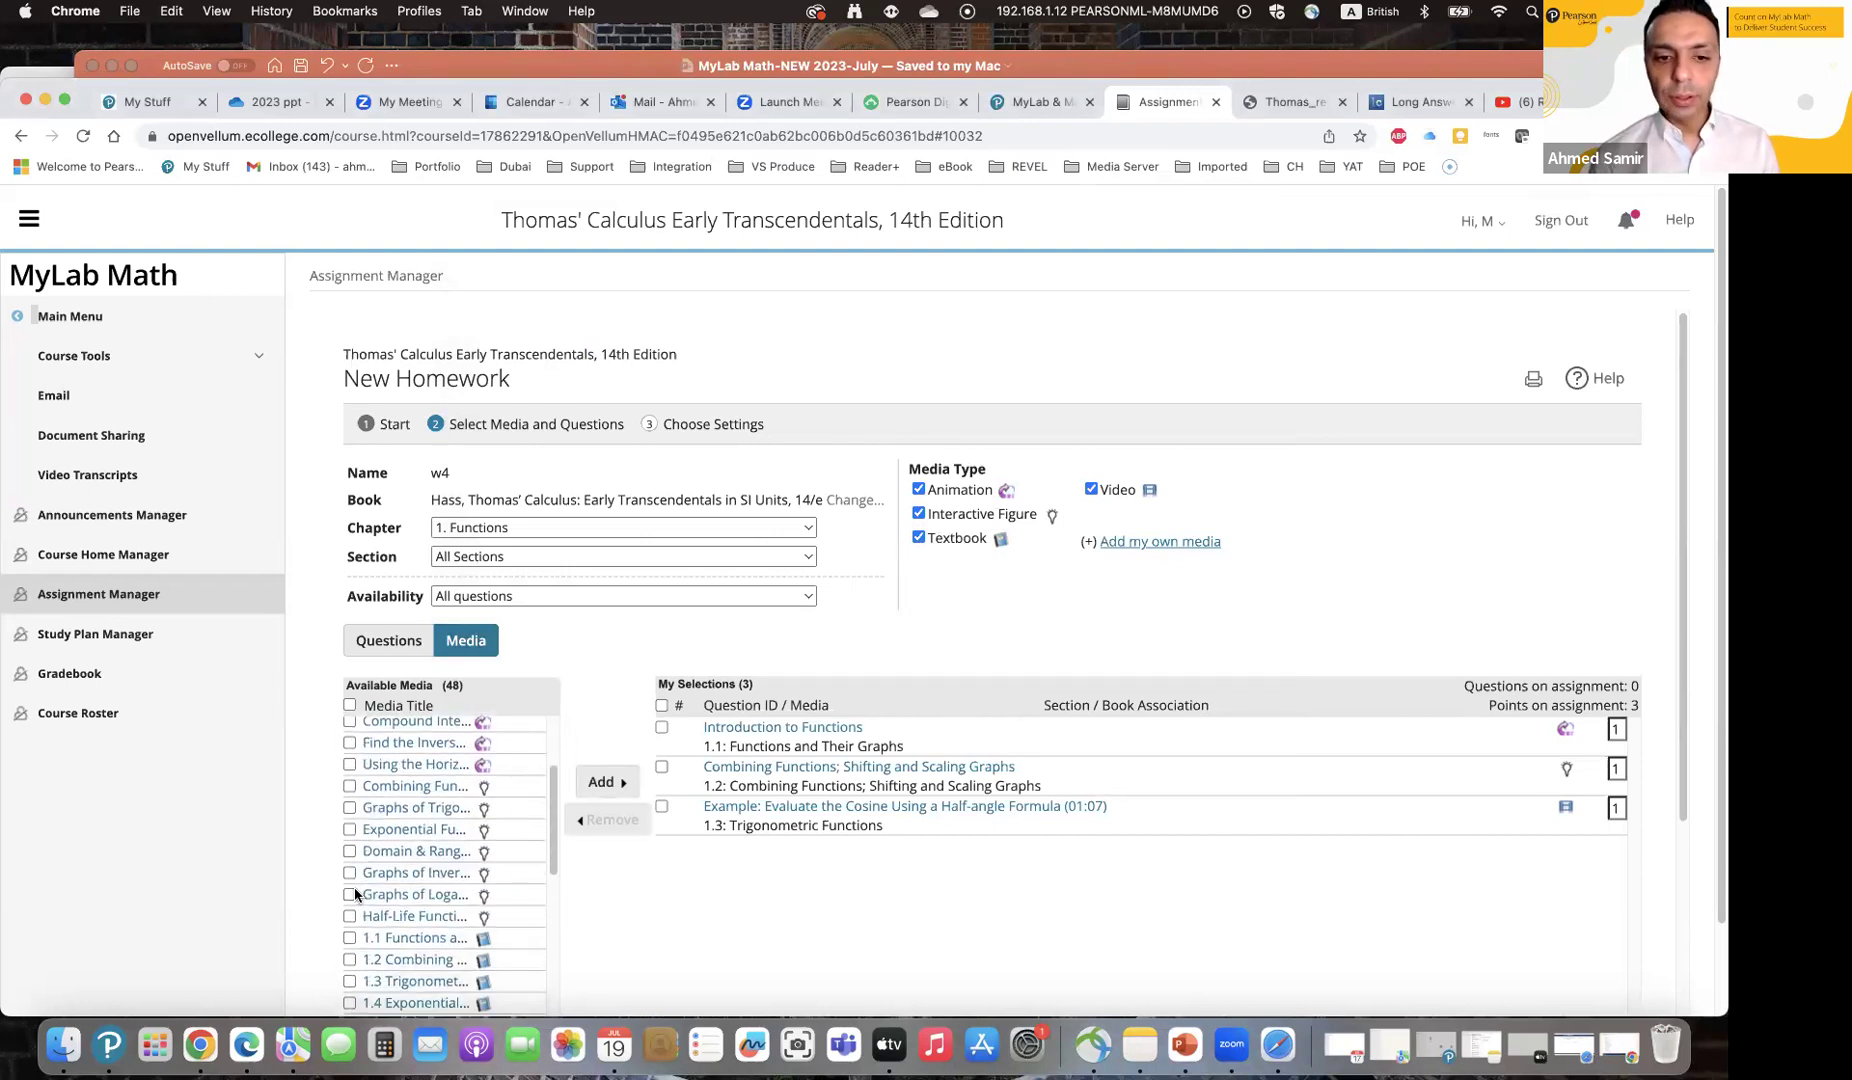
click(420, 896)
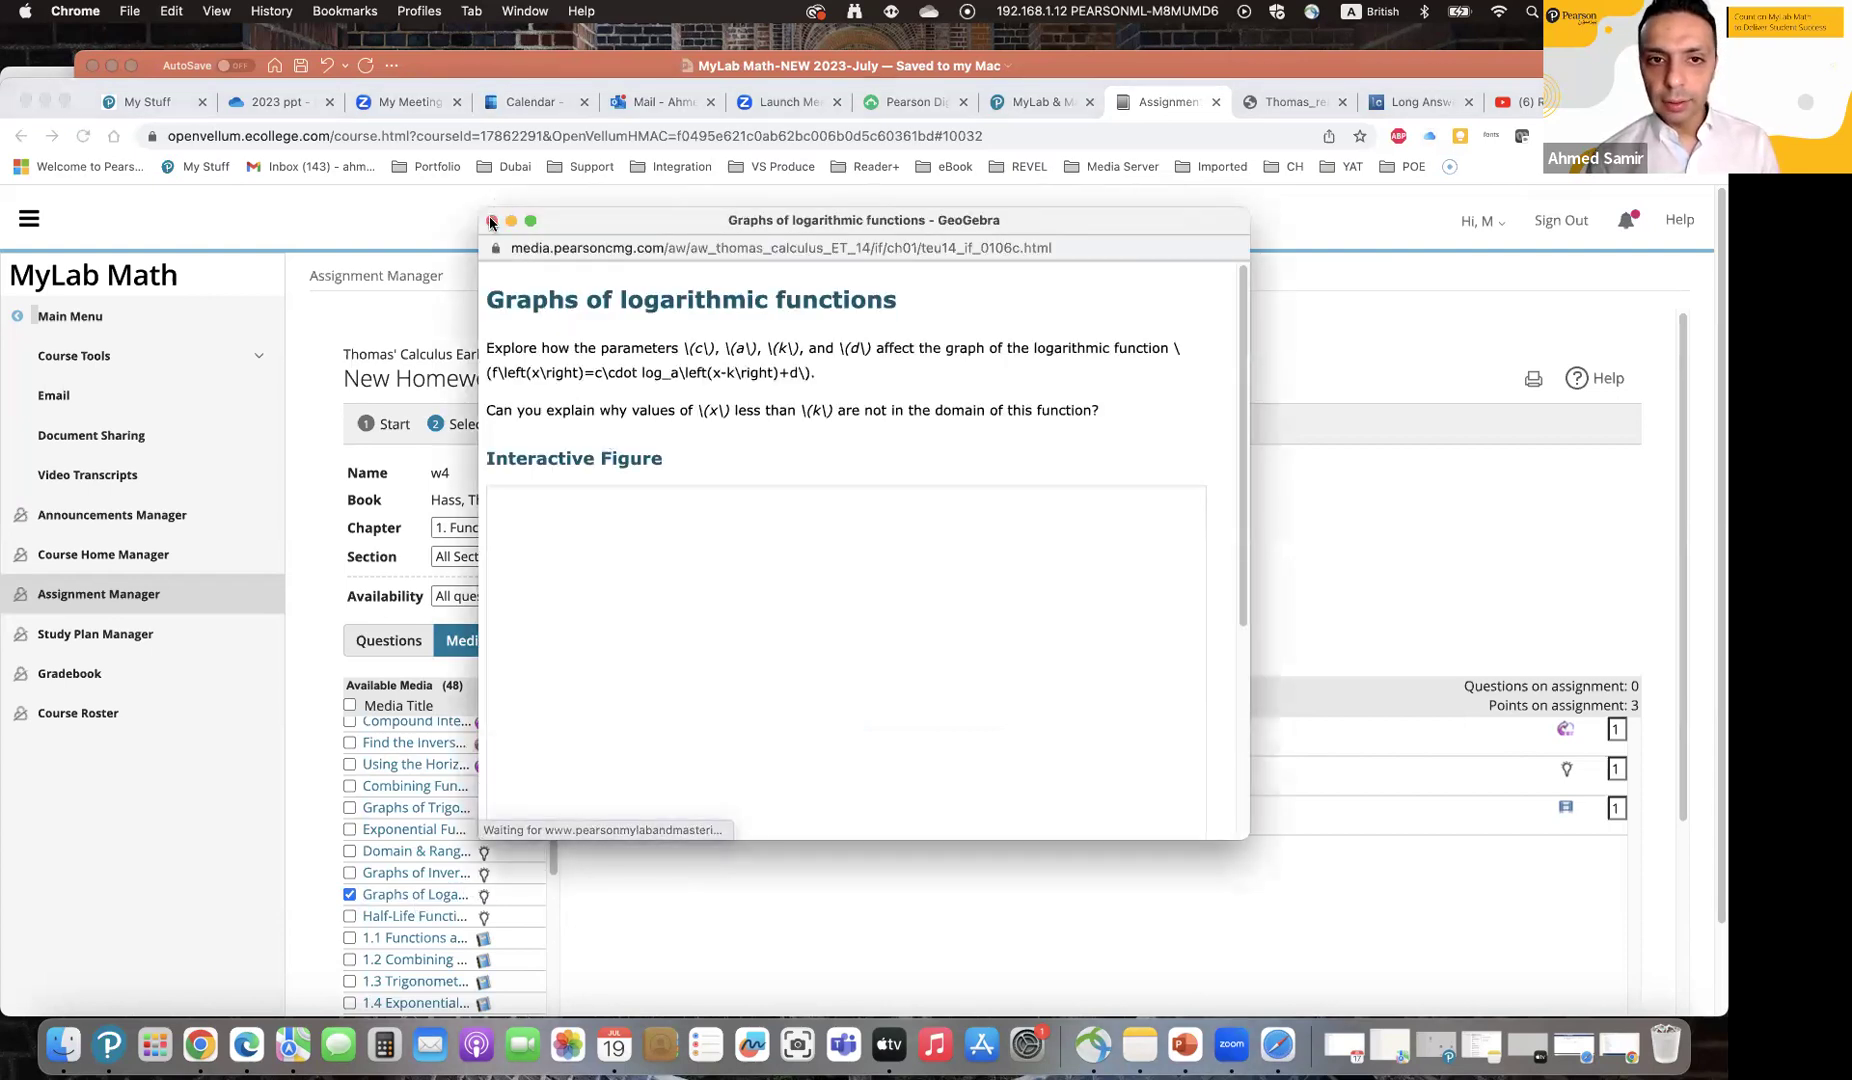
click(613, 786)
click(609, 783)
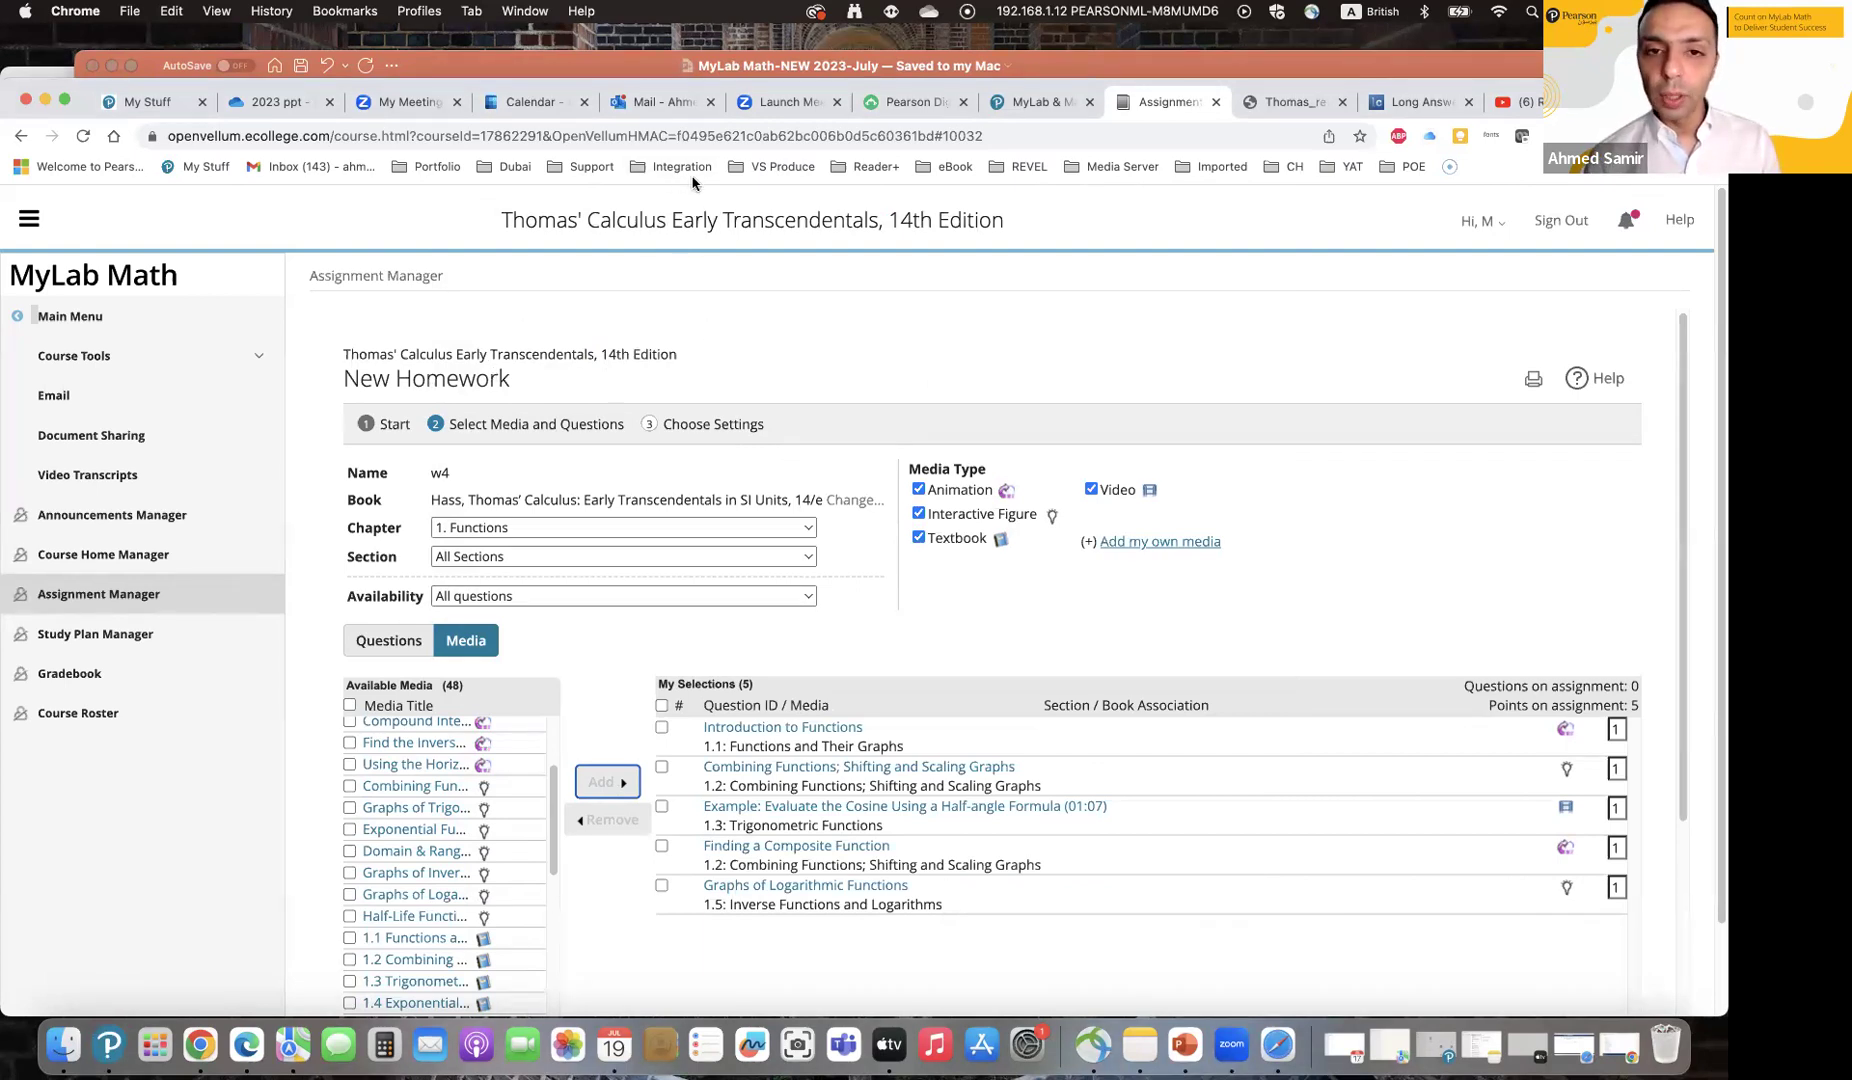
Step: Open the form for adding an external media link, look over its fields, and close it without adding anything
click(1118, 543)
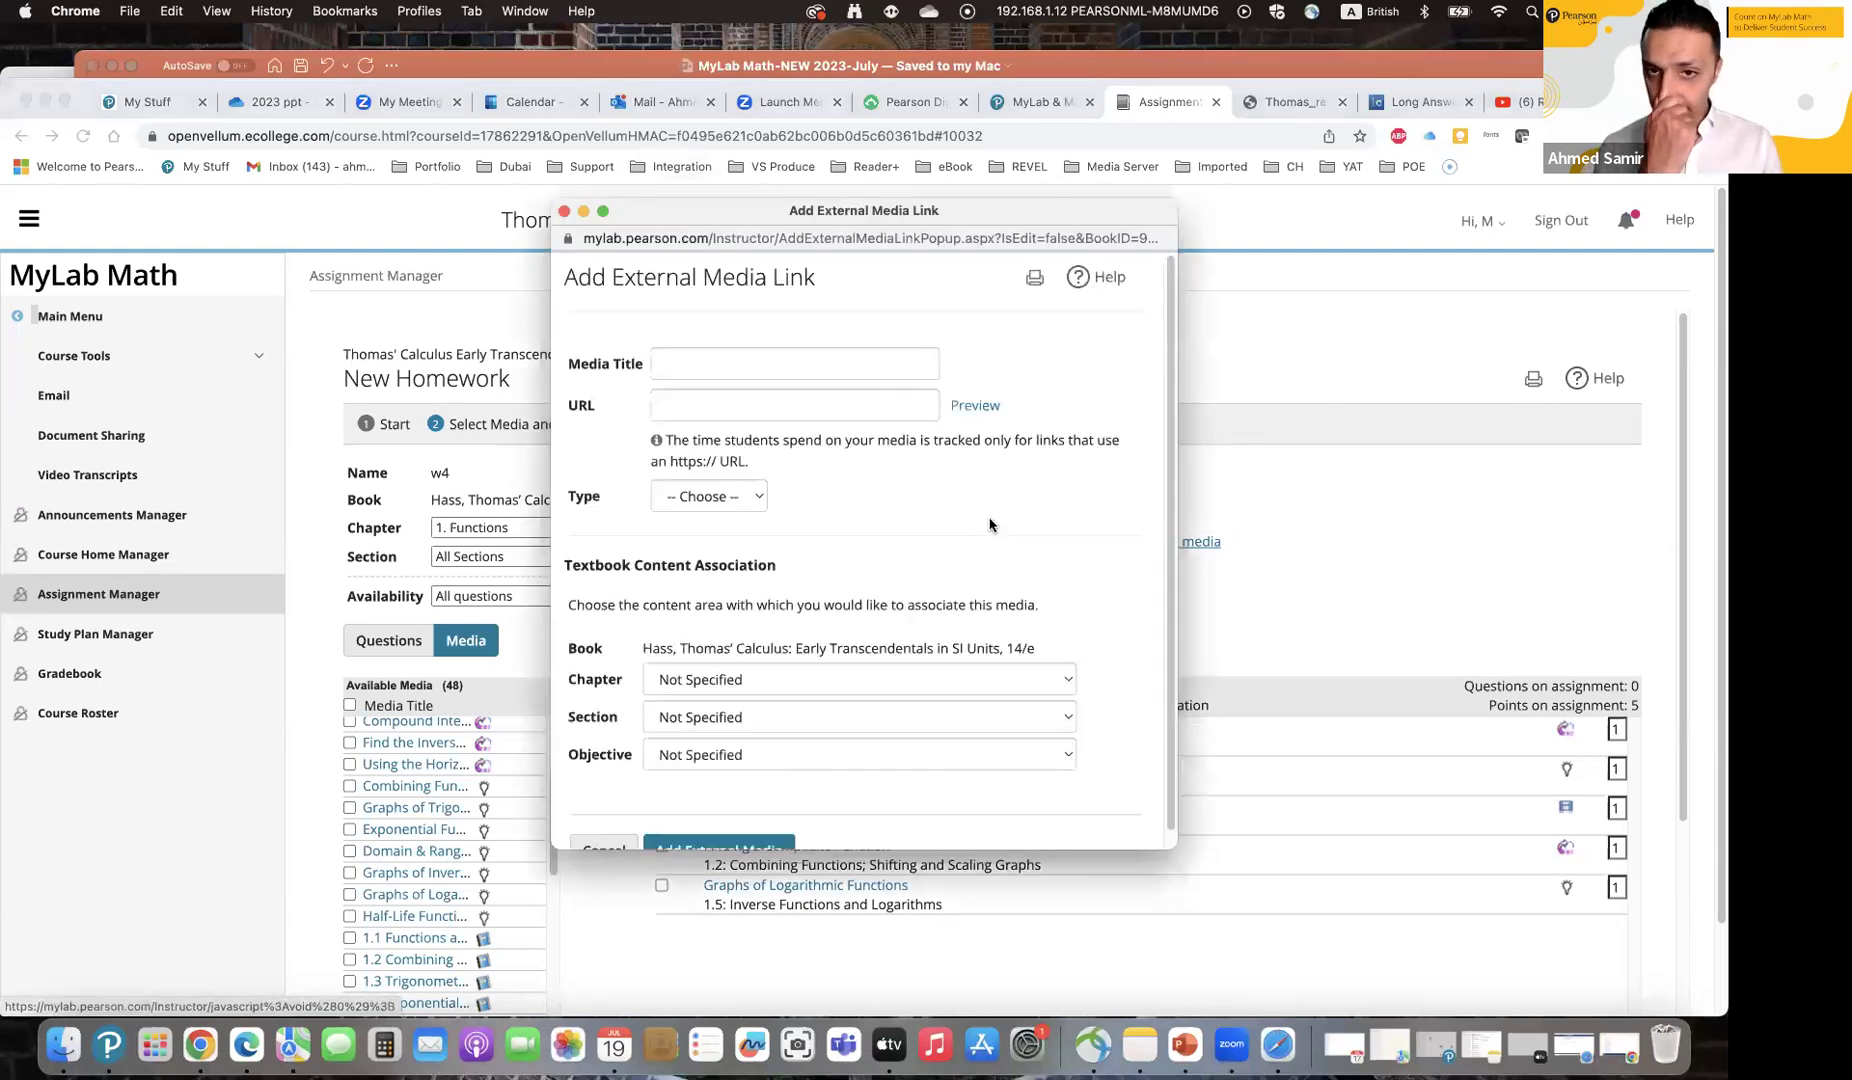
click(676, 352)
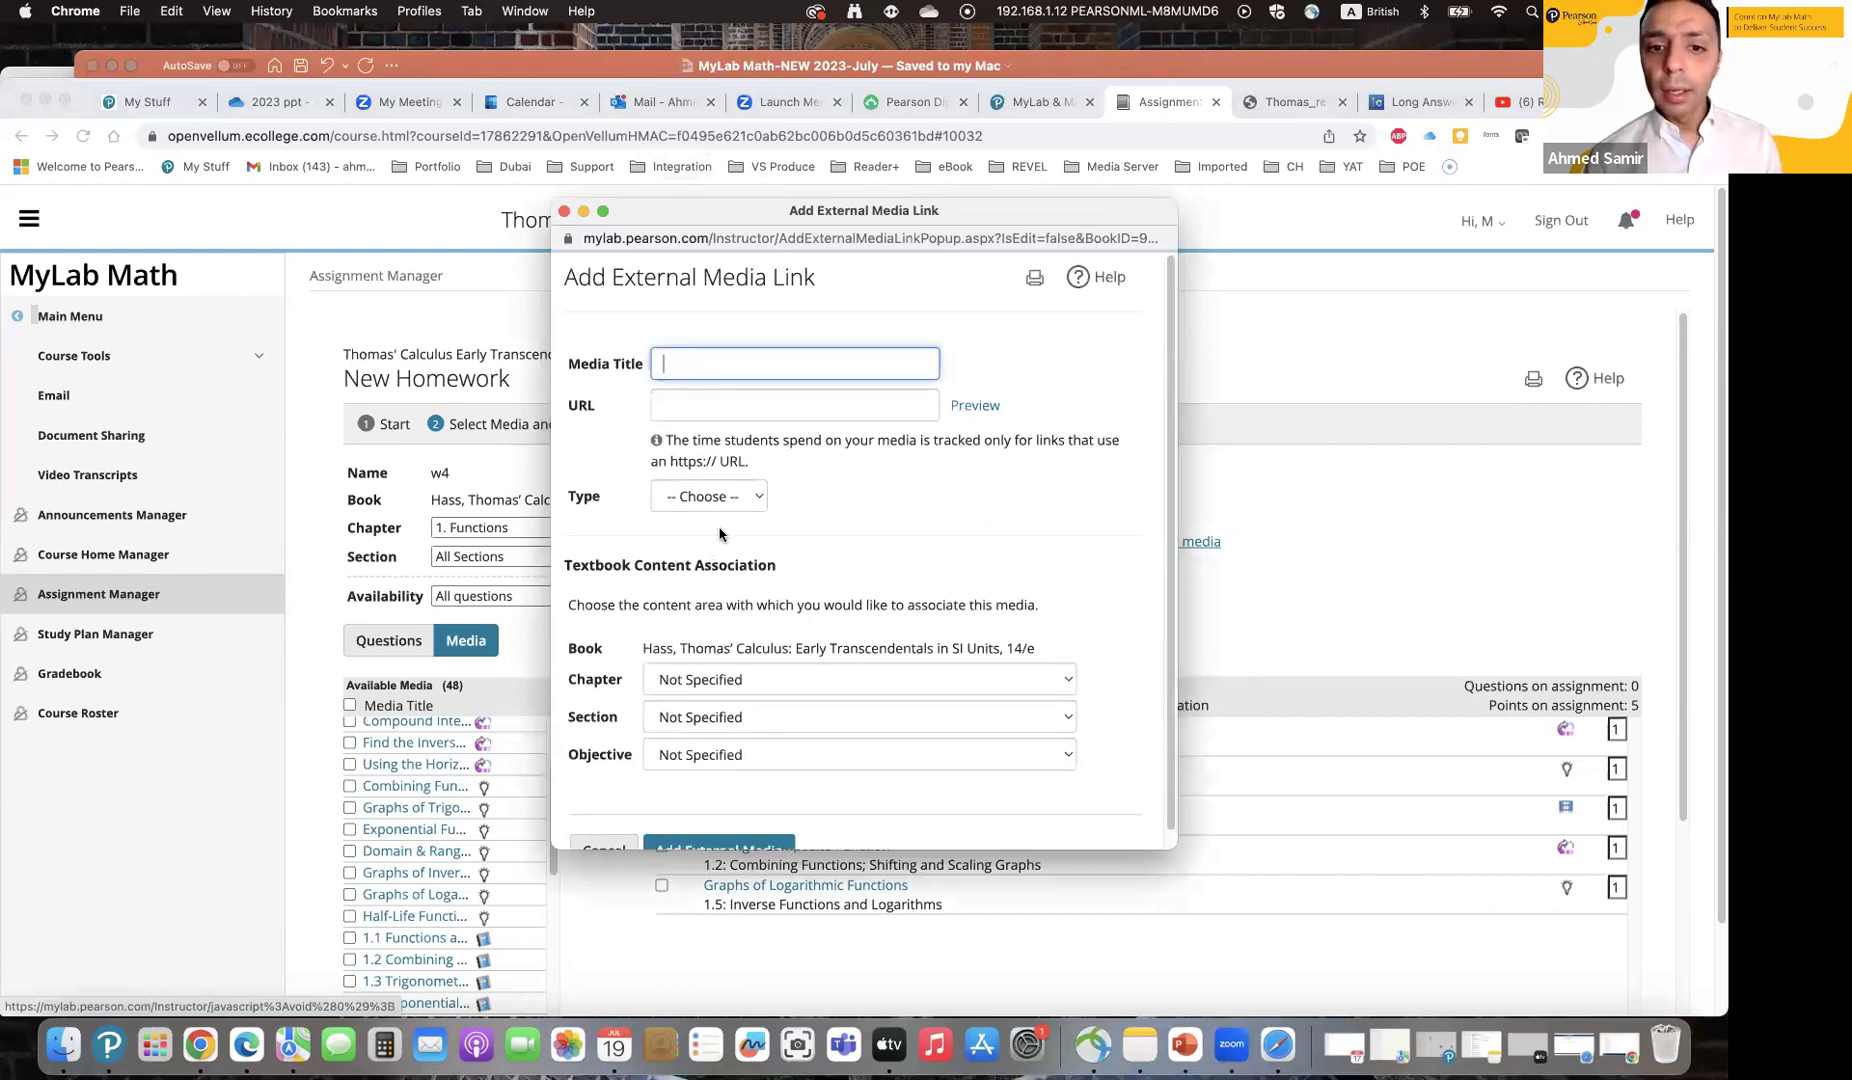
scroll(778, 708, down, 1)
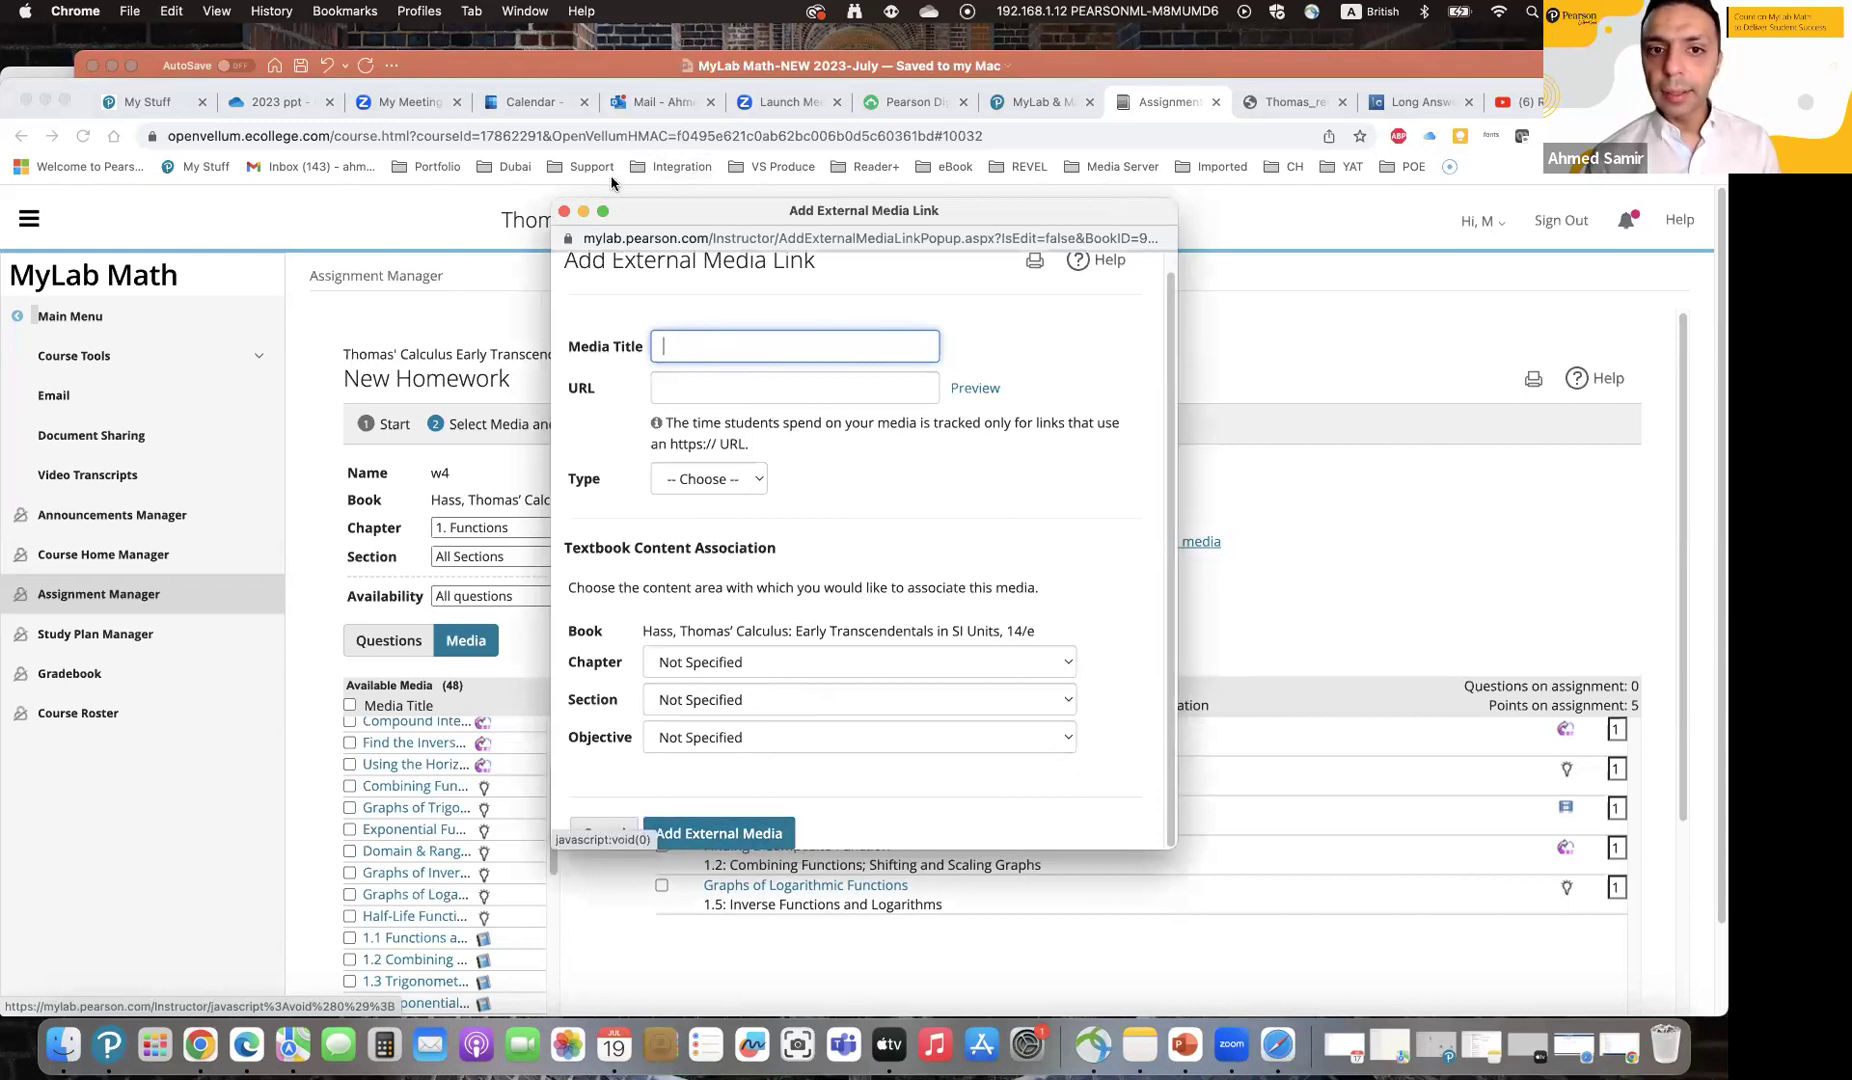
click(564, 211)
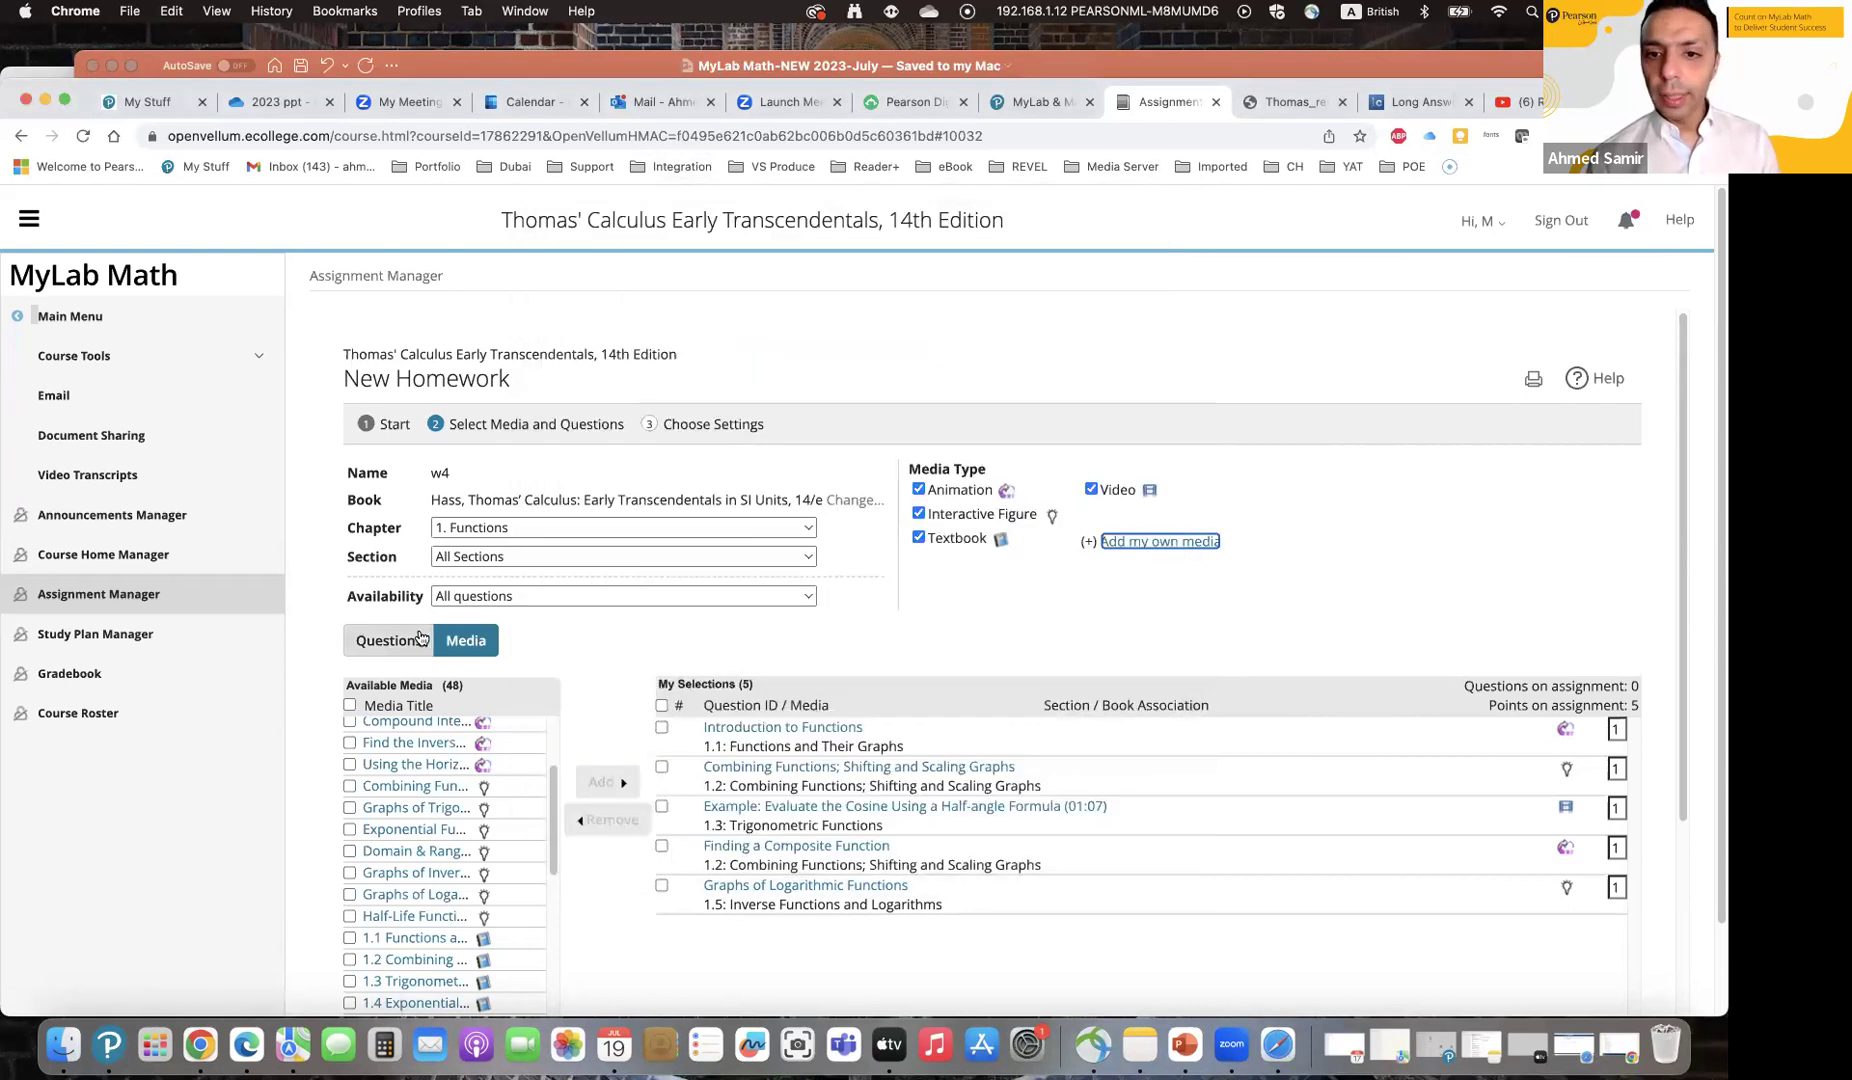
Step: Show the available questions, open the custom question wizard to view its creation options, and close it
click(388, 640)
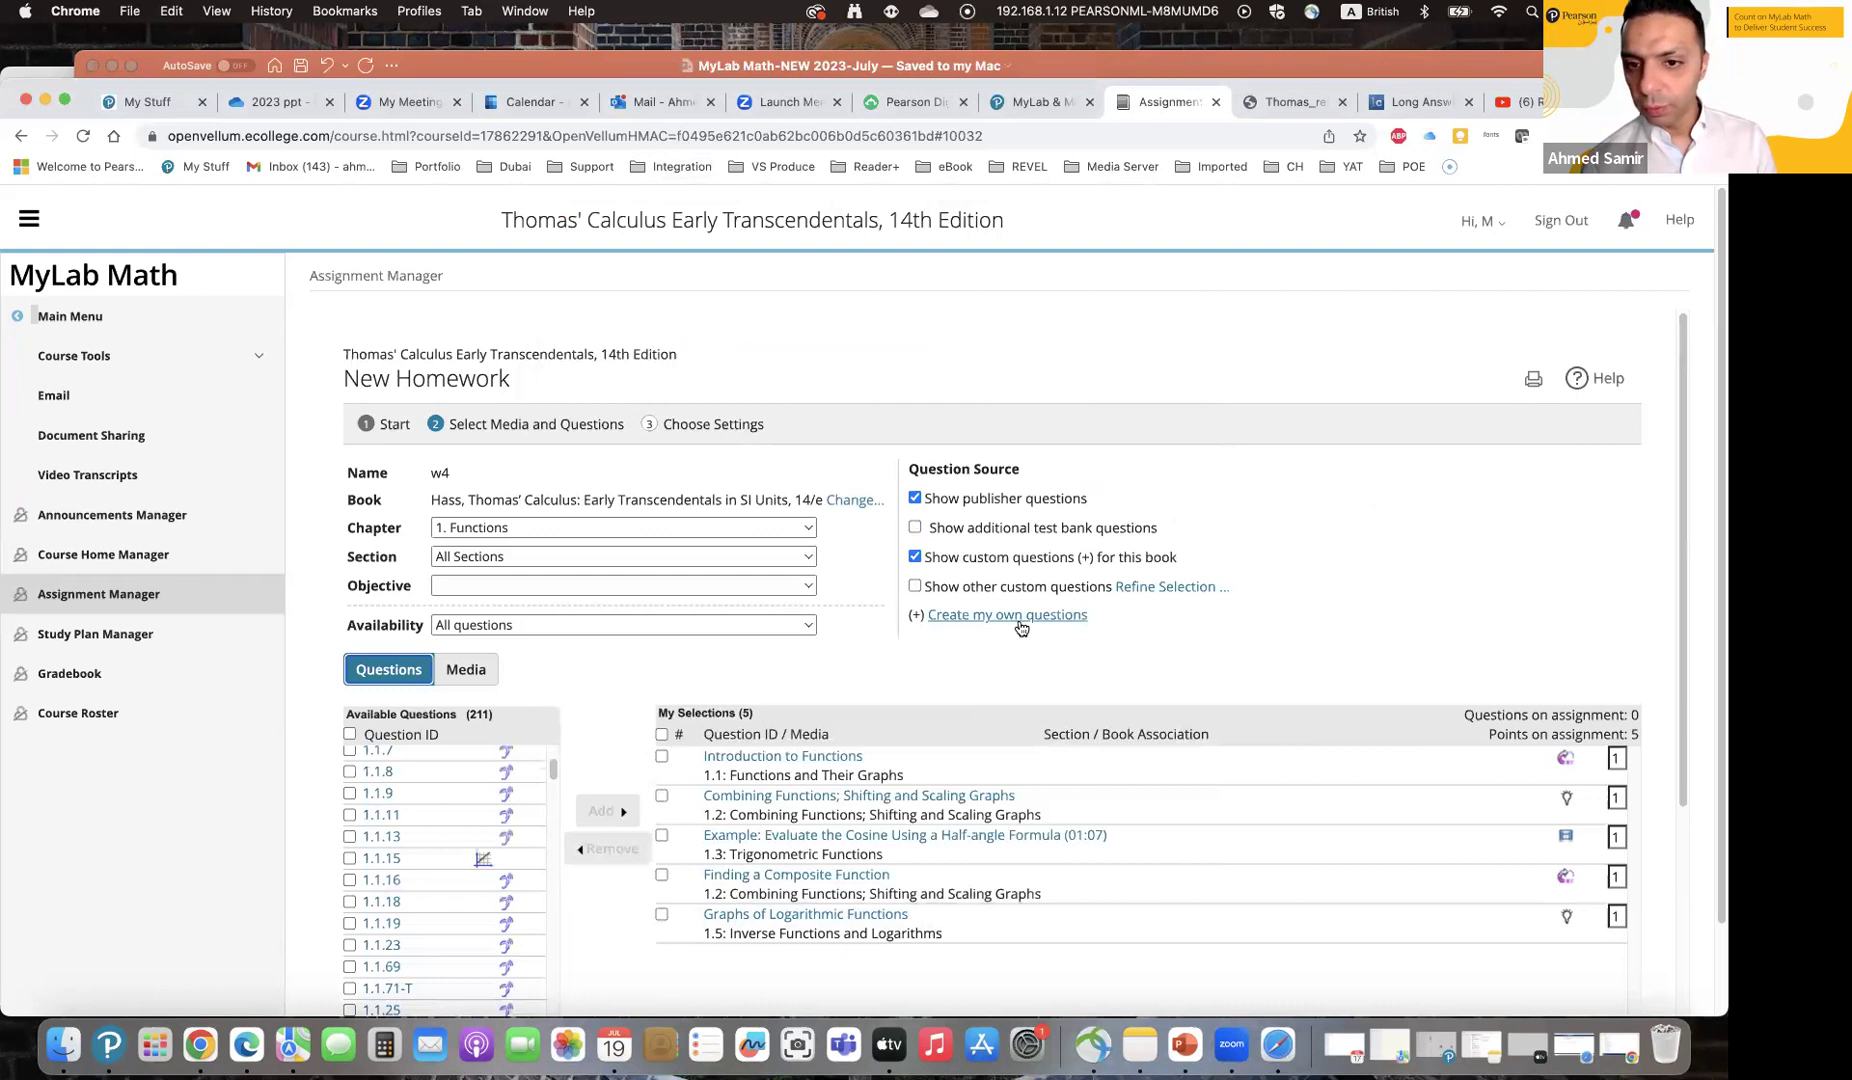
click(1018, 620)
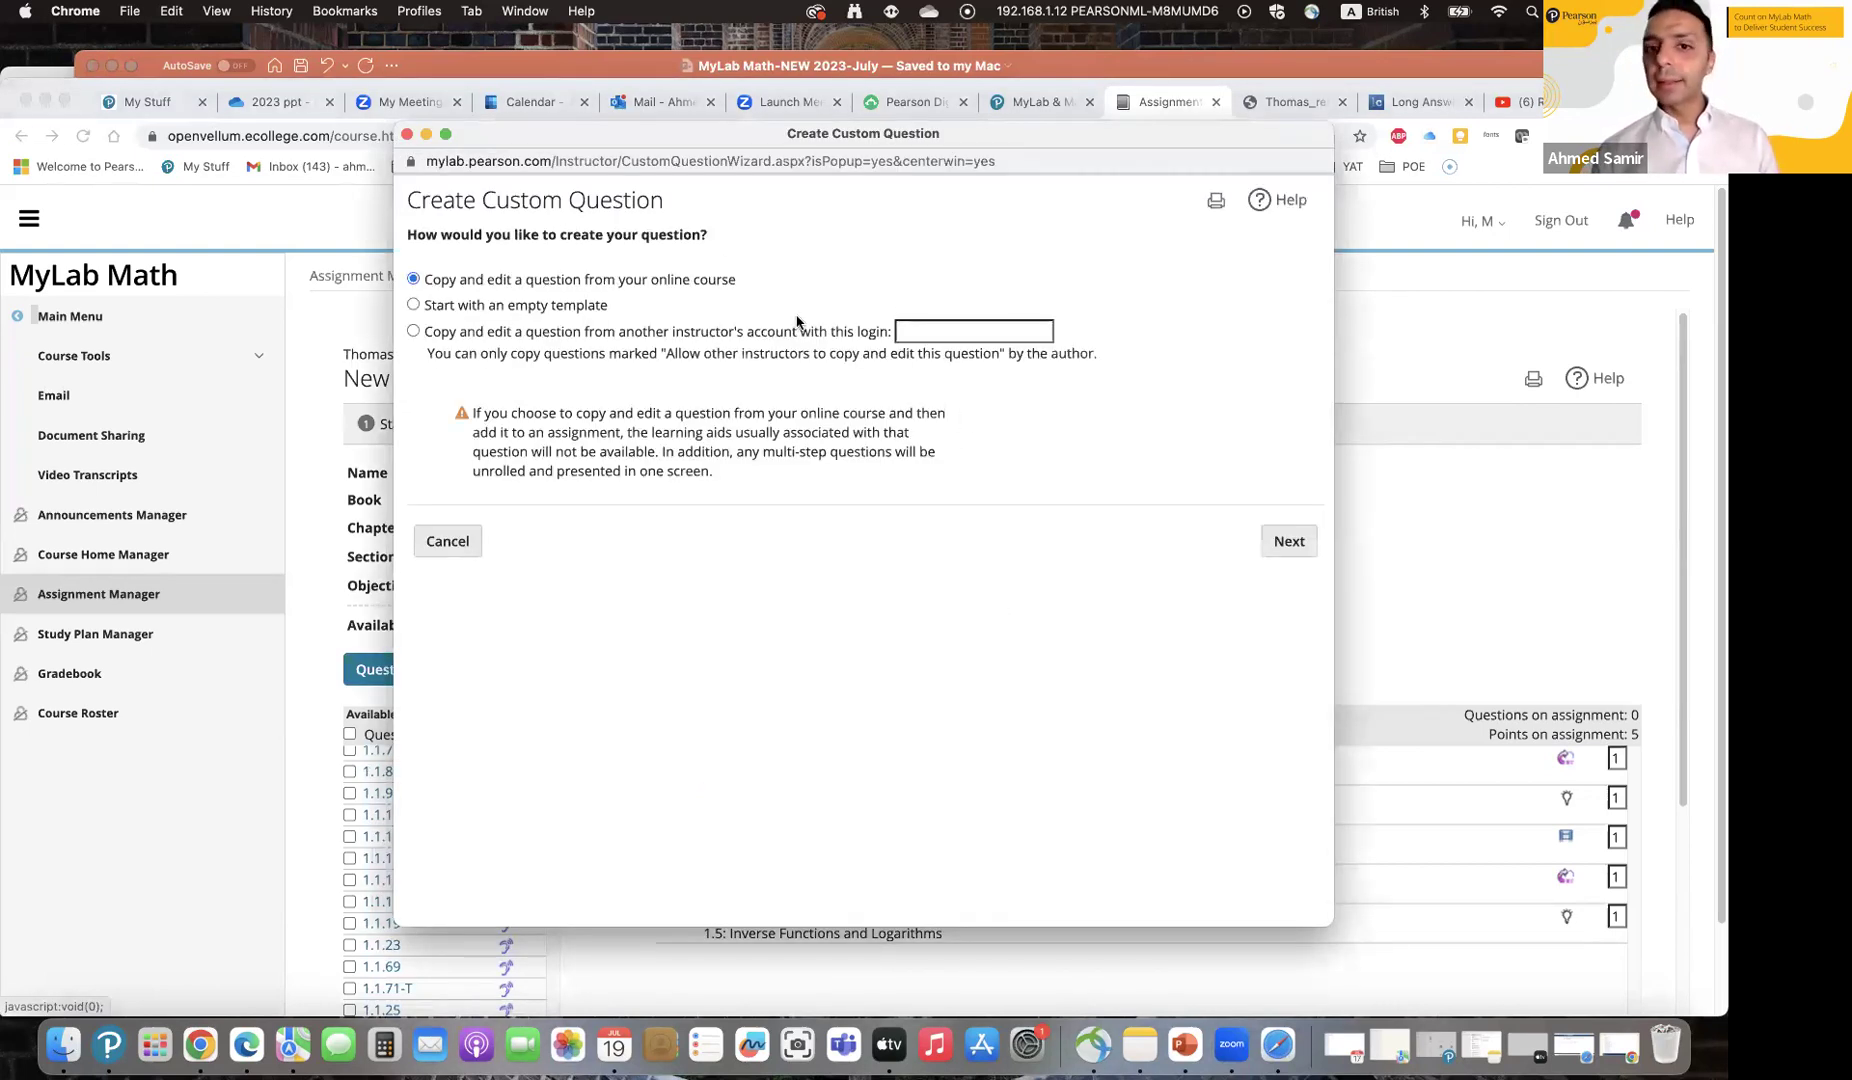
click(405, 135)
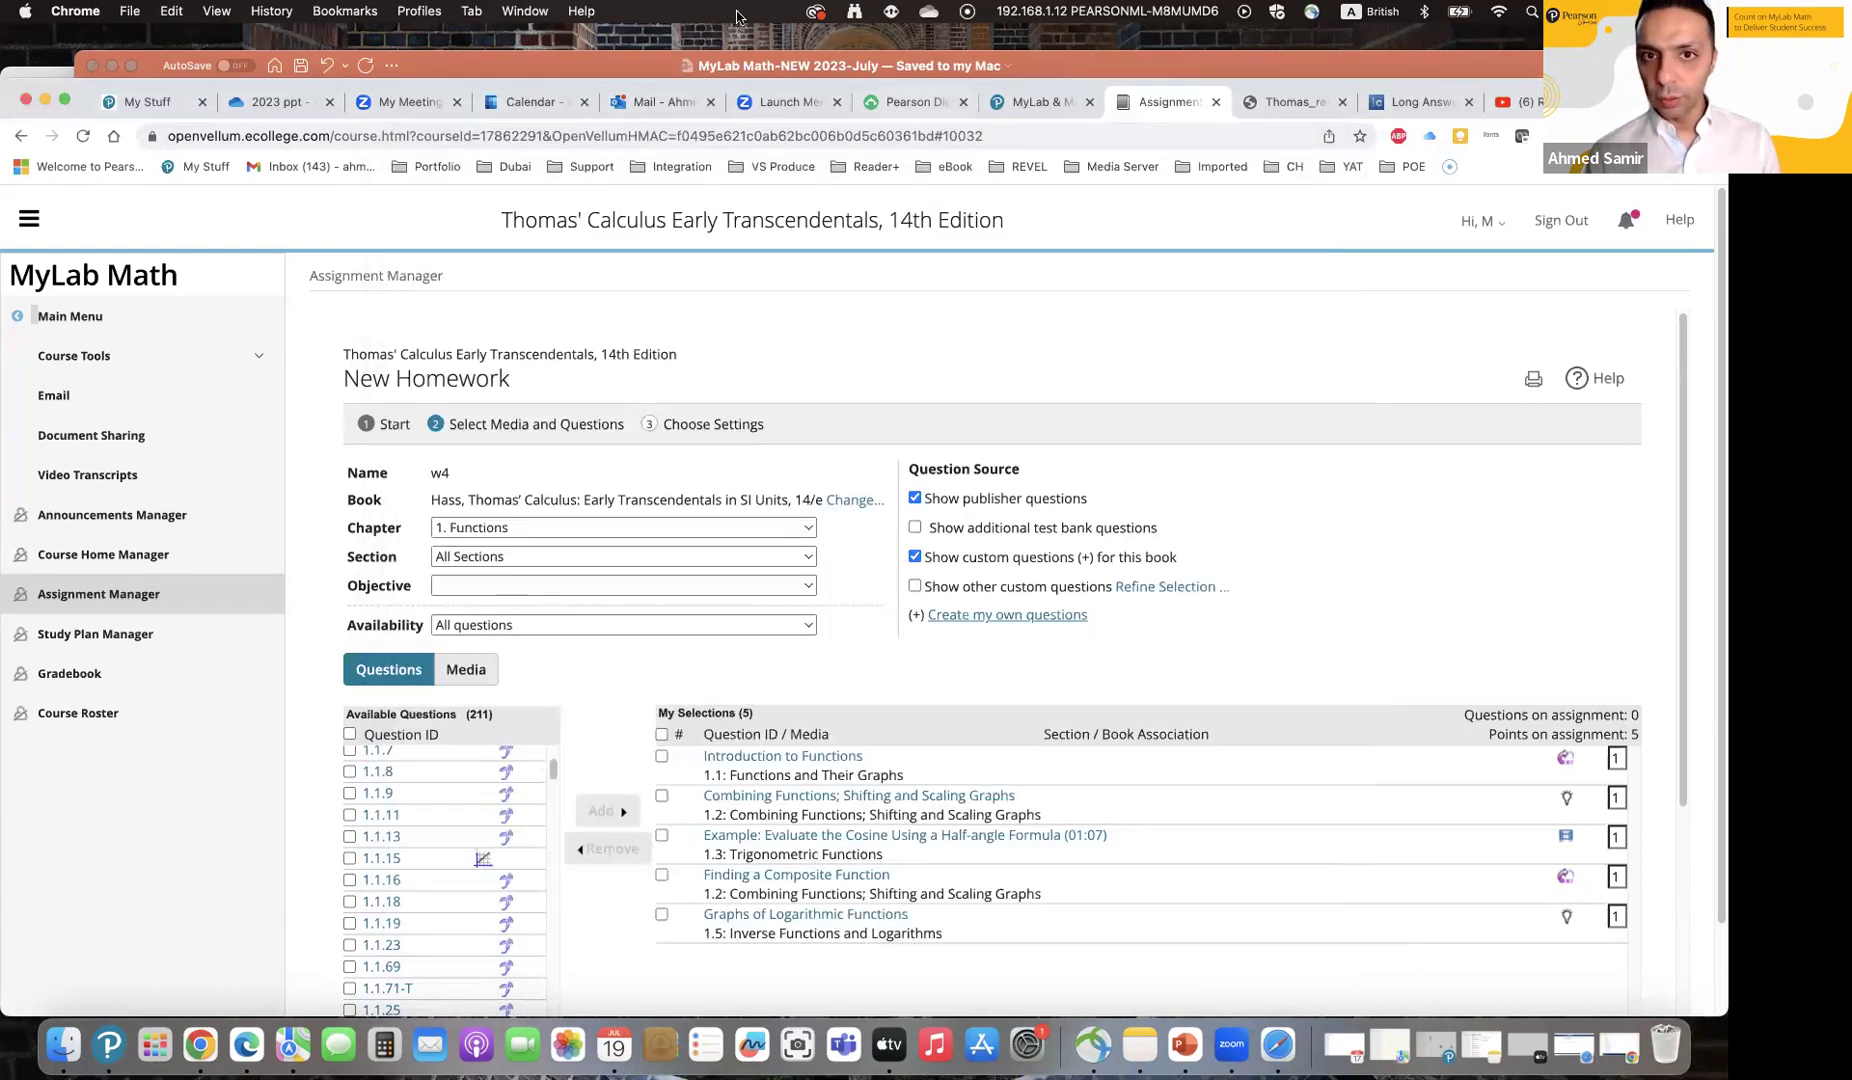